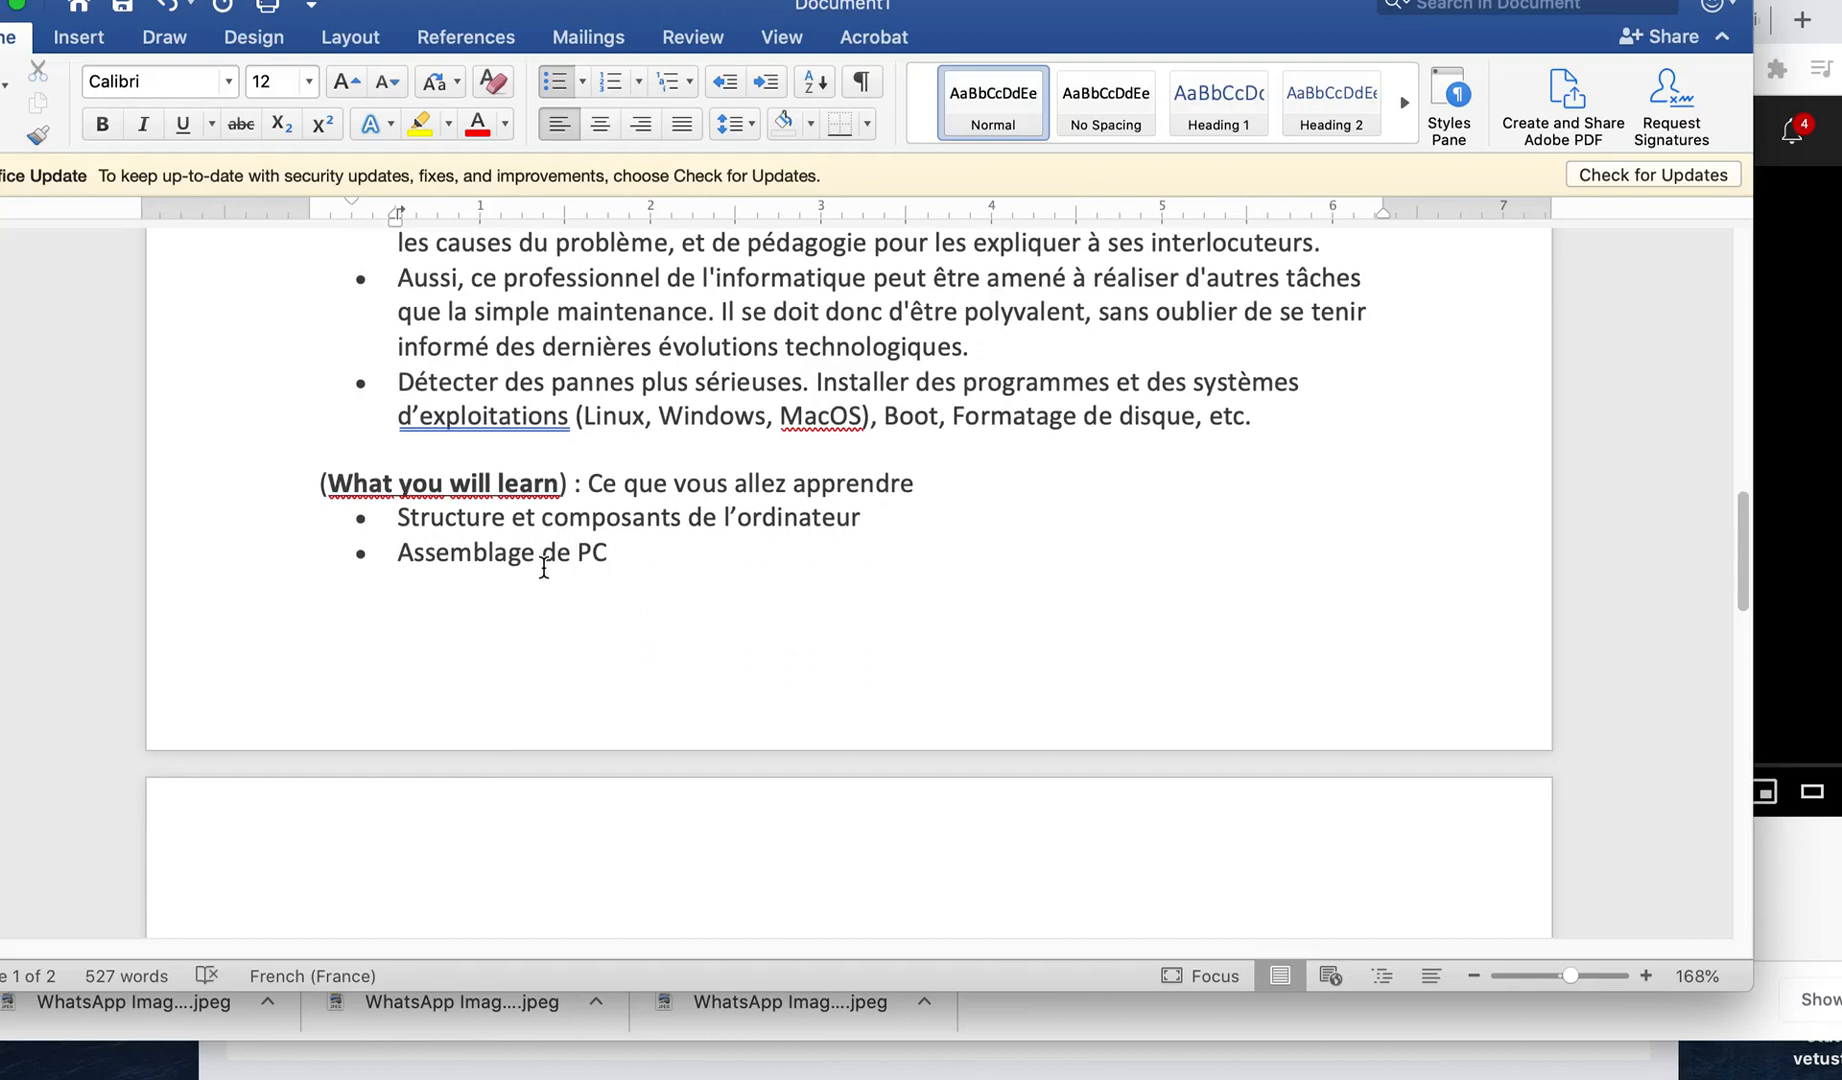
Step: Review the course document's "What you will learn" topics, the price and the "Course include" list
scroll(471, 656, "up", 1)
scroll(471, 656, "up", 5)
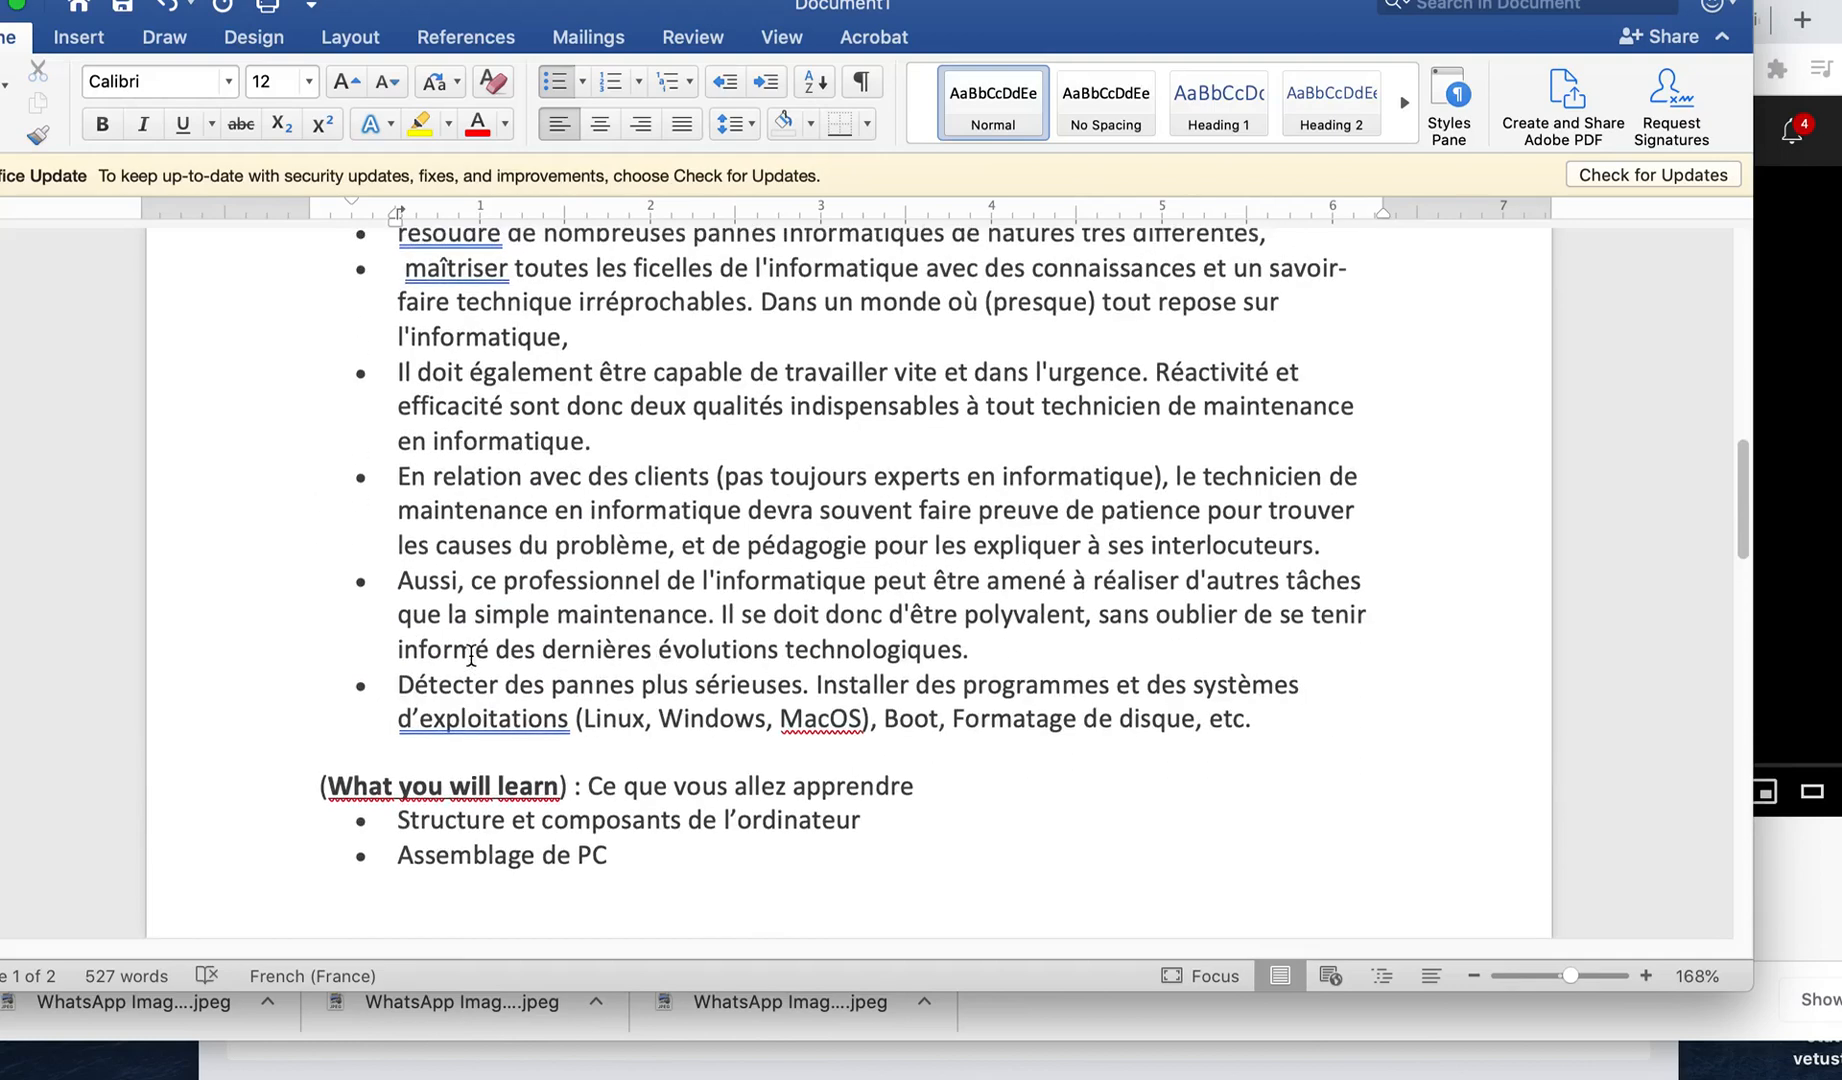
scroll(471, 652, "down", 1)
left_click_drag(330, 735, 548, 745)
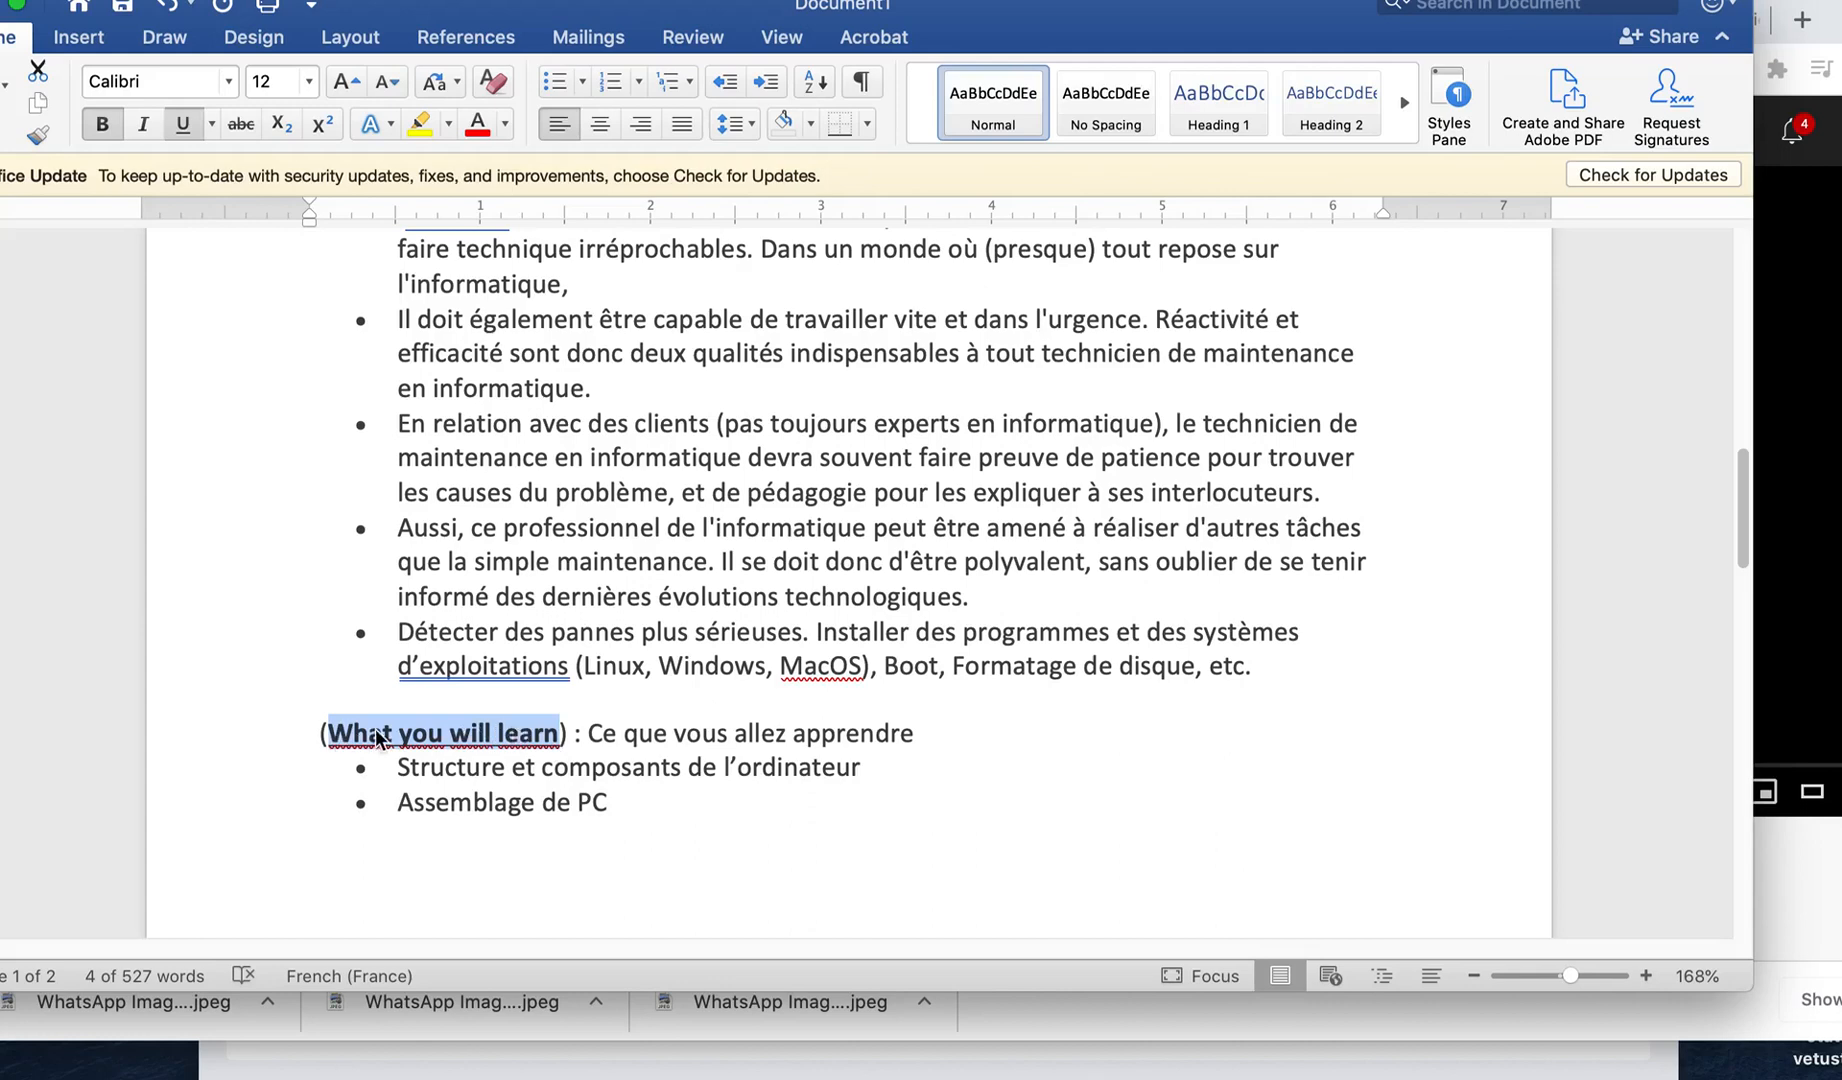
scroll(520, 734, "down", 10)
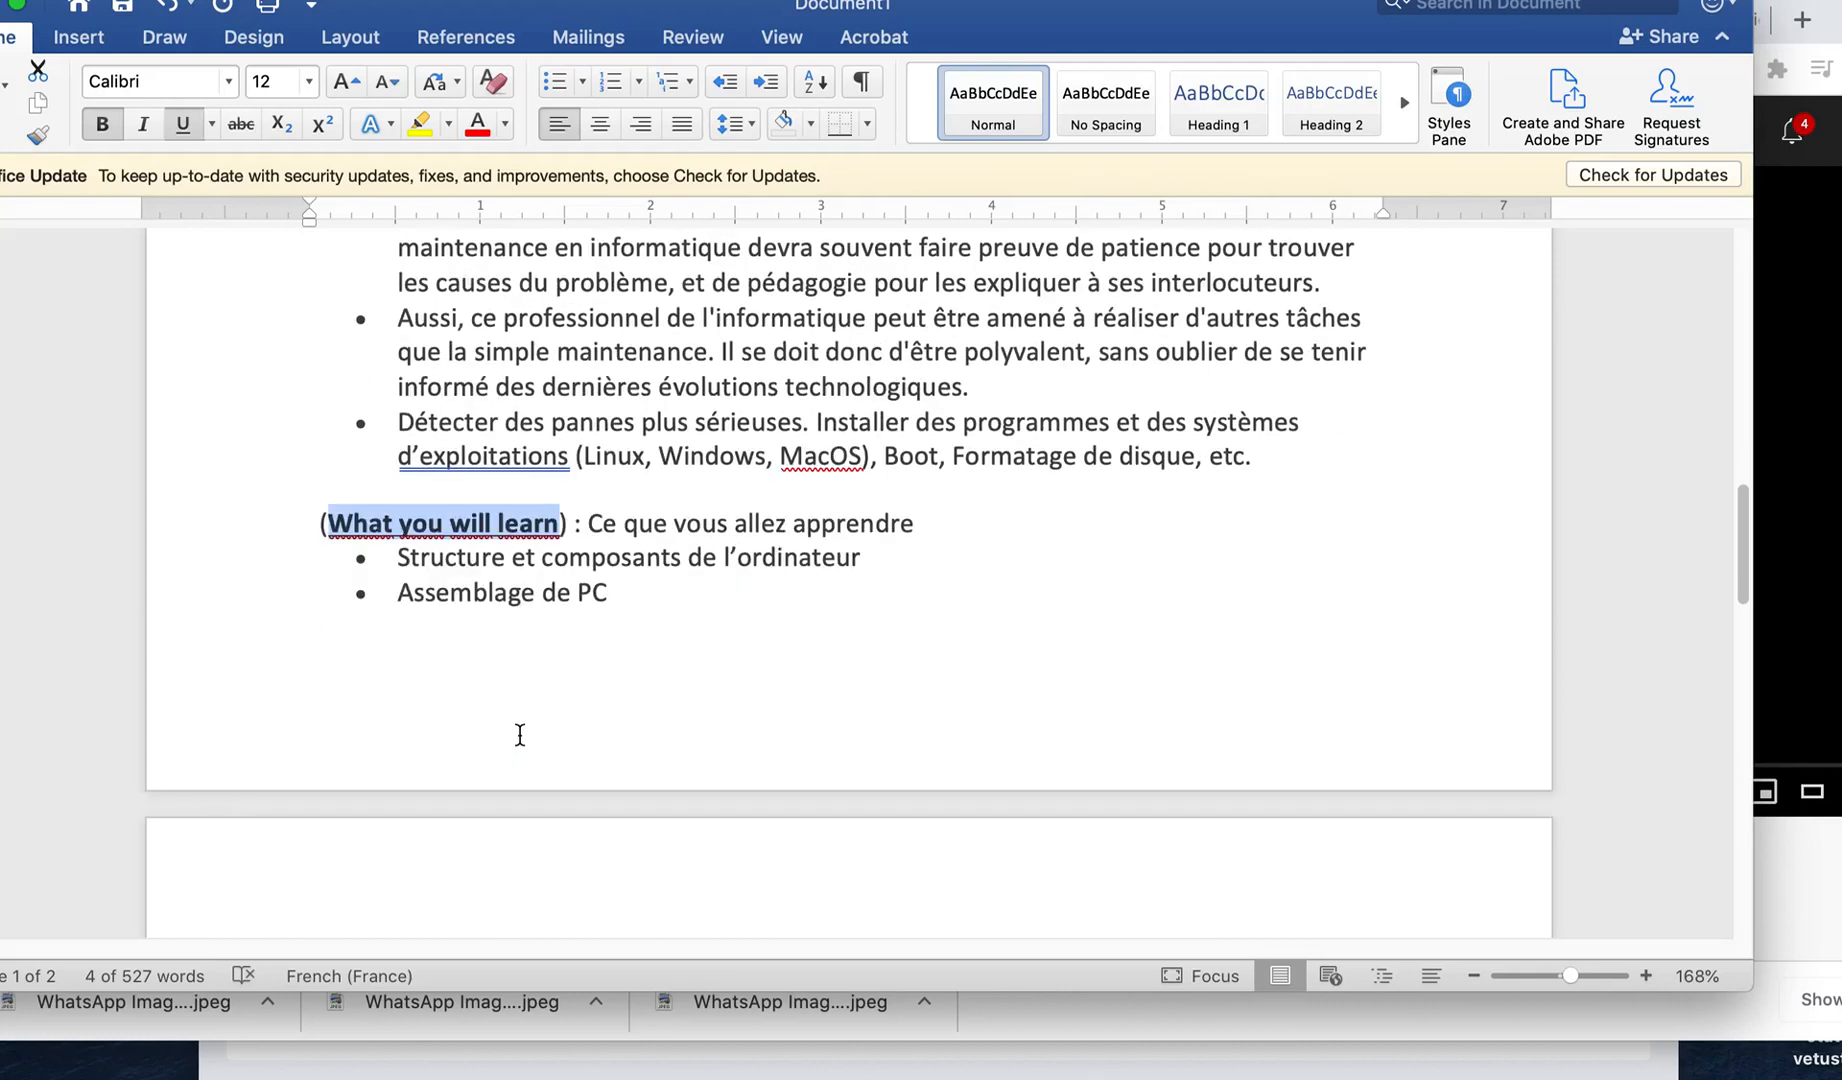
scroll(520, 734, "down", 2)
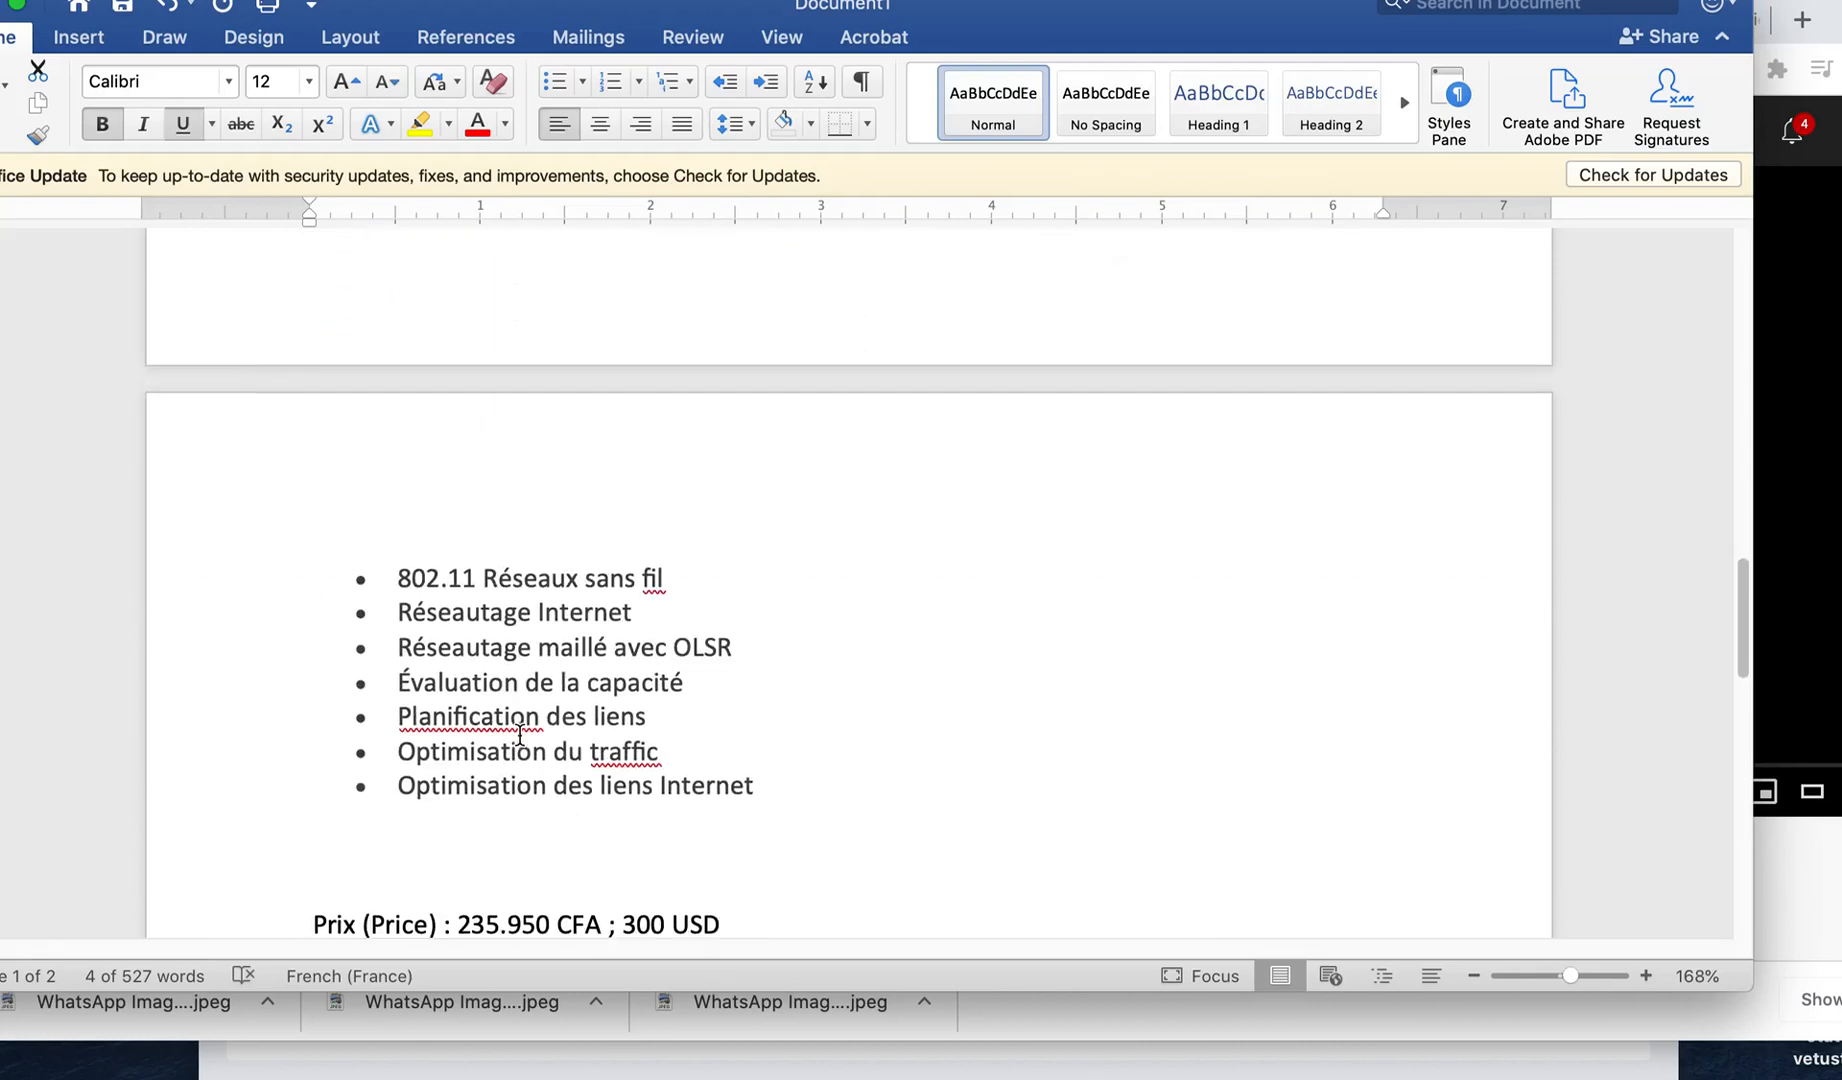
left_click_drag(400, 566, 679, 744)
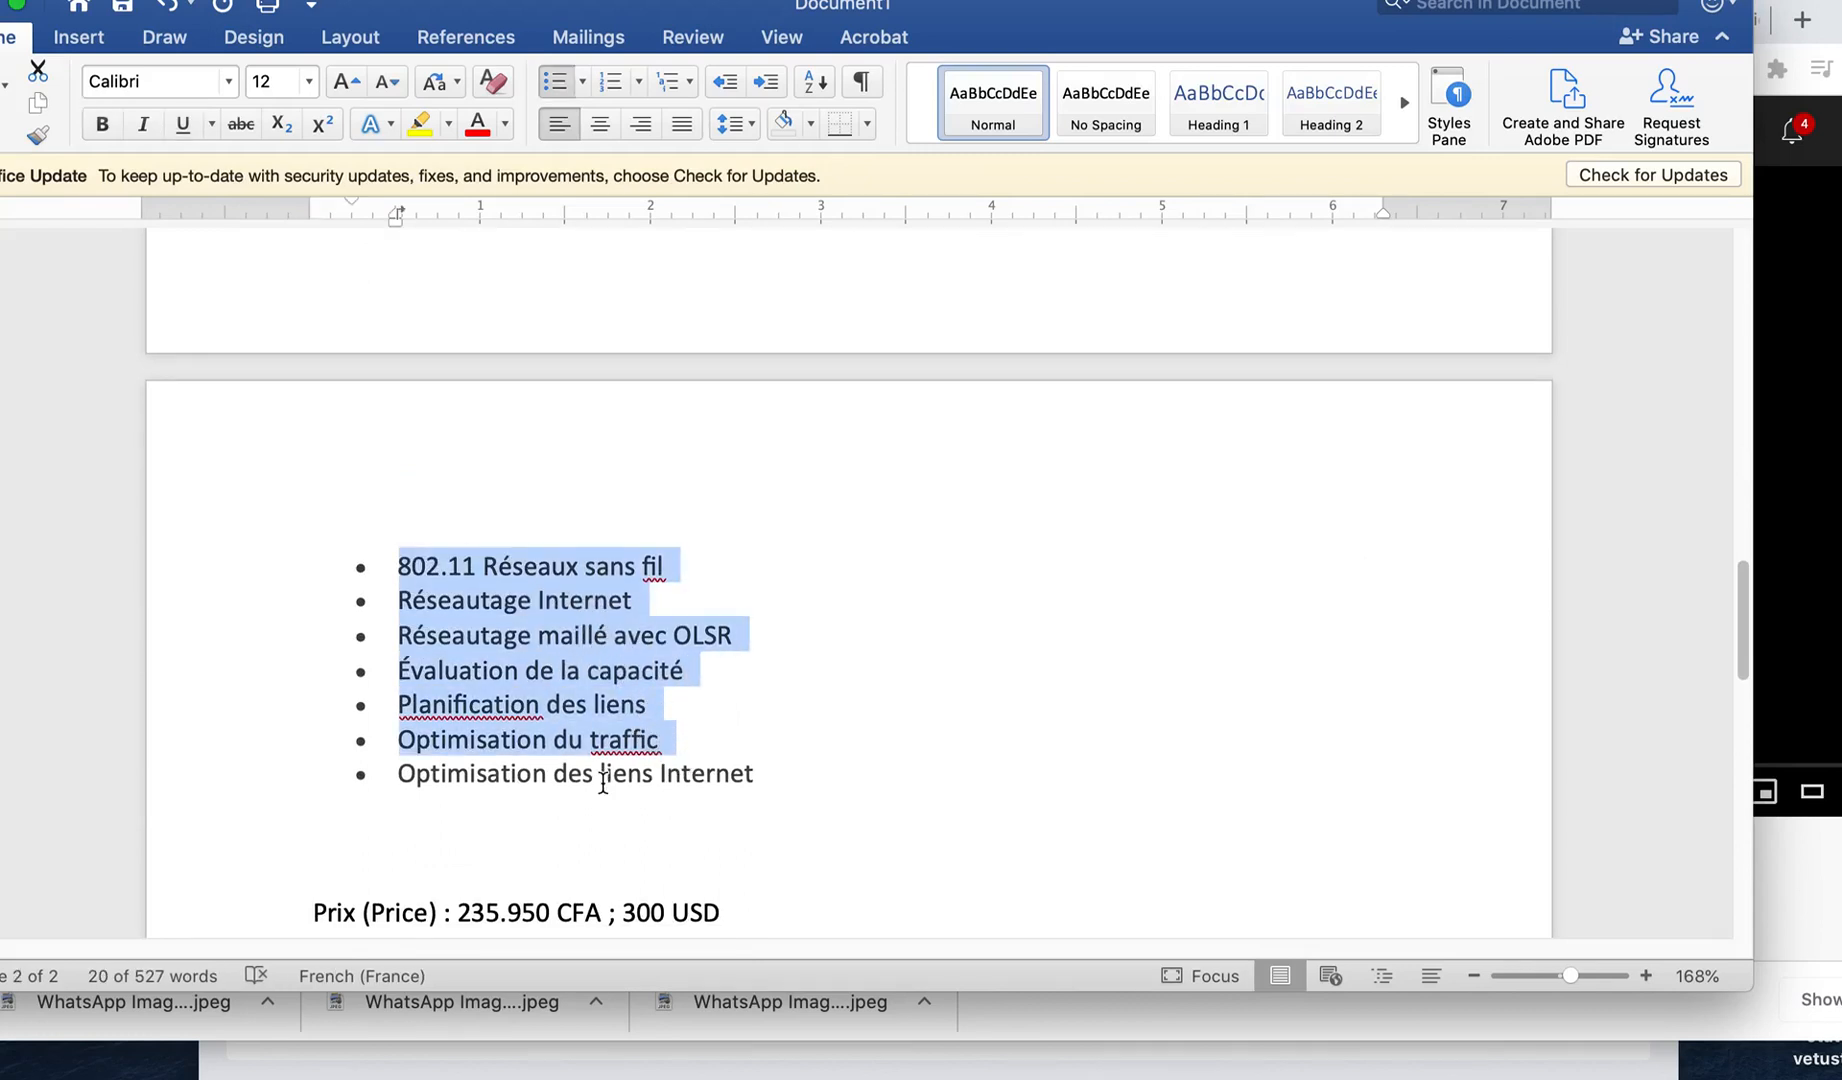
scroll(603, 783, "down", 8)
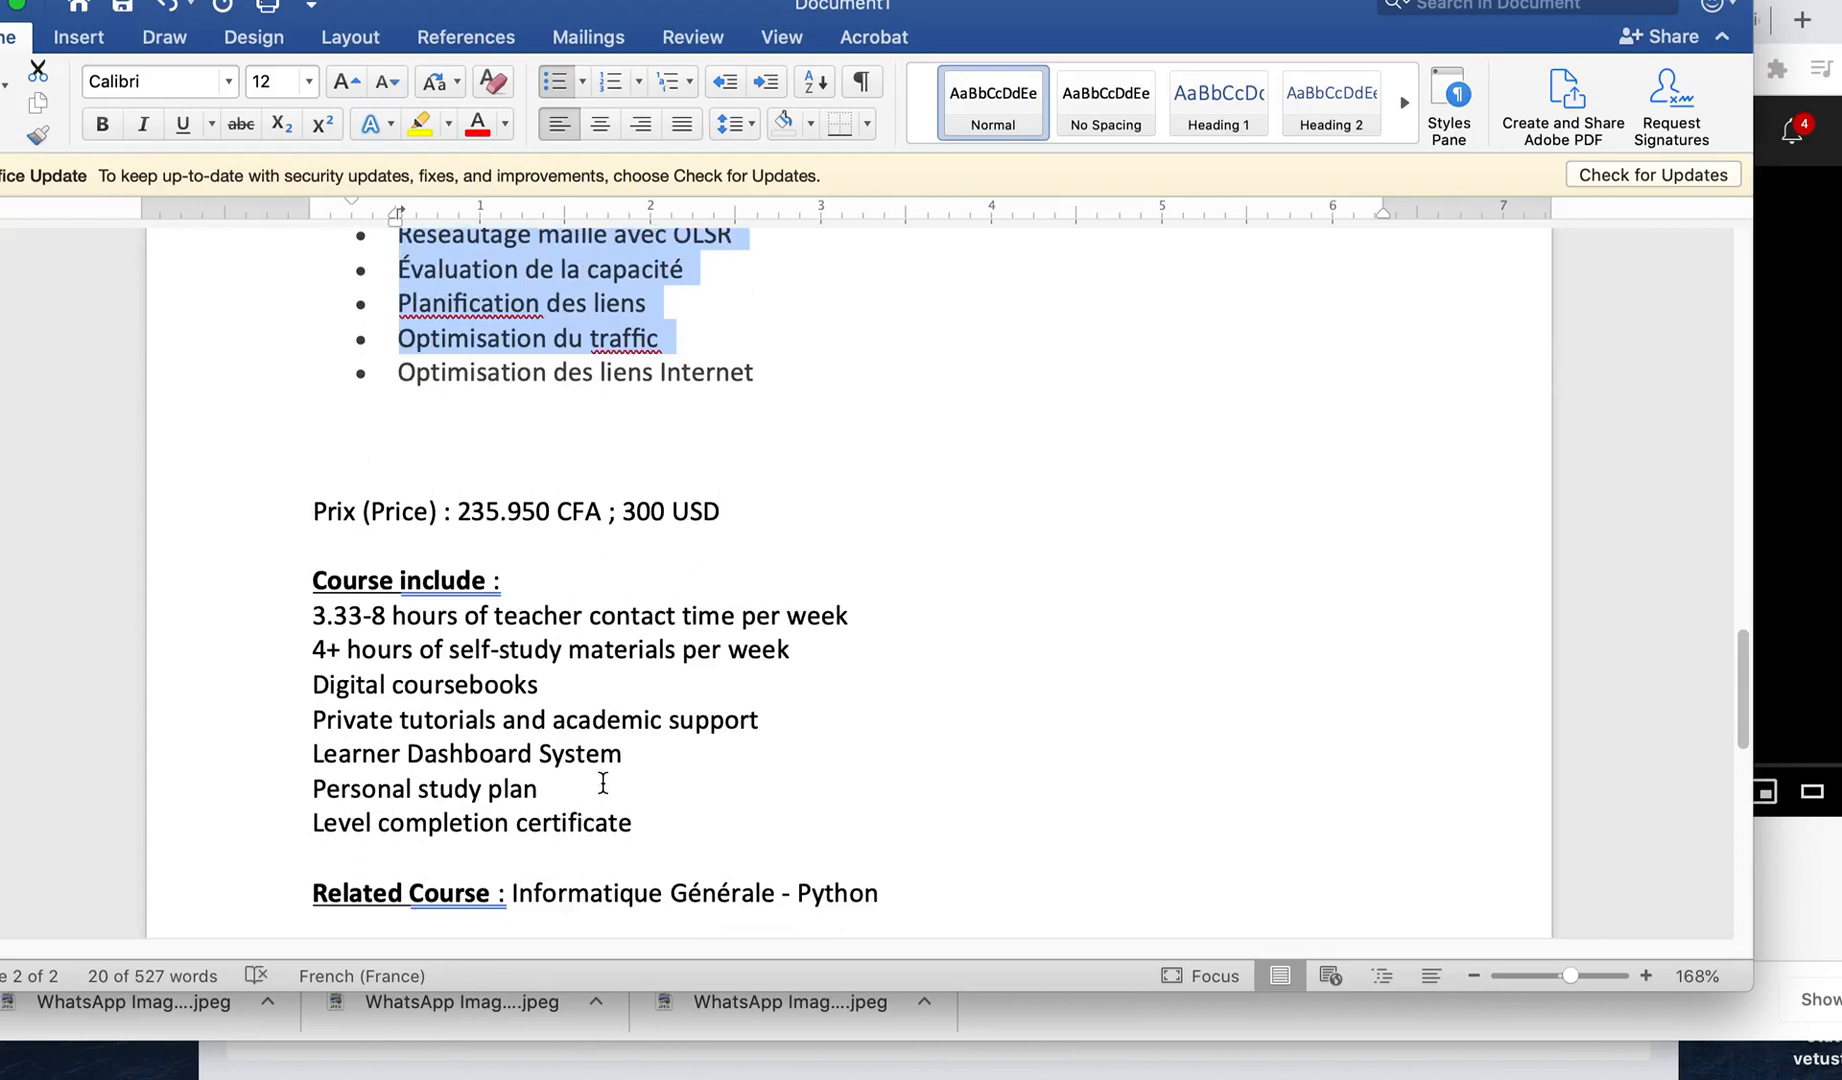
left_click_drag(311, 570, 486, 580)
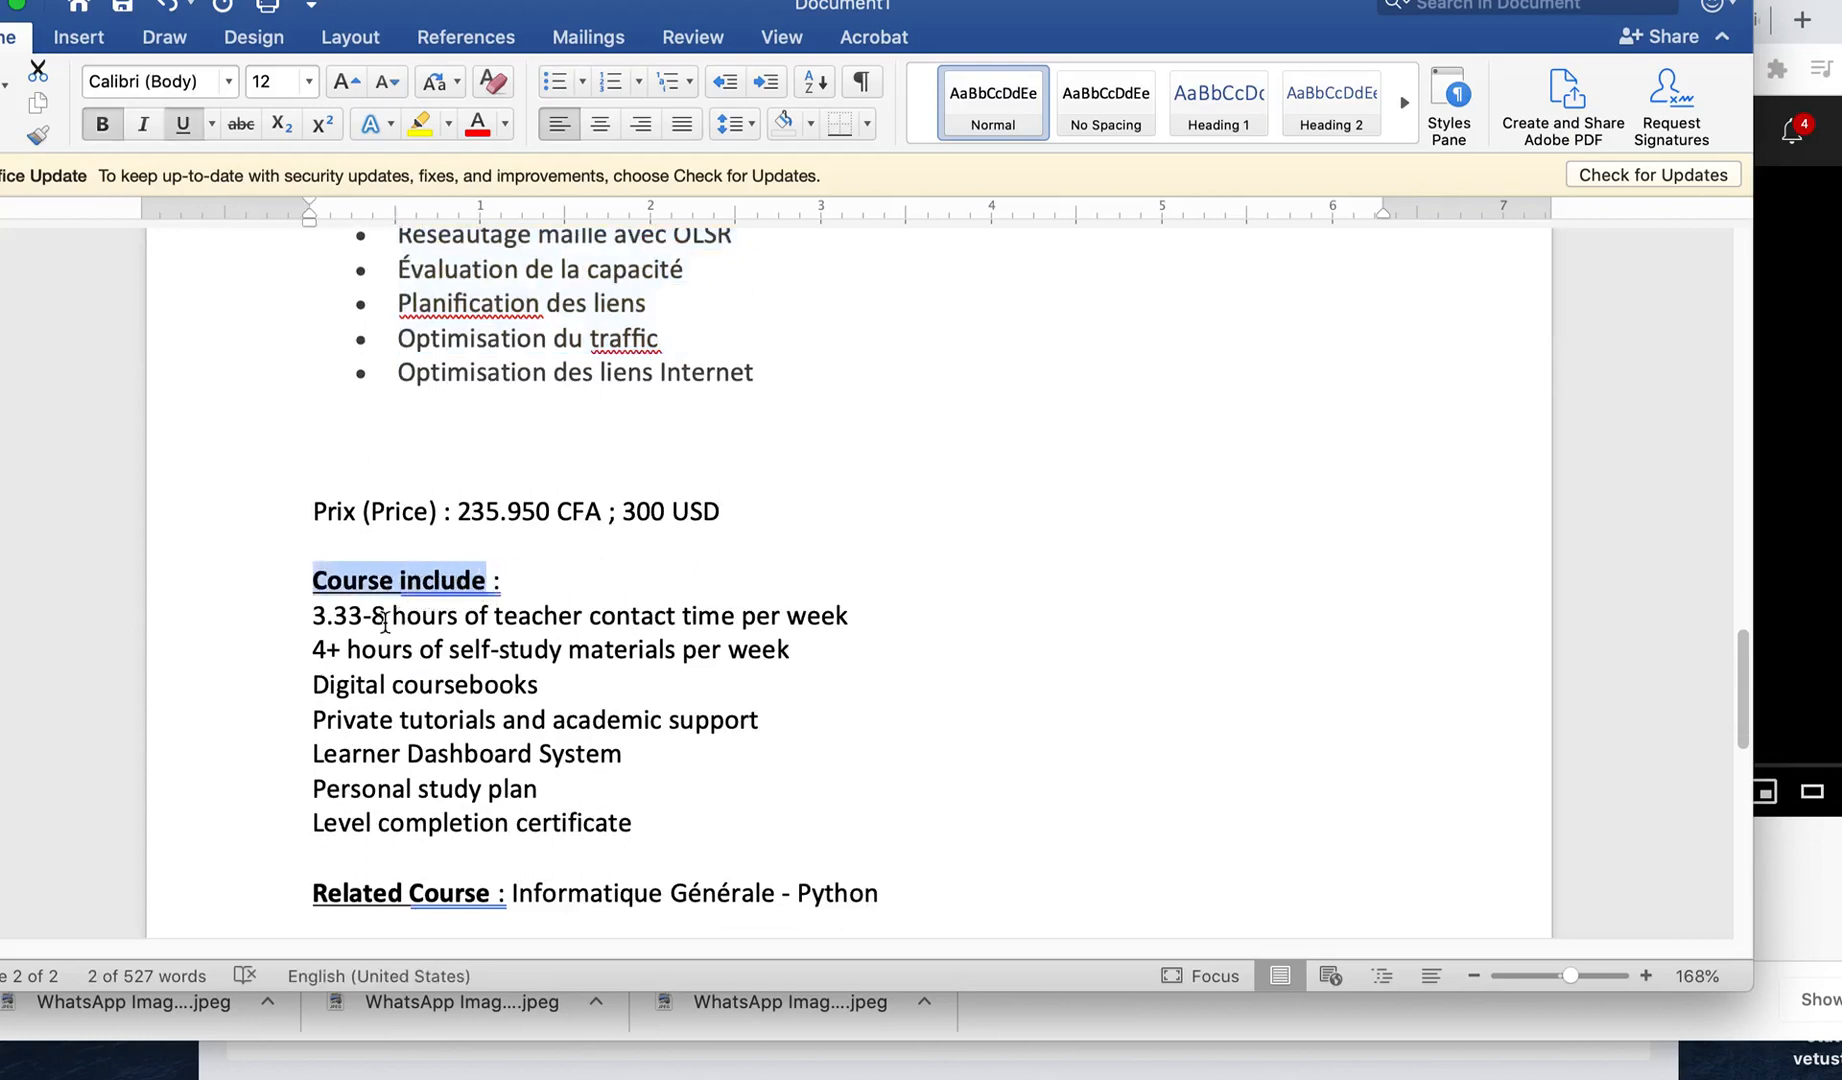
left_click_drag(305, 622, 572, 620)
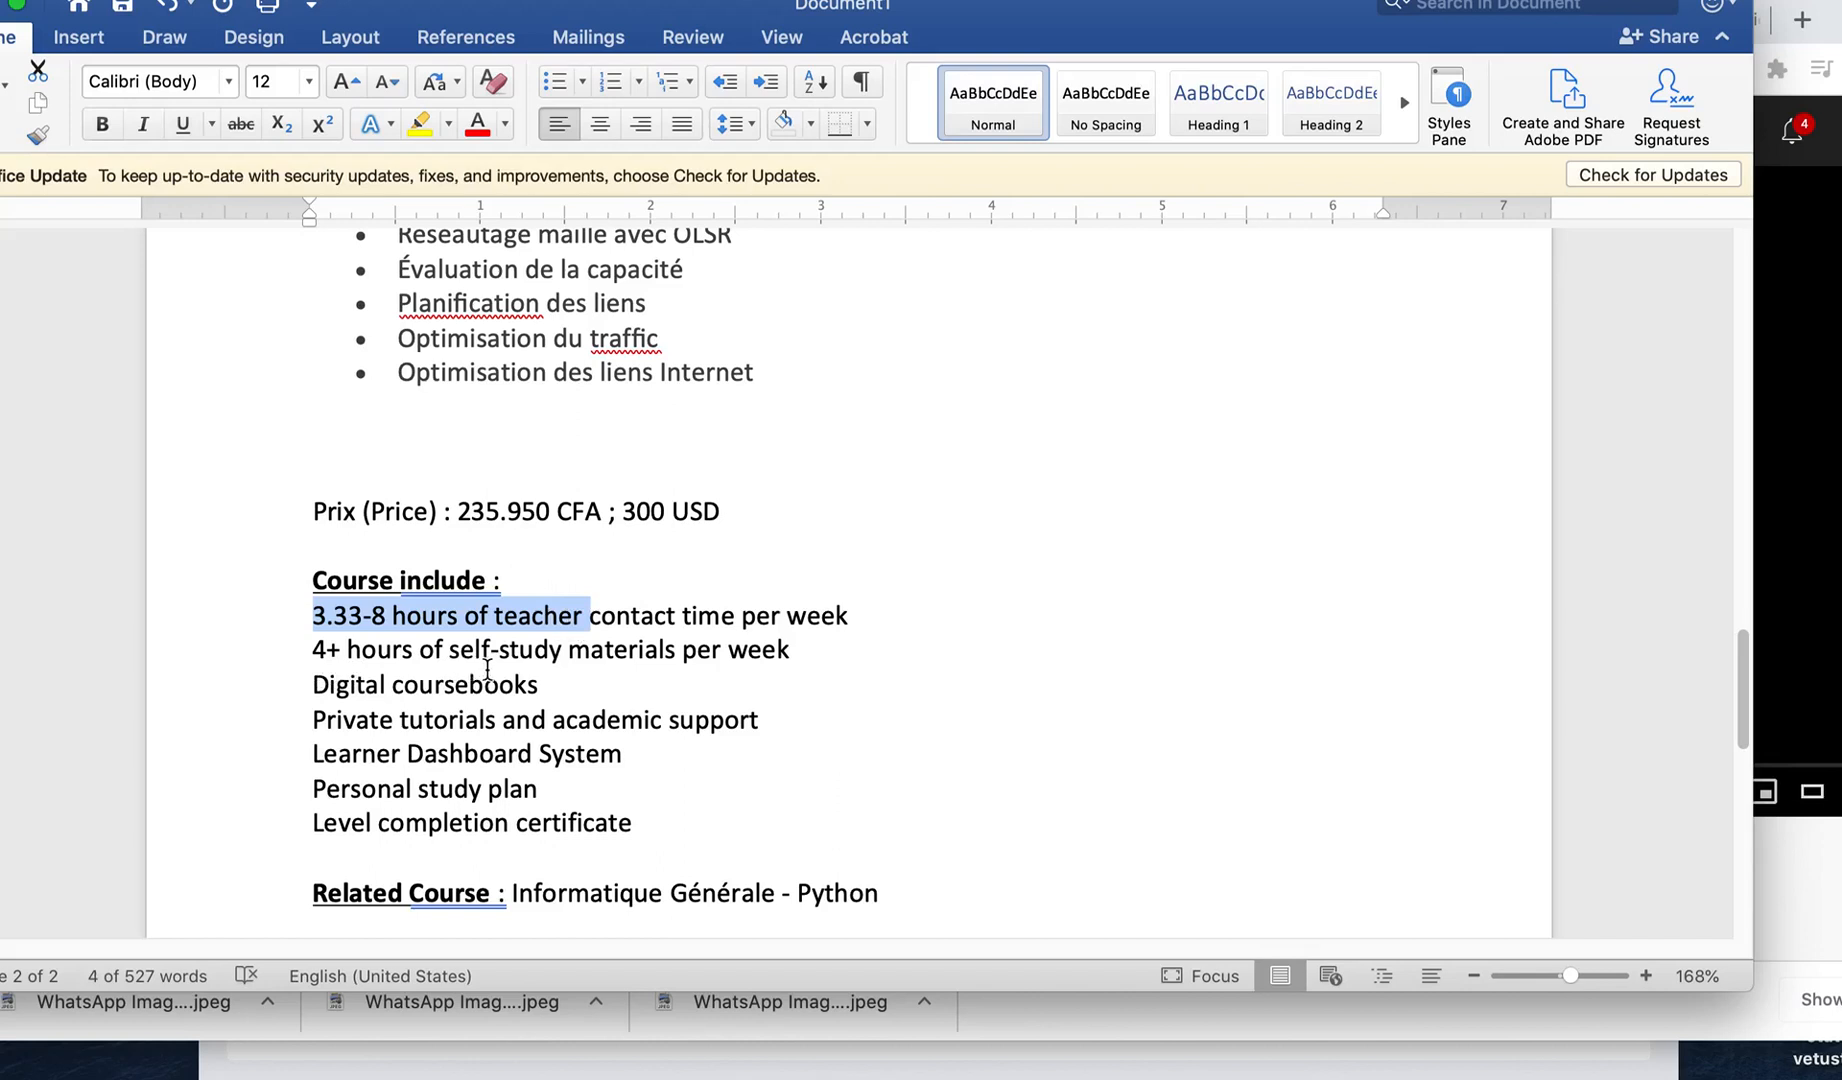
left_click_drag(330, 685, 627, 817)
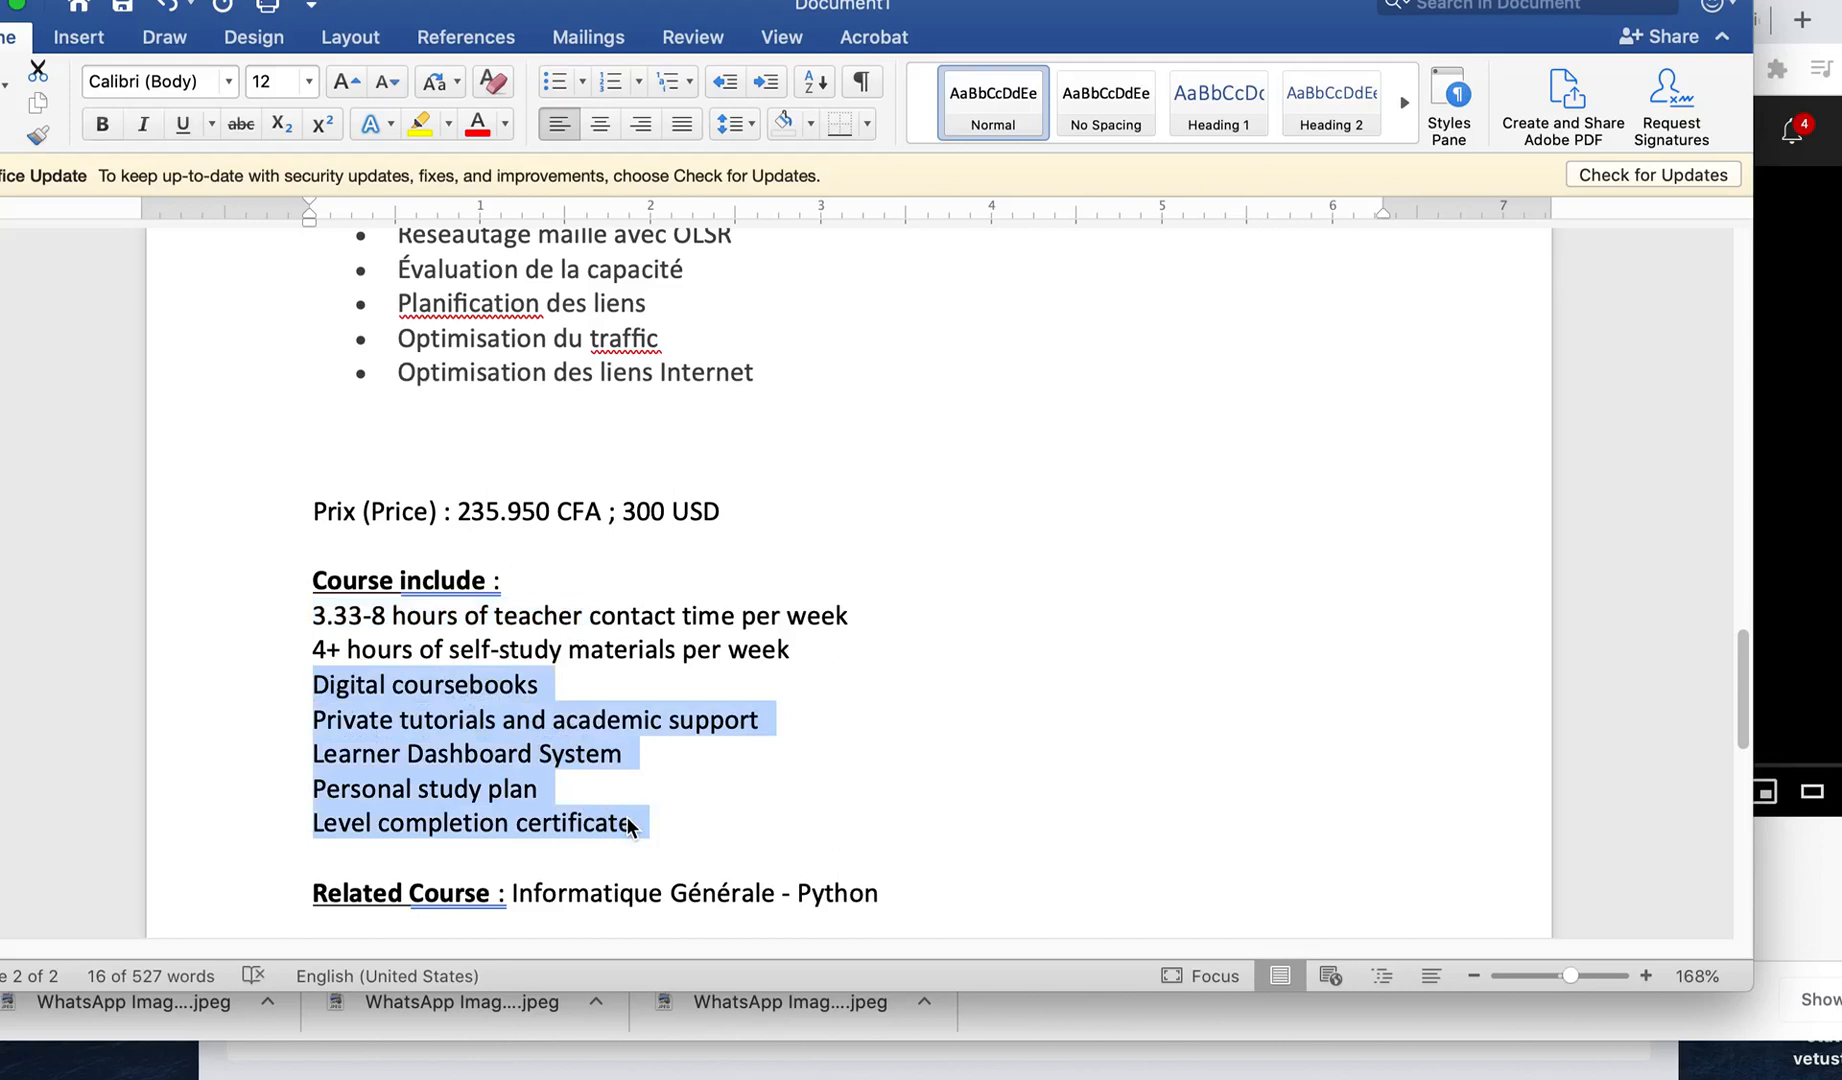
Step: Change the "Related Course" heading in the course document to "Related Courses"
scroll(581, 833, "down", 4)
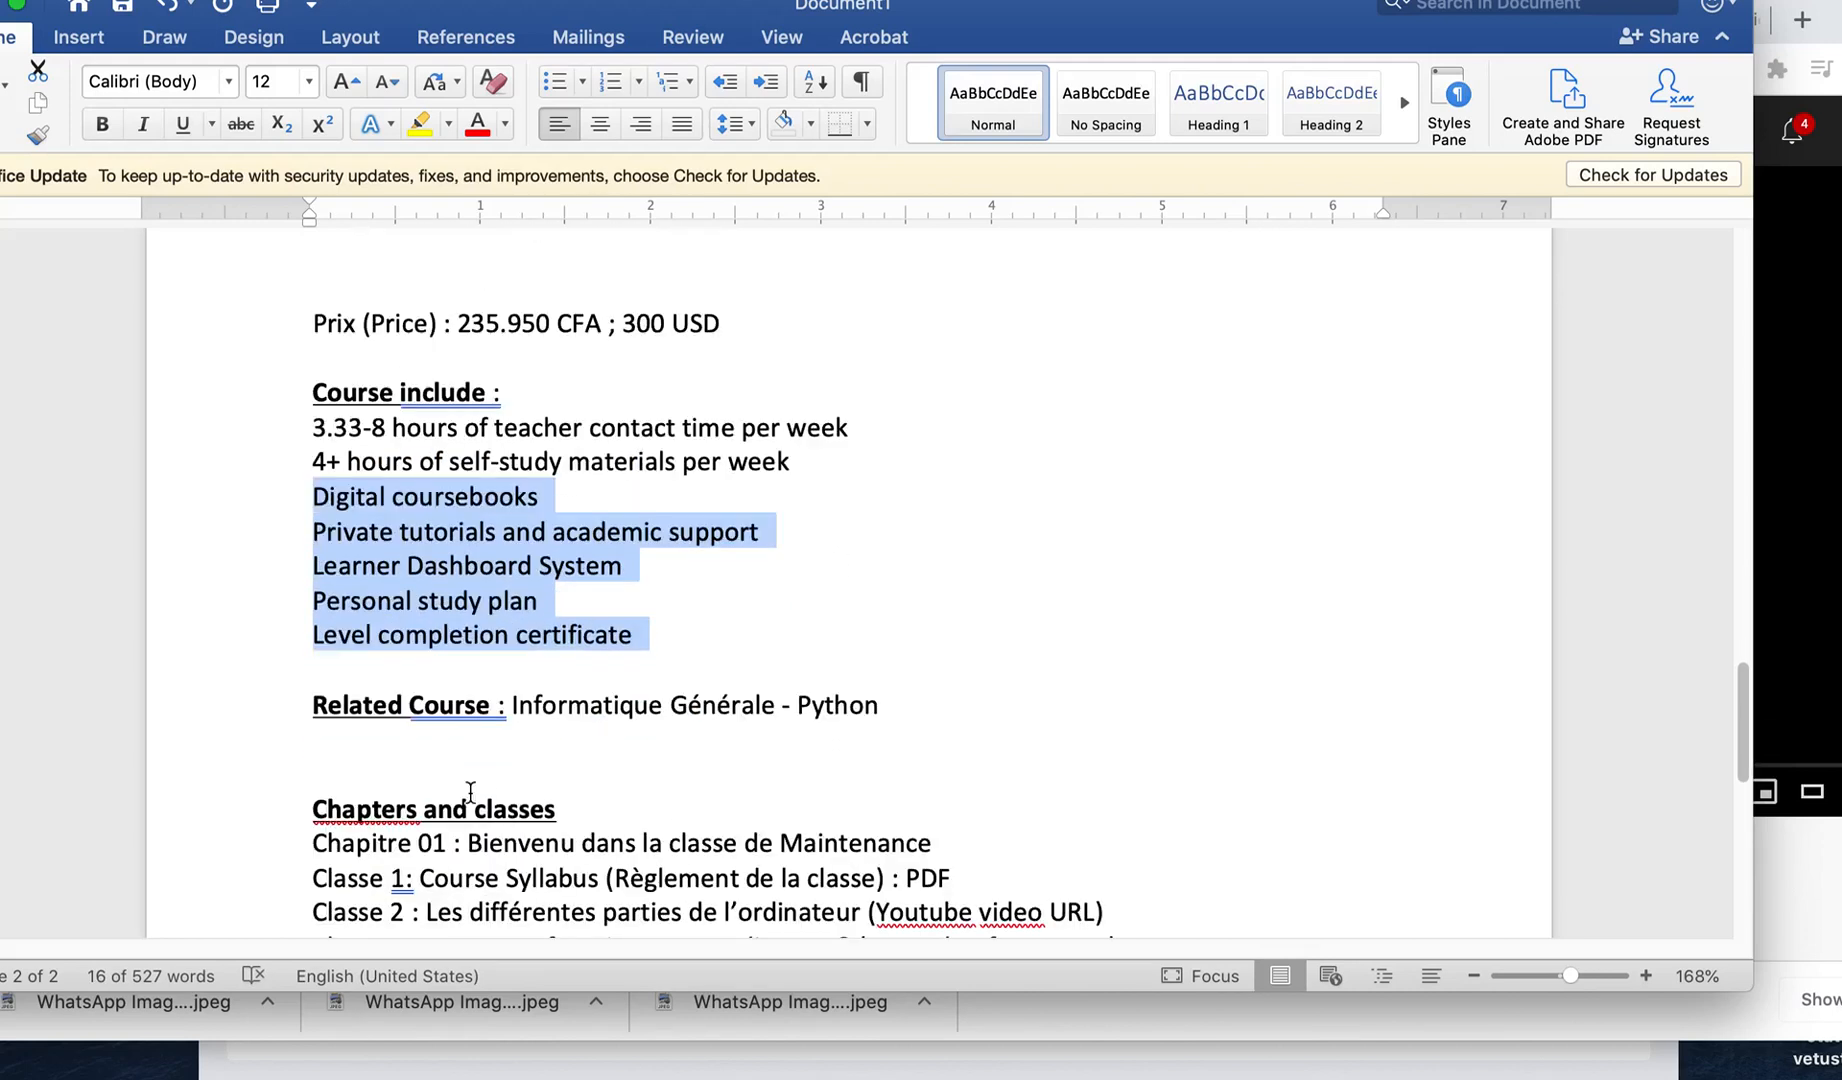
left_click(500, 705)
type("s")
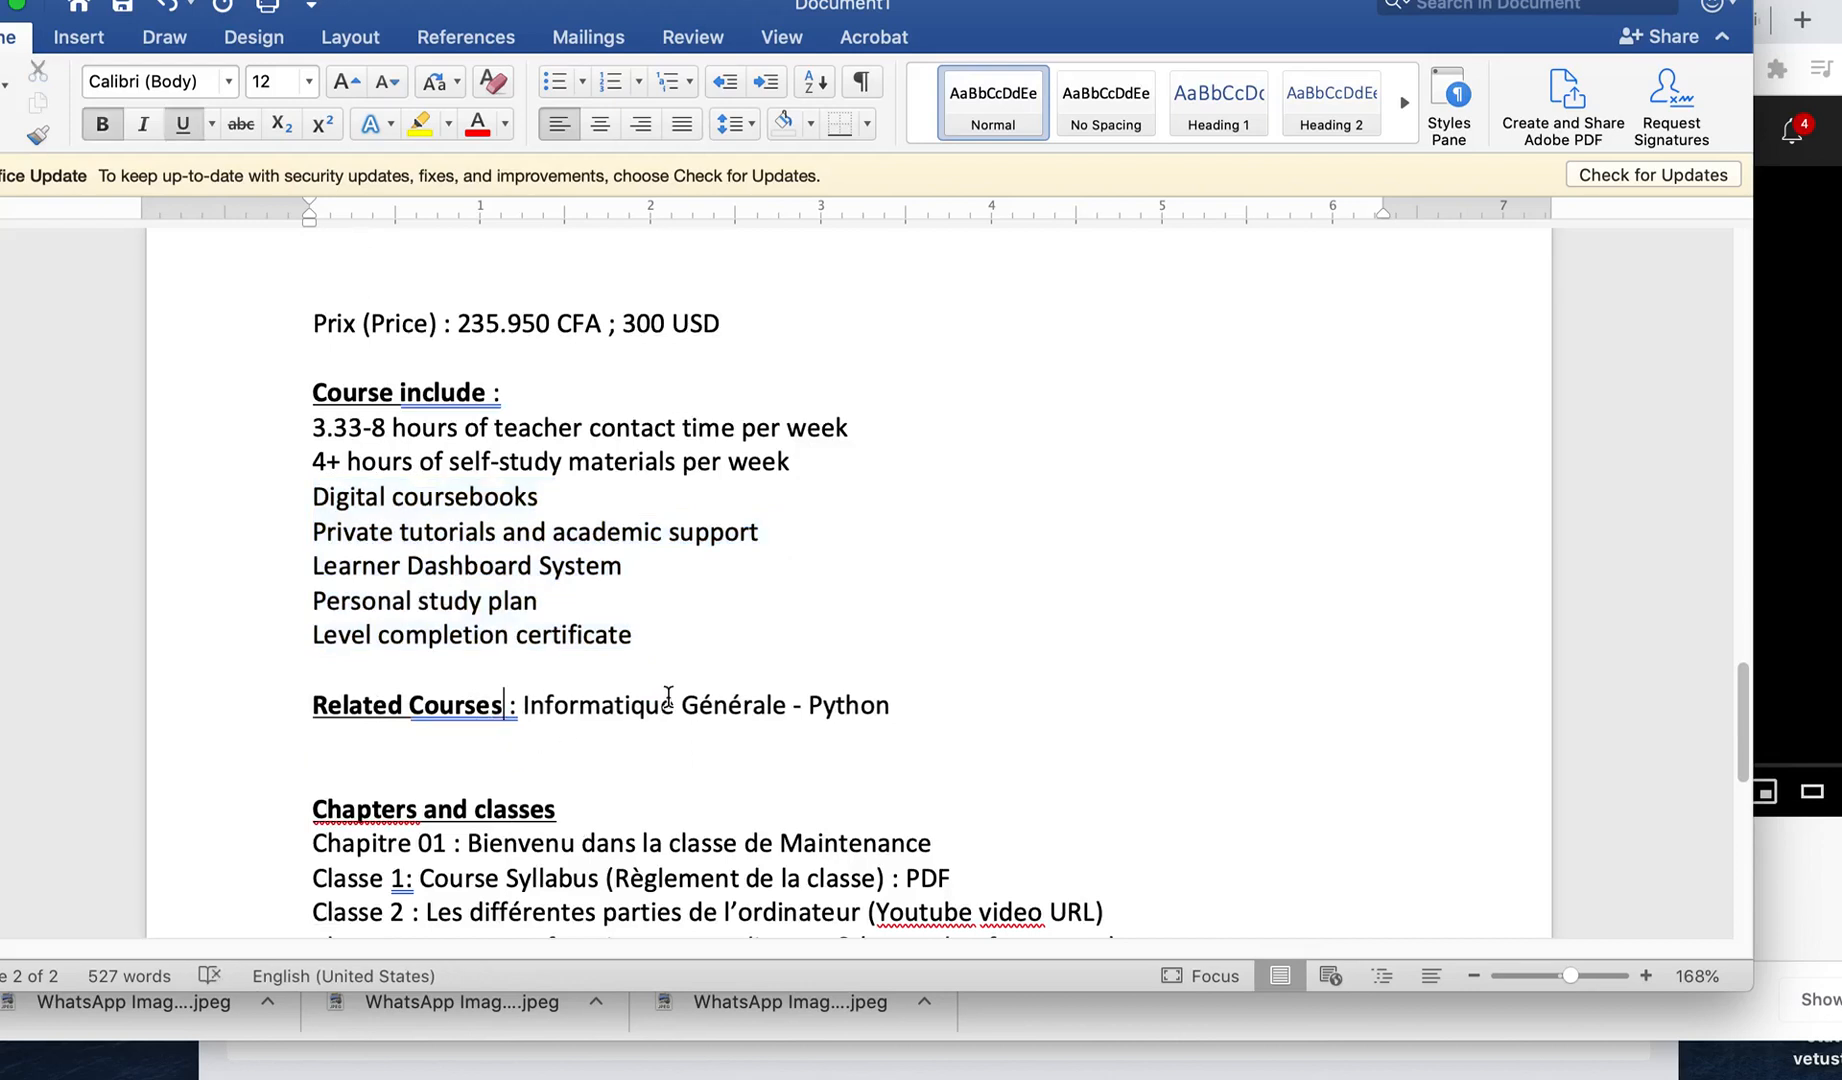
Step: Review the related course names and the "Chapters and classes" entries, including each class's PDF or YouTube source type
left_click_drag(525, 705, 741, 708)
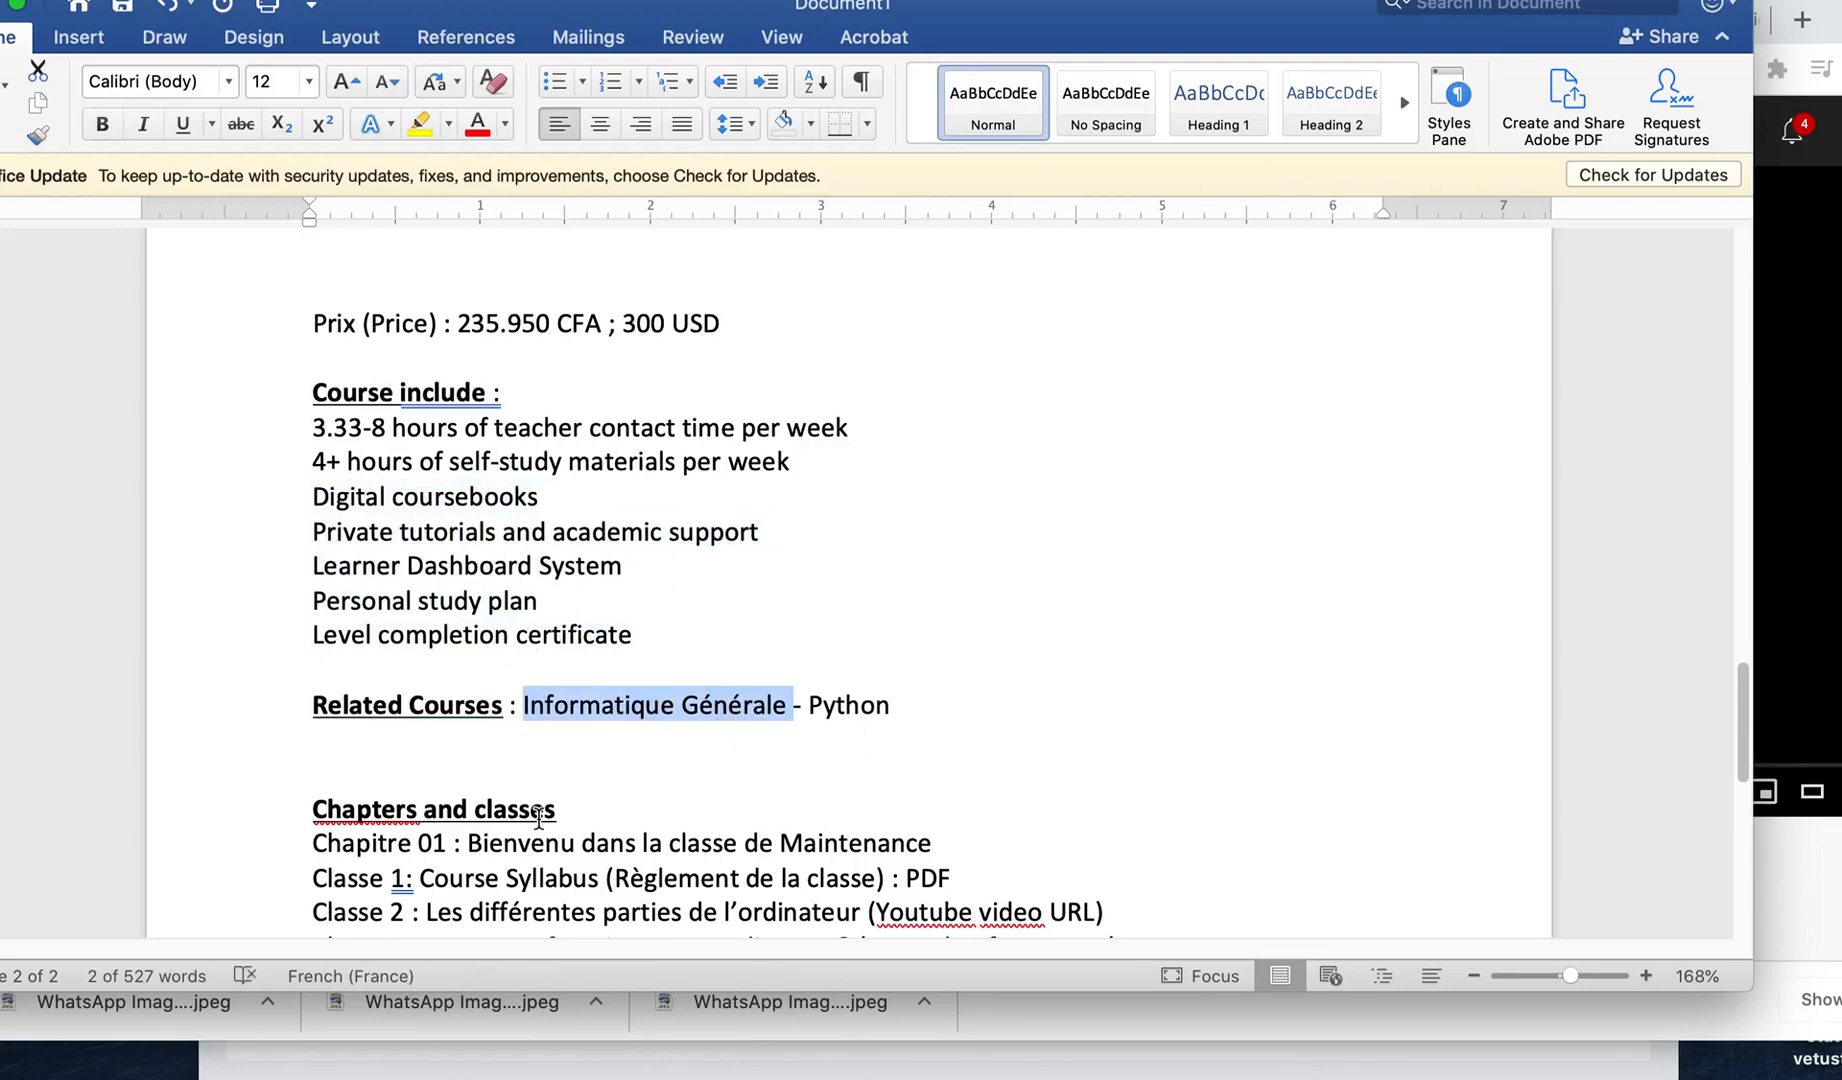
scroll(519, 831, "down", 3)
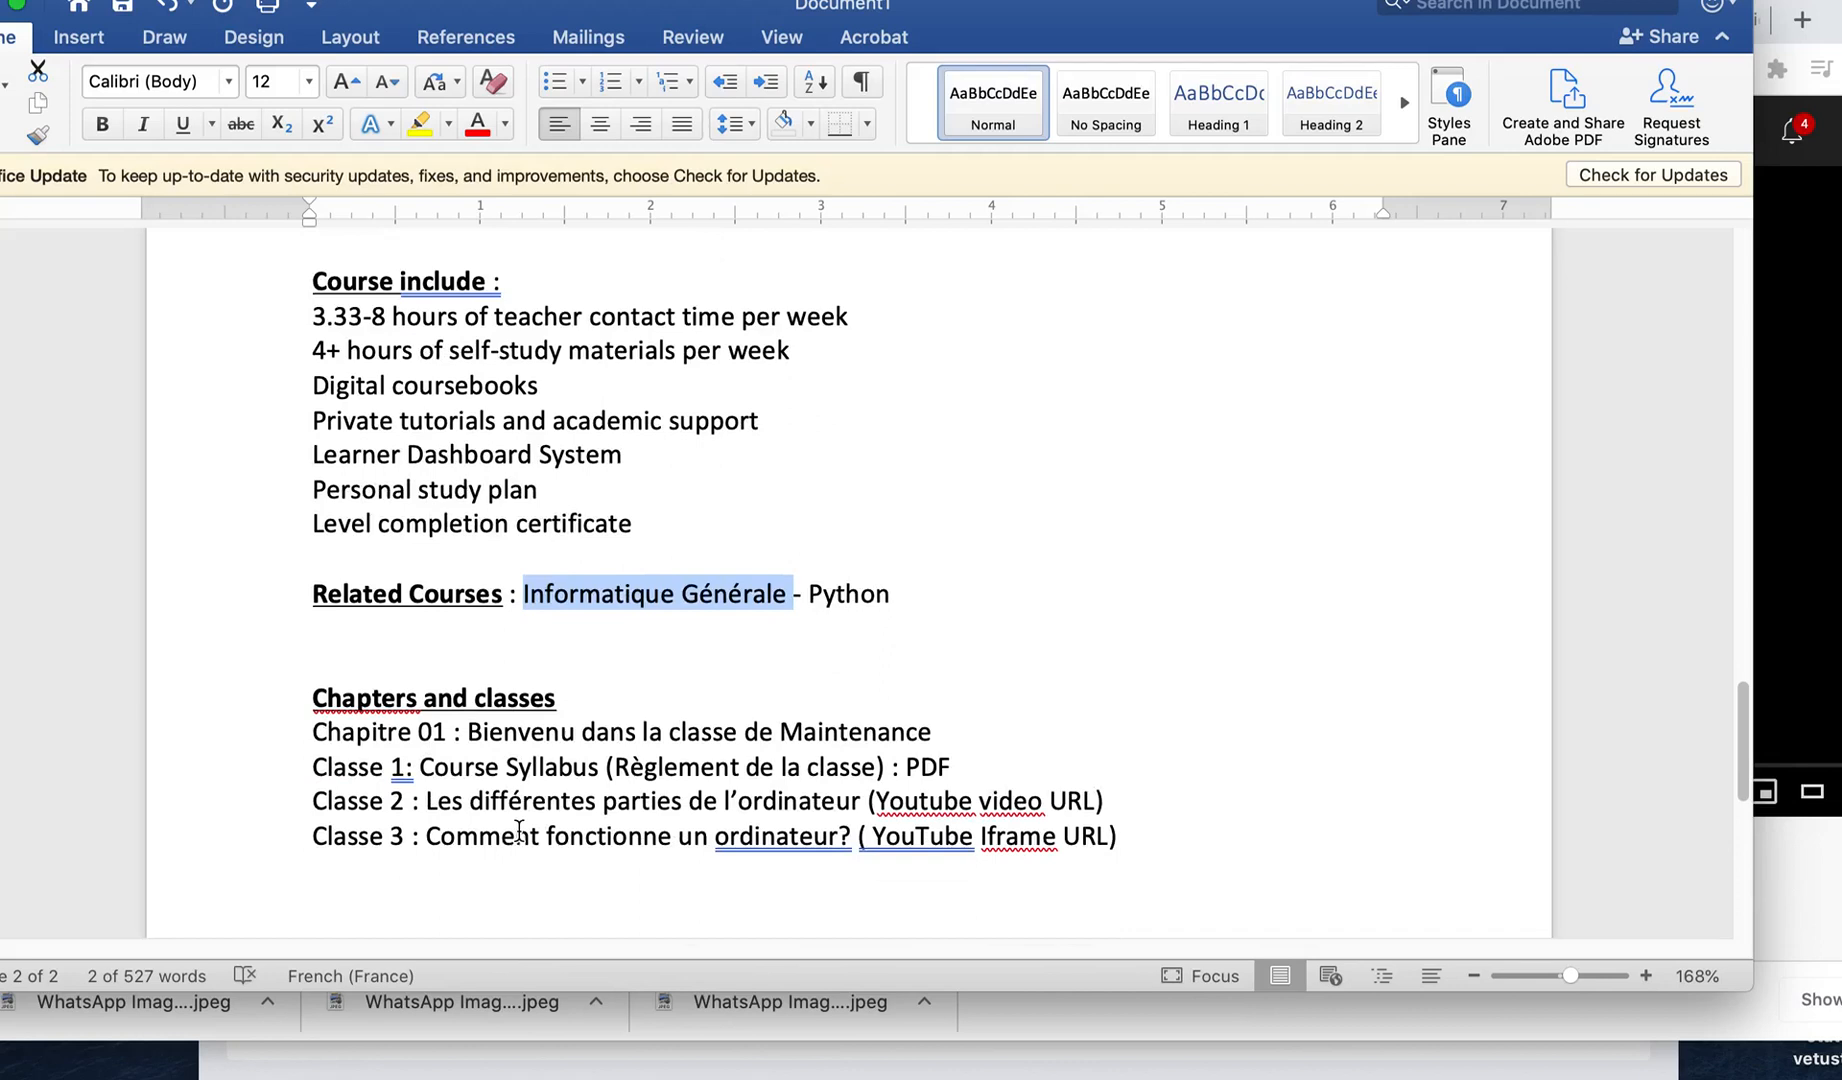
left_click_drag(316, 731, 474, 733)
left_click_drag(312, 767, 490, 827)
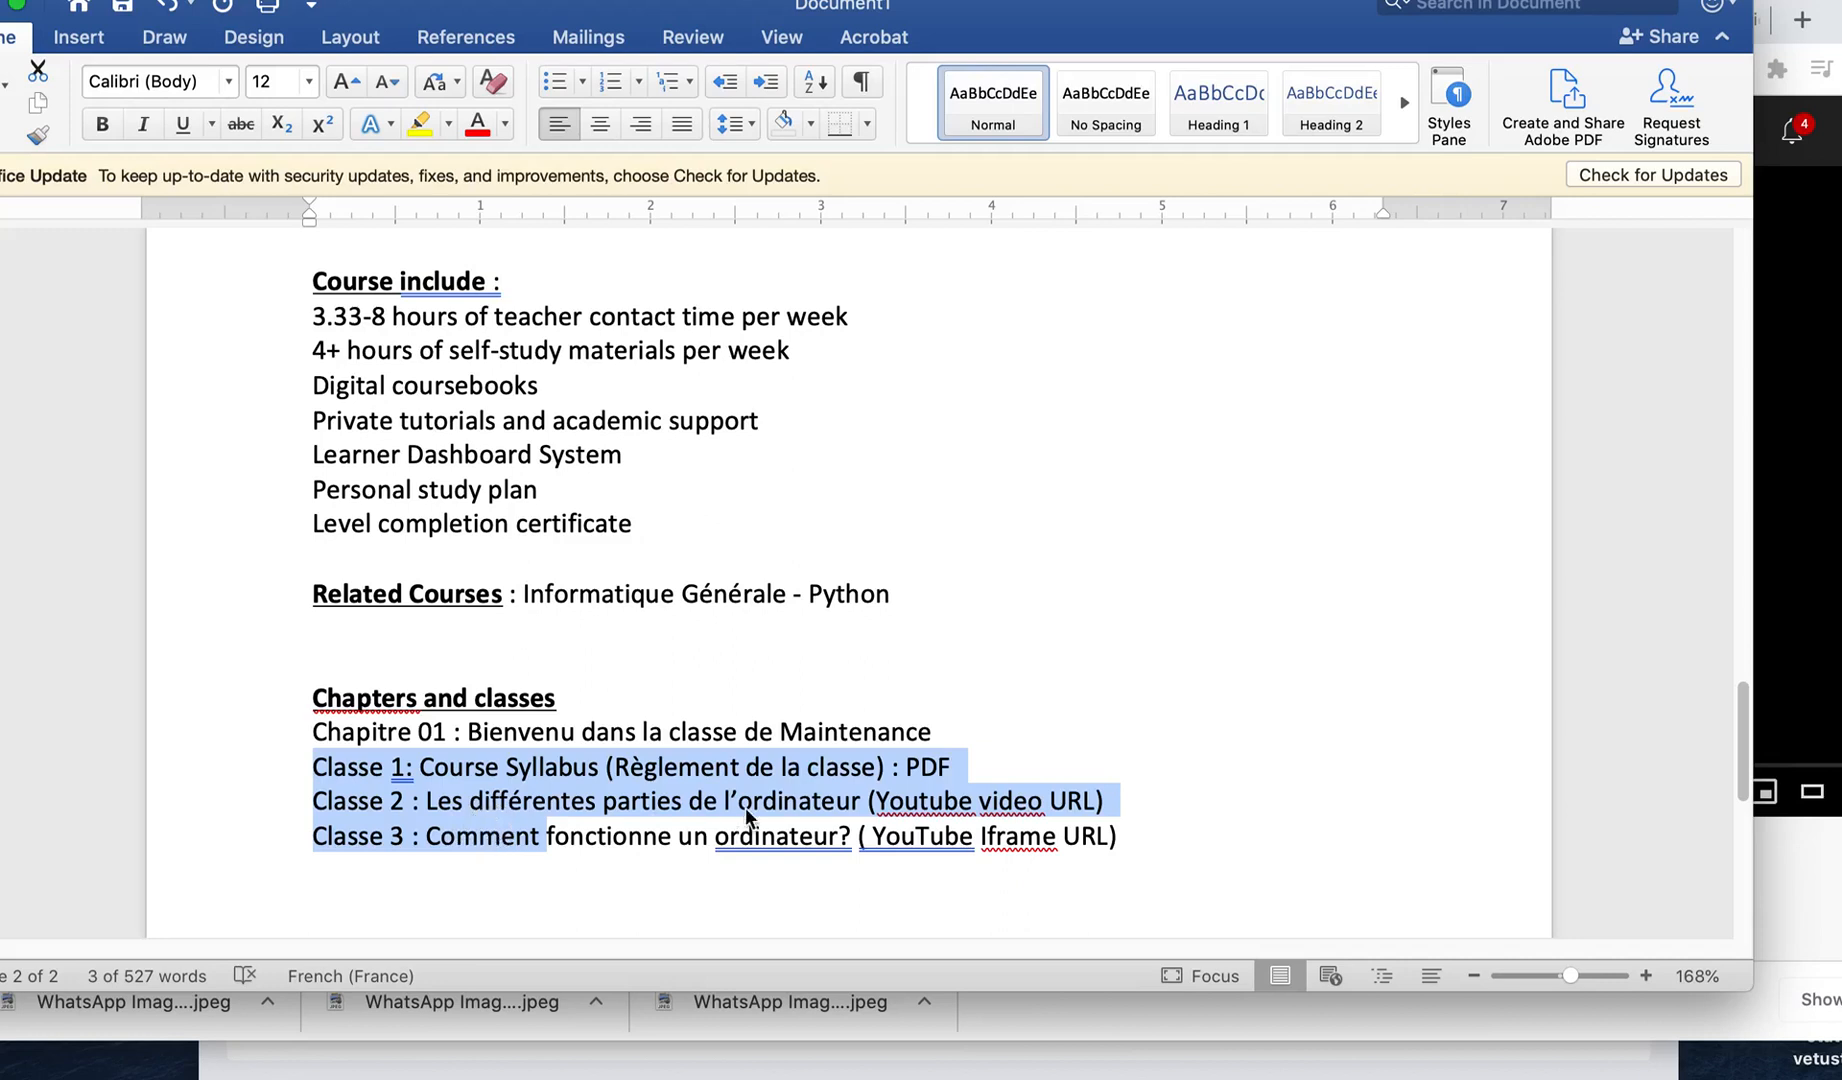
left_click(941, 768)
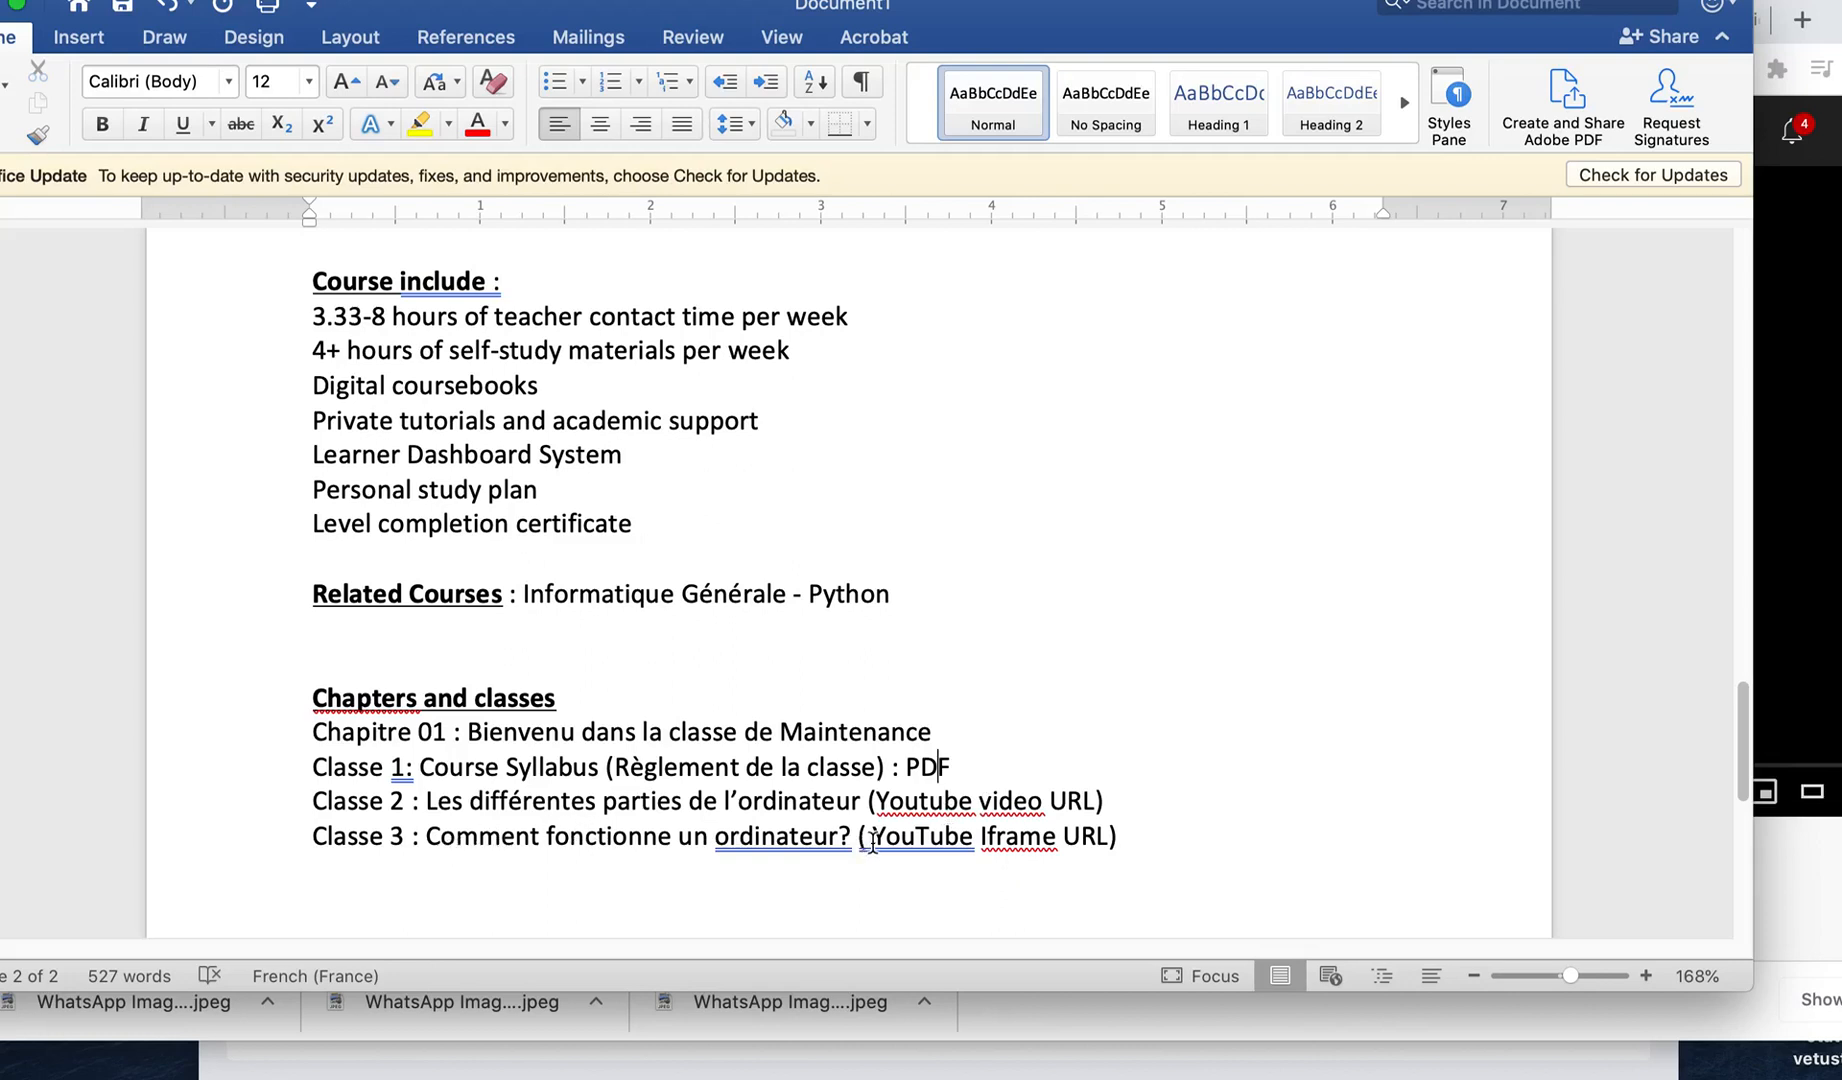
left_click_drag(866, 840, 960, 838)
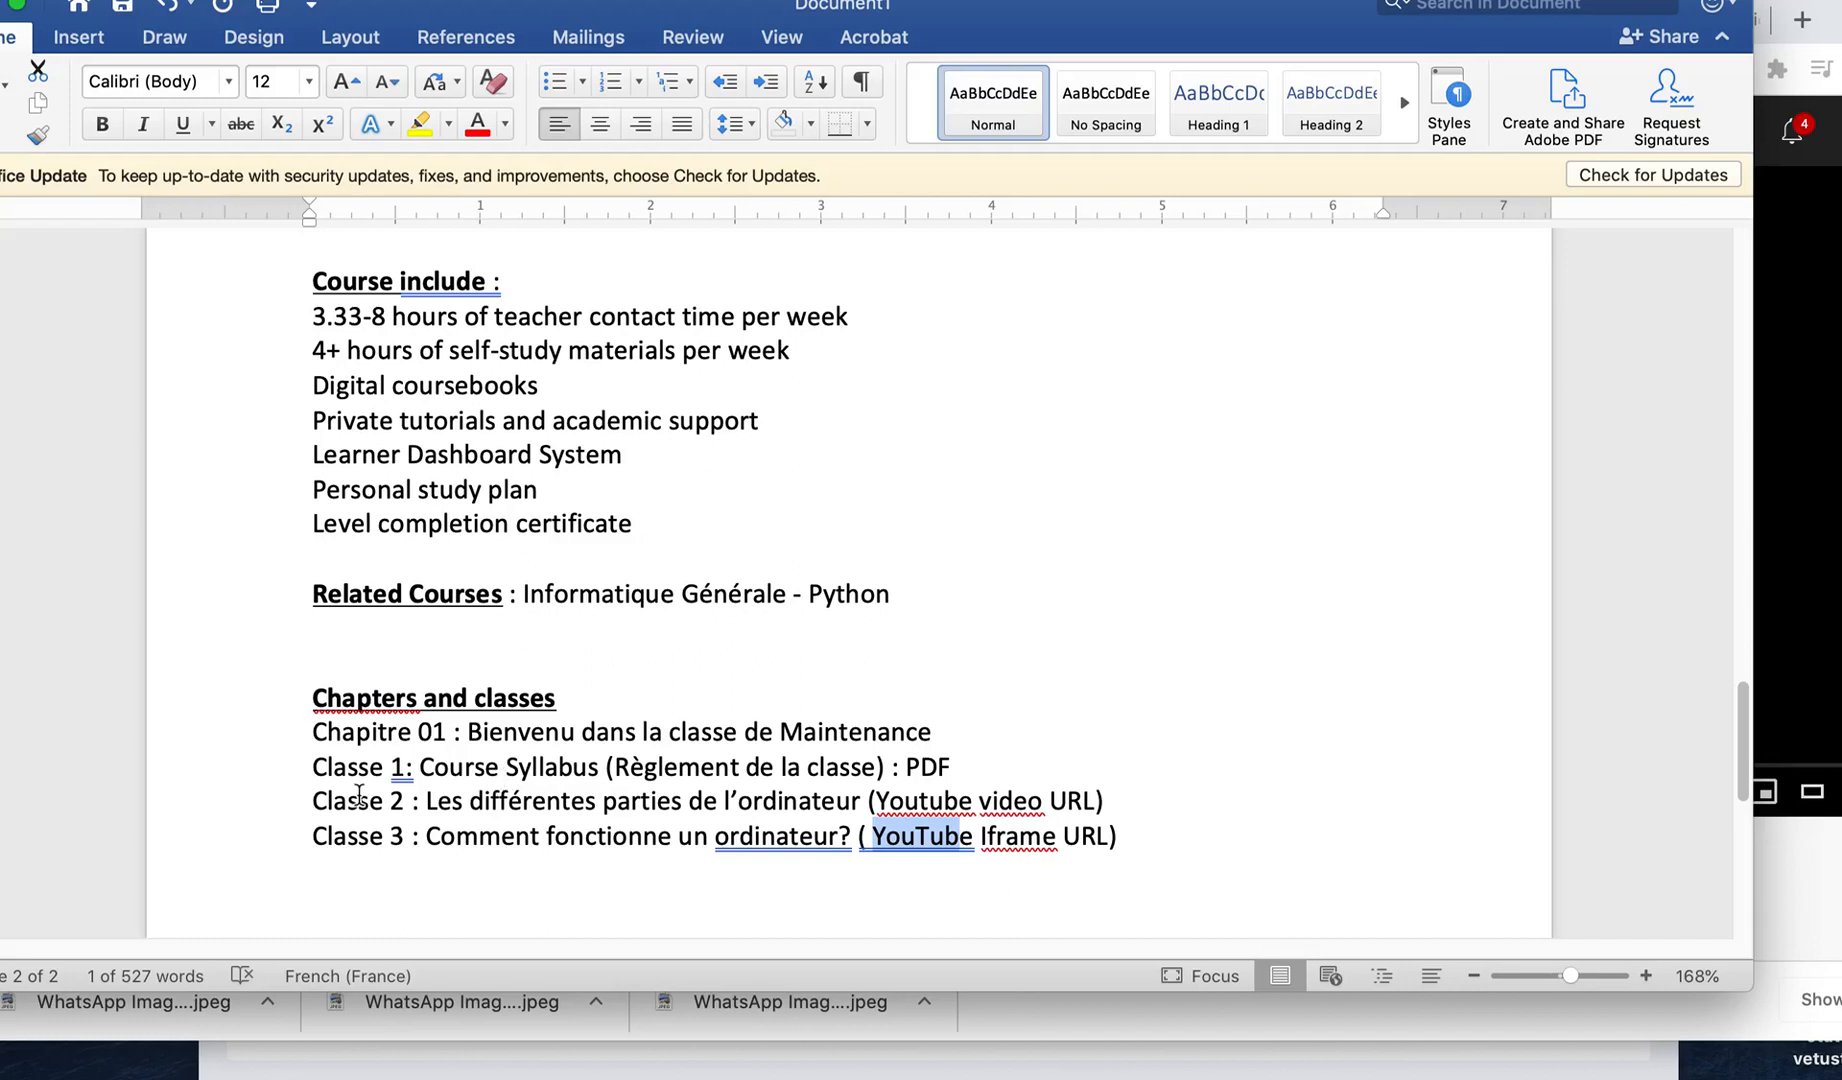
Step: Switch to Safari and open the "Maintenance et Réseaux Informatiques (MRI)" course for editing
left_click(396, 1076)
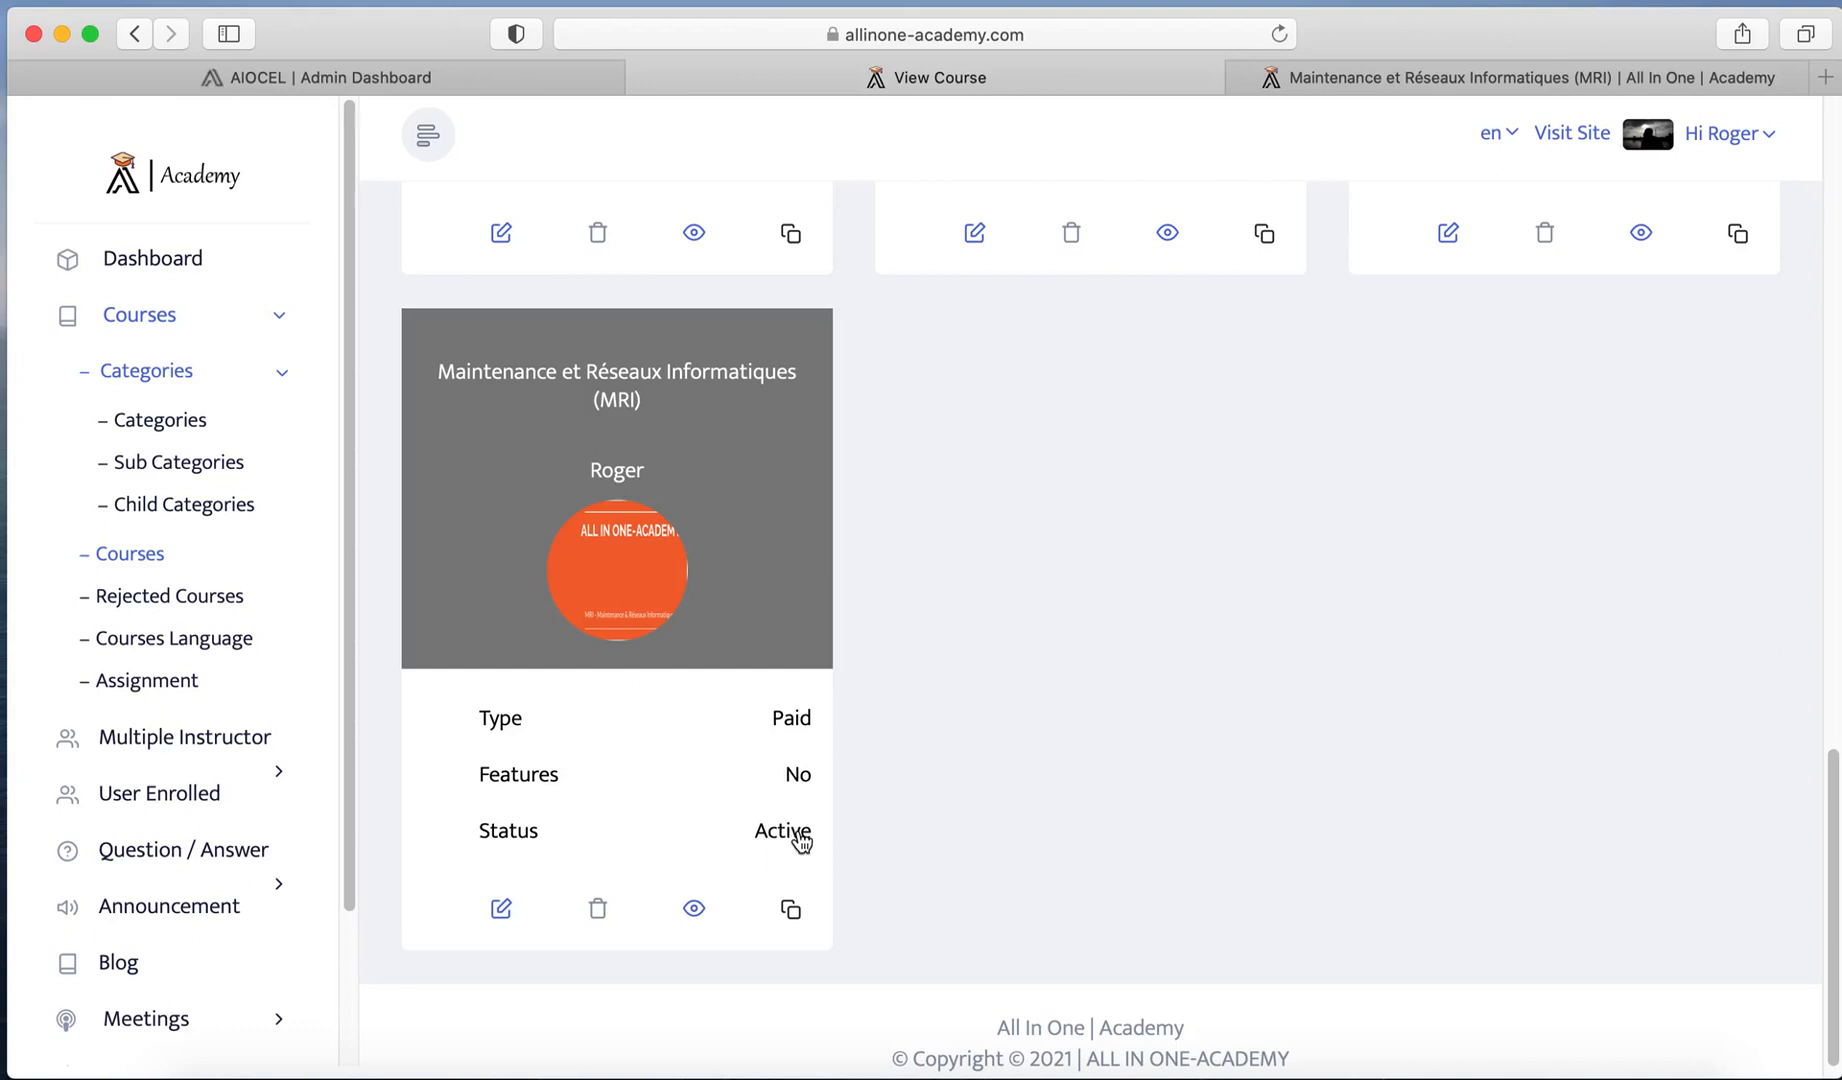
left_click(499, 911)
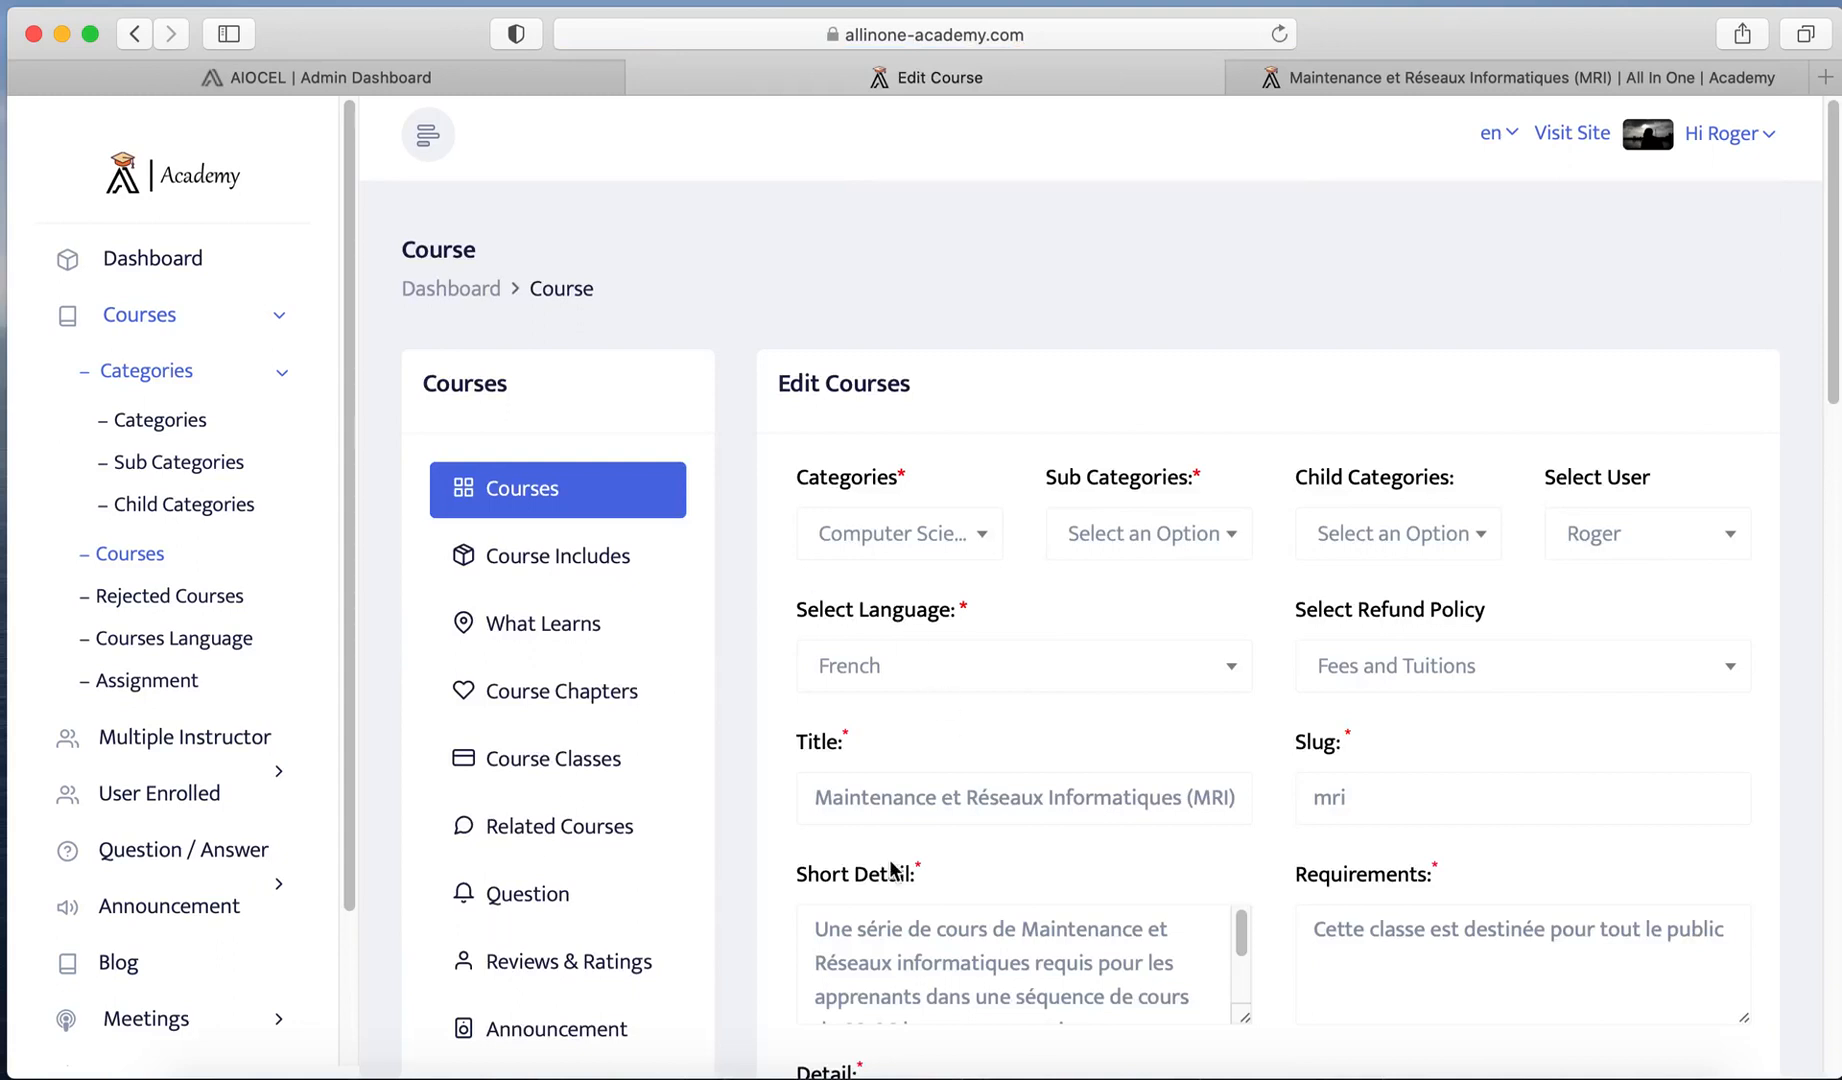
Step: Look through the course's Course Includes, What Learns, Course Chapters, Course Classes and Related Courses sections
left_click(500, 560)
left_click(521, 620)
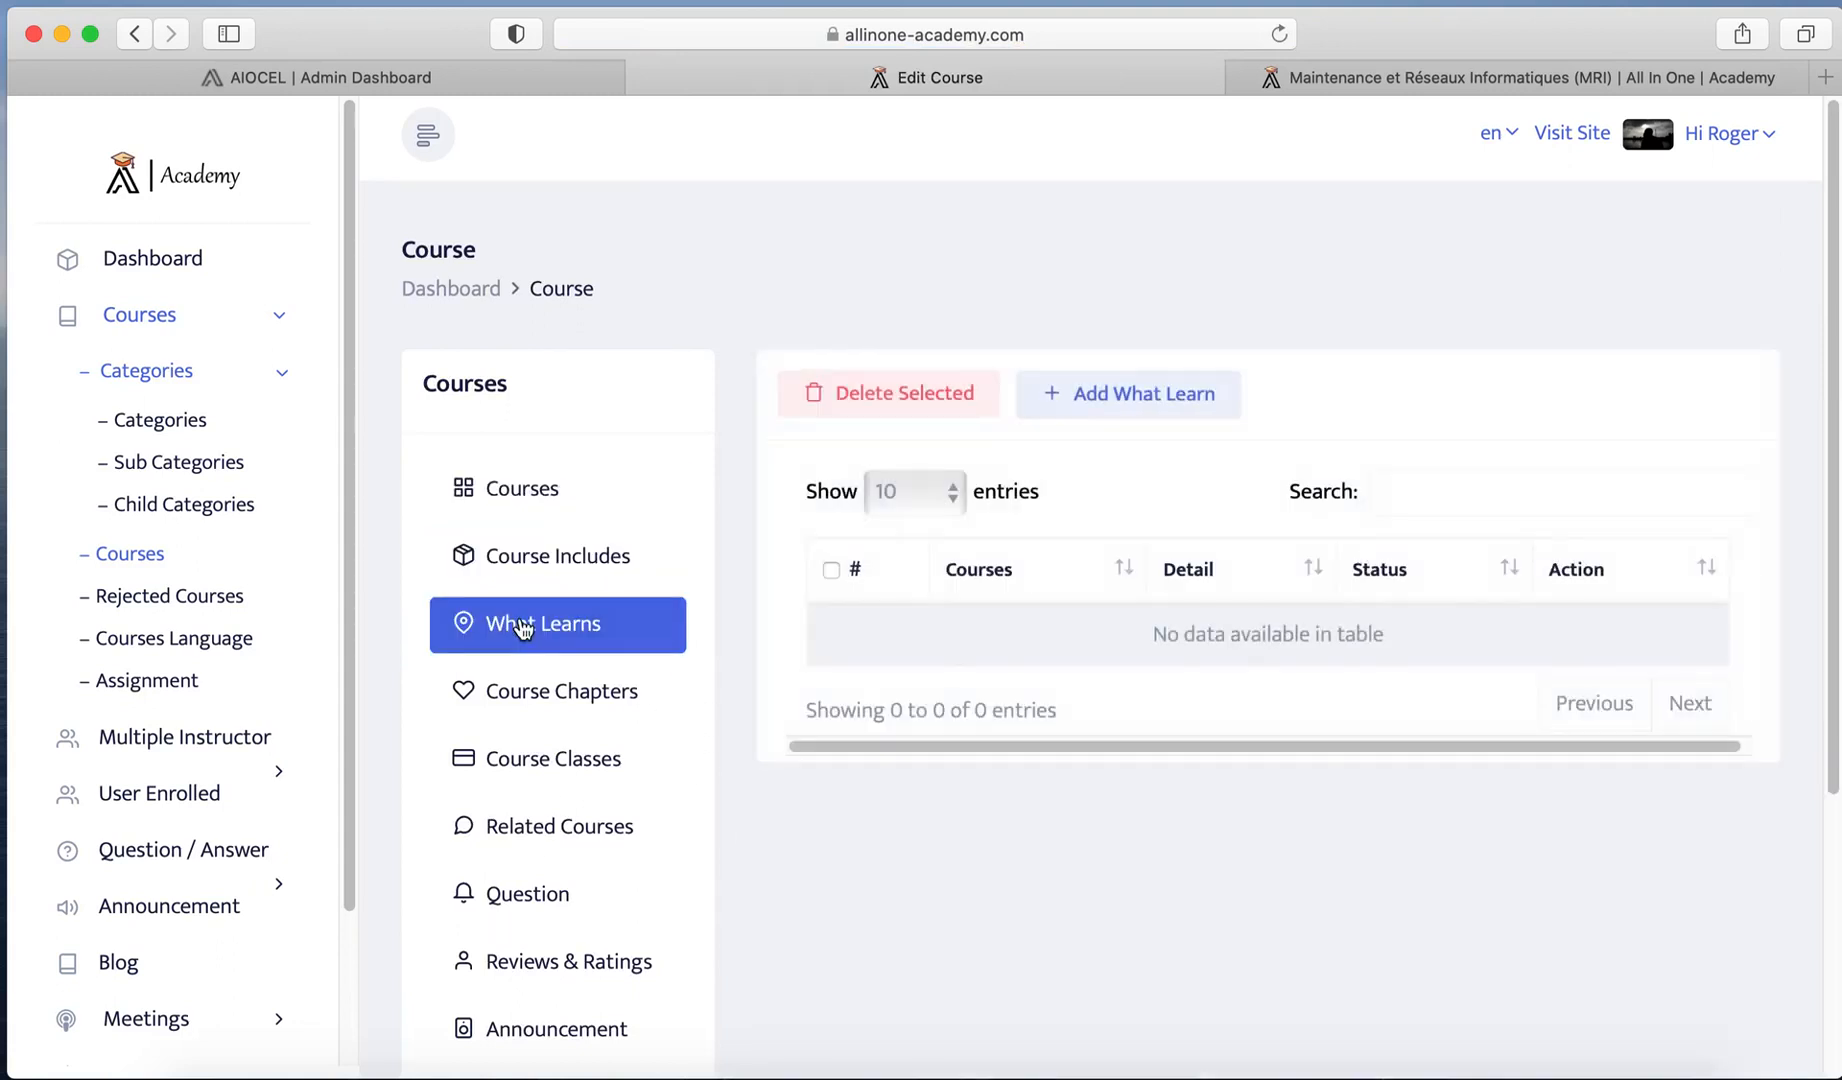
left_click(525, 700)
left_click(531, 763)
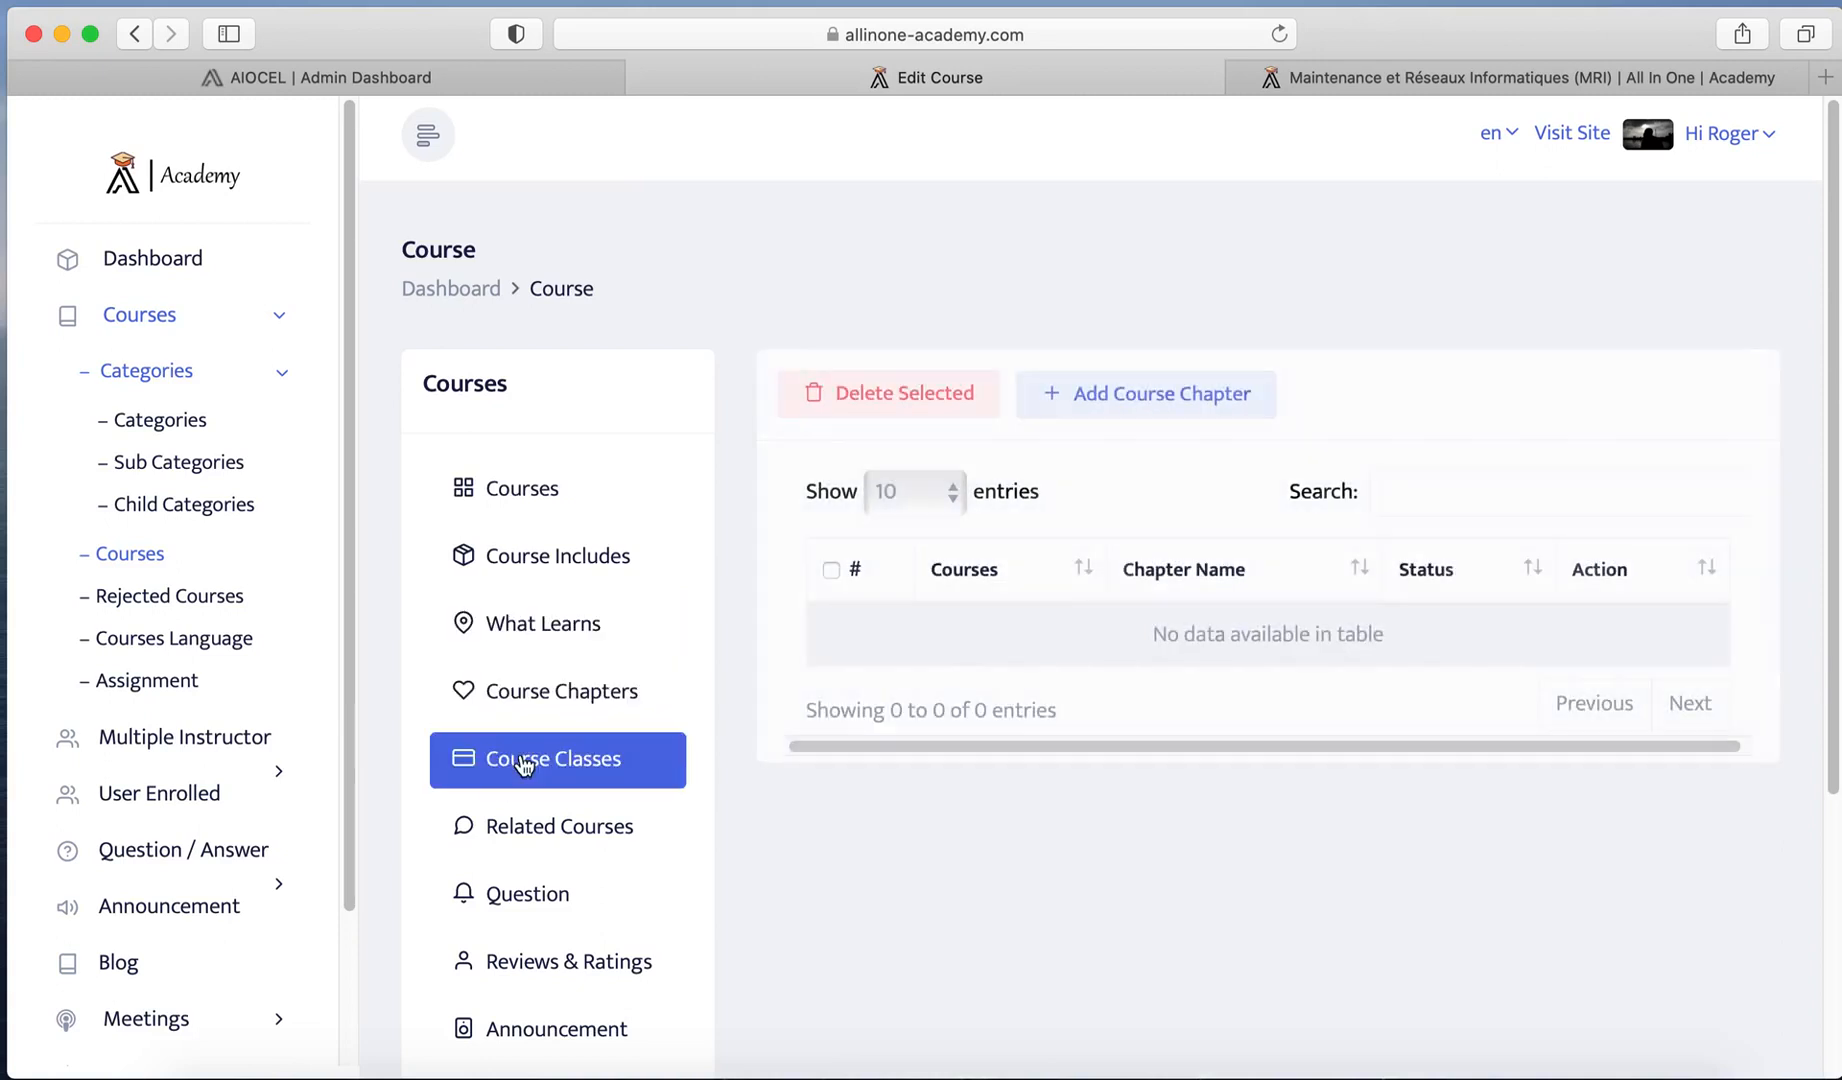
left_click(576, 775)
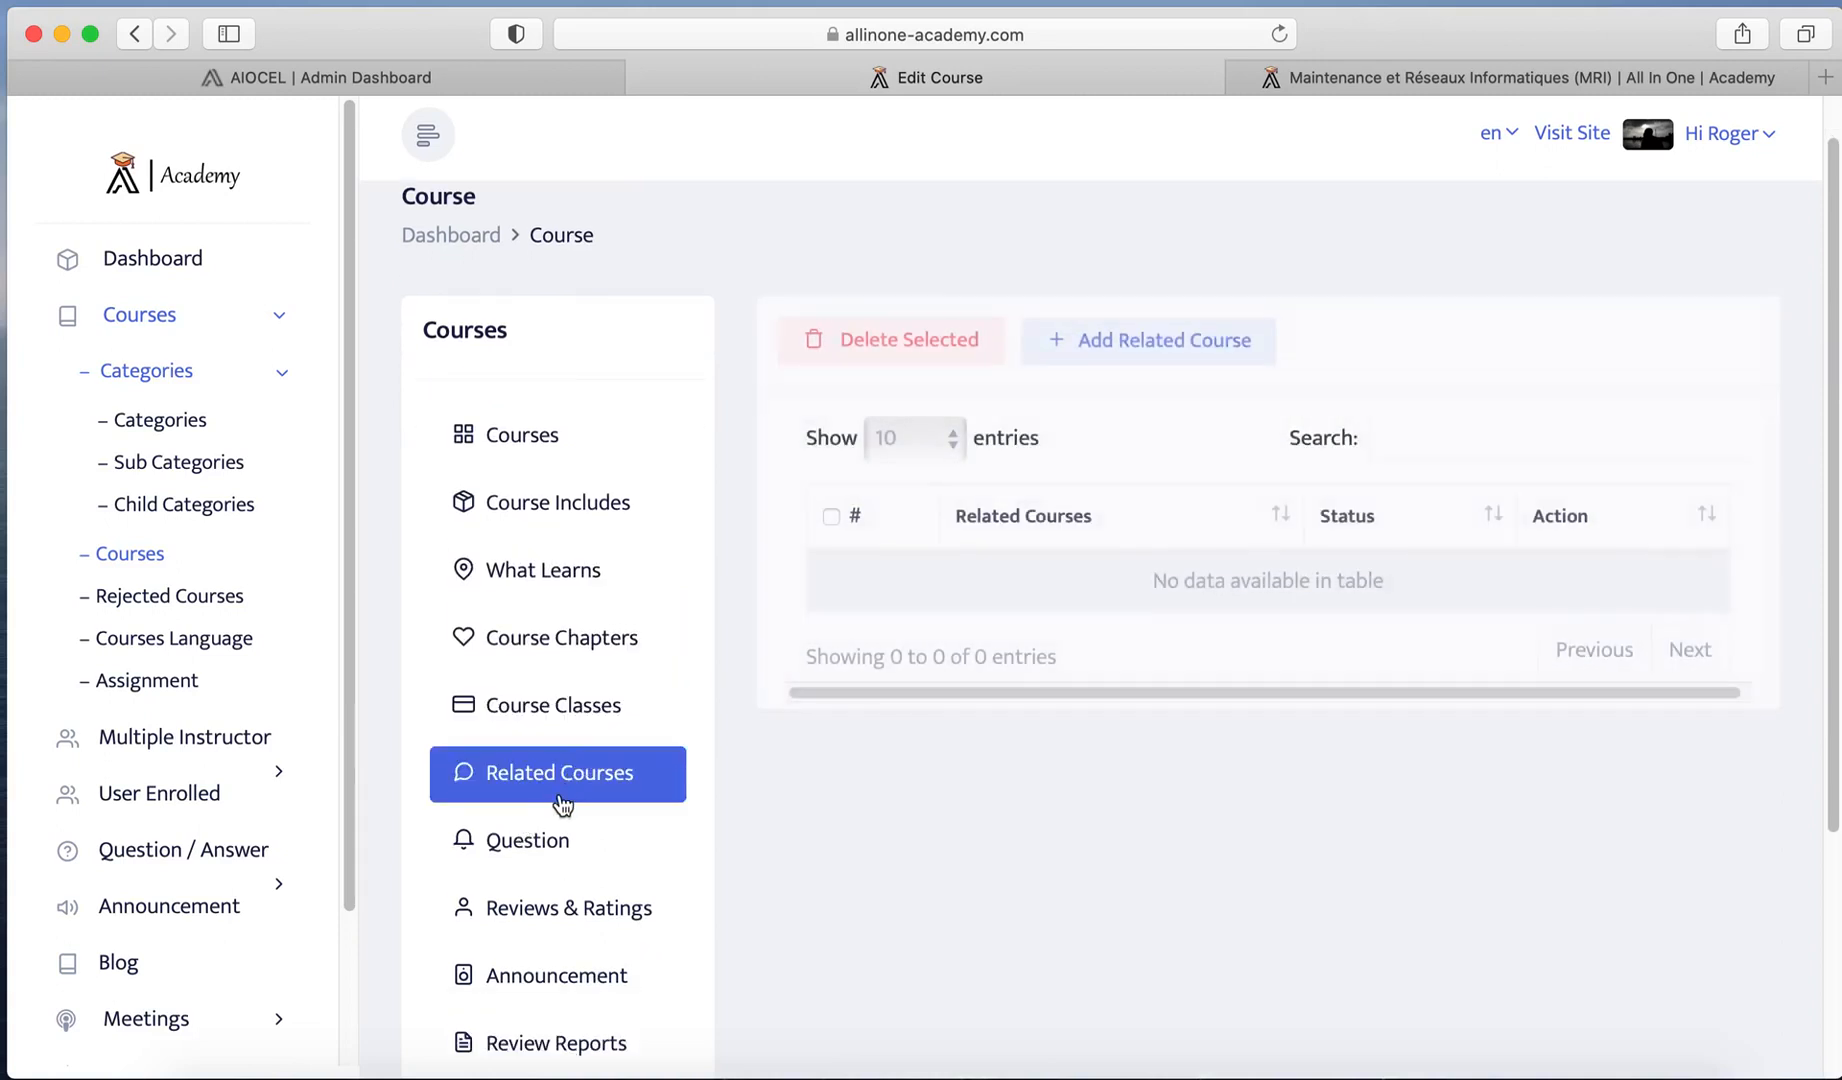
scroll(566, 800, "down", 5)
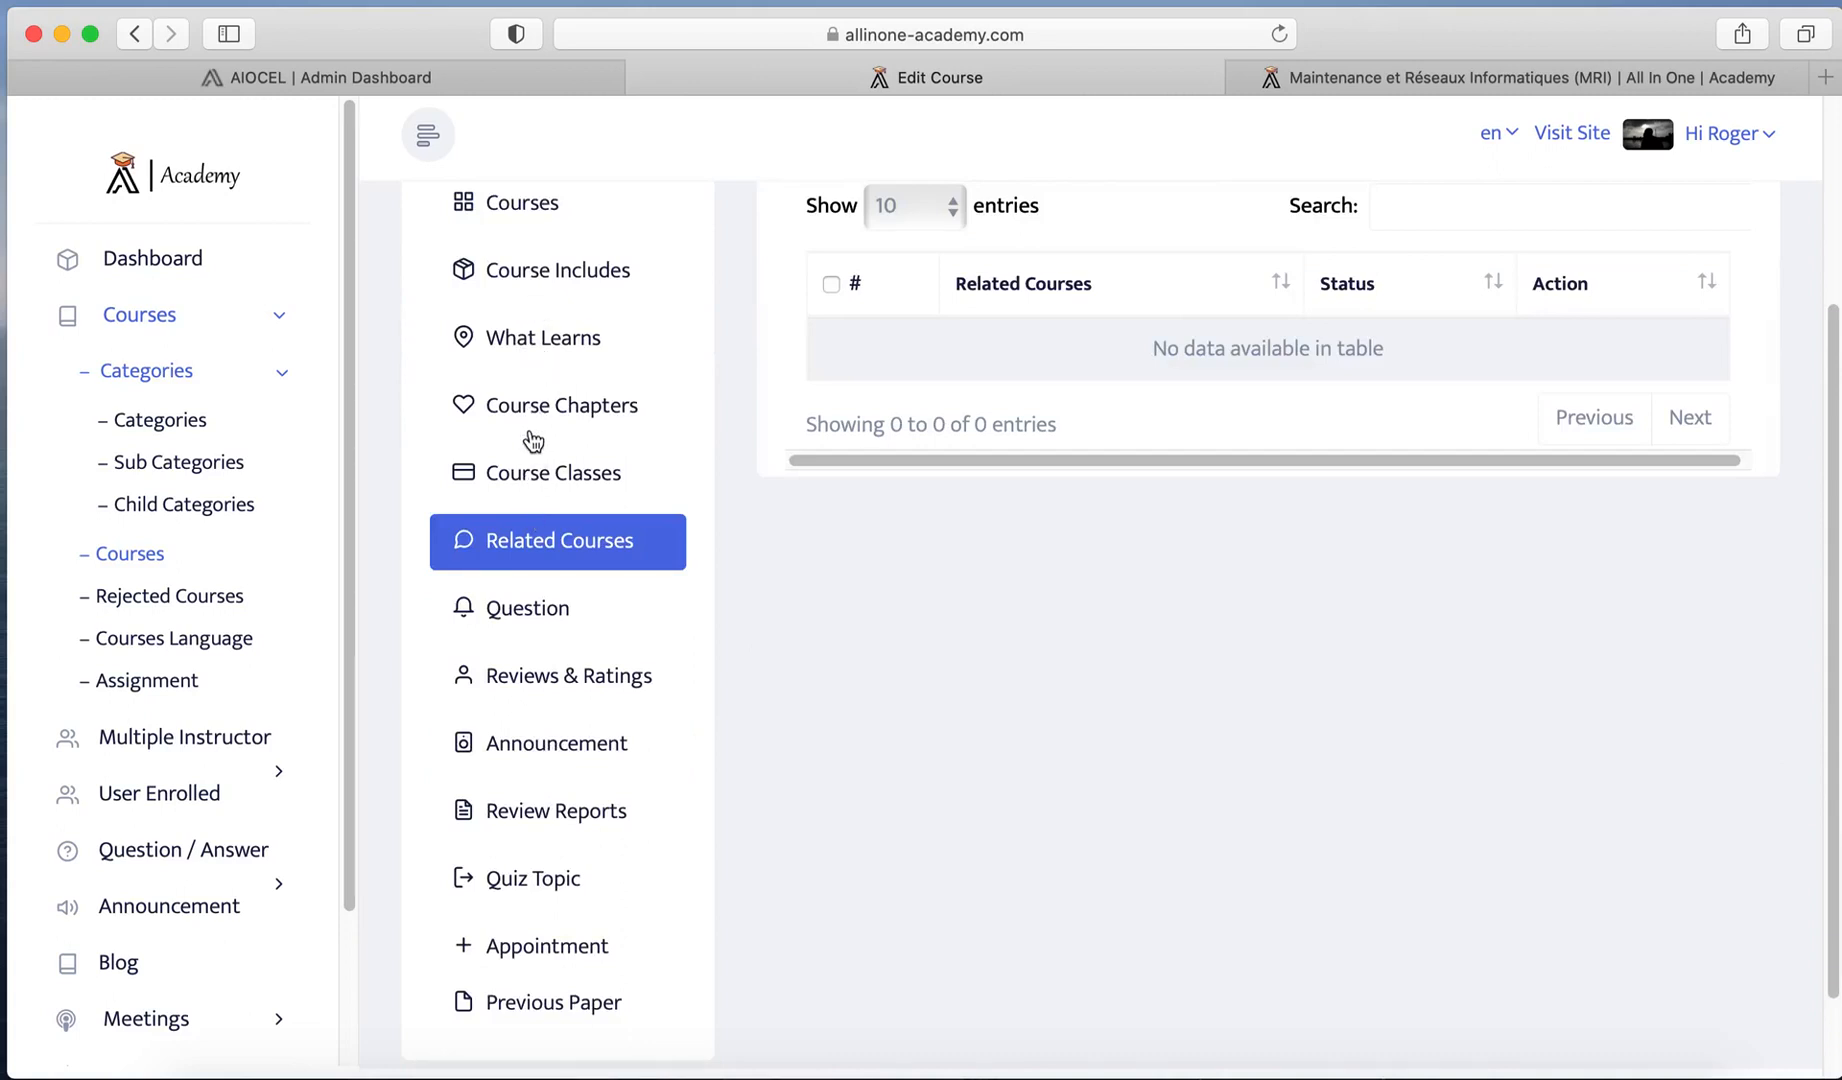
Step: Examine the course's remaining sections, from Question, Reviews & Ratings and Announcement through Review Reports, Appointment and Previous Paper
left_click(536, 610)
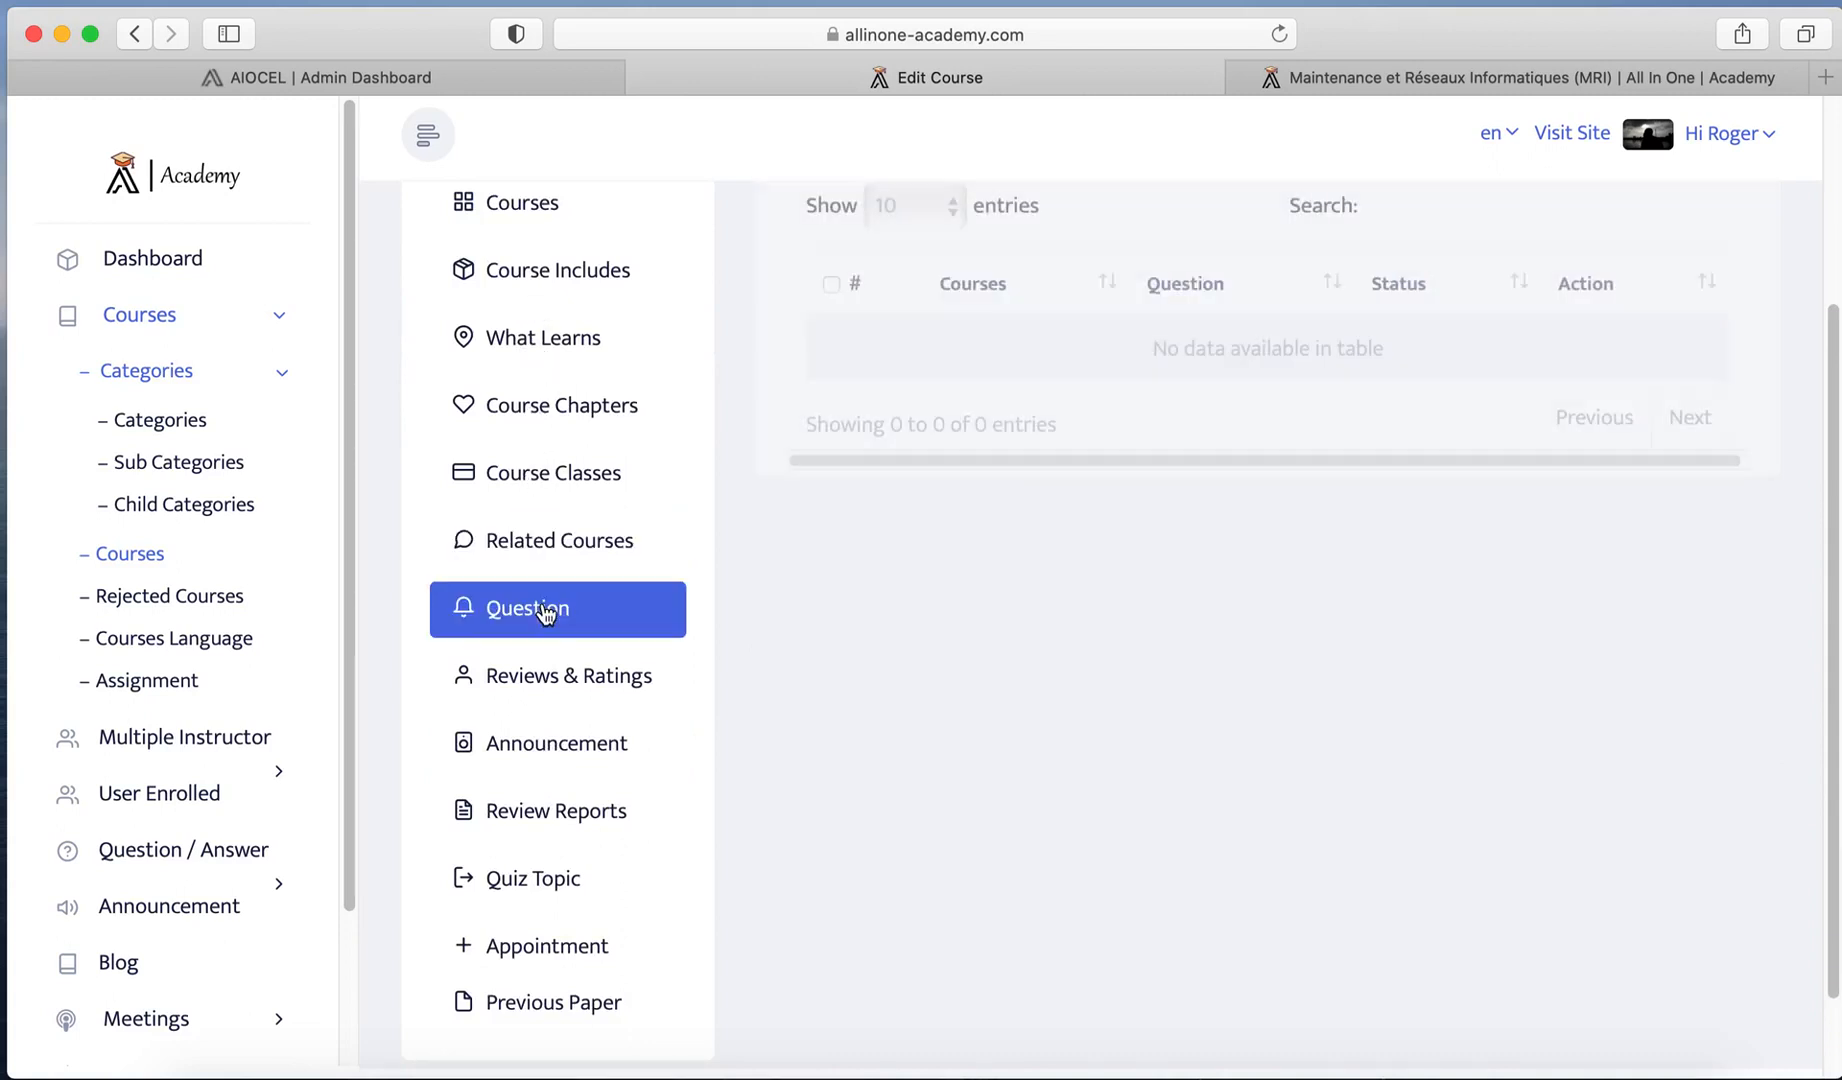
left_click(536, 680)
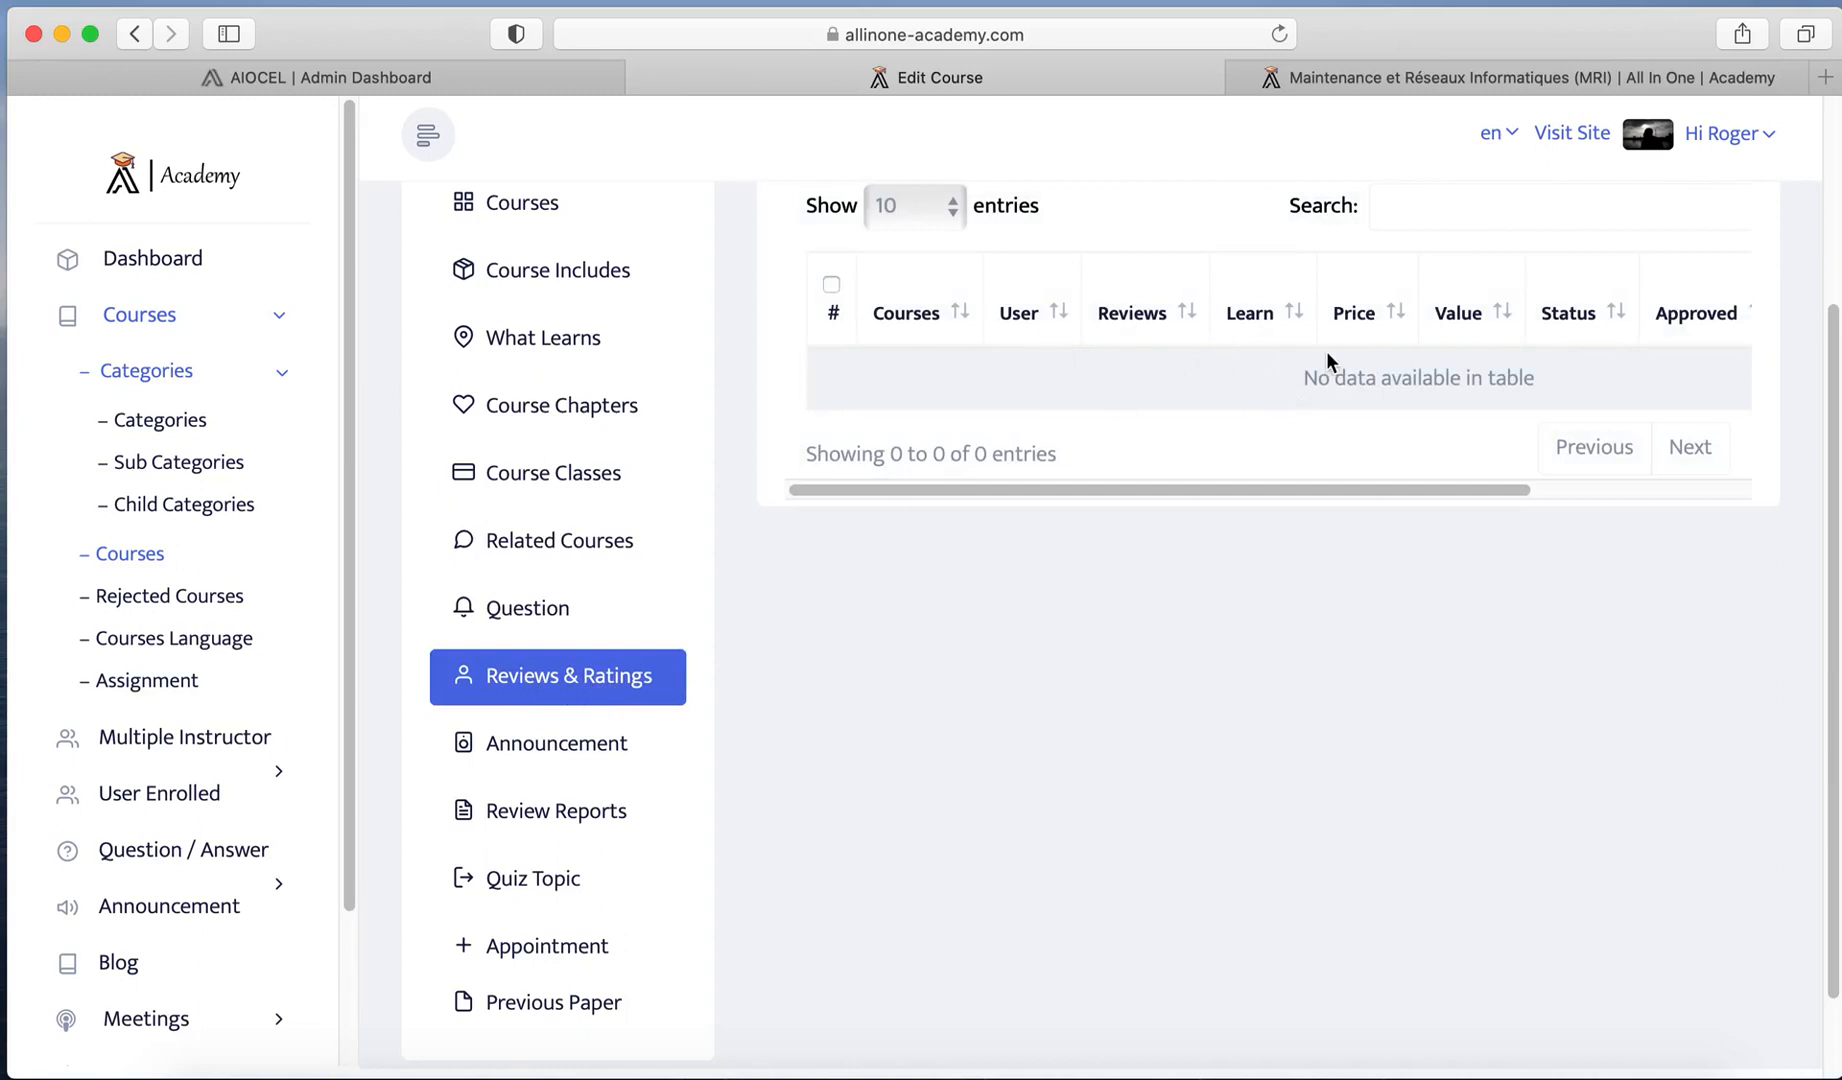
left_click(598, 741)
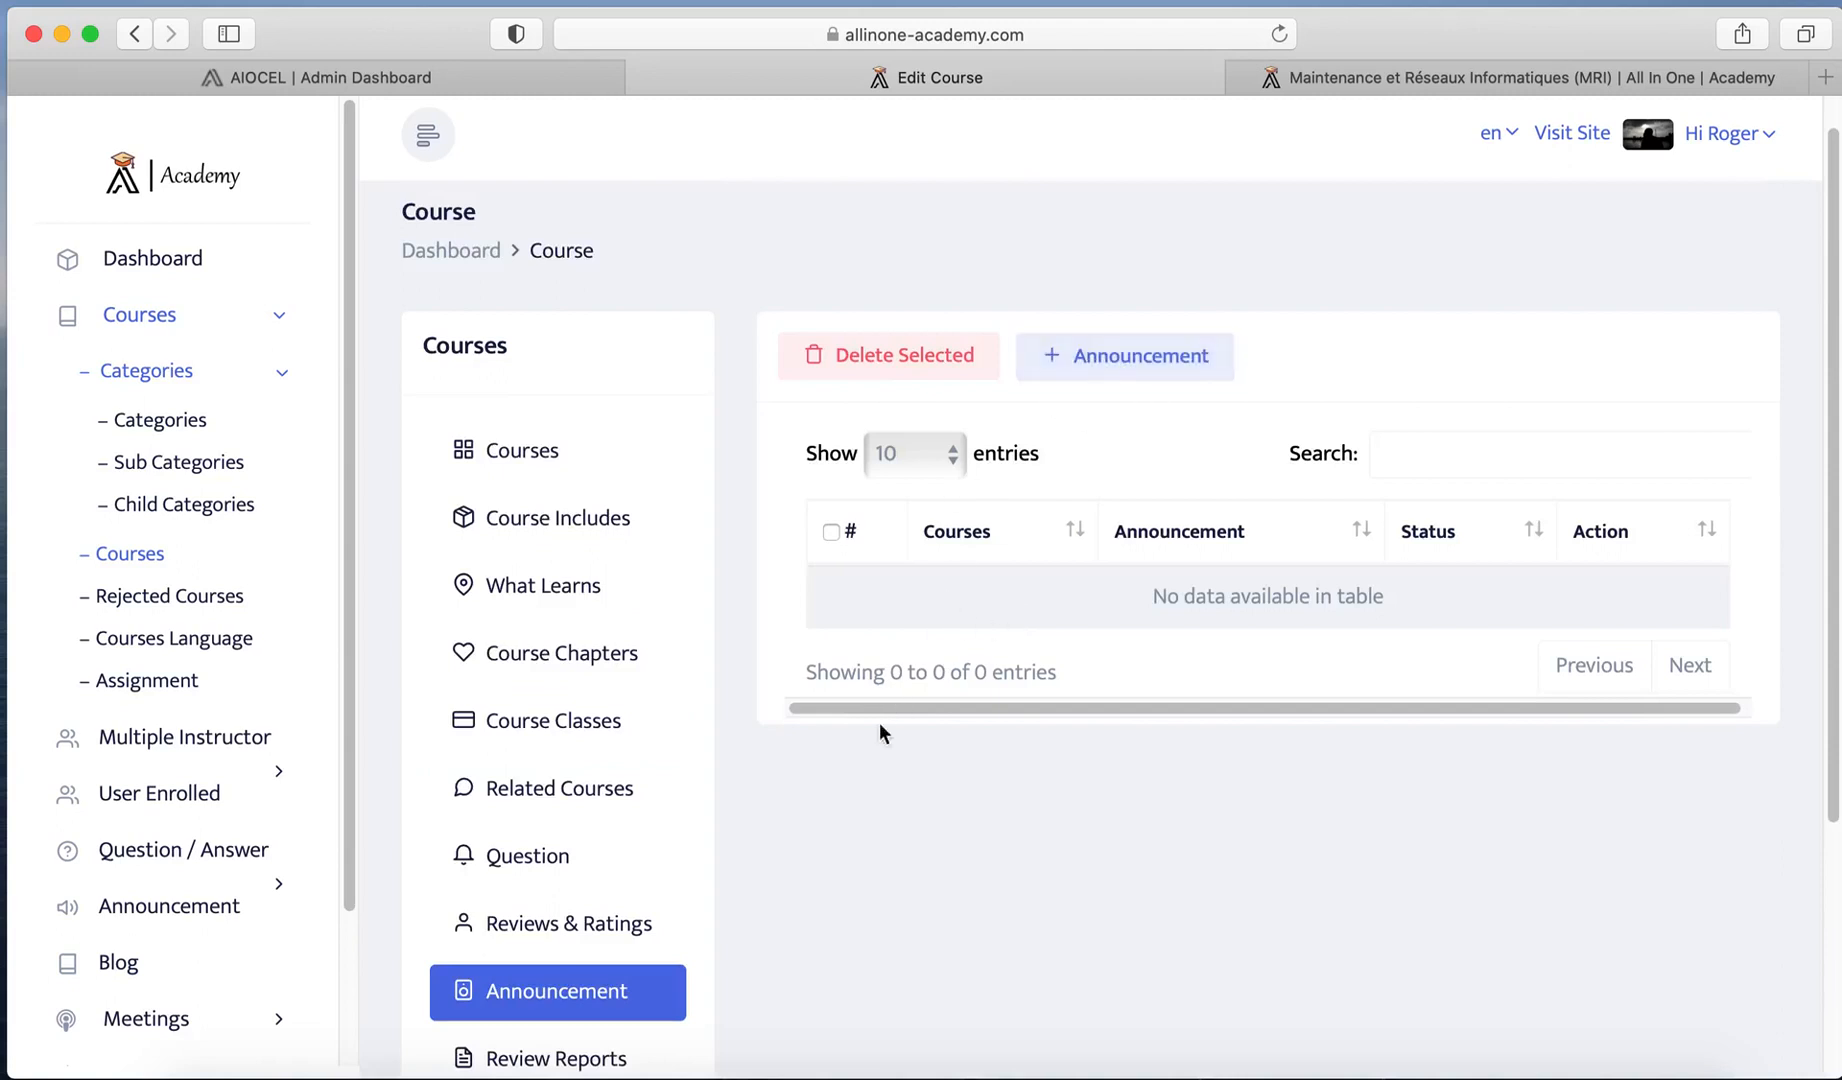
scroll(850, 815, "down", 3)
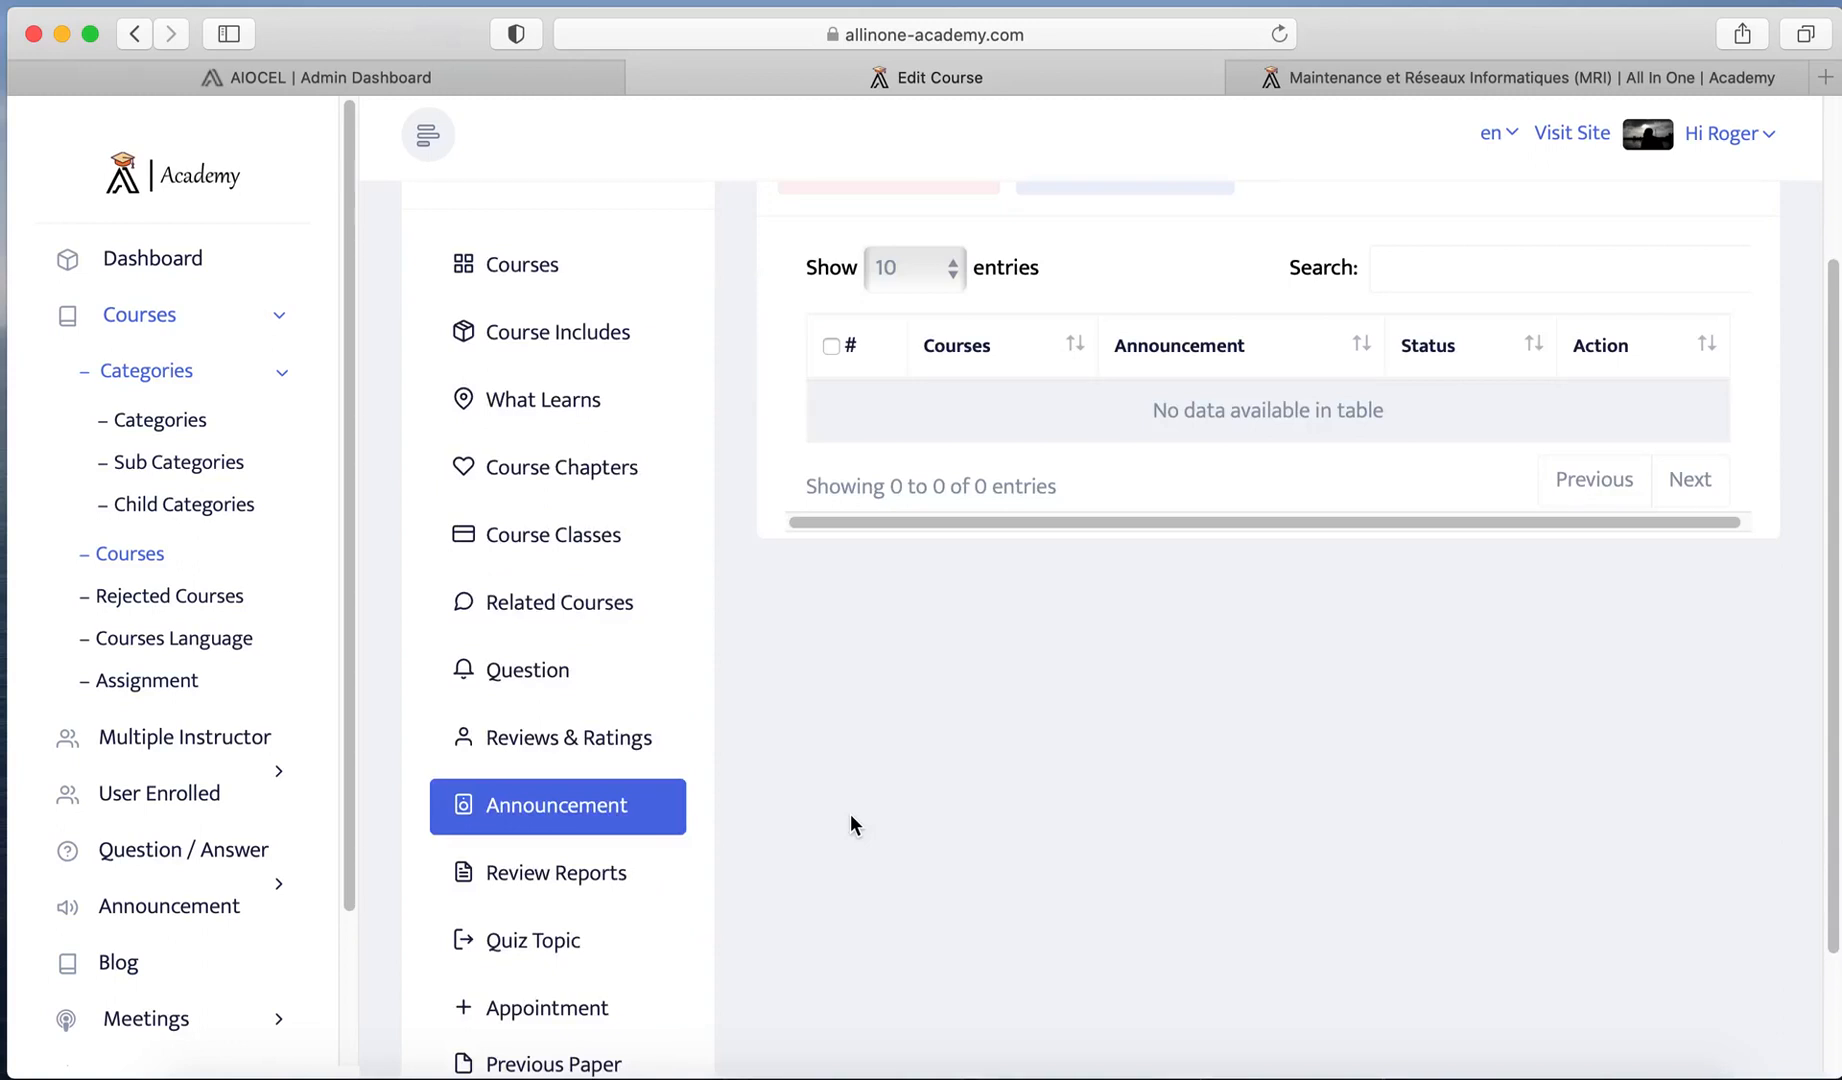
left_click(502, 876)
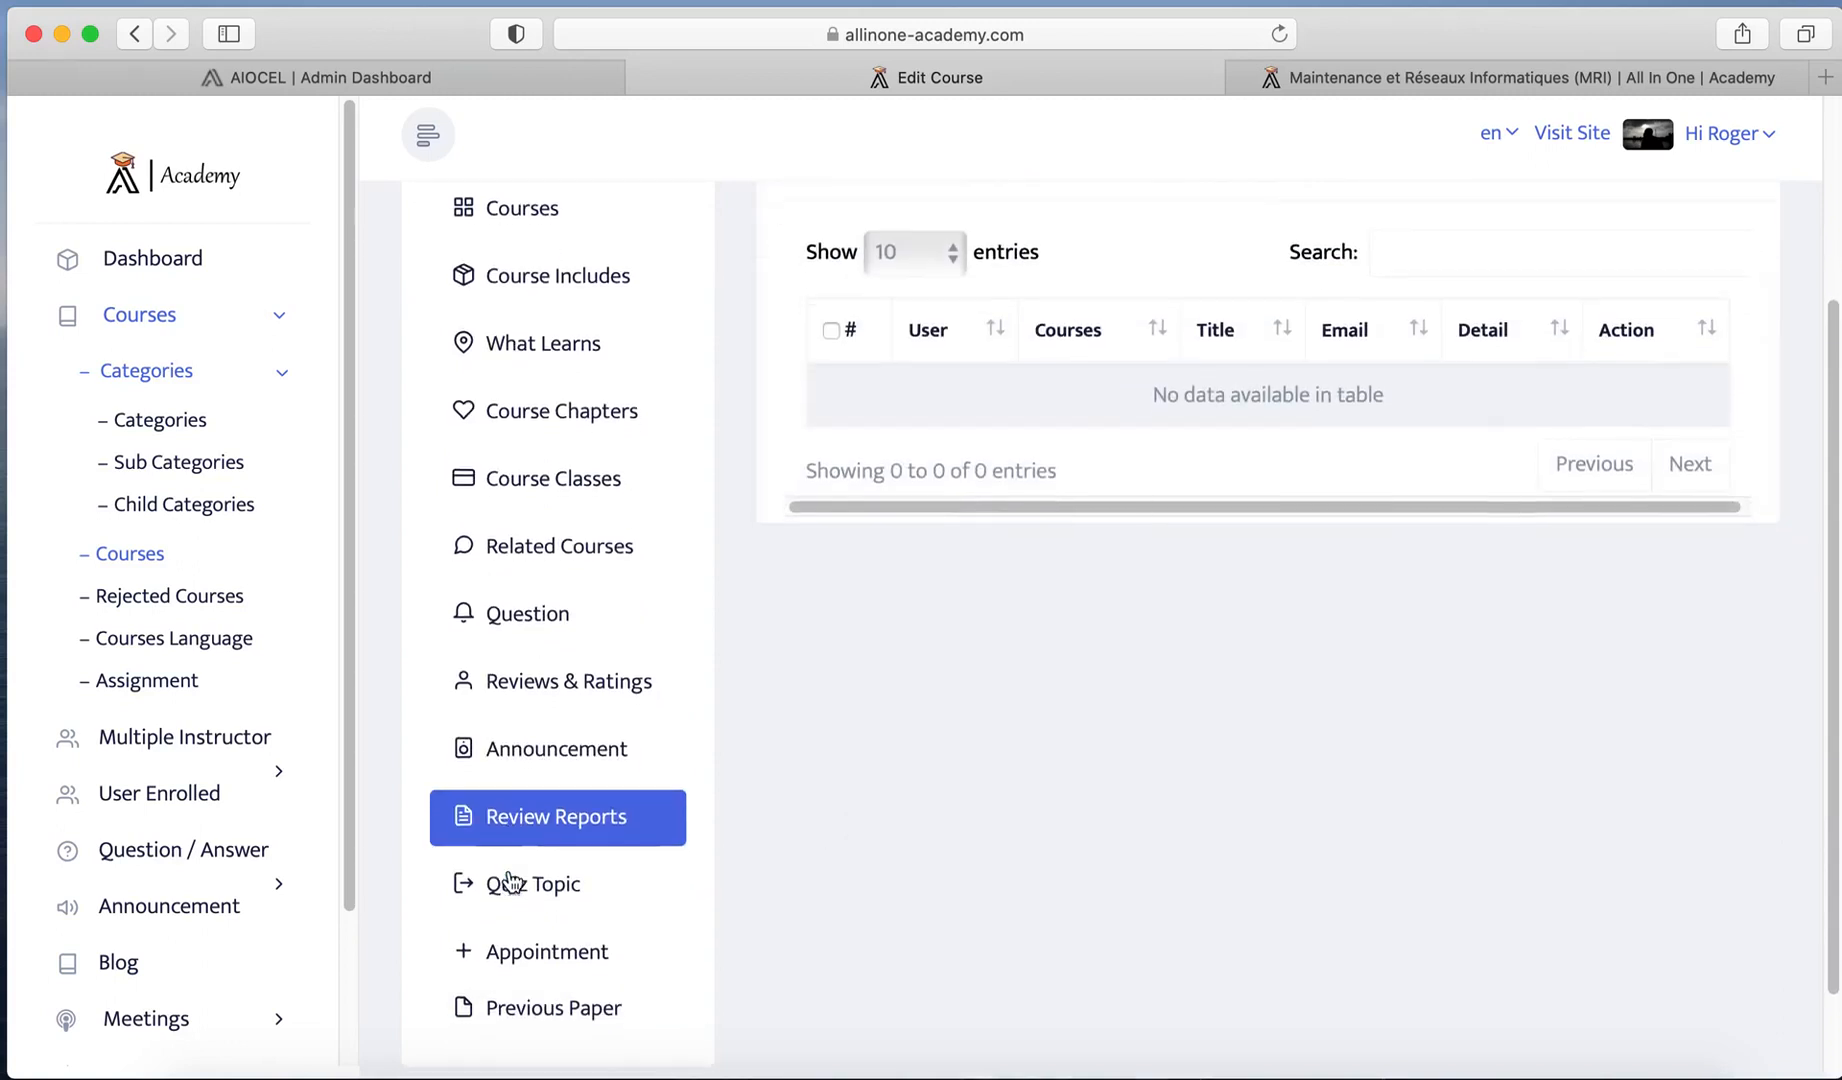
left_click(548, 772)
left_click(545, 845)
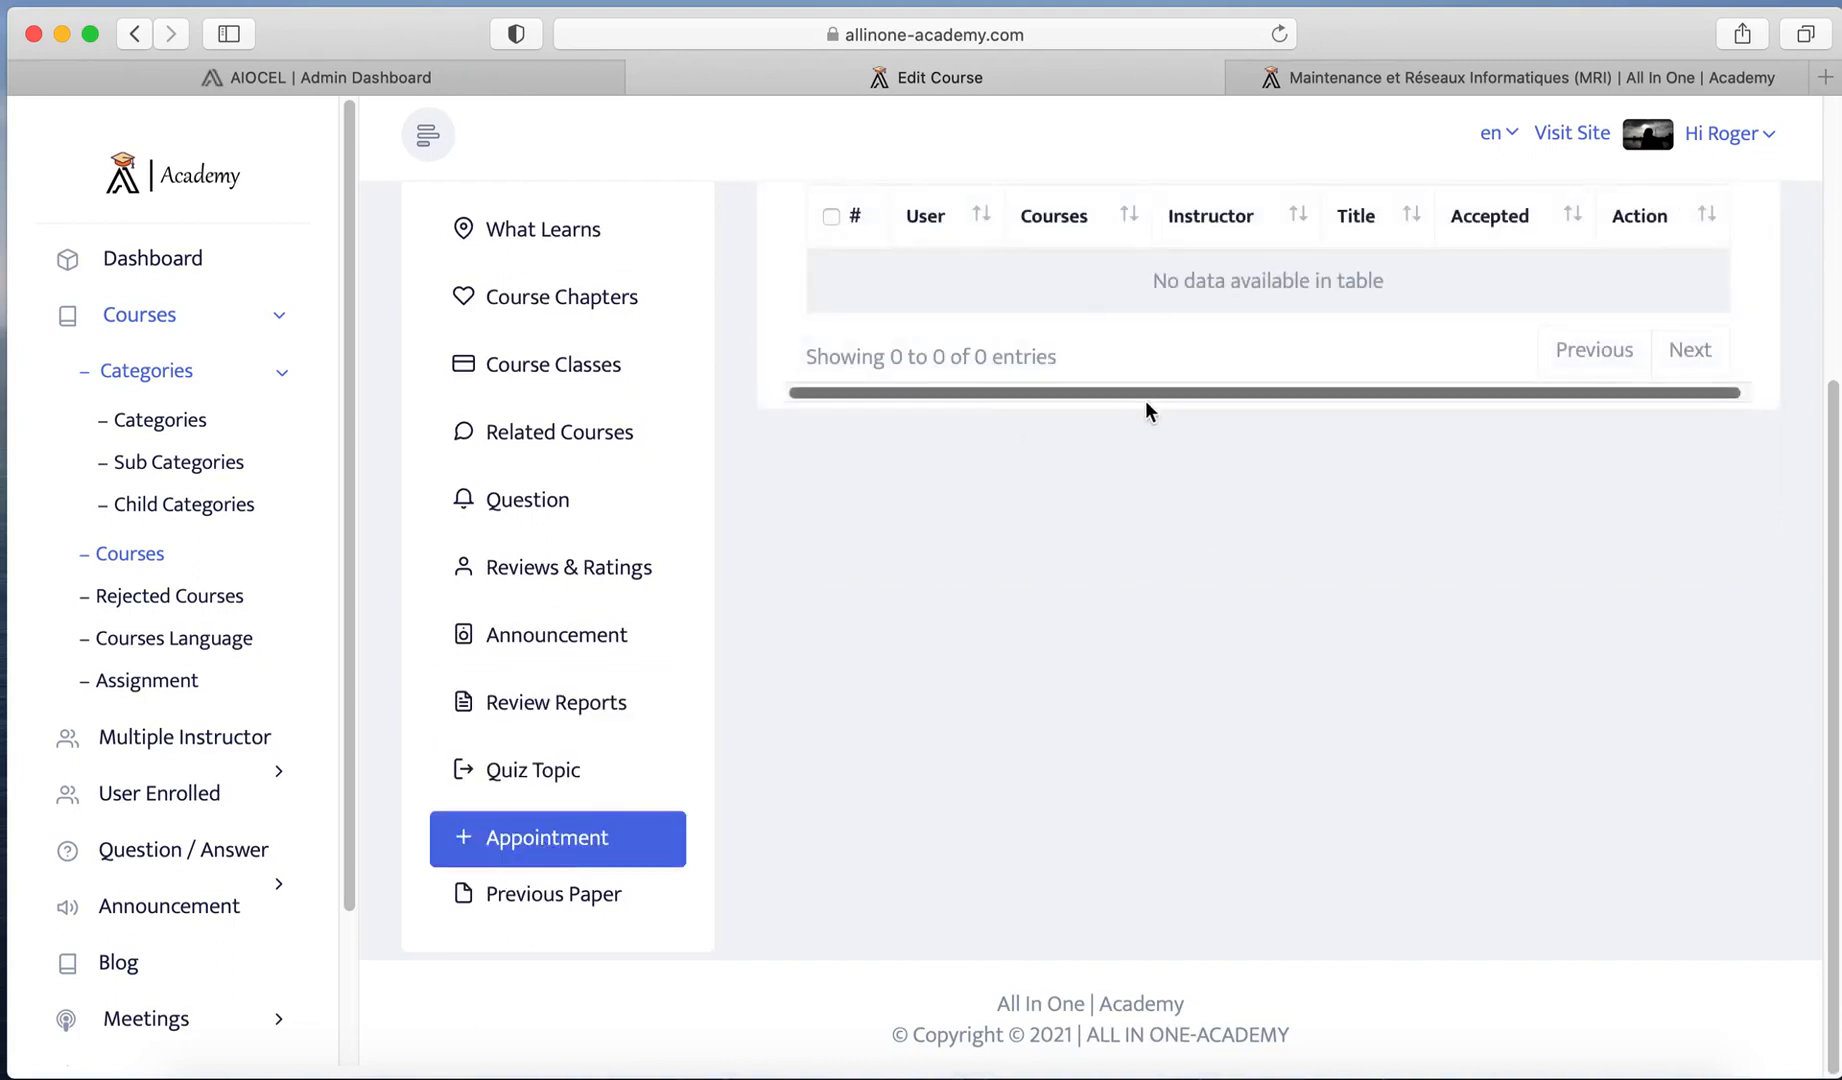
scroll(1145, 400, "up", 5)
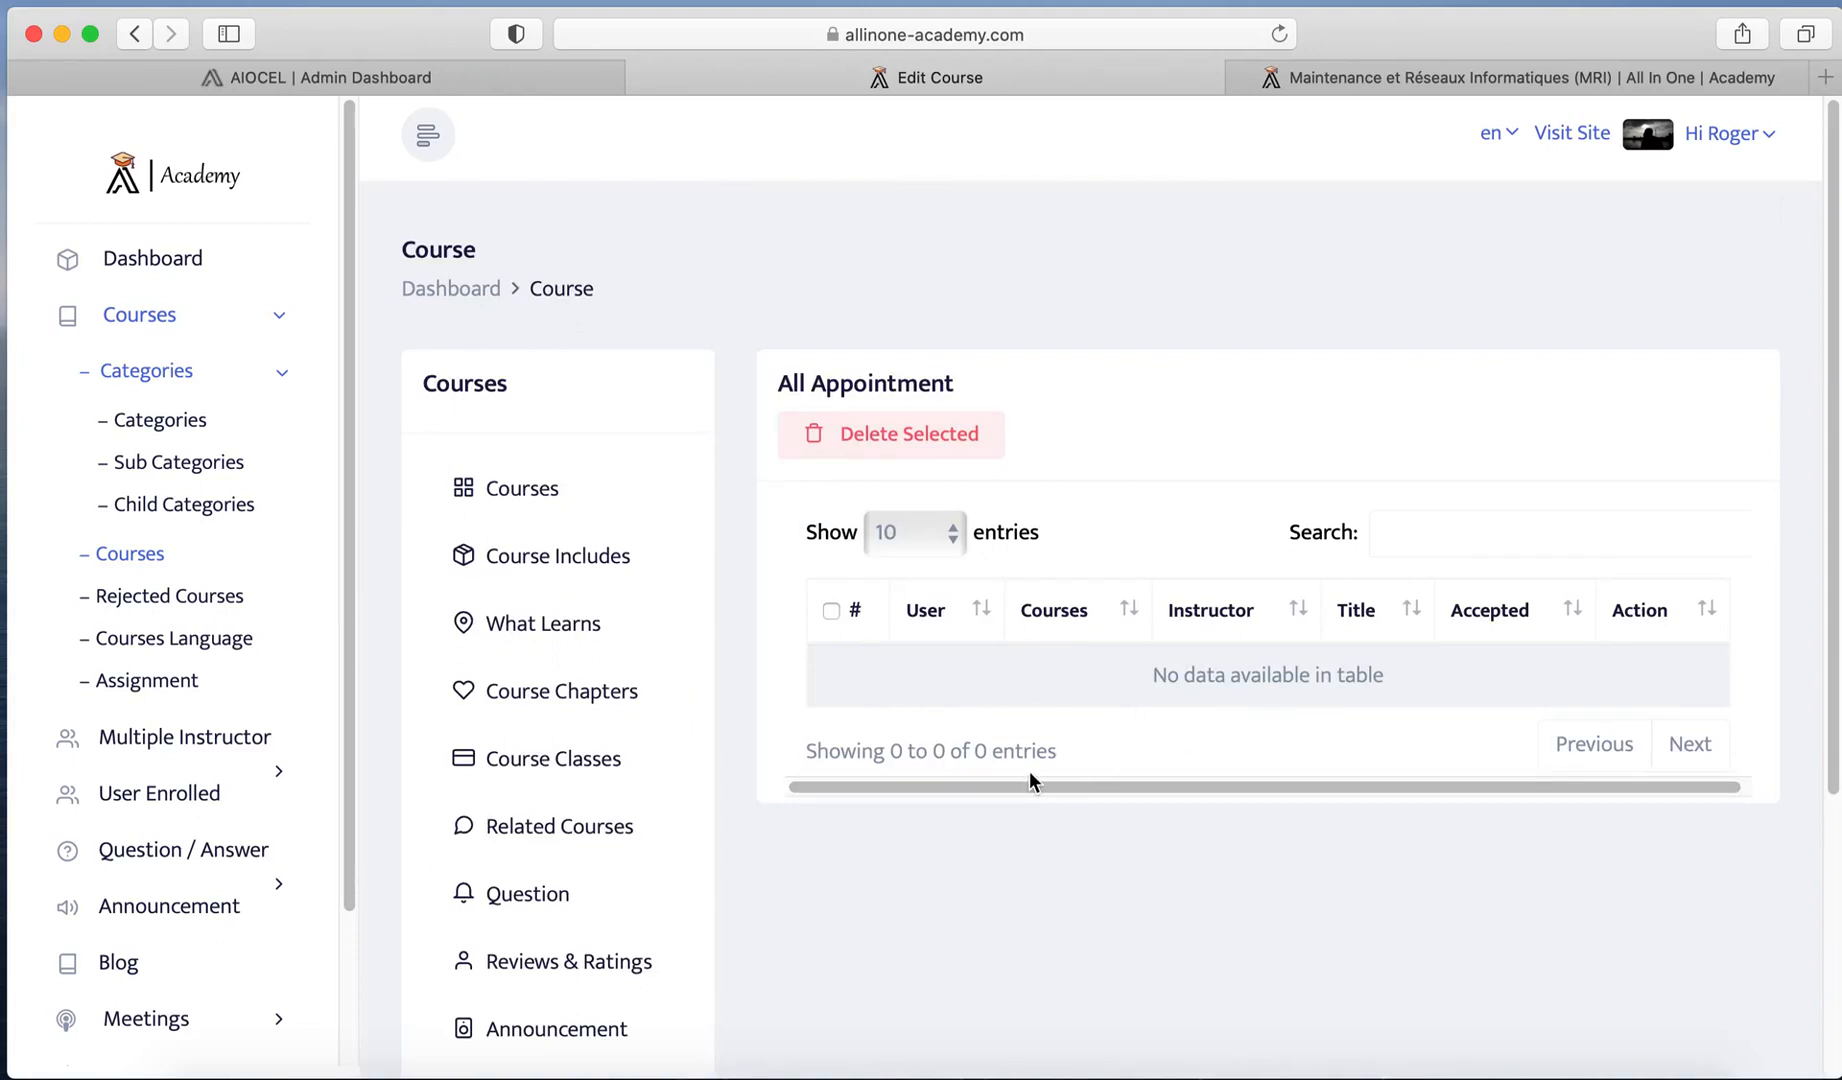
scroll(899, 820, "down", 4)
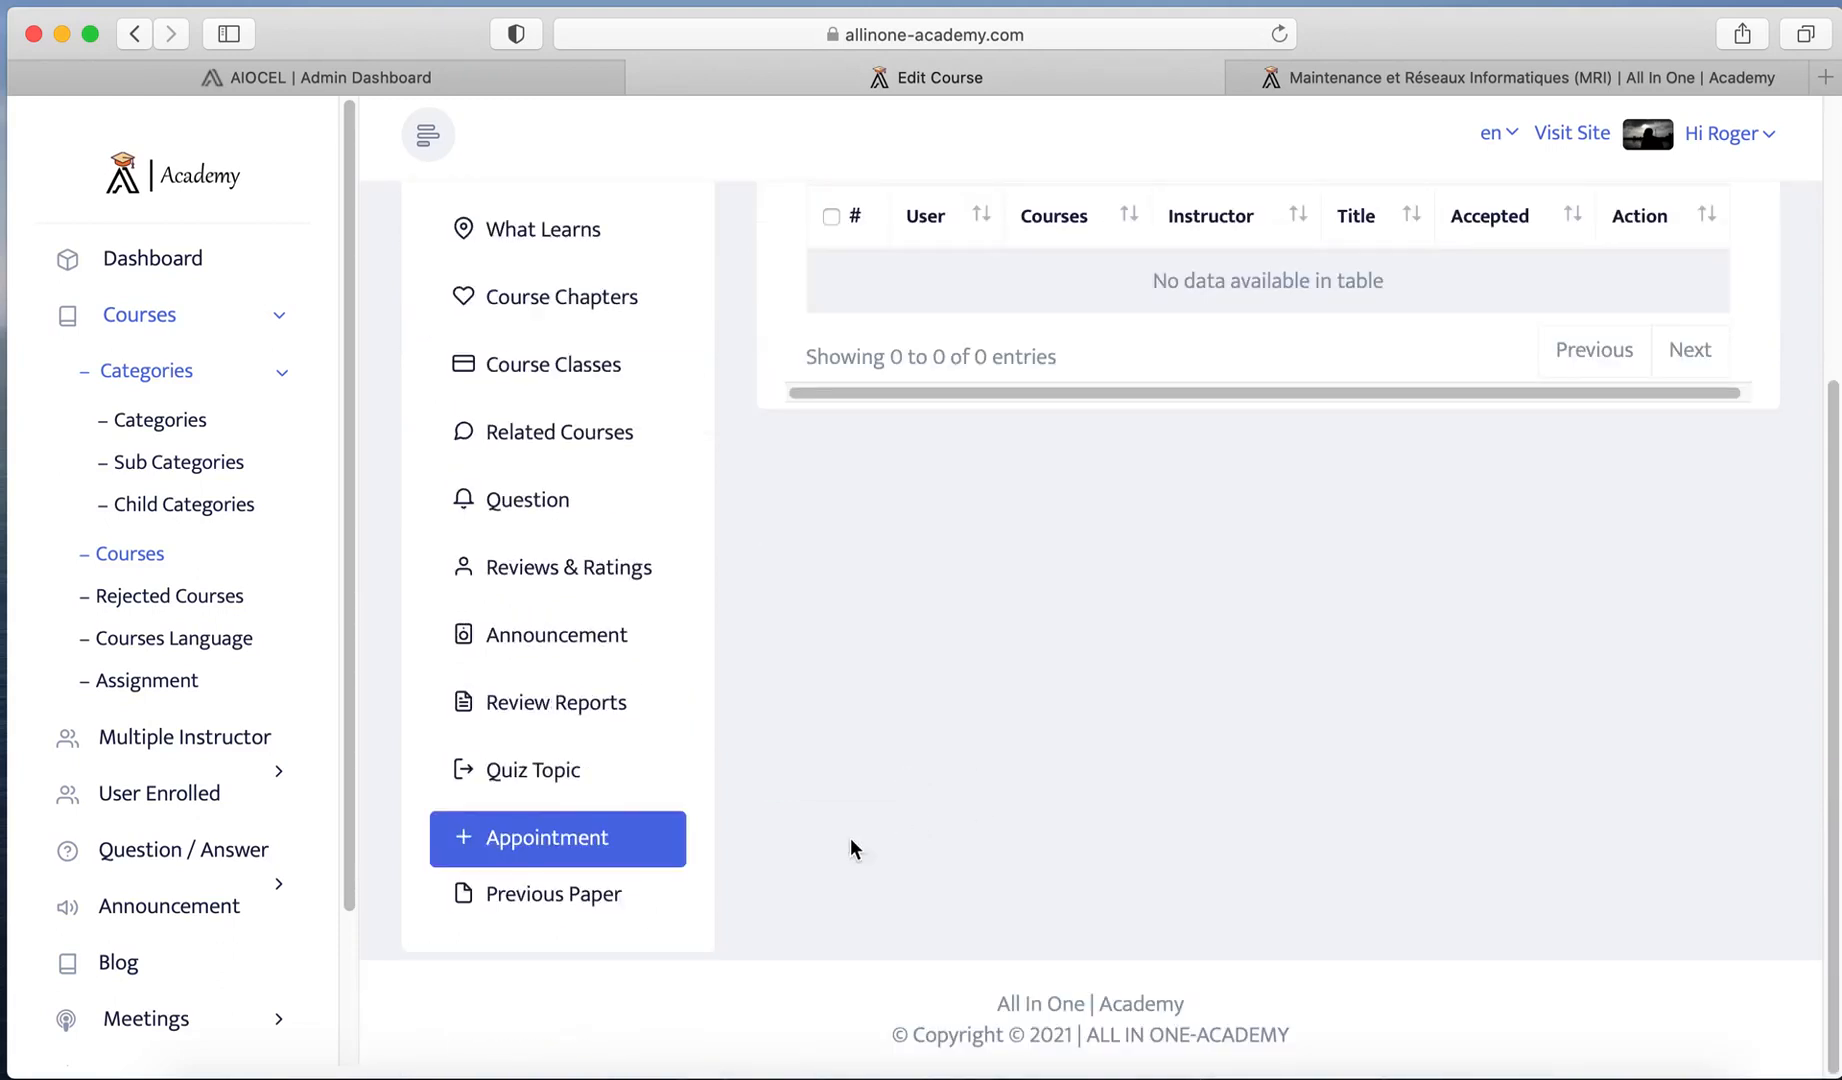
left_click(533, 897)
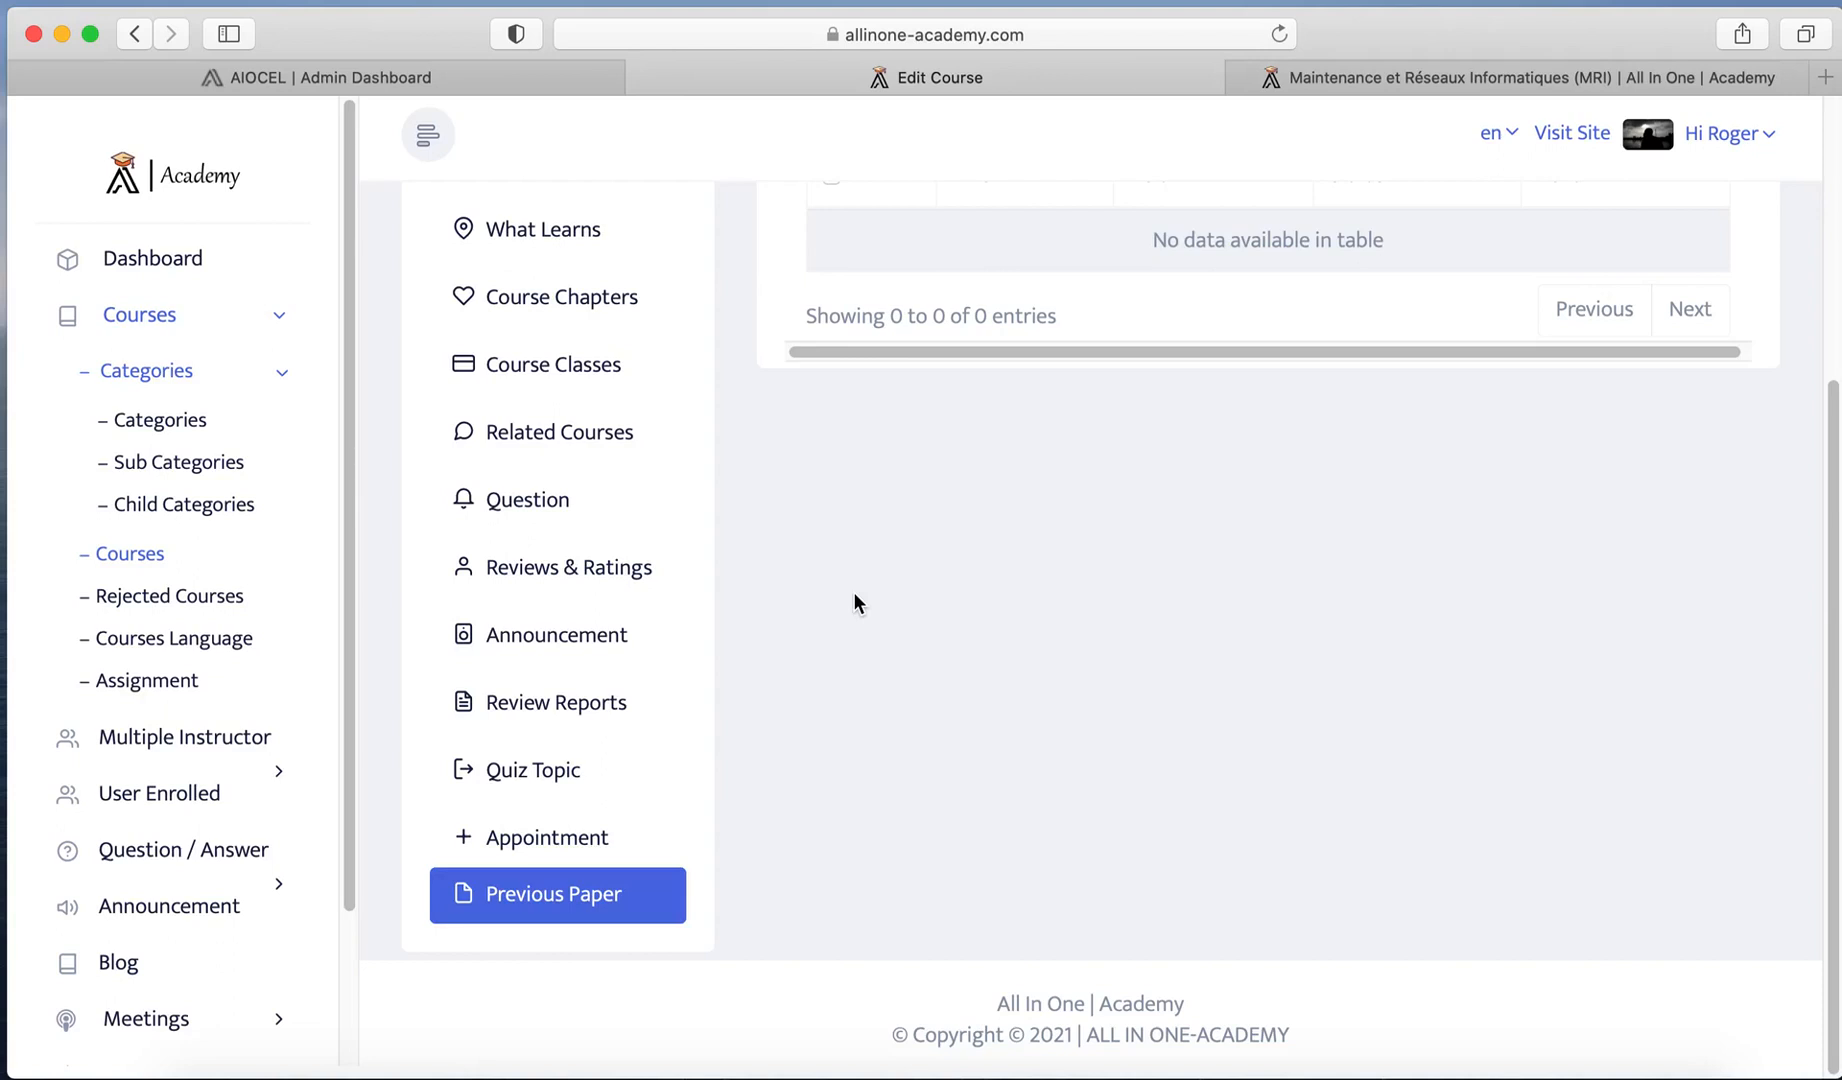
scroll(853, 597, "up", 5)
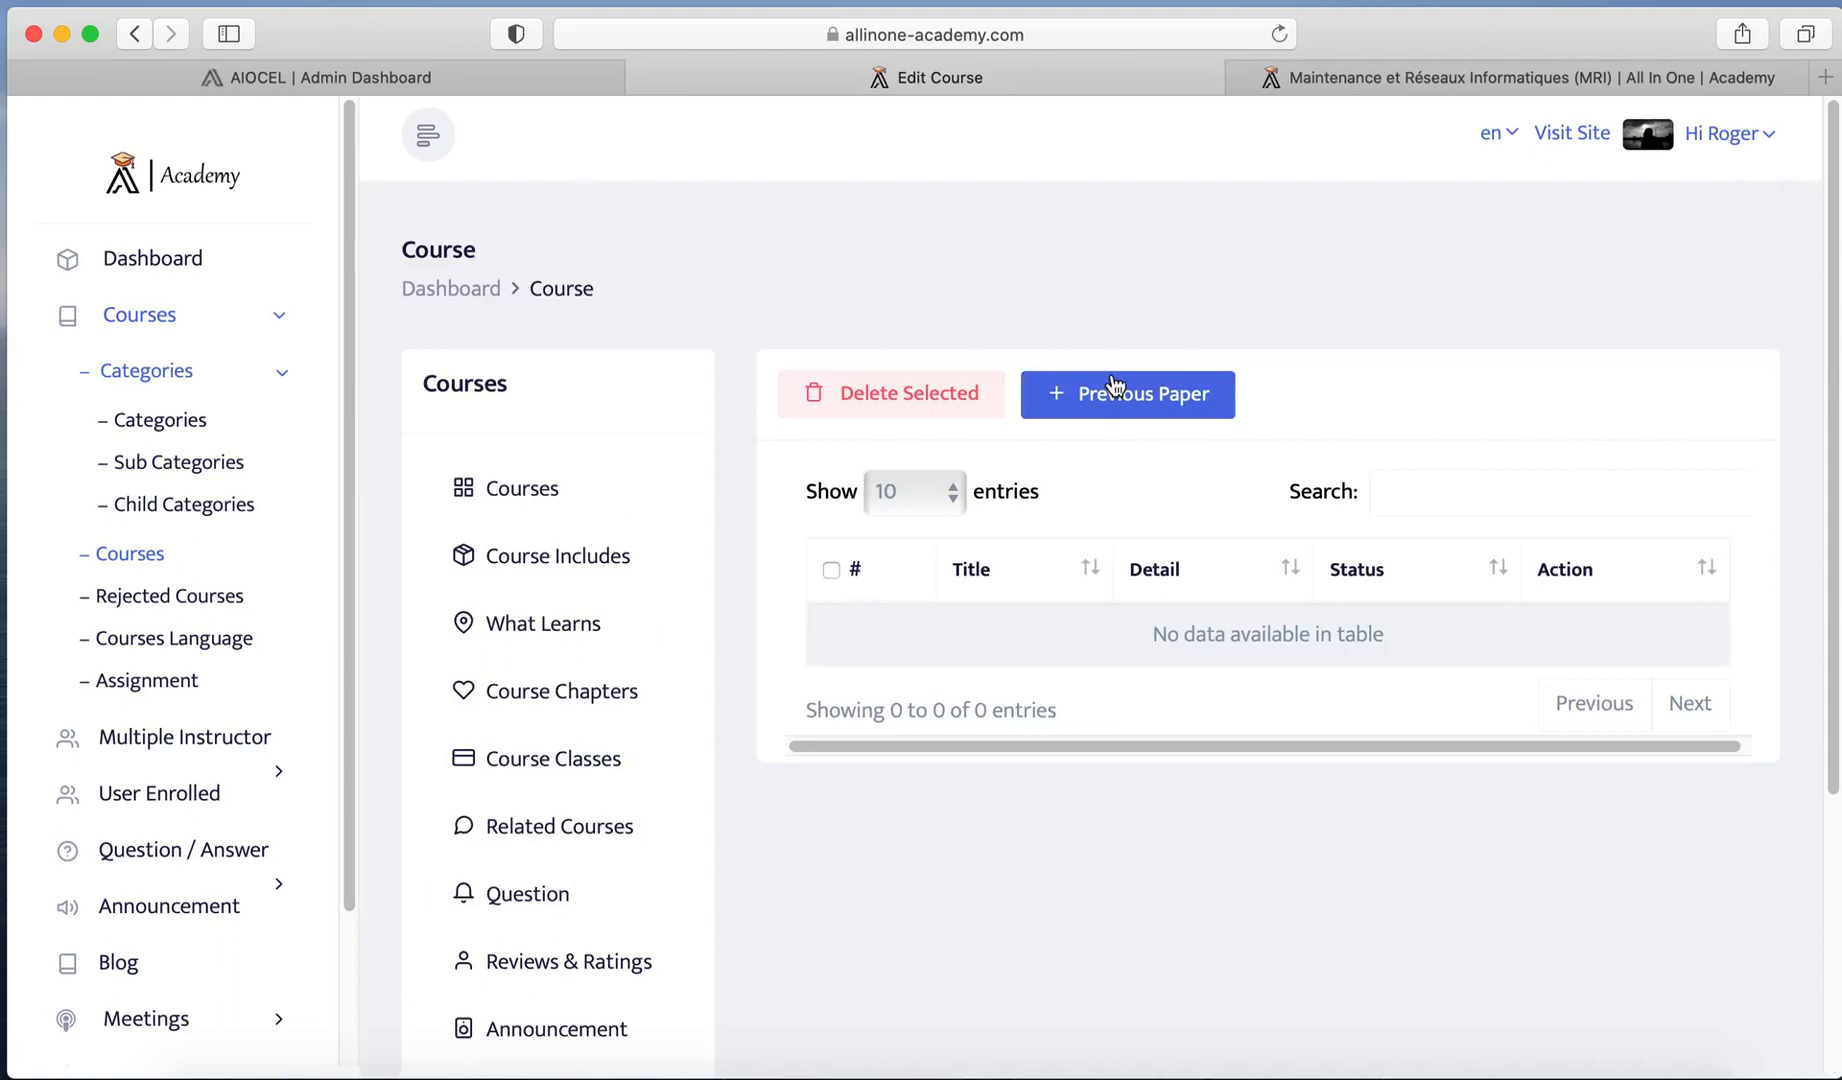
Step: Return to the course's main edit form and review its title, short detail, requirements and detail fields
left_click(481, 496)
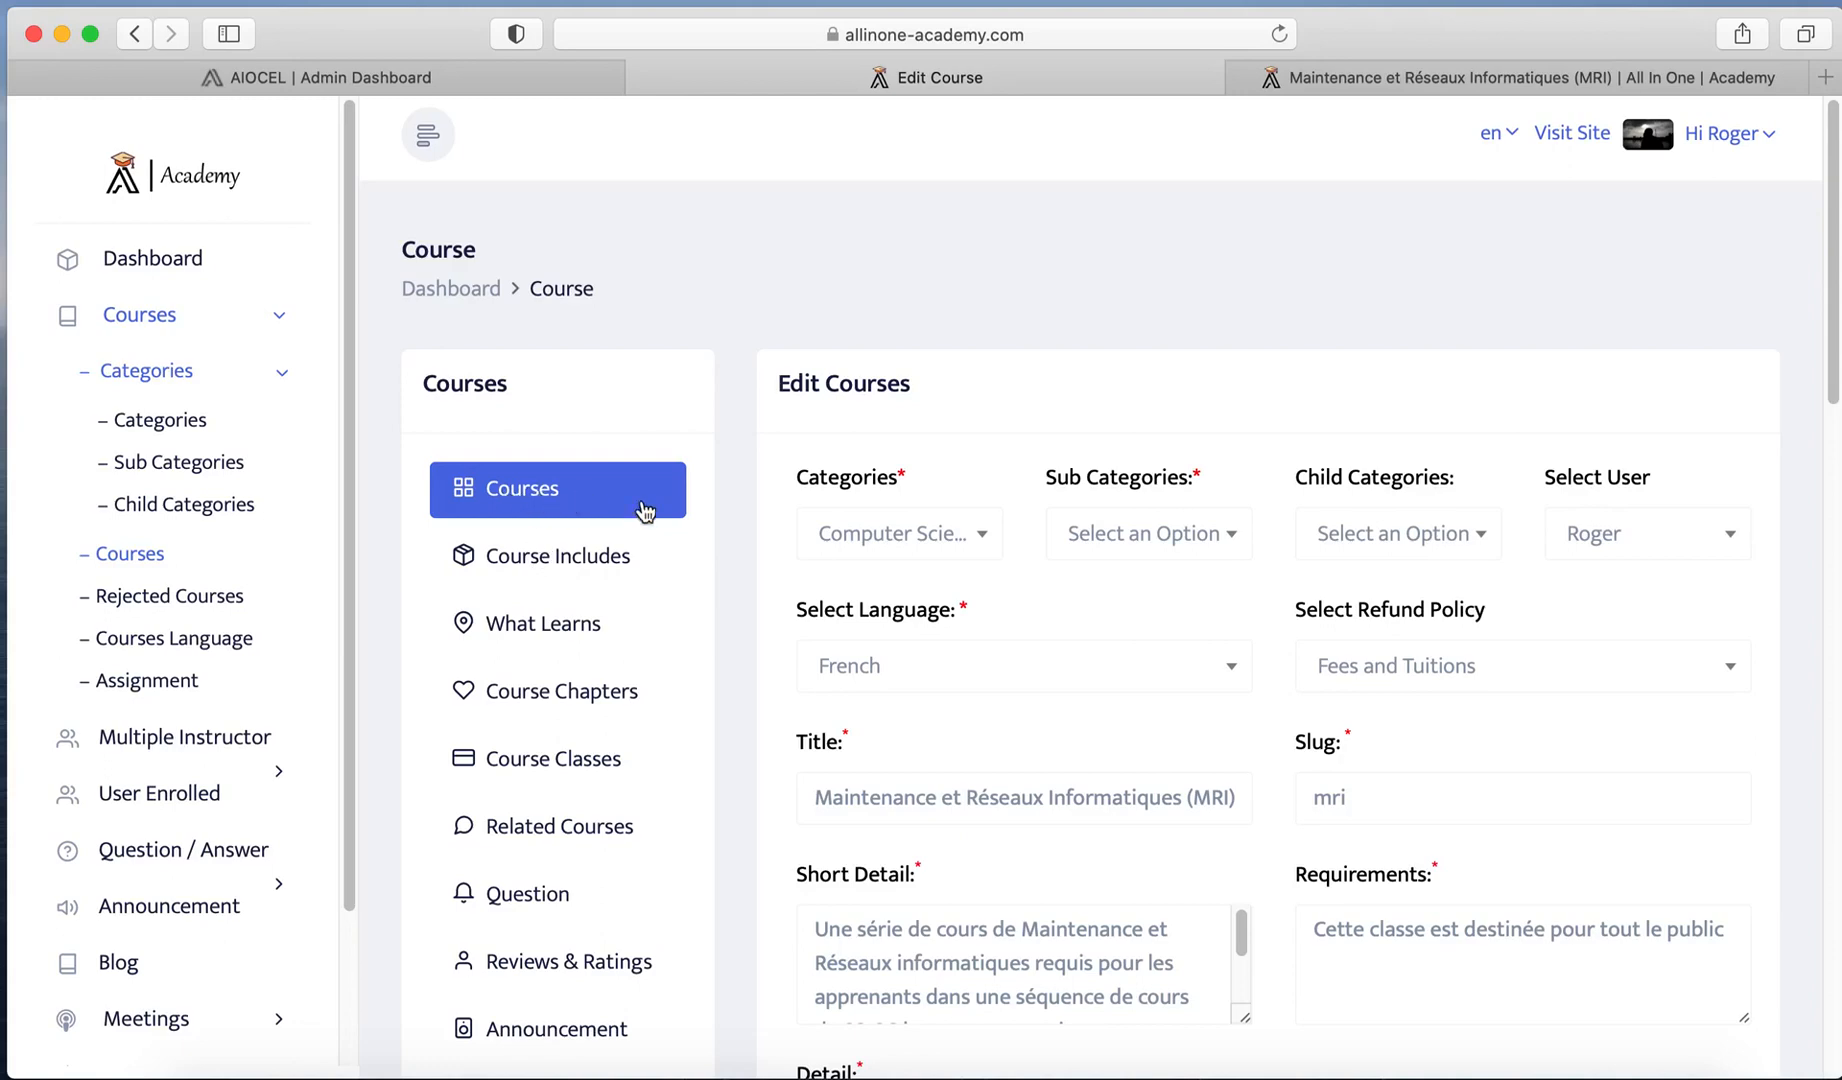
scroll(1009, 775, "down", 2)
scroll(1009, 768, "down", 6)
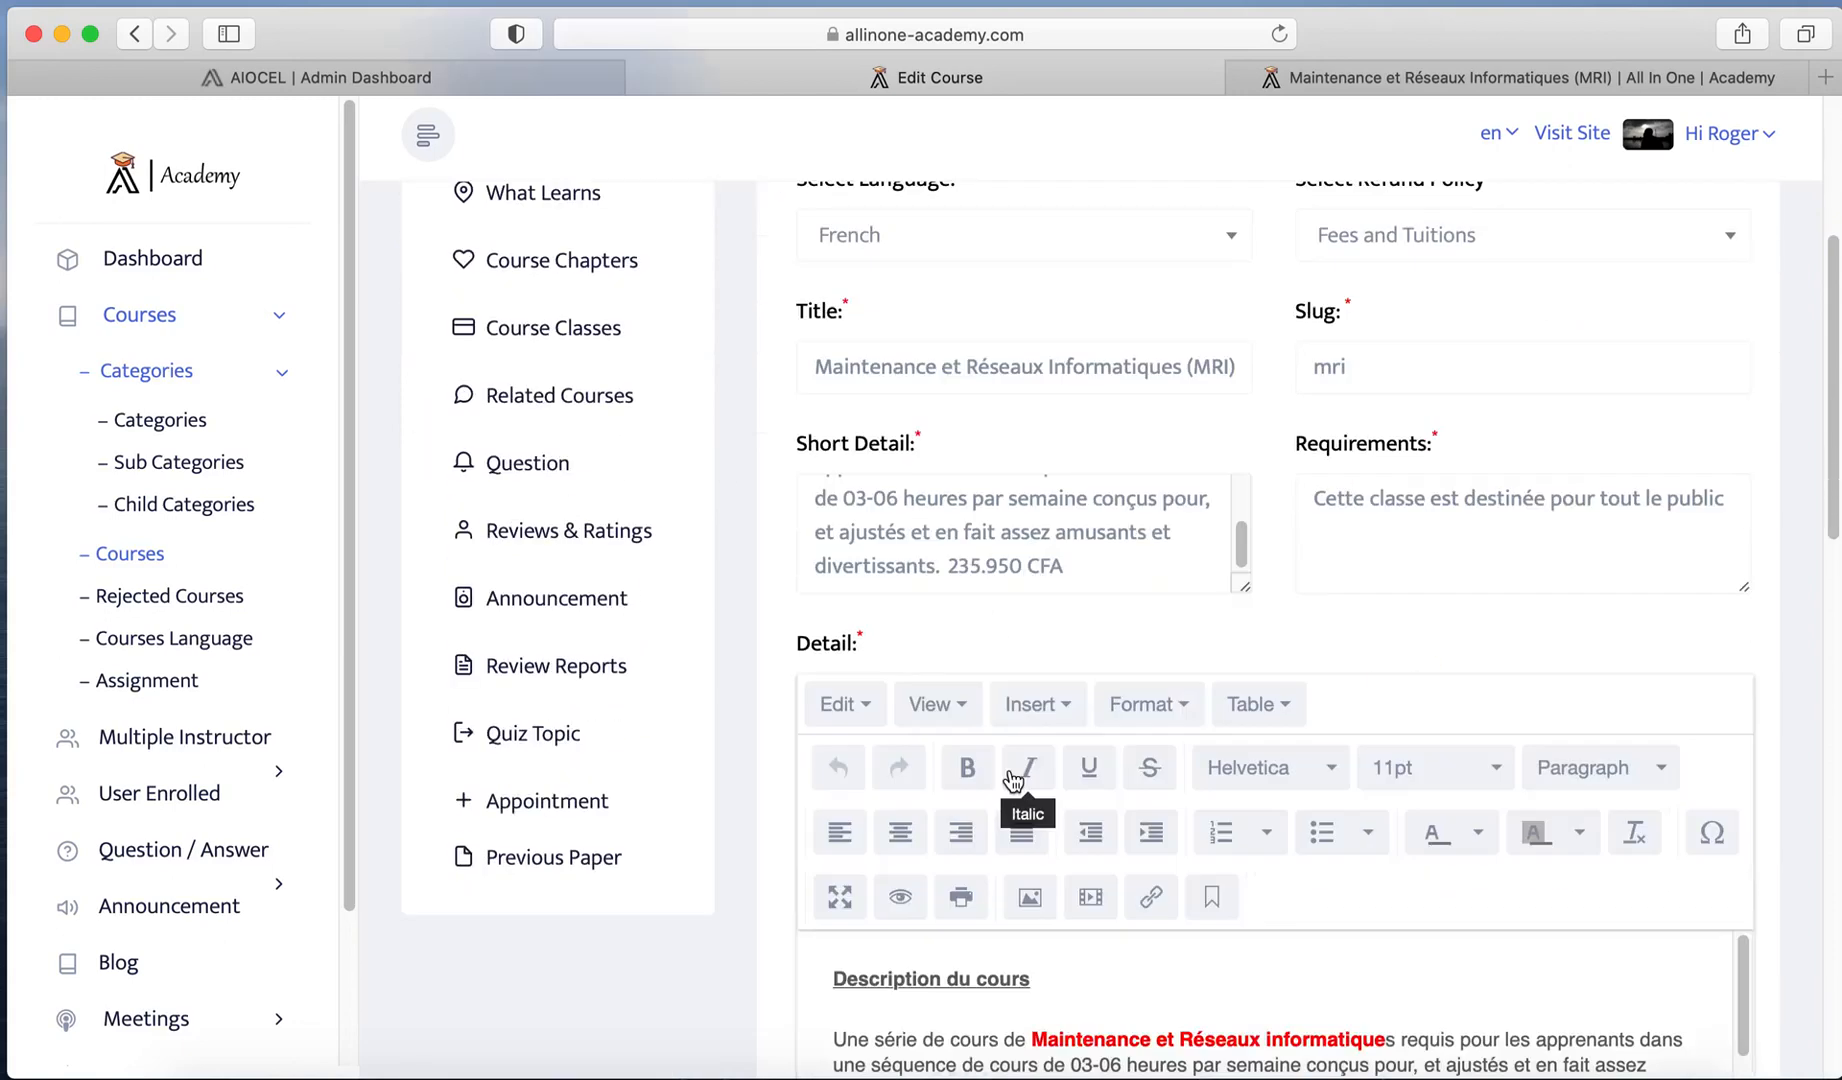
scroll(1009, 768, "up", 7)
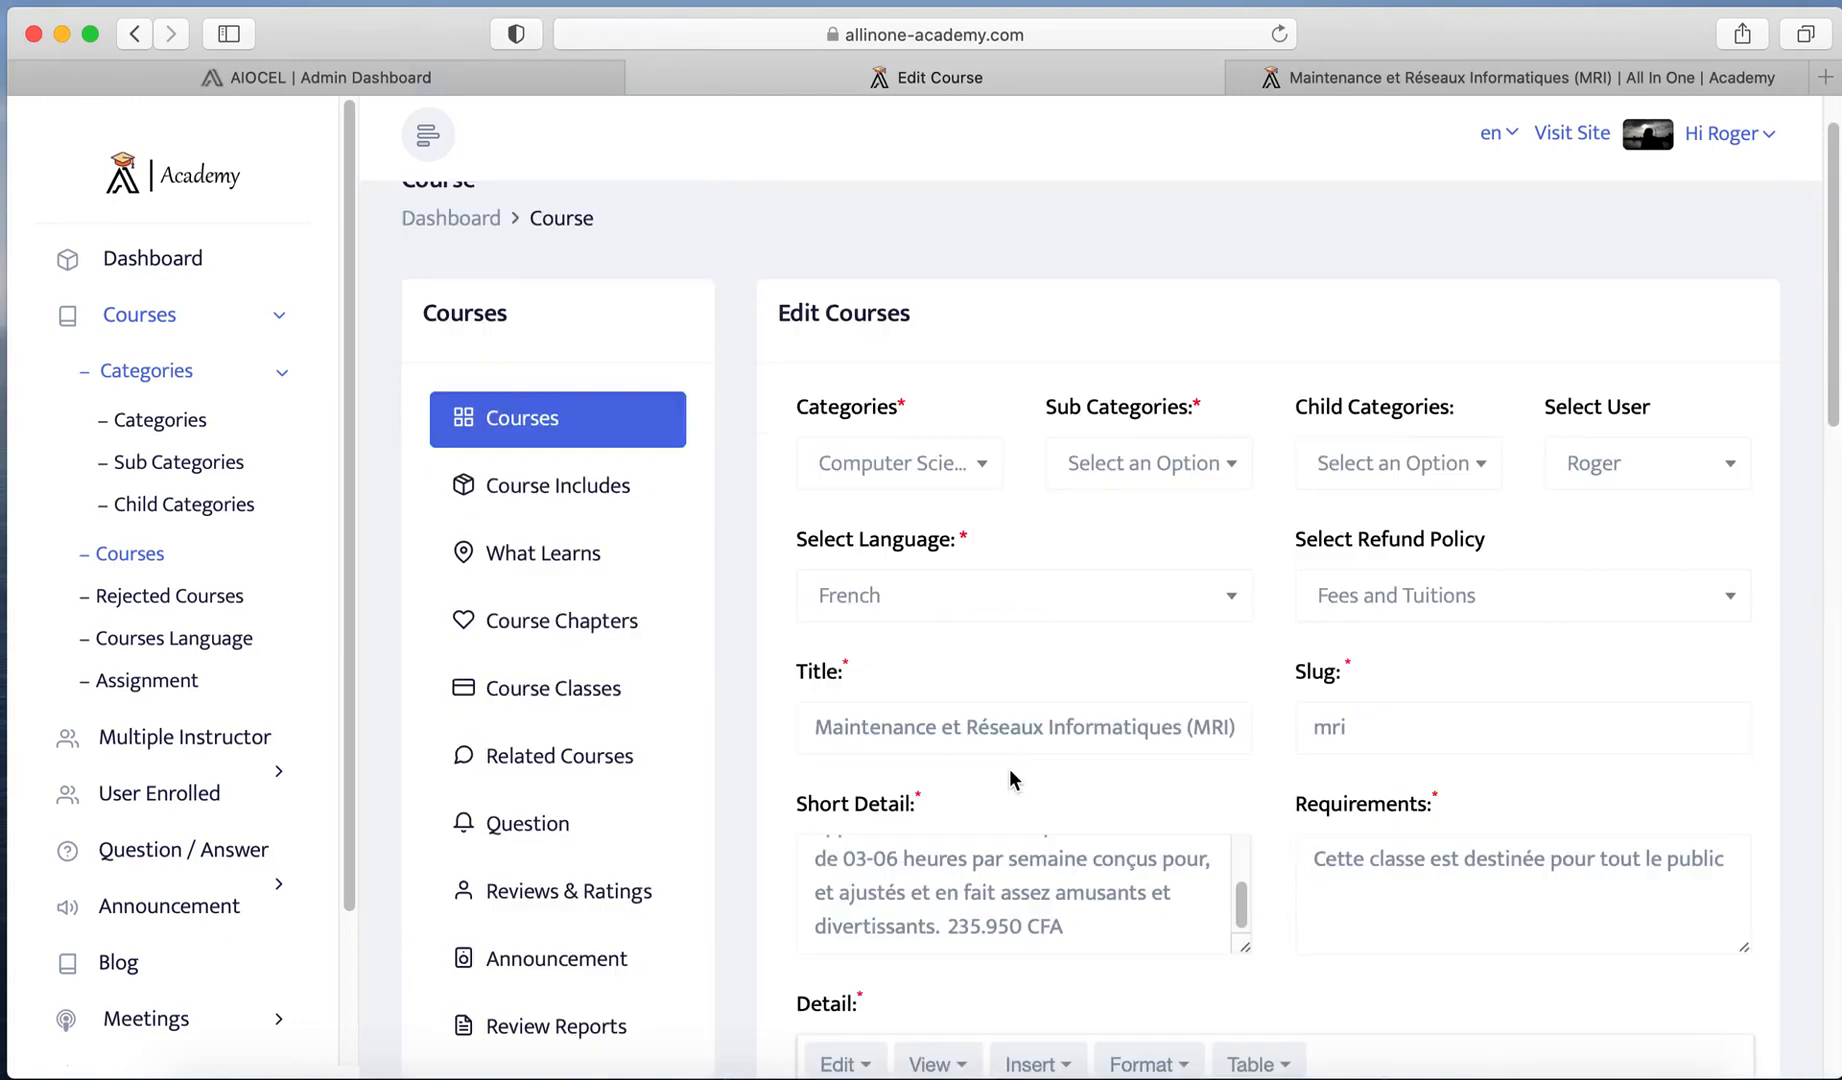
Step: Start a new entry in the course's Course Includes section and set its icon to fa-check
left_click(549, 562)
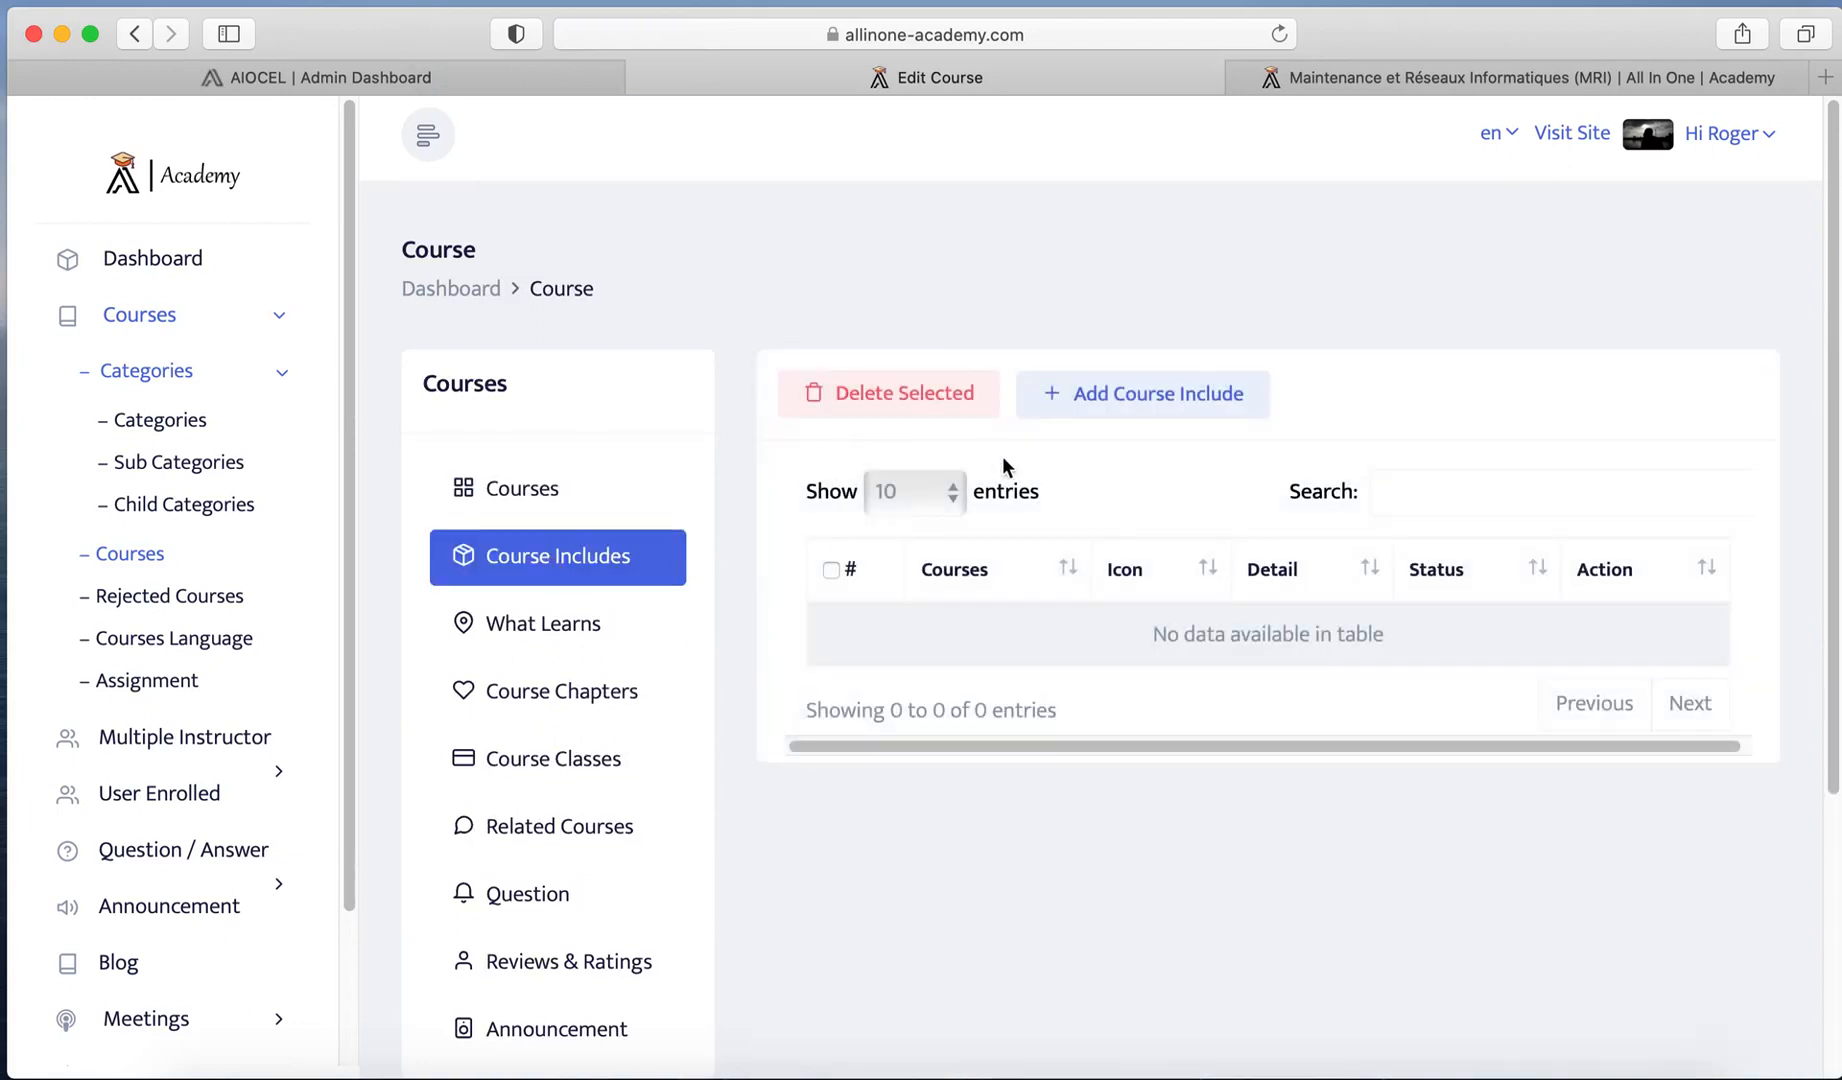
left_click(1089, 405)
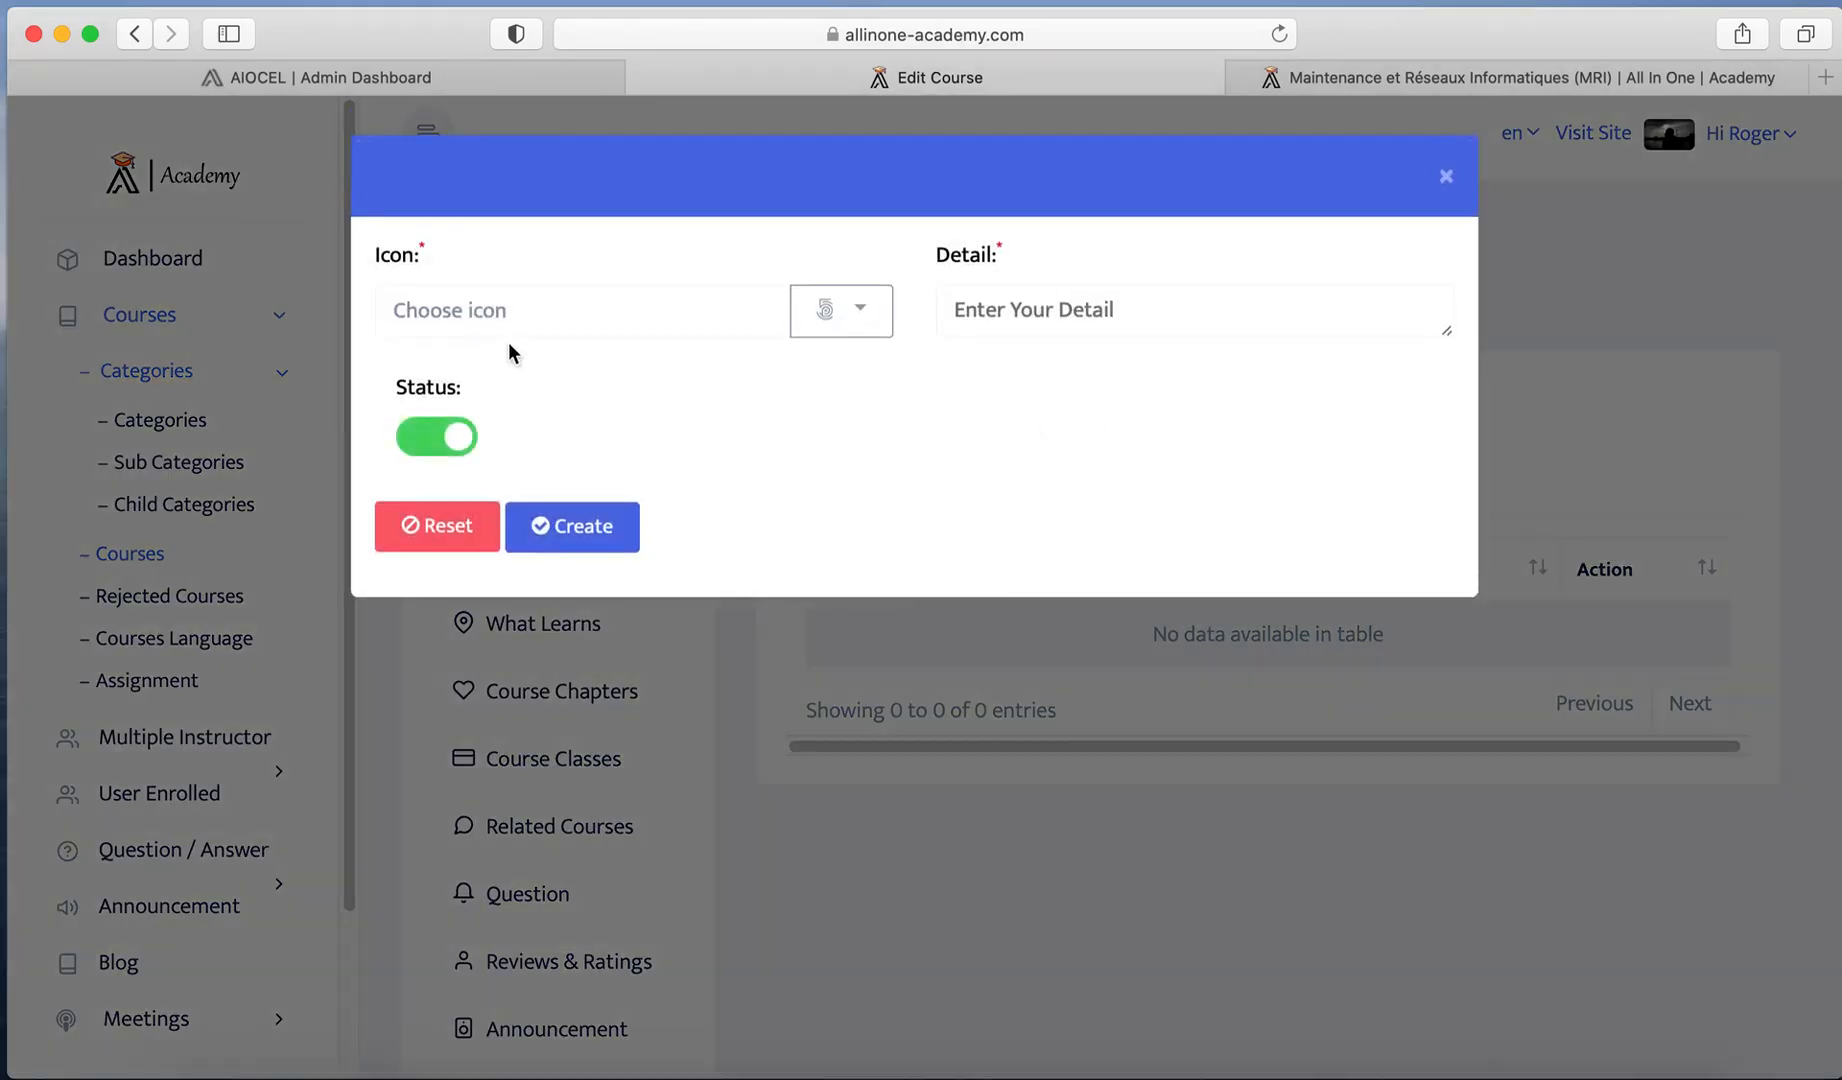
left_click_drag(527, 310, 349, 310)
type("fa-check")
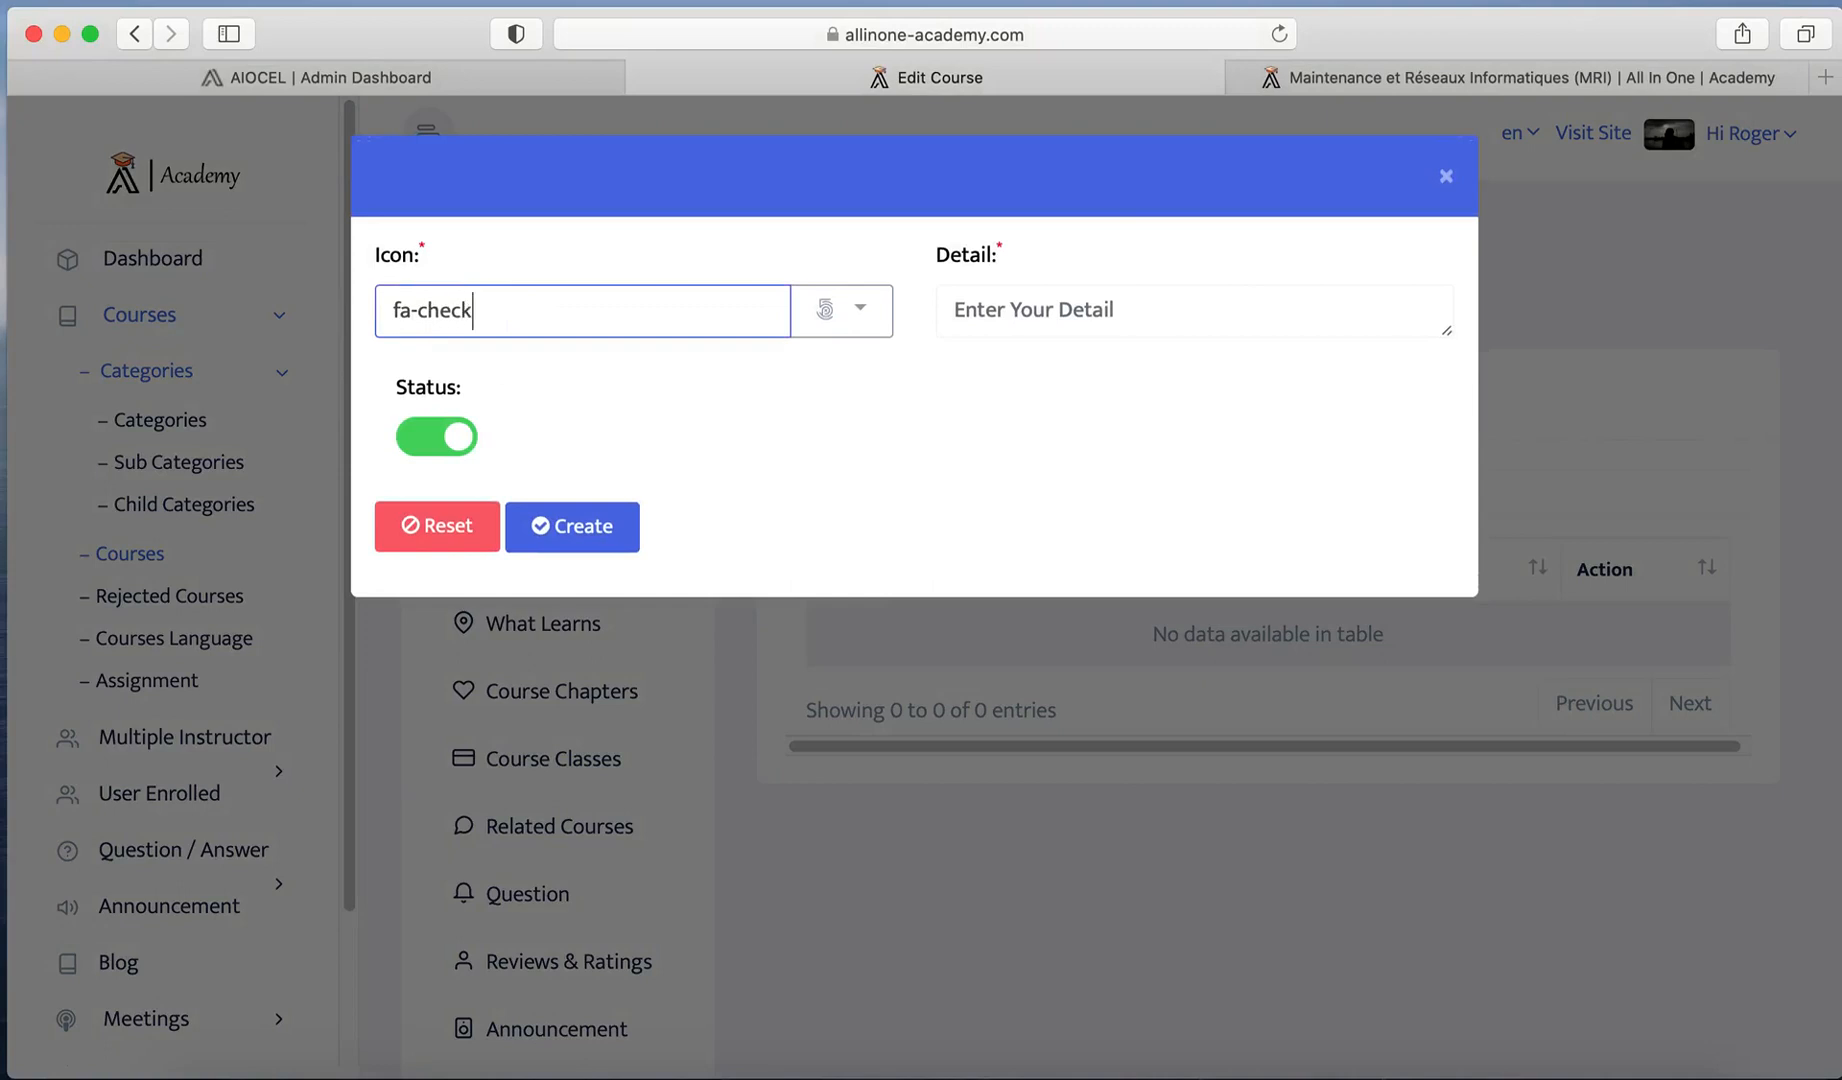
left_click(1016, 328)
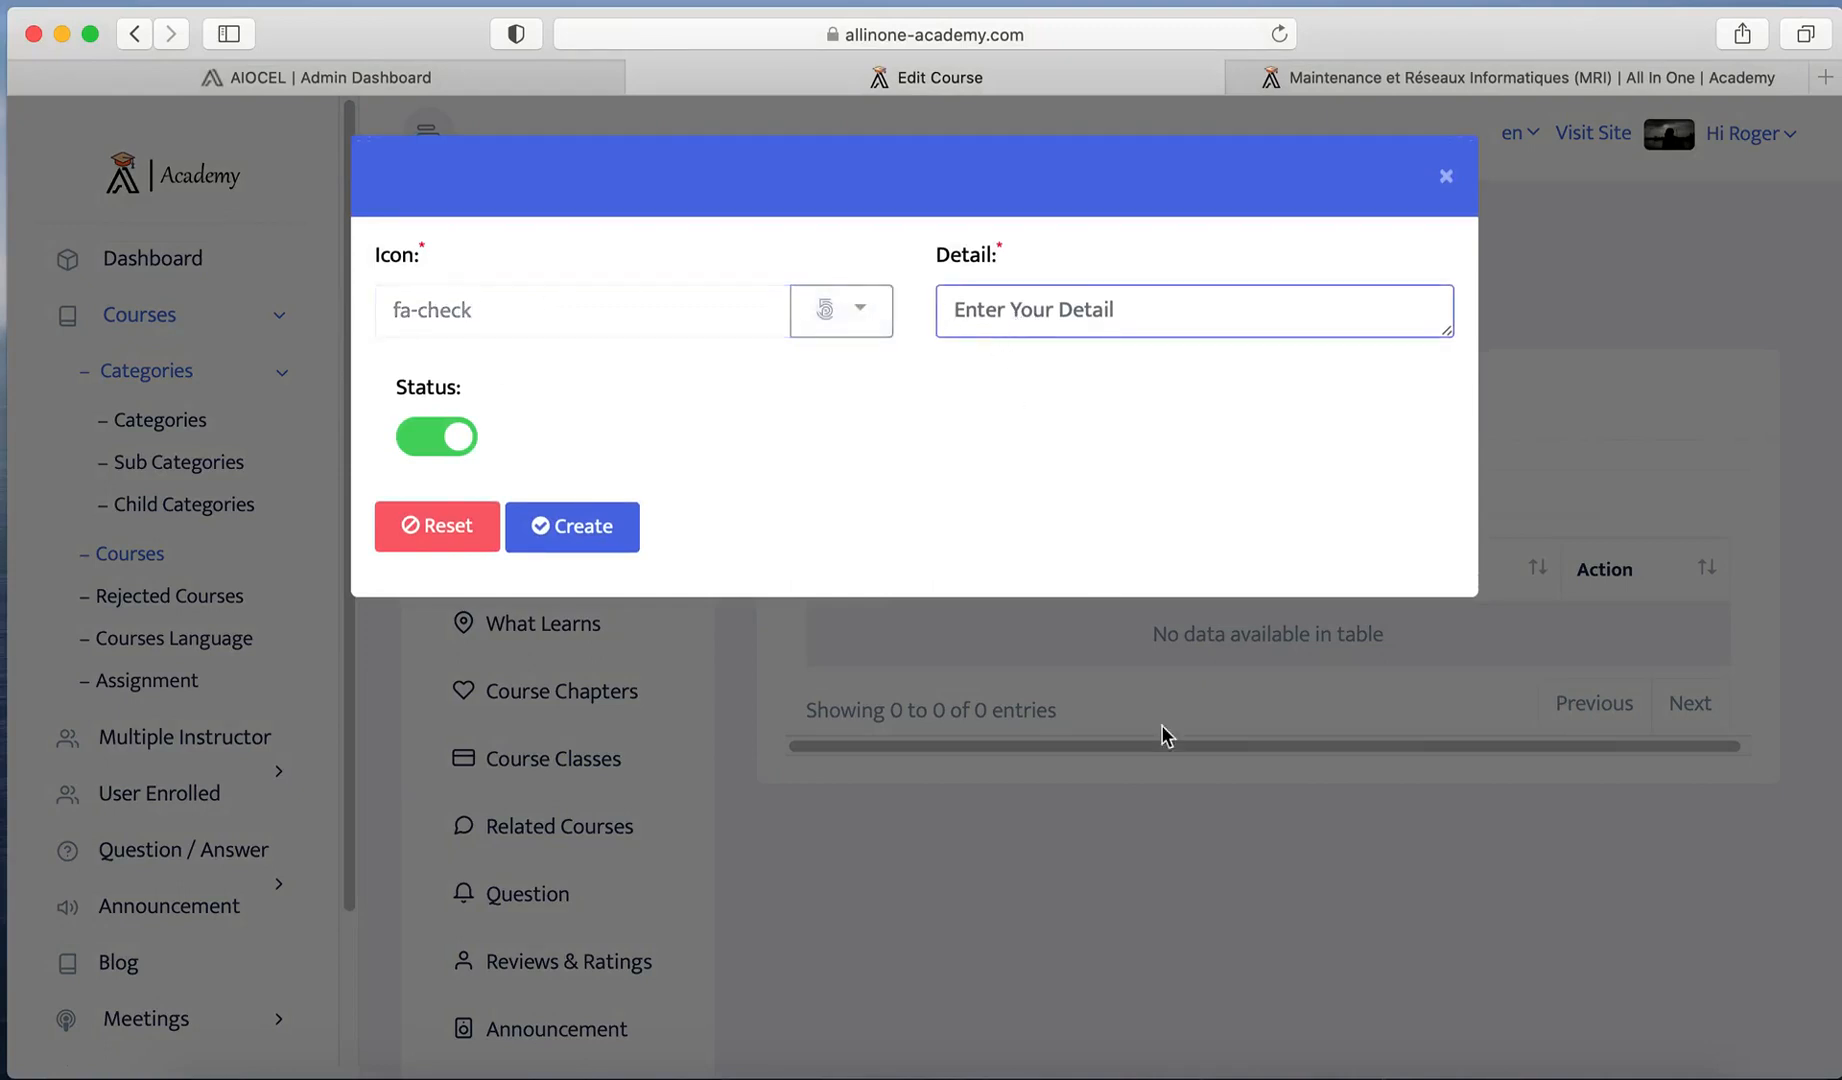
Step: Copy "3.33-8 hours of teacher contact time per week" from the Word document into the include's detail in Safari and create the entry
left_click(1324, 1052)
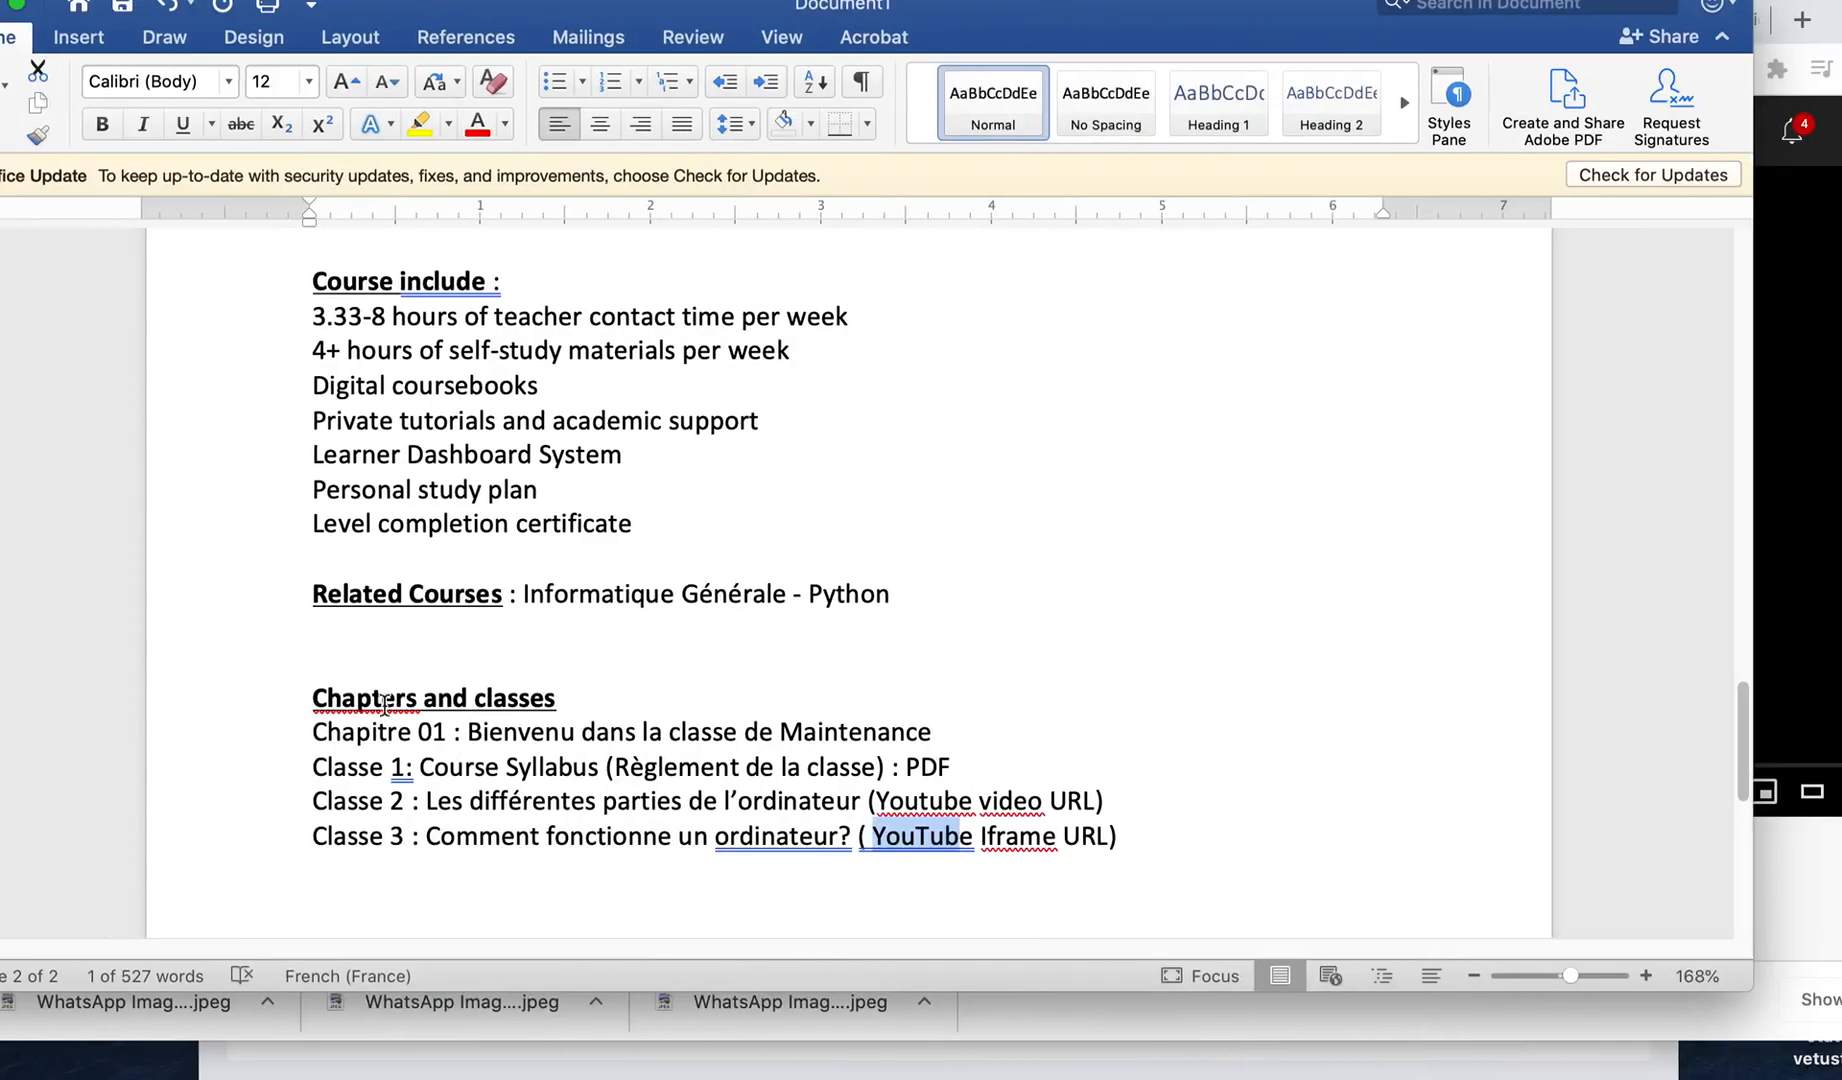
scroll(459, 622, "up", 1)
left_click_drag(330, 346, 858, 350)
key("super+c")
key("super+Tab")
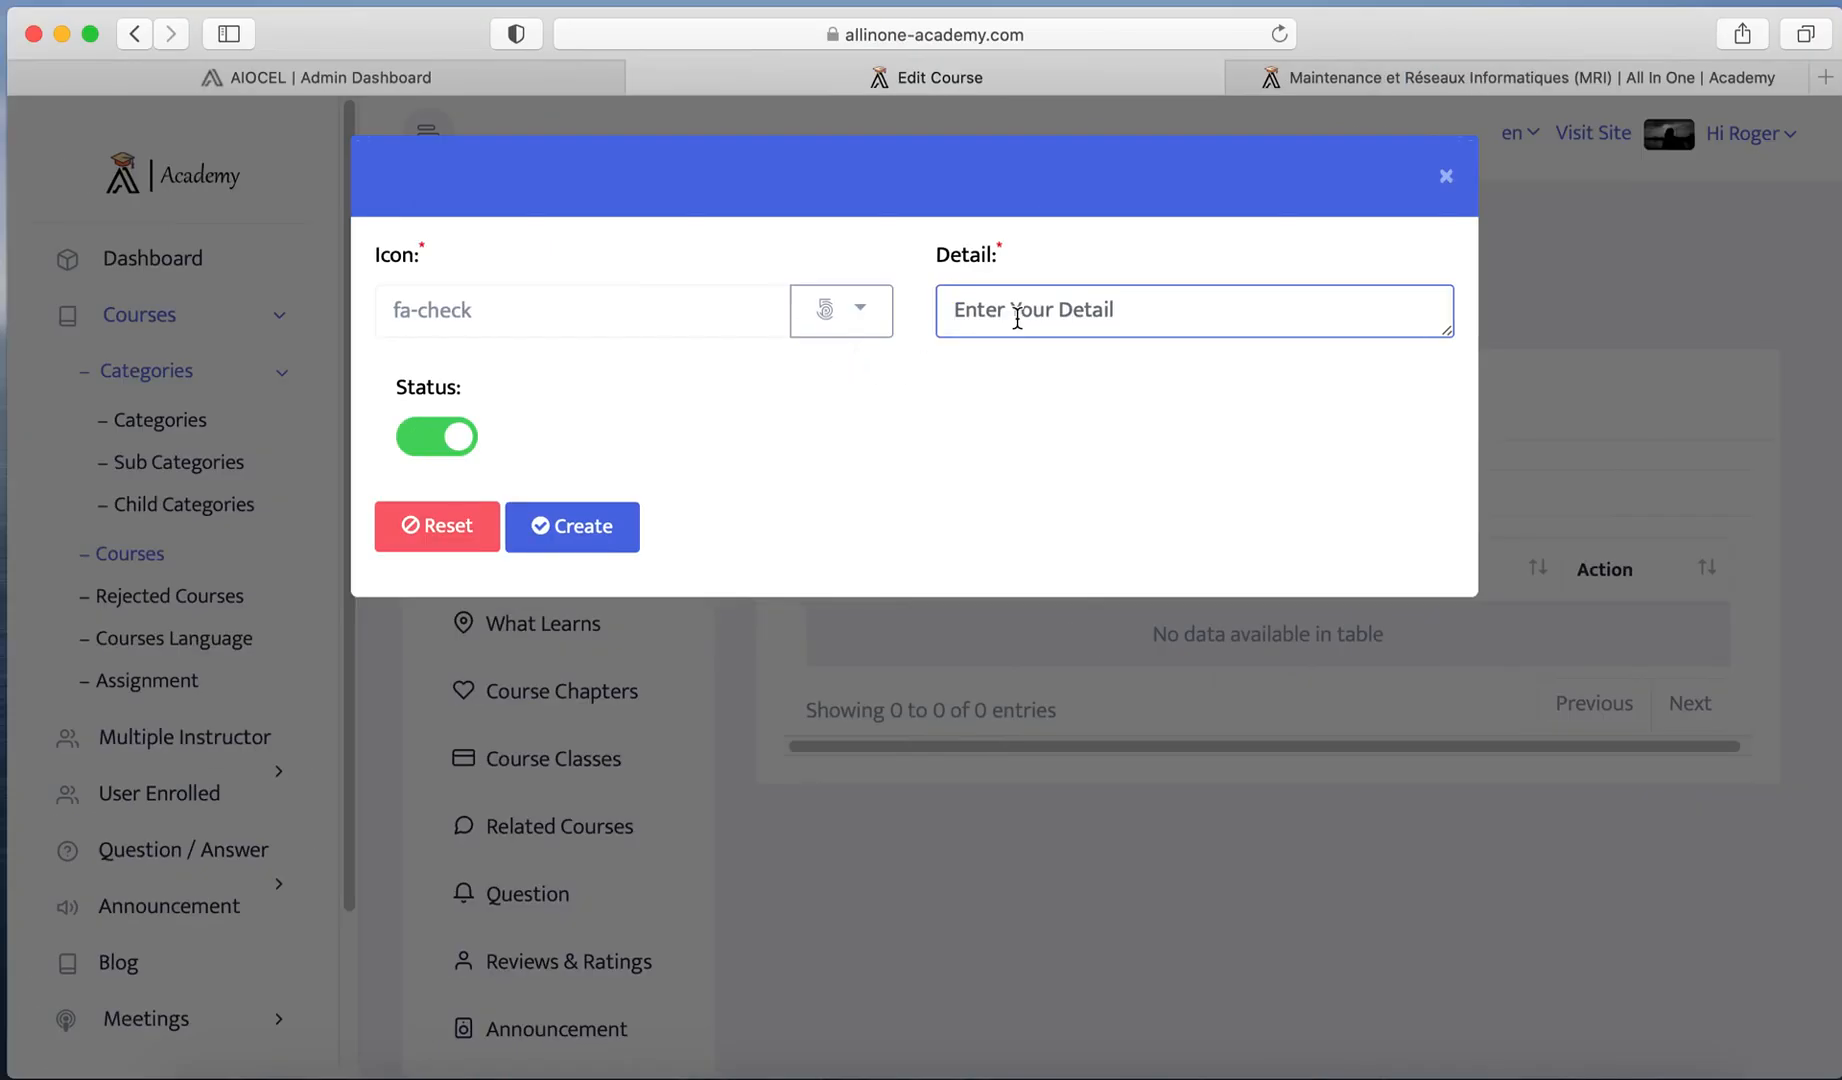
key("super+v")
left_click(580, 530)
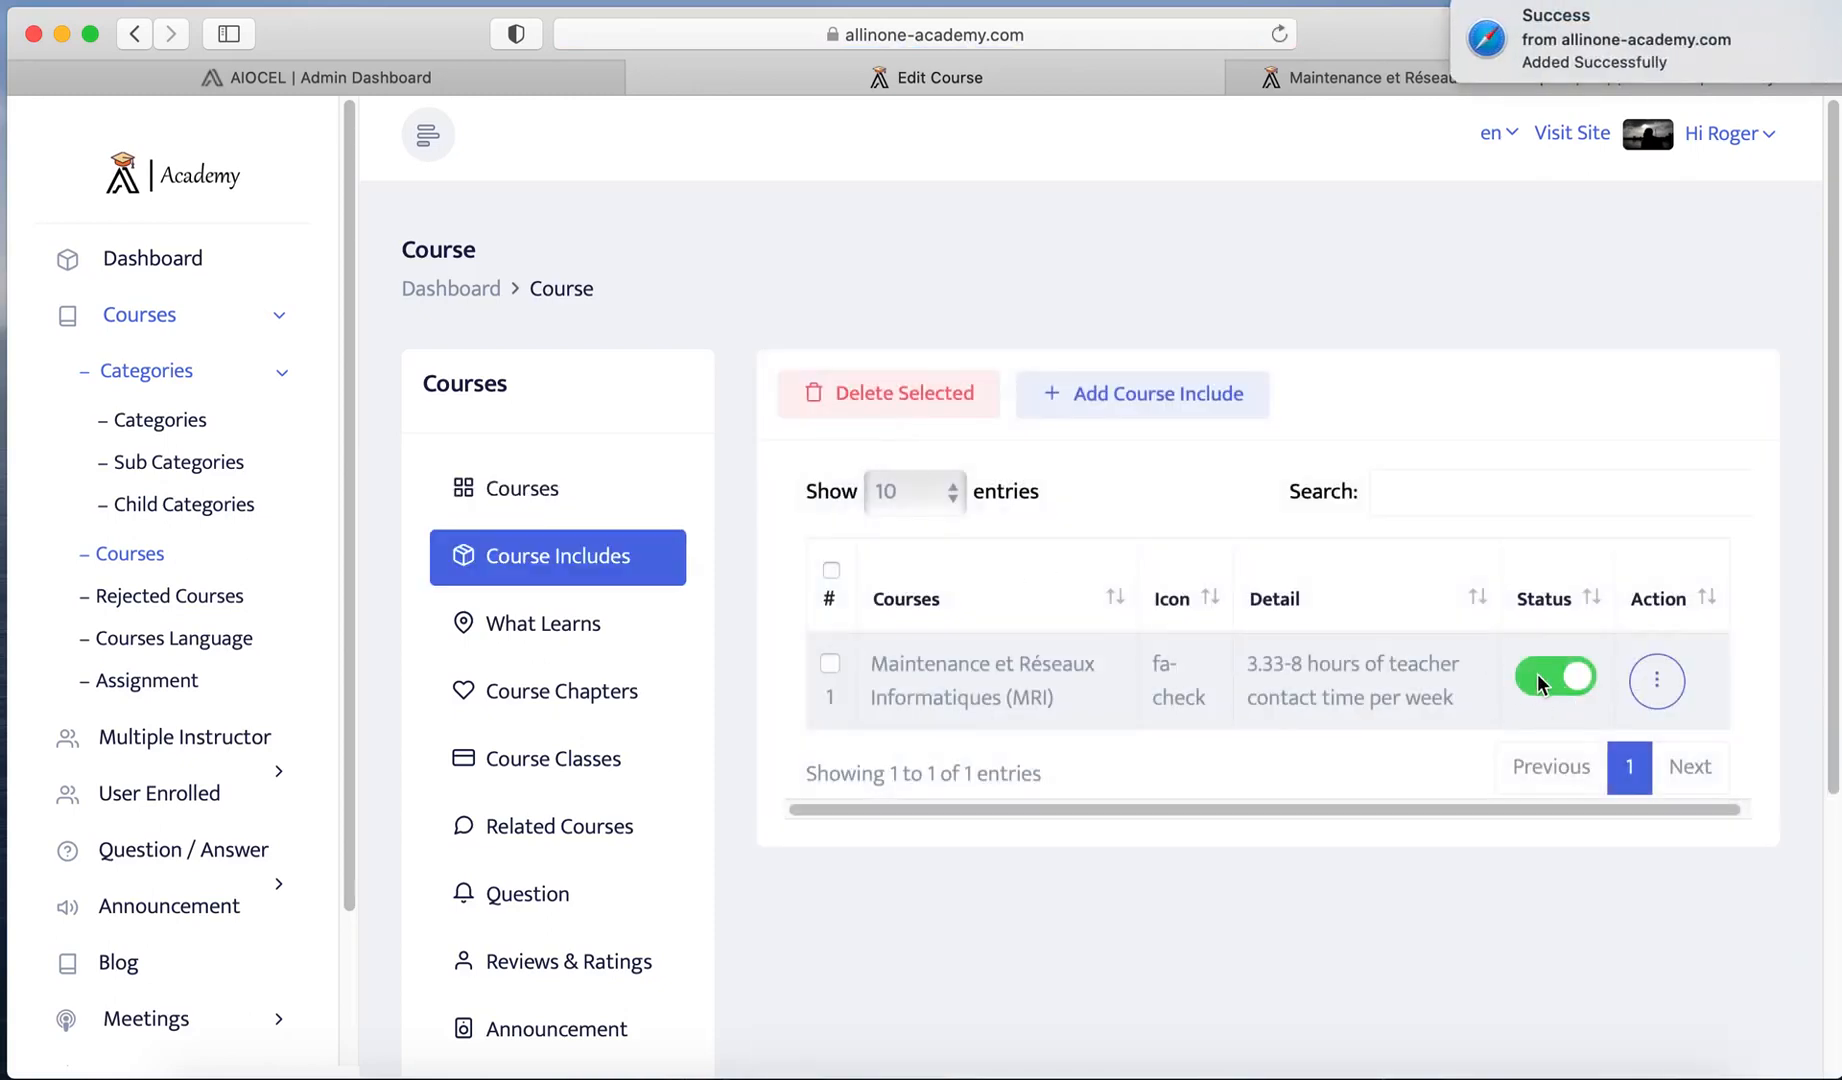
Step: Start another course include, copy "4+ hours of self-study materials per week" from the Word document and return to Safari
left_click(1106, 401)
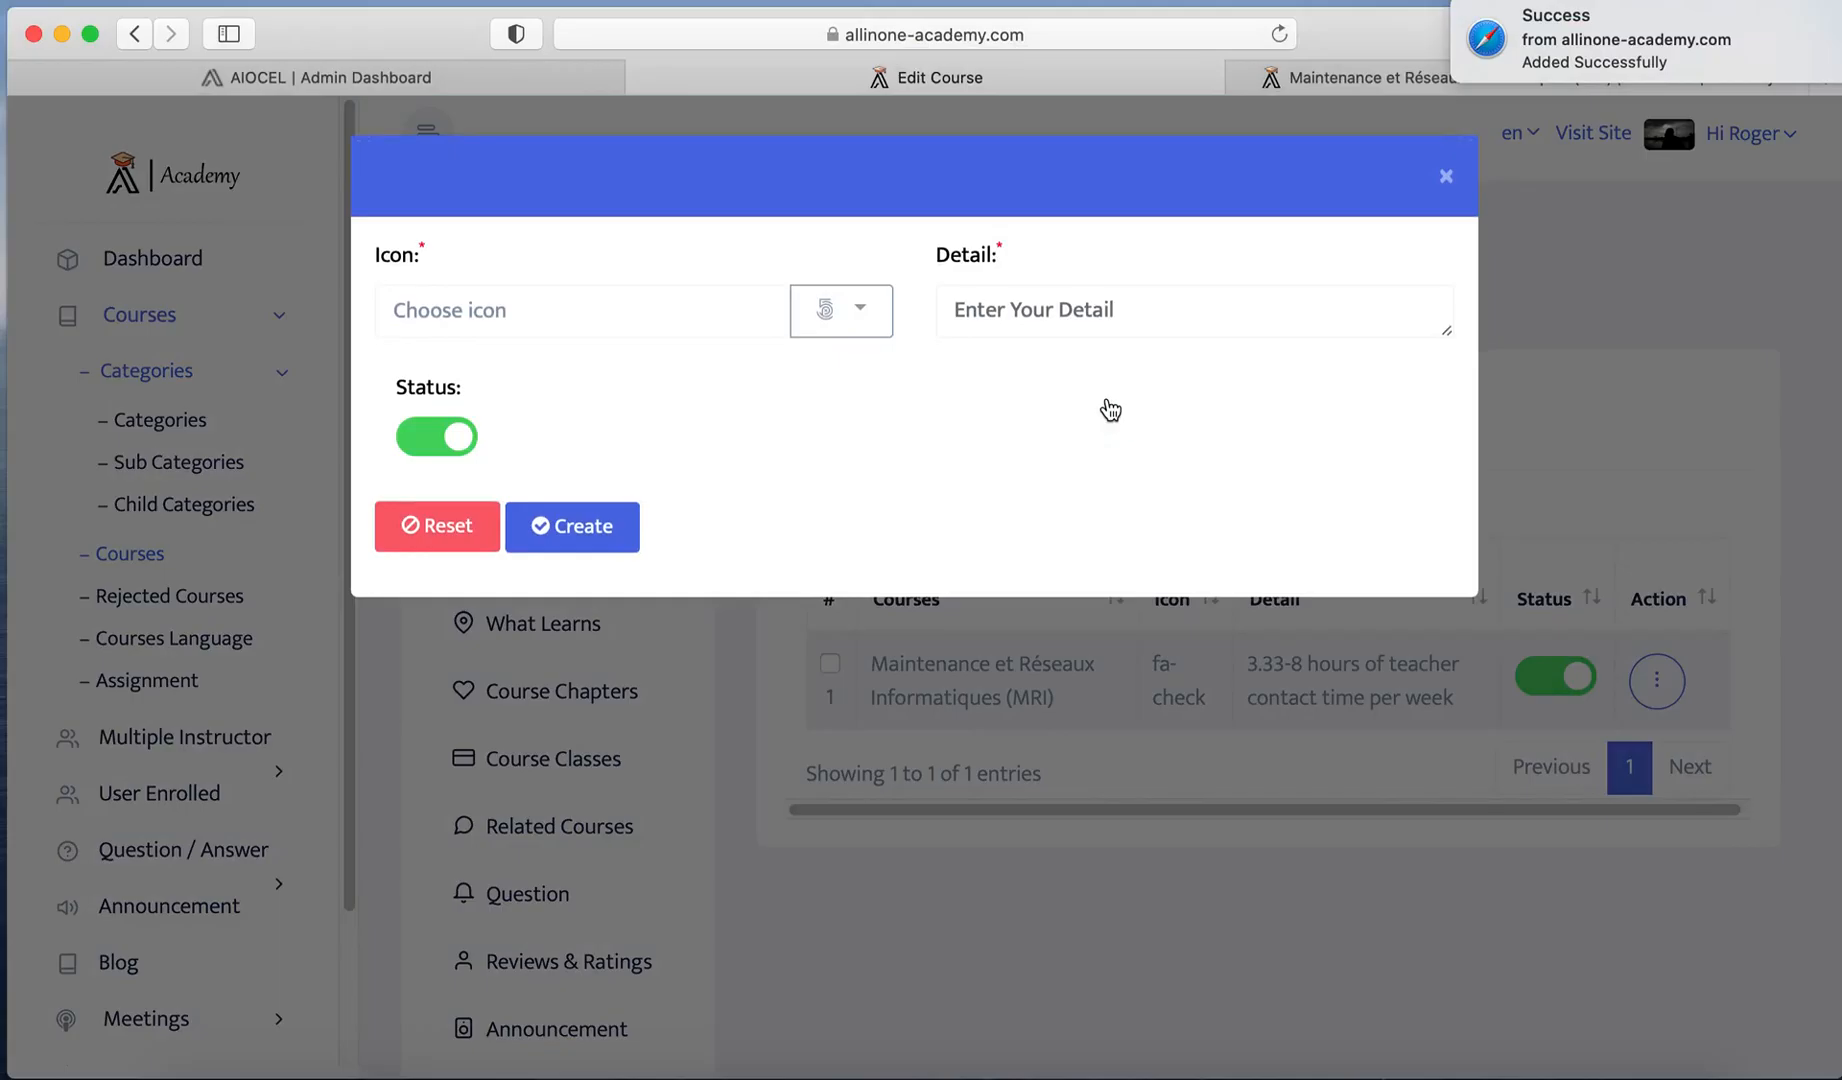
key("super+Tab")
left_click_drag(314, 379, 785, 376)
key("super+c")
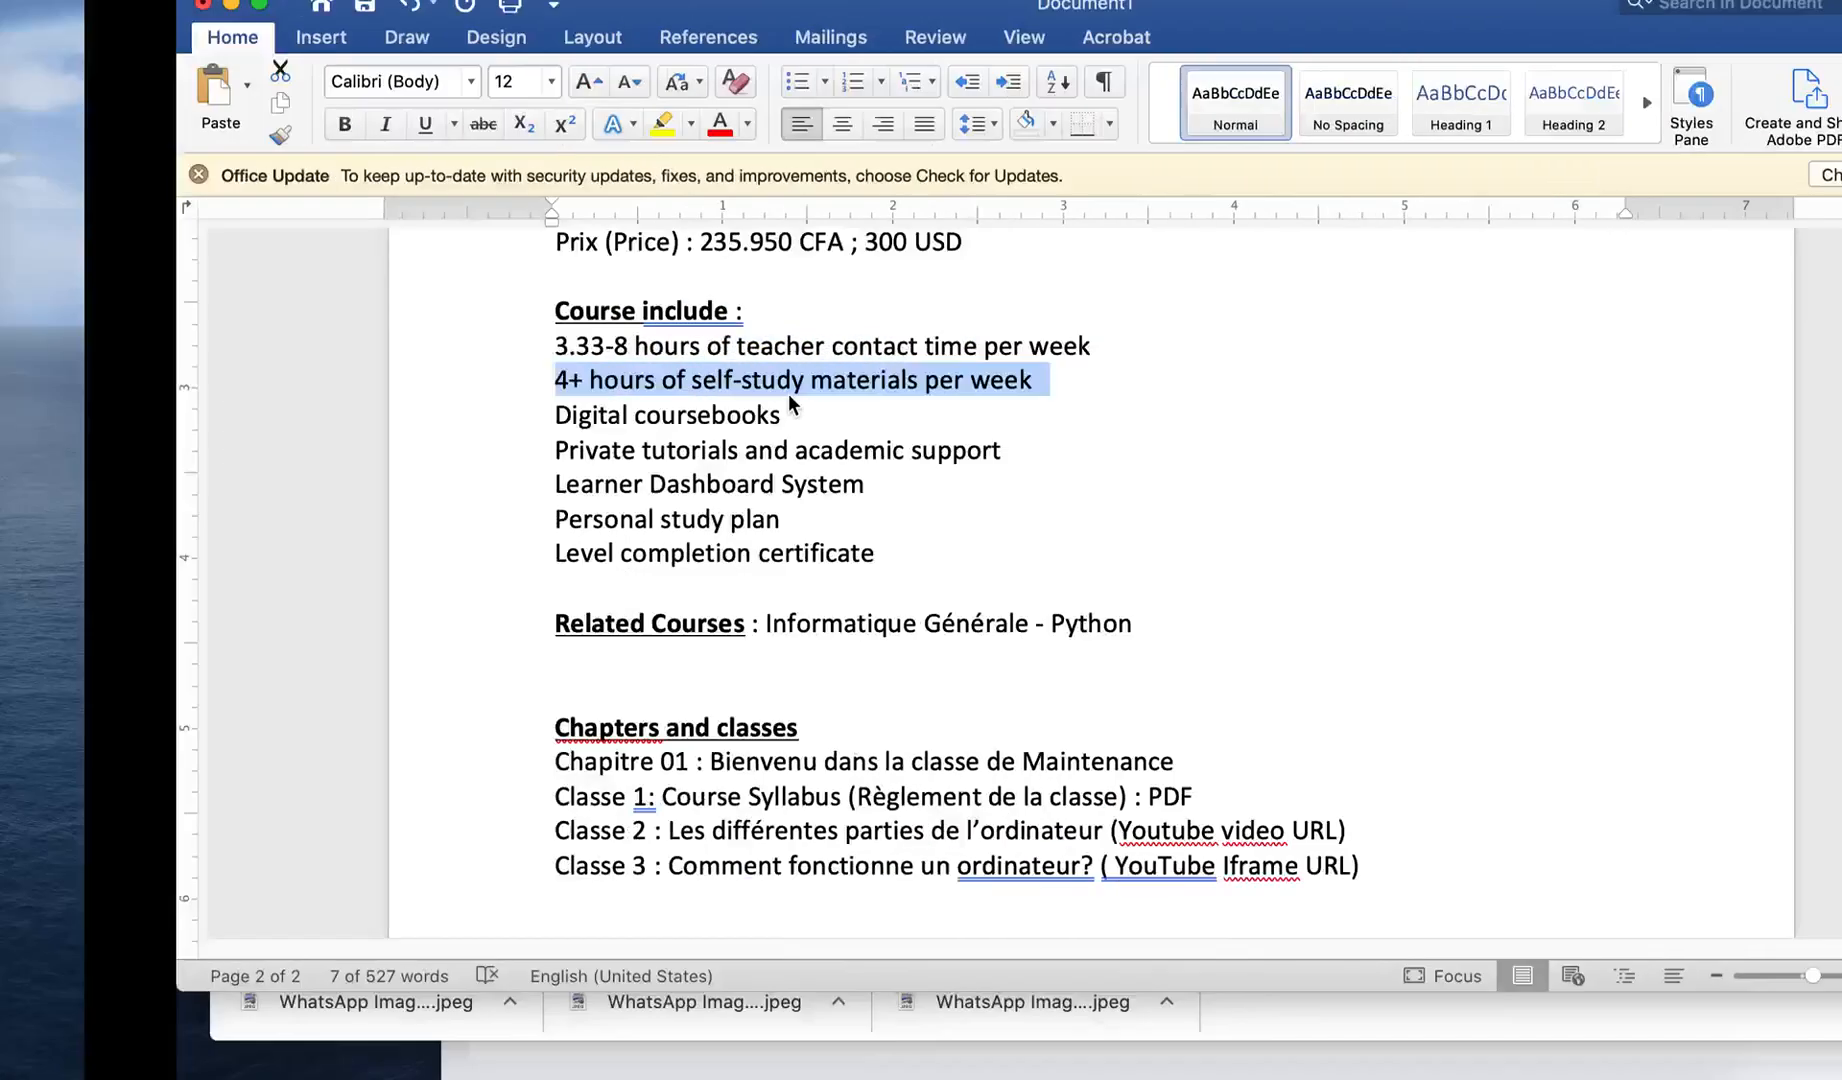
key("super+Tab")
Step: Set the new include's icon to fa-check, choosing the plain check mark from the icon picker
left_click(600, 310)
key("super+a")
type("fa-check")
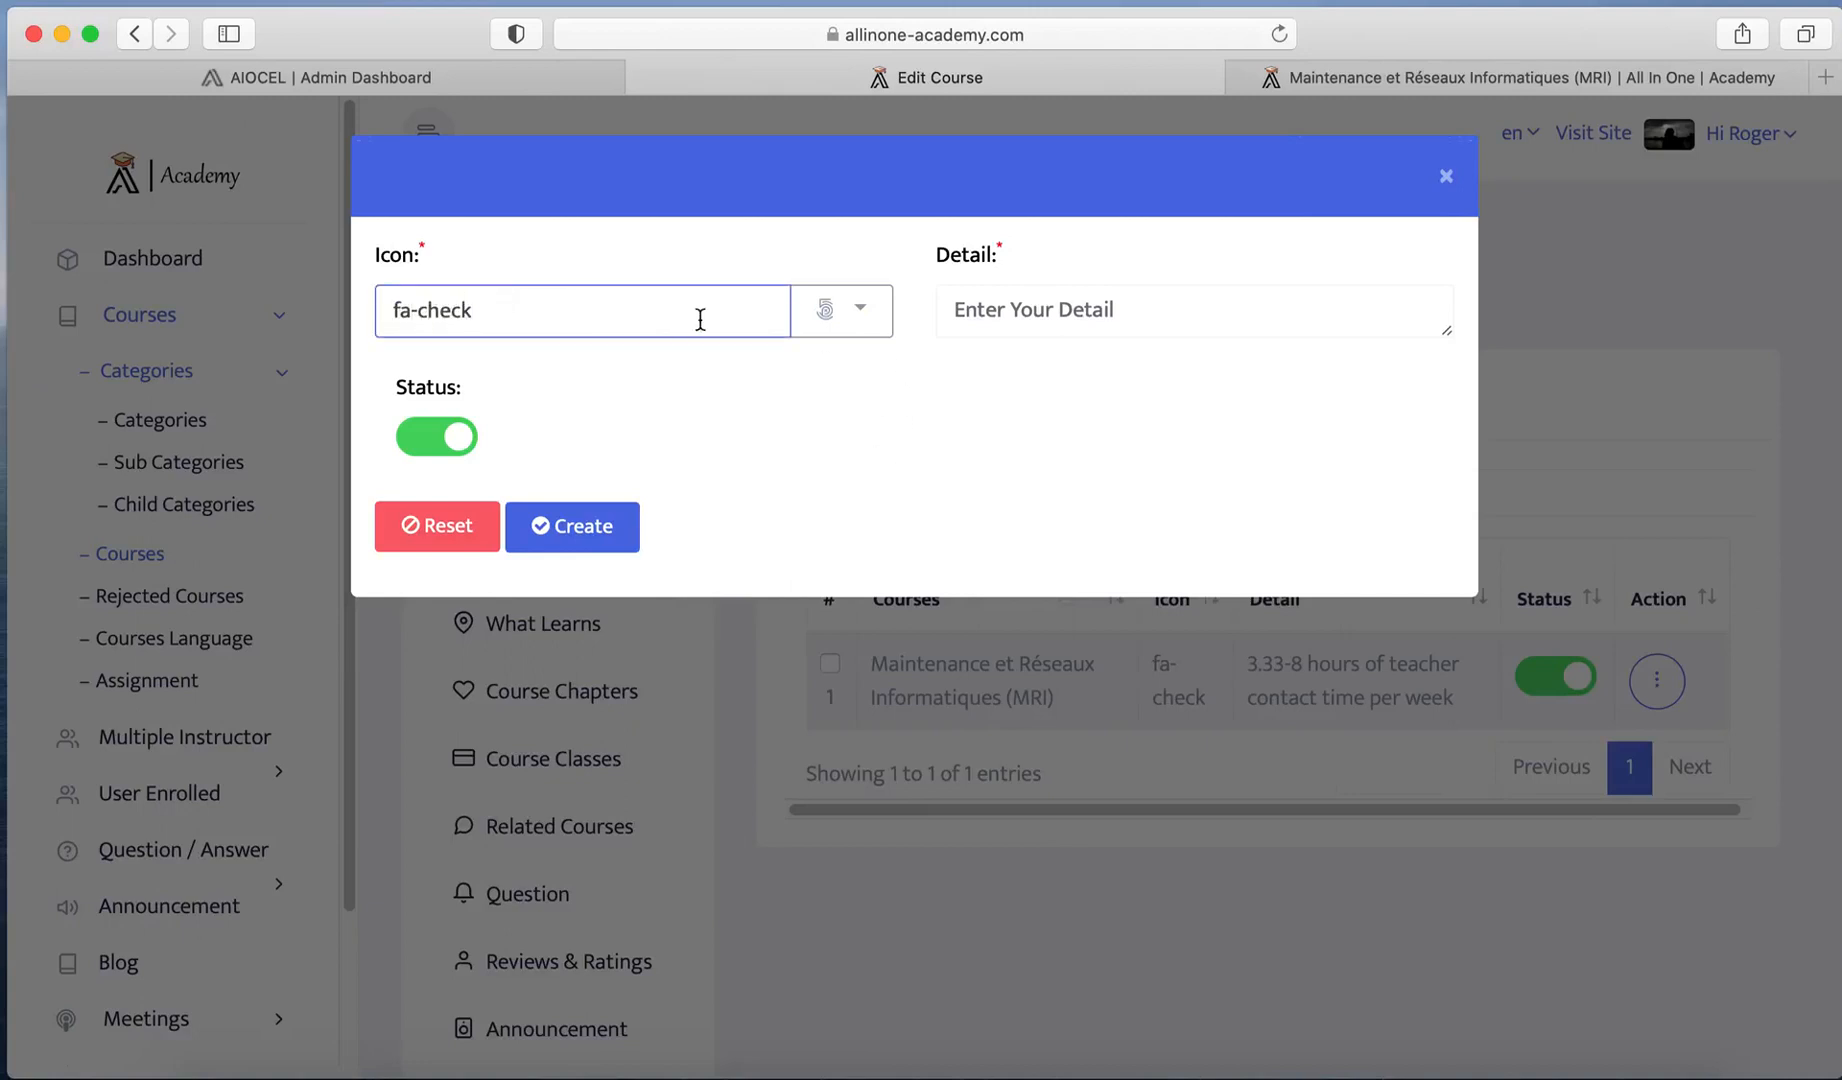
left_click(840, 310)
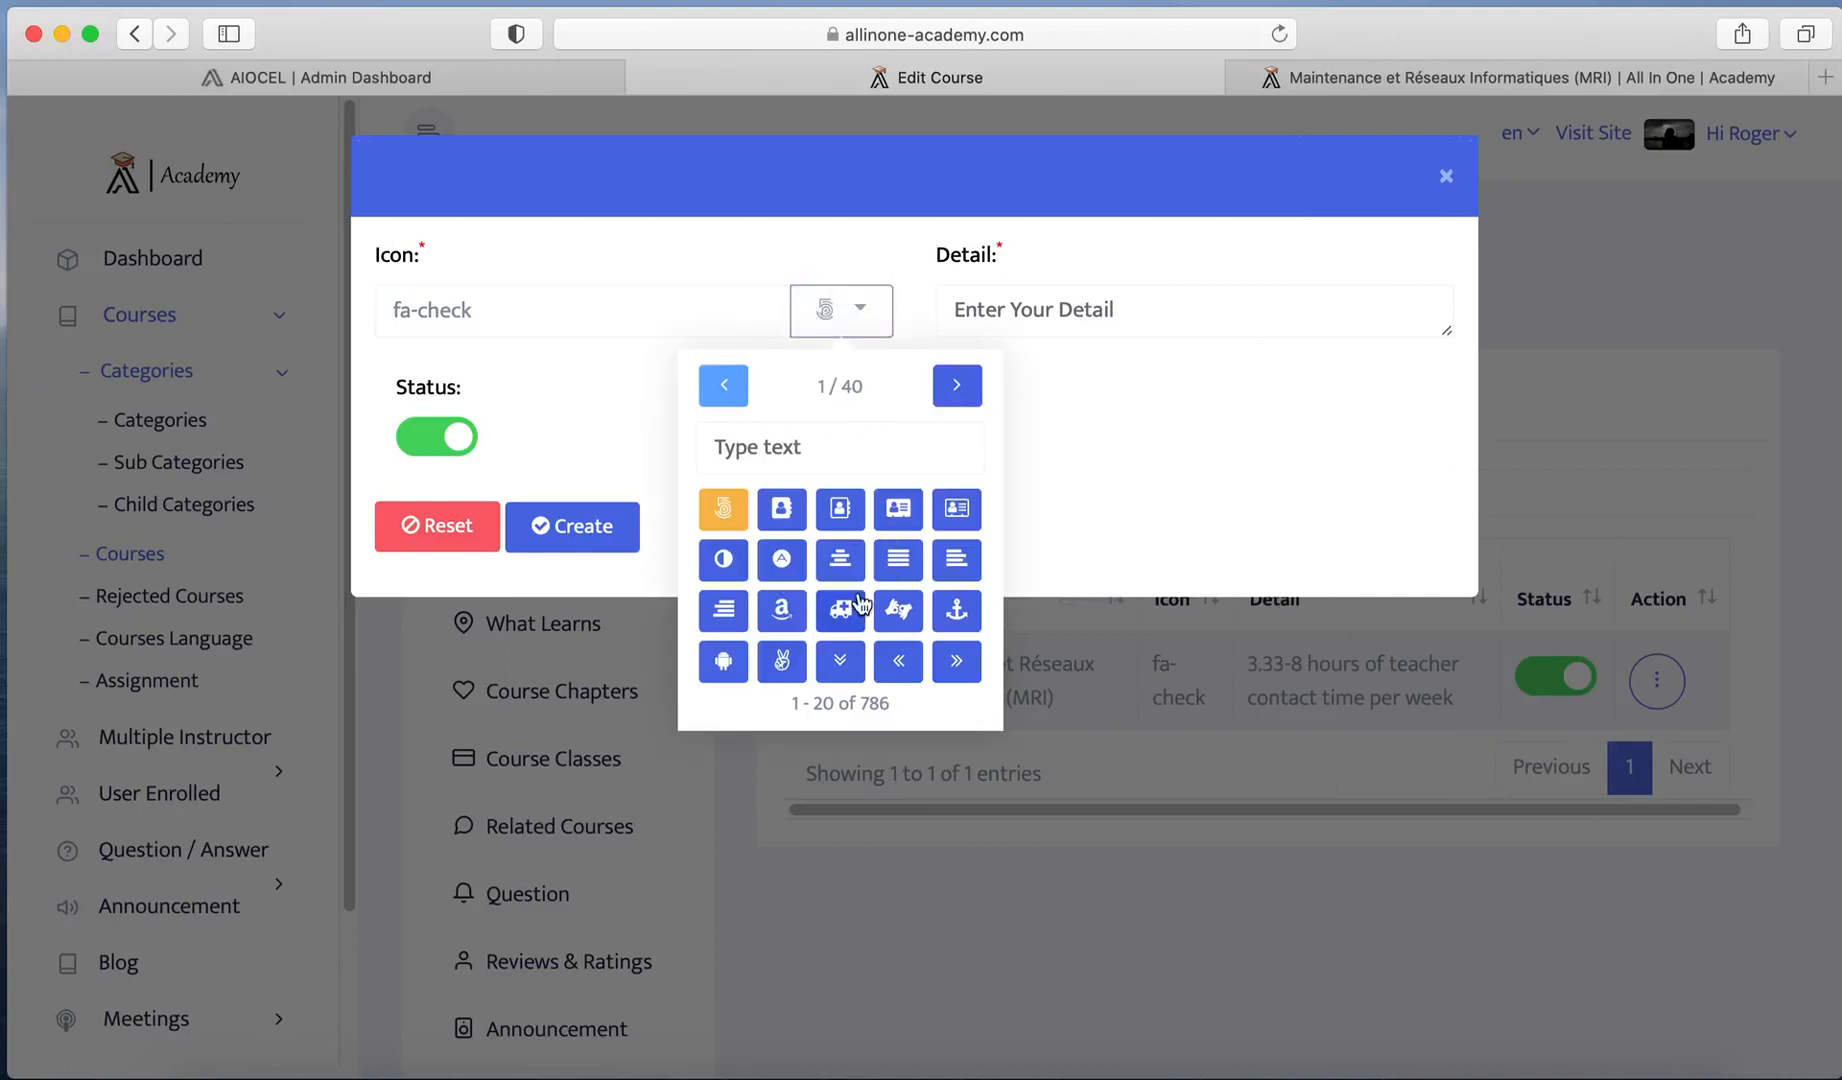
left_click(778, 448)
type("fa")
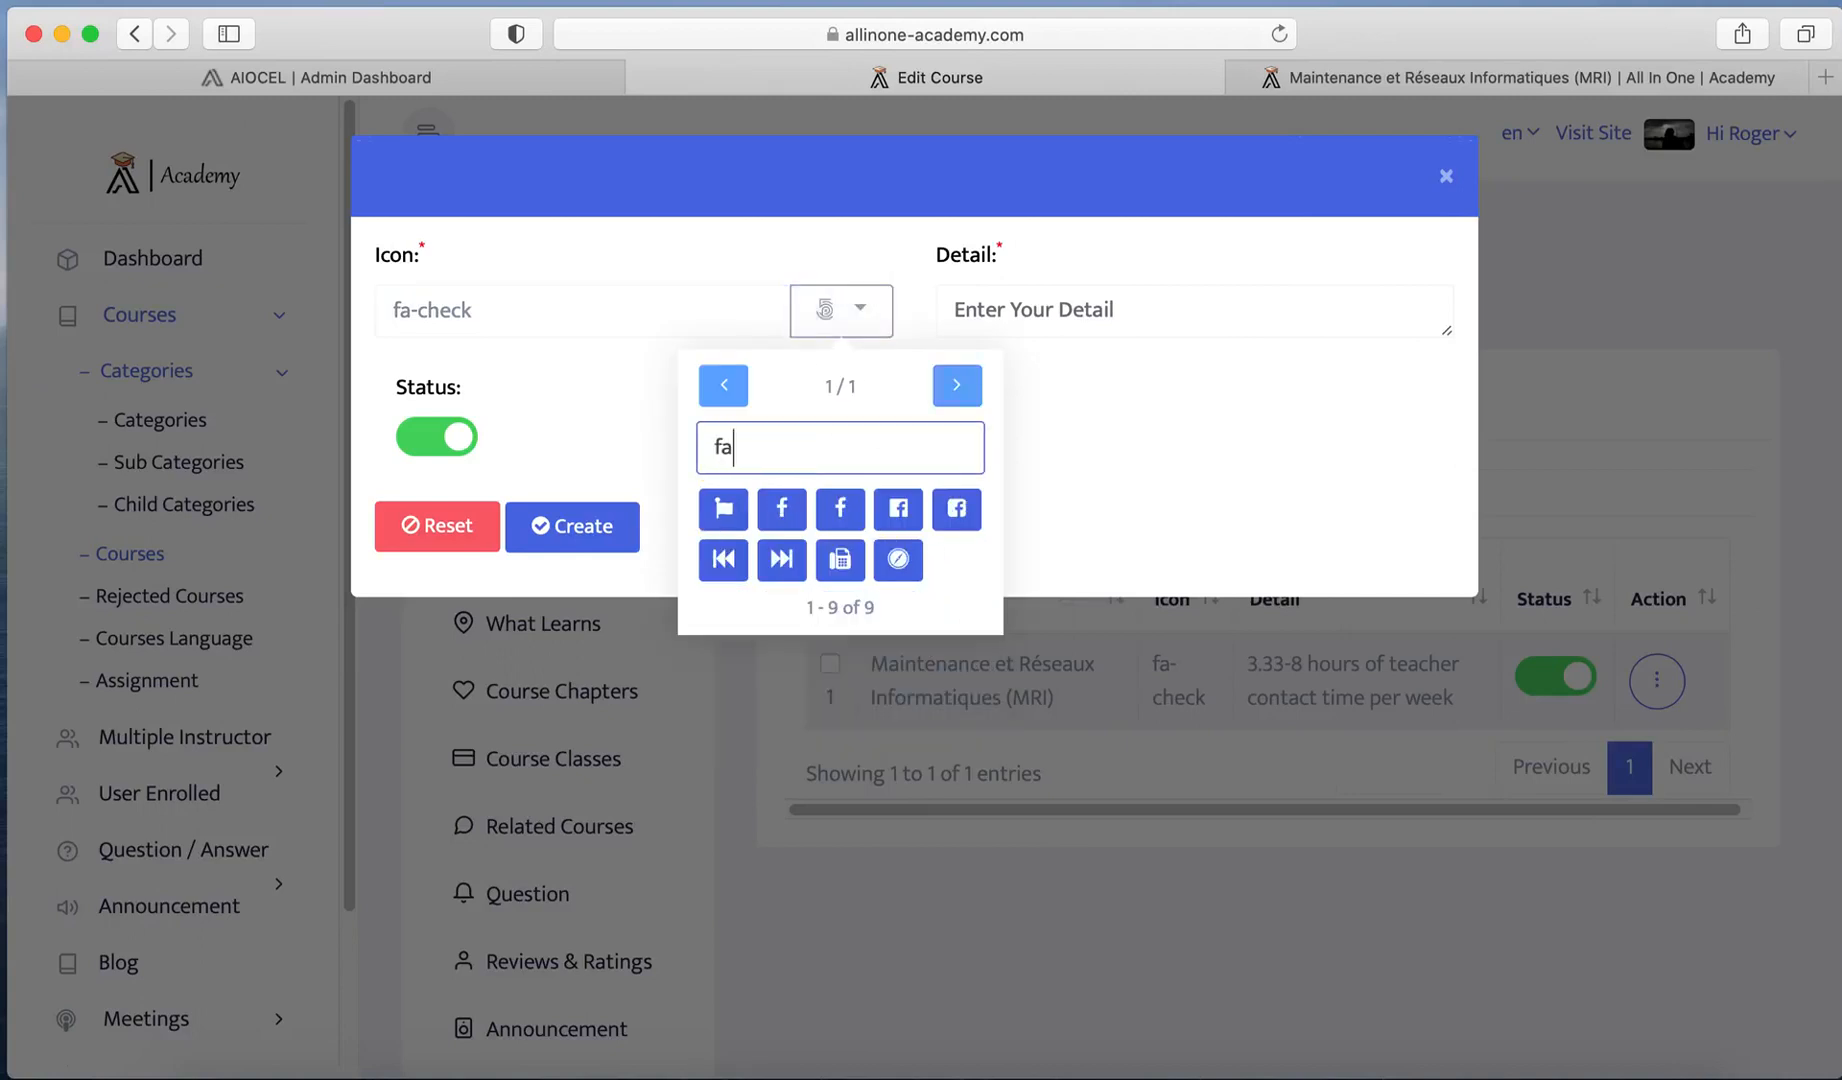
type("-")
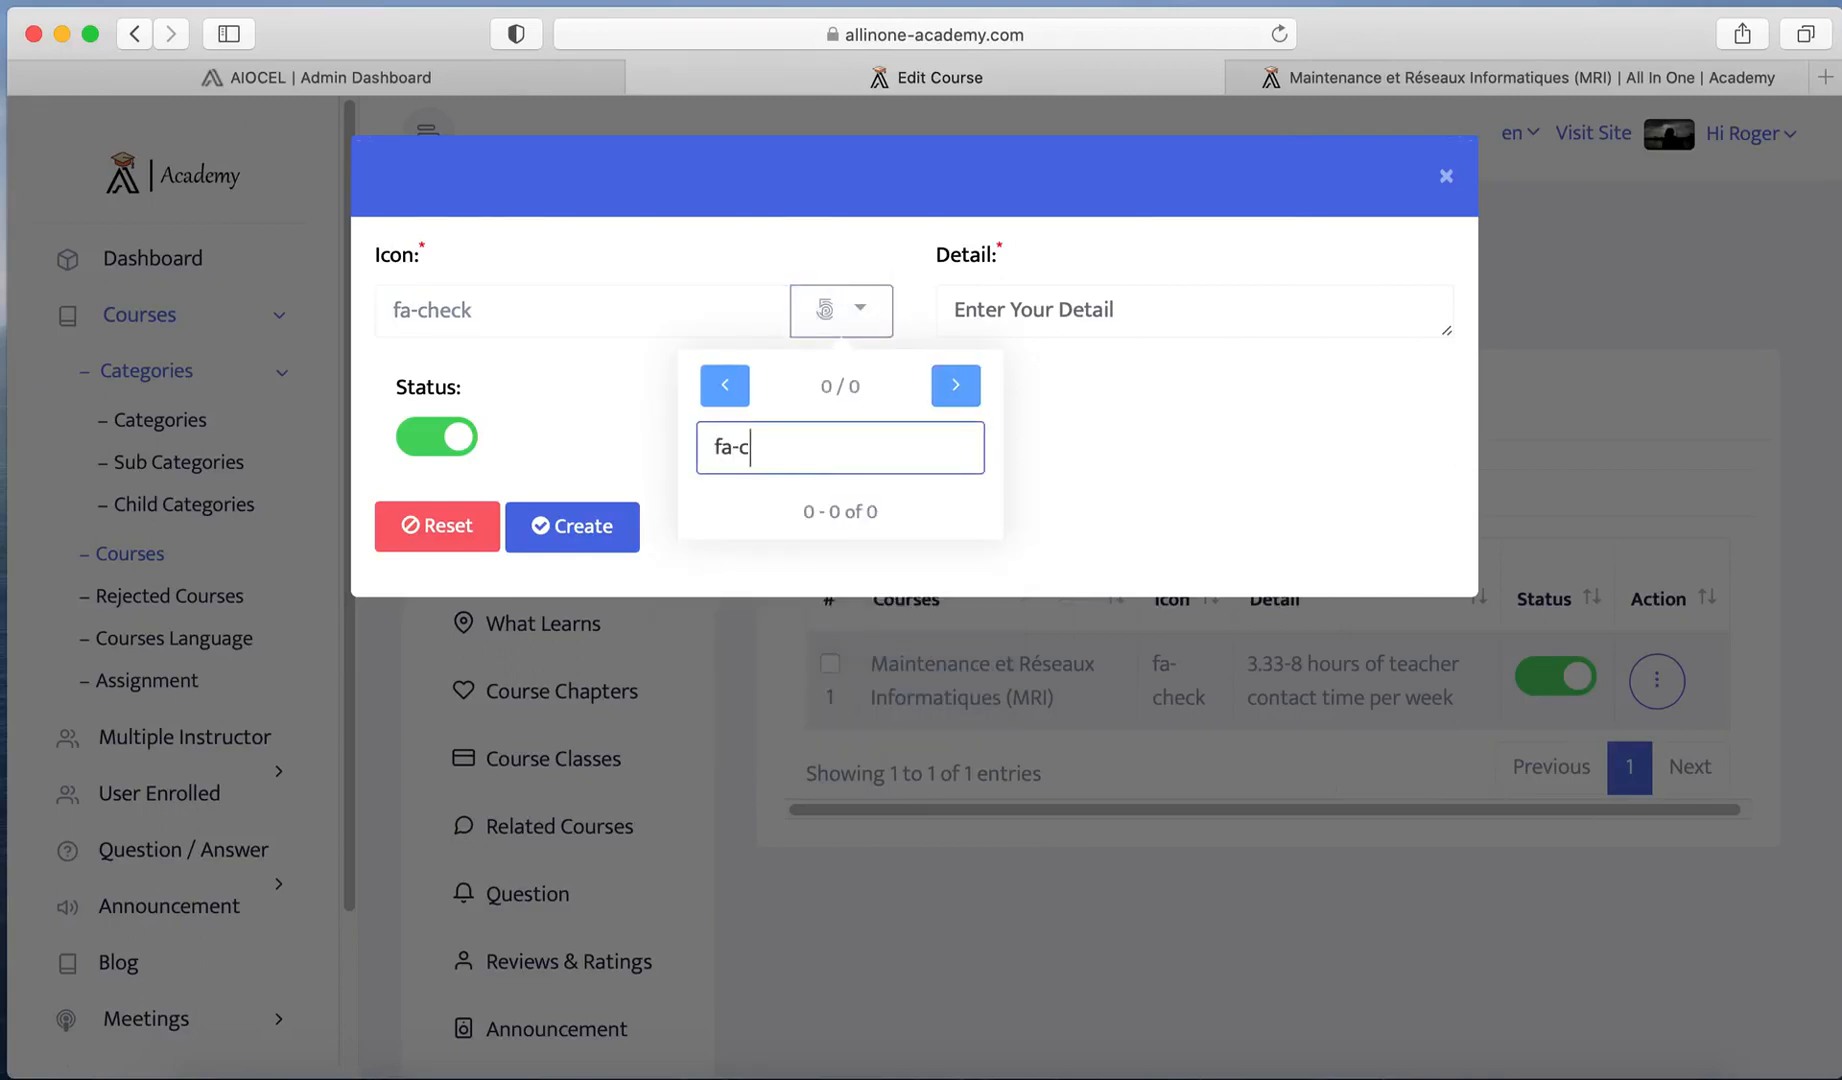
key("BackSpace")
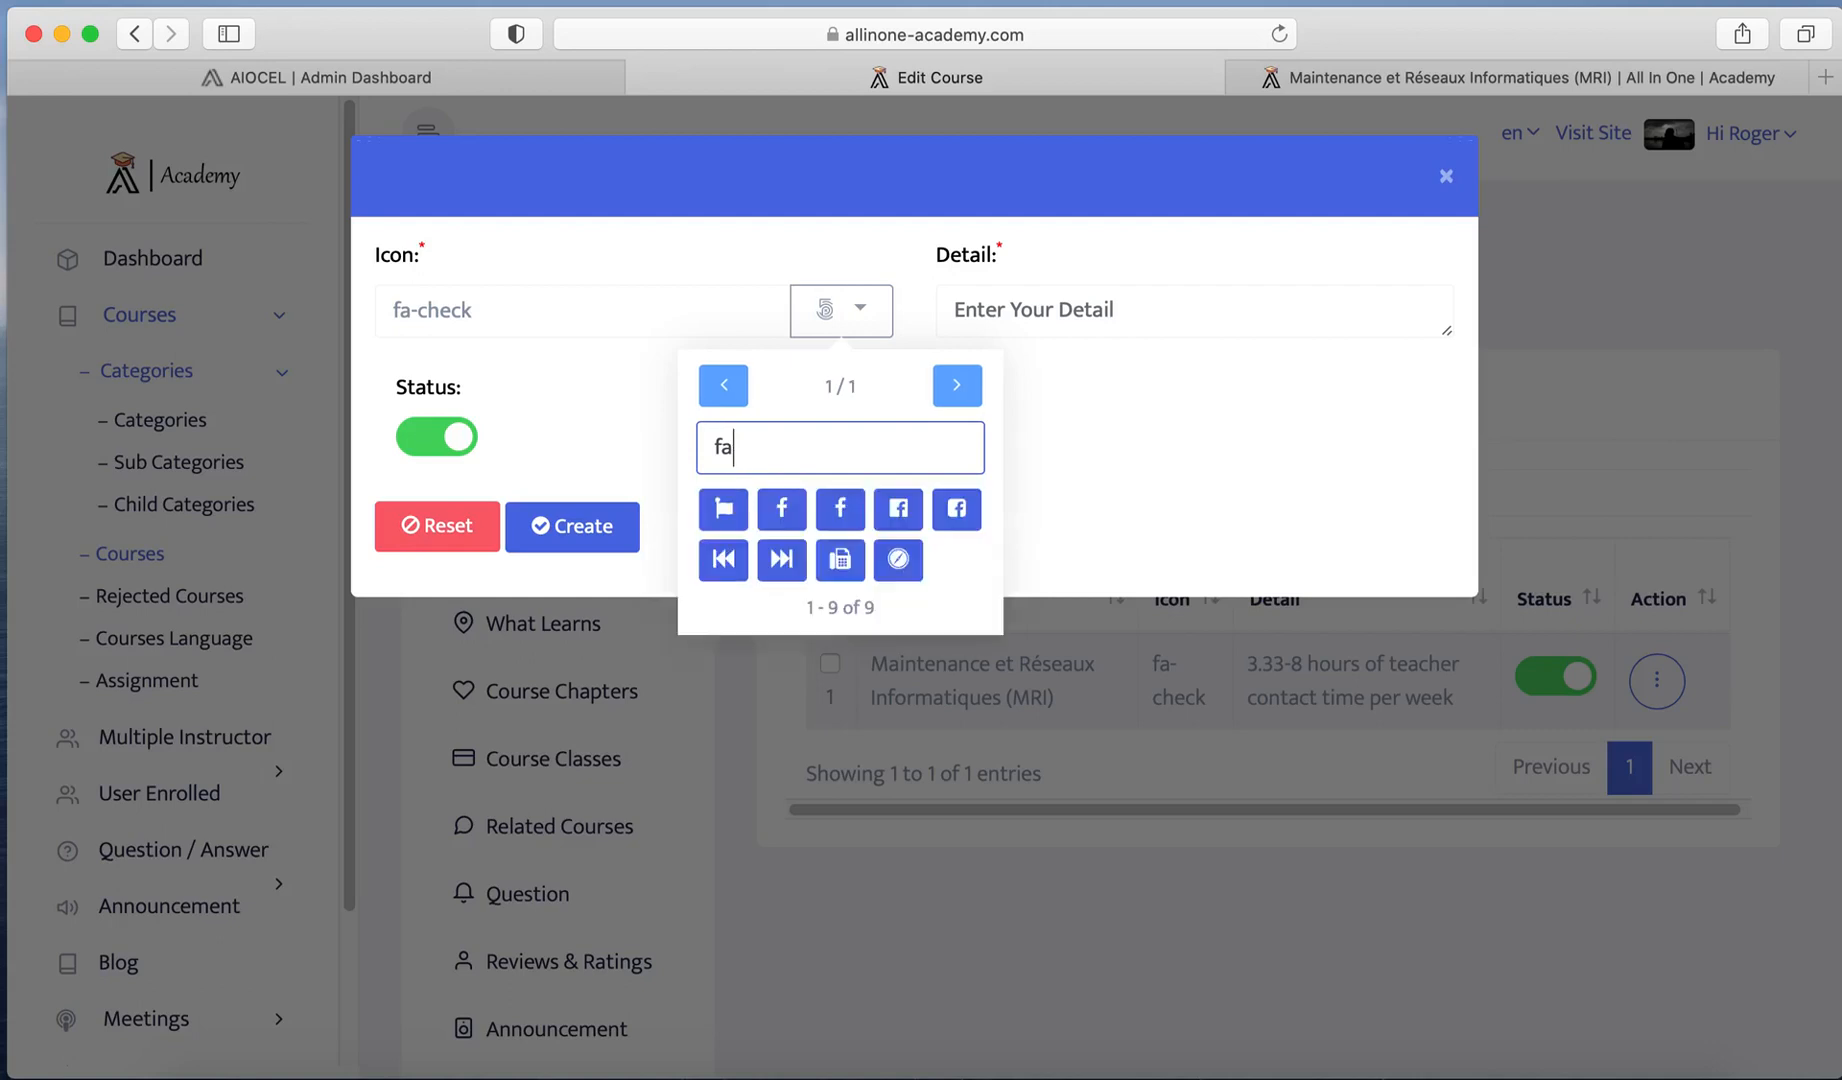
key("BackSpace")
key("BackSpace")
type("chec")
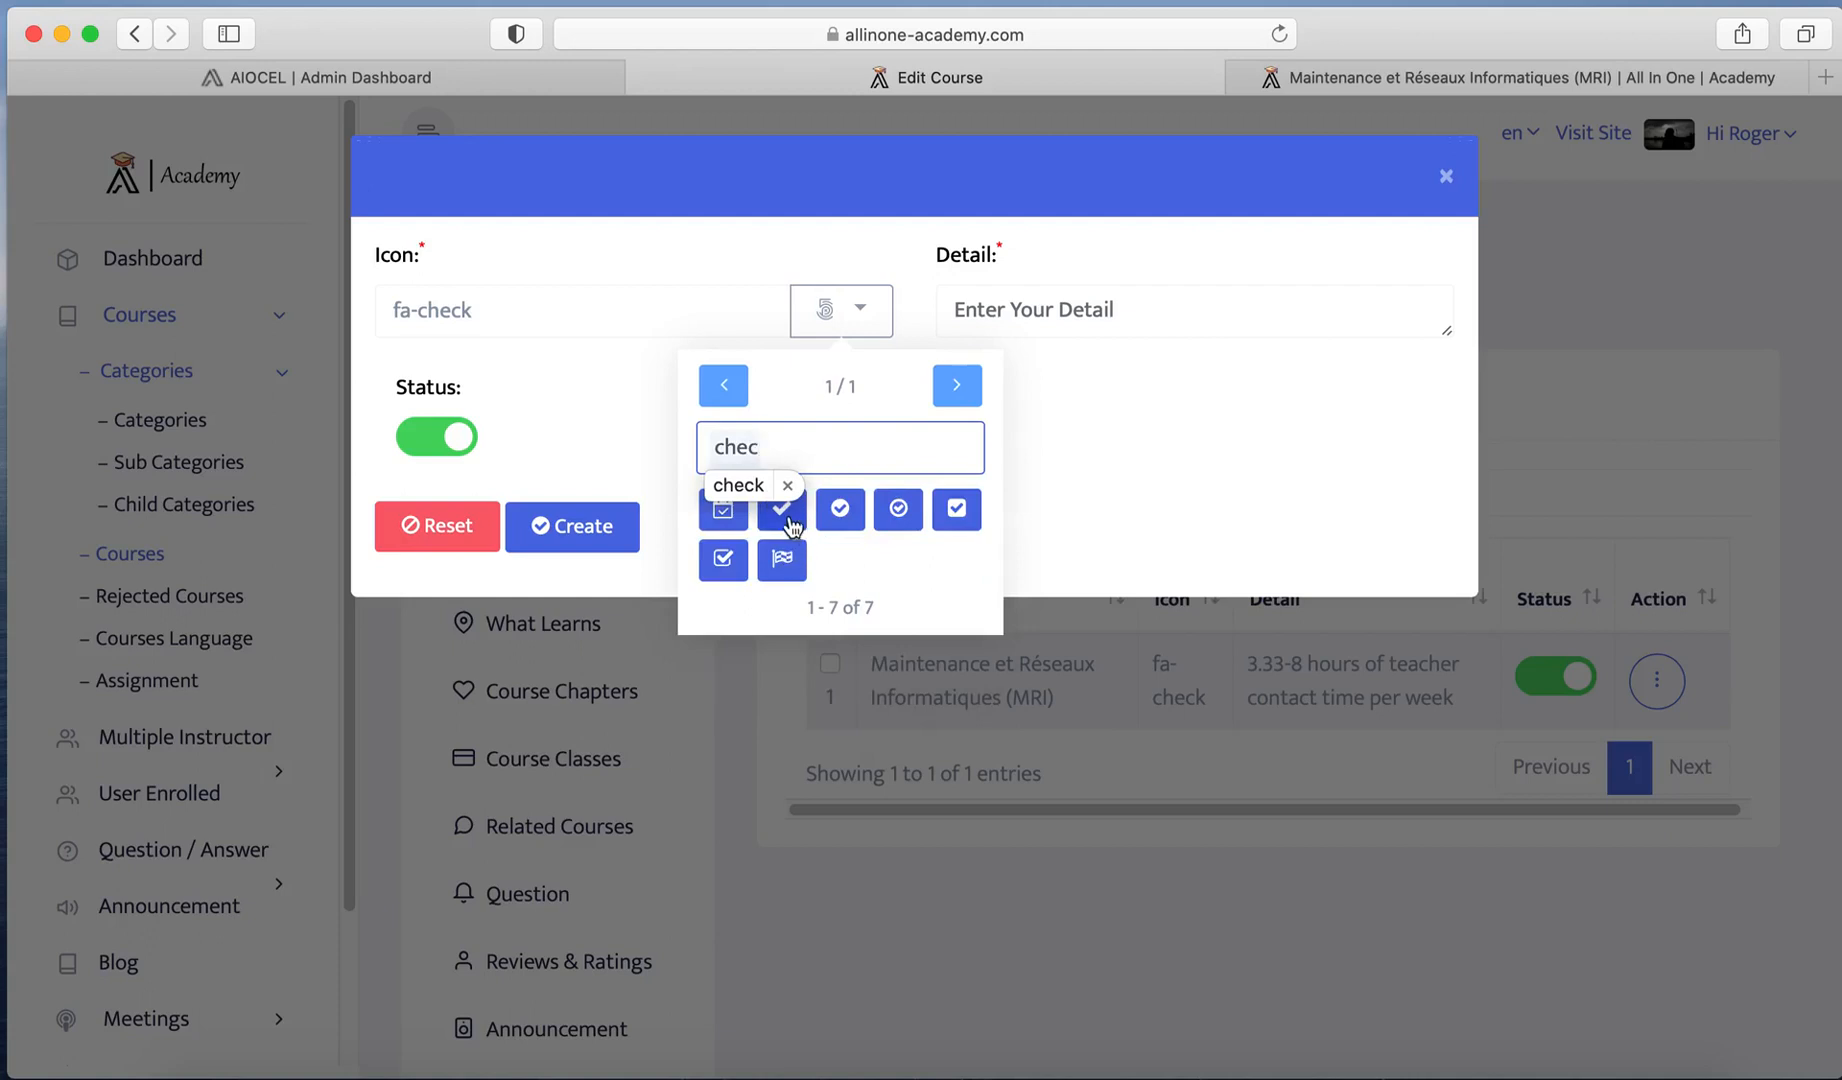
left_click(788, 486)
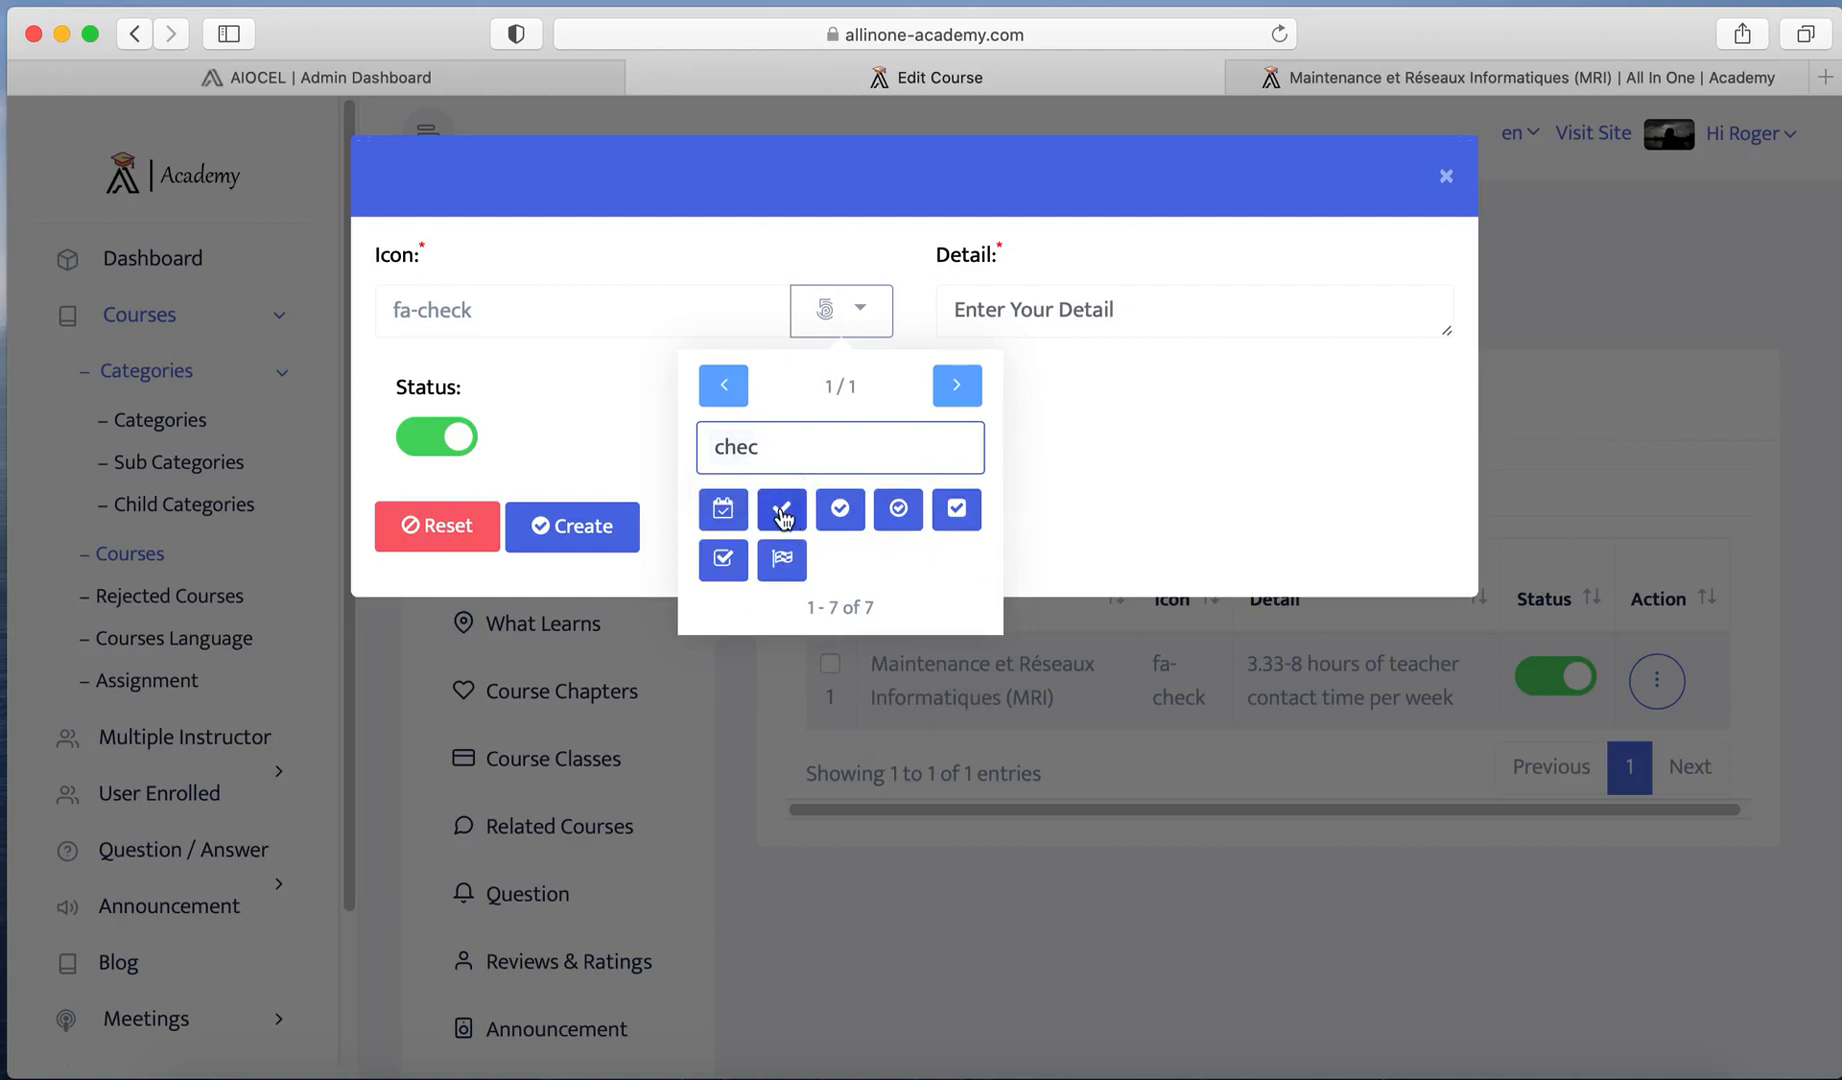
left_click(783, 514)
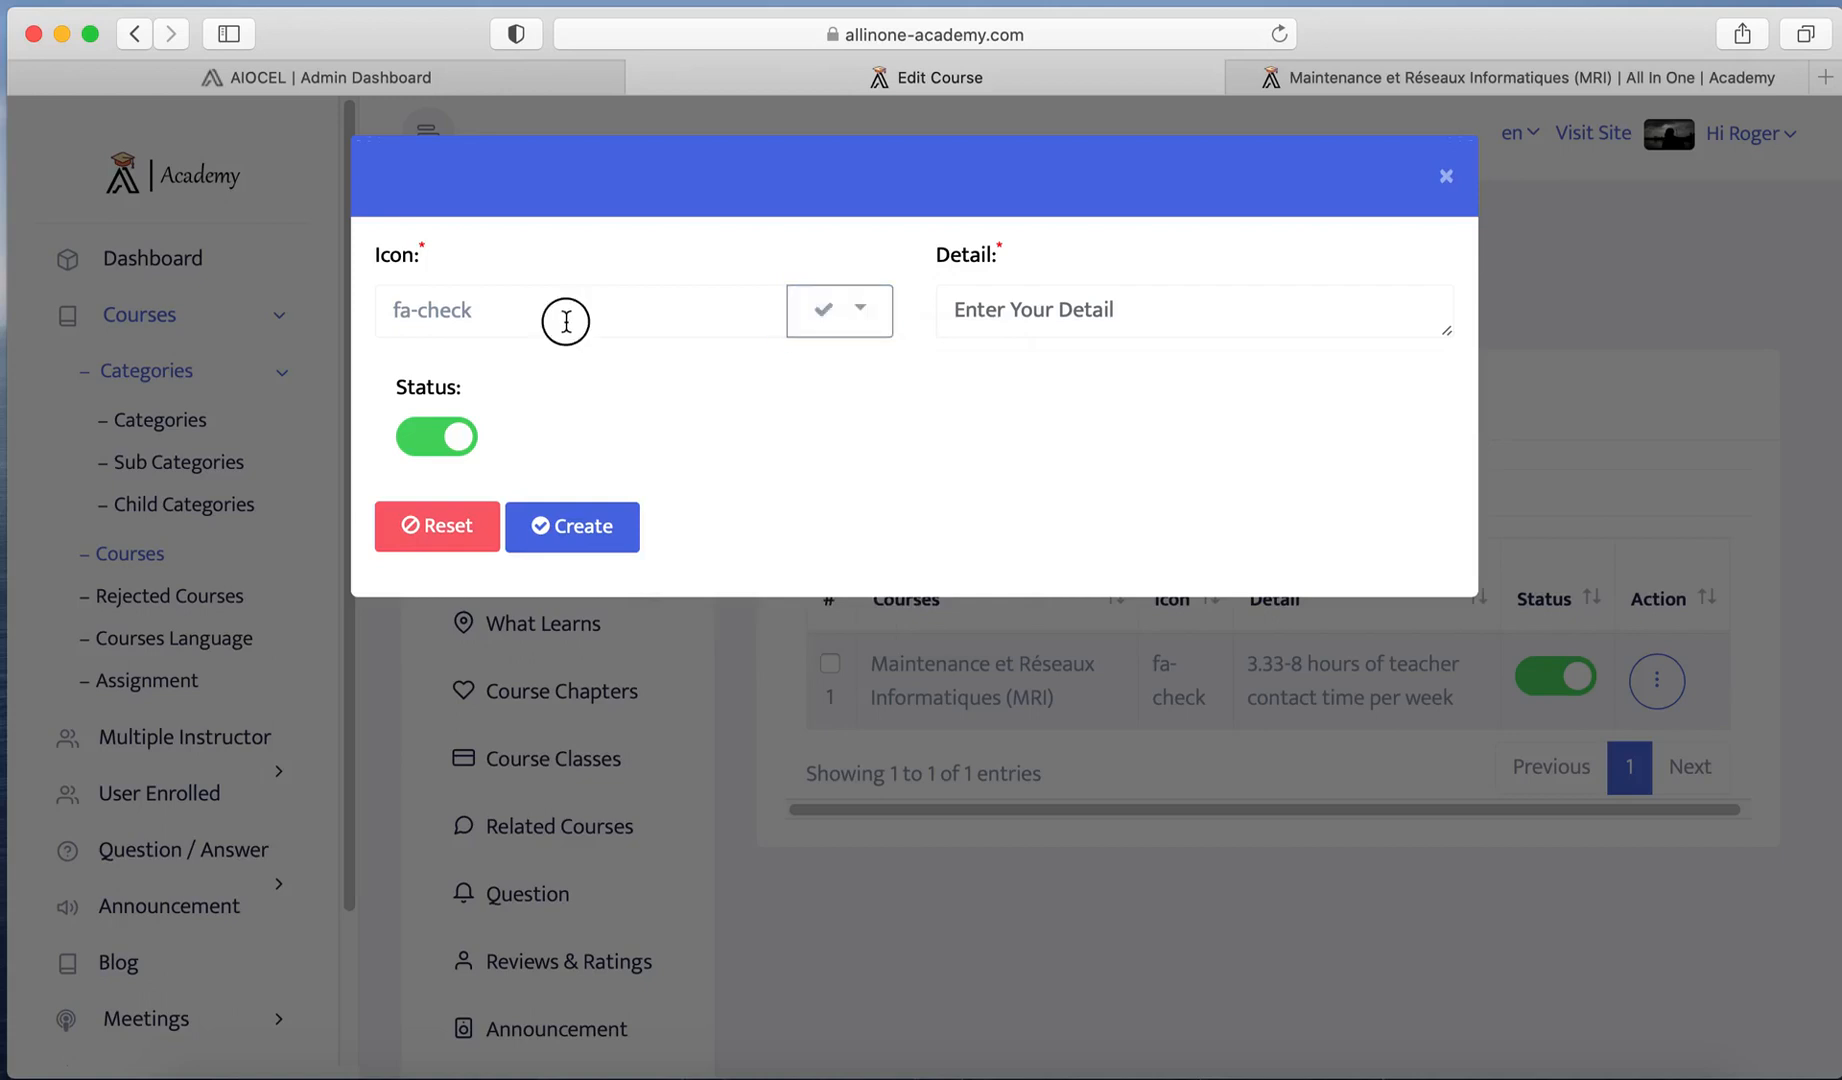
Step: Paste "4+ hours of self-study materials per week" as the detail and create the course include
left_click_drag(563, 316, 366, 310)
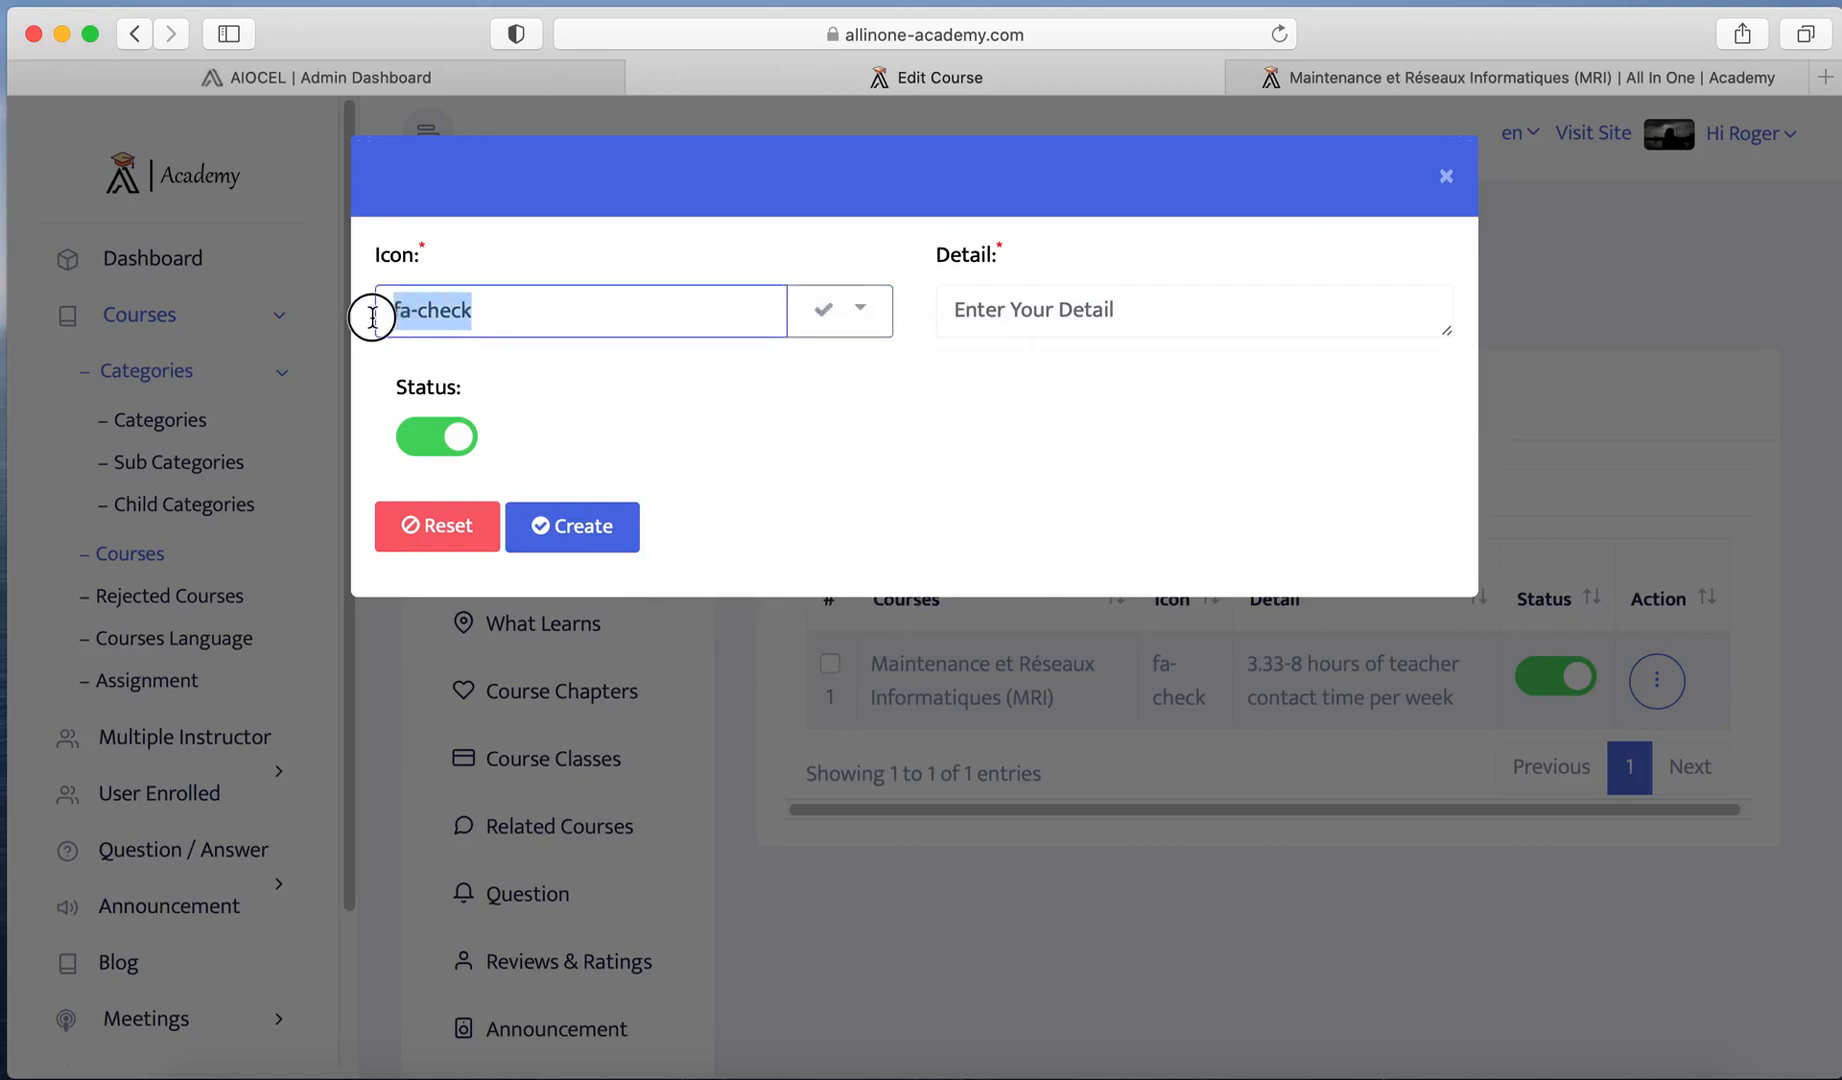
left_click(1084, 319)
key("super+v")
left_click(580, 520)
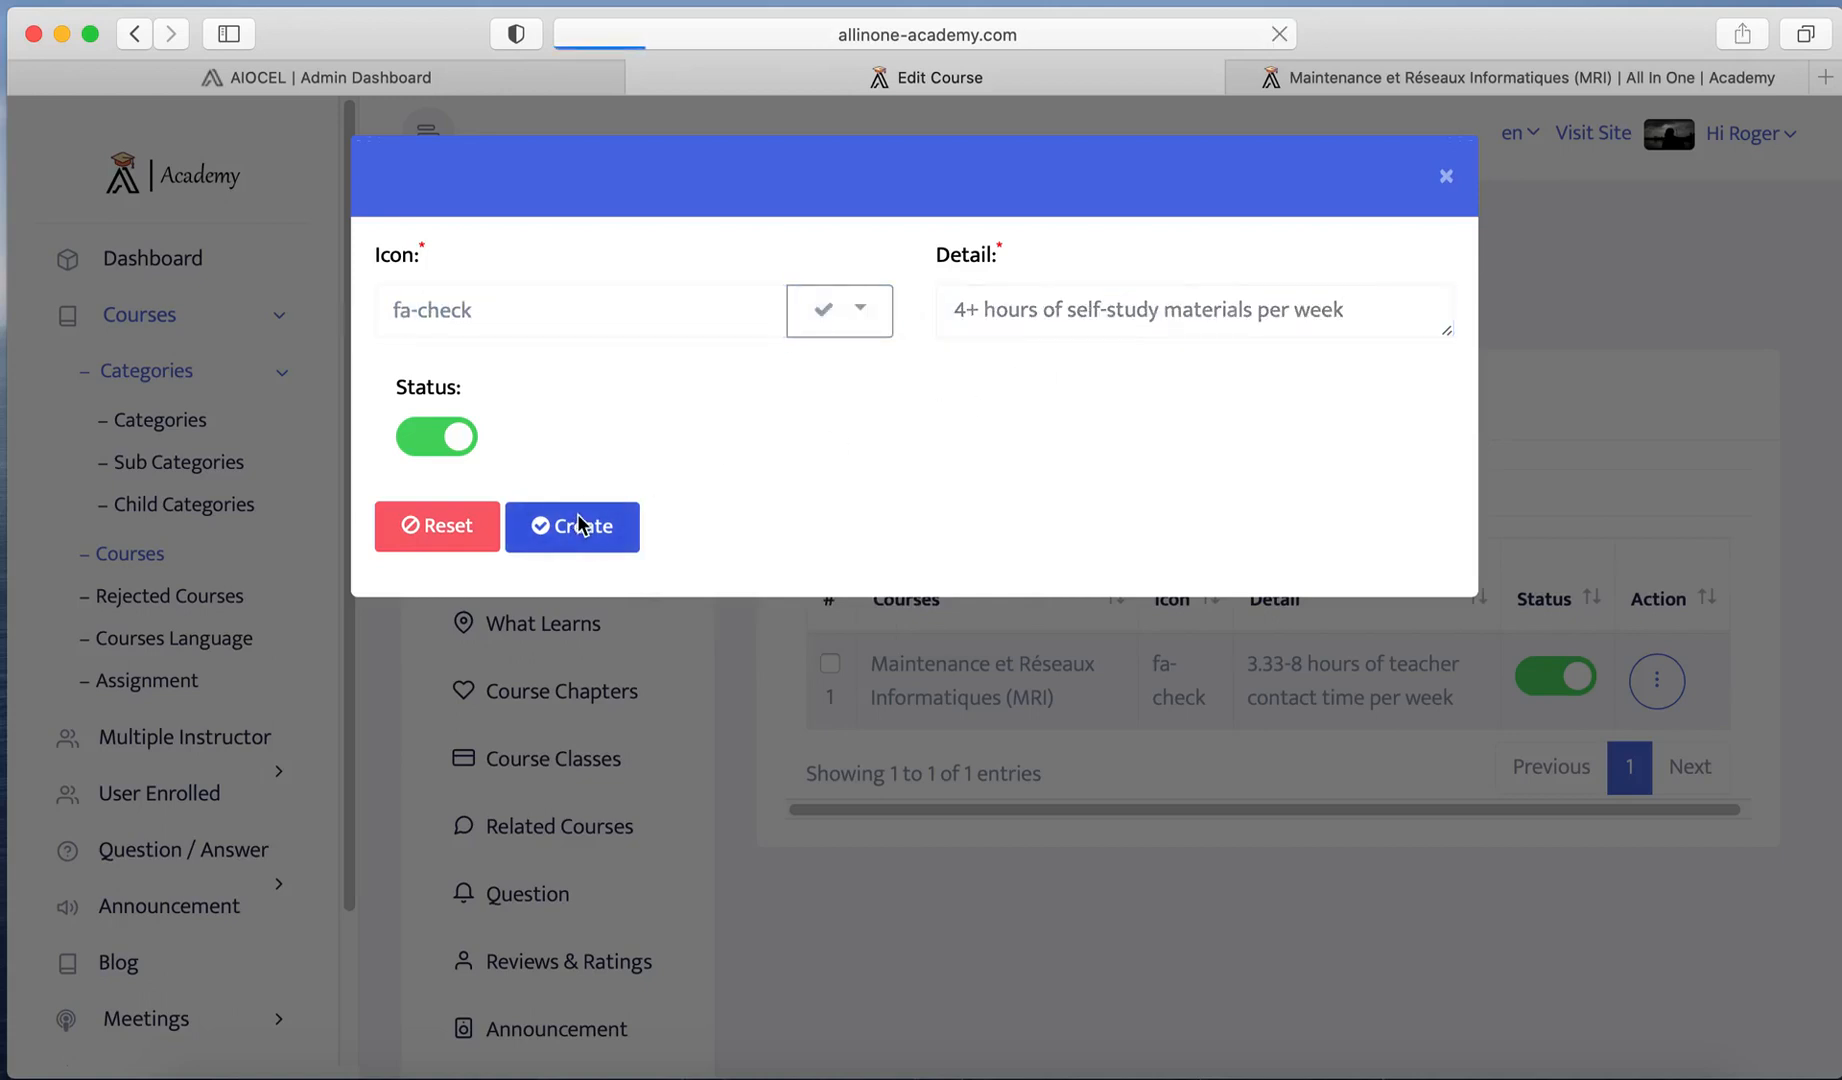
Step: Switch to Word, copy "Digital coursebooks" from the Course include list and return to Safari
key("super+Tab")
left_click_drag(315, 420, 547, 419)
key("super+c")
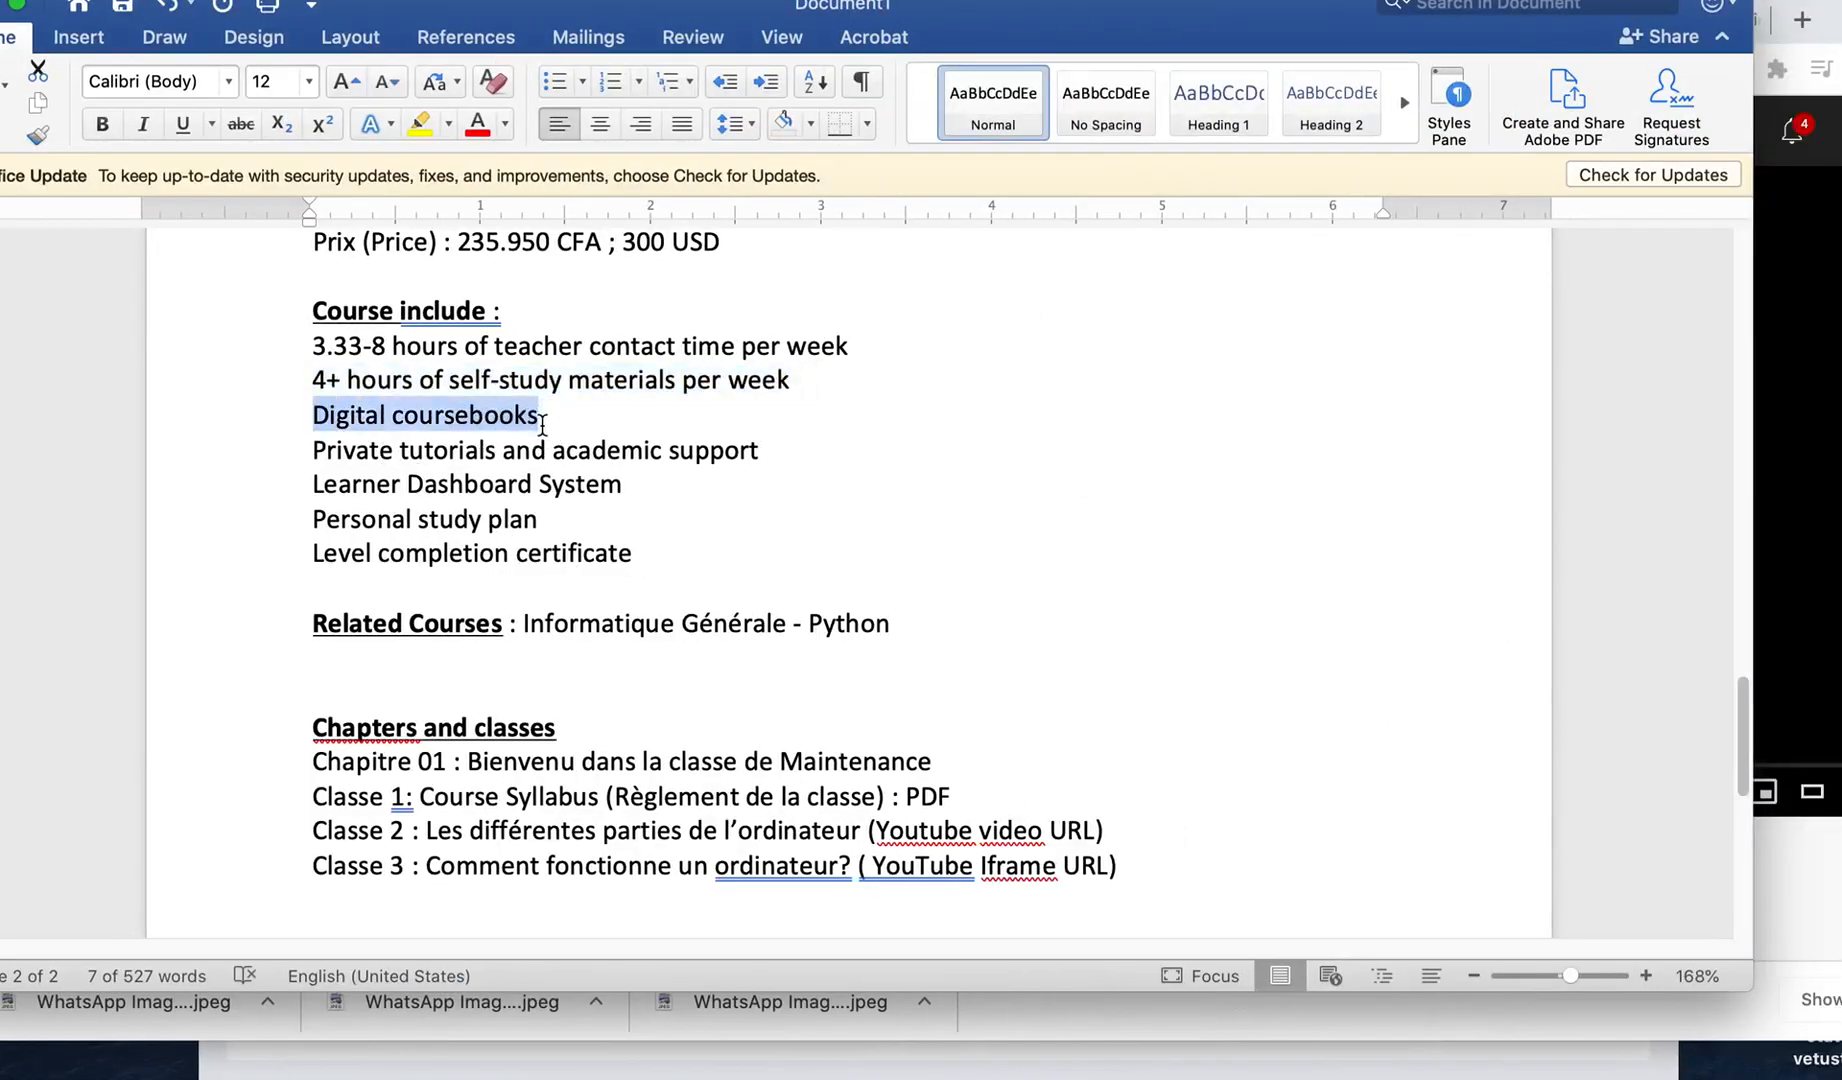
key("super+Tab")
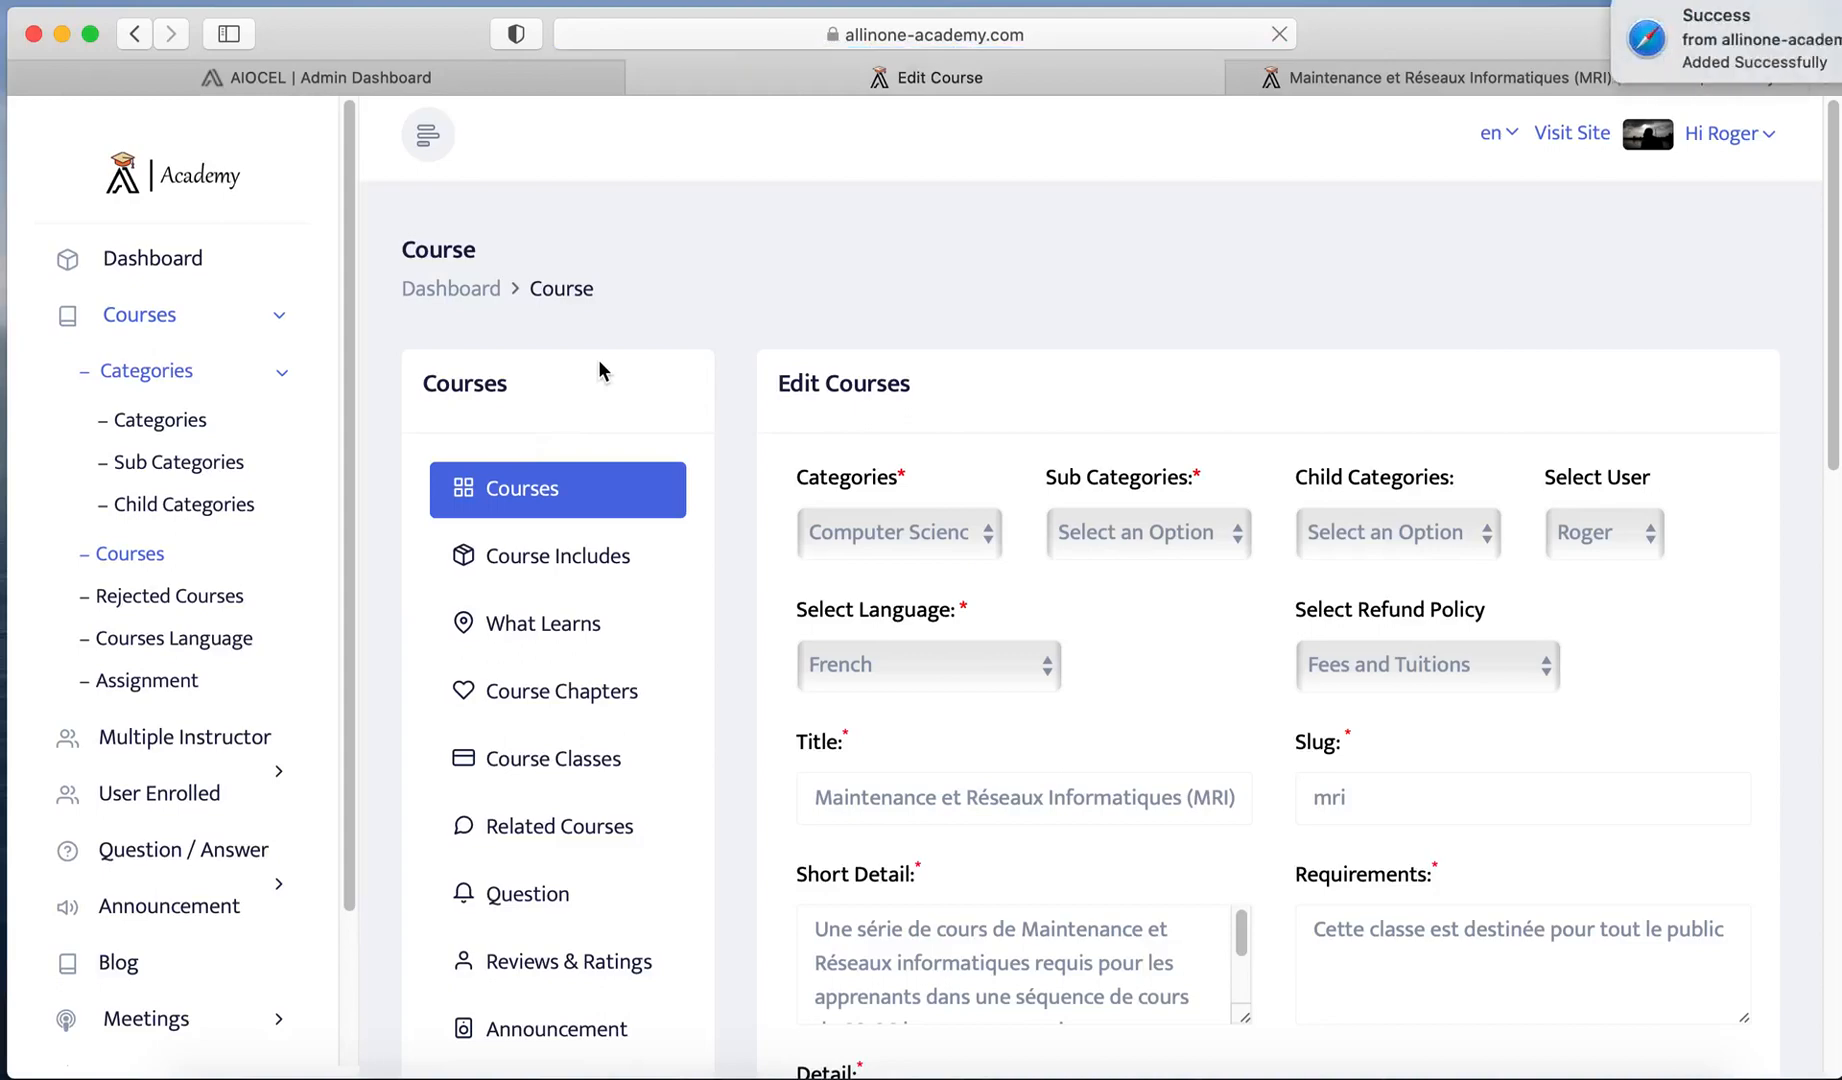
Step: Create a course include with the fa-check icon and the copied "Digital coursebooks" as its detail
left_click(664, 578)
left_click(1170, 392)
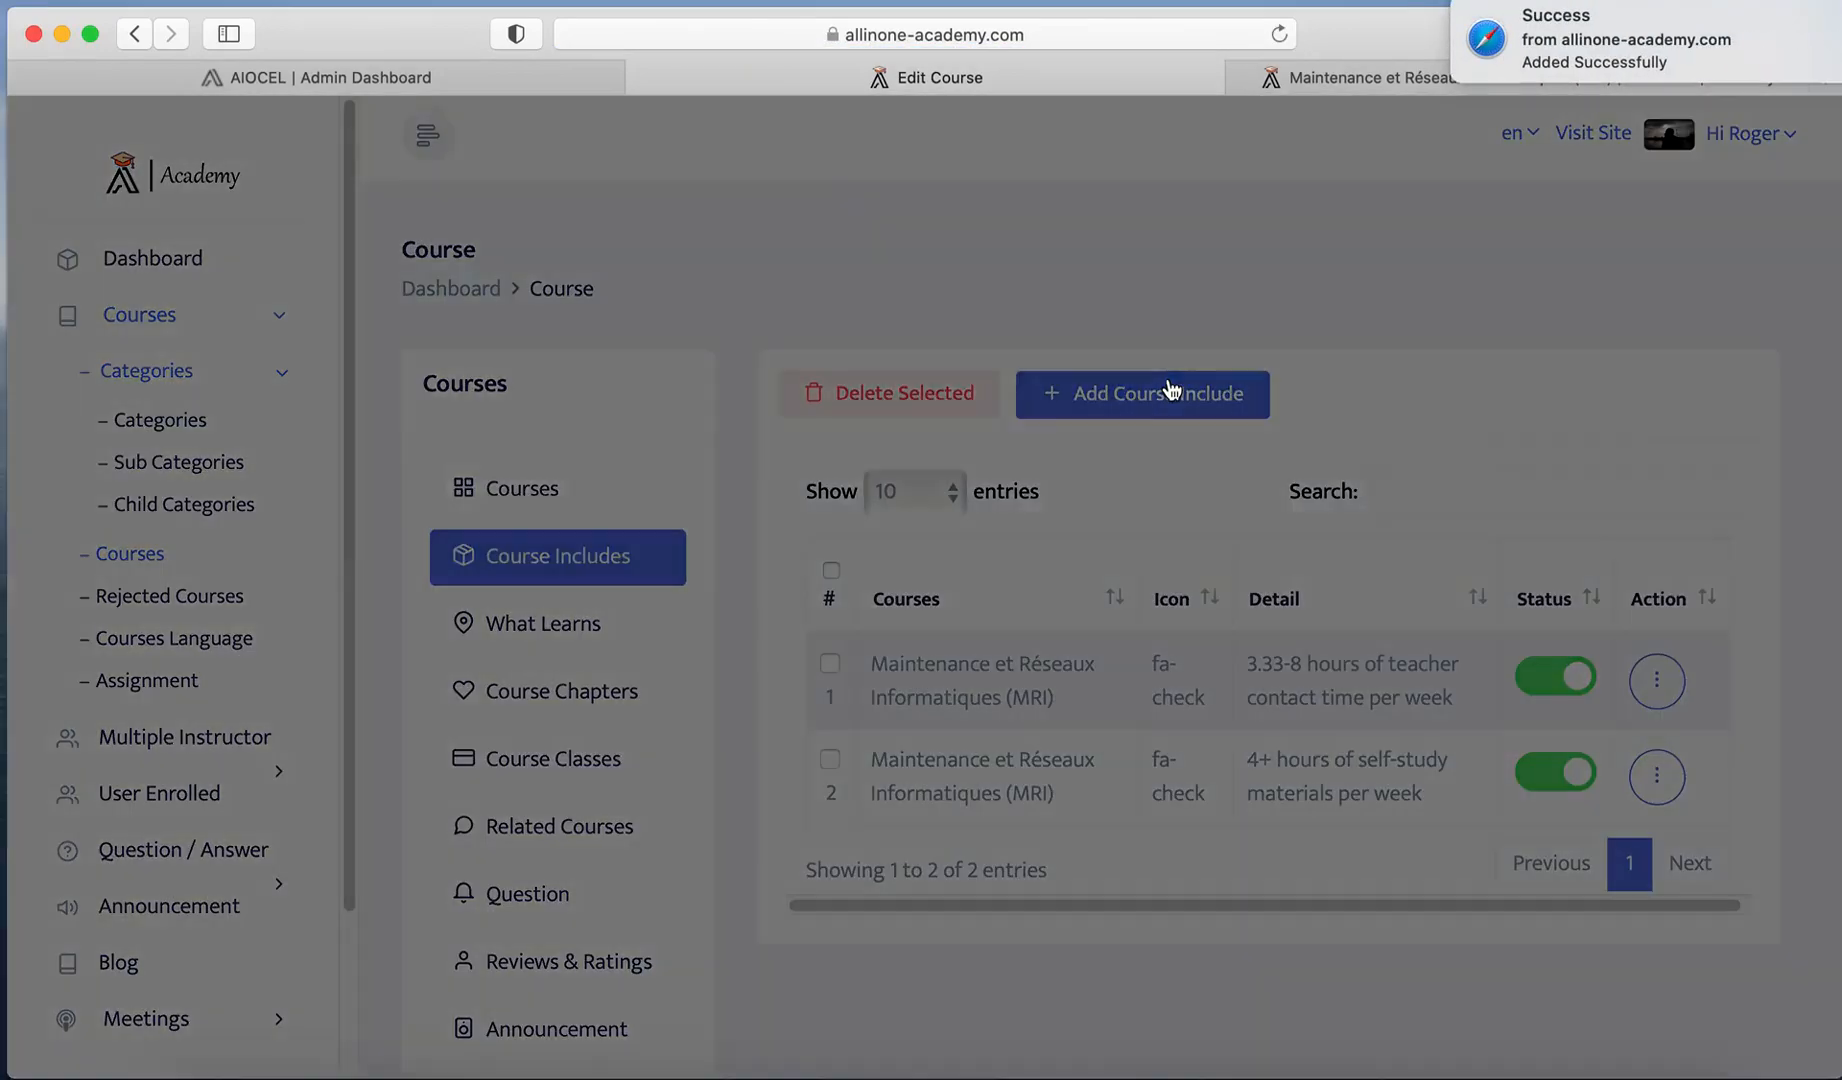
left_click(852, 318)
left_click(795, 441)
type("che")
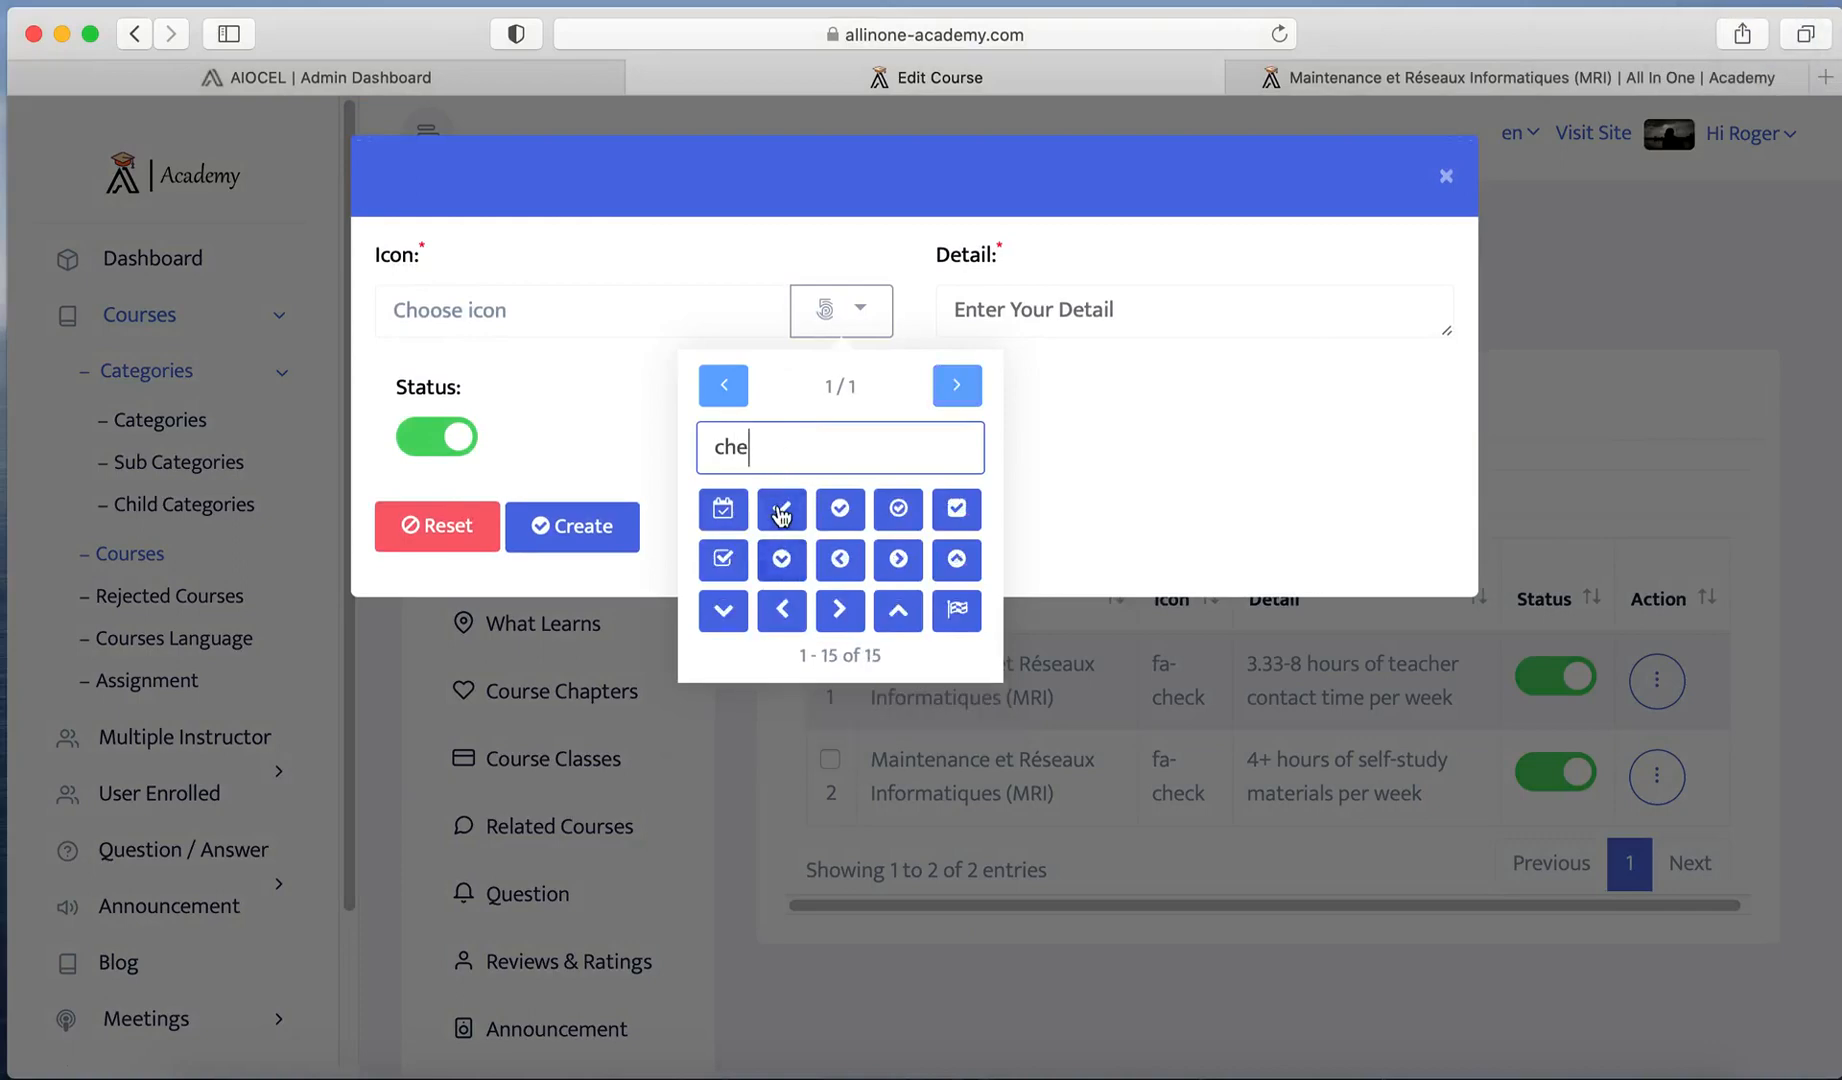
left_click(781, 512)
left_click(1075, 325)
key("super+v")
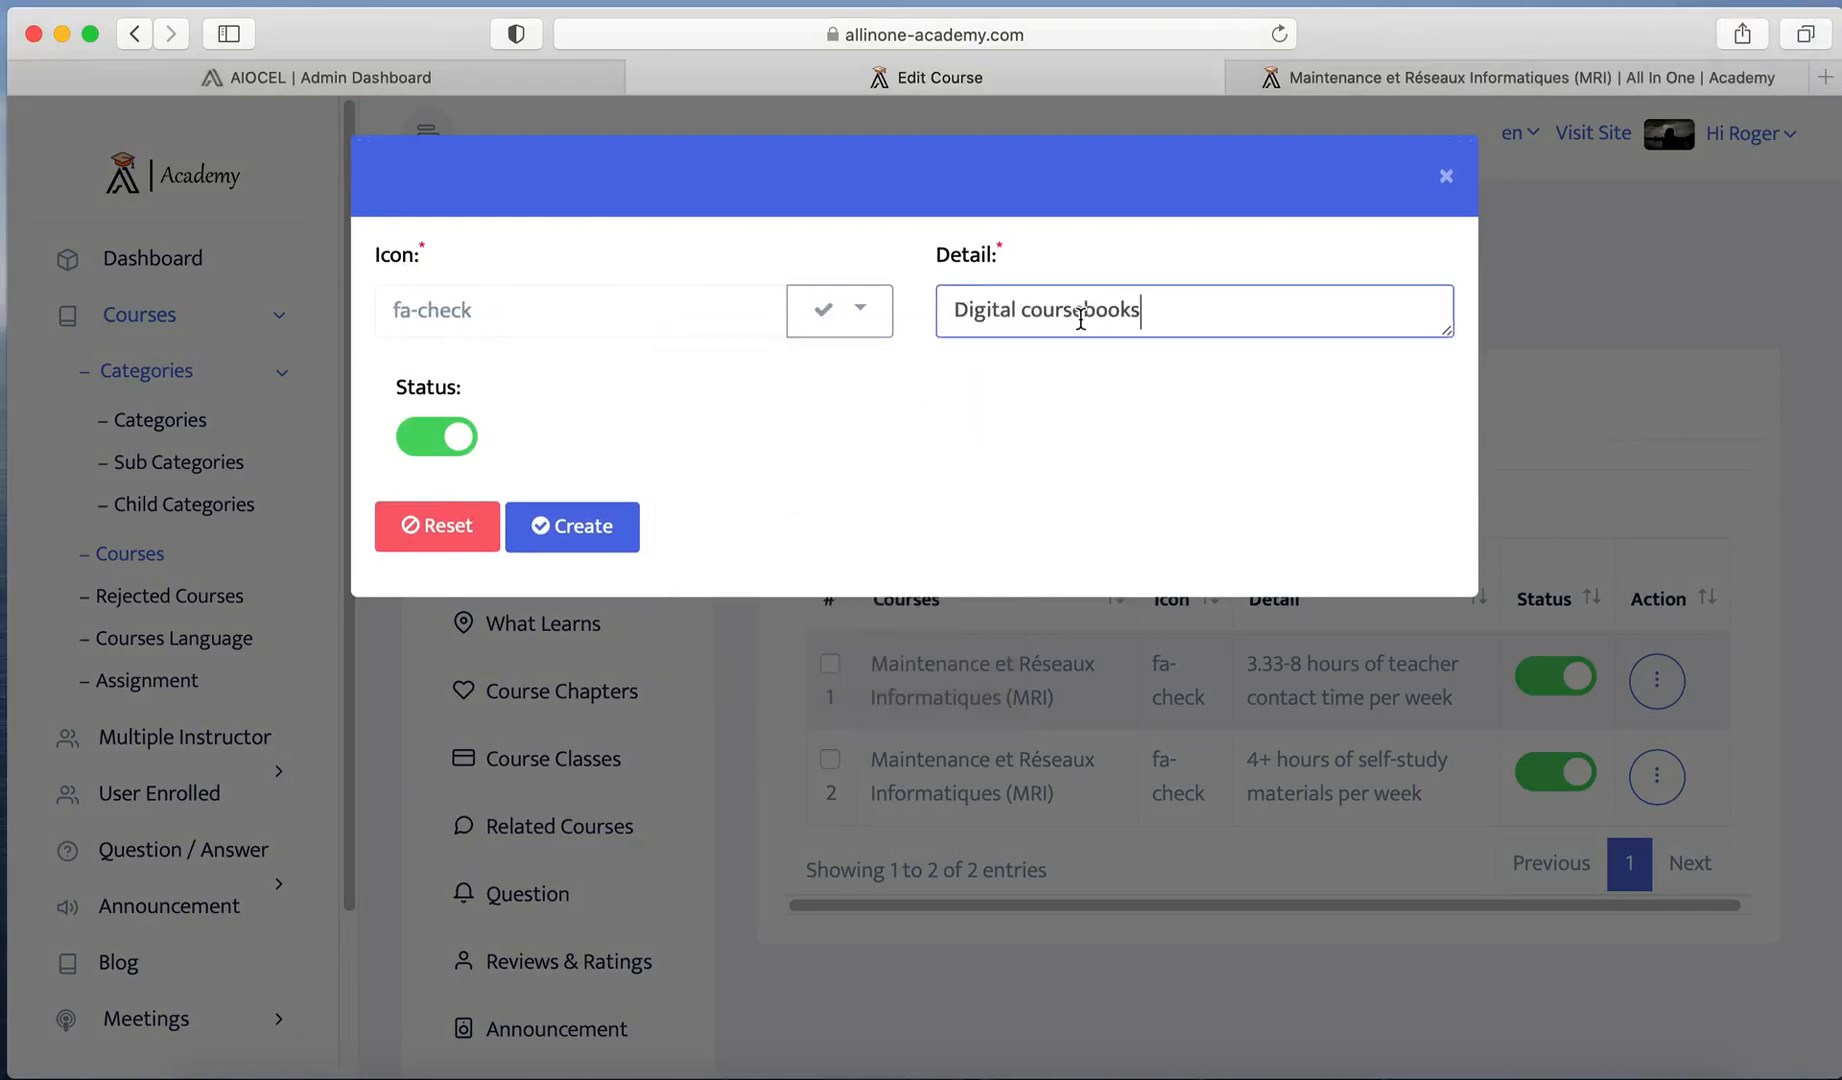
left_click(566, 540)
Step: Switch to Word, copy "Private tutorials and academic support" and return to Safari
key("super+Tab")
left_click_drag(313, 456, 762, 453)
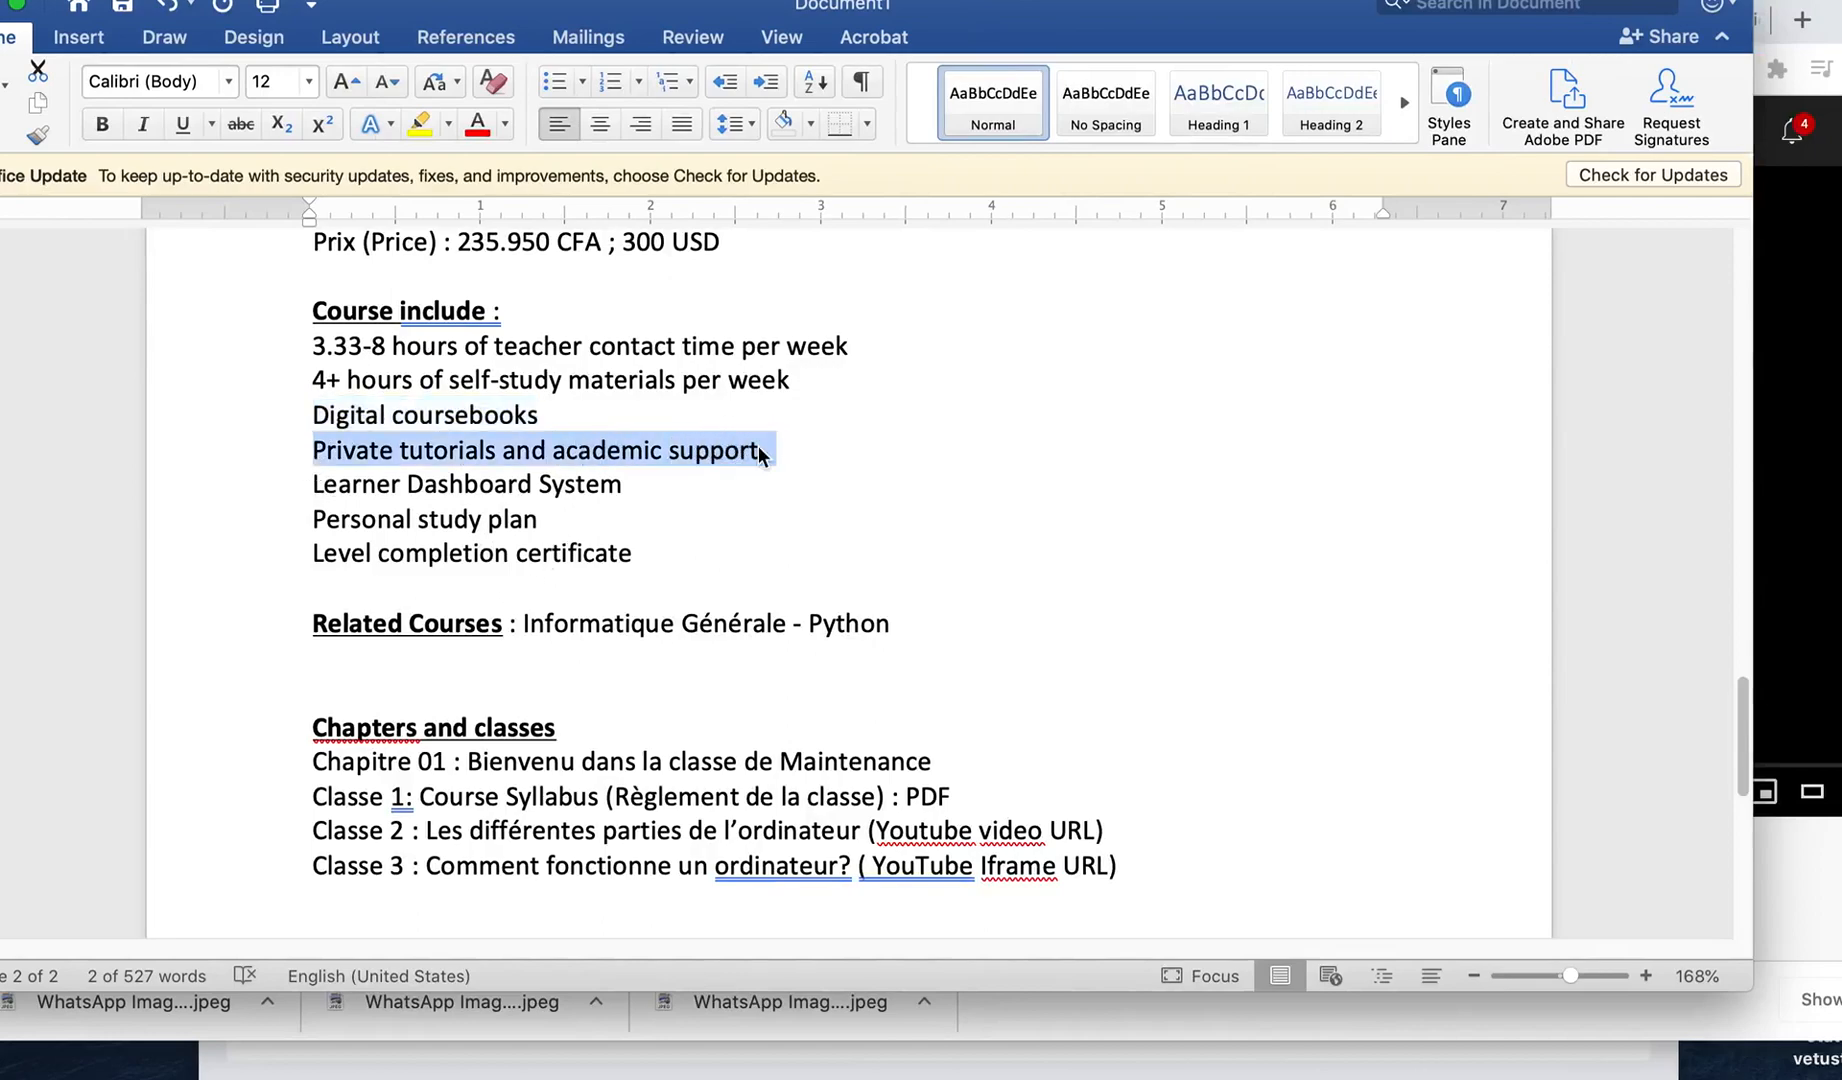
key("super+Tab")
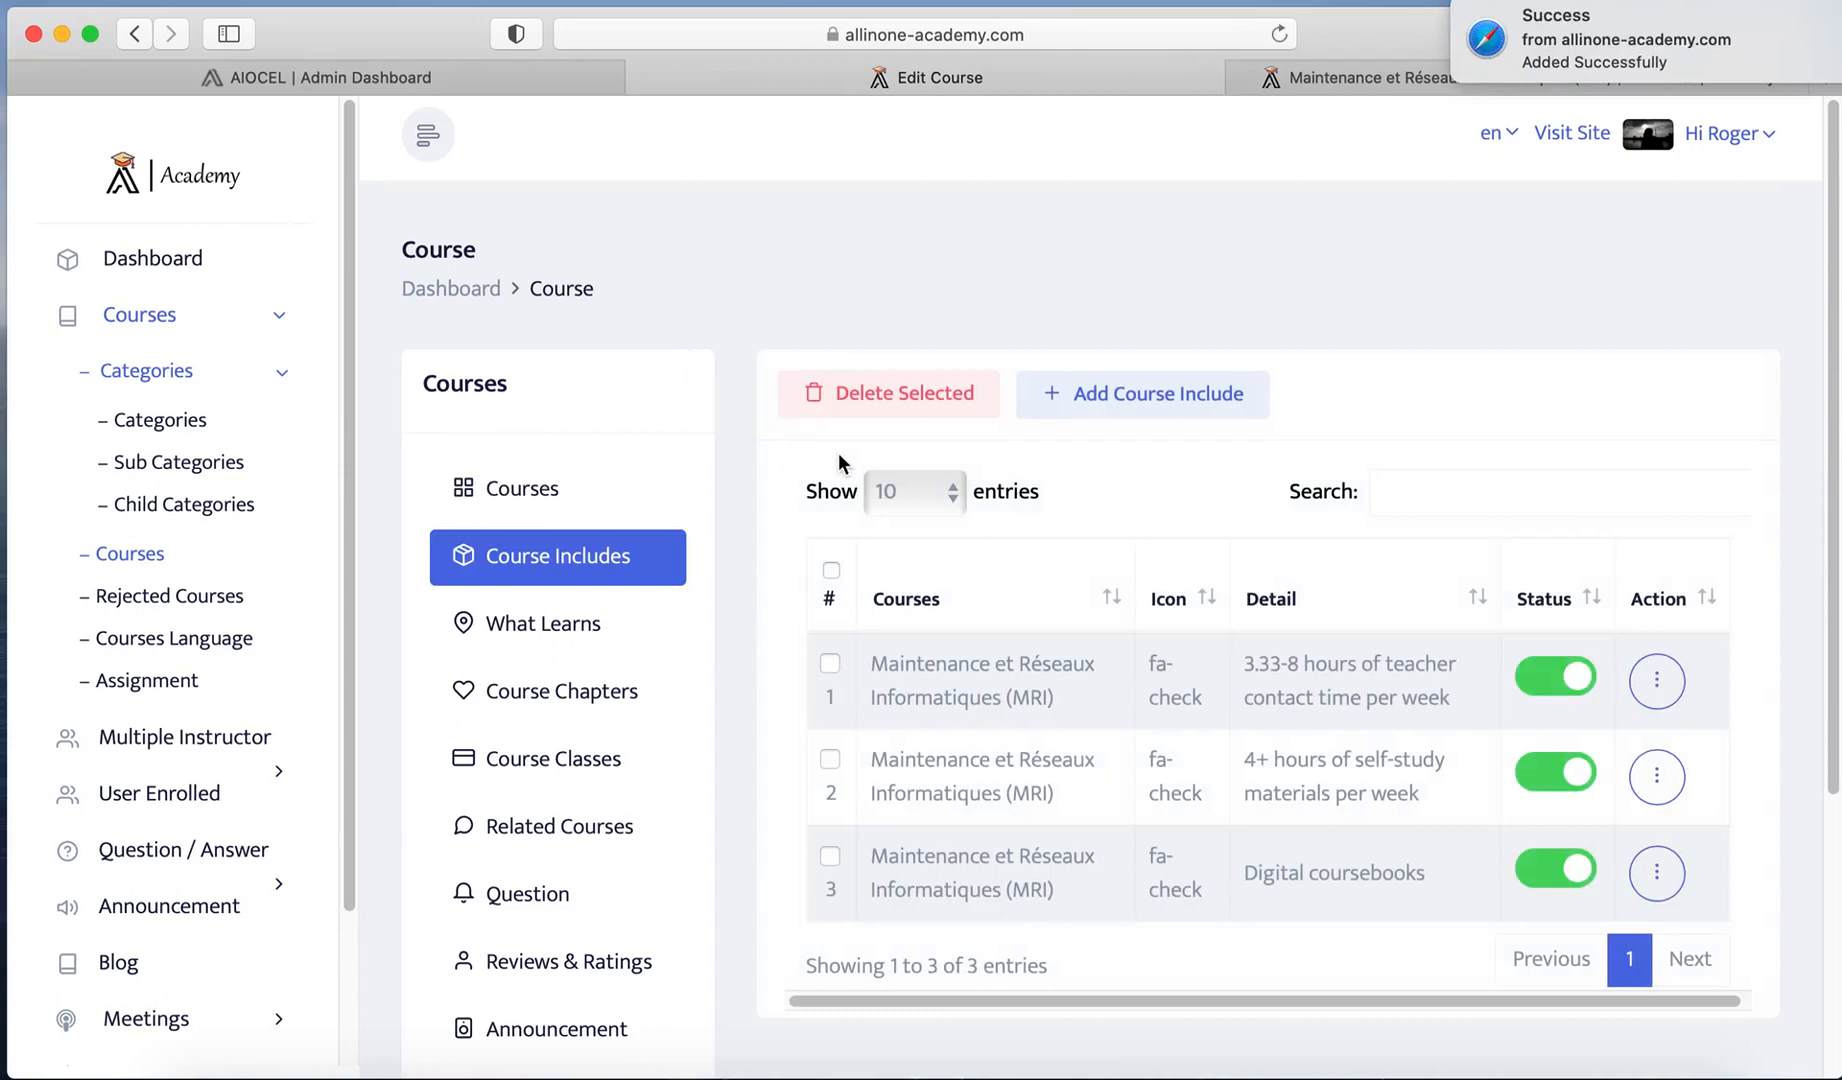
Step: Create a course include with the detail "Private tutorials and academic support" and the fa-check icon
left_click(1131, 405)
left_click(1027, 318)
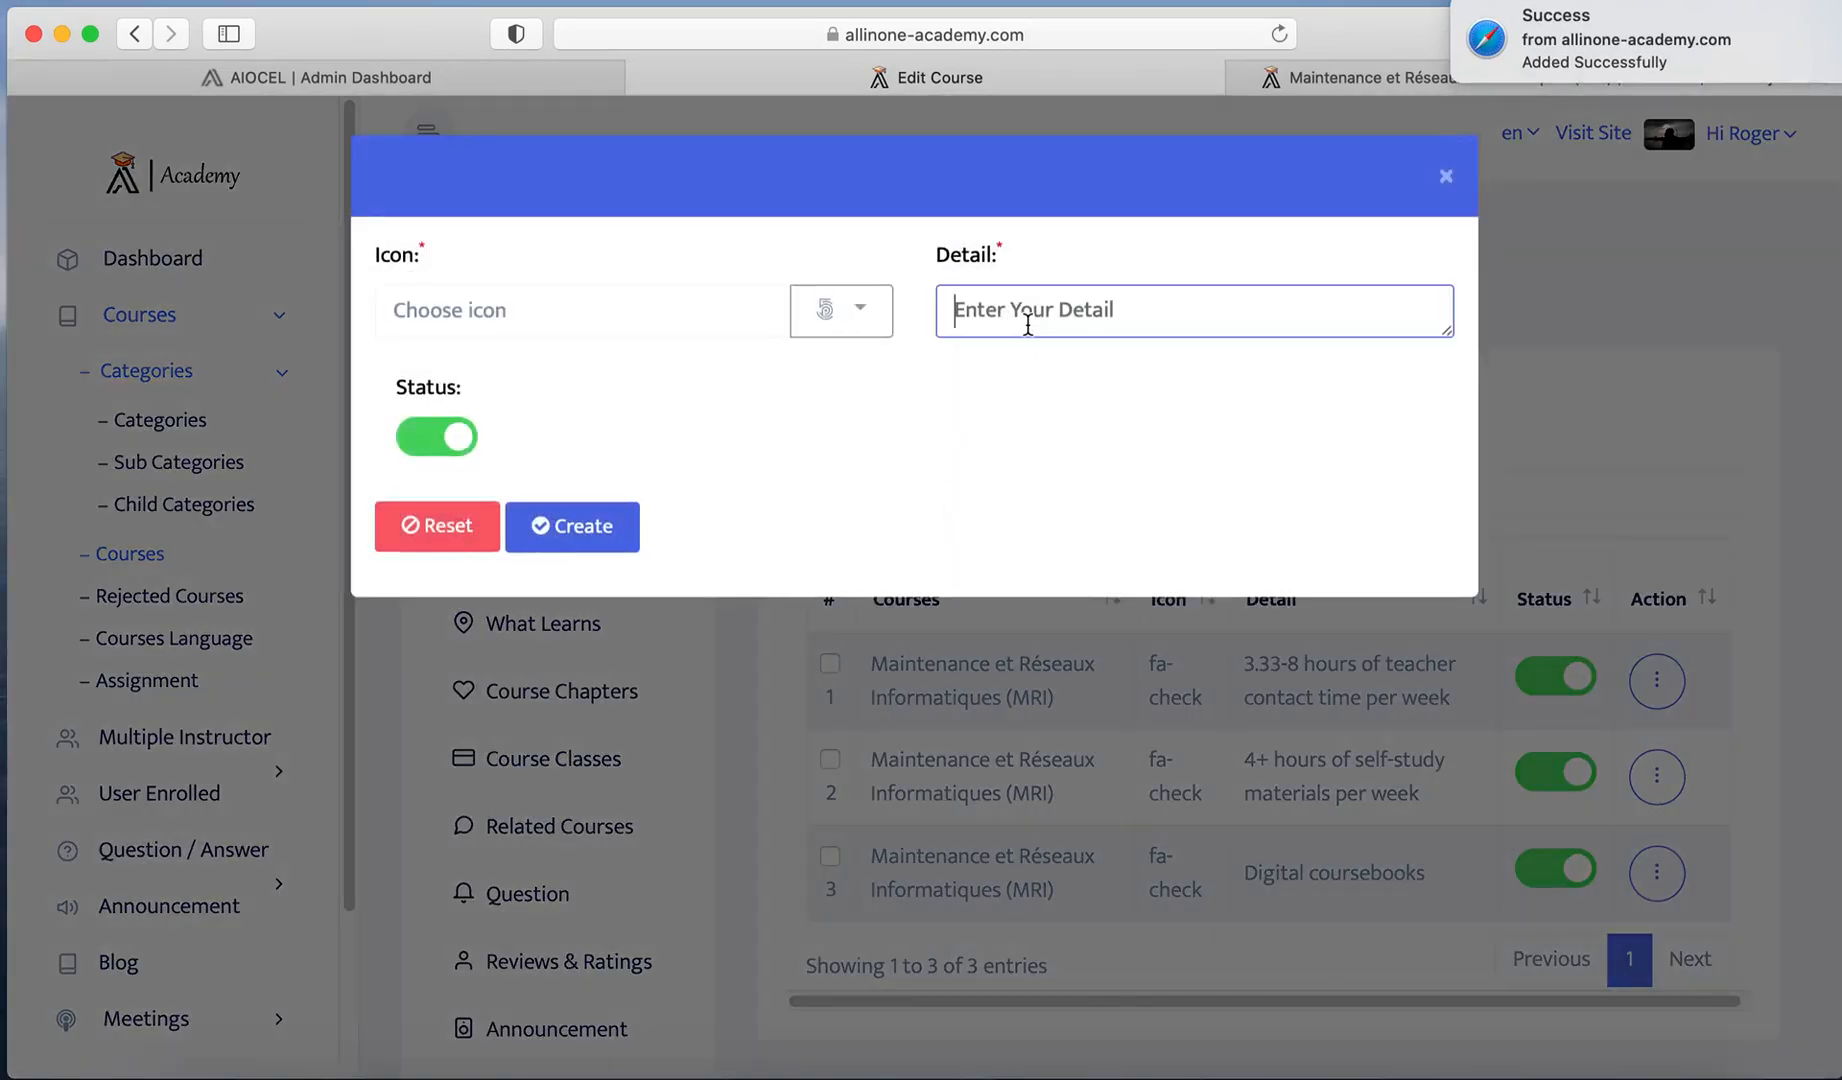
type("Private tutorials and academic support")
left_click(864, 316)
left_click(806, 440)
type("chec")
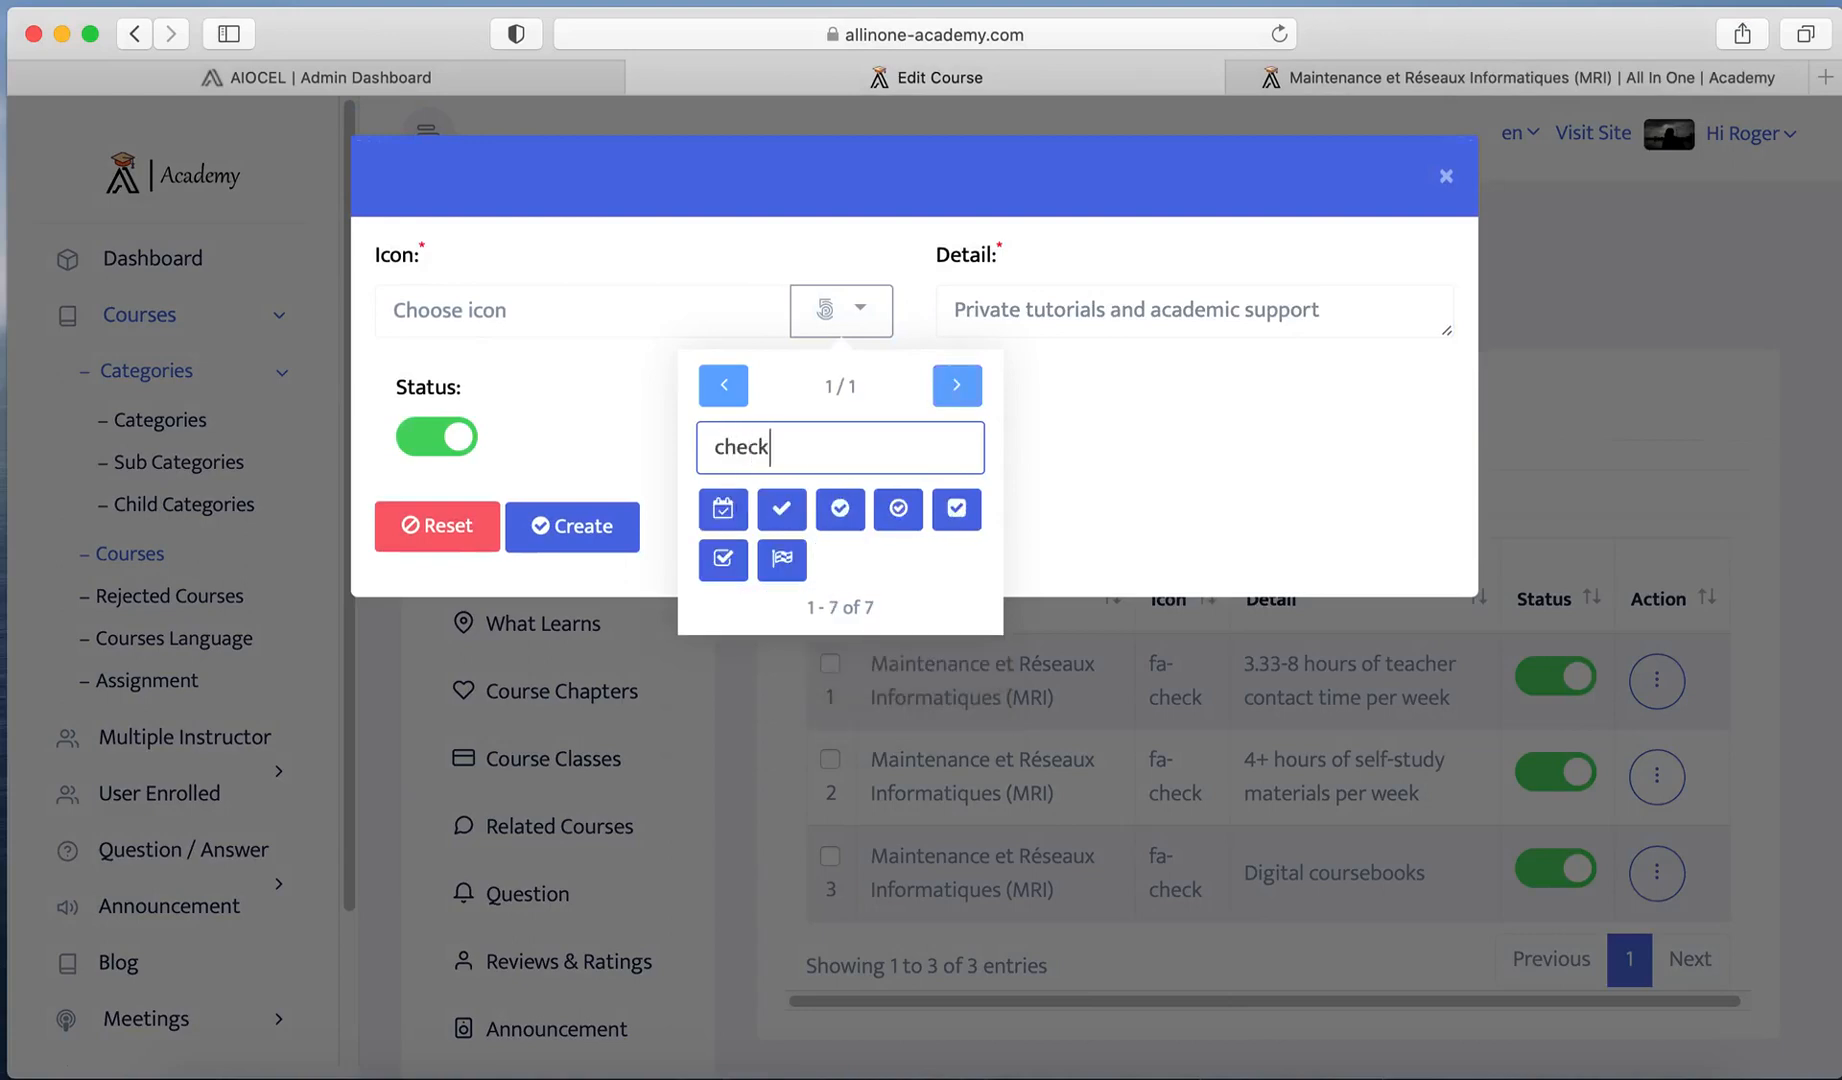
left_click(781, 508)
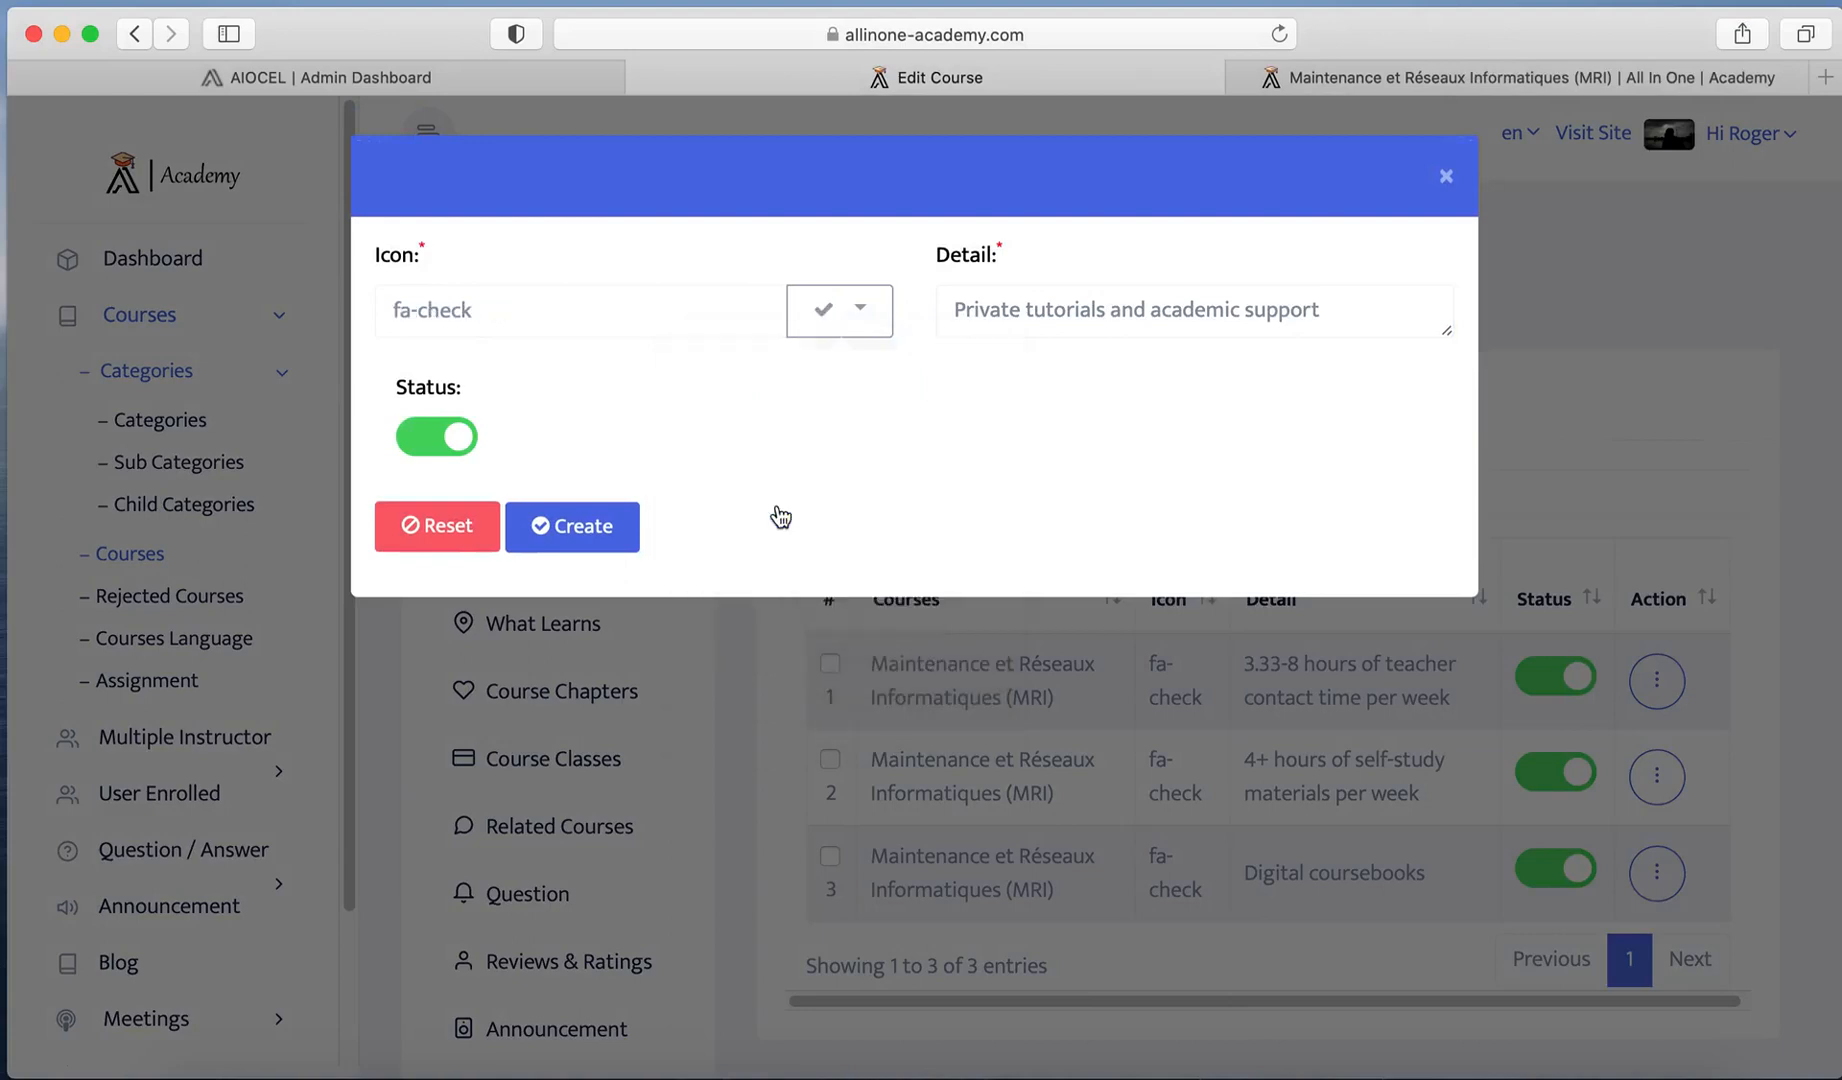
left_click(580, 546)
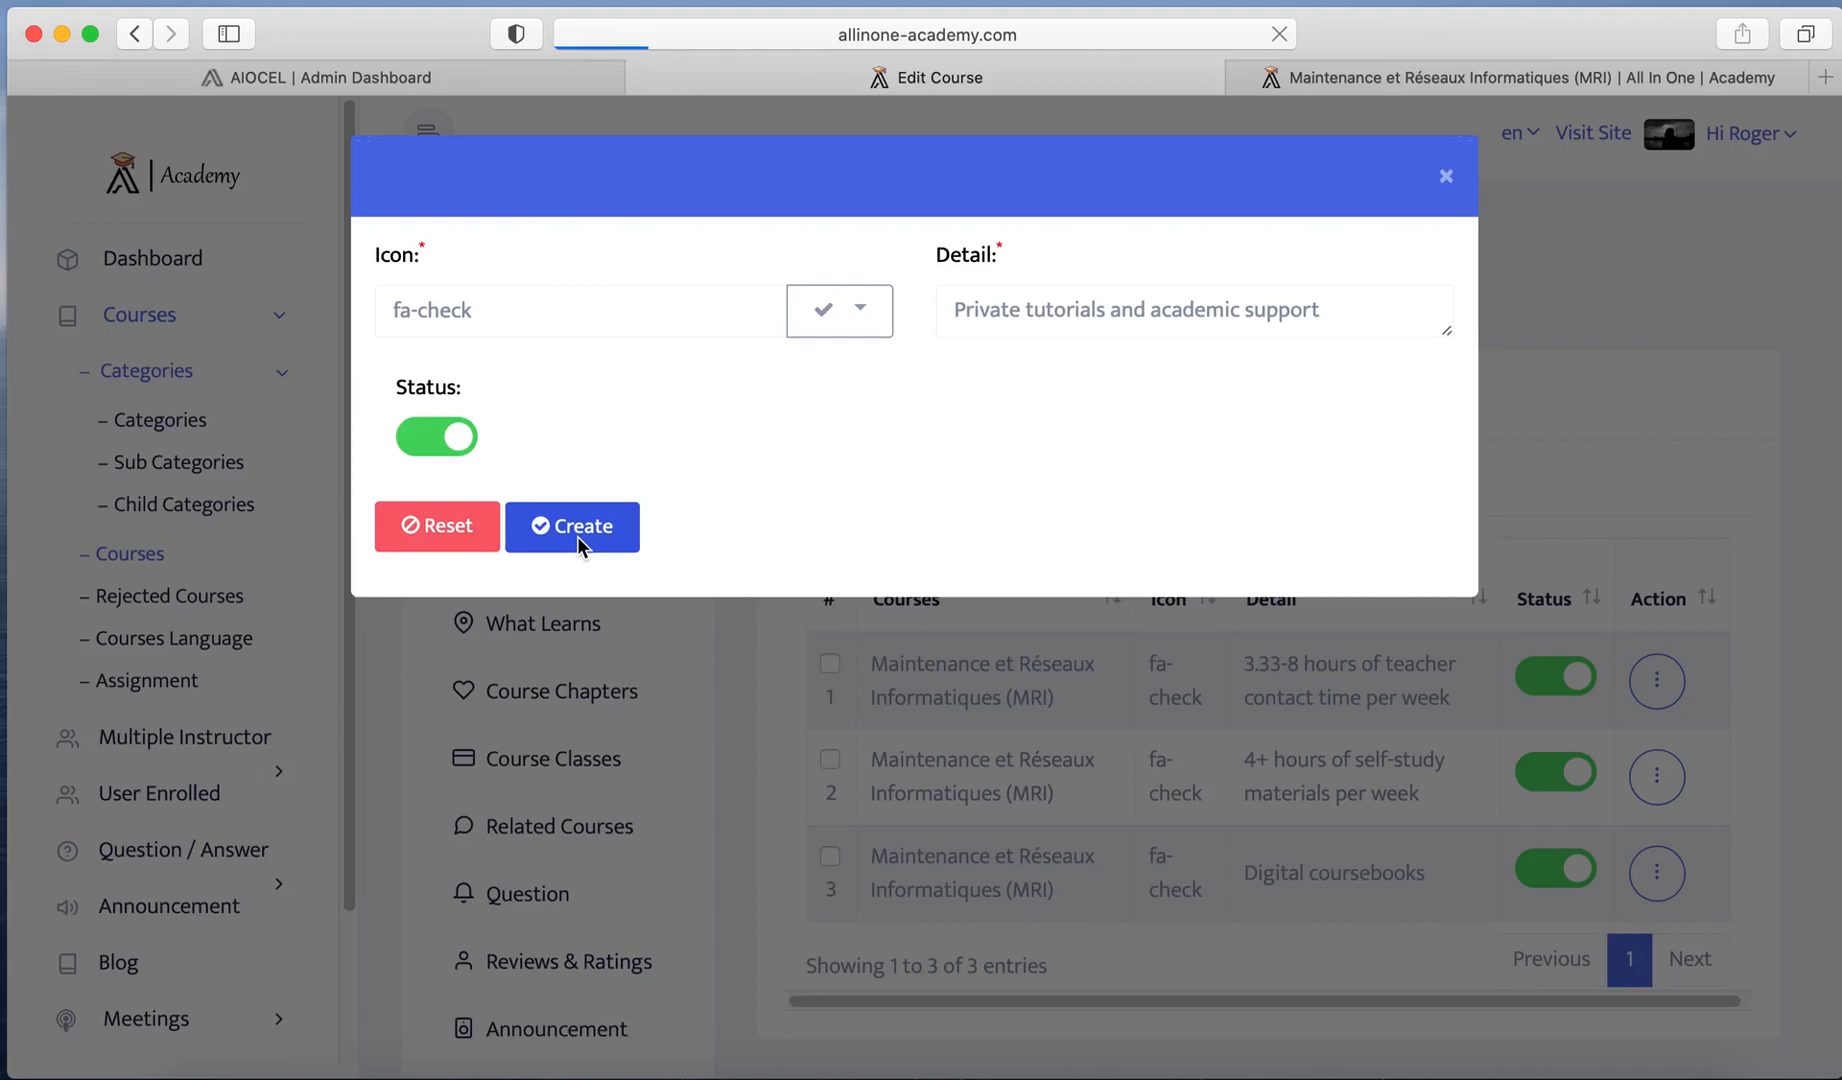
Step: Switch to Word, copy "Learner Dashboard System" from the Course include list and return to Safari
key("super+Tab")
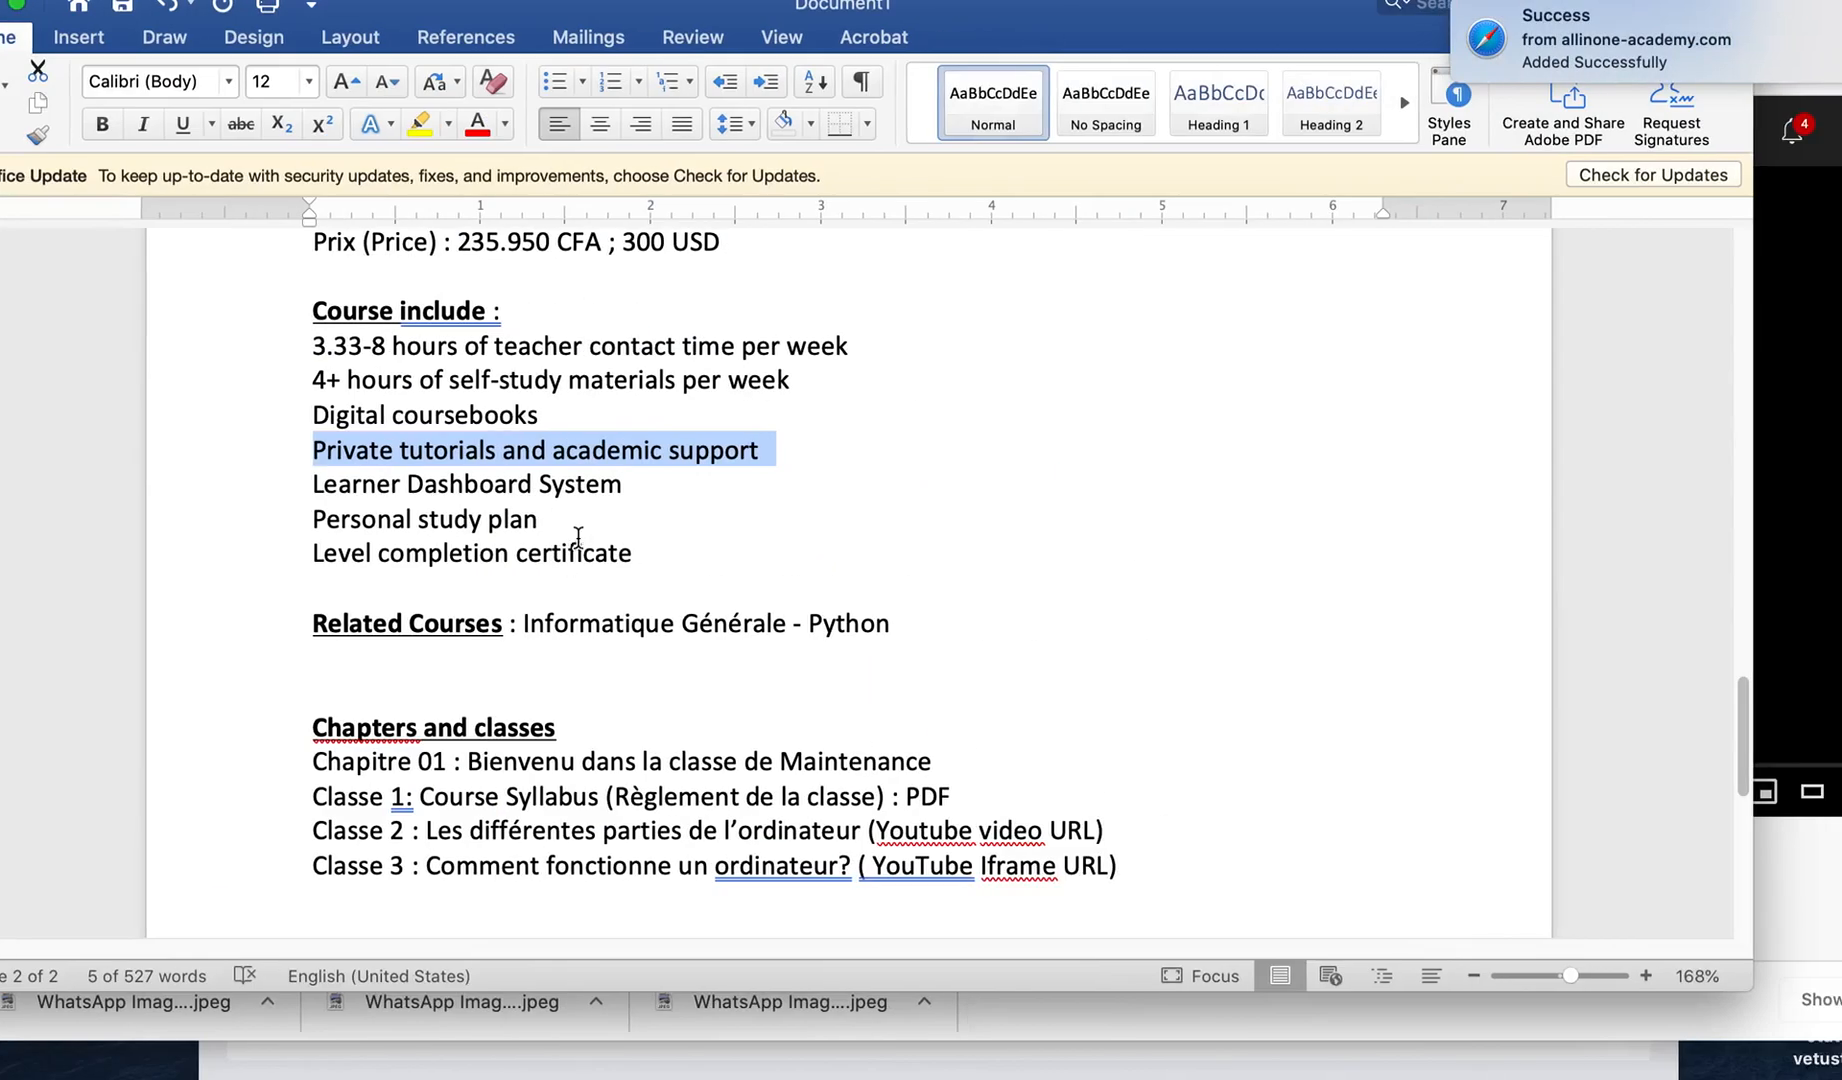
left_click_drag(316, 483, 615, 488)
key("super+c")
key("super+Tab")
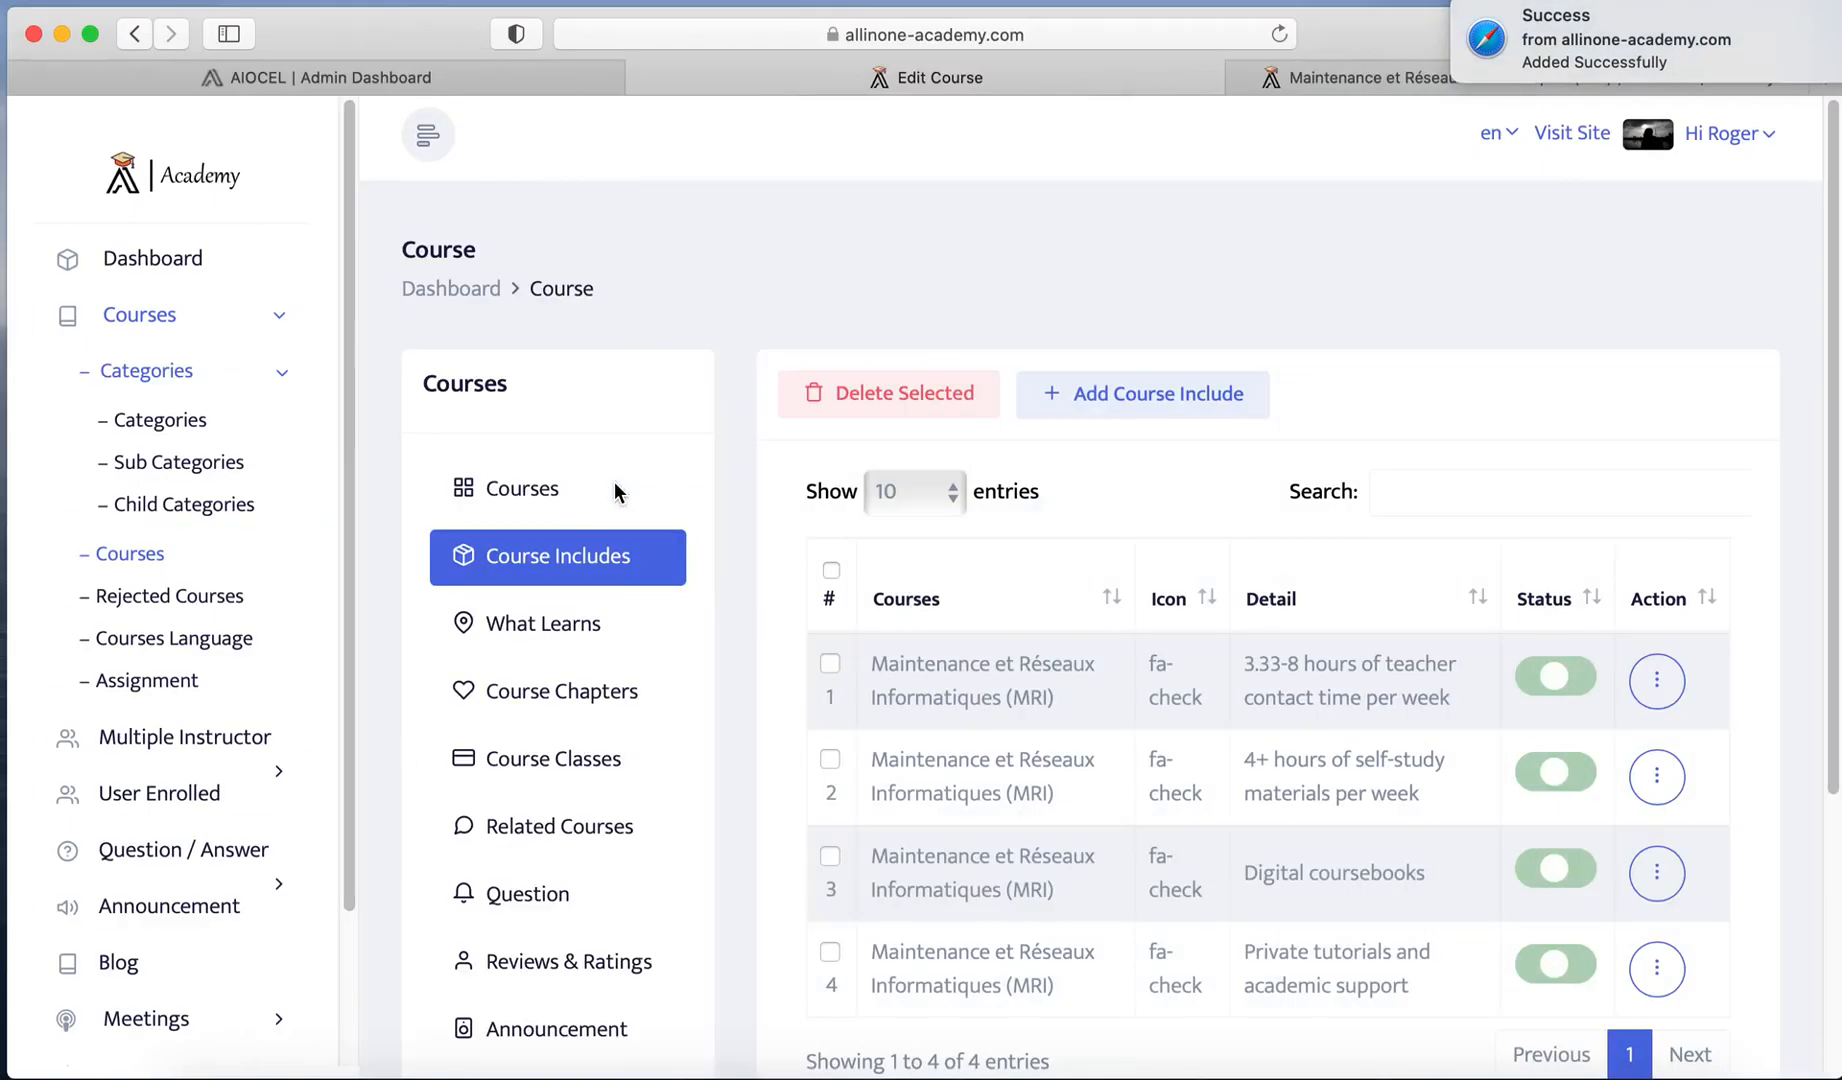
Step: Create a course include with the copied "Learner Dashboard System" as its detail and the fa-check icon
left_click(1089, 384)
left_click(1003, 308)
key("super+v")
left_click(853, 323)
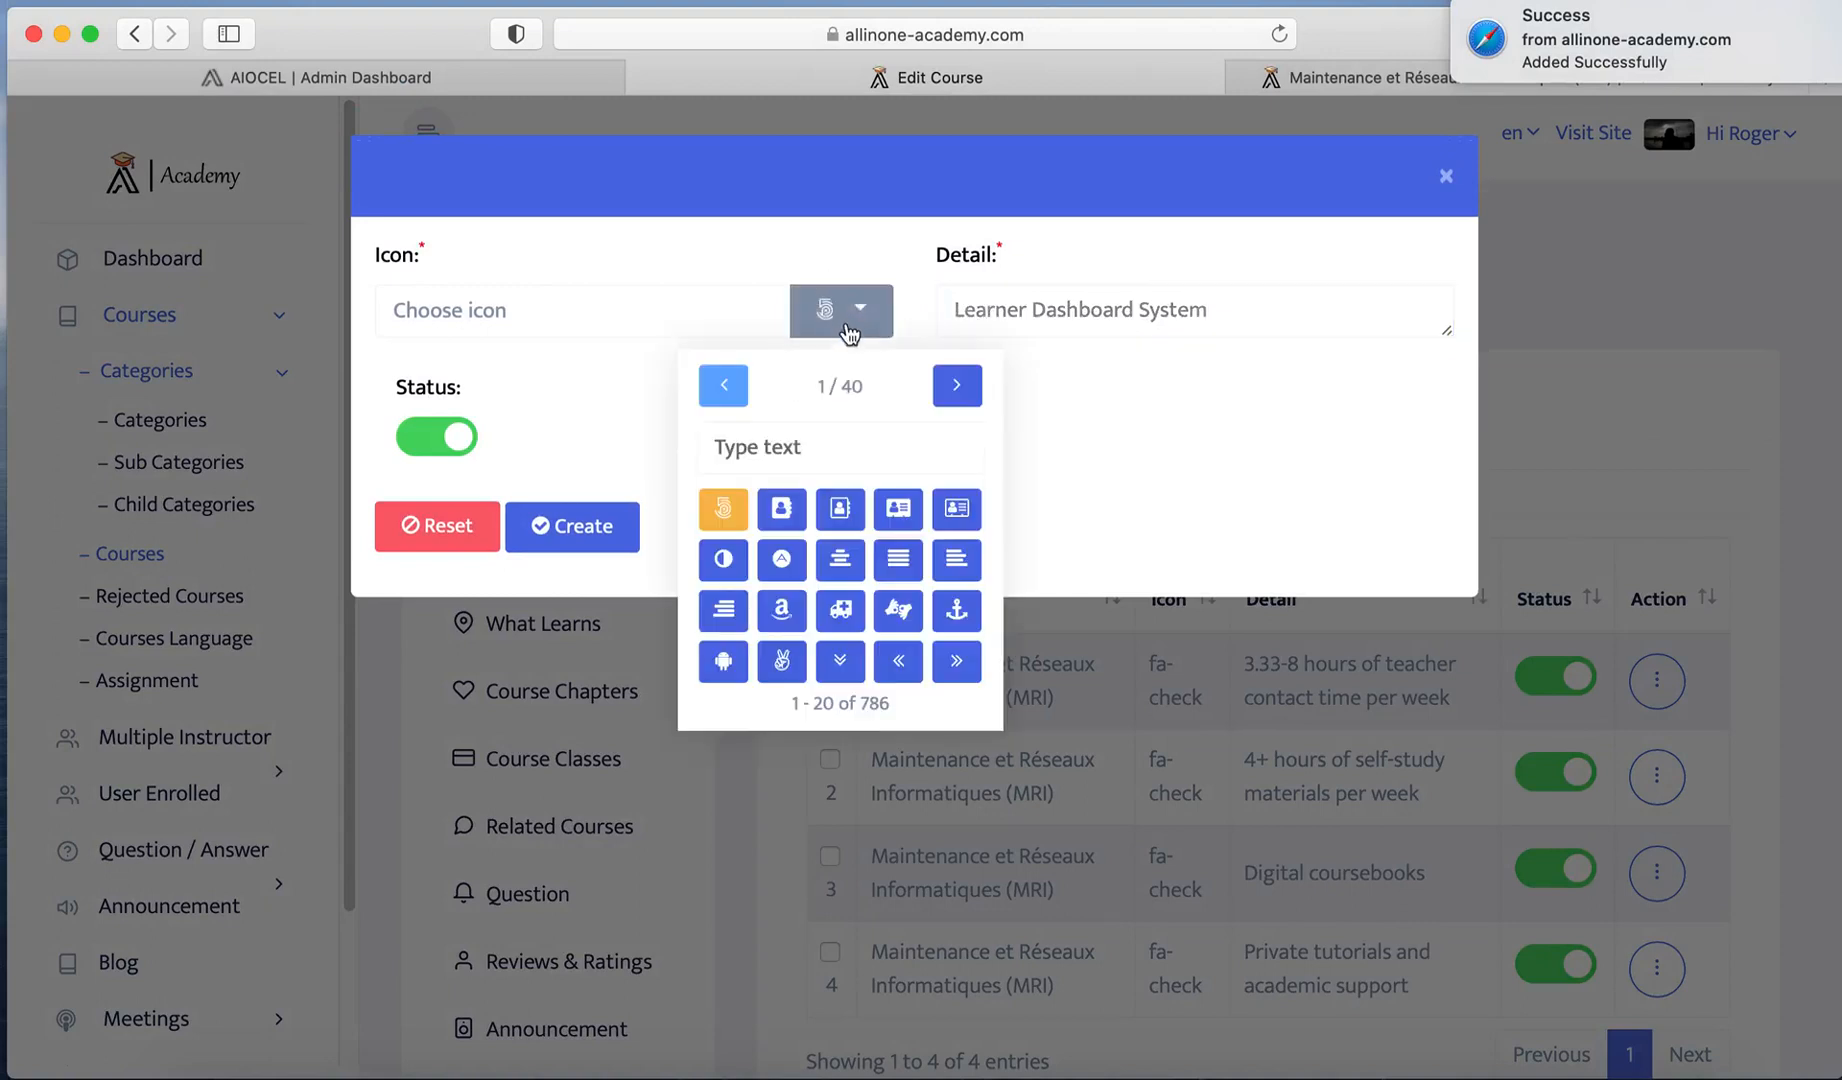
left_click(719, 447)
type("check")
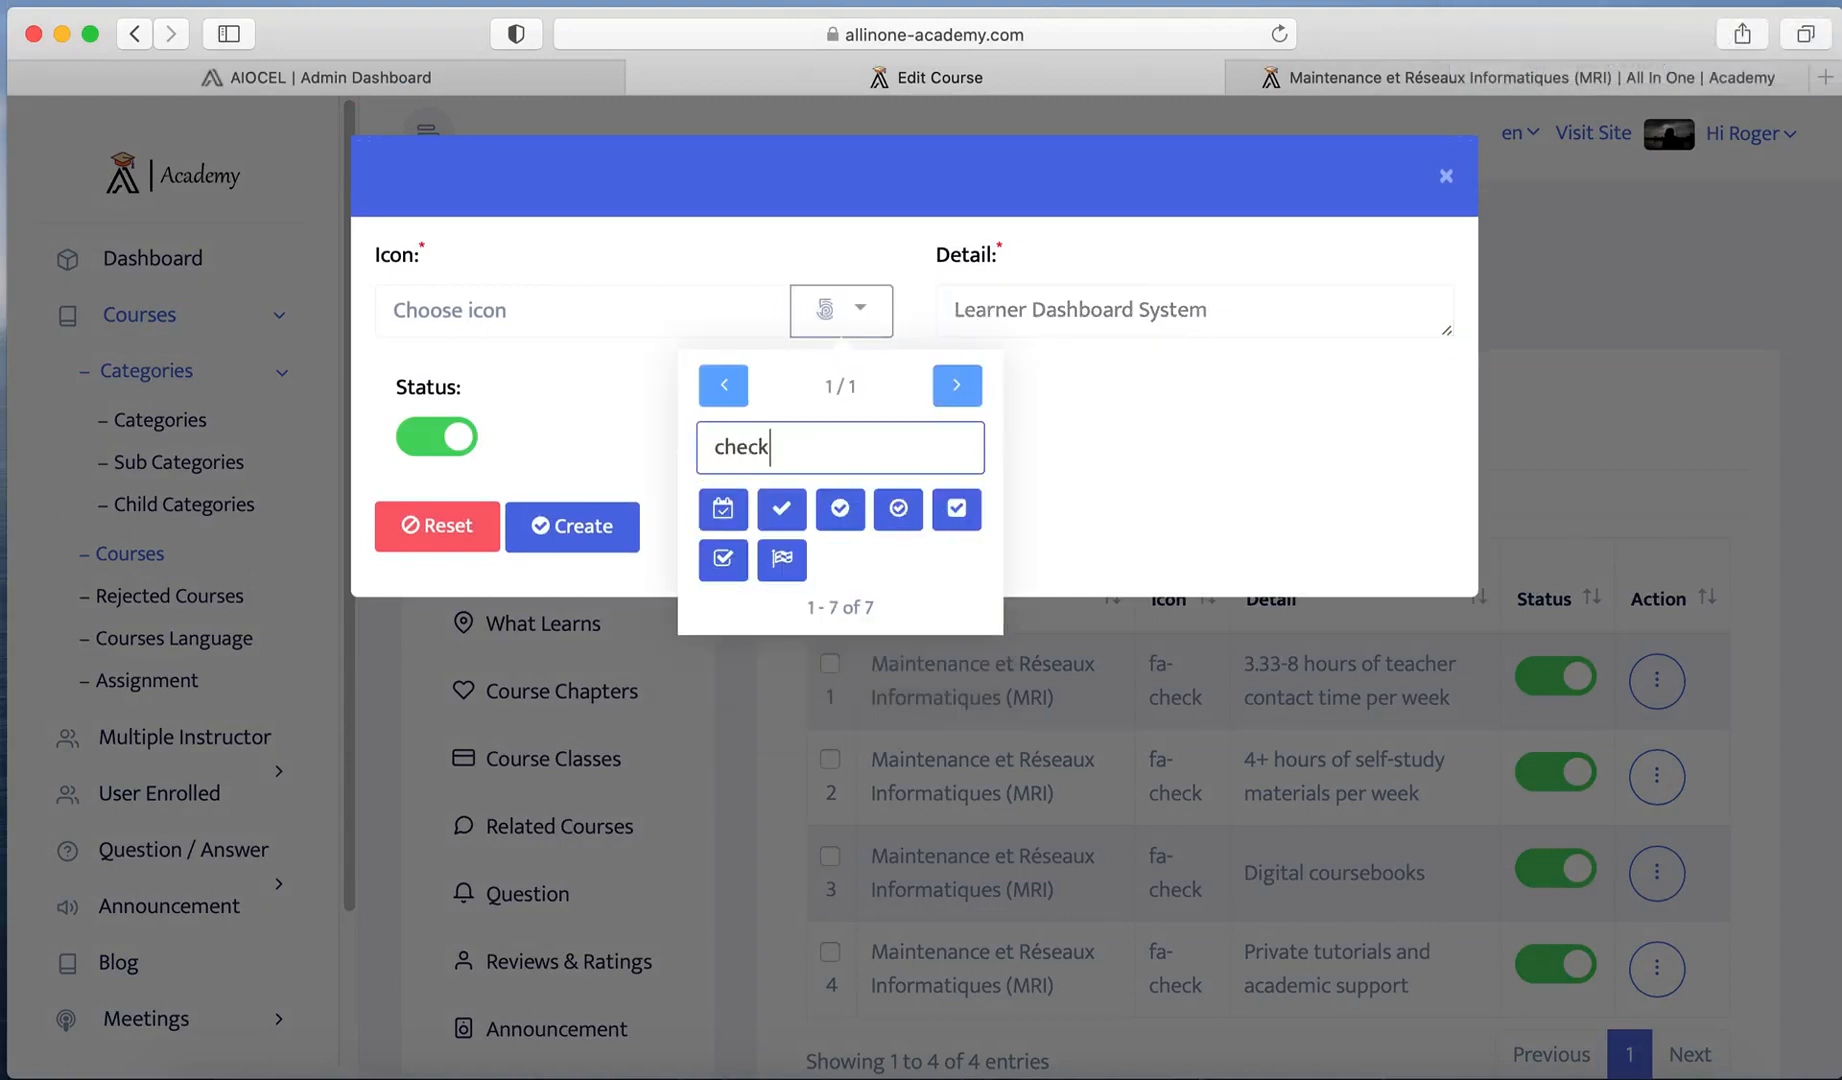
left_click(782, 506)
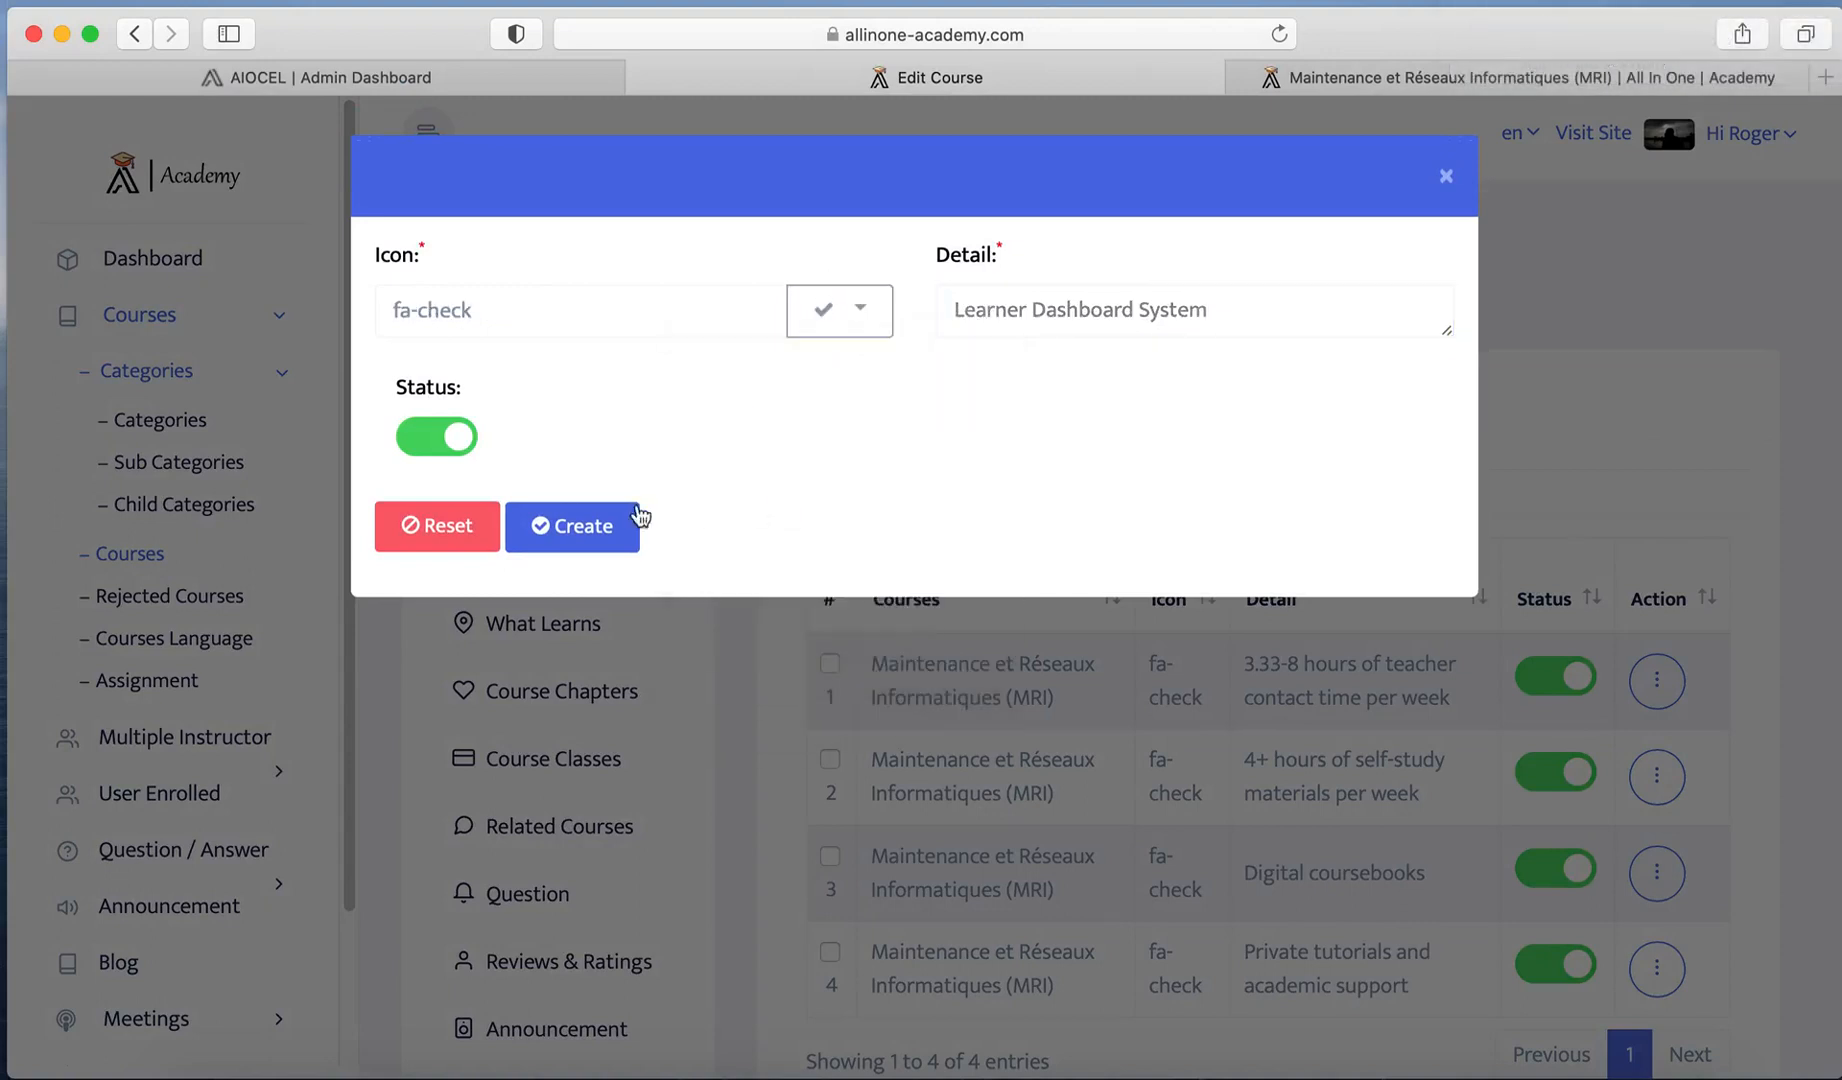
left_click(586, 530)
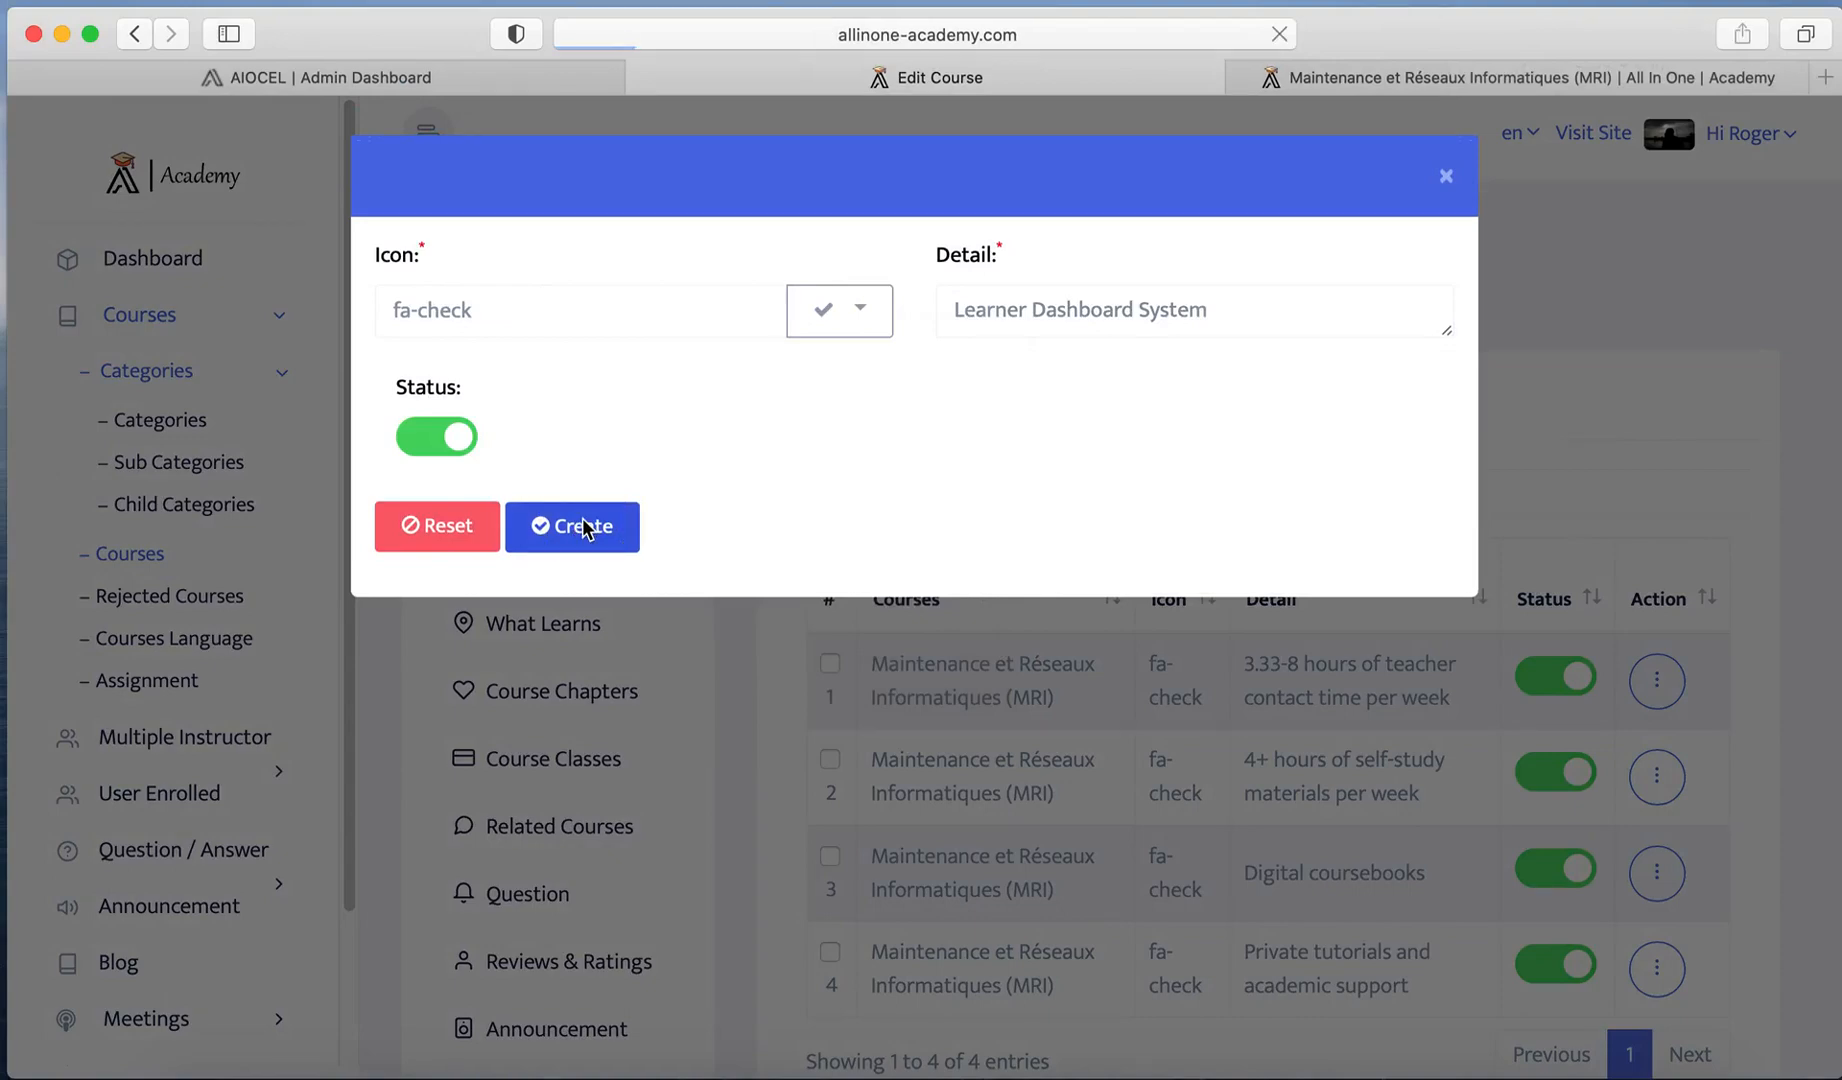
Step: Switch to Word, copy "Personal study plan" from the Course include list and return to Safari
key("ctrl+Right")
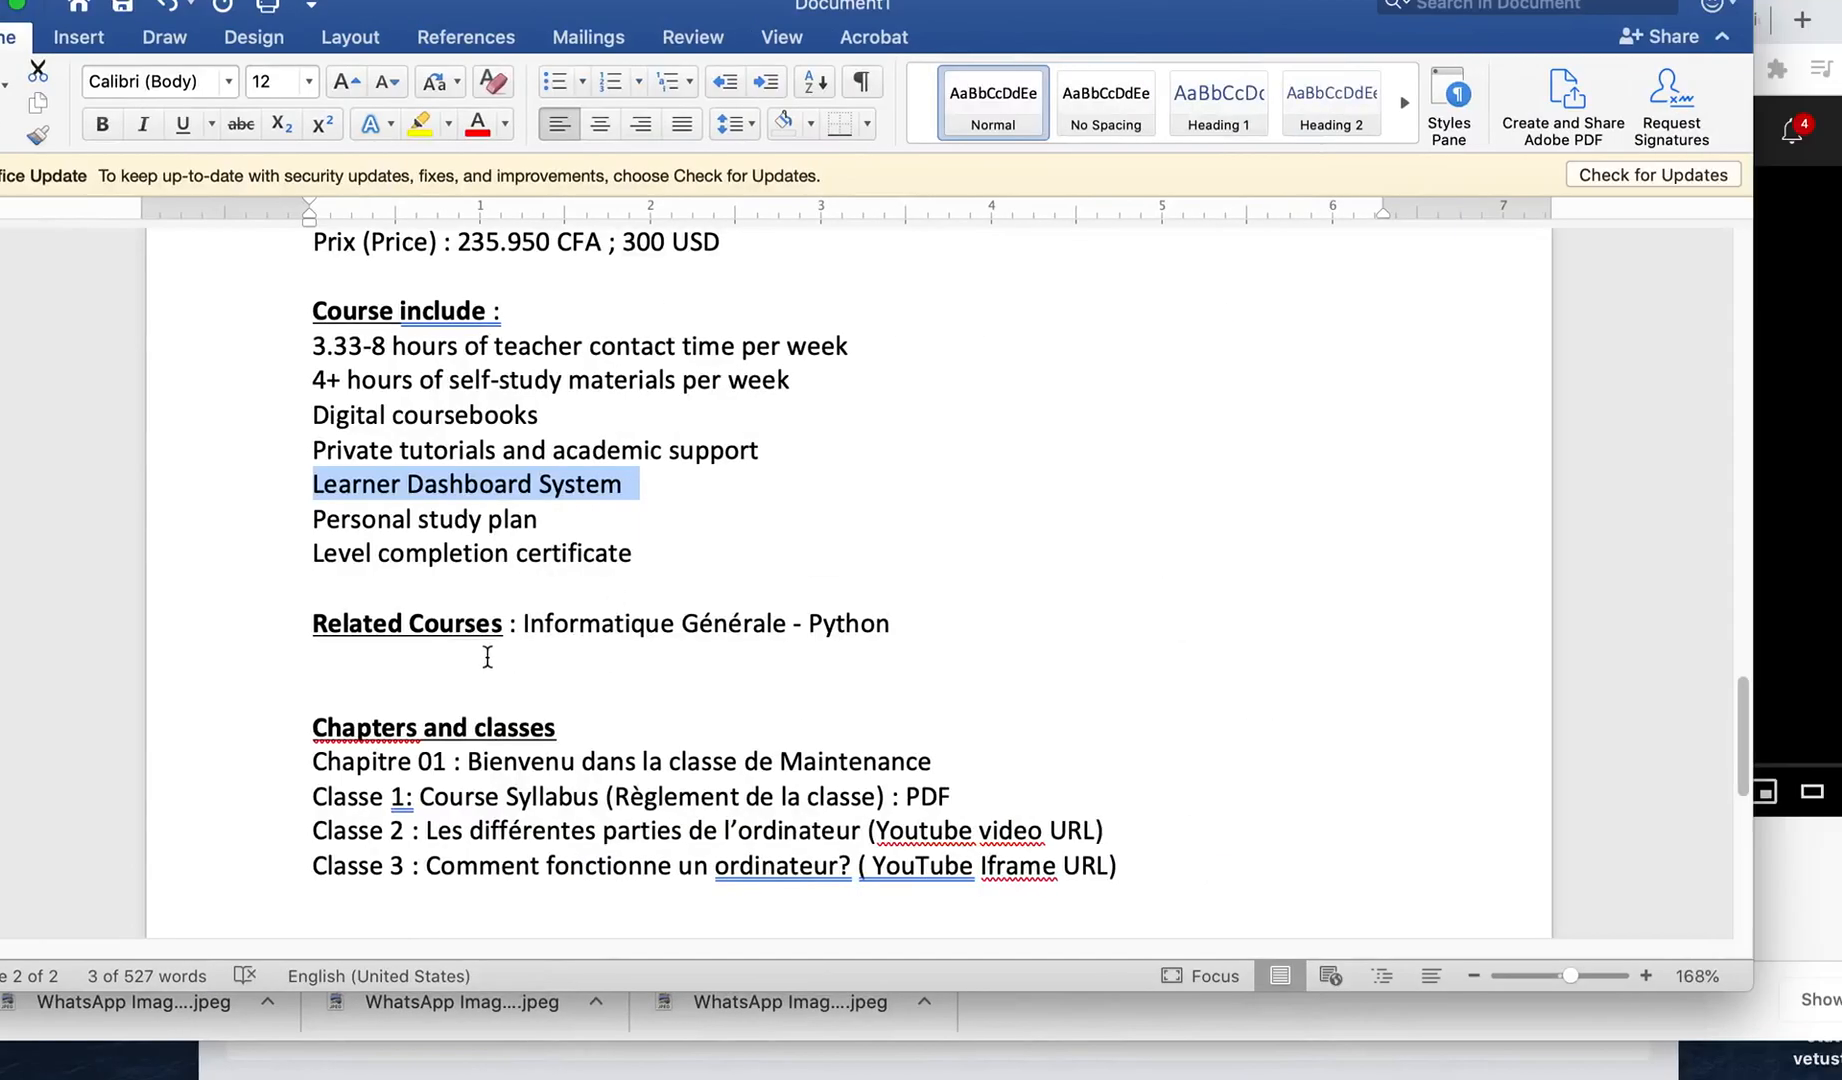
left_click_drag(316, 520, 541, 518)
key("super+c")
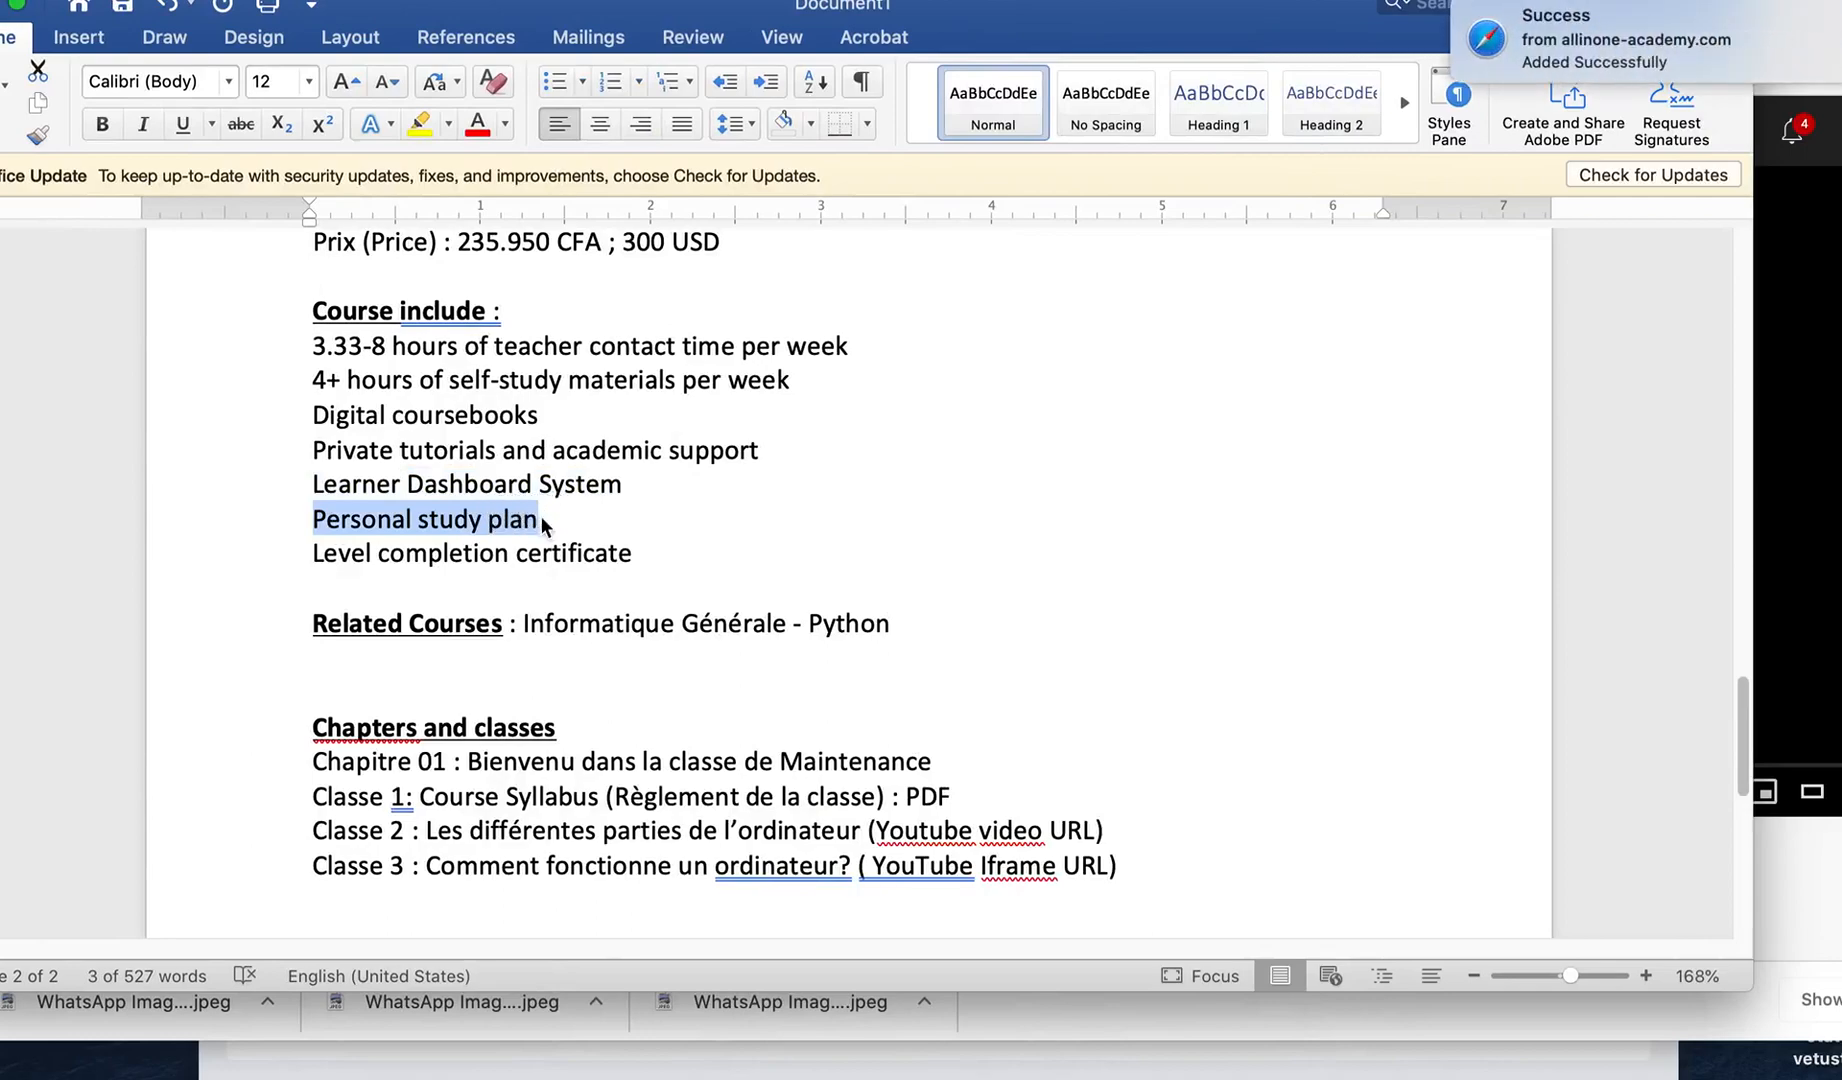
key("ctrl+Left")
Step: Create a course include with the copied "Personal study plan" as its detail and the fa-check icon
left_click(1104, 410)
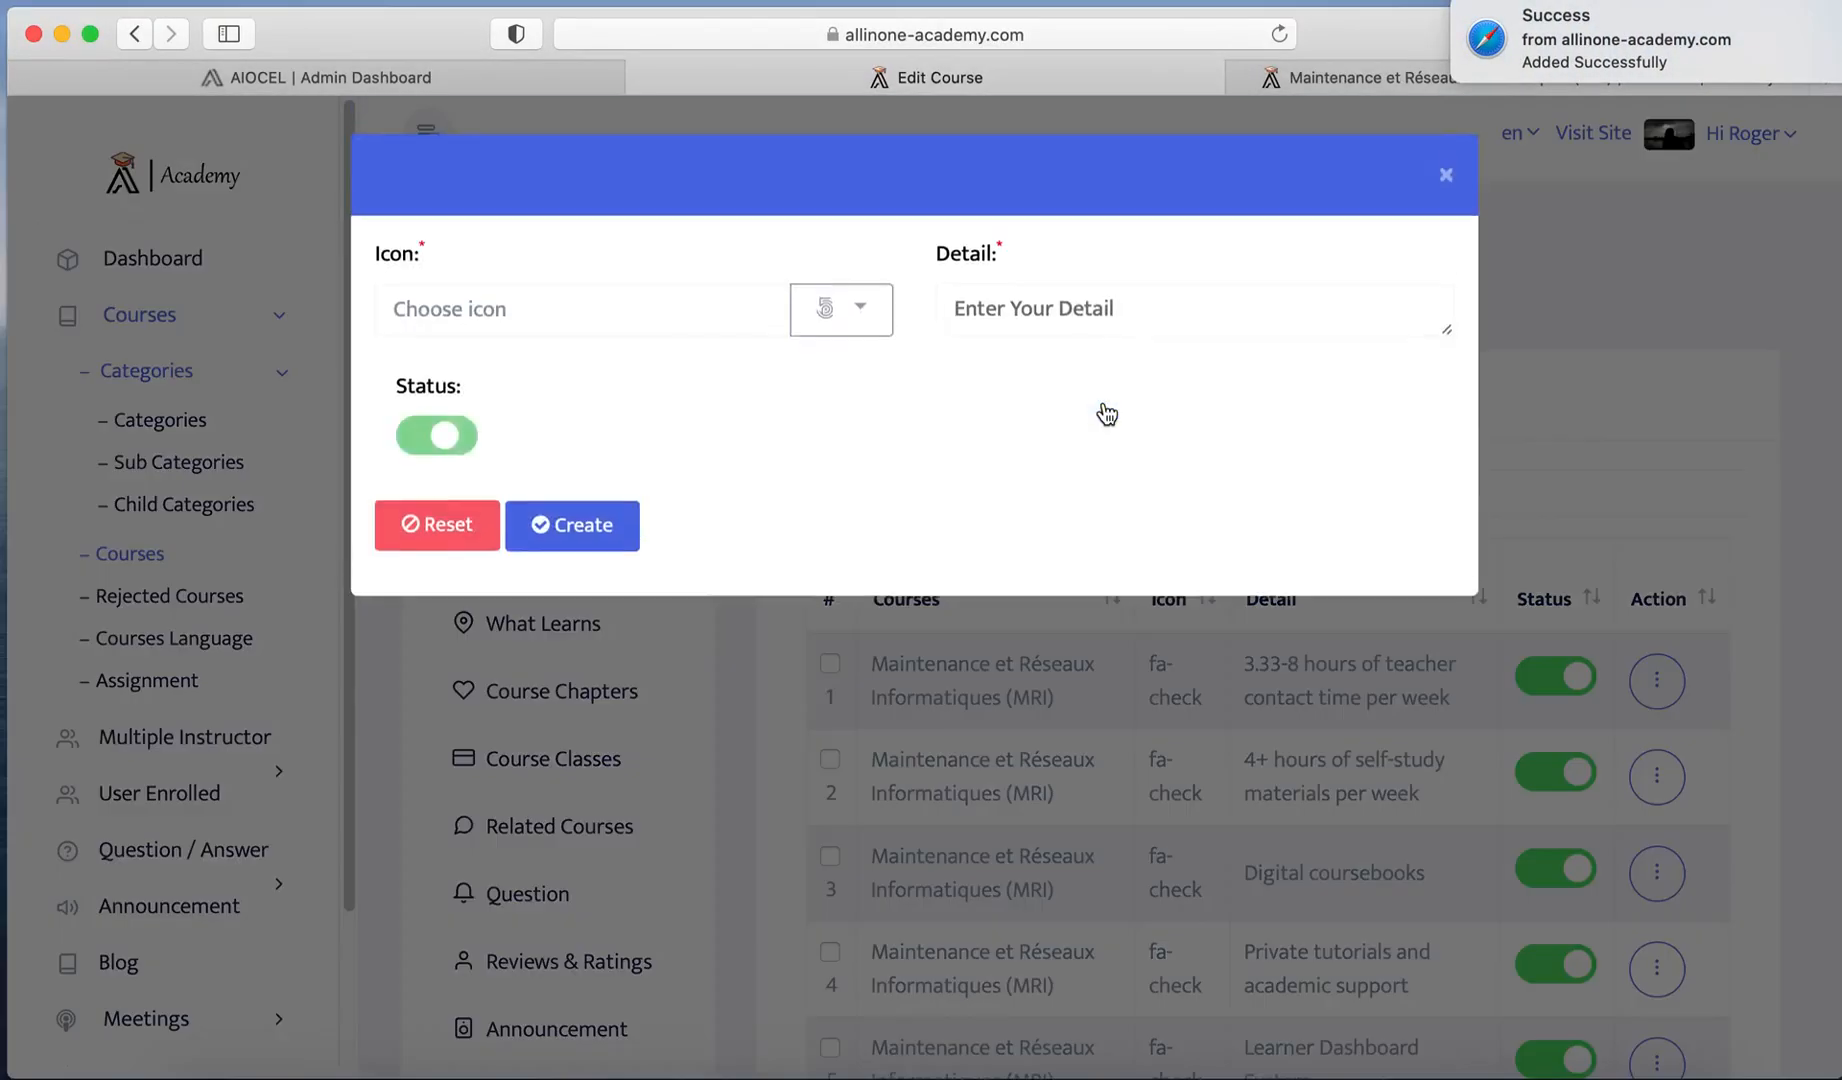
left_click(1030, 290)
key("super+v")
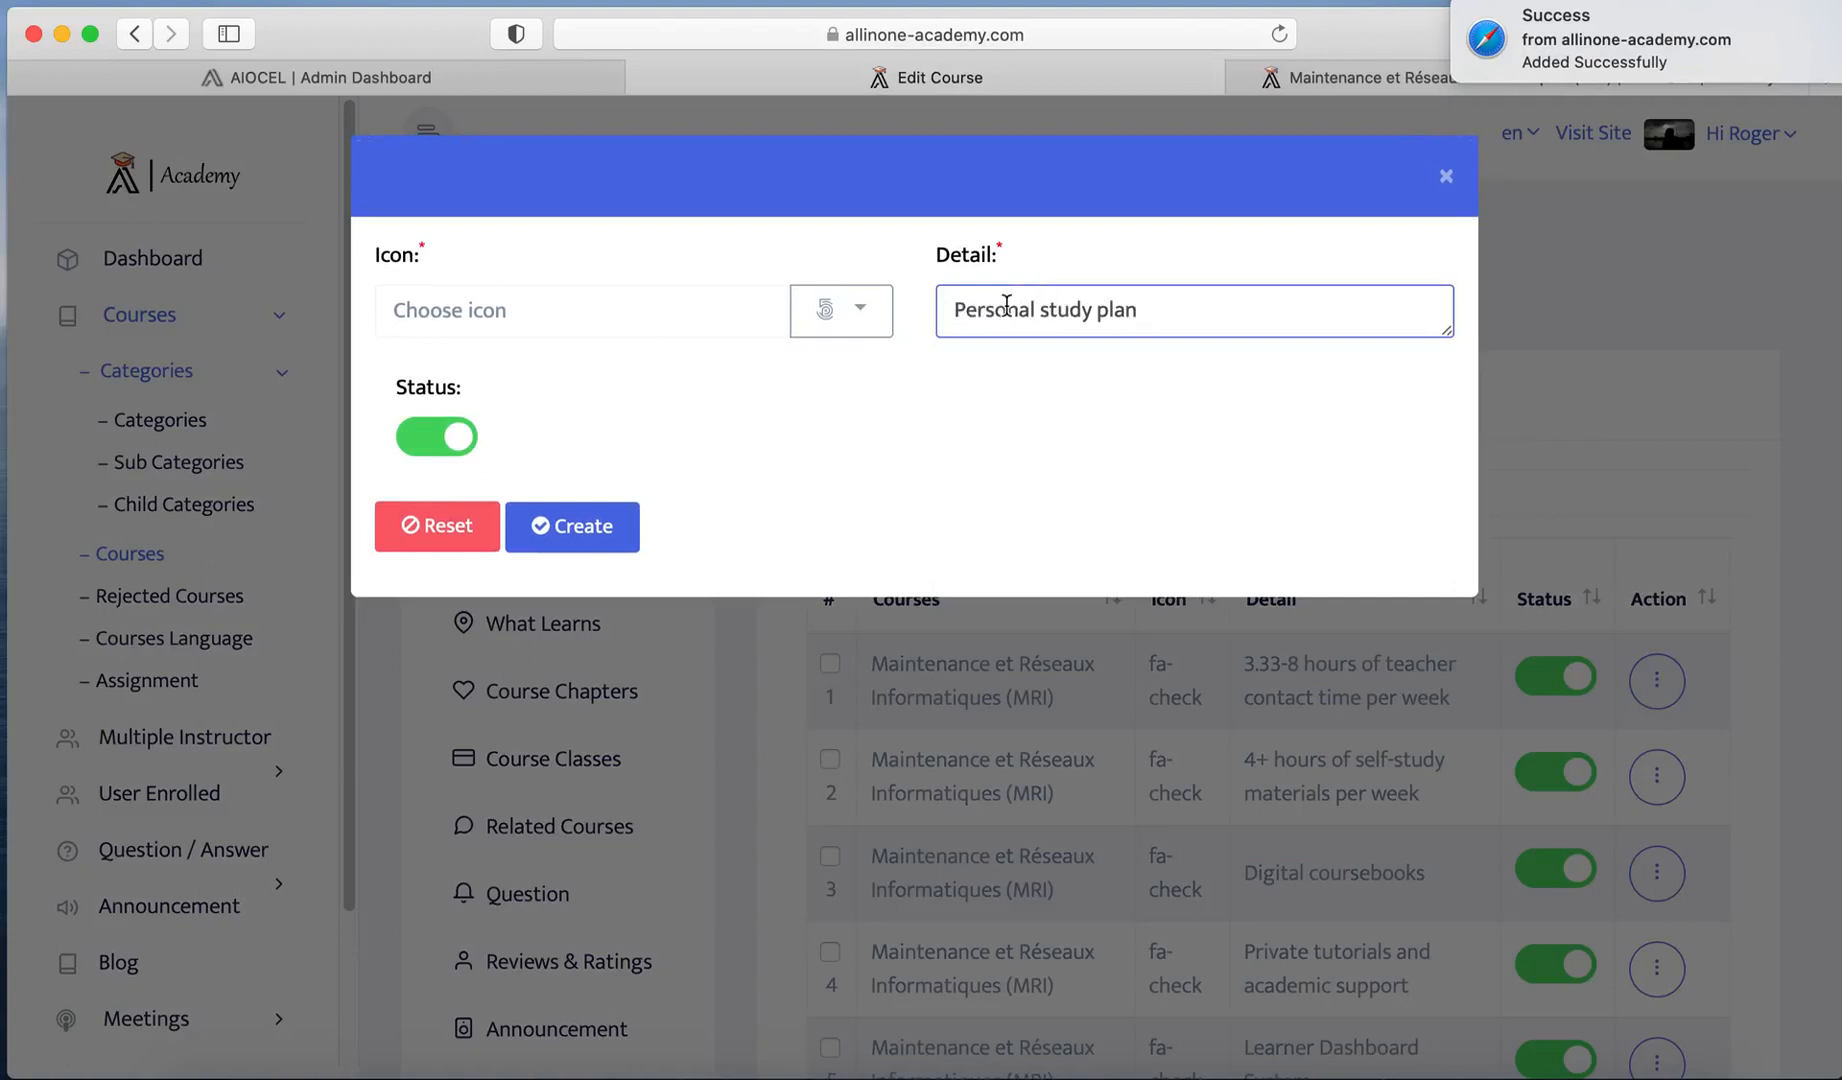
left_click(850, 322)
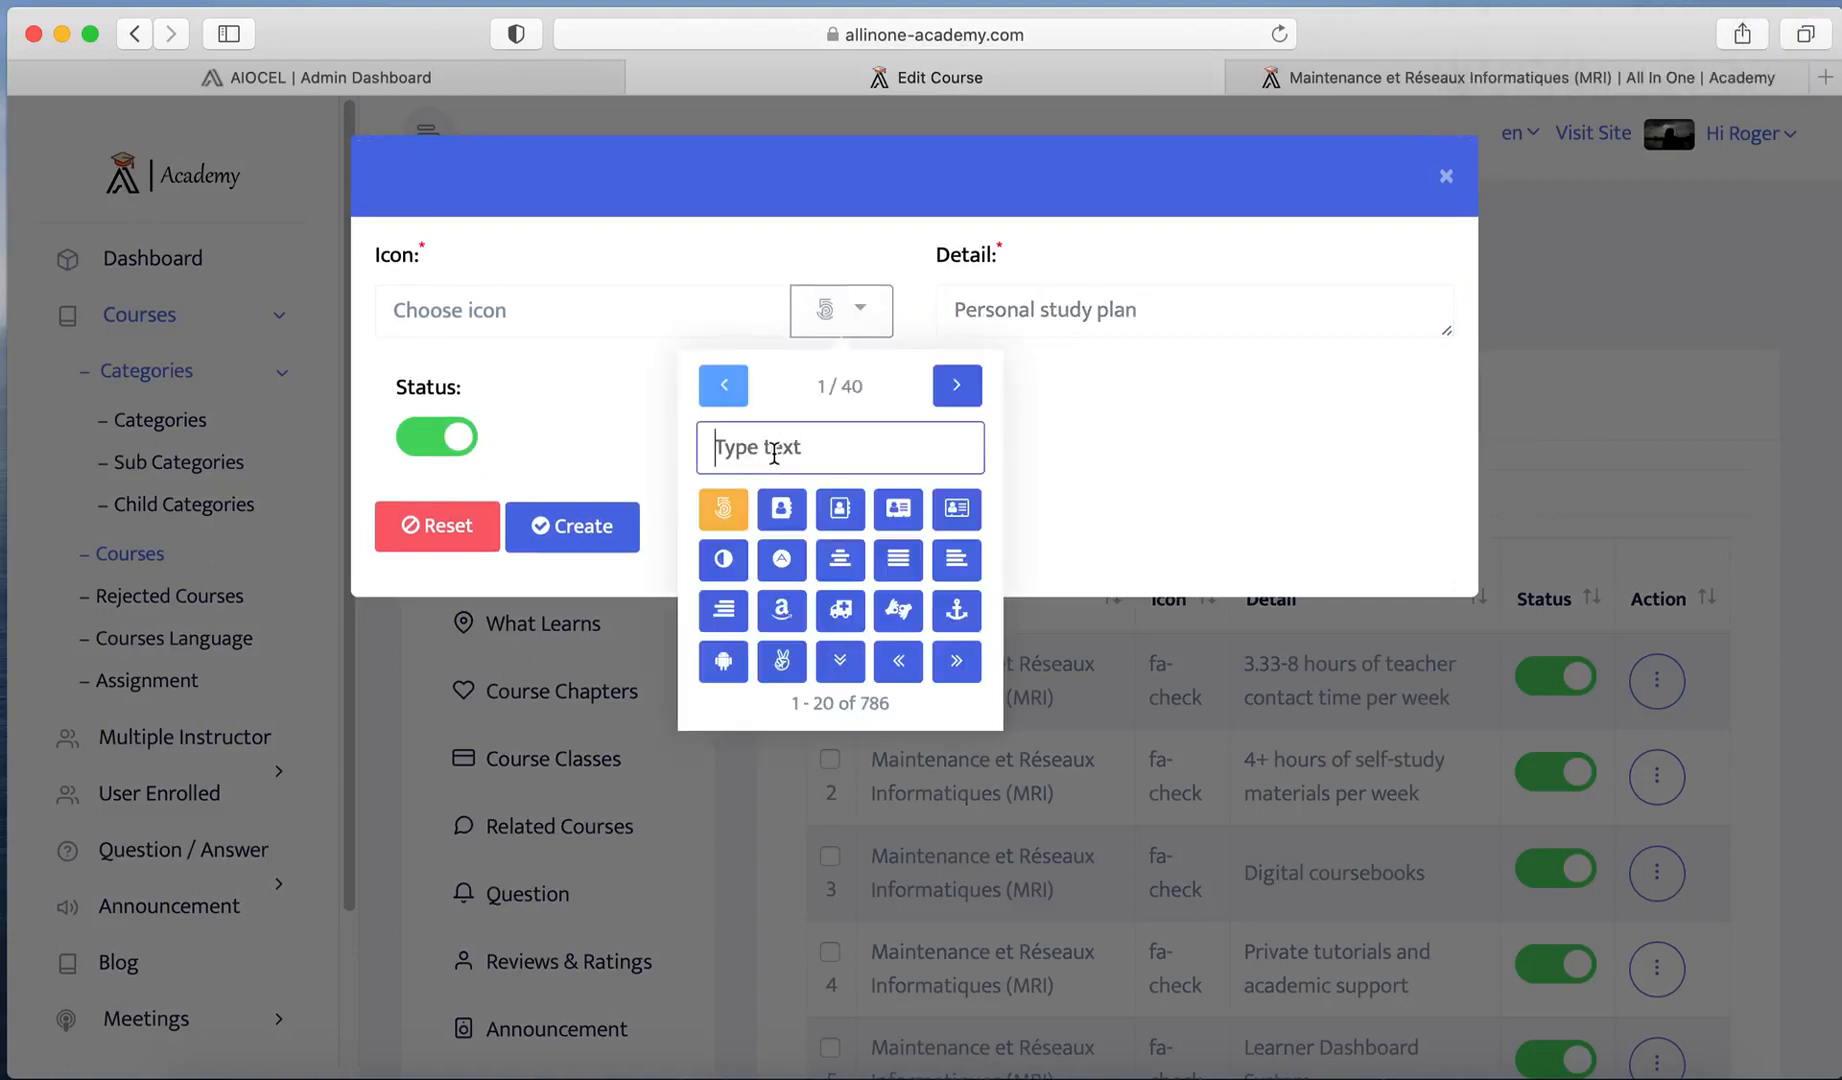
type("check")
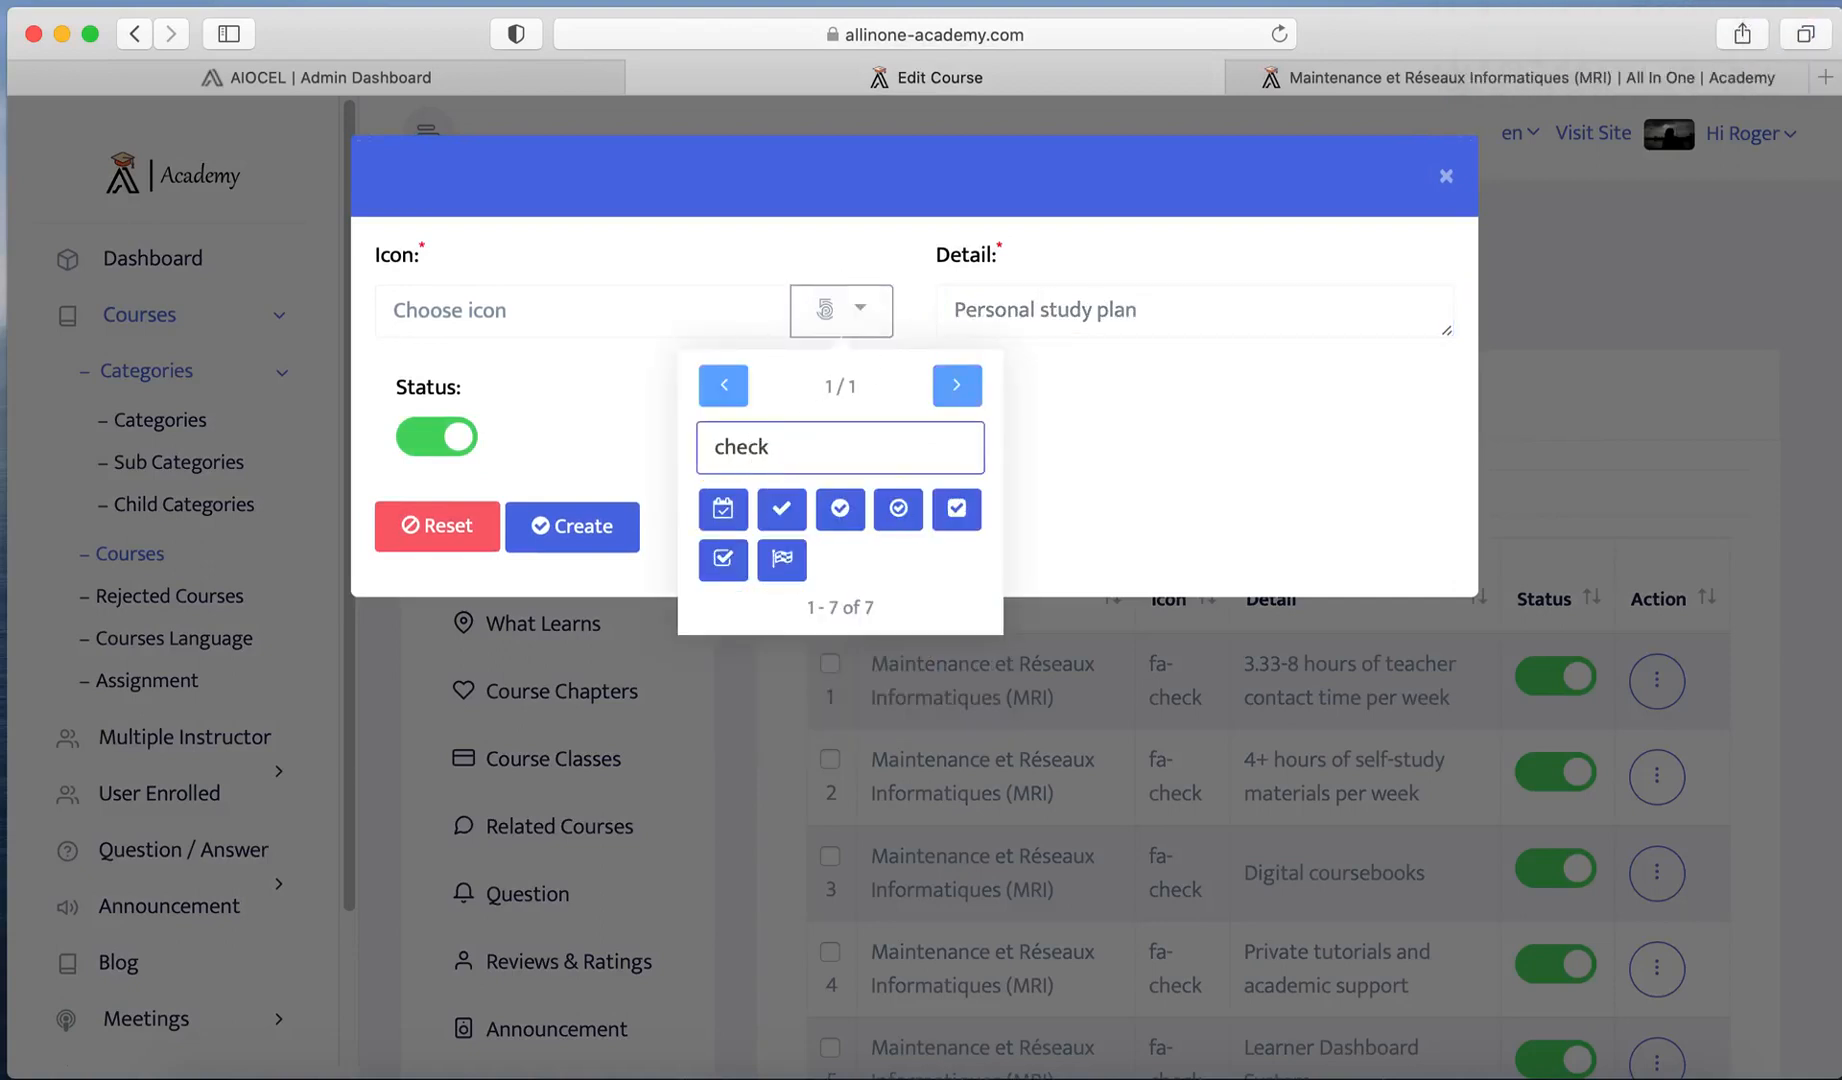
left_click(782, 508)
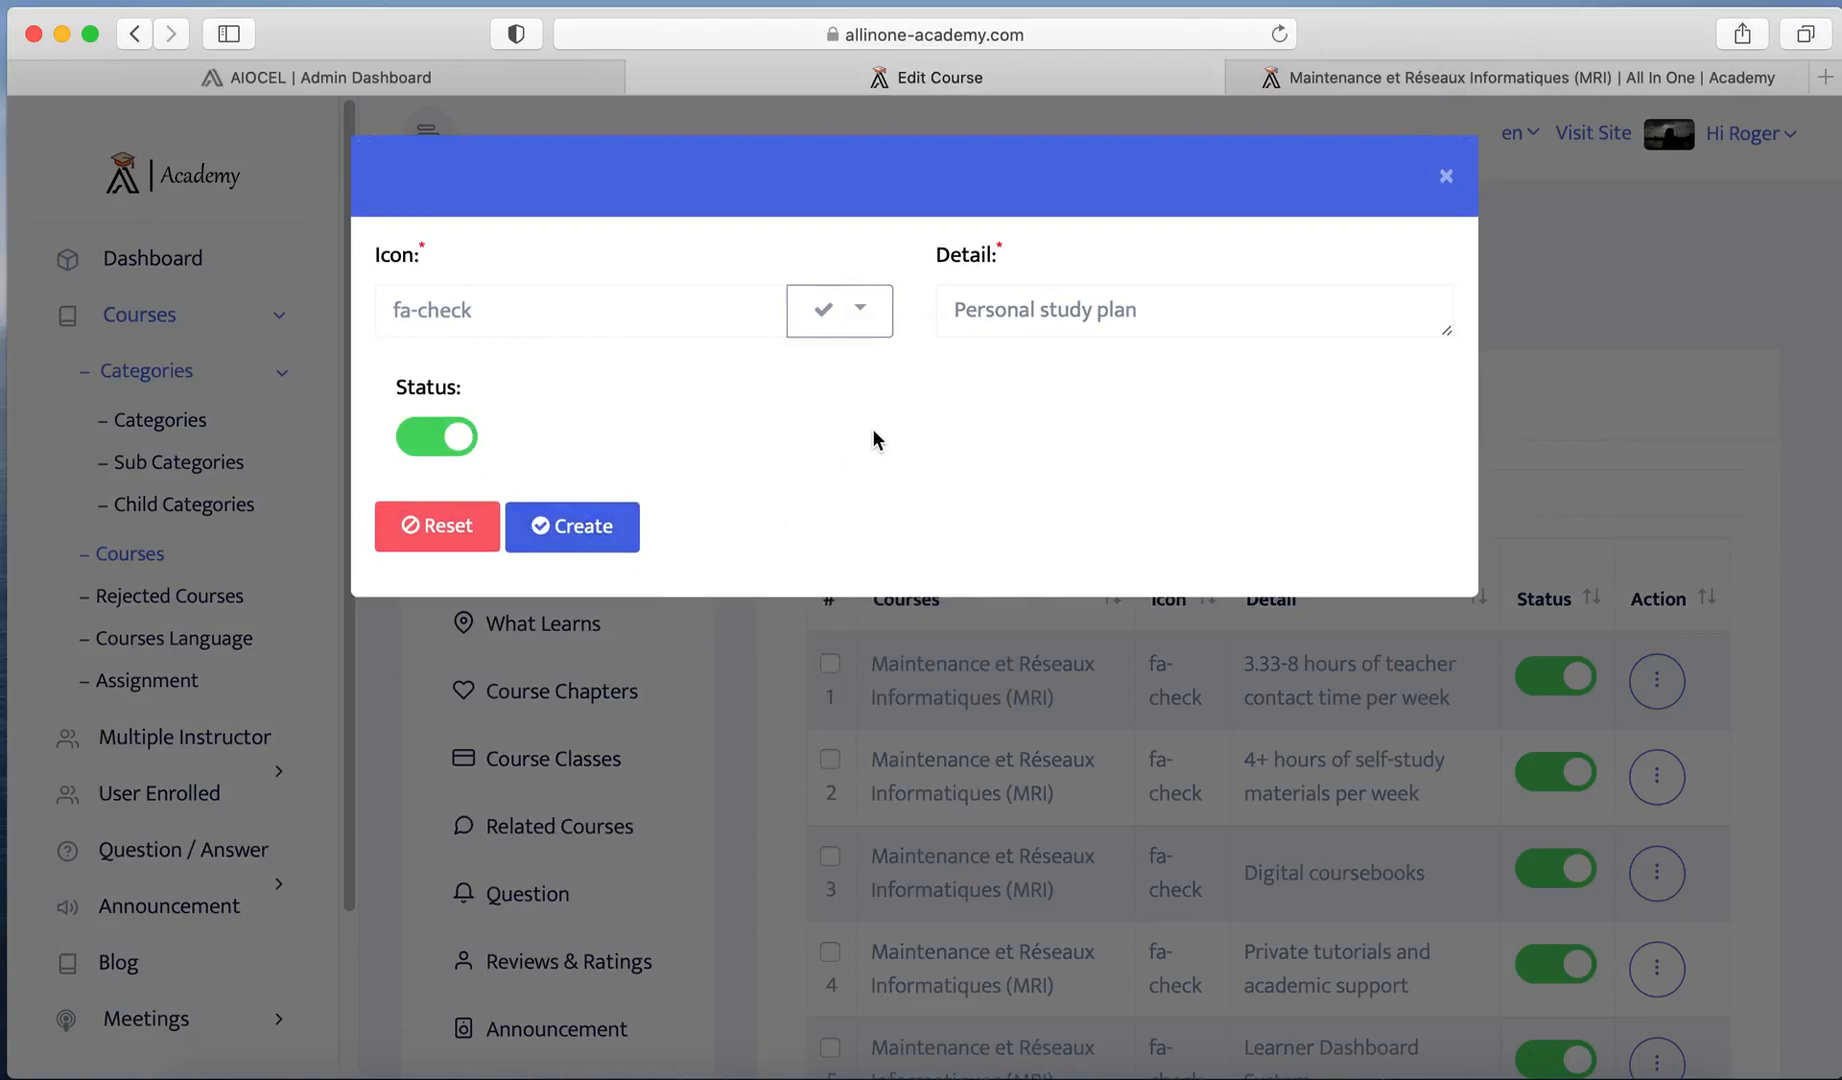
left_click(584, 517)
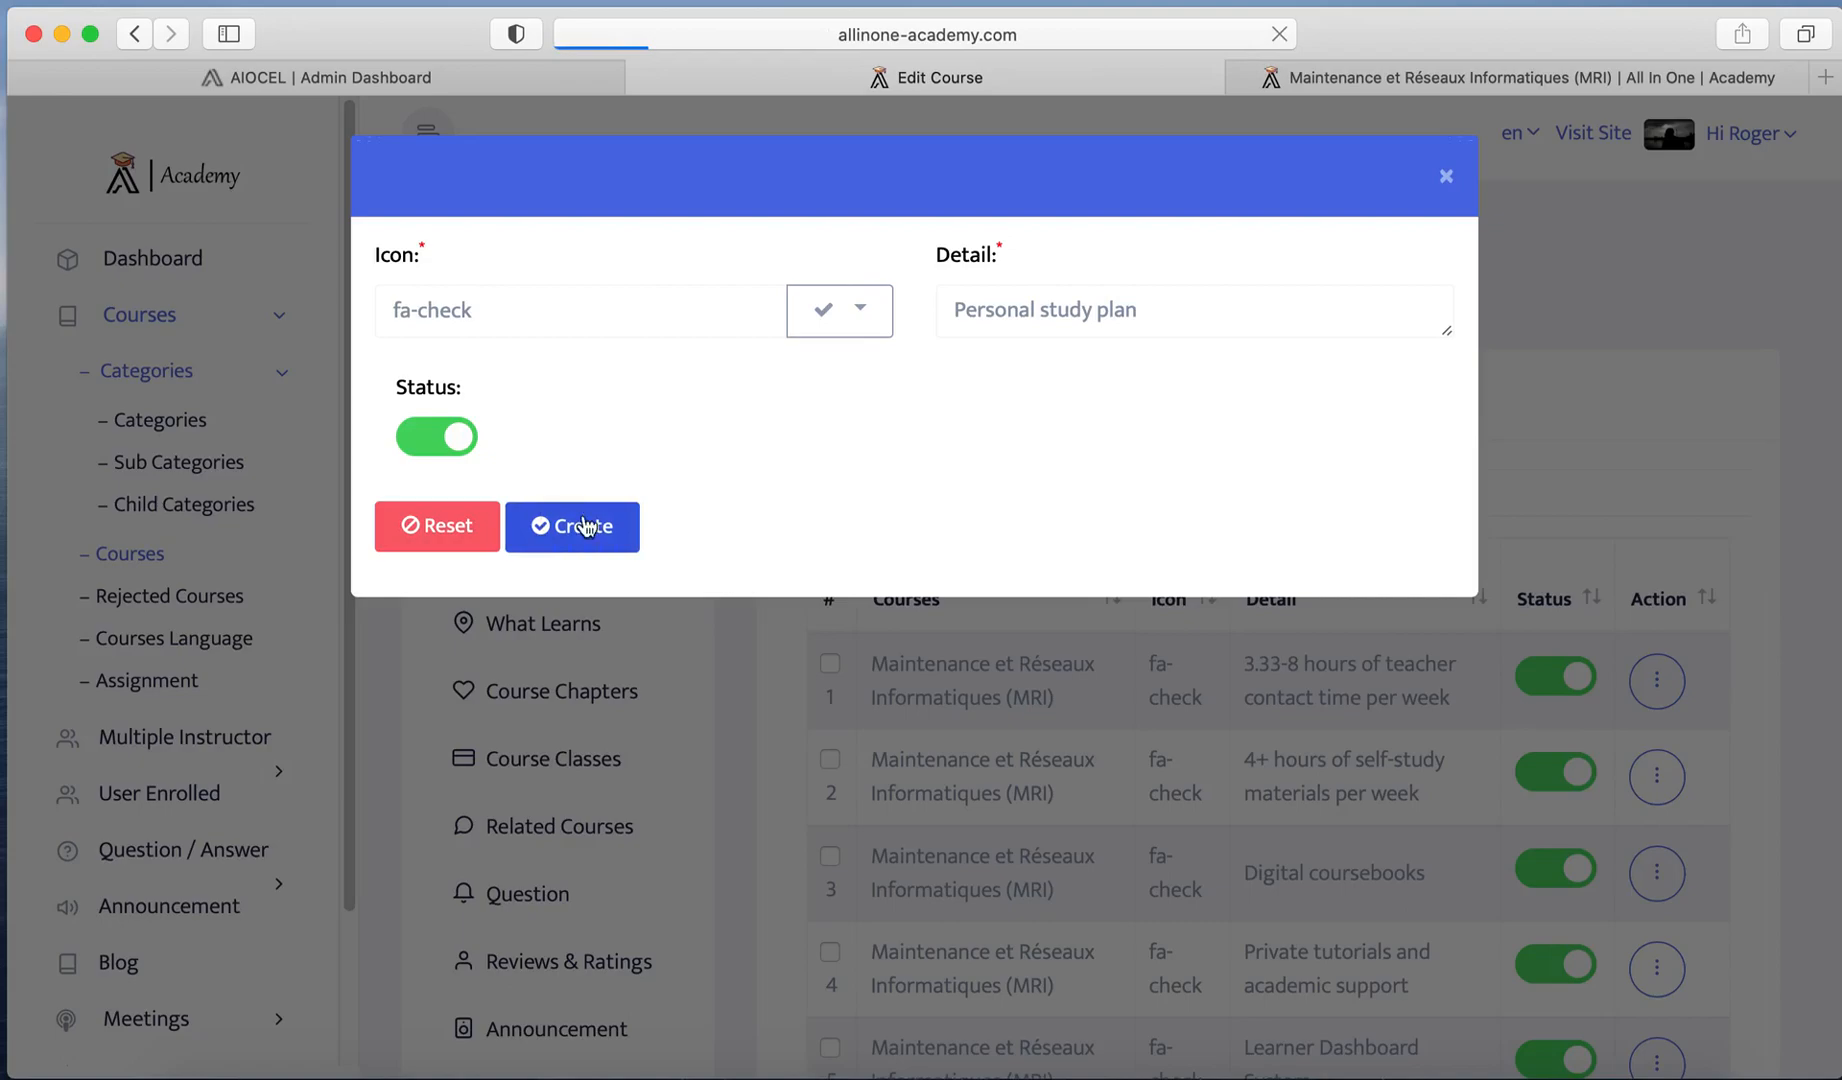
Step: Switch to Word, copy "Level completion certificate" from the Course include list and return to Safari
key("super+Tab")
left_click_drag(314, 553, 632, 555)
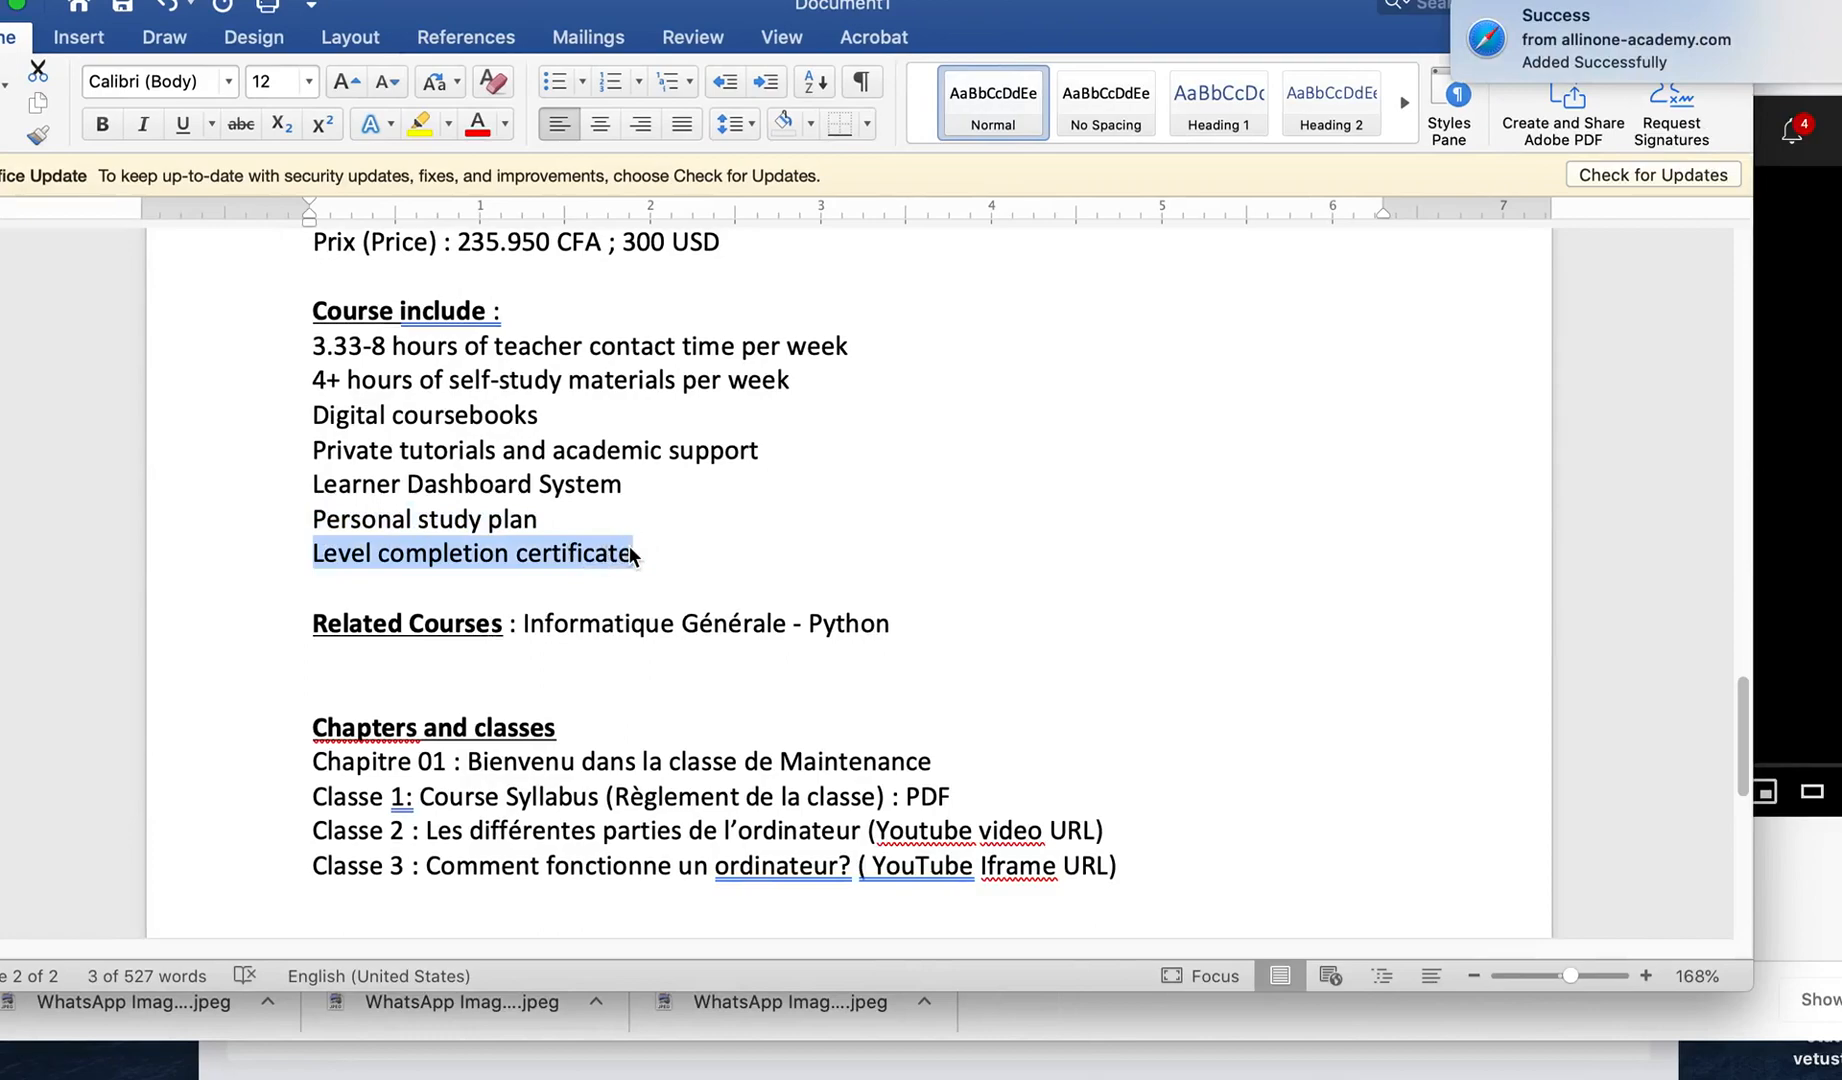
key("super+Tab")
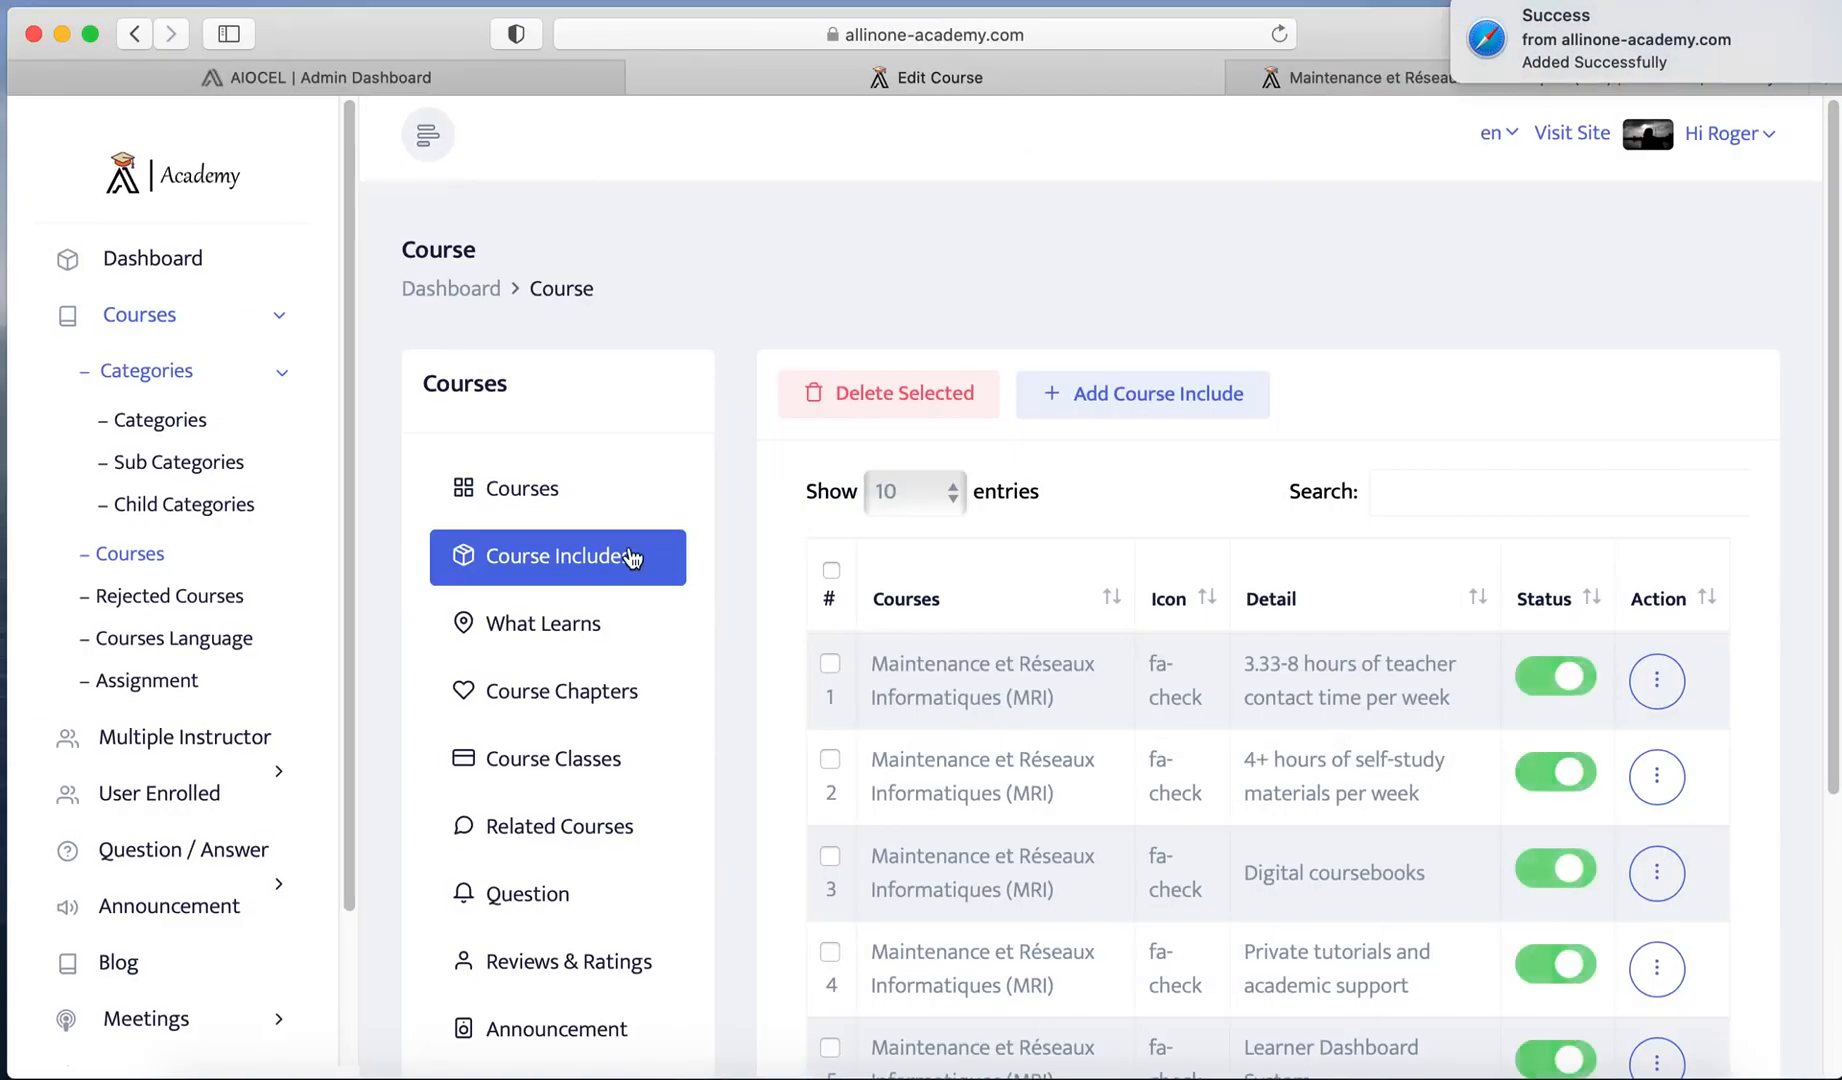
Step: Create a course include with the fa-check icon and "Level completion certificate" as its detail
left_click(1089, 409)
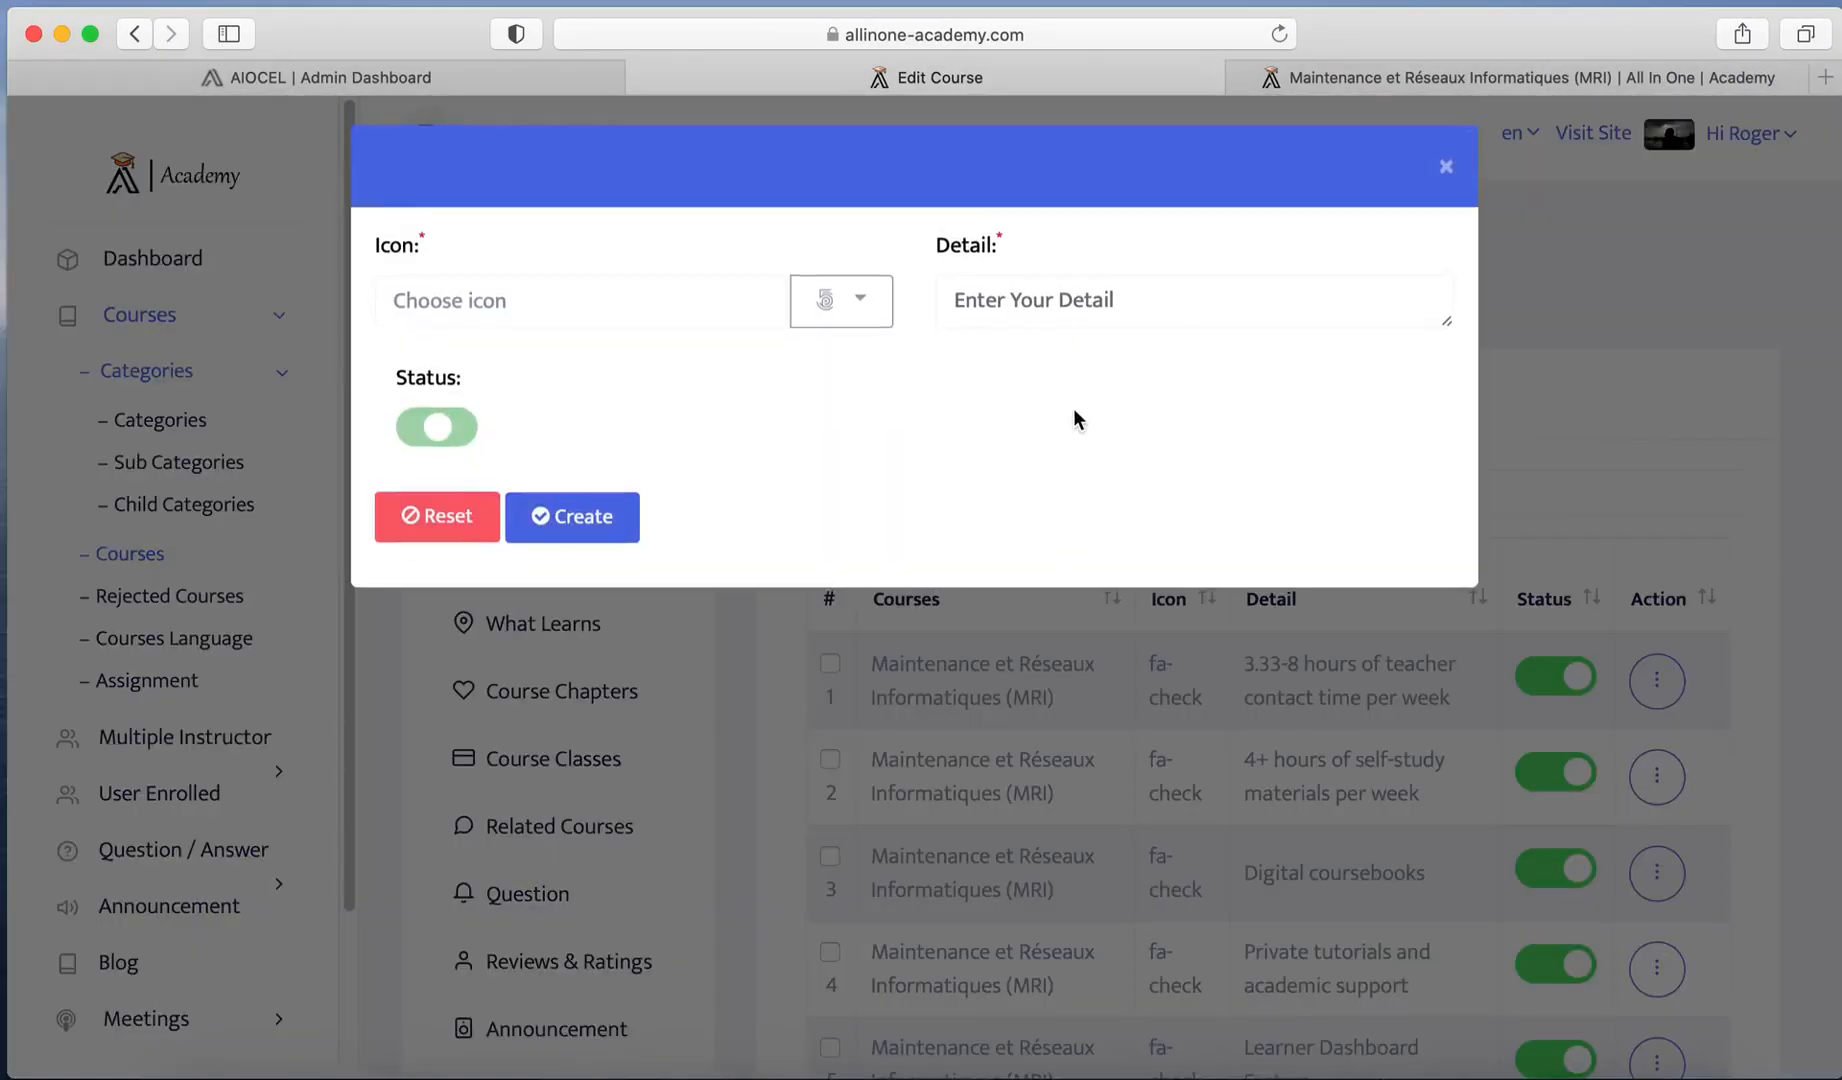
left_click(838, 310)
left_click(806, 446)
type("check")
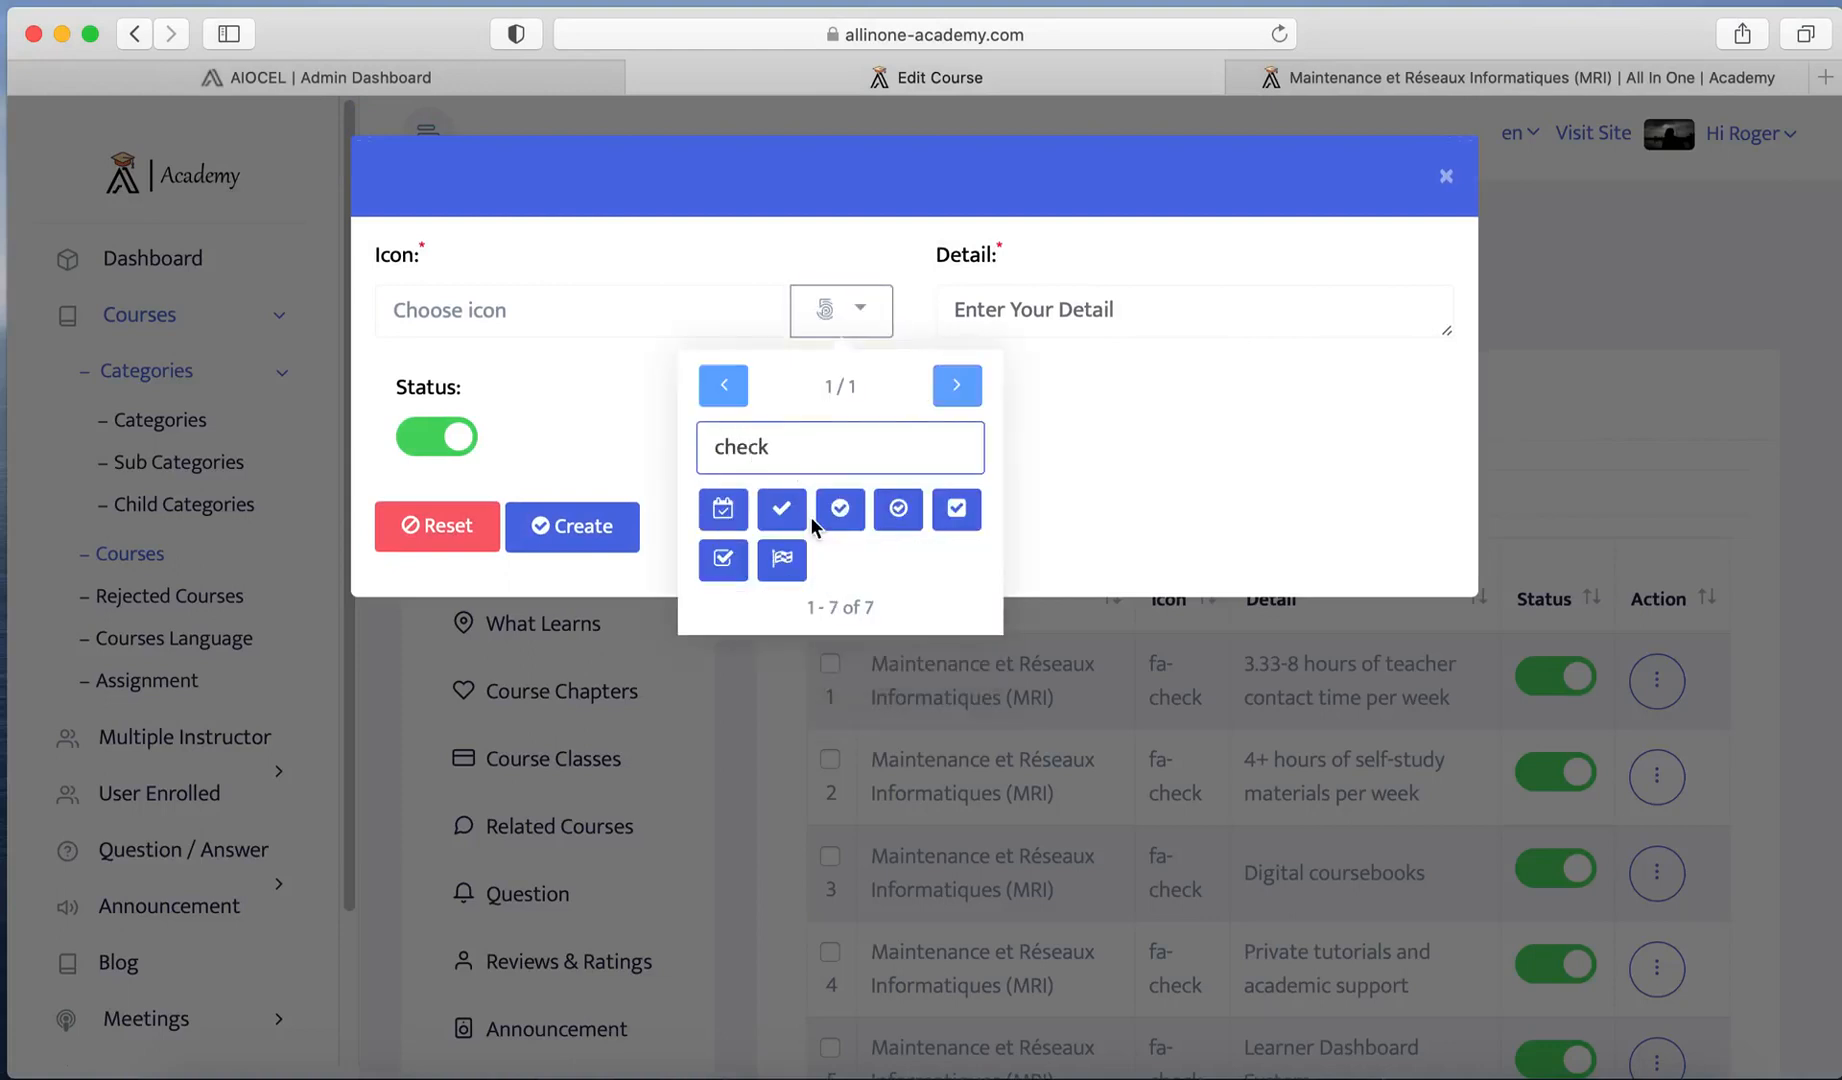
left_click(786, 510)
left_click(1077, 330)
type("Level completion certificate")
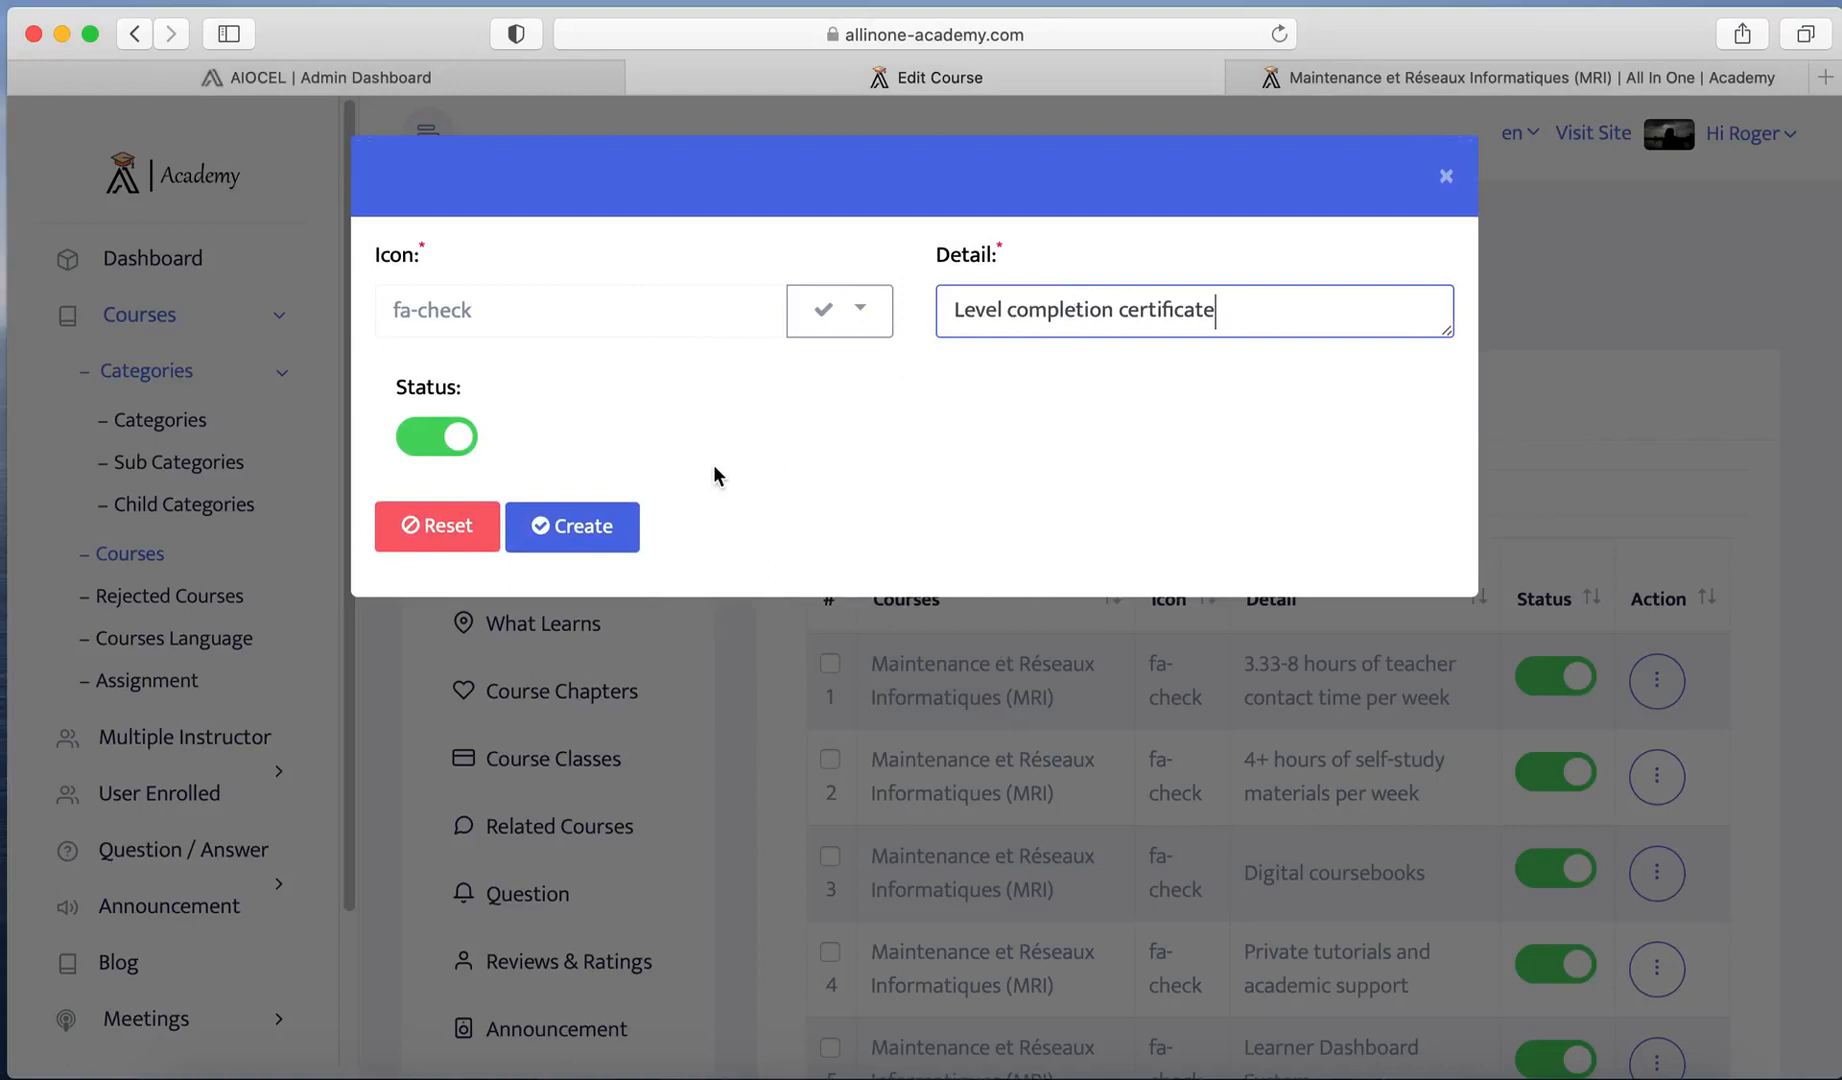
left_click(612, 524)
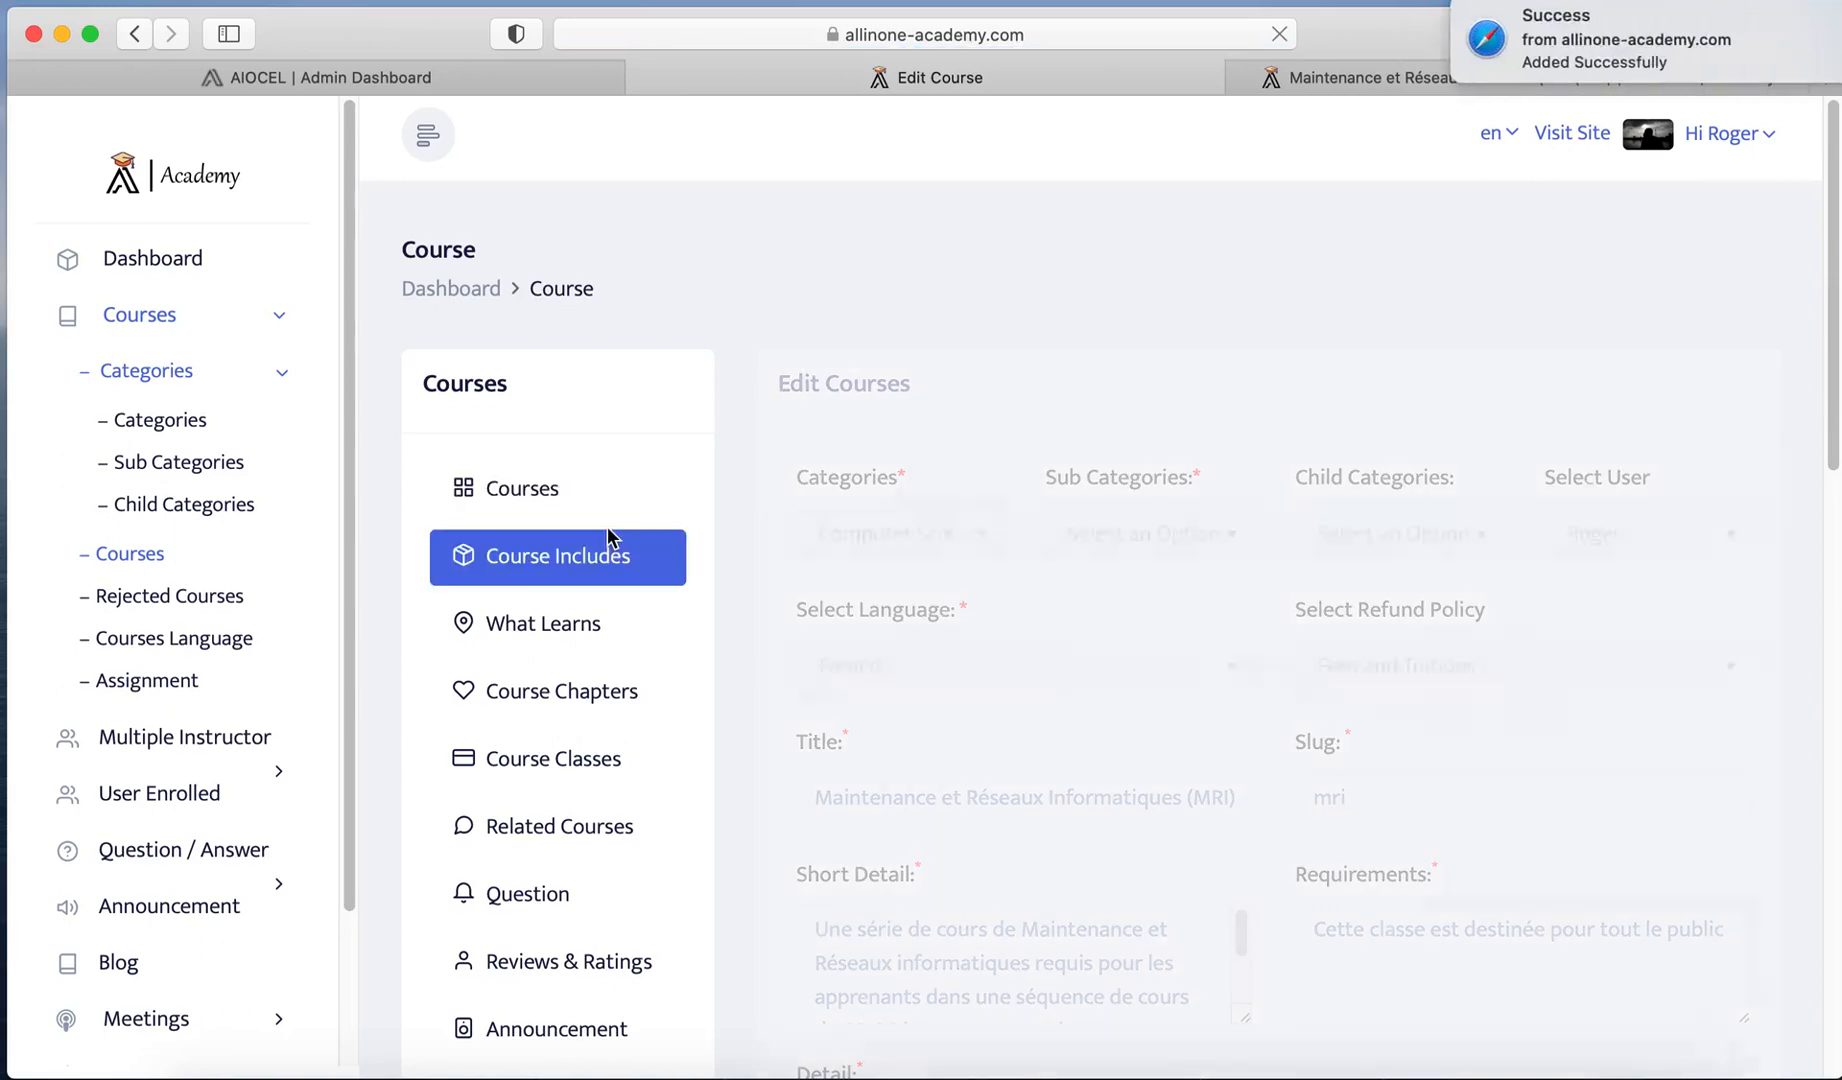
Step: Review the course includes list, checking the first entry's available actions and sorting the entries by detail and by course
scroll(1017, 681, "down", 3)
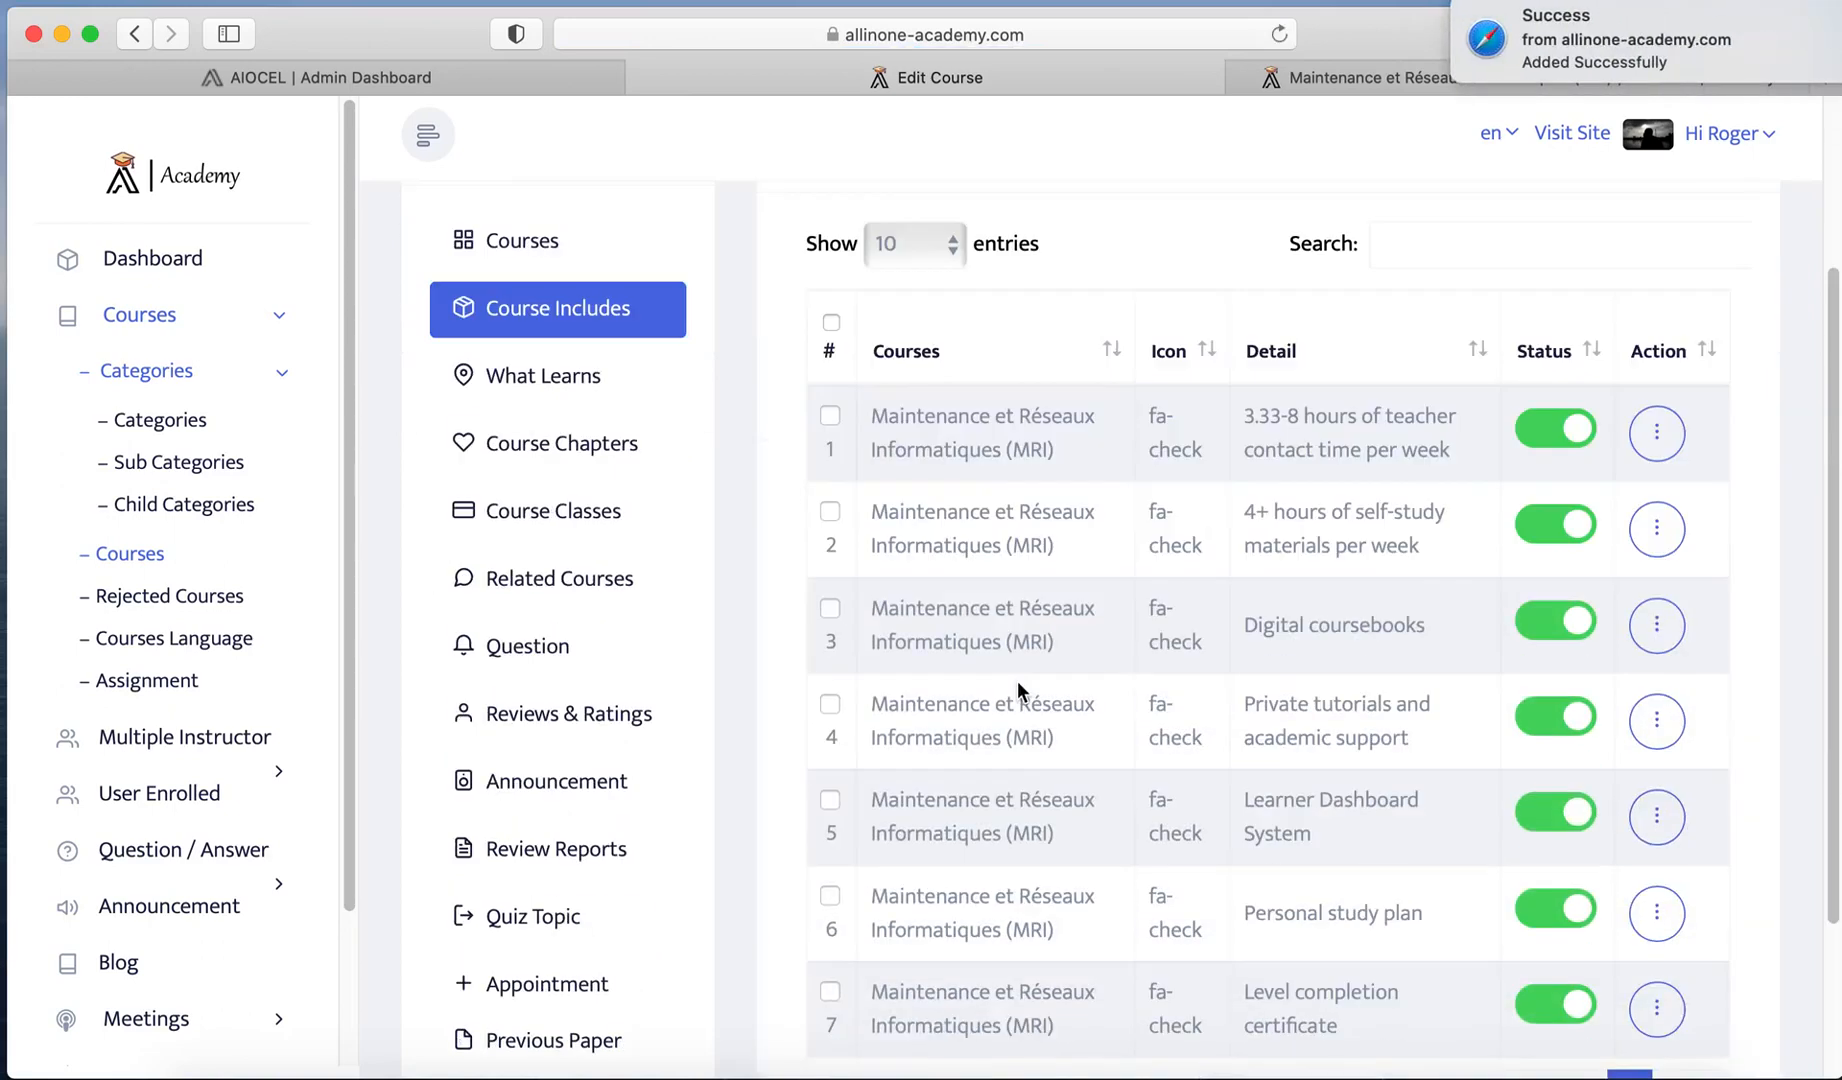
left_click(1656, 432)
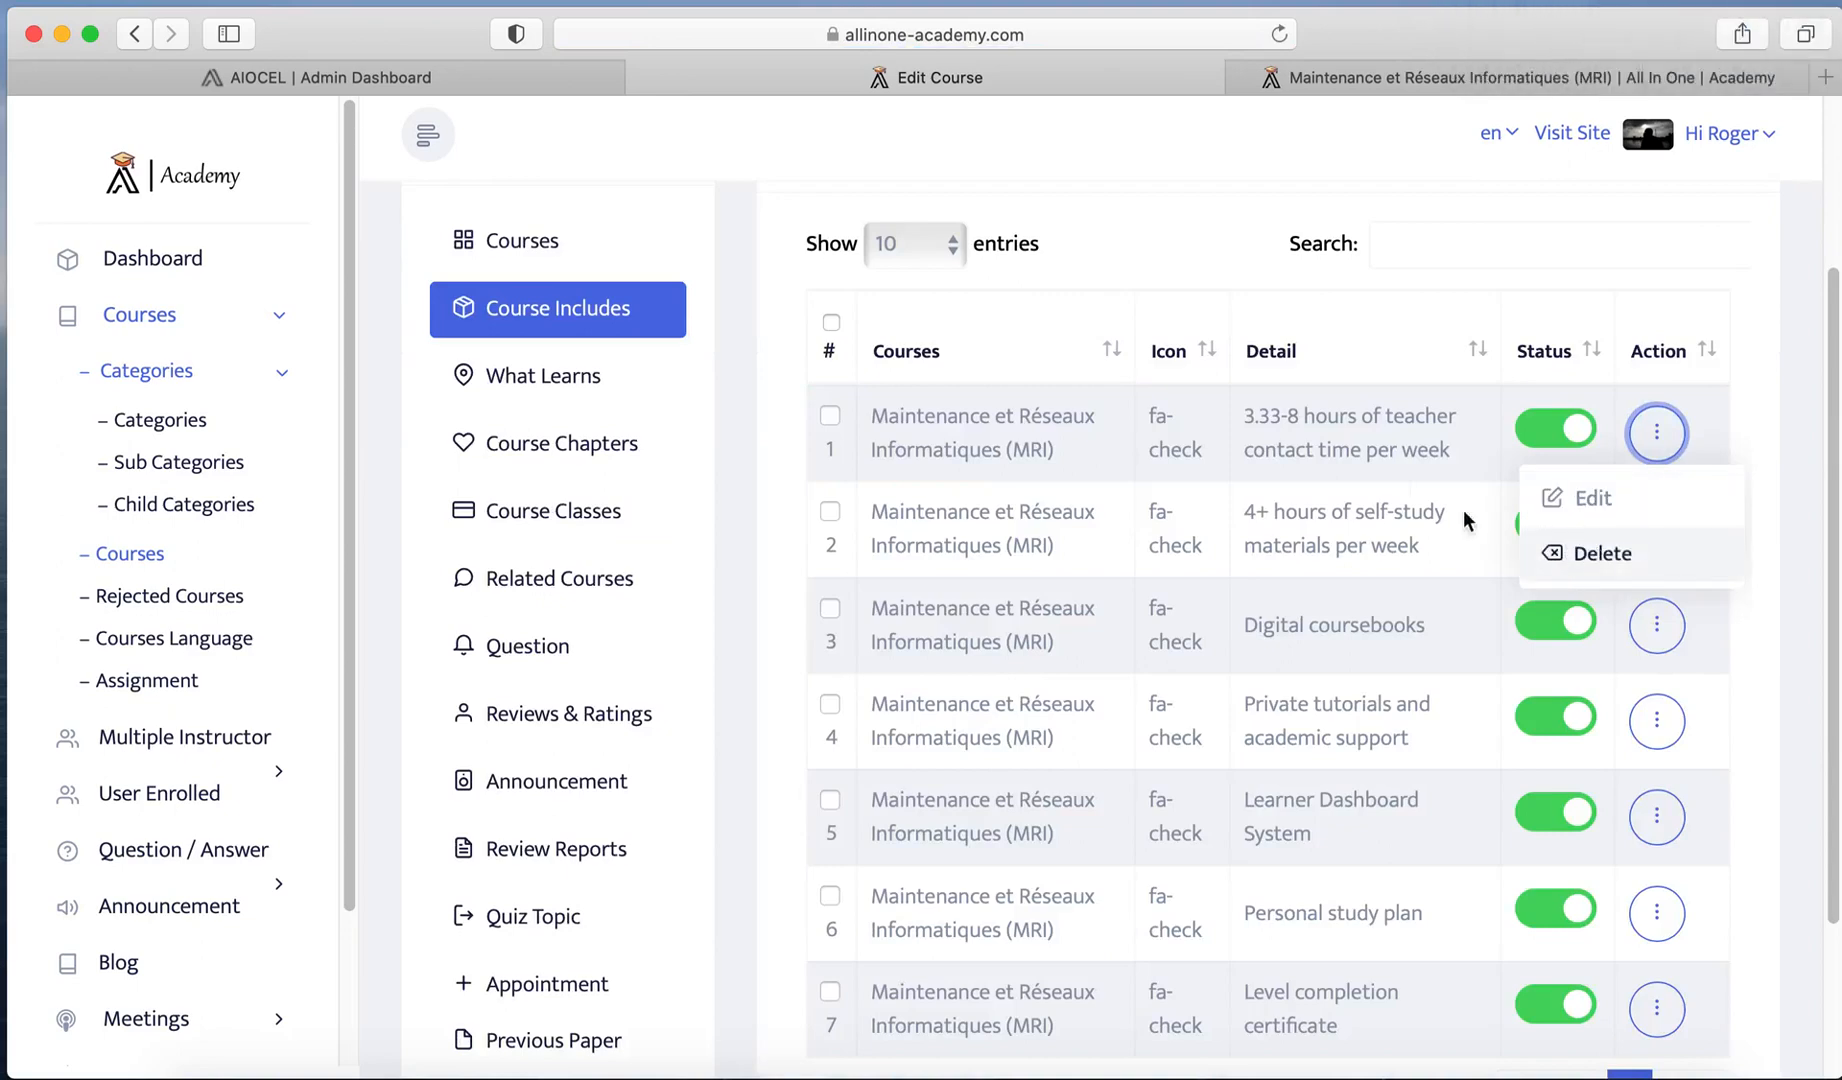
left_click(1226, 317)
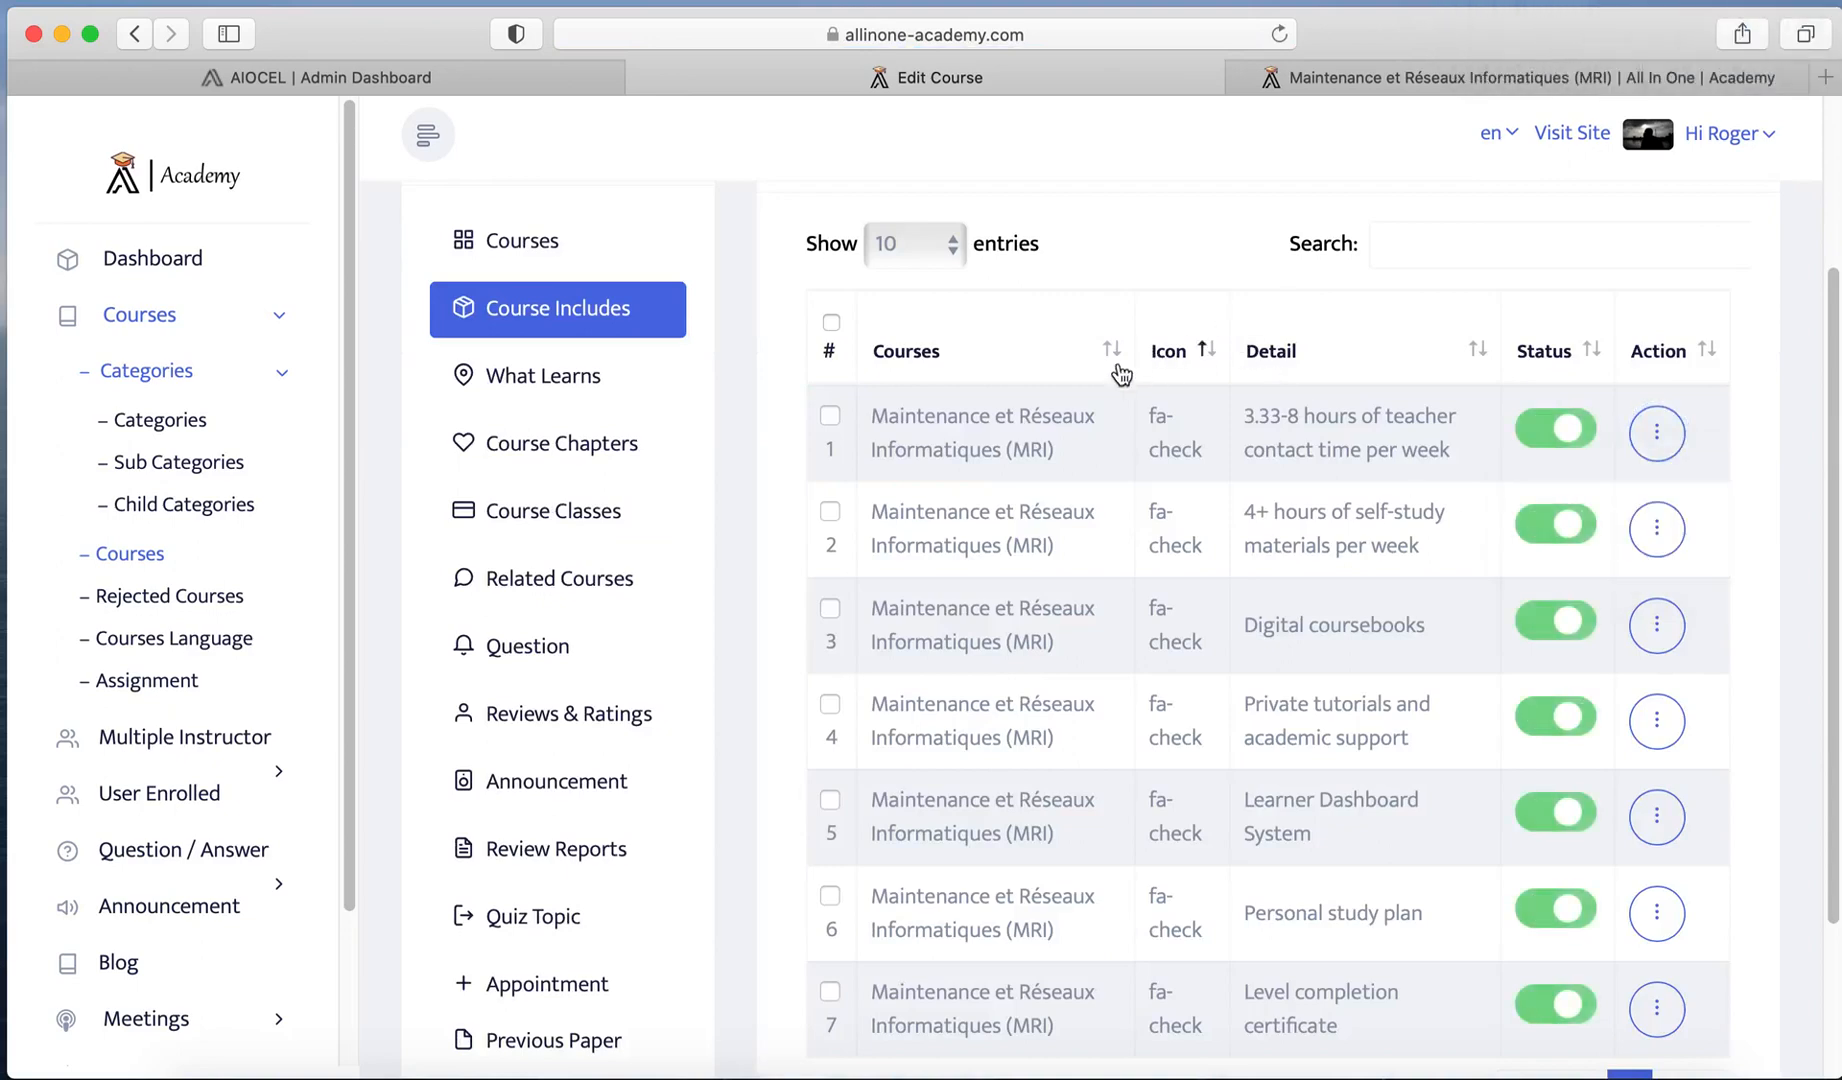
left_click(1285, 355)
left_click(1285, 355)
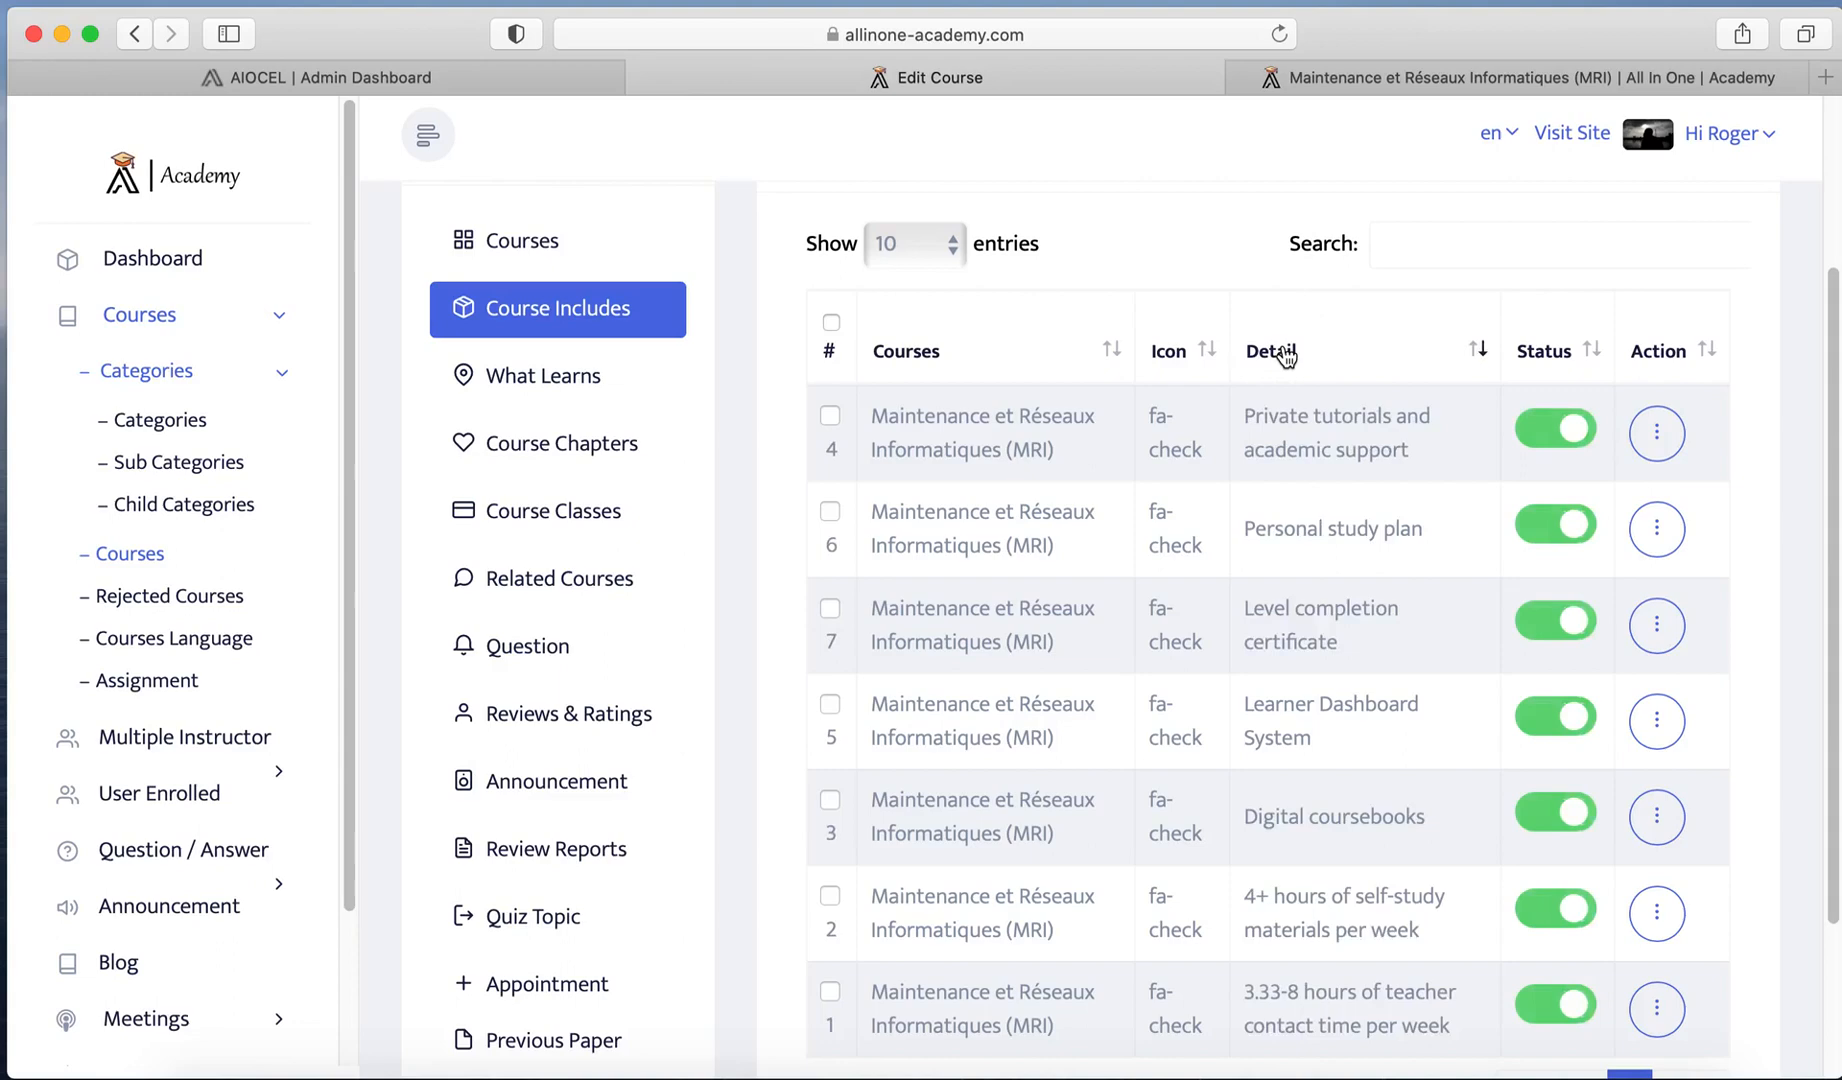
left_click(1308, 379)
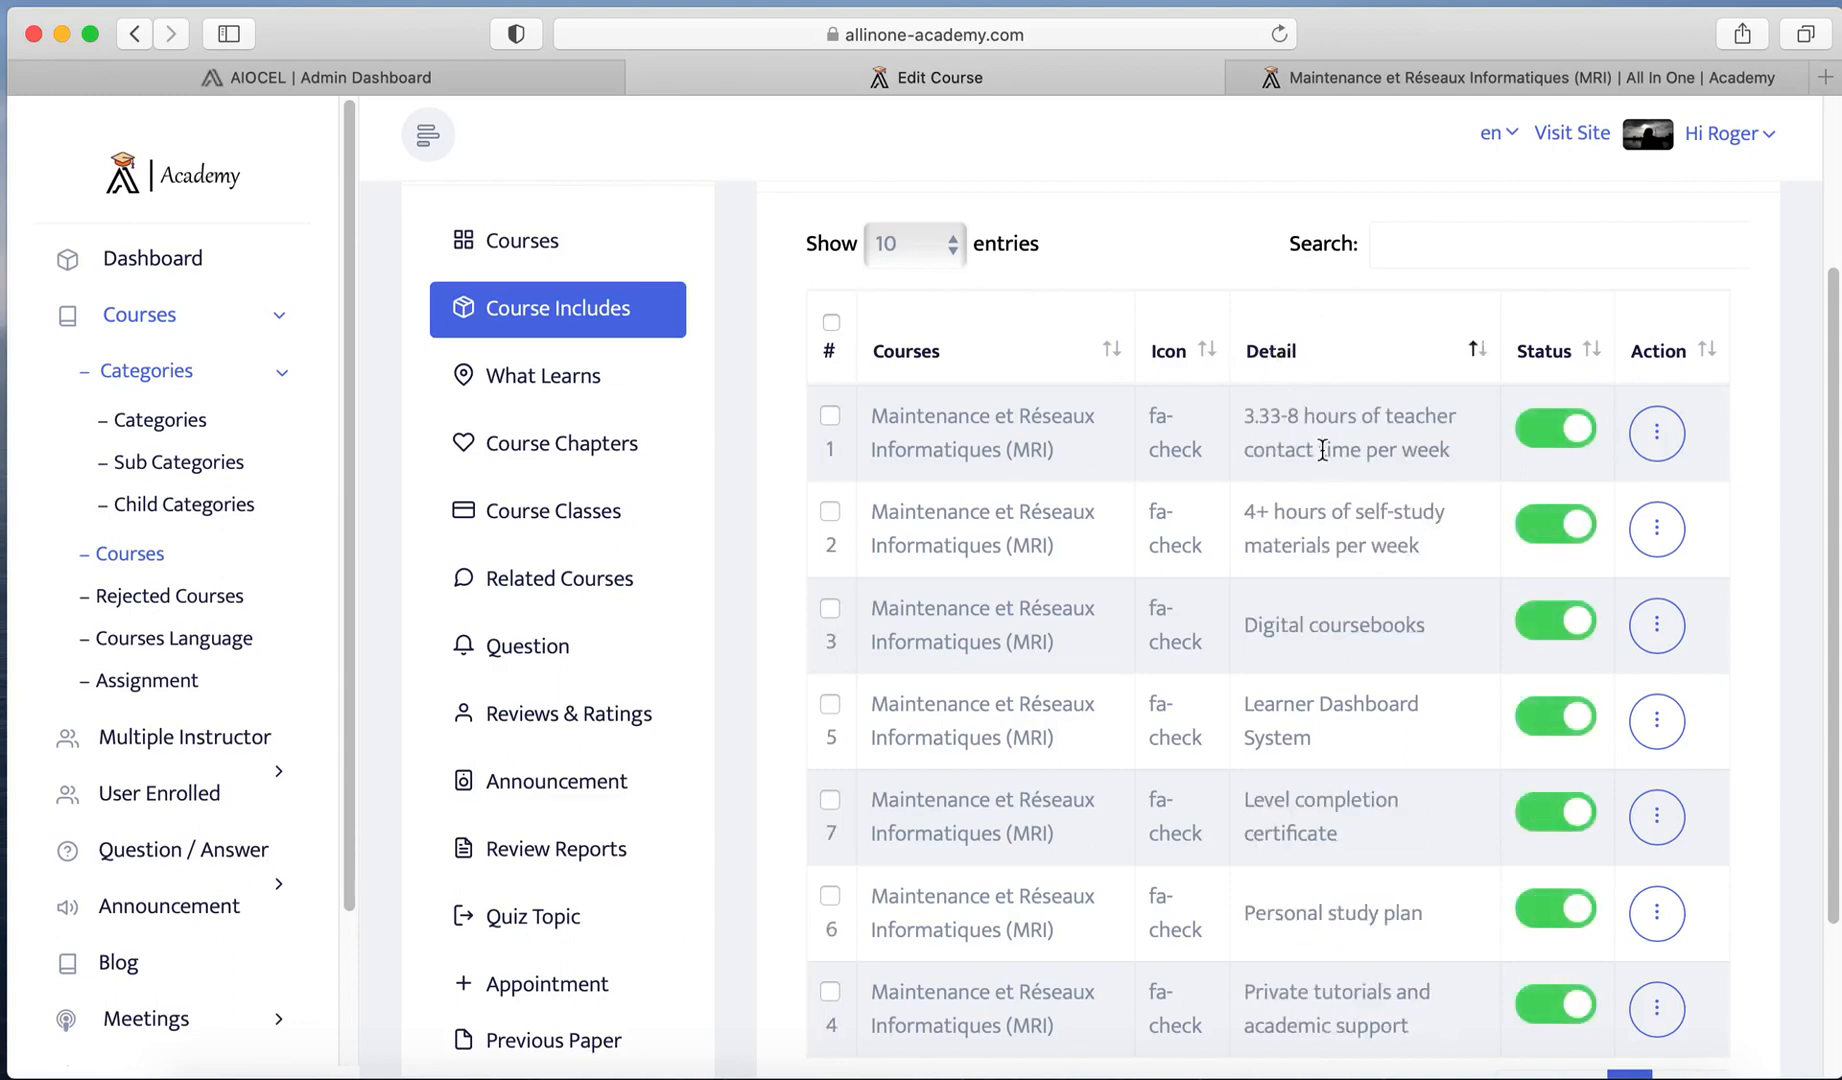
left_click(1312, 368)
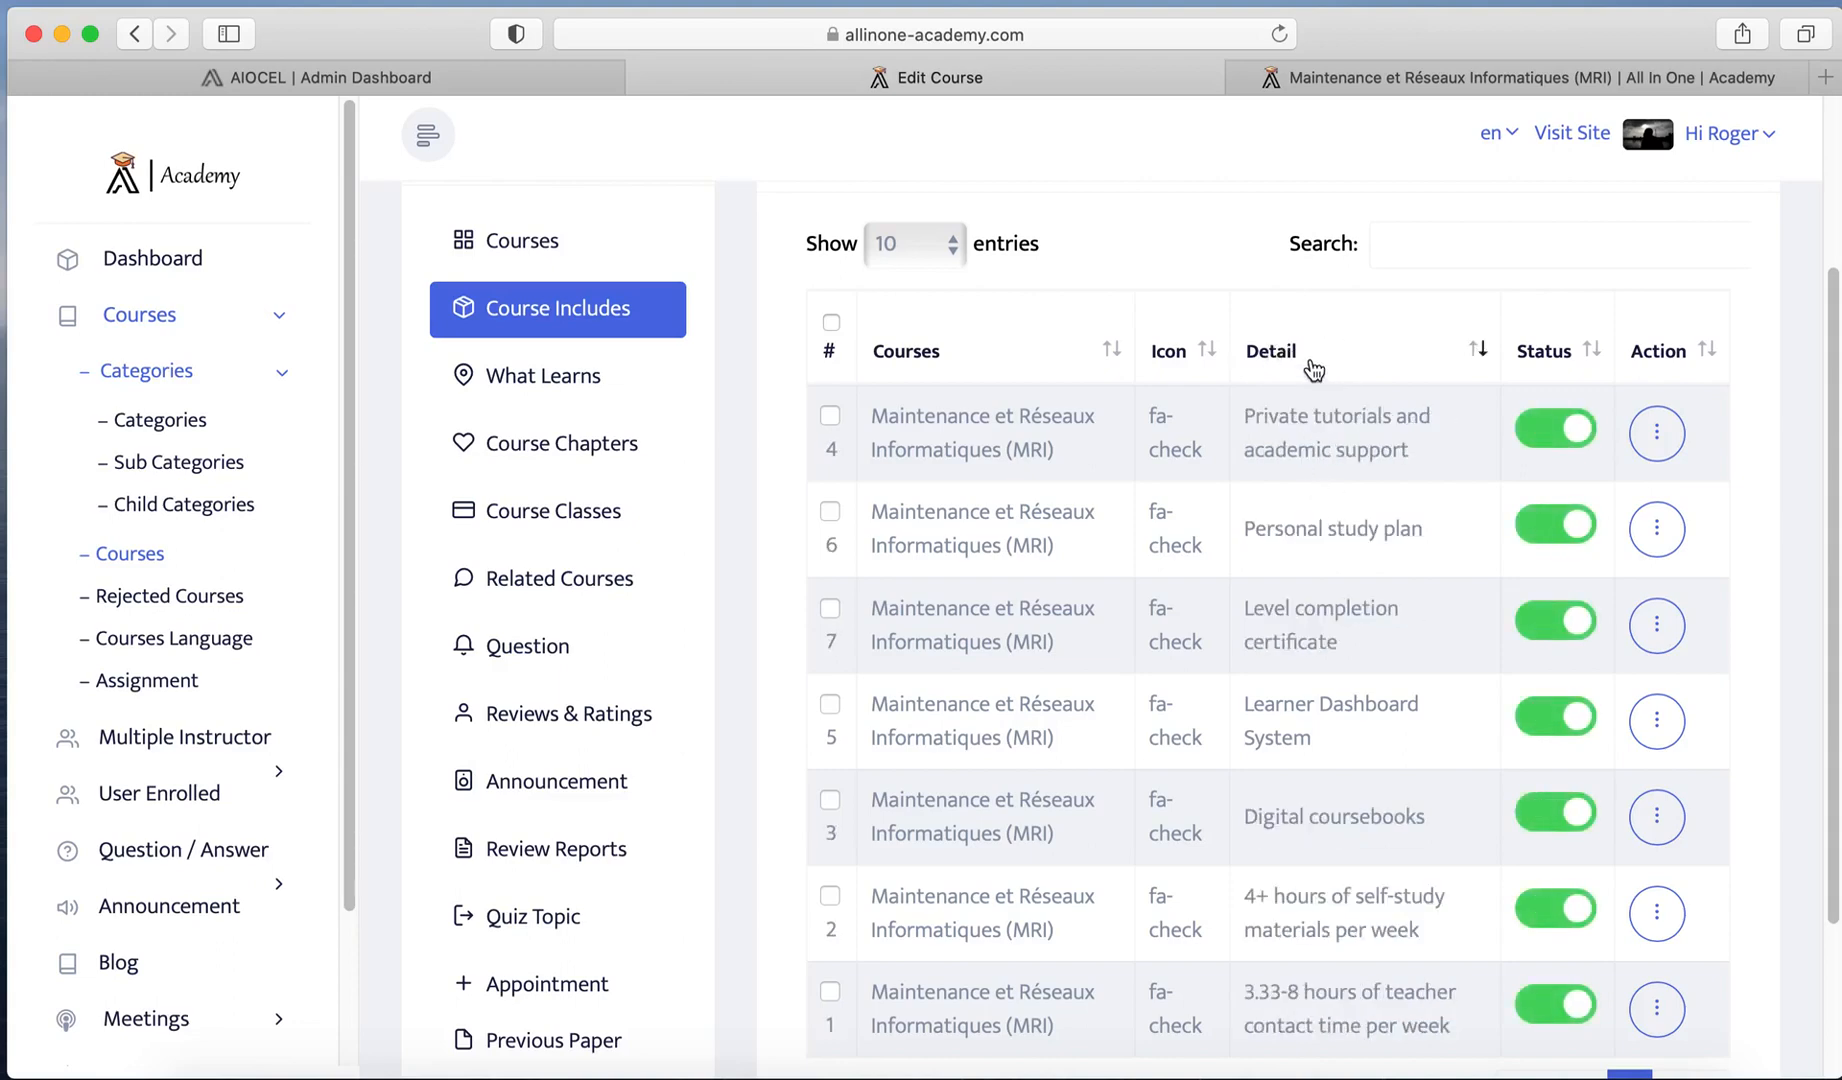
left_click(943, 356)
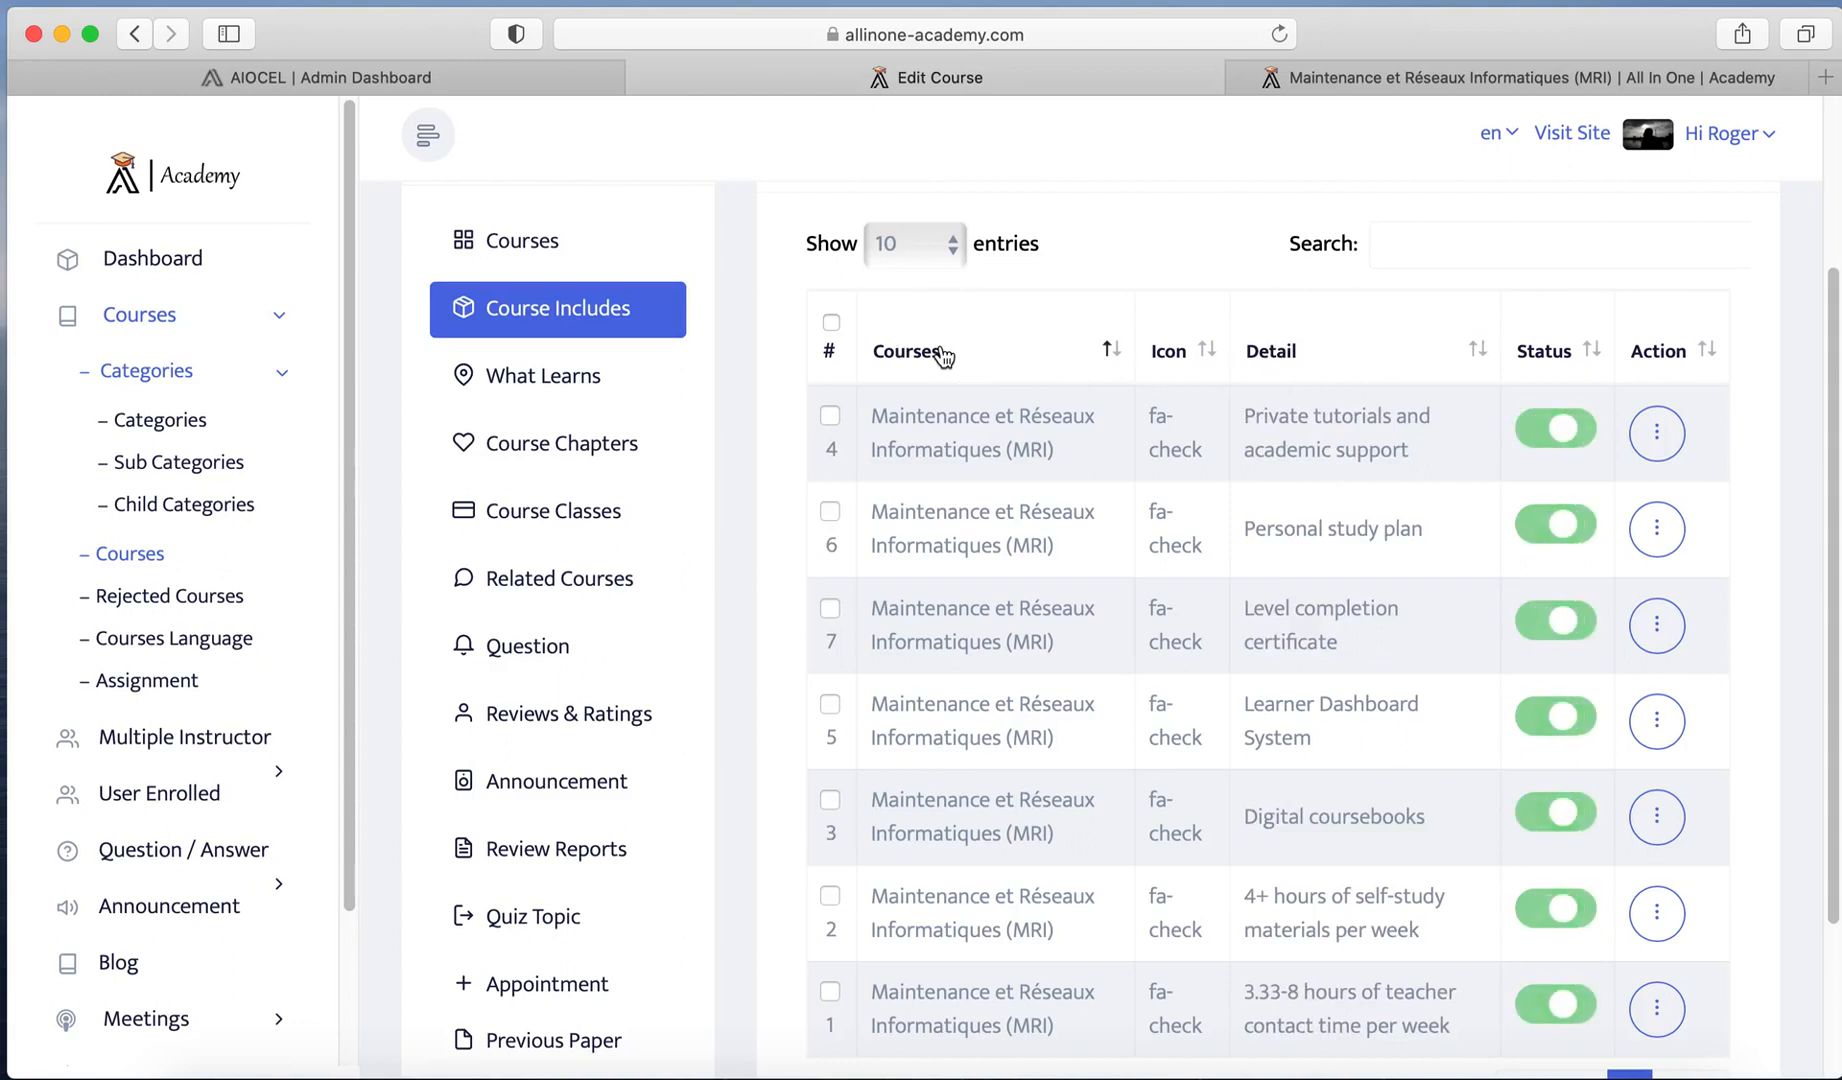
left_click(831, 418)
left_click(831, 512)
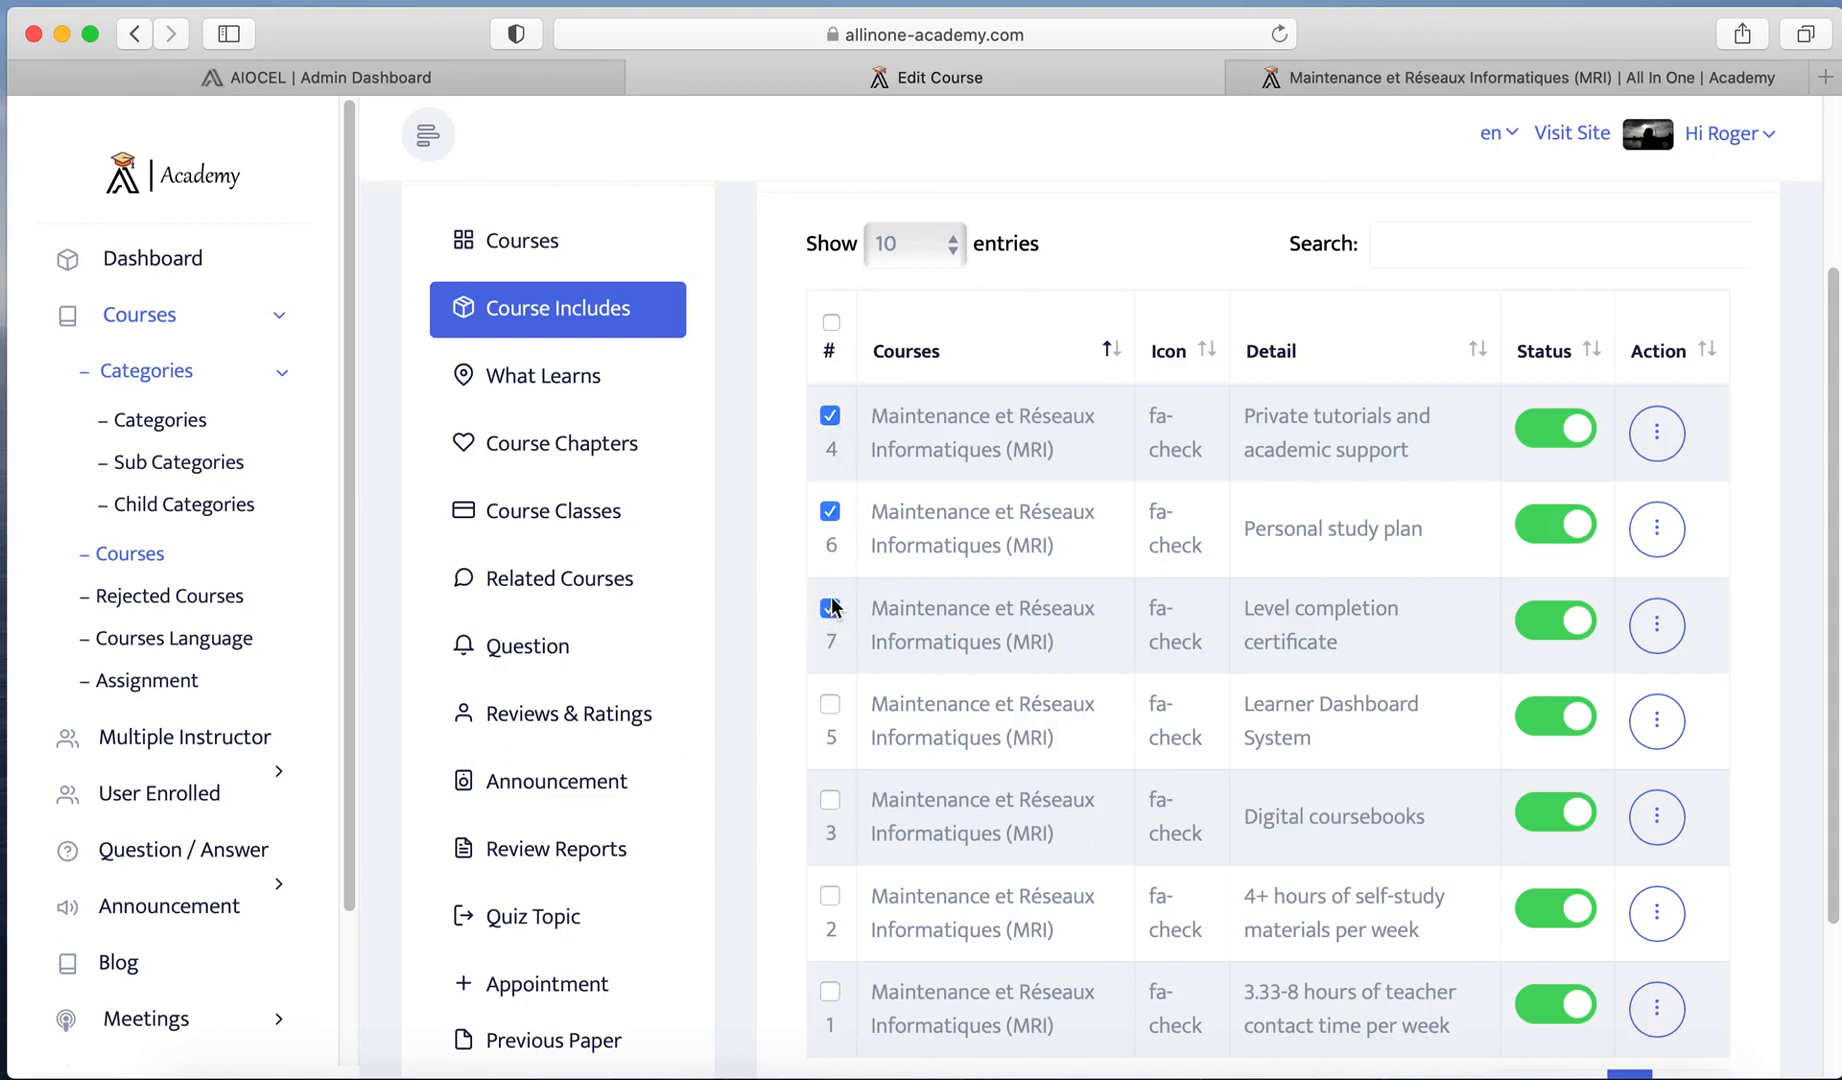
scroll(1300, 556, "up", 1)
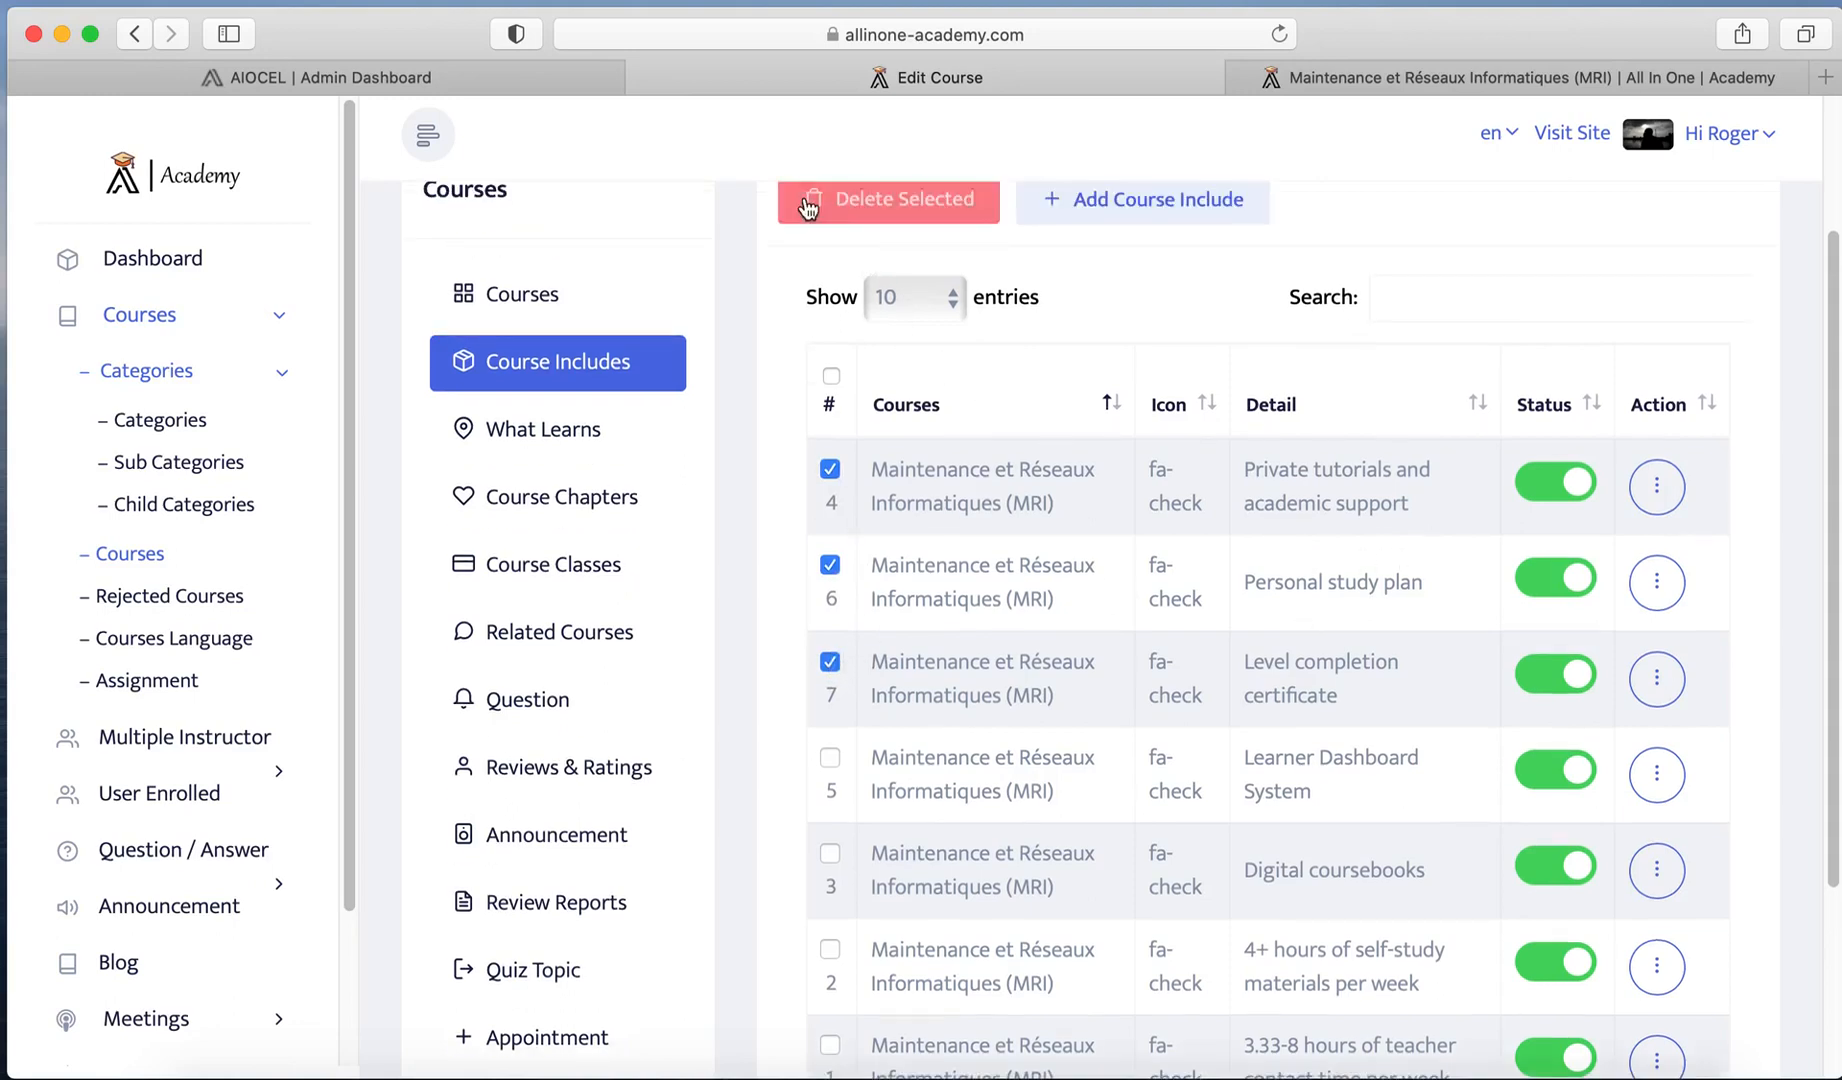
left_click(913, 205)
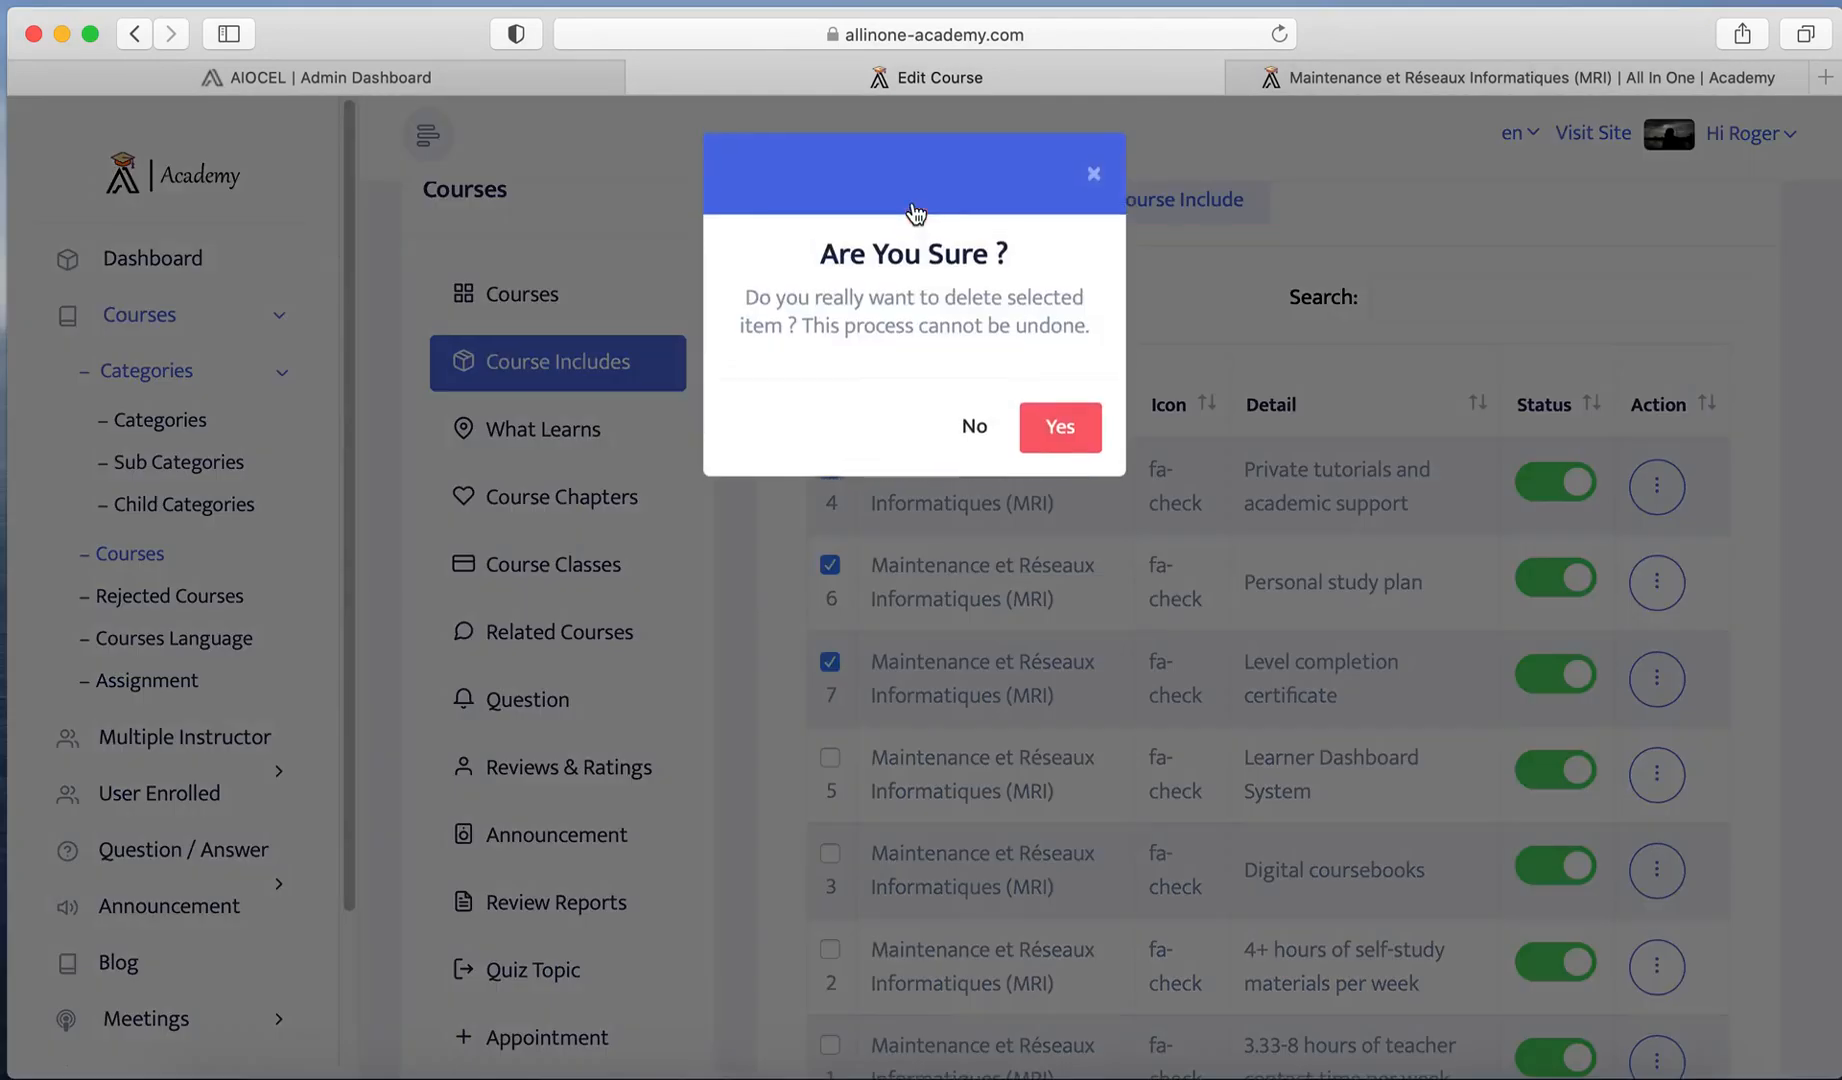
left_click(980, 428)
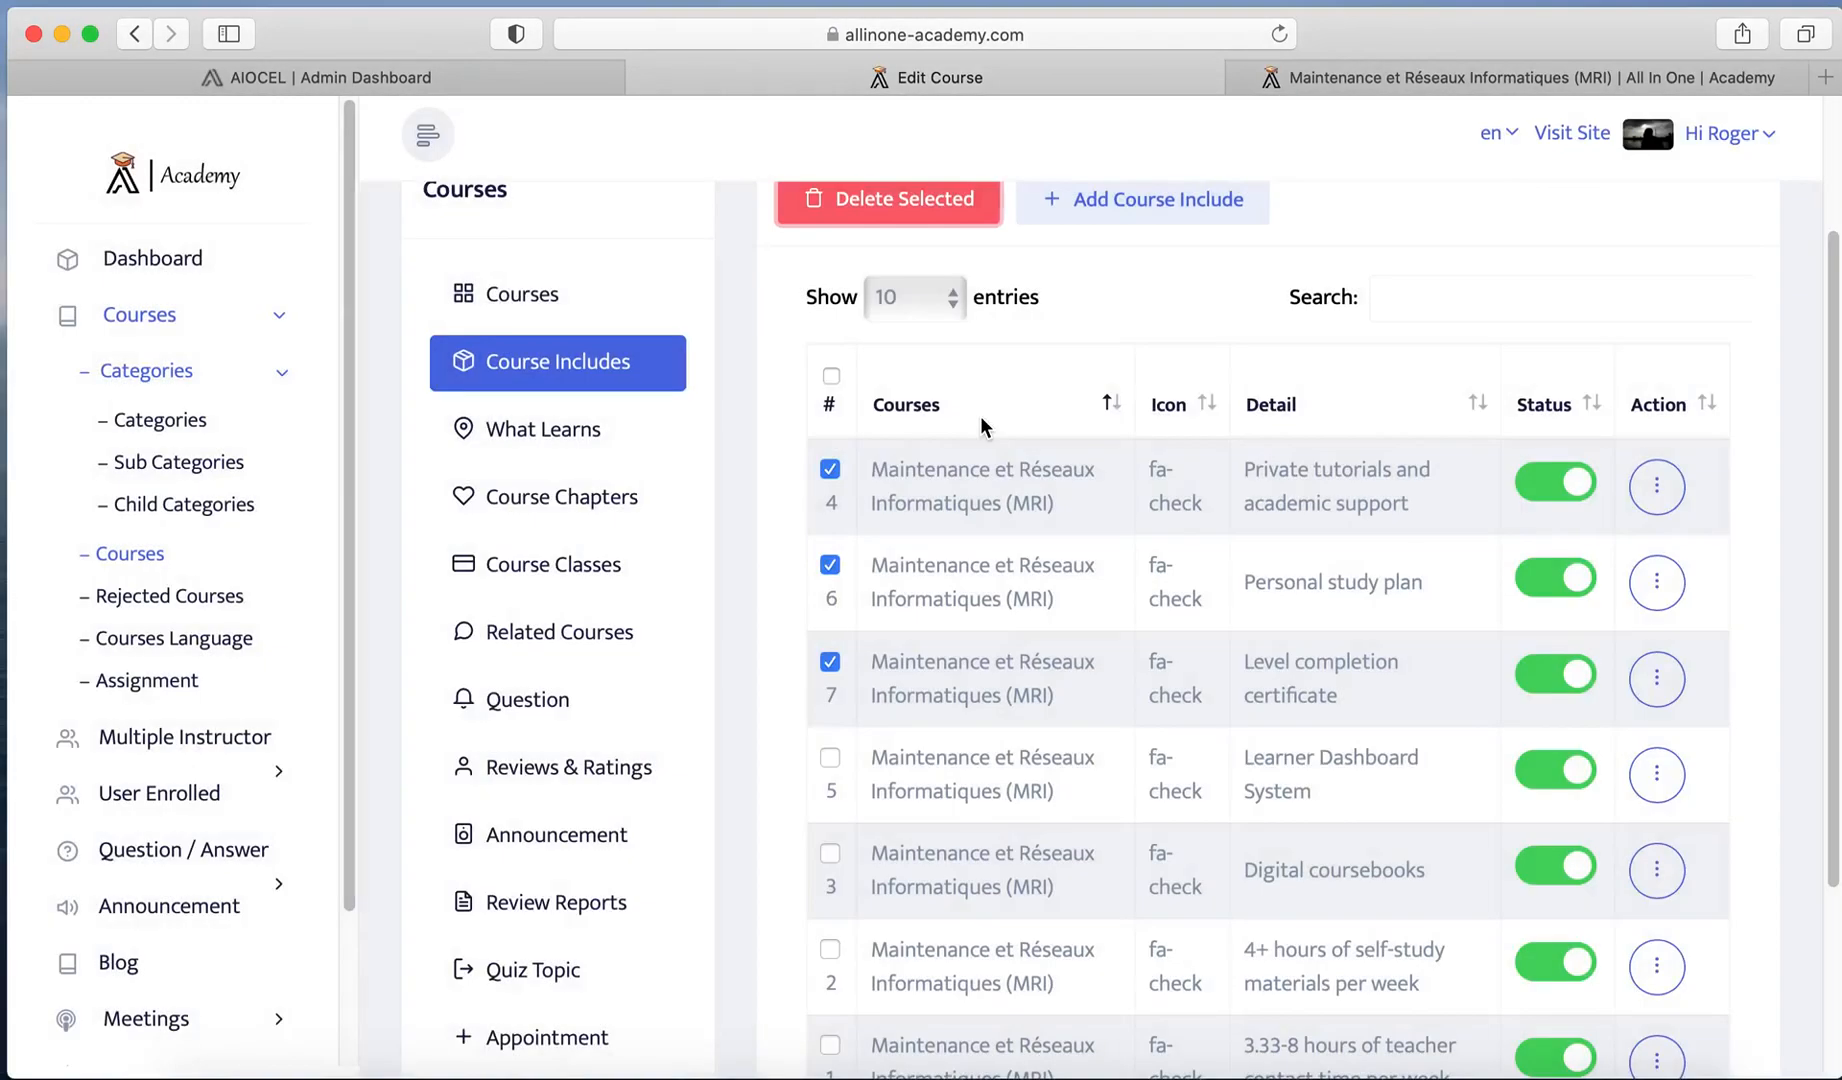
Step: Open the course's What Learns section, switch to Word to copy "Structure et composants de l’ordinateur", and return to Safari
left_click(508, 452)
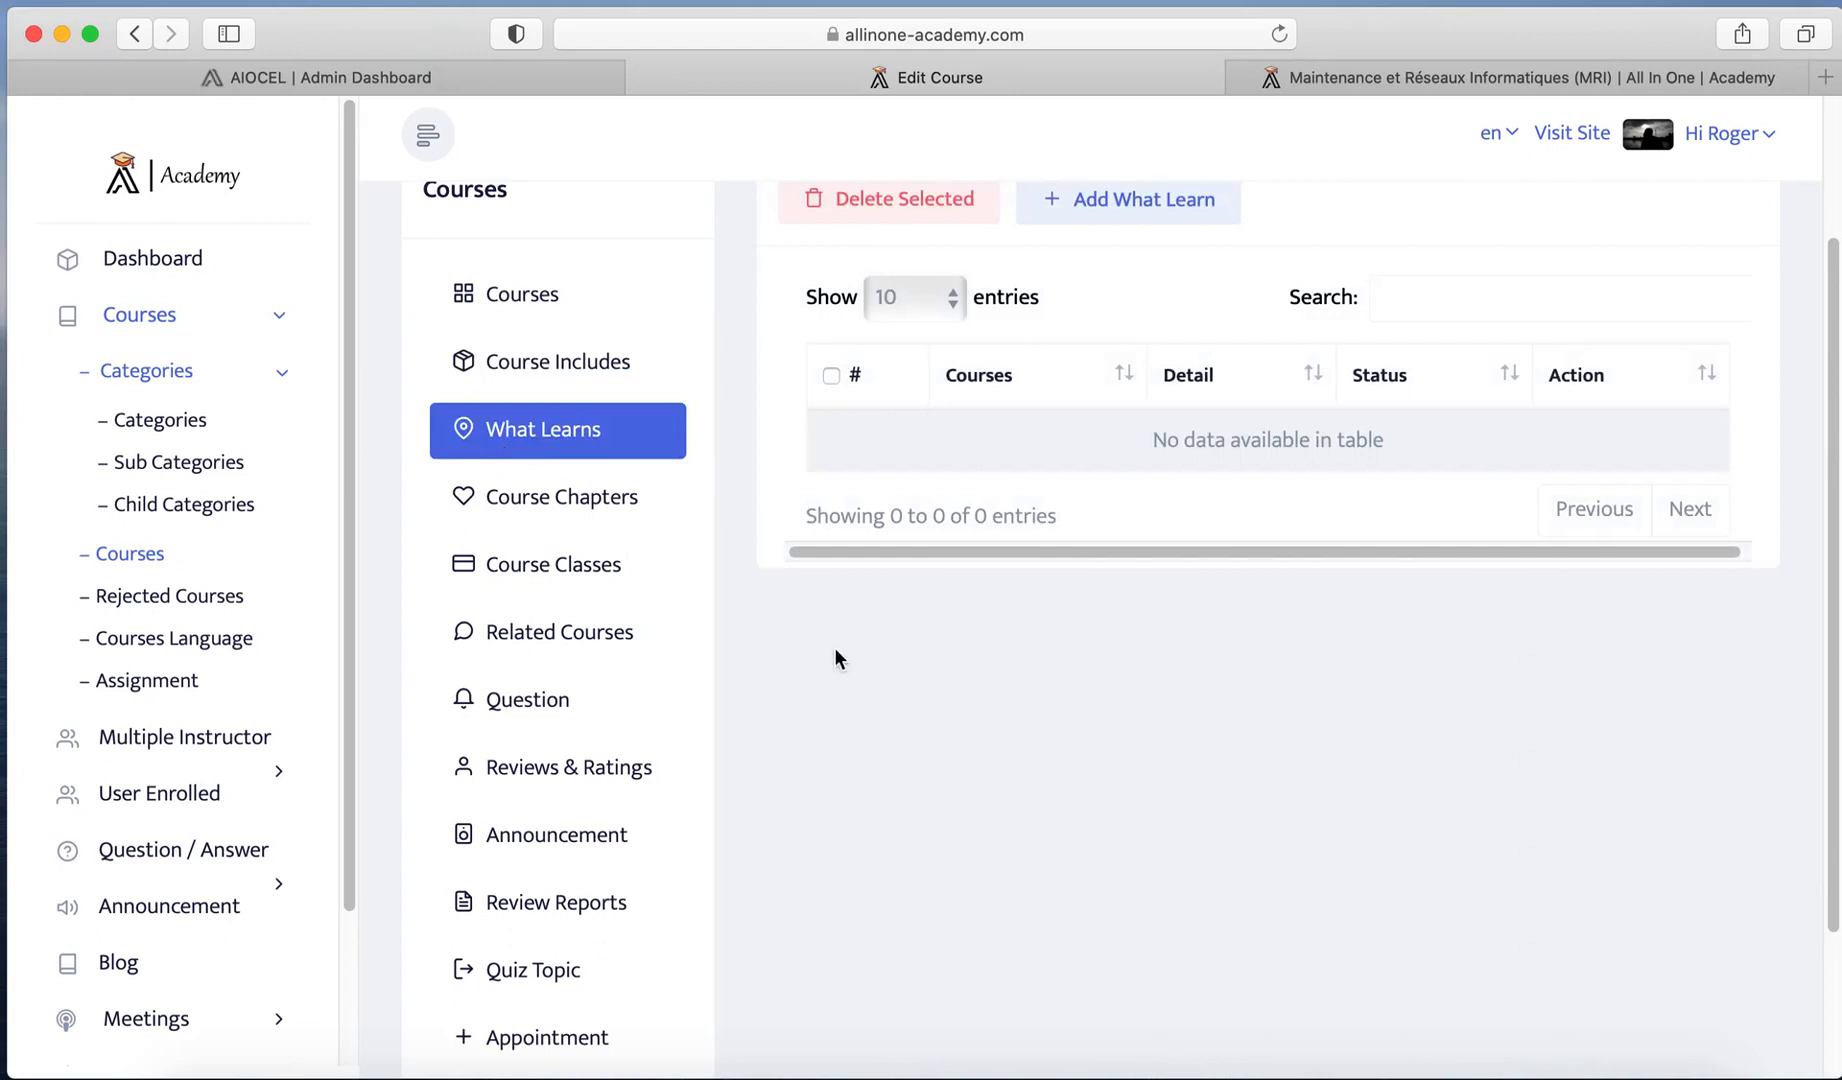
left_click(1332, 1066)
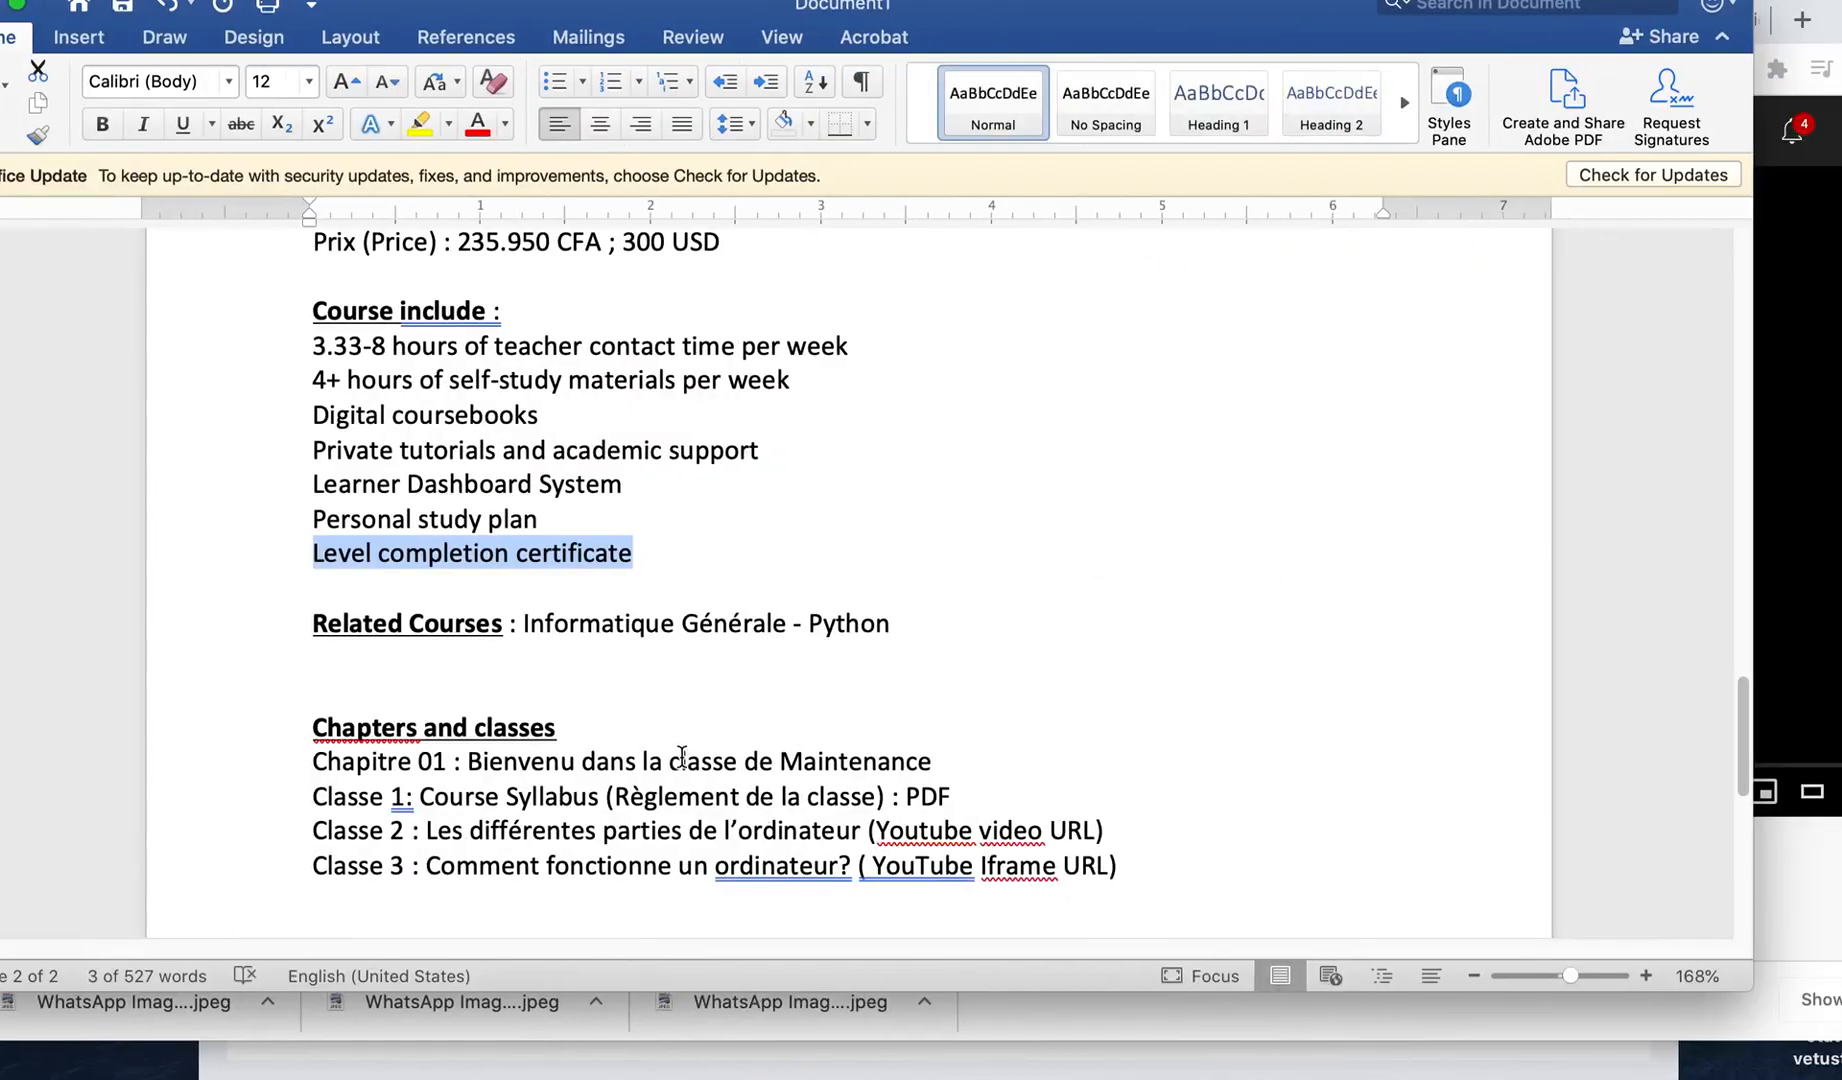
scroll(406, 590, "up", 3)
scroll(406, 590, "up", 10)
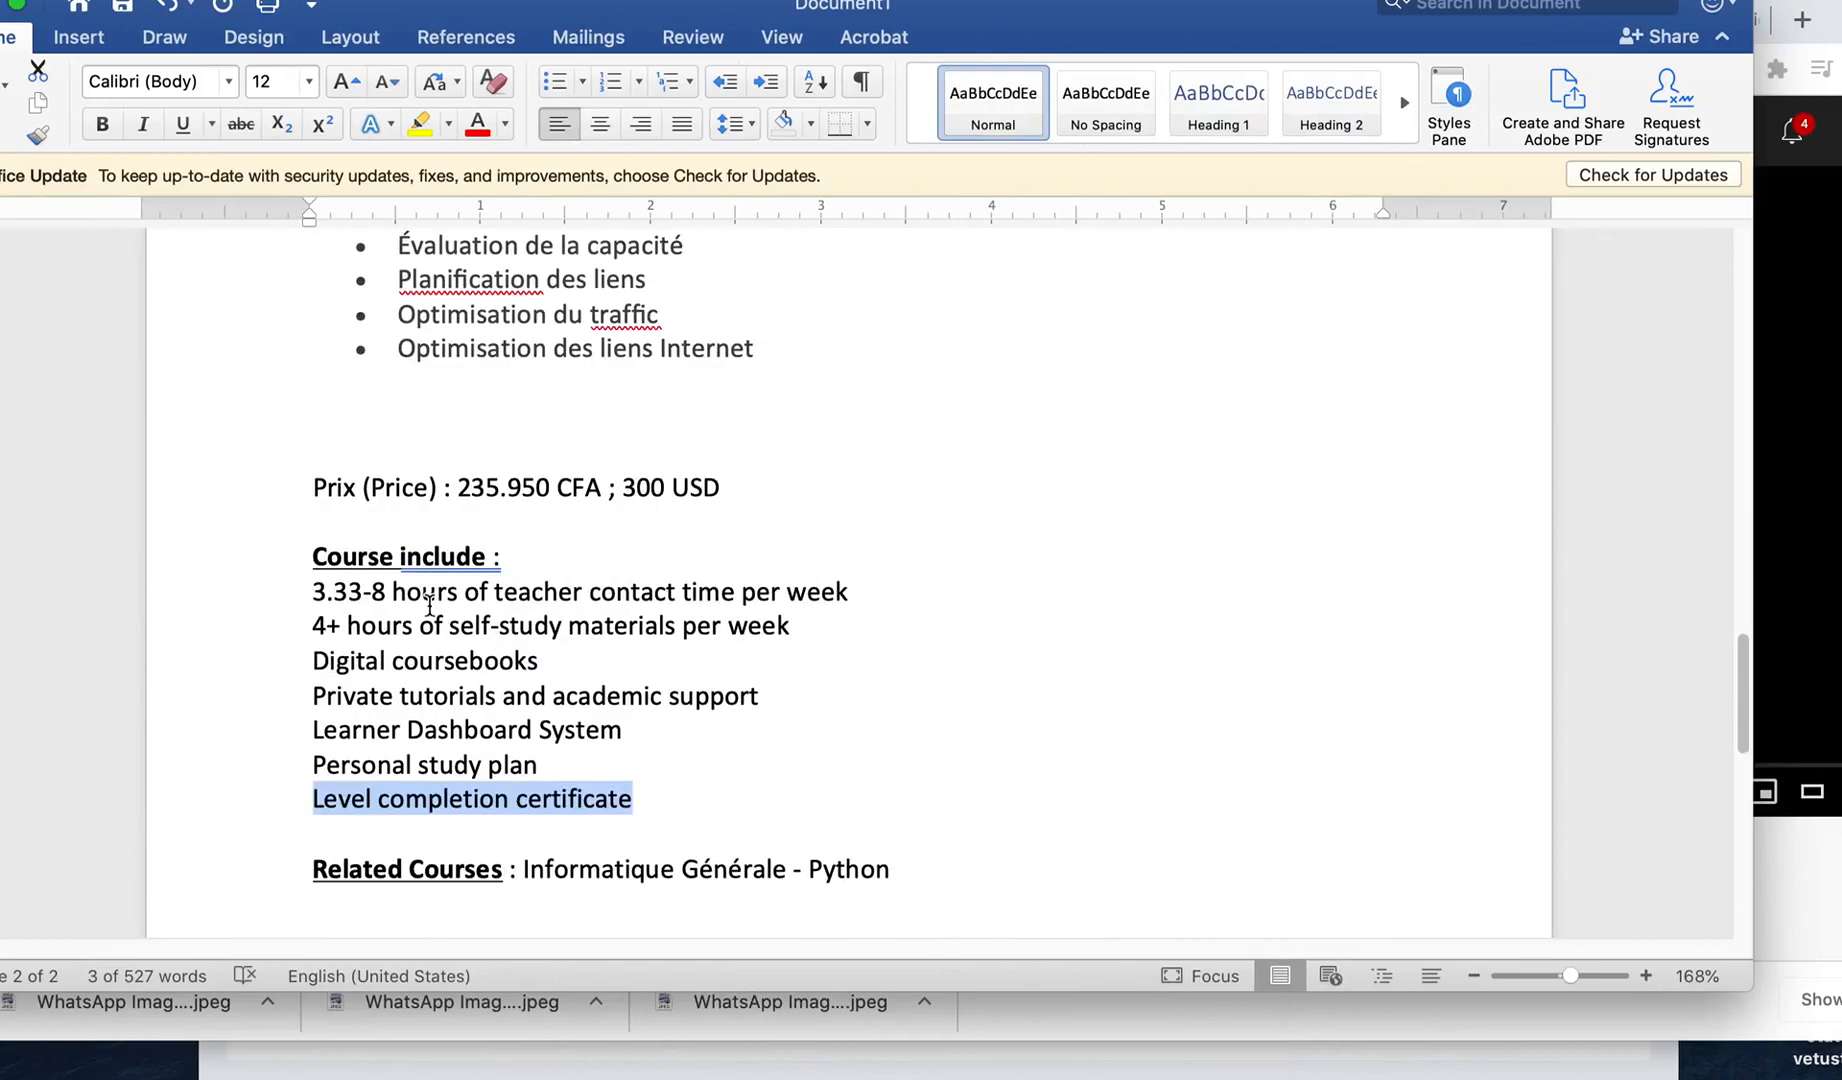
scroll(418, 596, "up", 8)
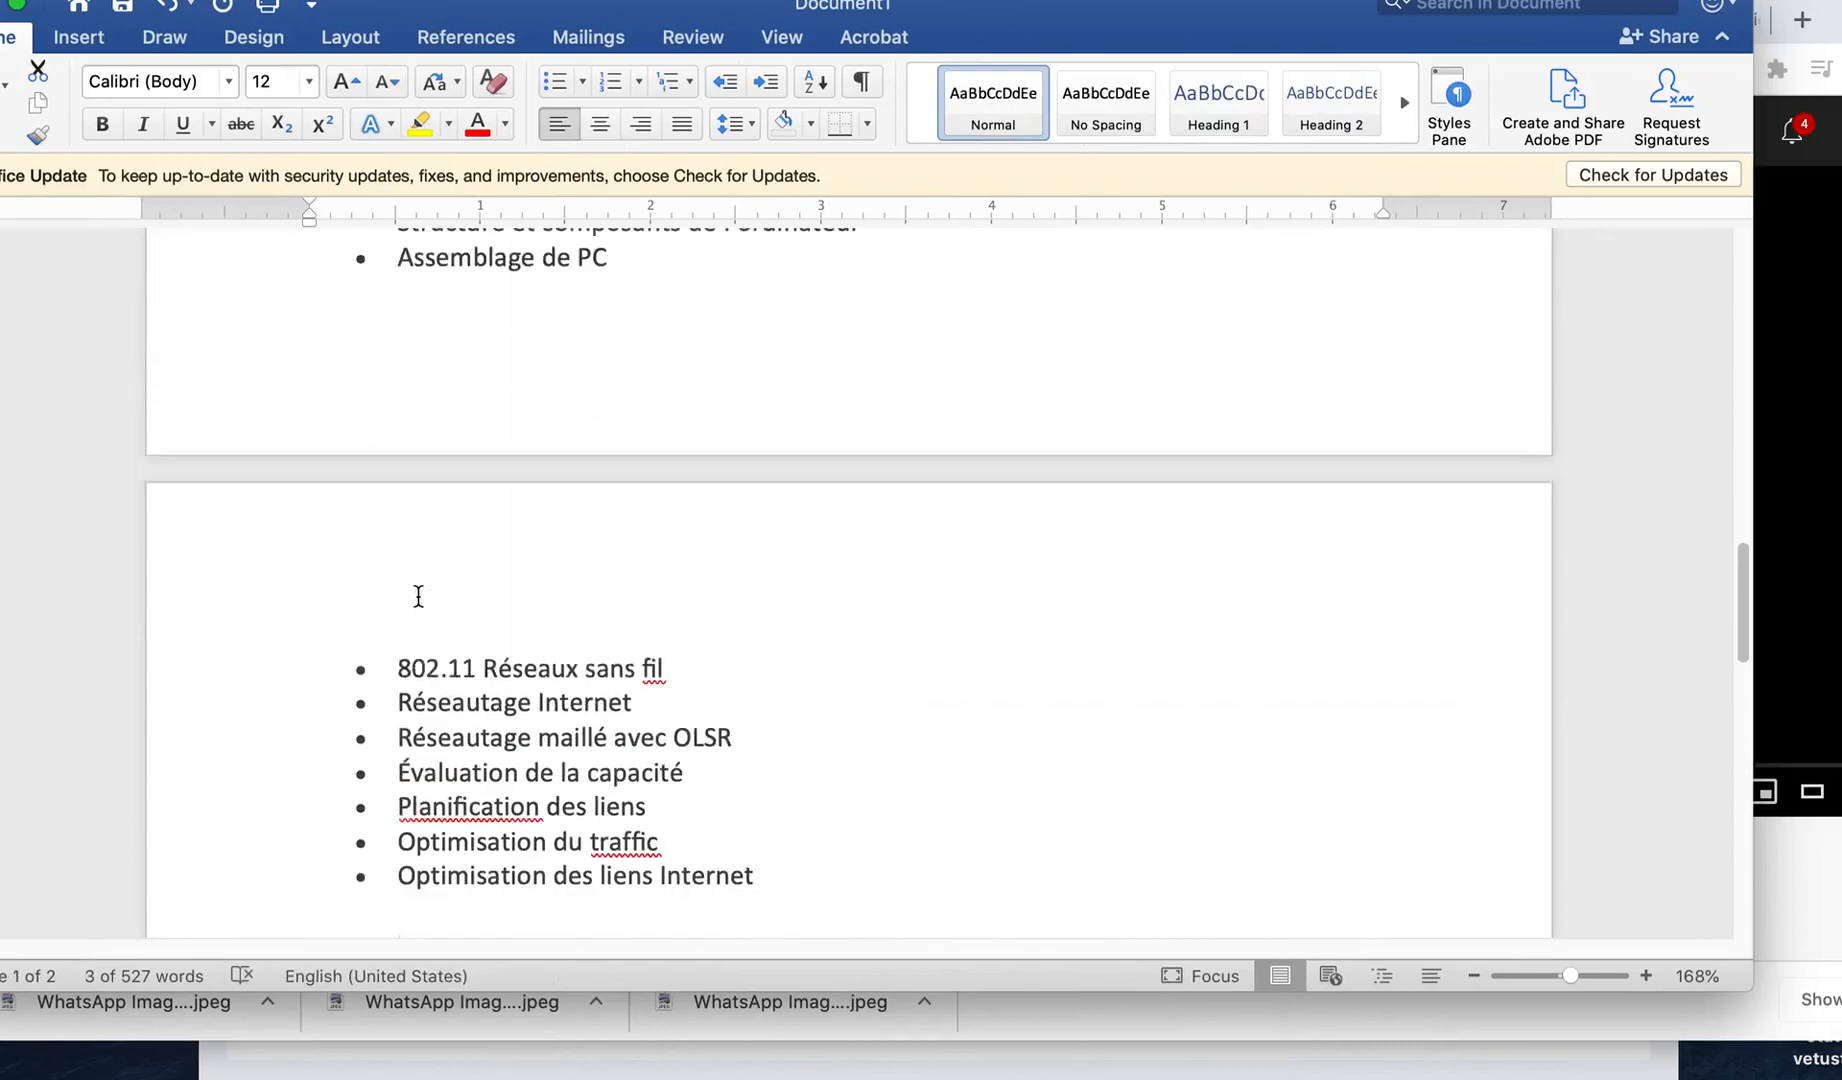
left_click_drag(401, 408, 849, 404)
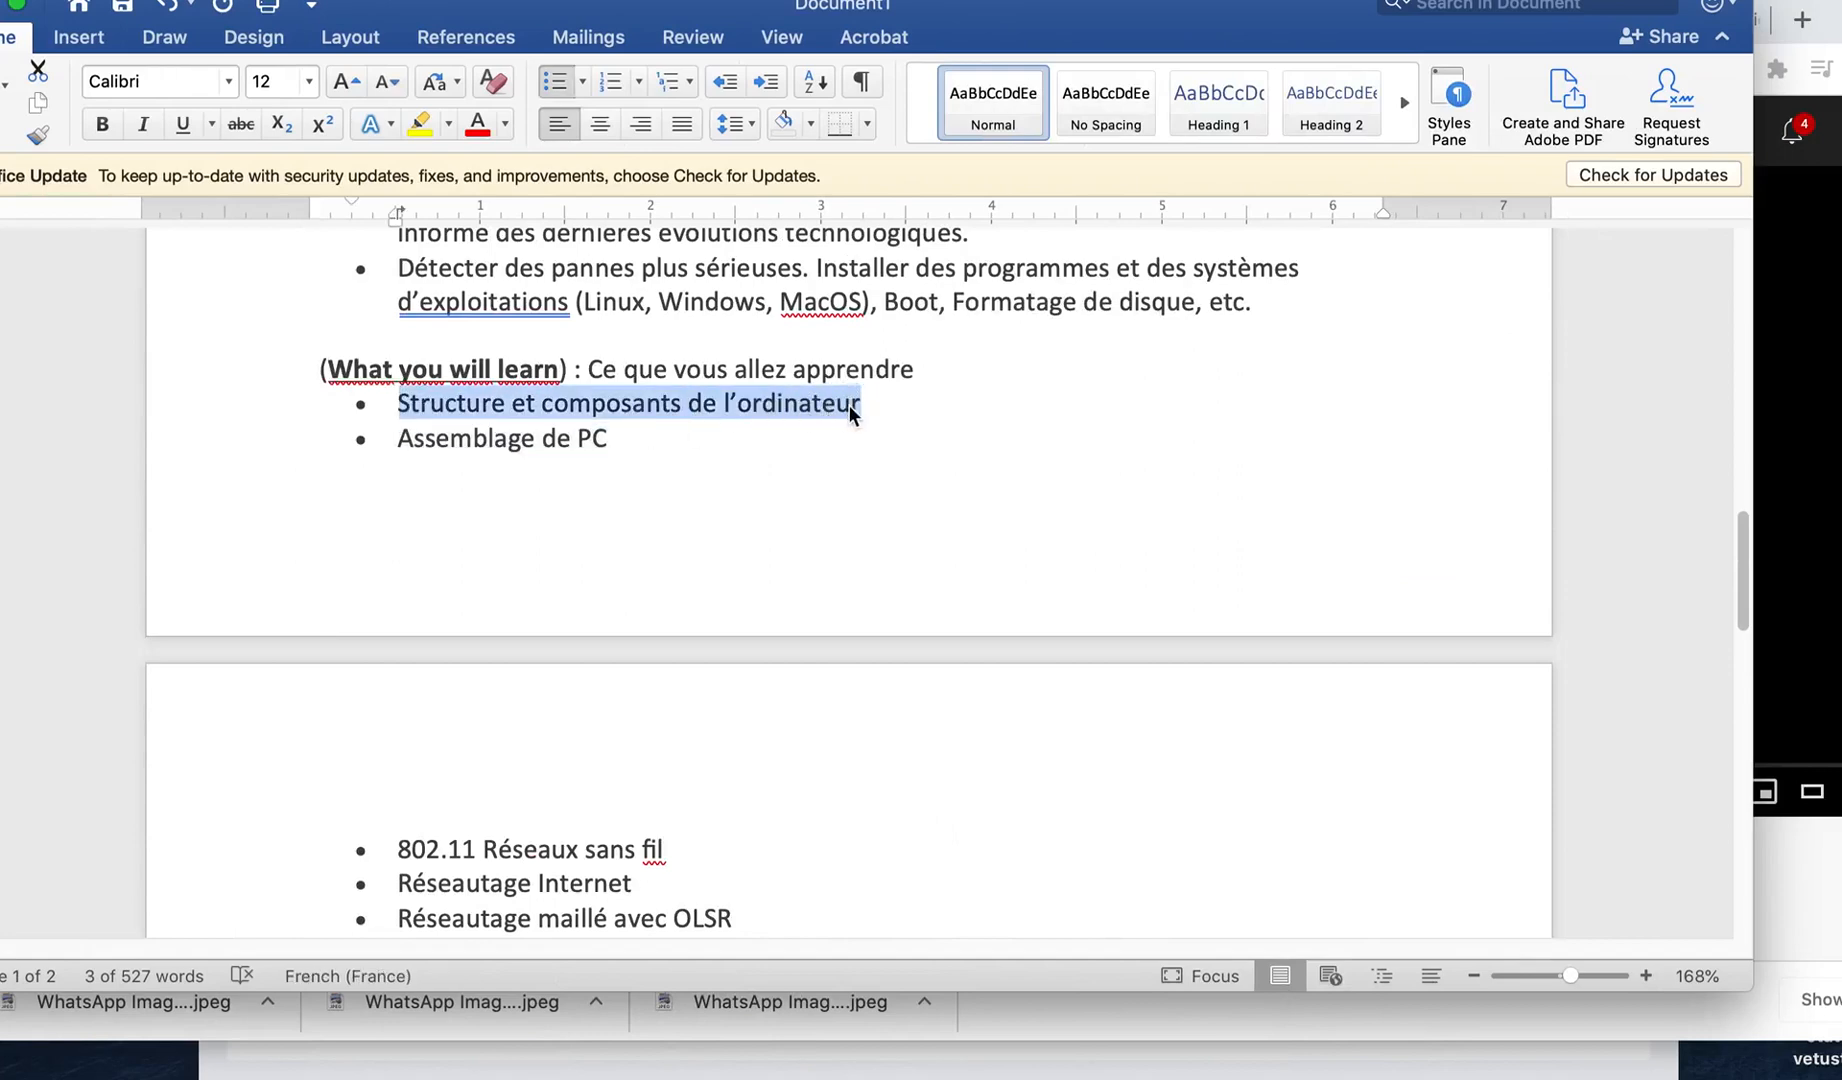
key("super+Tab")
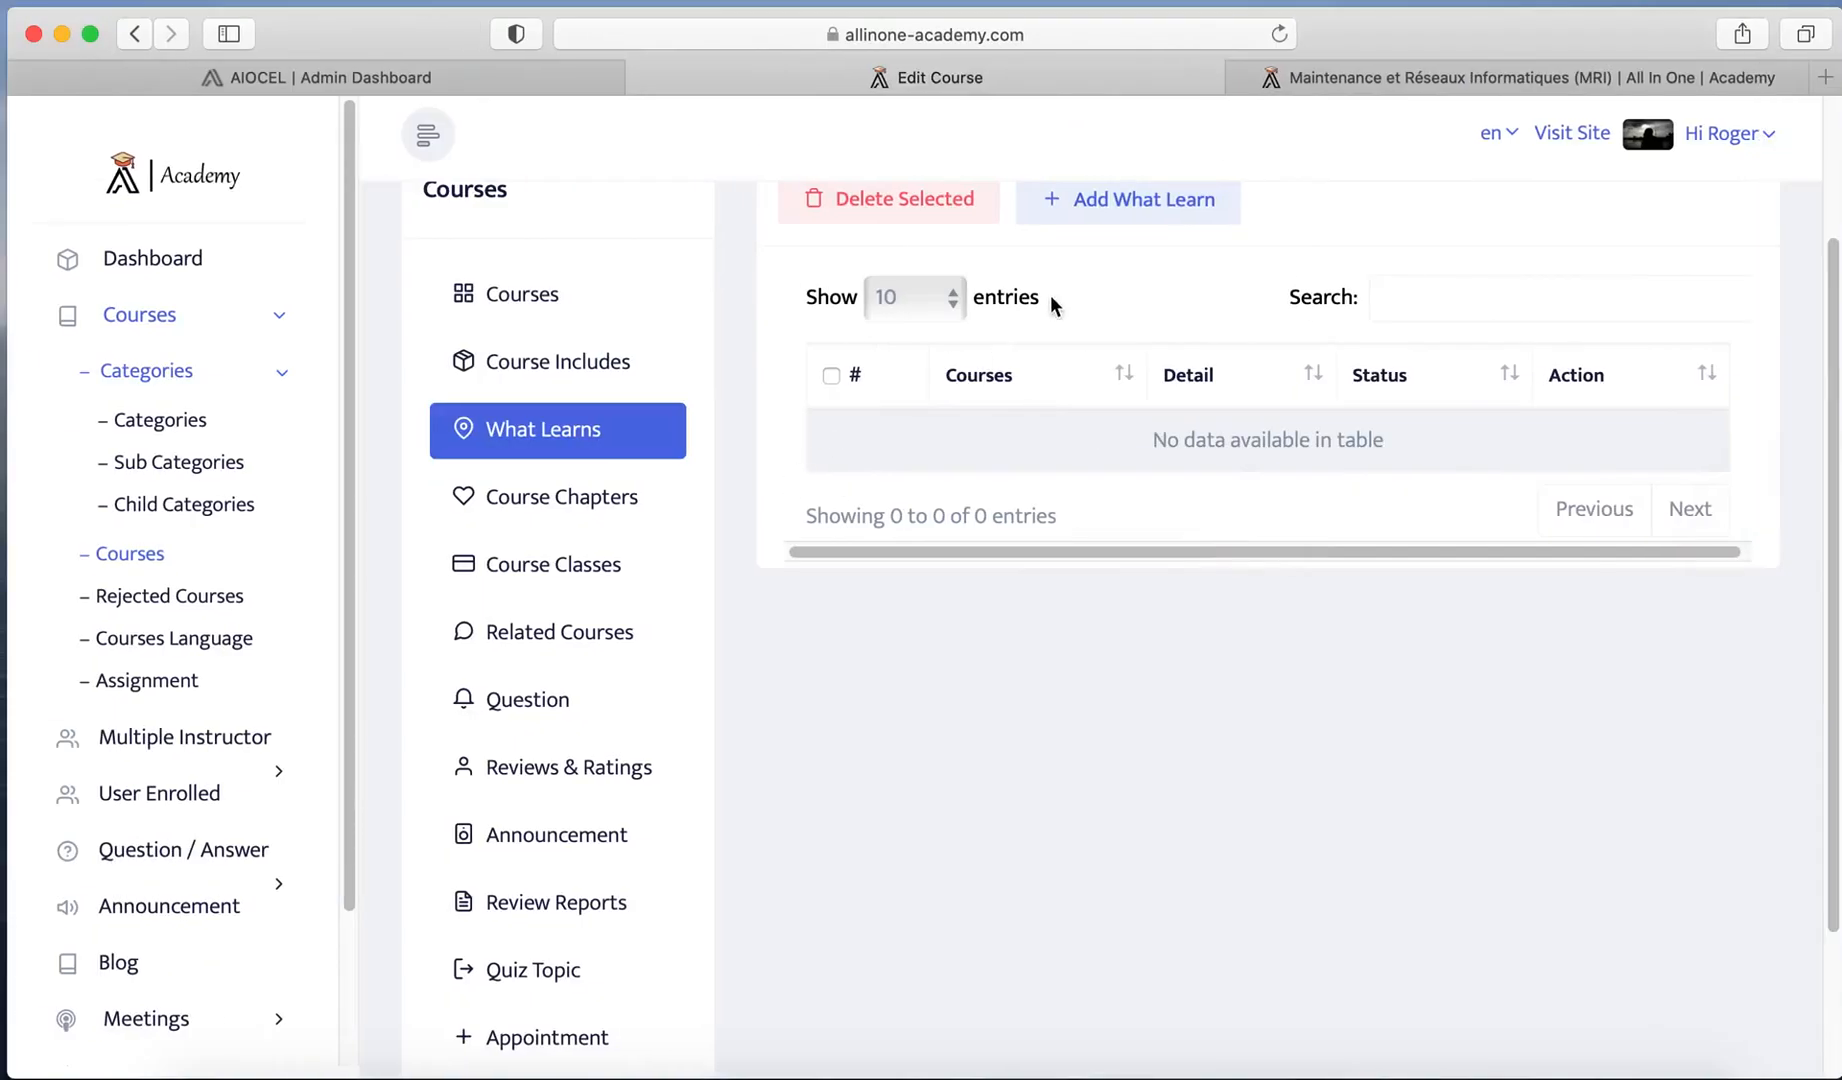
Step: Create a What Learn entry with "Structure et composants de l’ordinateur" as its detail, without the pasted bullet
left_click(1120, 210)
left_click(571, 327)
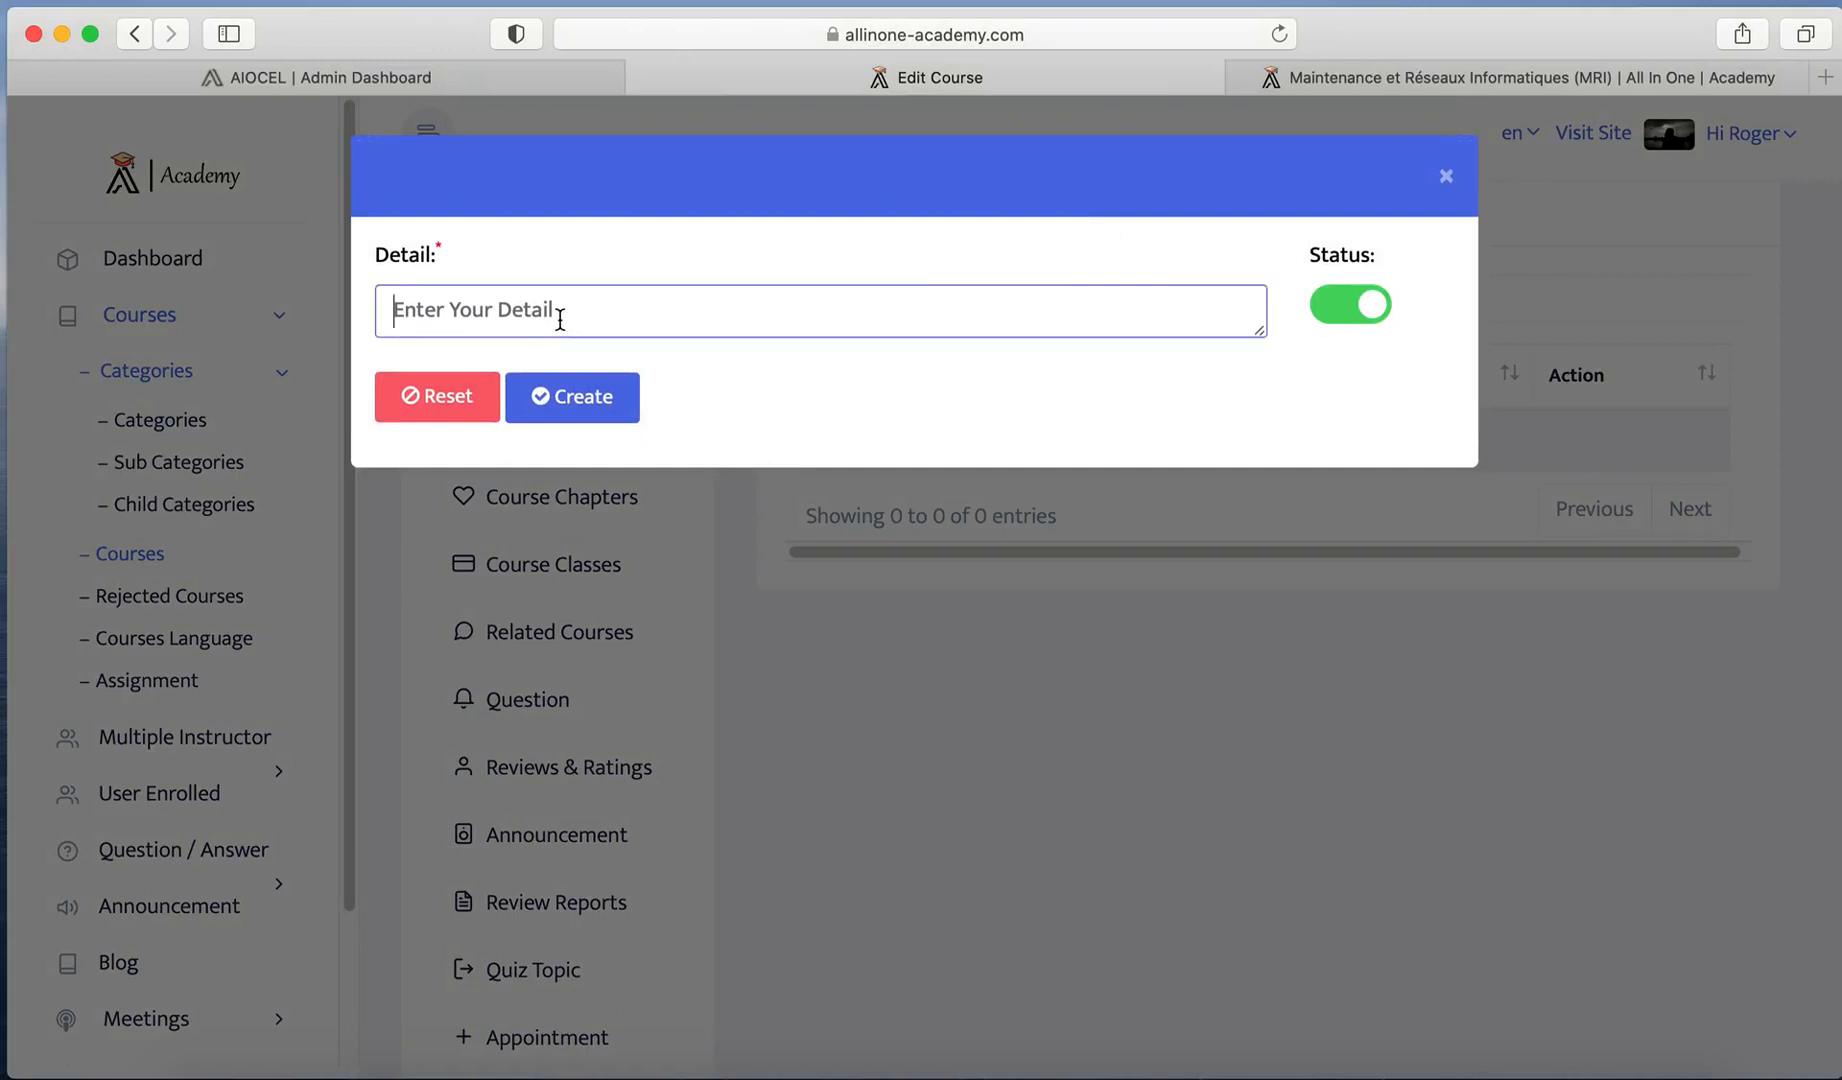
type("•\tStructure et composants de l’ordinateur")
left_click_drag(433, 316, 318, 312)
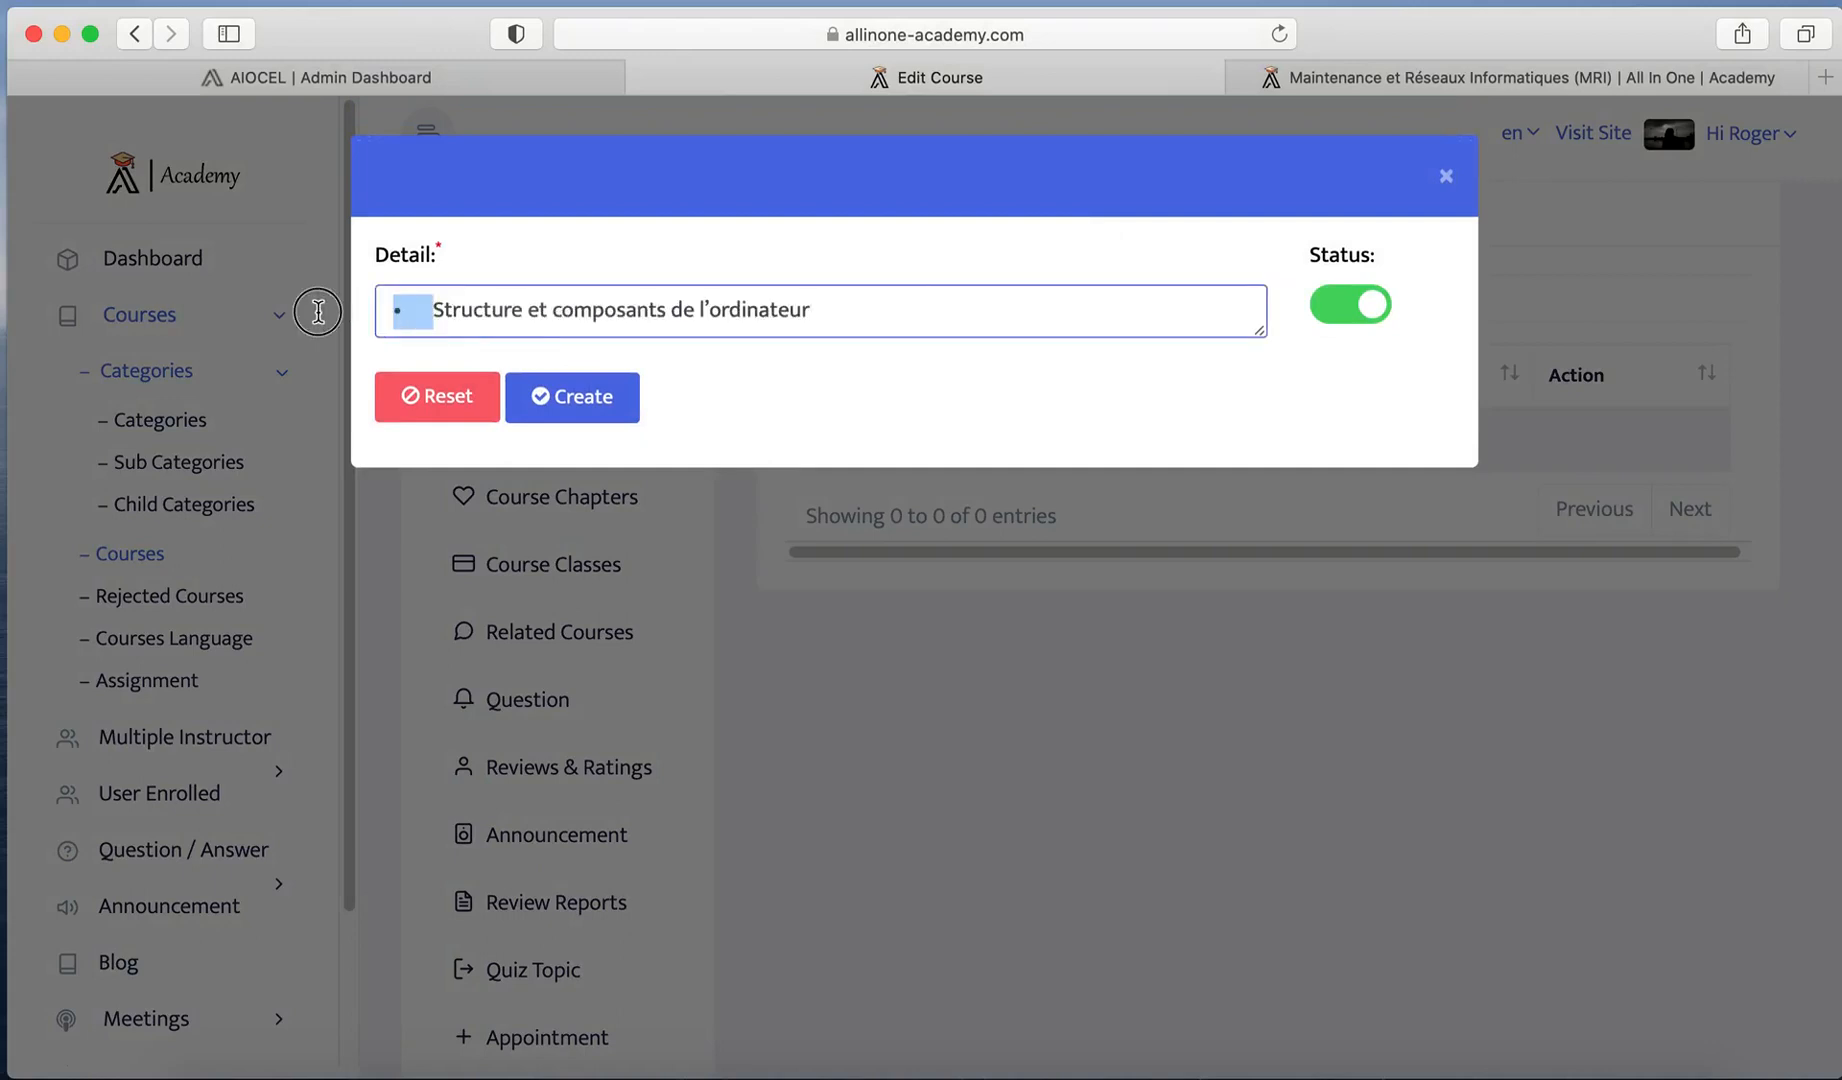
key("BackSpace")
left_click(535, 414)
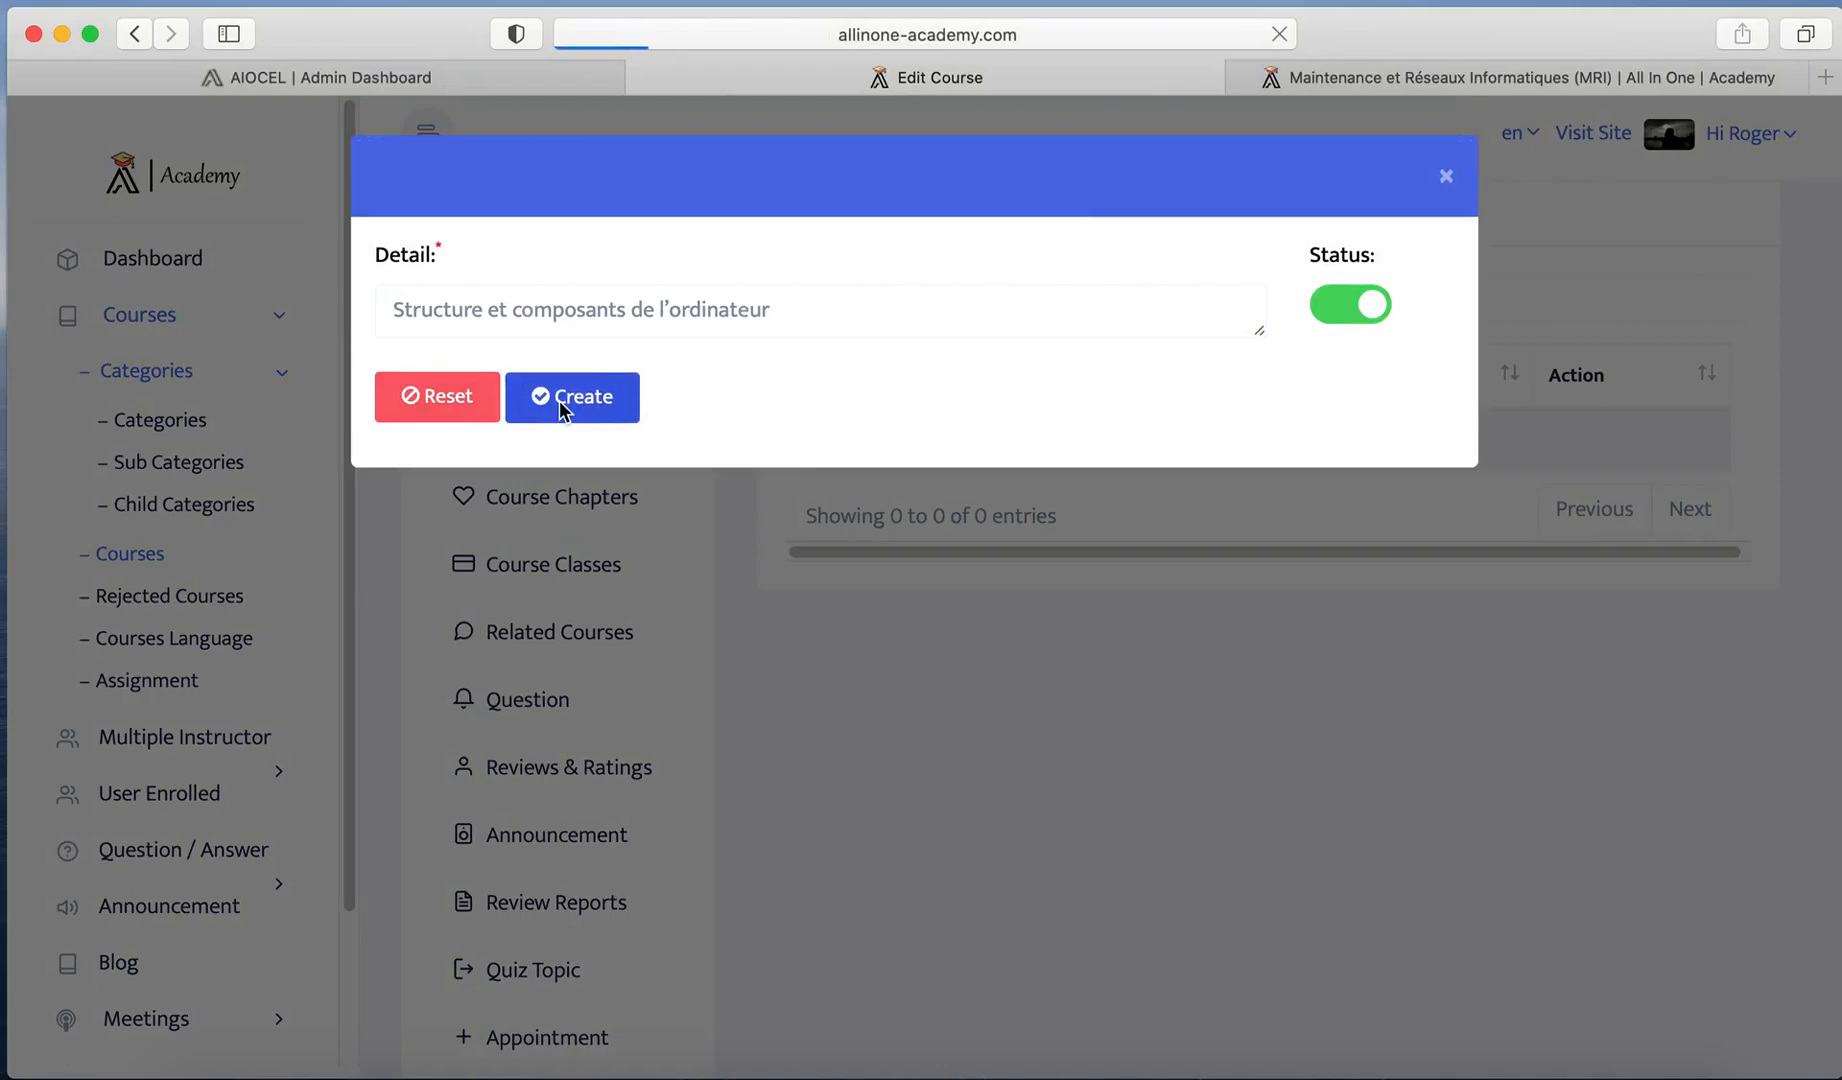
Step: Switch to Word, copy "Assemblage de PC" from the What you will learn list and return to Safari
key("super+Tab")
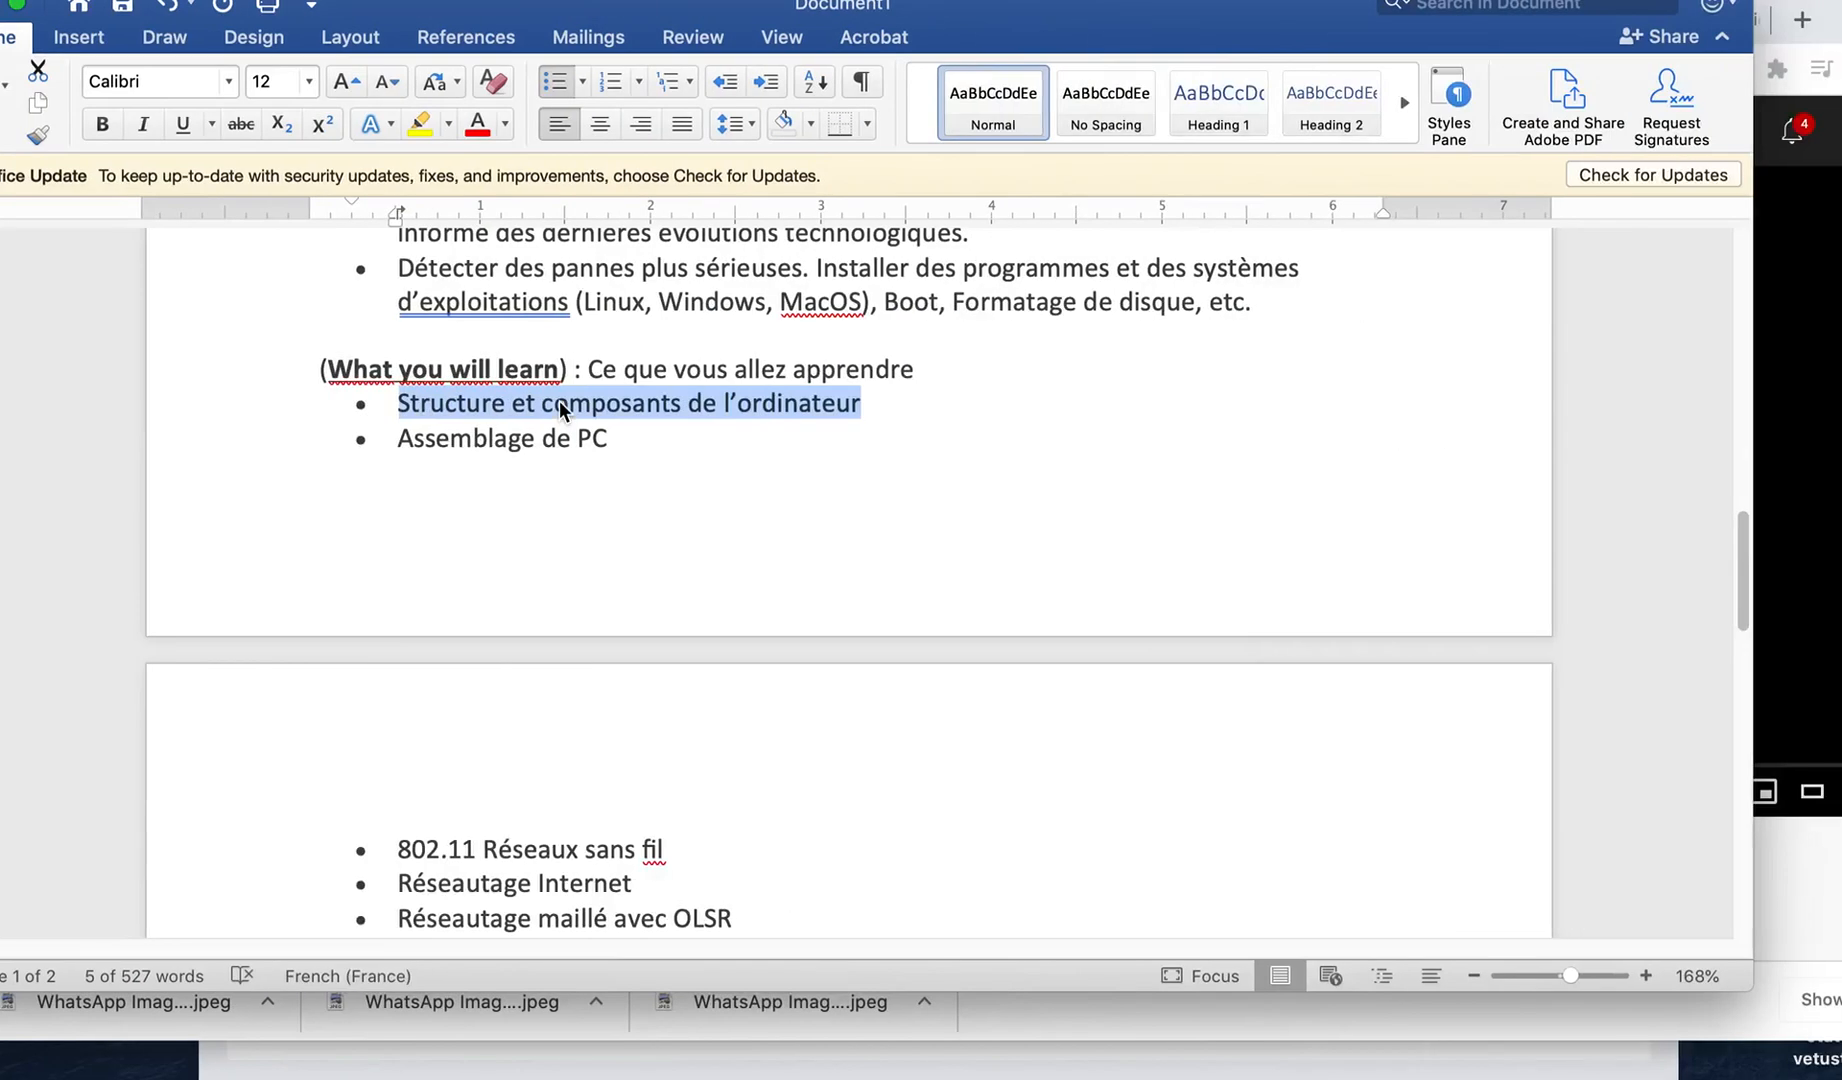
scroll(534, 598, "down", 2)
scroll(534, 596, "down", 12)
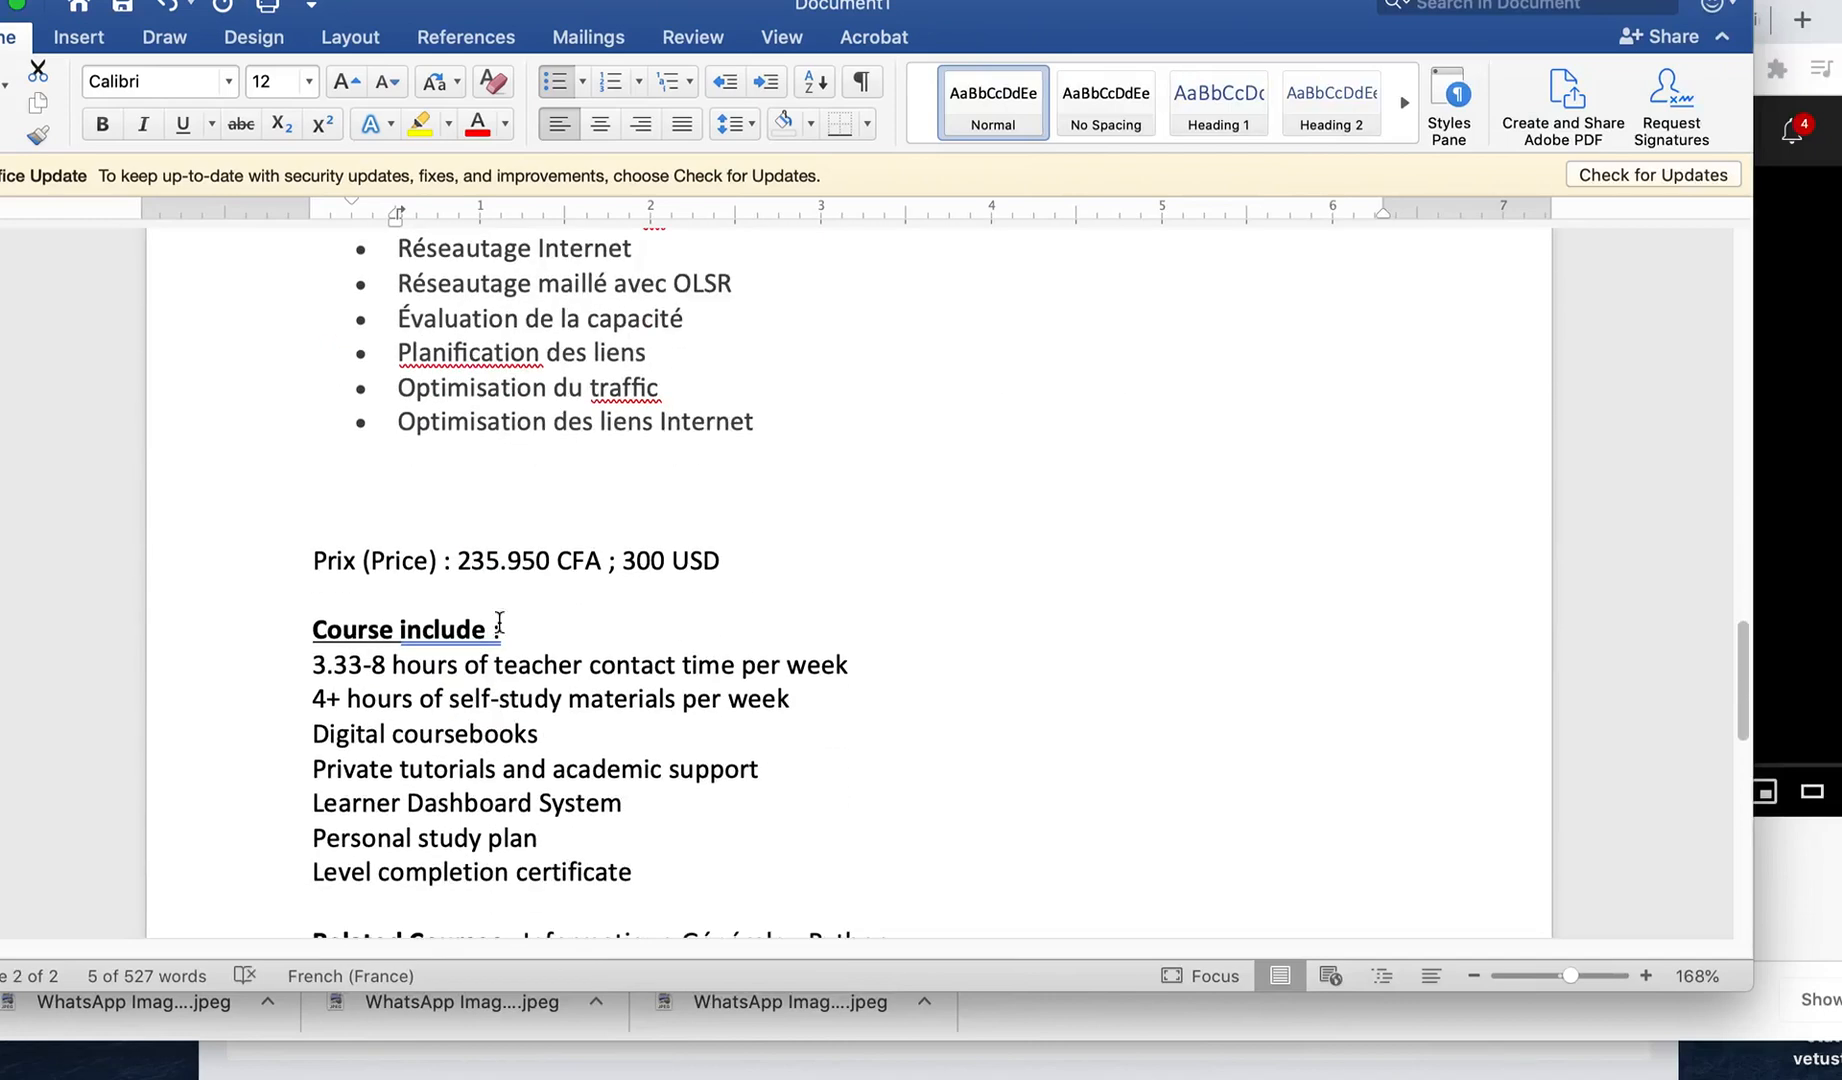
left_click_drag(312, 668, 650, 871)
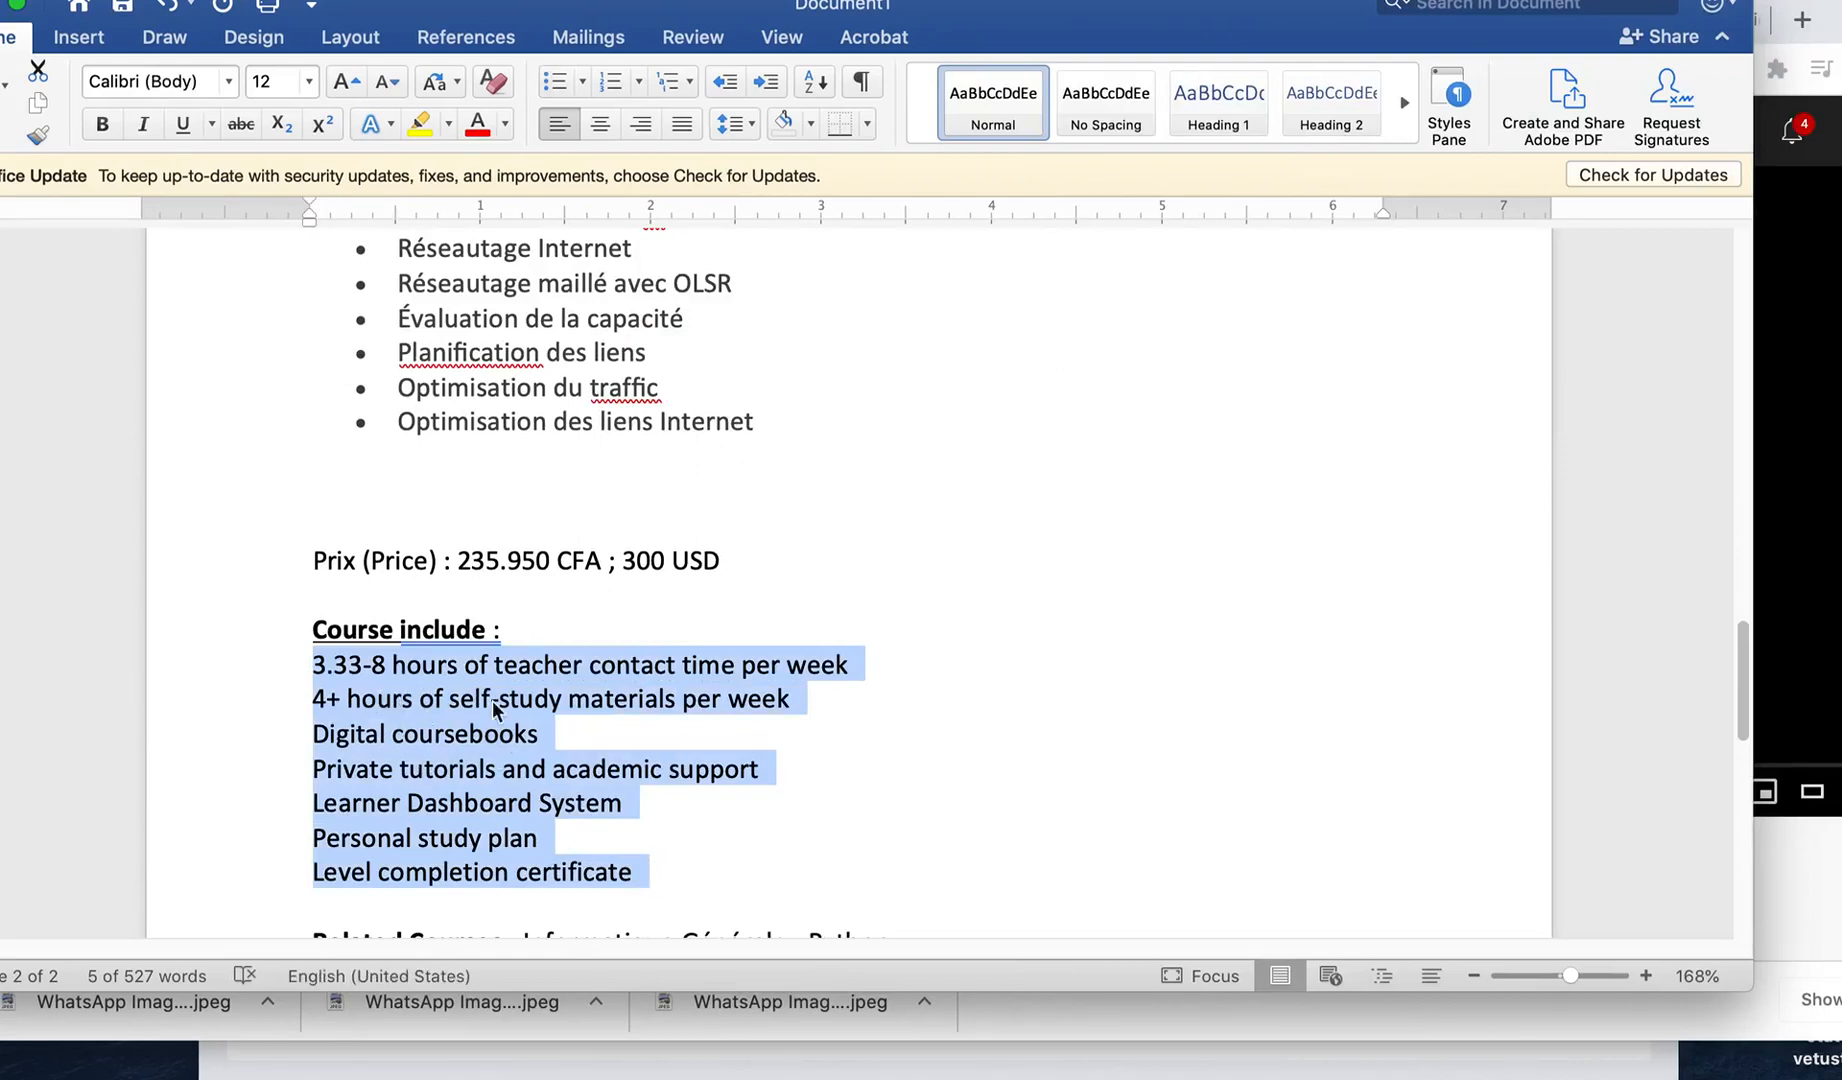
scroll(464, 737, "up", 1)
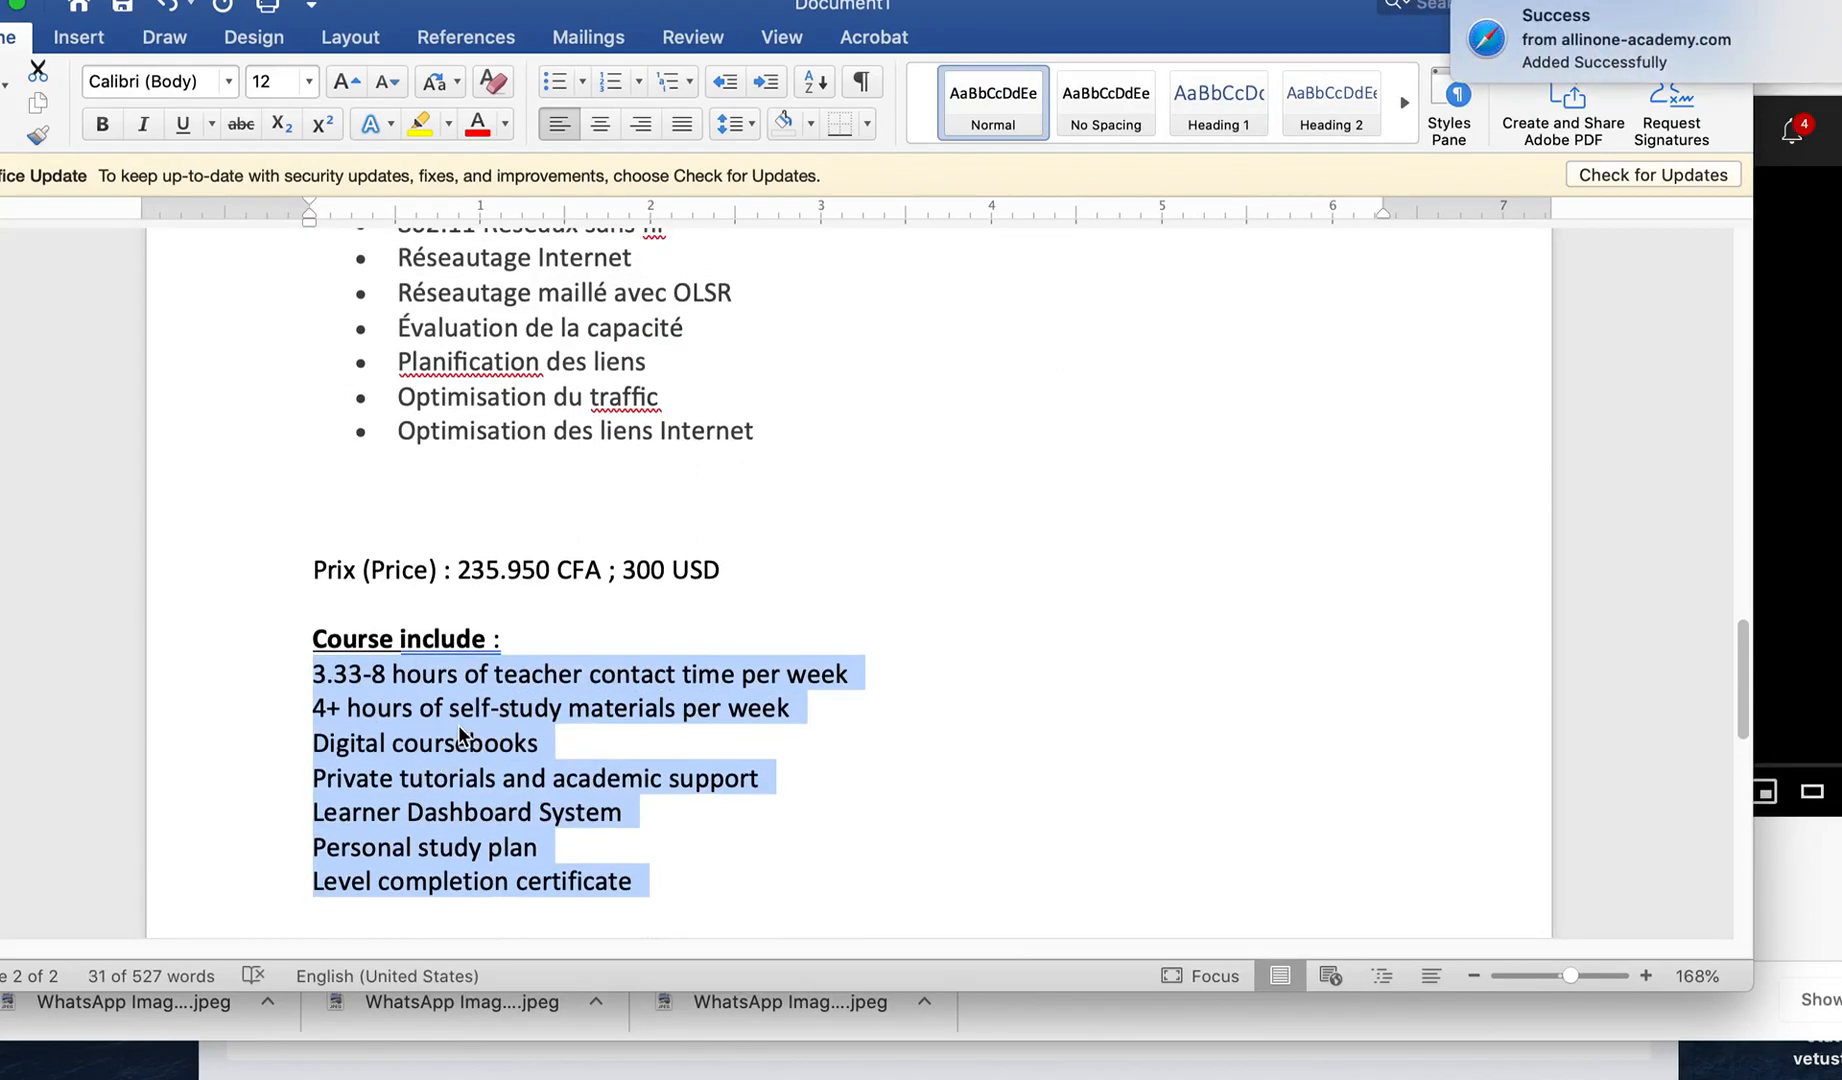
scroll(460, 735, "up", 10)
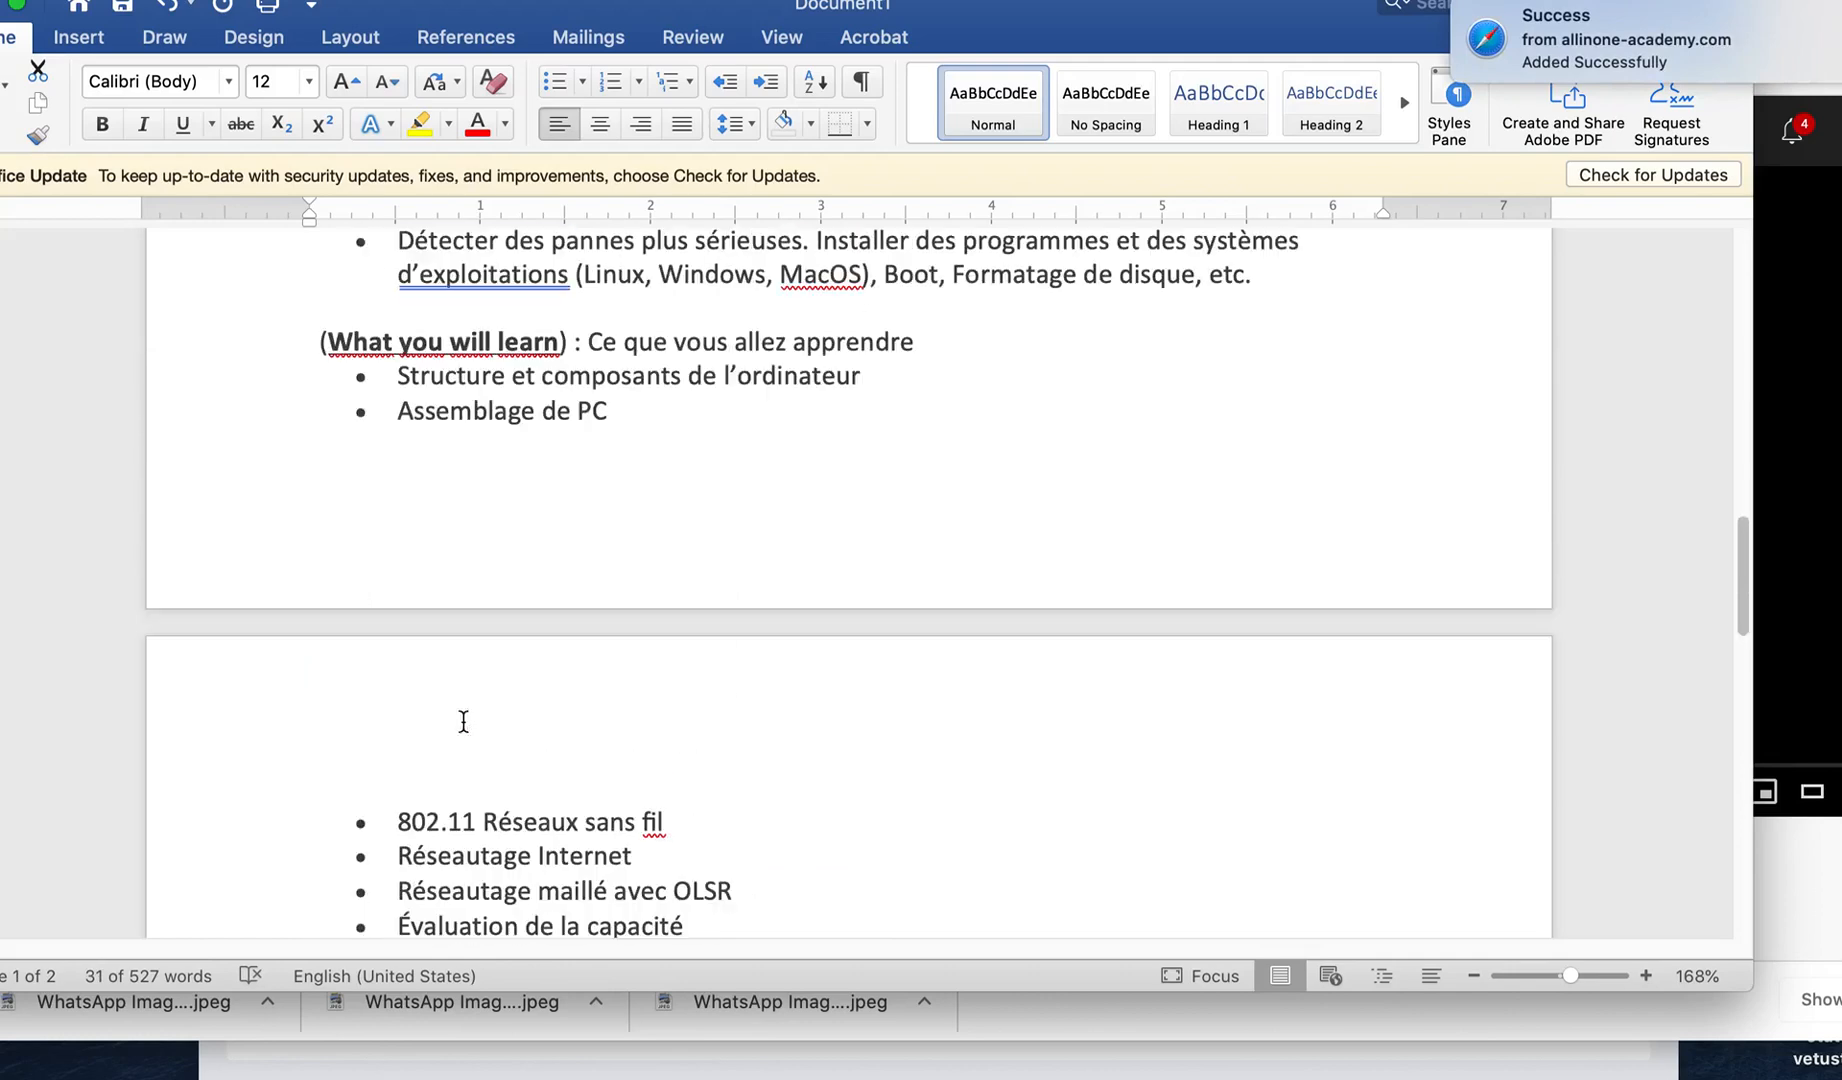
left_click_drag(398, 411, 607, 425)
key("ctrl+Left")
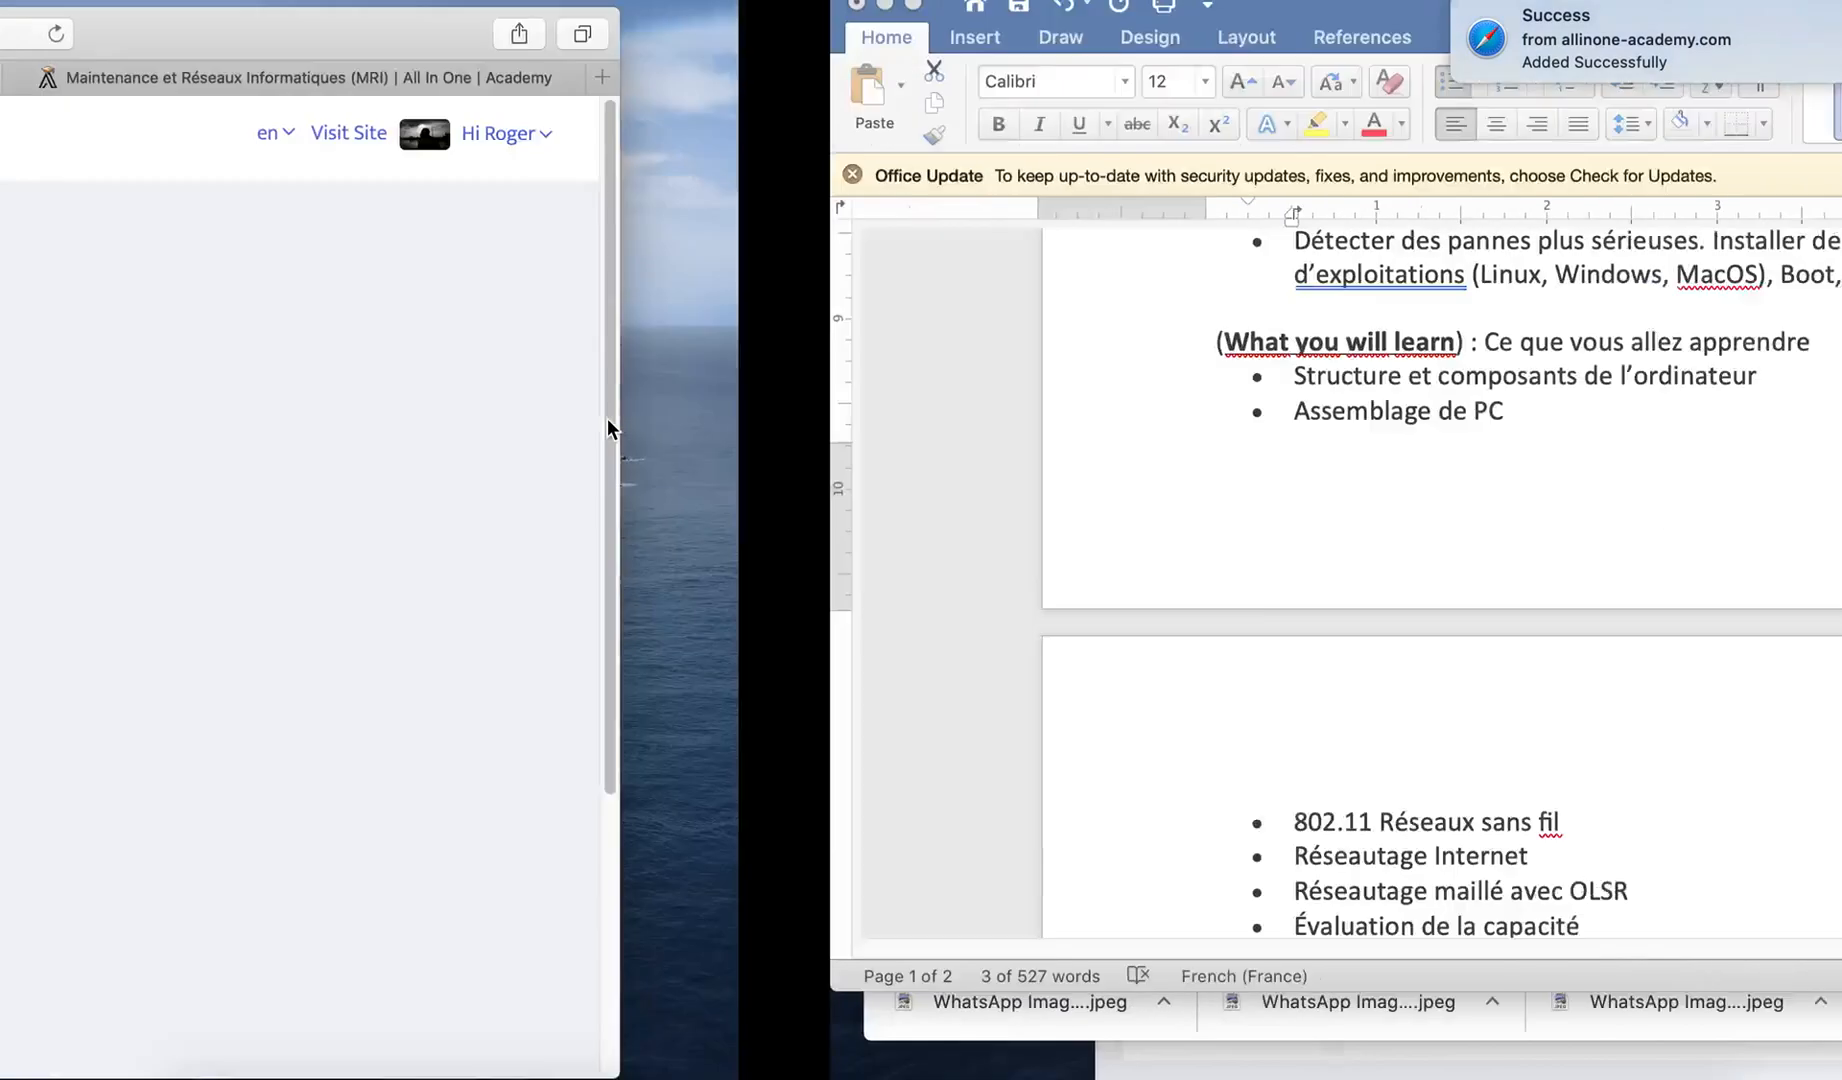
Step: Create a What Learn entry with "Assemblage de PC" as its detail, without the pasted bullet
left_click(1078, 412)
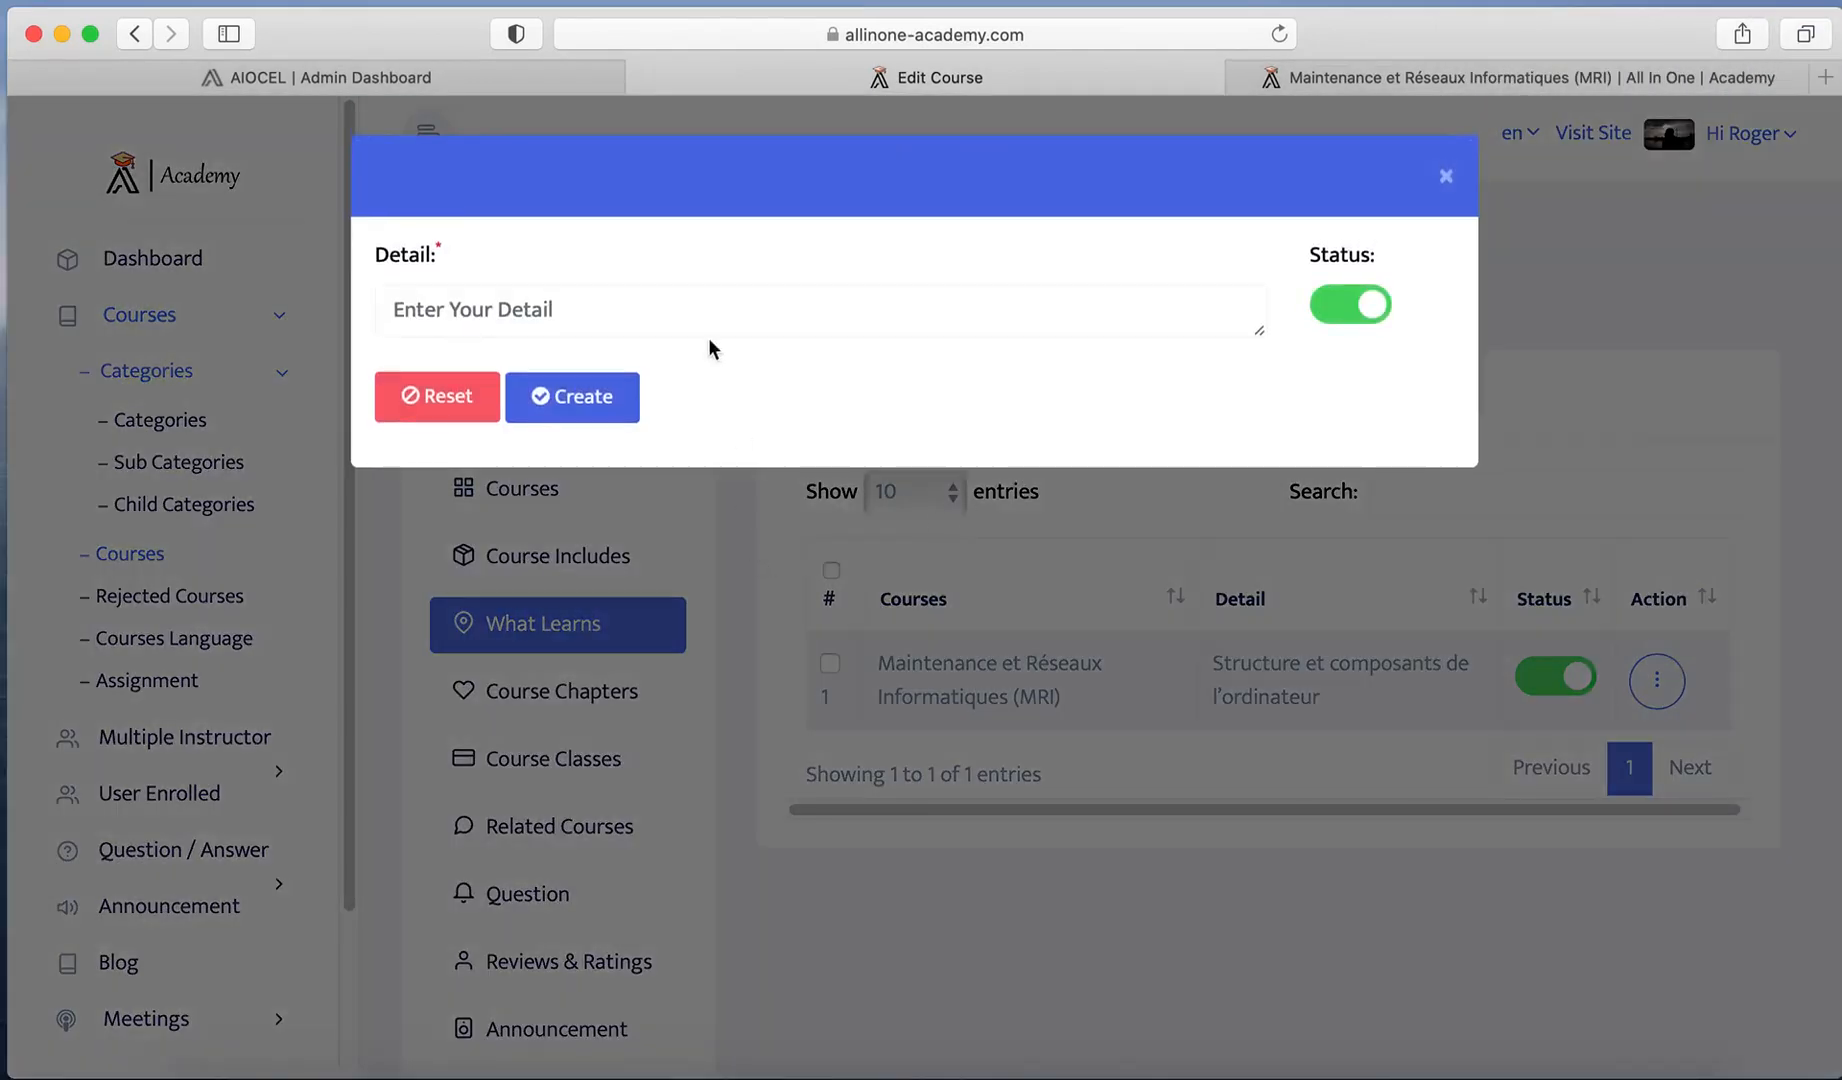
left_click(637, 310)
type("• Assemblage de PC")
left_click_drag(433, 311, 311, 309)
key("BackSpace")
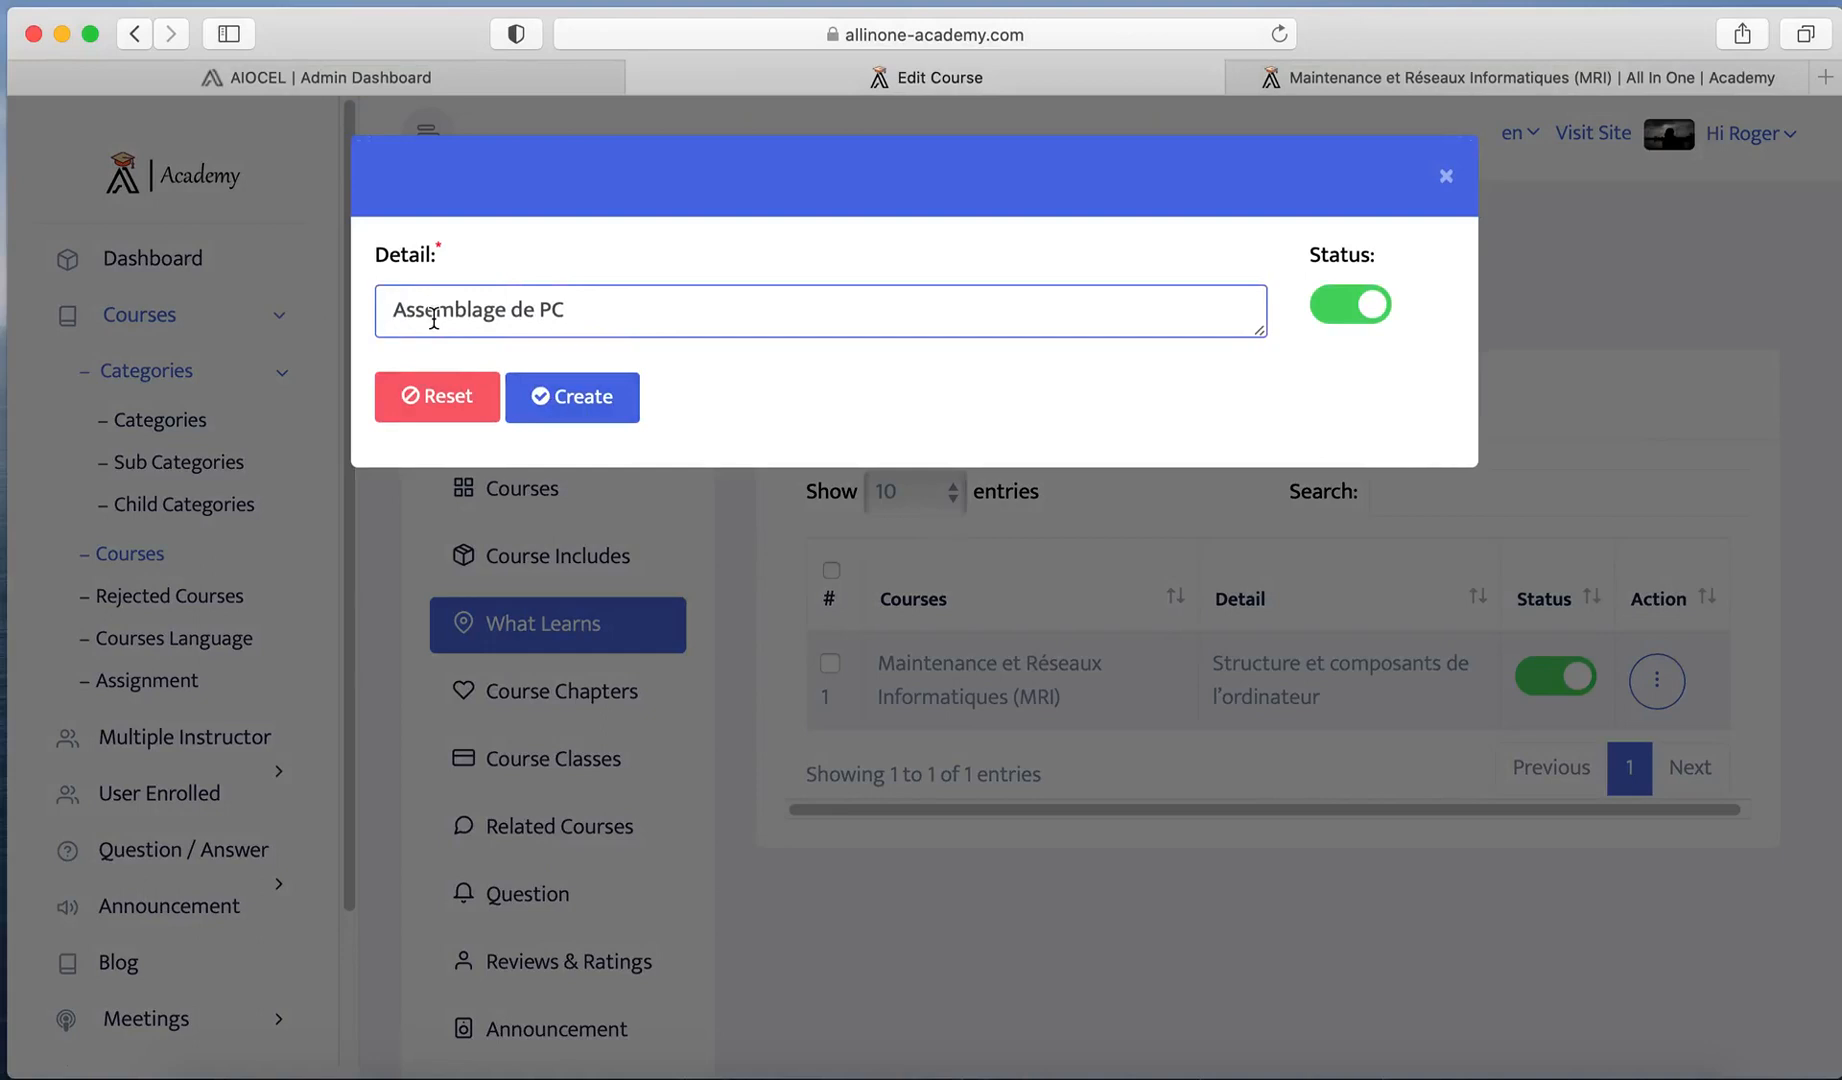
left_click(587, 400)
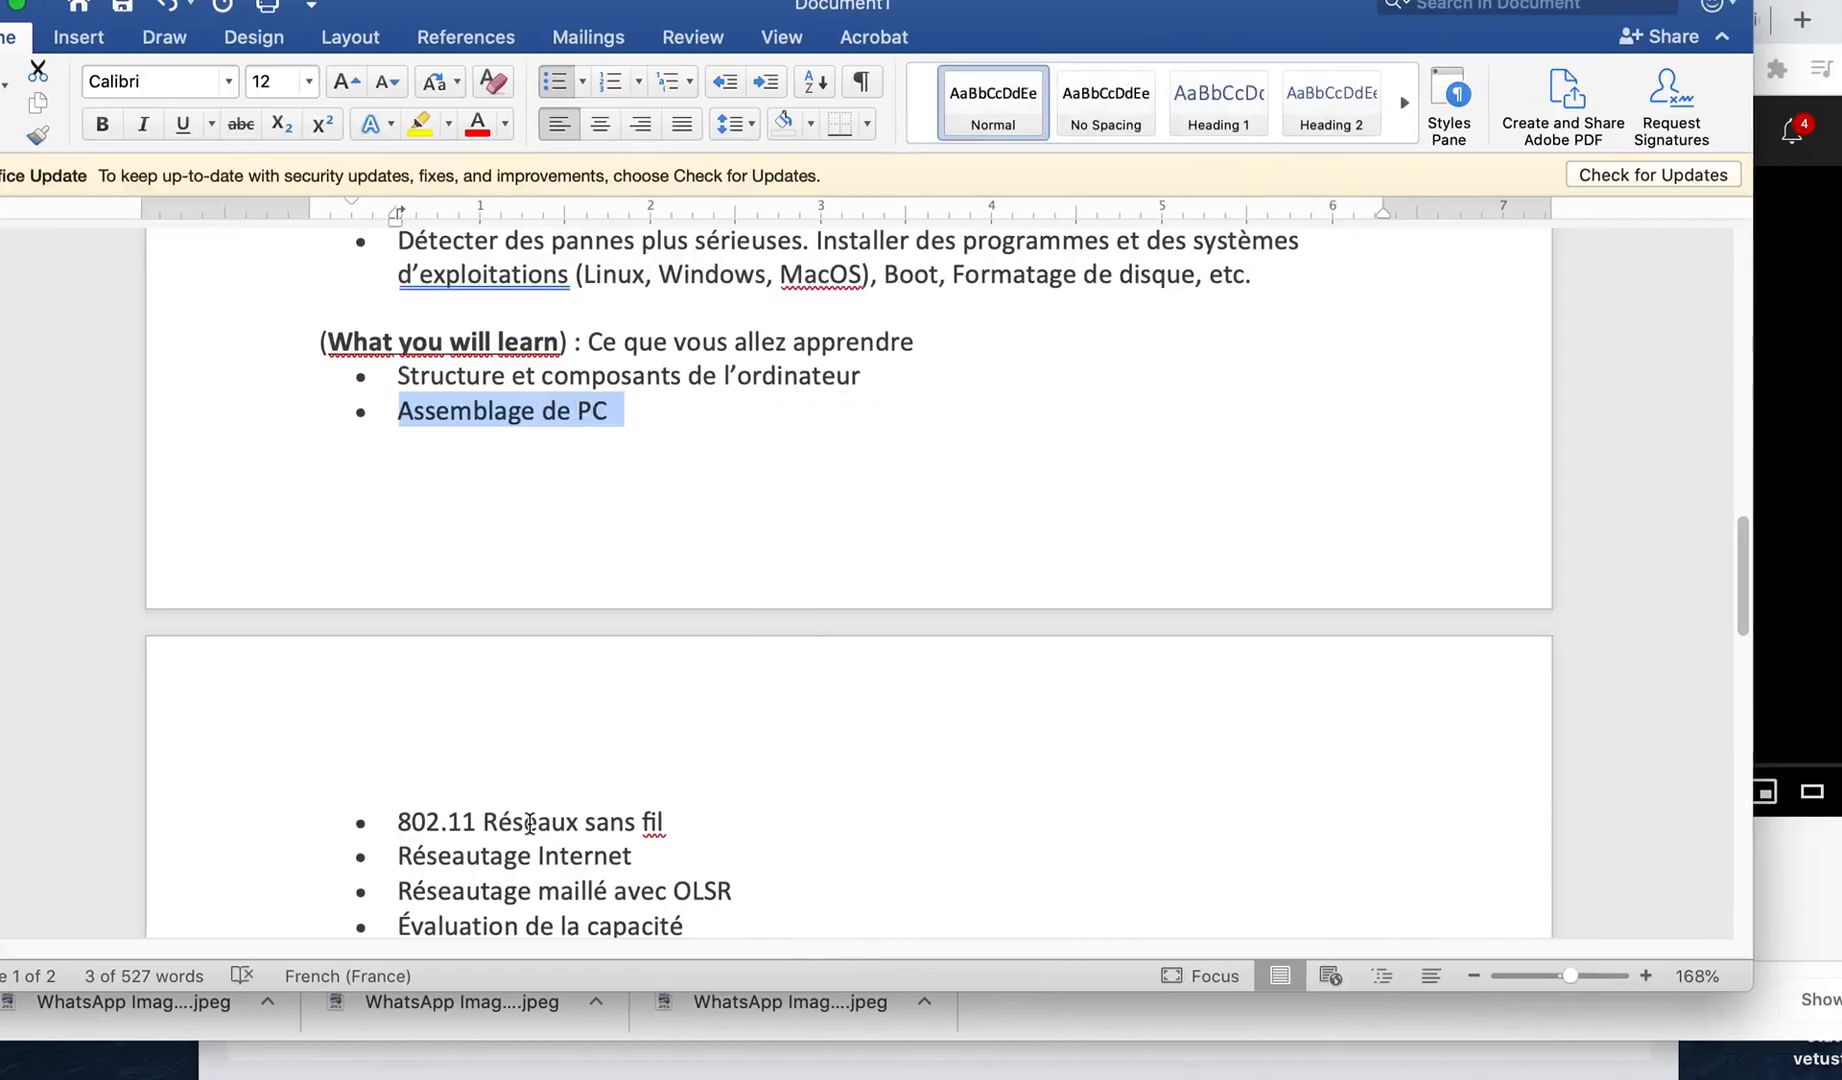
Step: In Word, remove the bullets from the What you will learn list, then copy "802.11 Réseaux sans fil" and return to Safari
left_click_drag(396, 376, 745, 885)
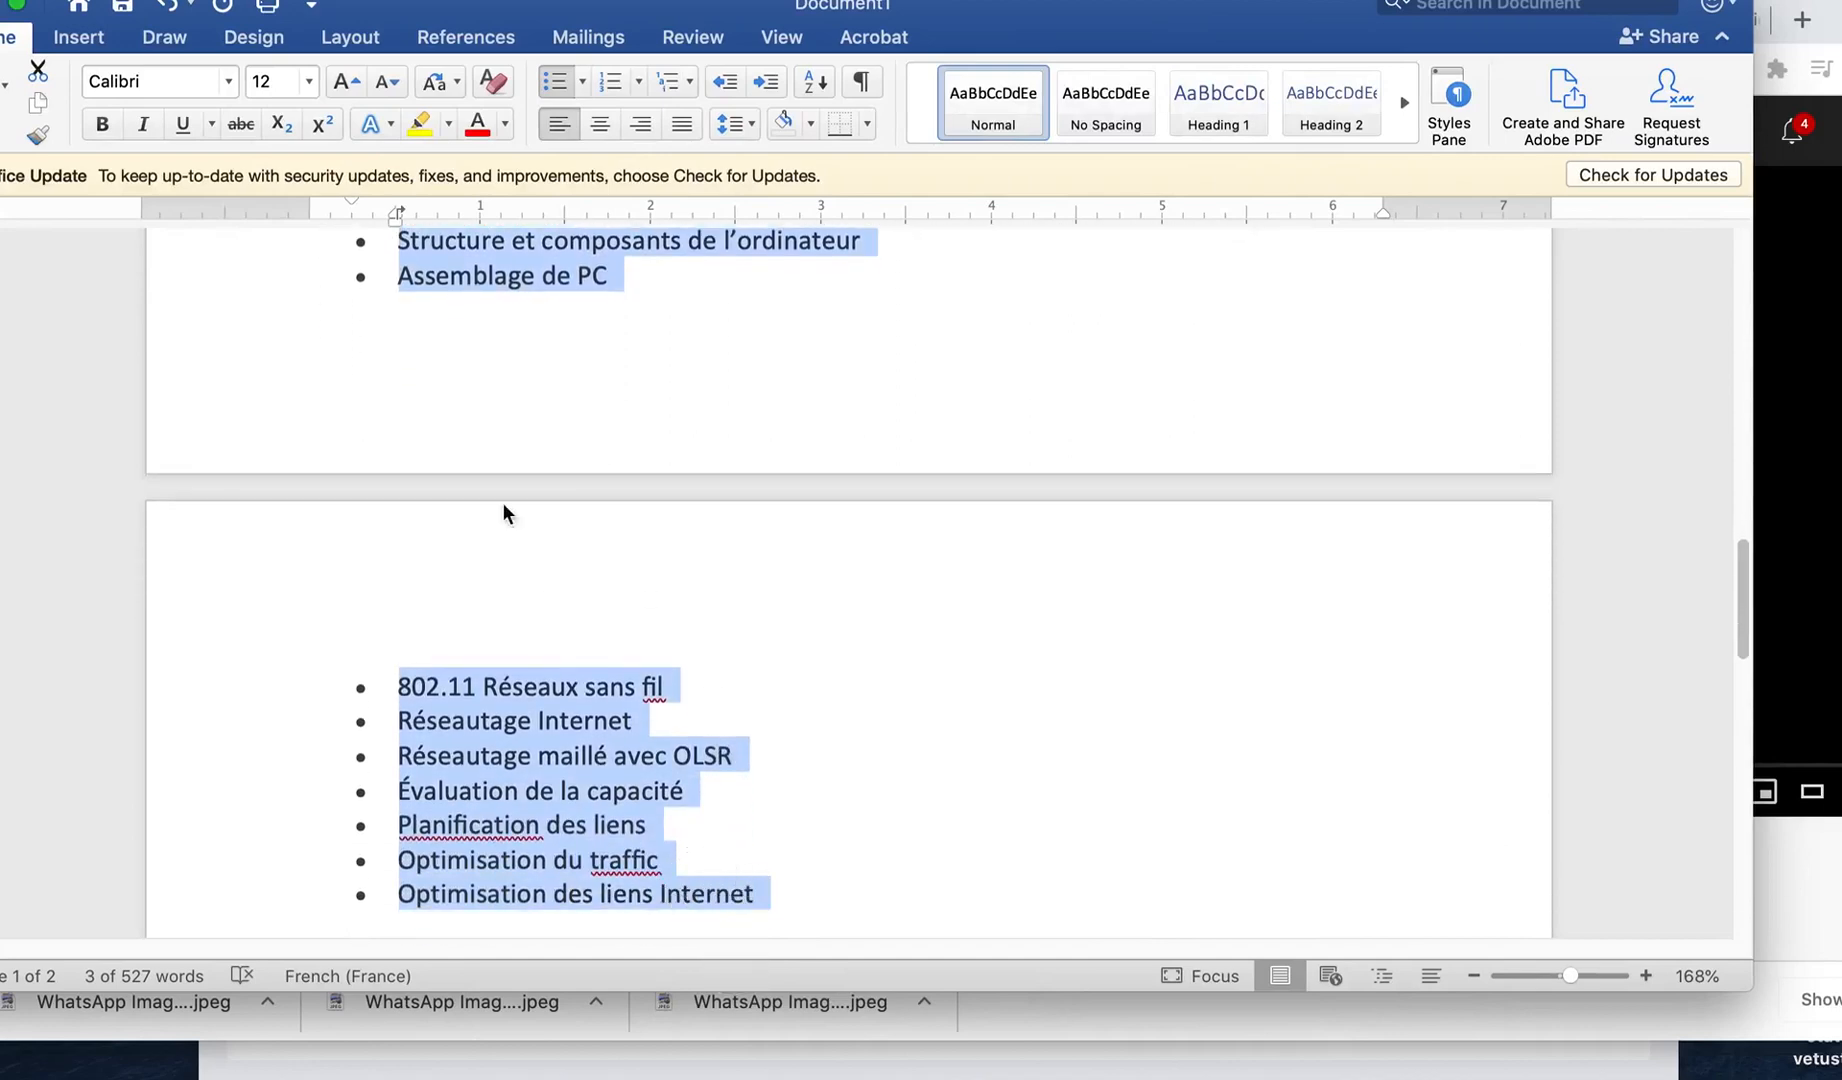
left_click(553, 85)
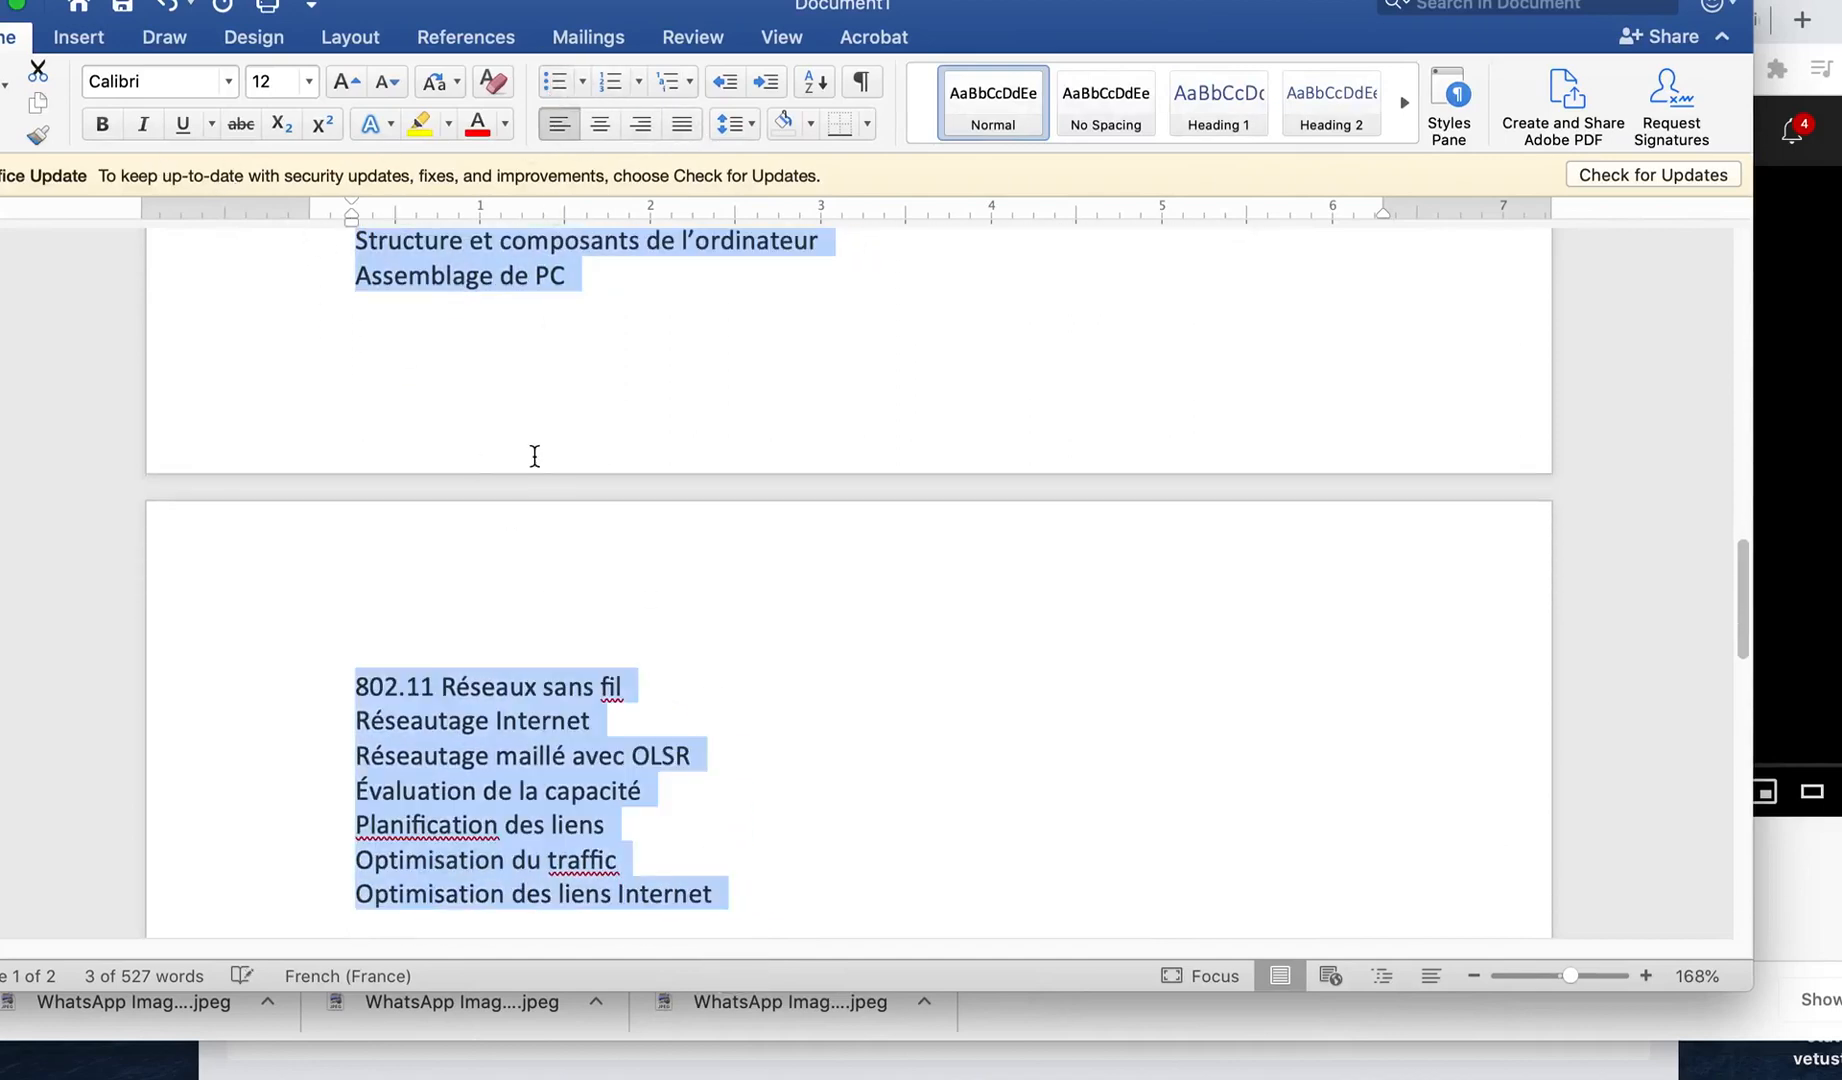
left_click(500, 689)
left_click_drag(366, 688, 631, 697)
key("super+c")
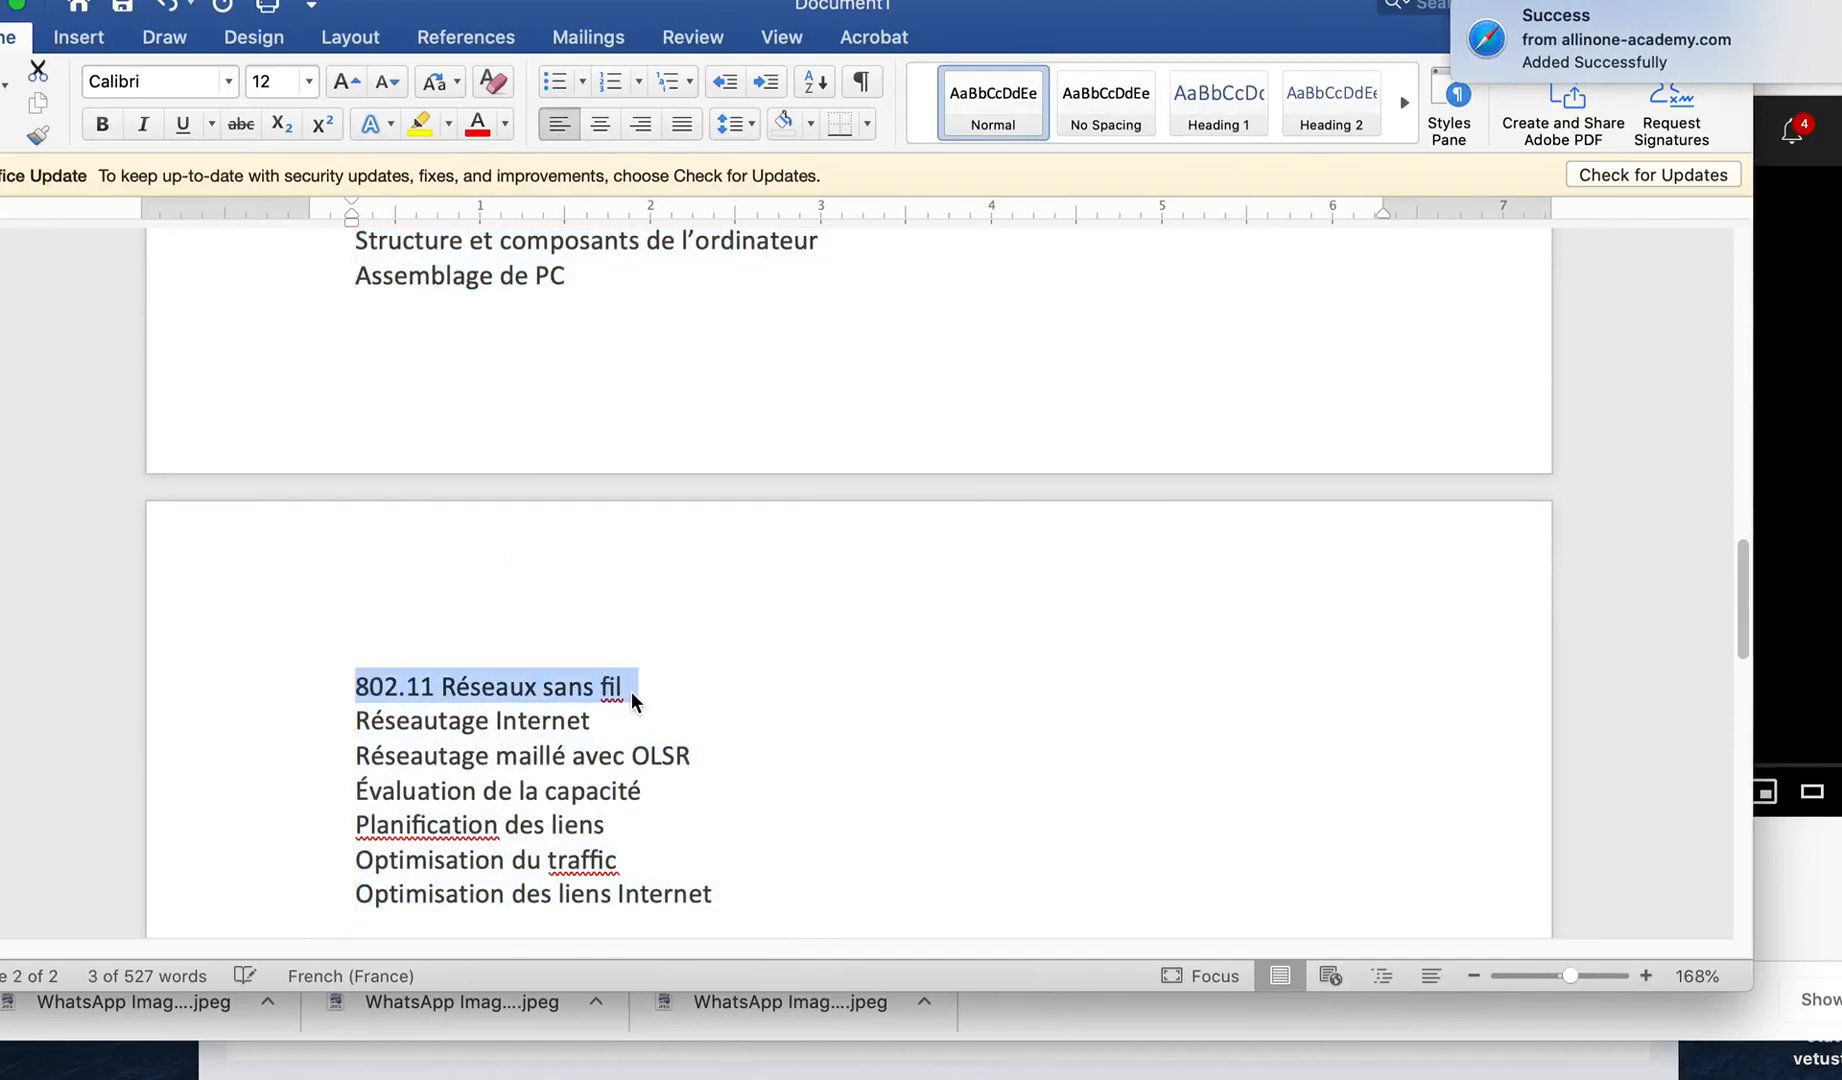
key("super+Tab")
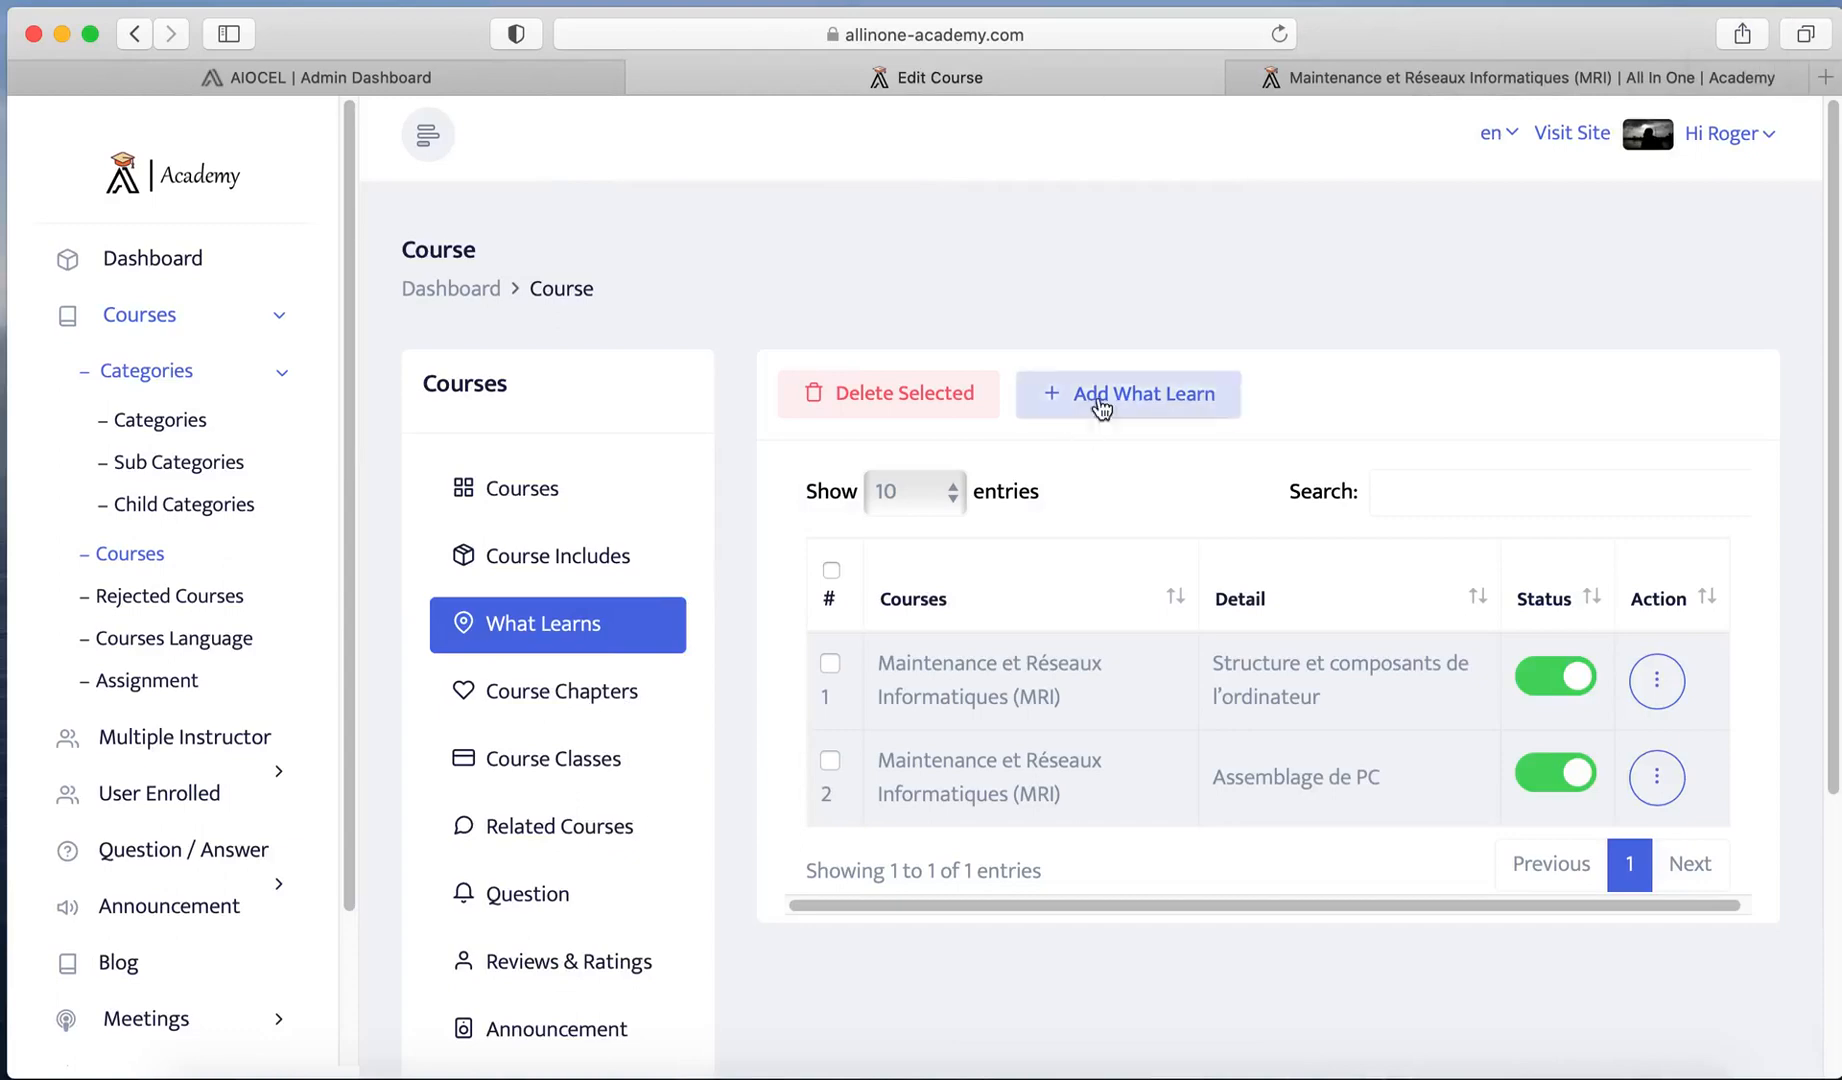
Step: Create a What Learn entry with "802.11 Réseaux sans fil" as its detail
left_click(1101, 395)
left_click(638, 325)
key("super+v")
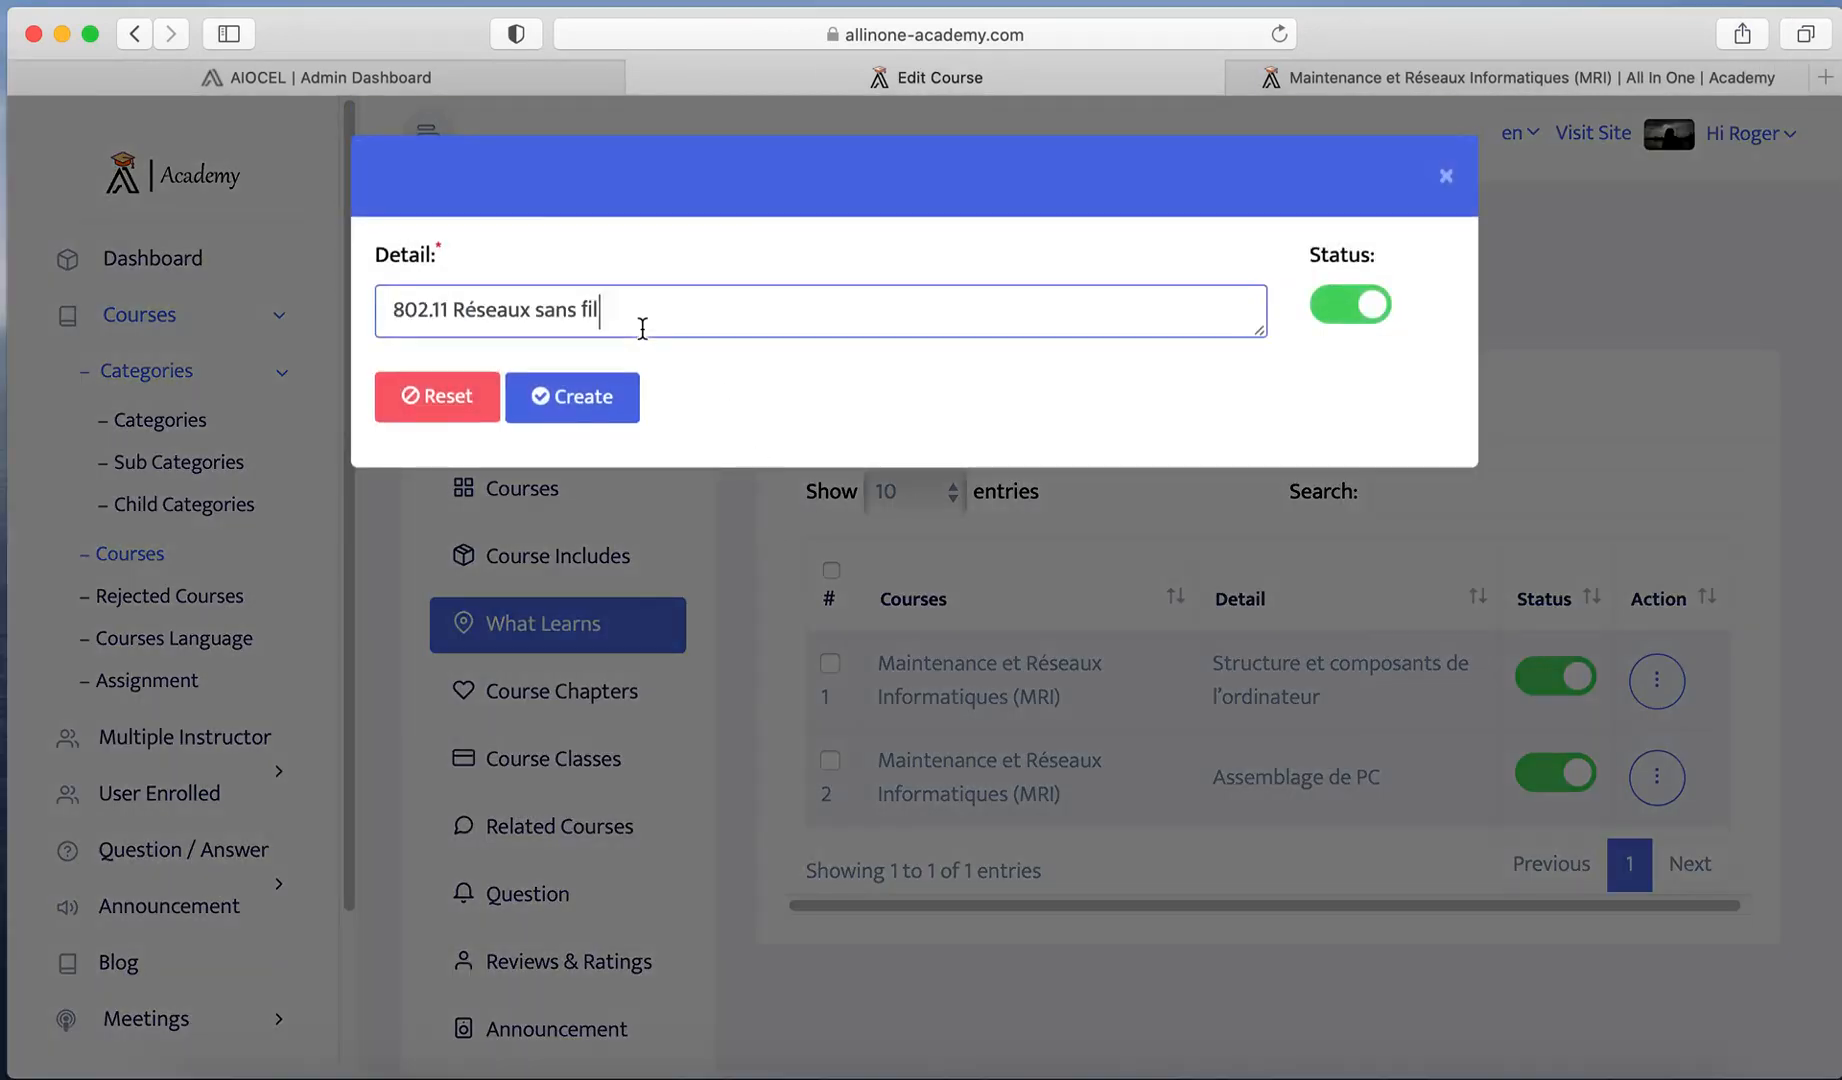
left_click(614, 396)
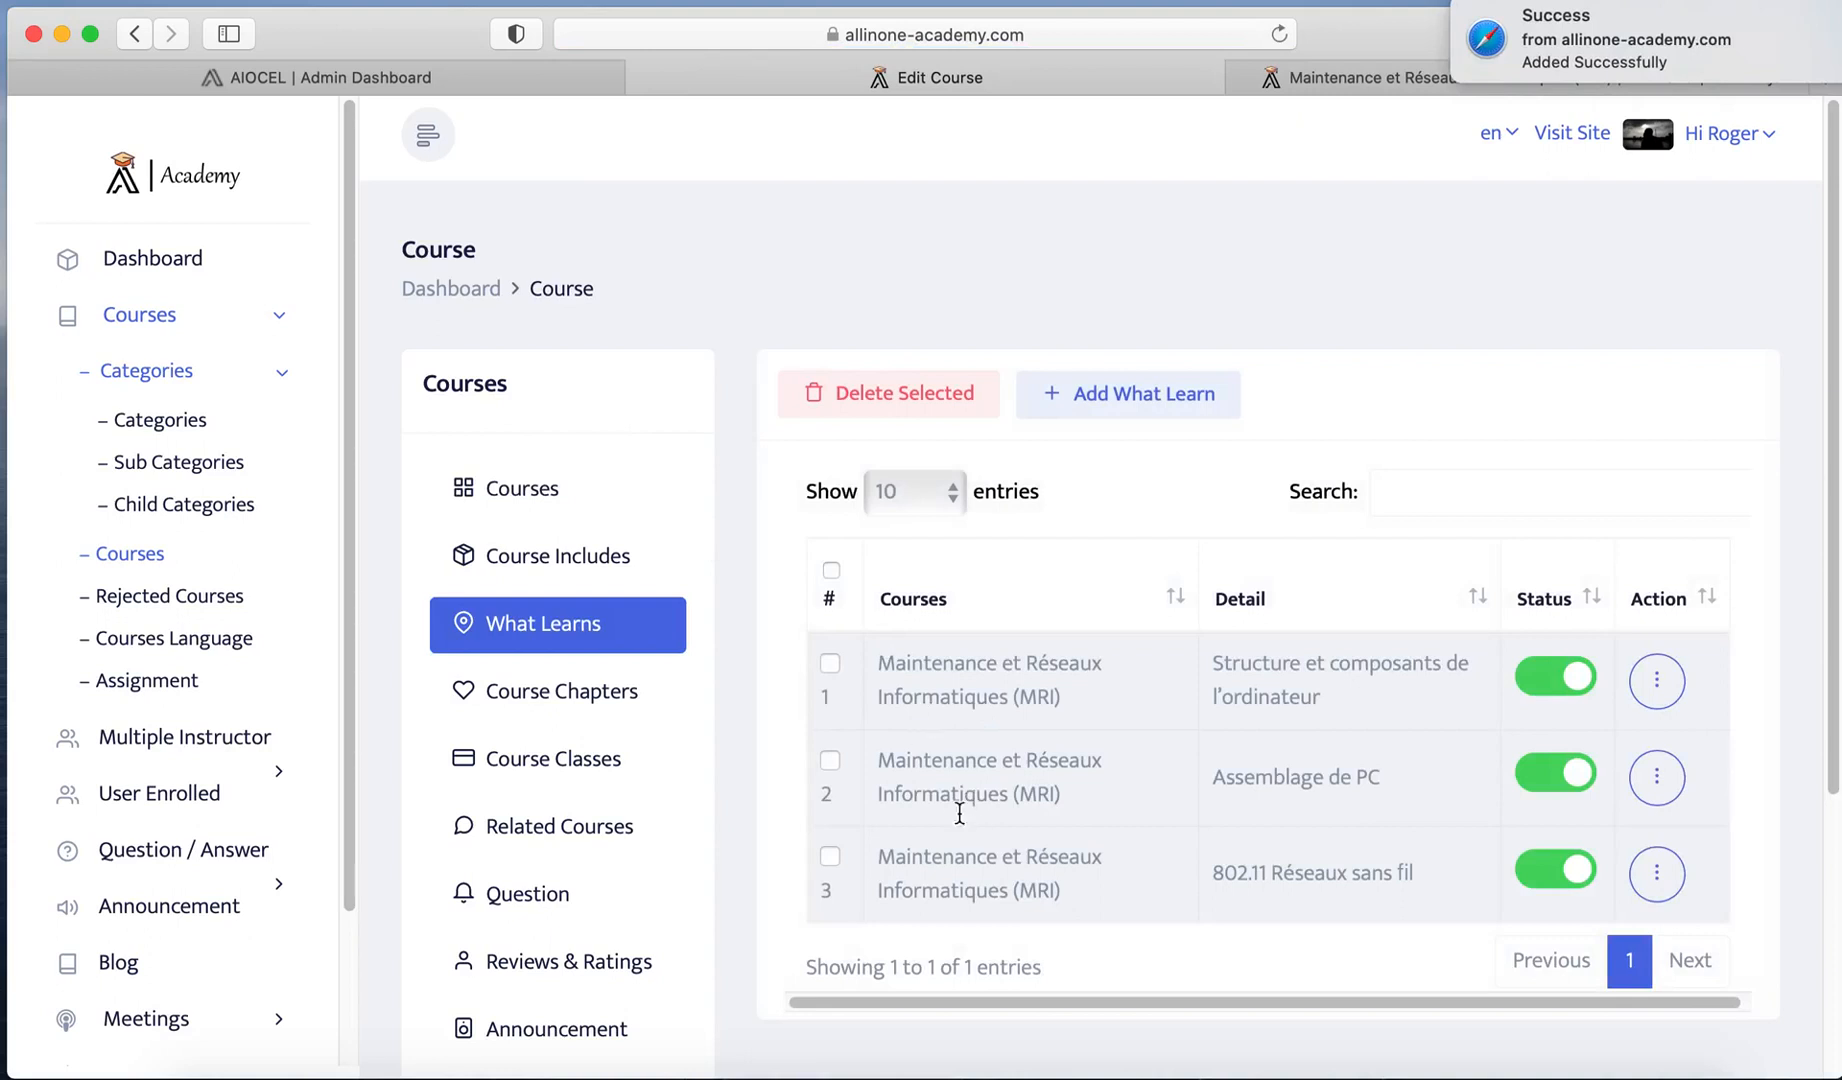
Step: Open the Course Chapters section and start a new chapter, ready to enter its name
left_click(612, 702)
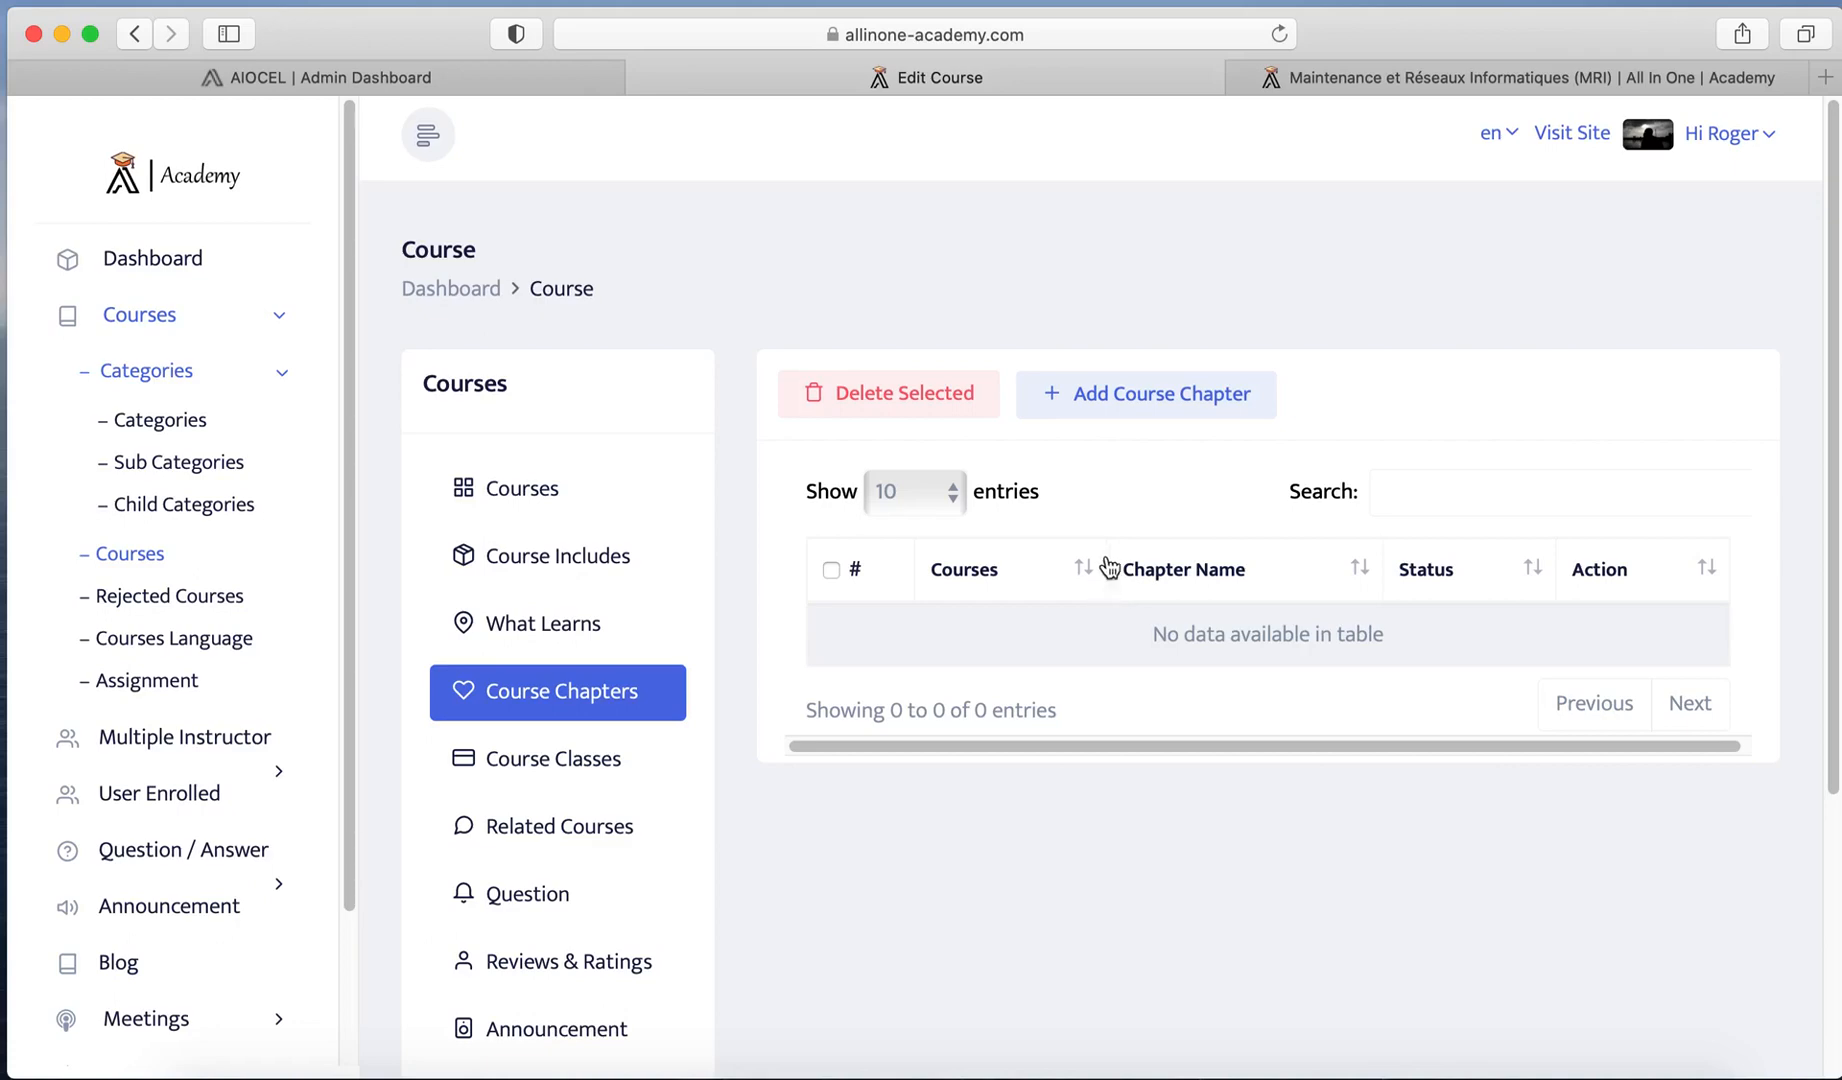
left_click(1127, 400)
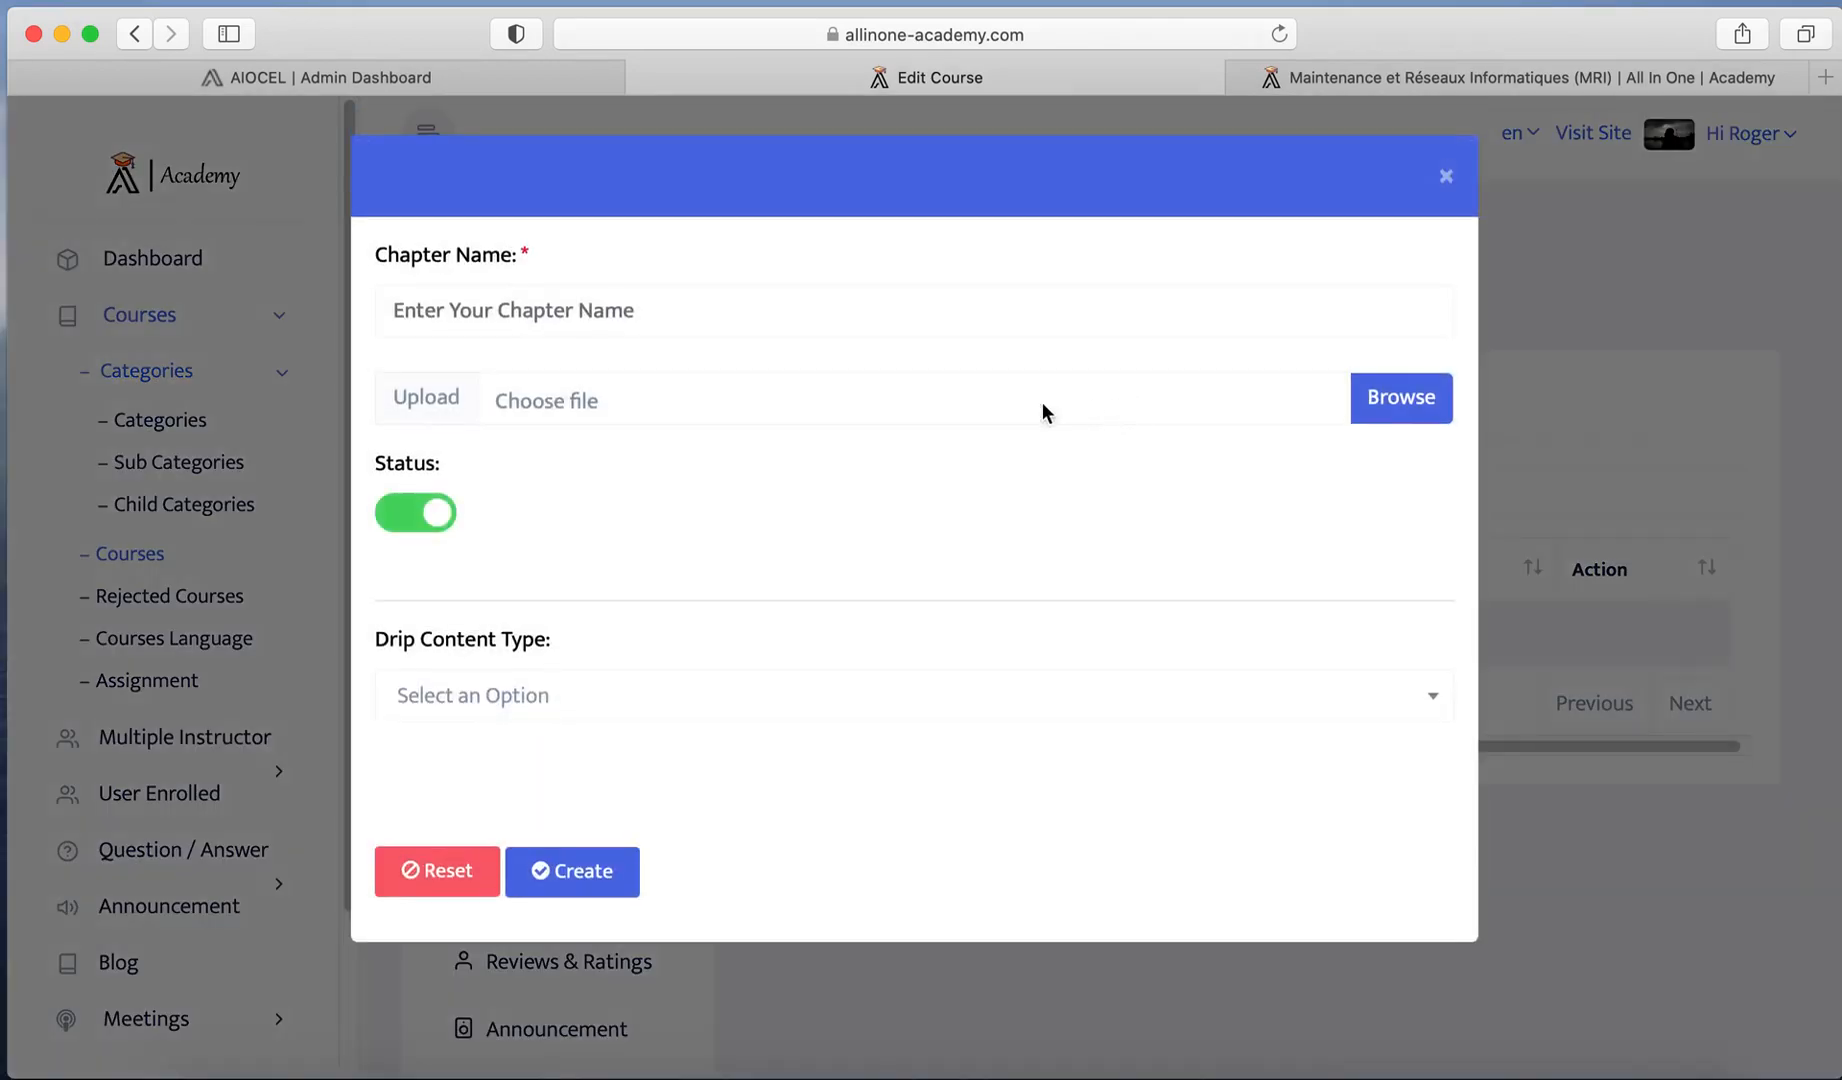
left_click(477, 305)
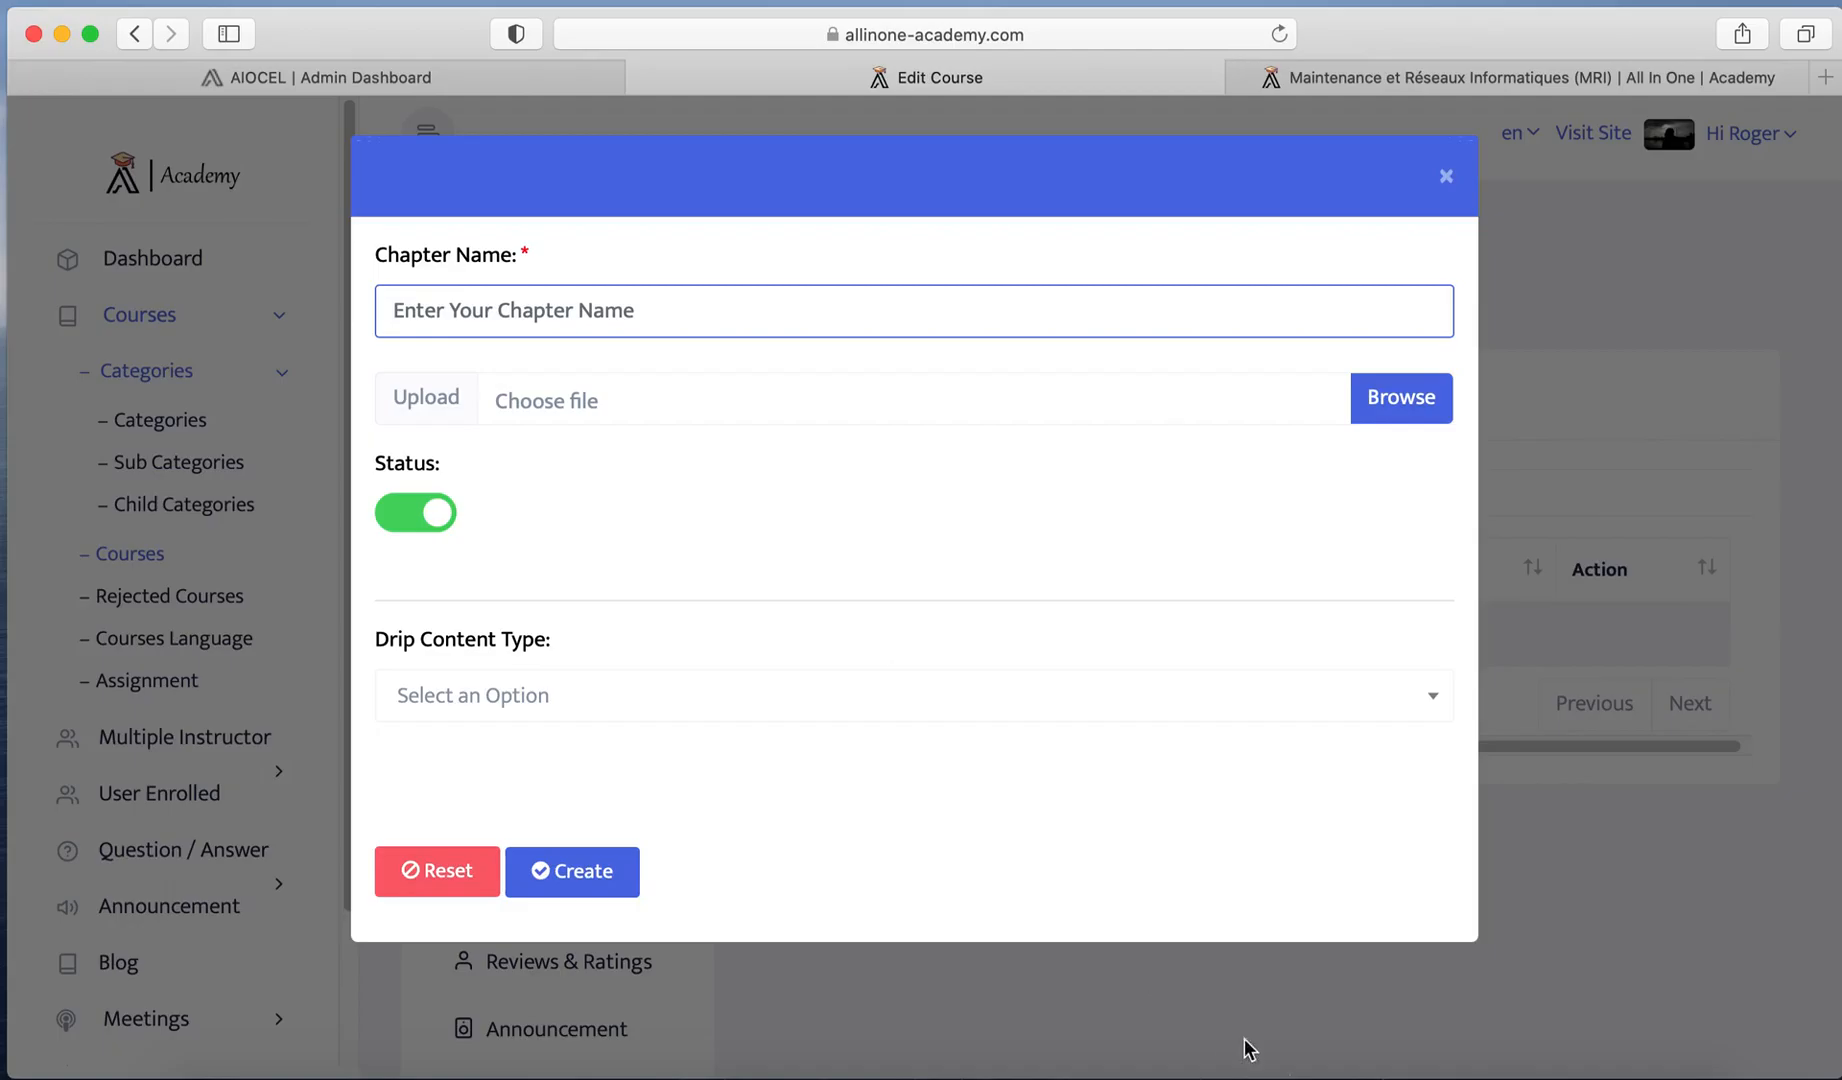
Step: Switch to Word, copy "Chapitre 01 : Bienvenu dans la classe de Maintenance" from Chapters and classes, and return to Safari
left_click(1334, 1062)
scroll(396, 752, "down", 2)
scroll(396, 752, "down", 10)
scroll(396, 752, "down", 5)
left_click(318, 683)
left_click_drag(318, 683, 939, 680)
key("super+c")
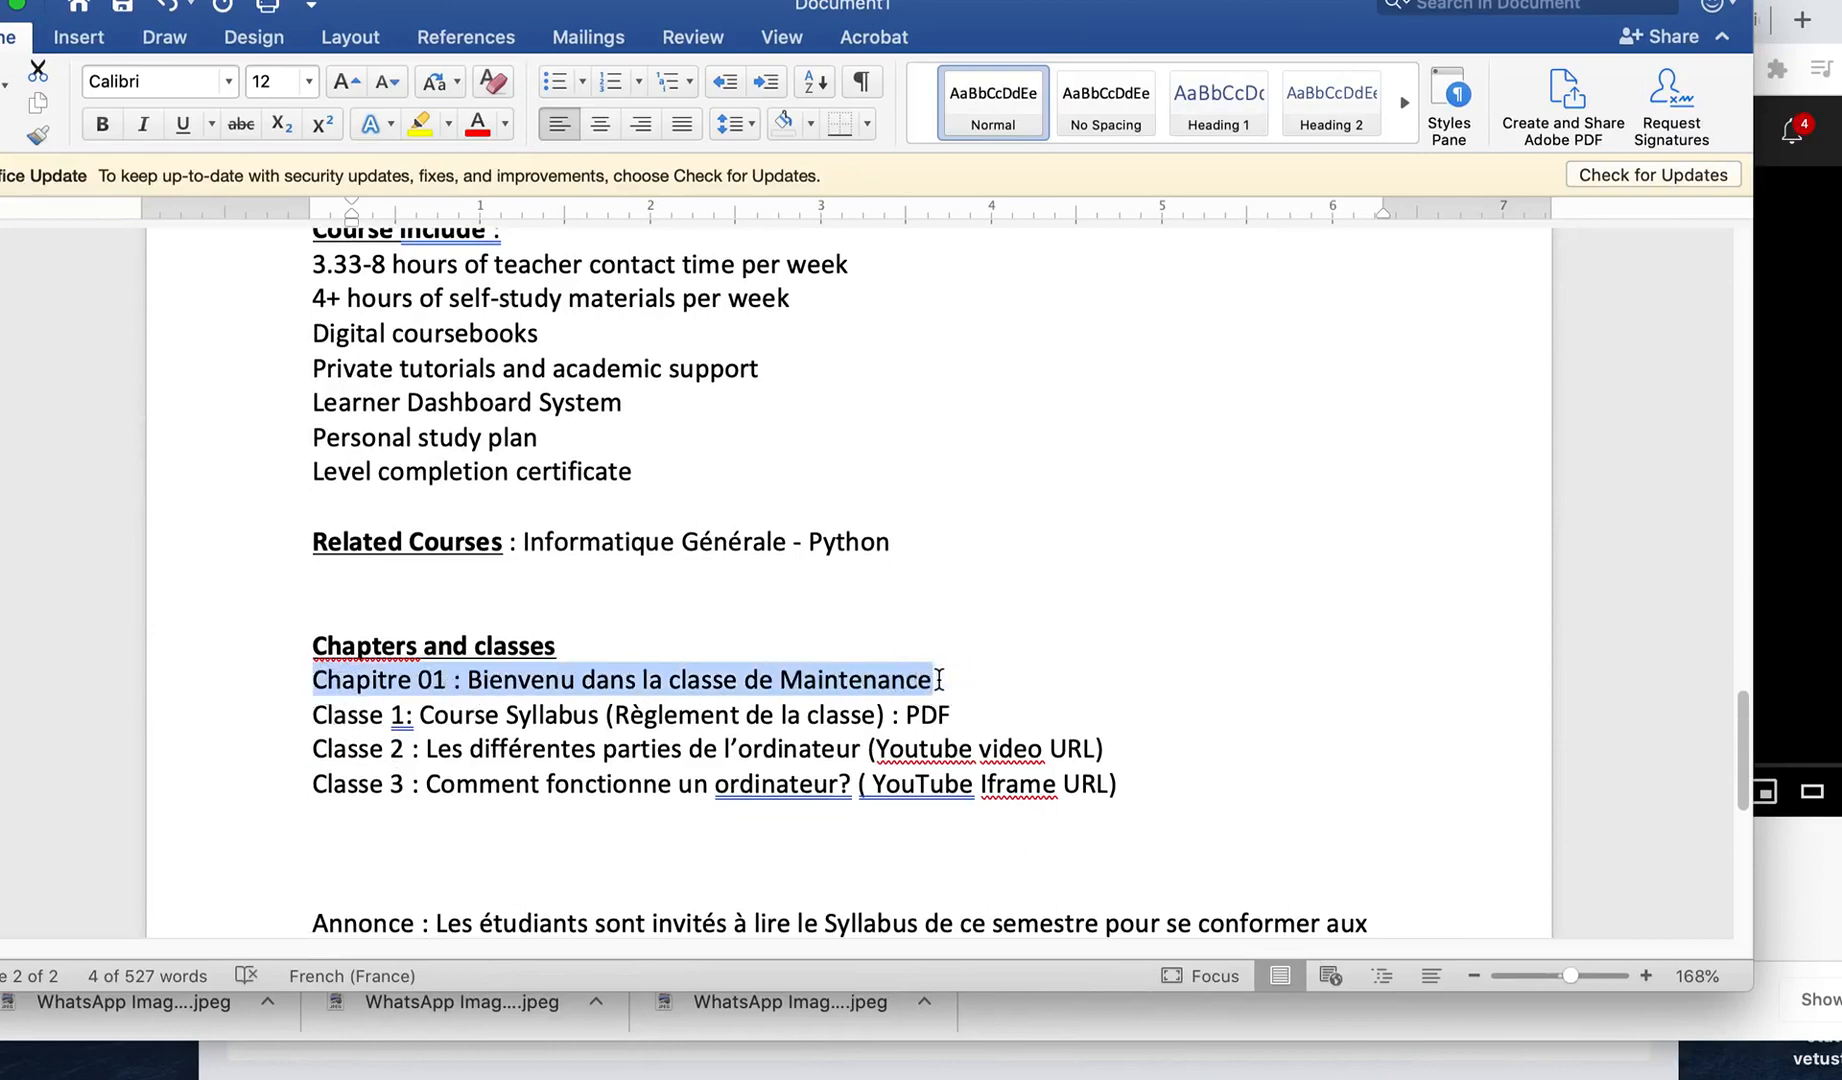
key("ctrl+Left")
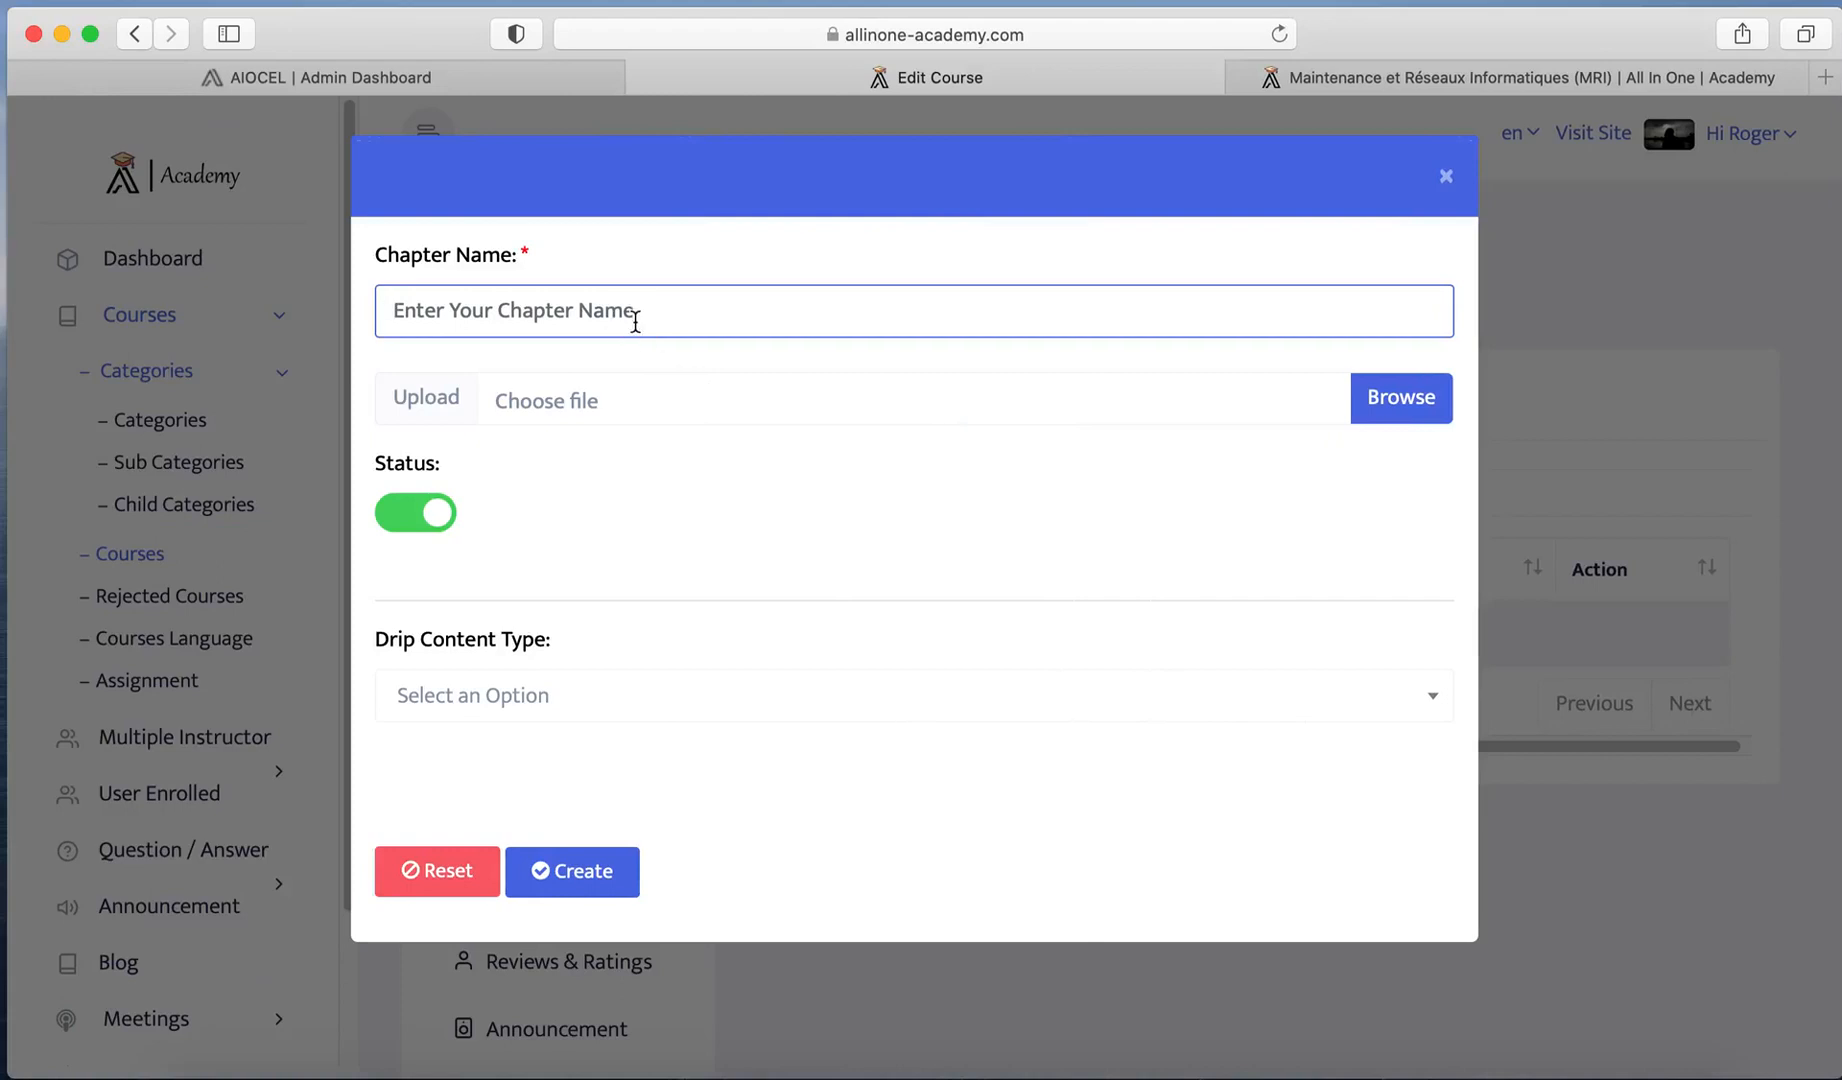
Step: Create the chapter named "Chapitre 01 : Bienvenu dans la classe de Maintenance" without choosing a drip content type
key("super+v")
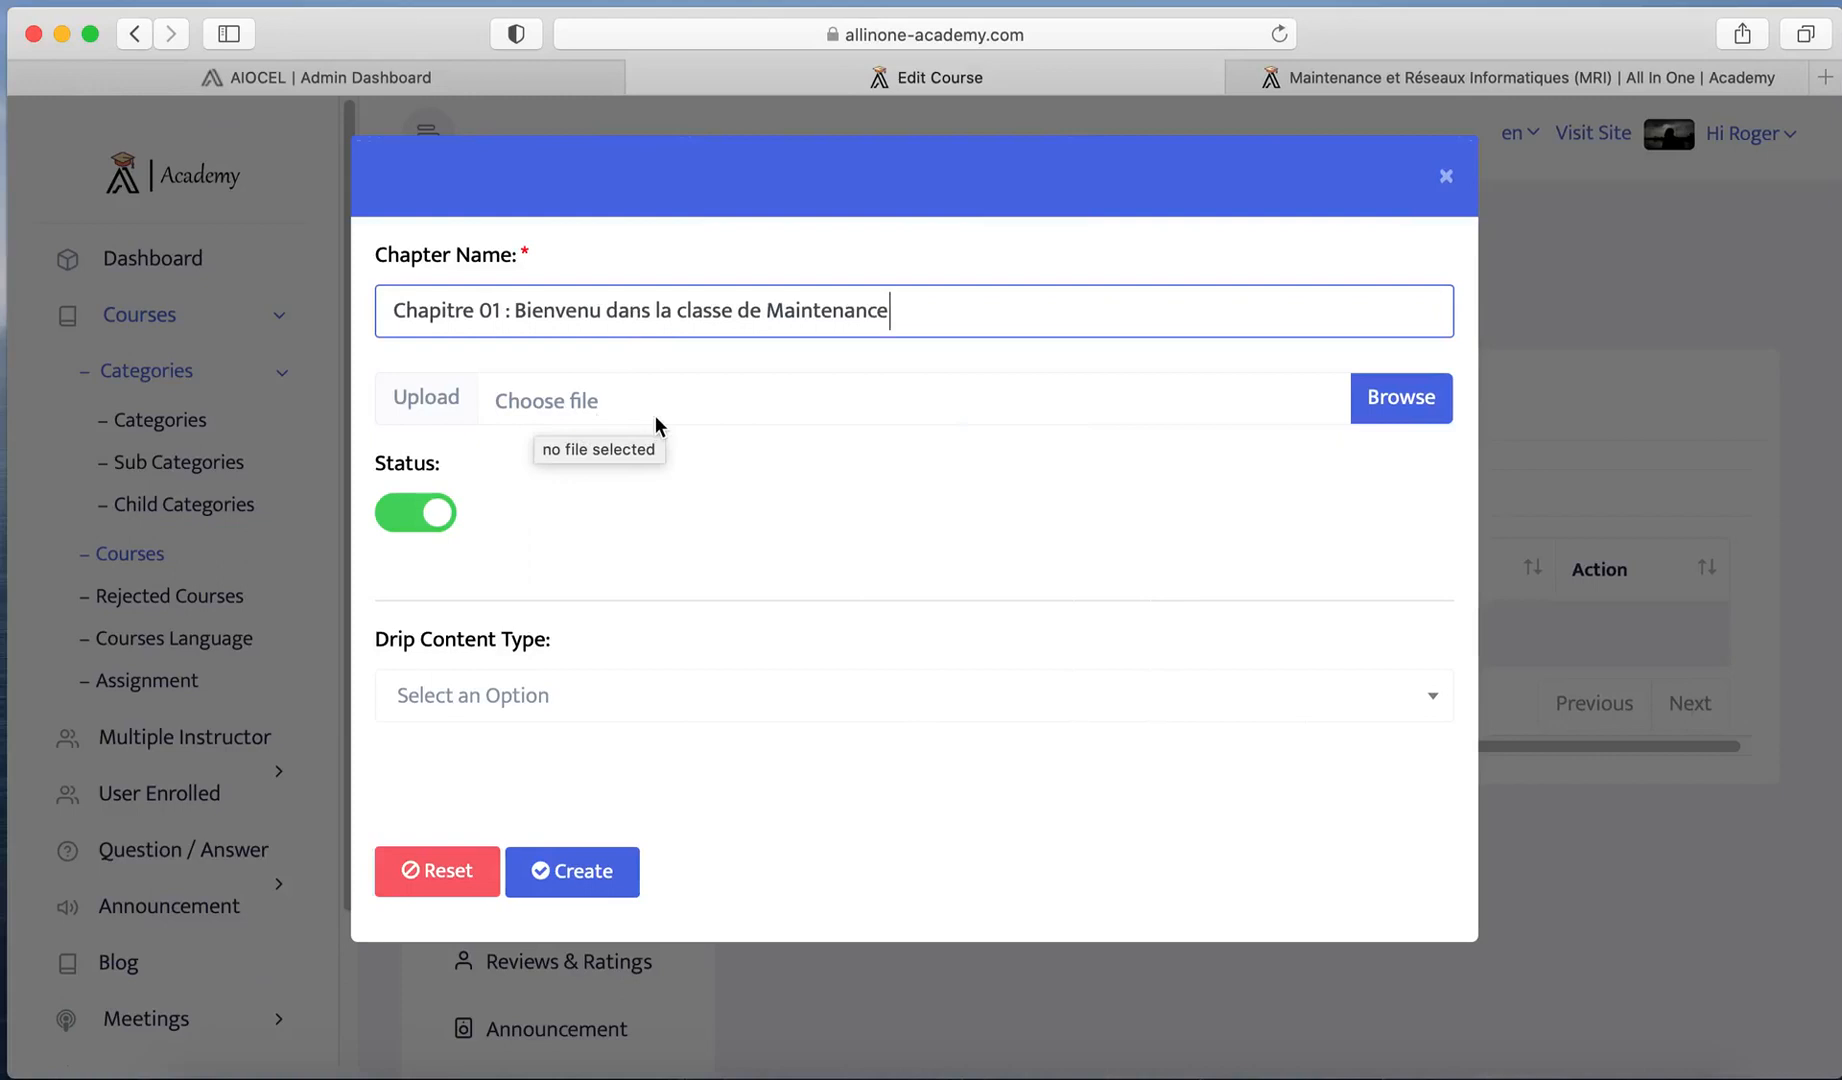
left_click(589, 696)
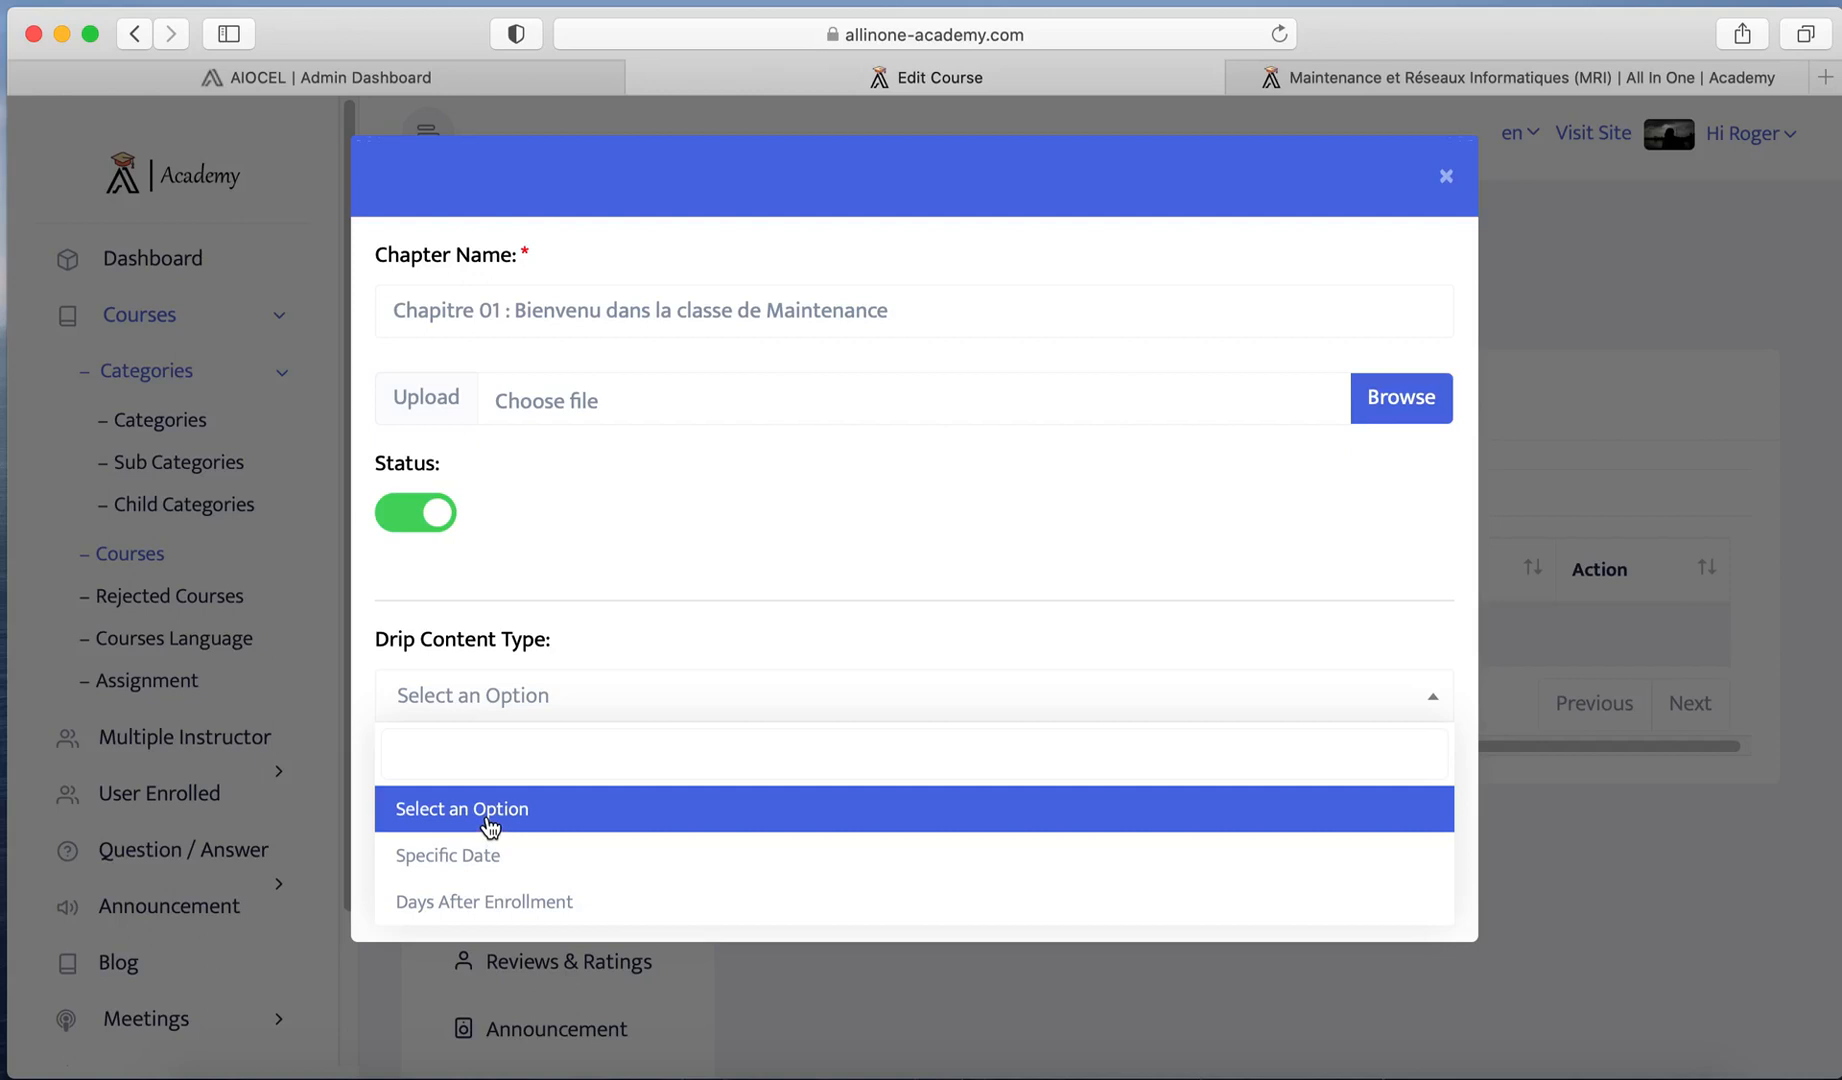
left_click(546, 710)
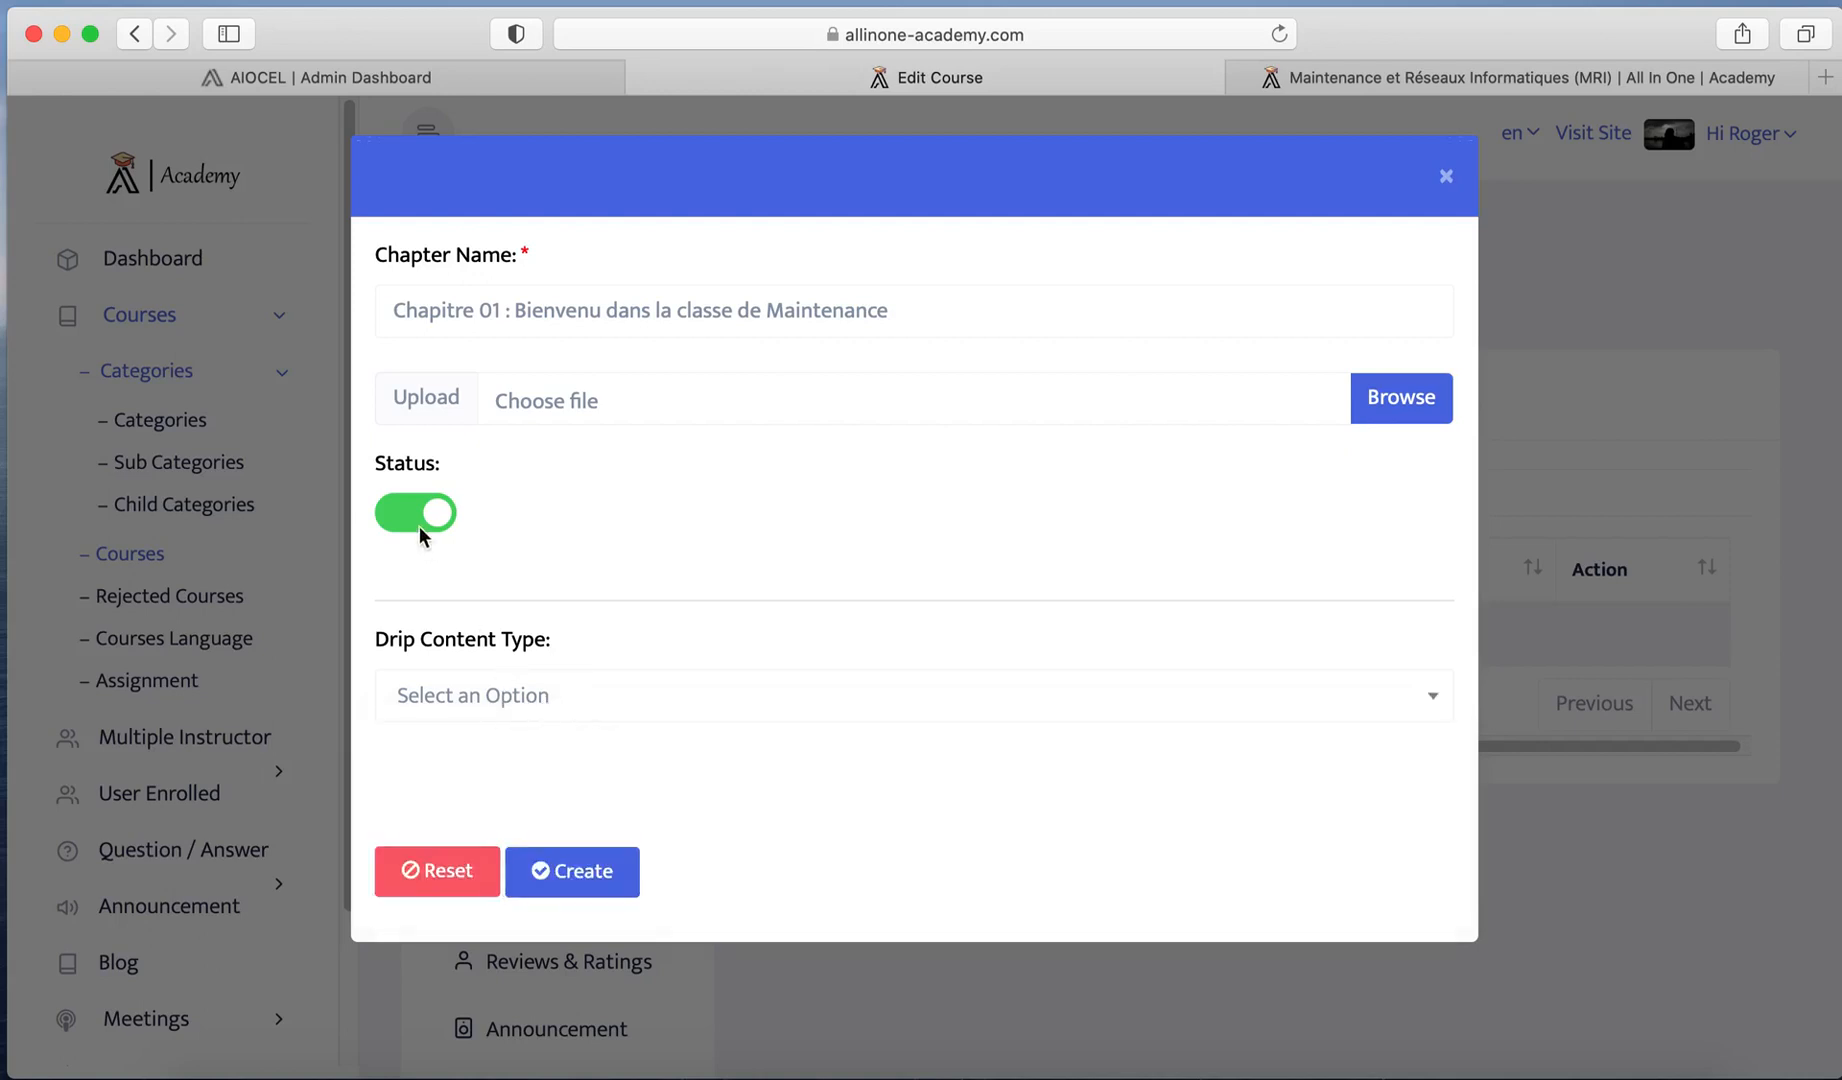
left_click(557, 878)
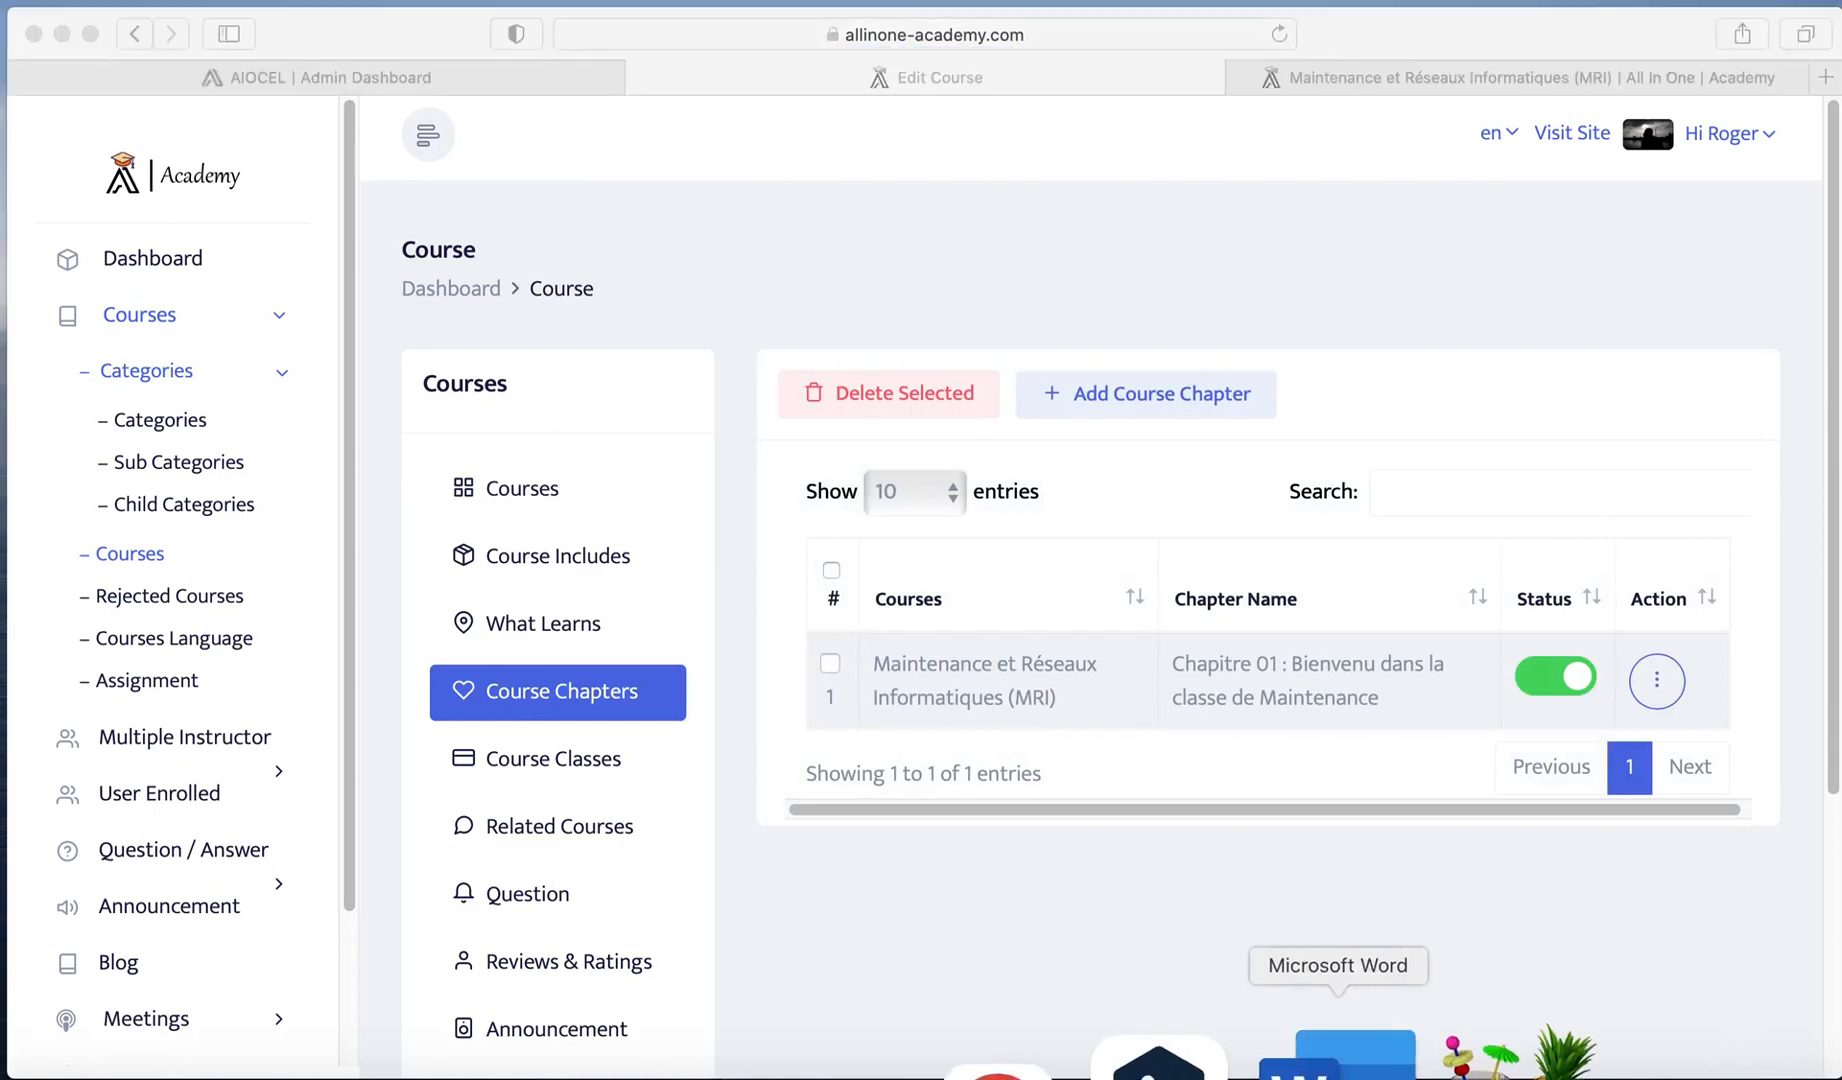
Step: Switch to Word, copy "Classe 1: Course Syllabus (Règlement de la classe)" and return to Safari
left_click(1328, 1050)
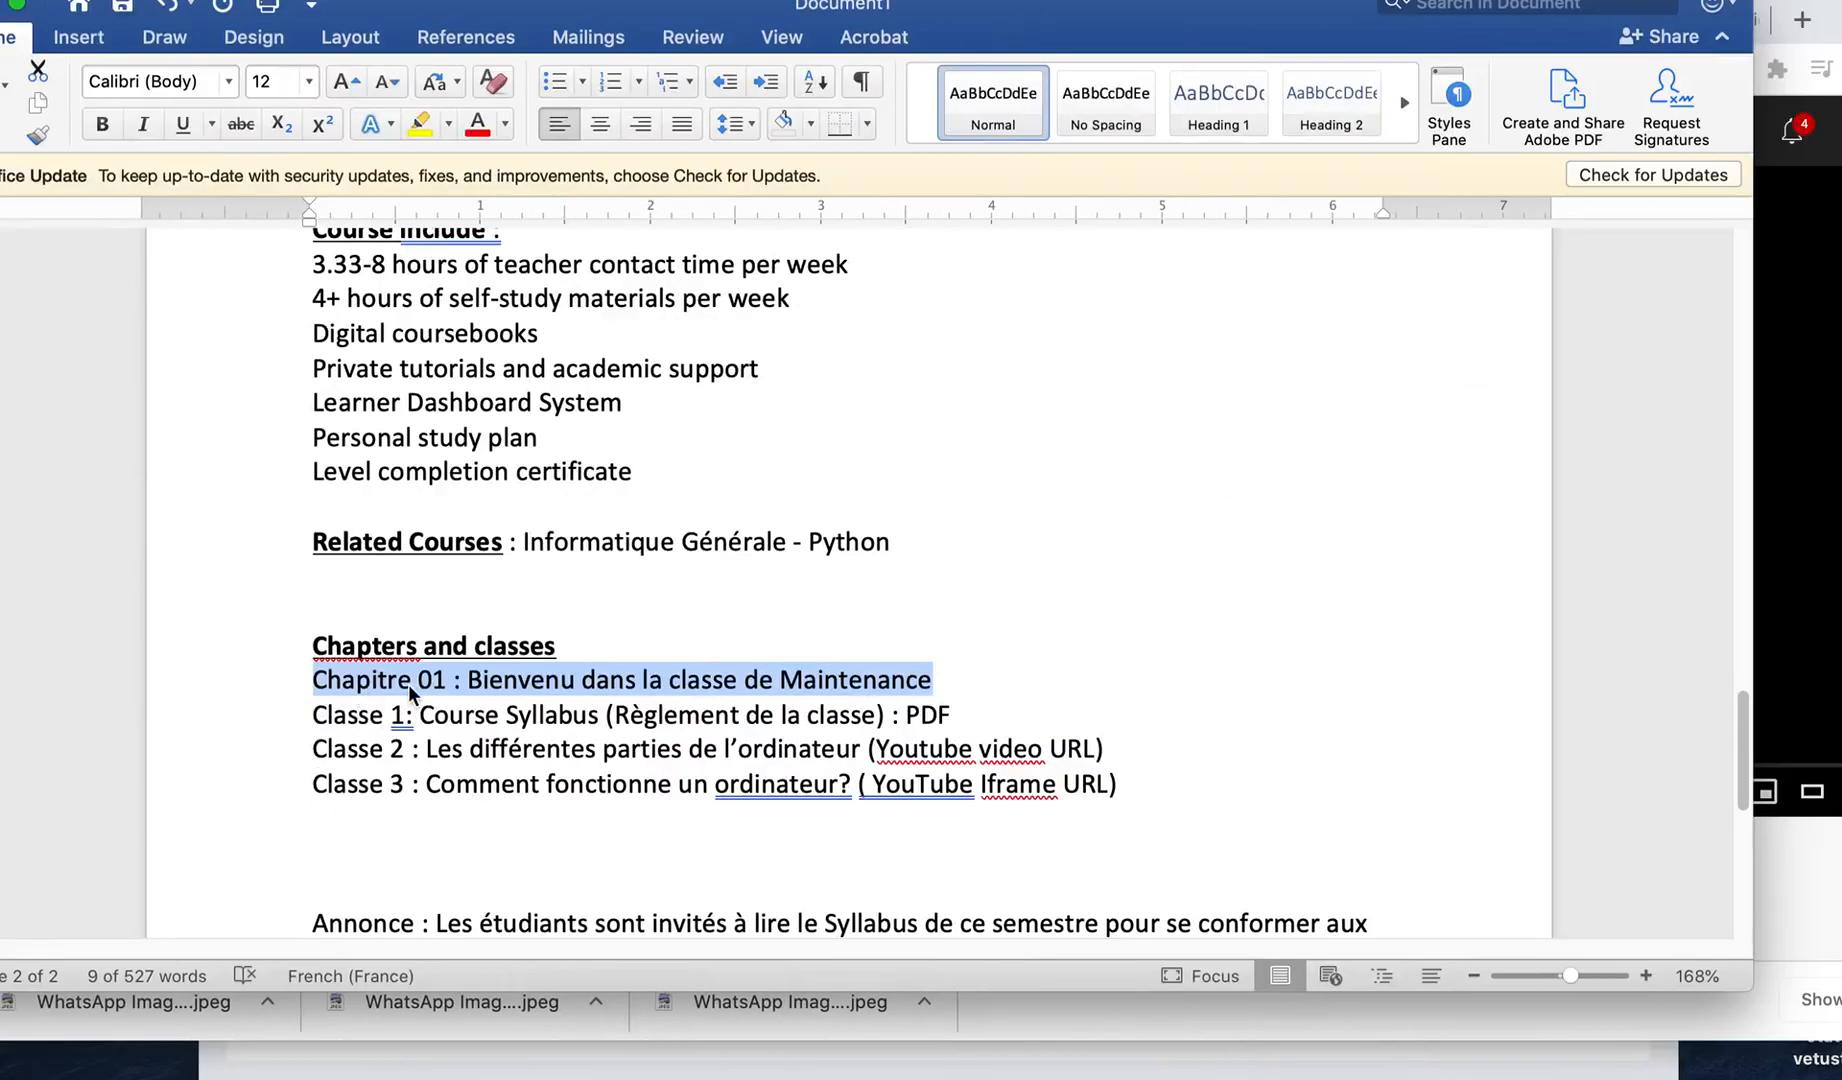
left_click_drag(316, 714, 876, 720)
key("ctrl+Left")
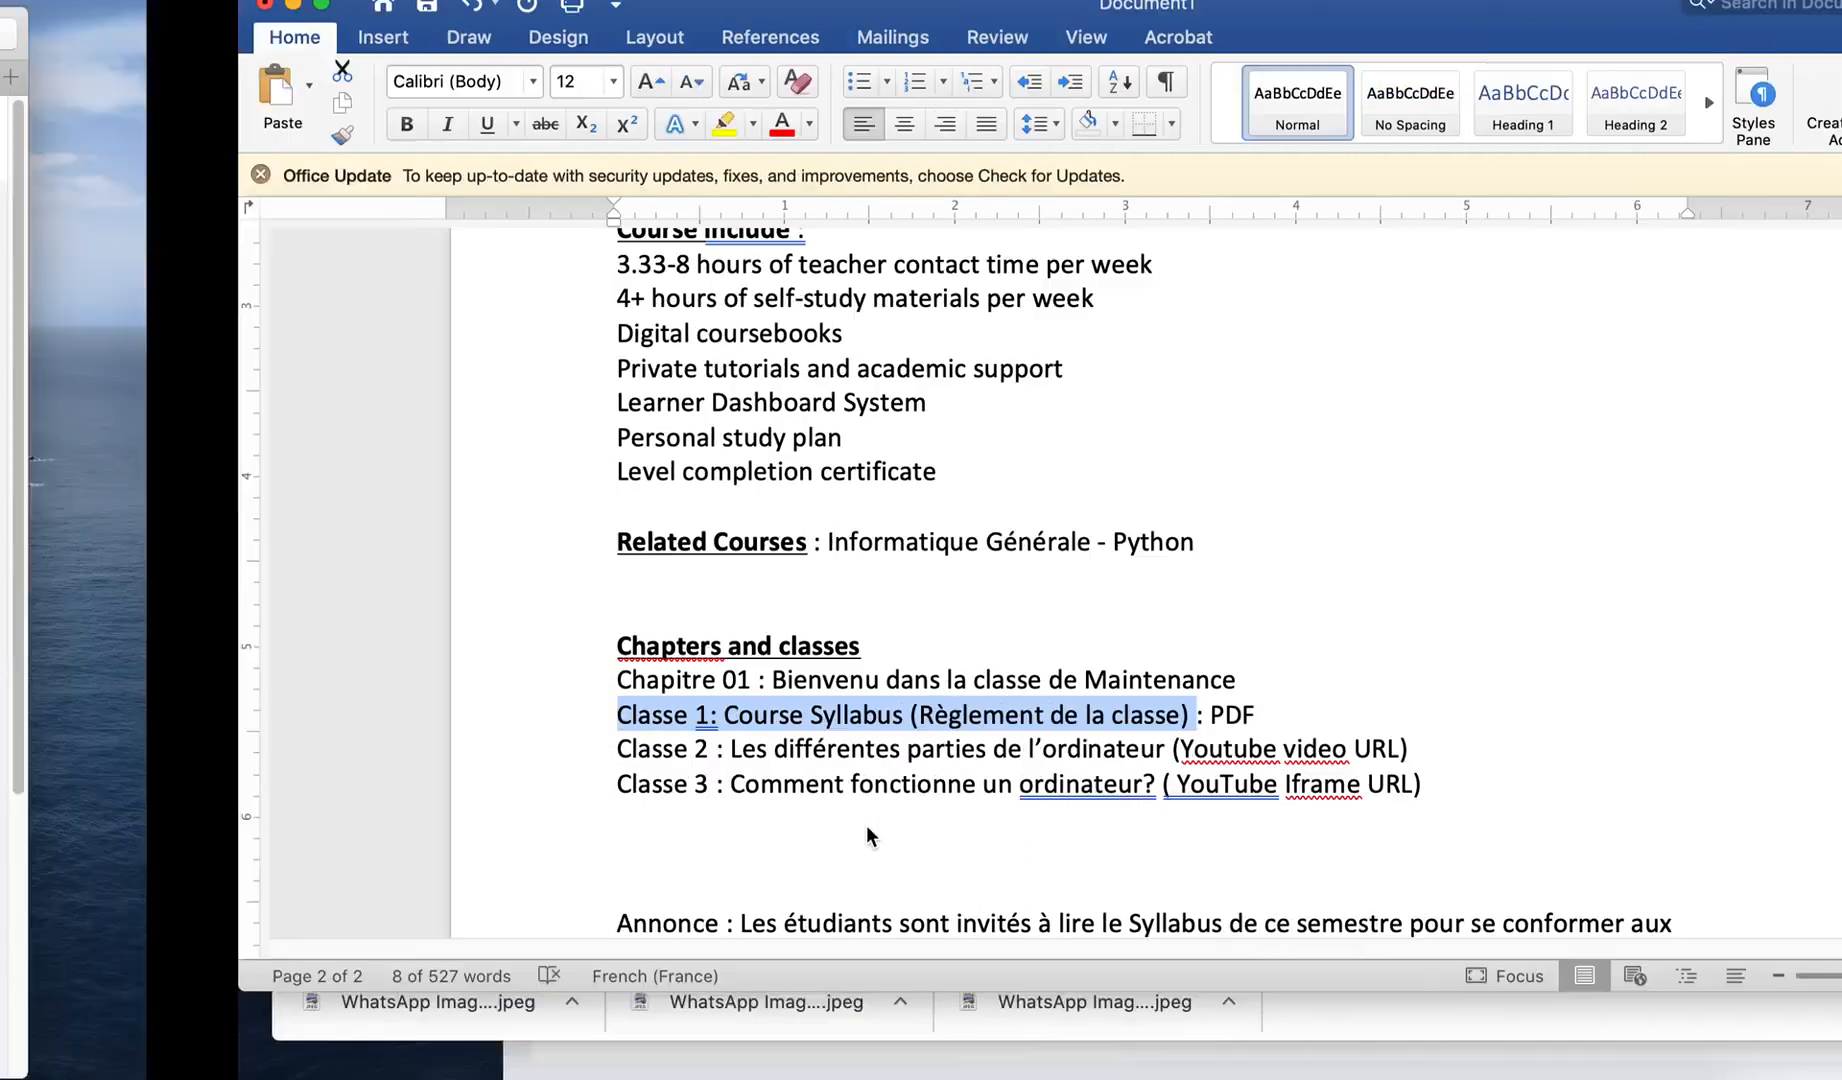
left_click(1129, 400)
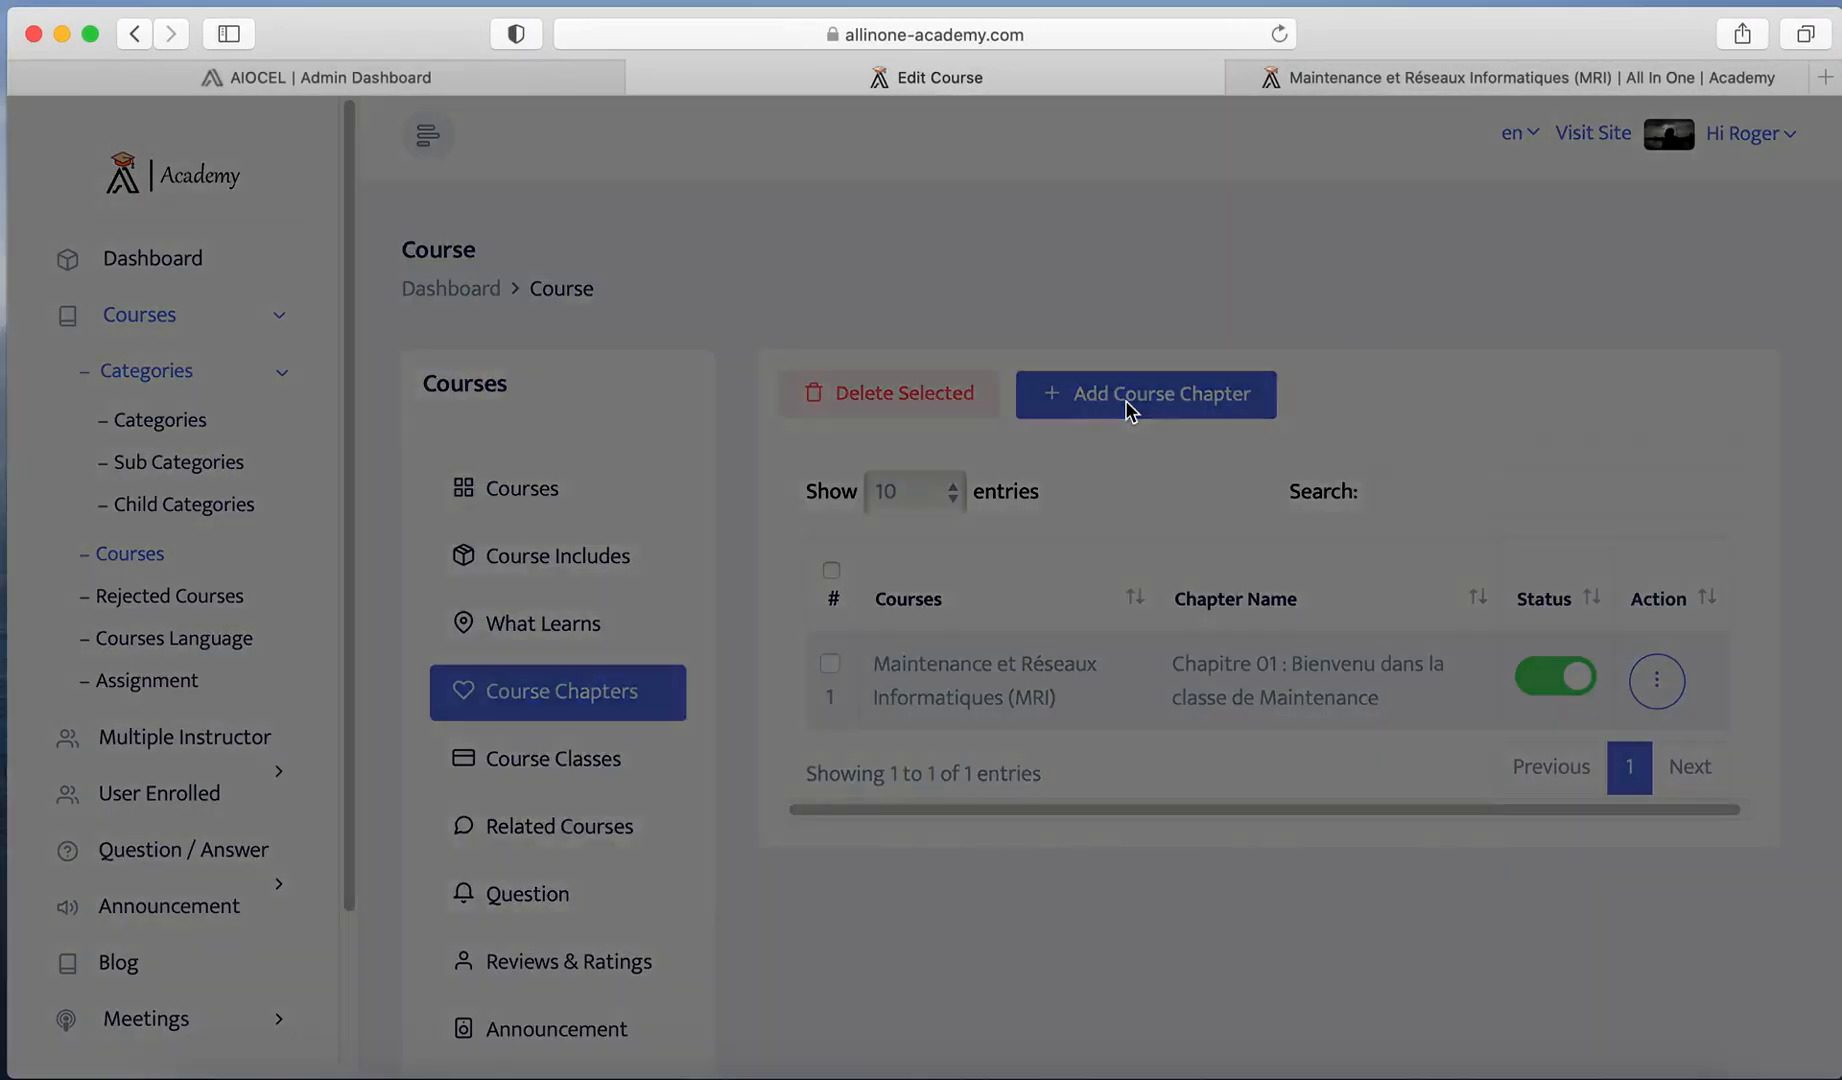
left_click(527, 322)
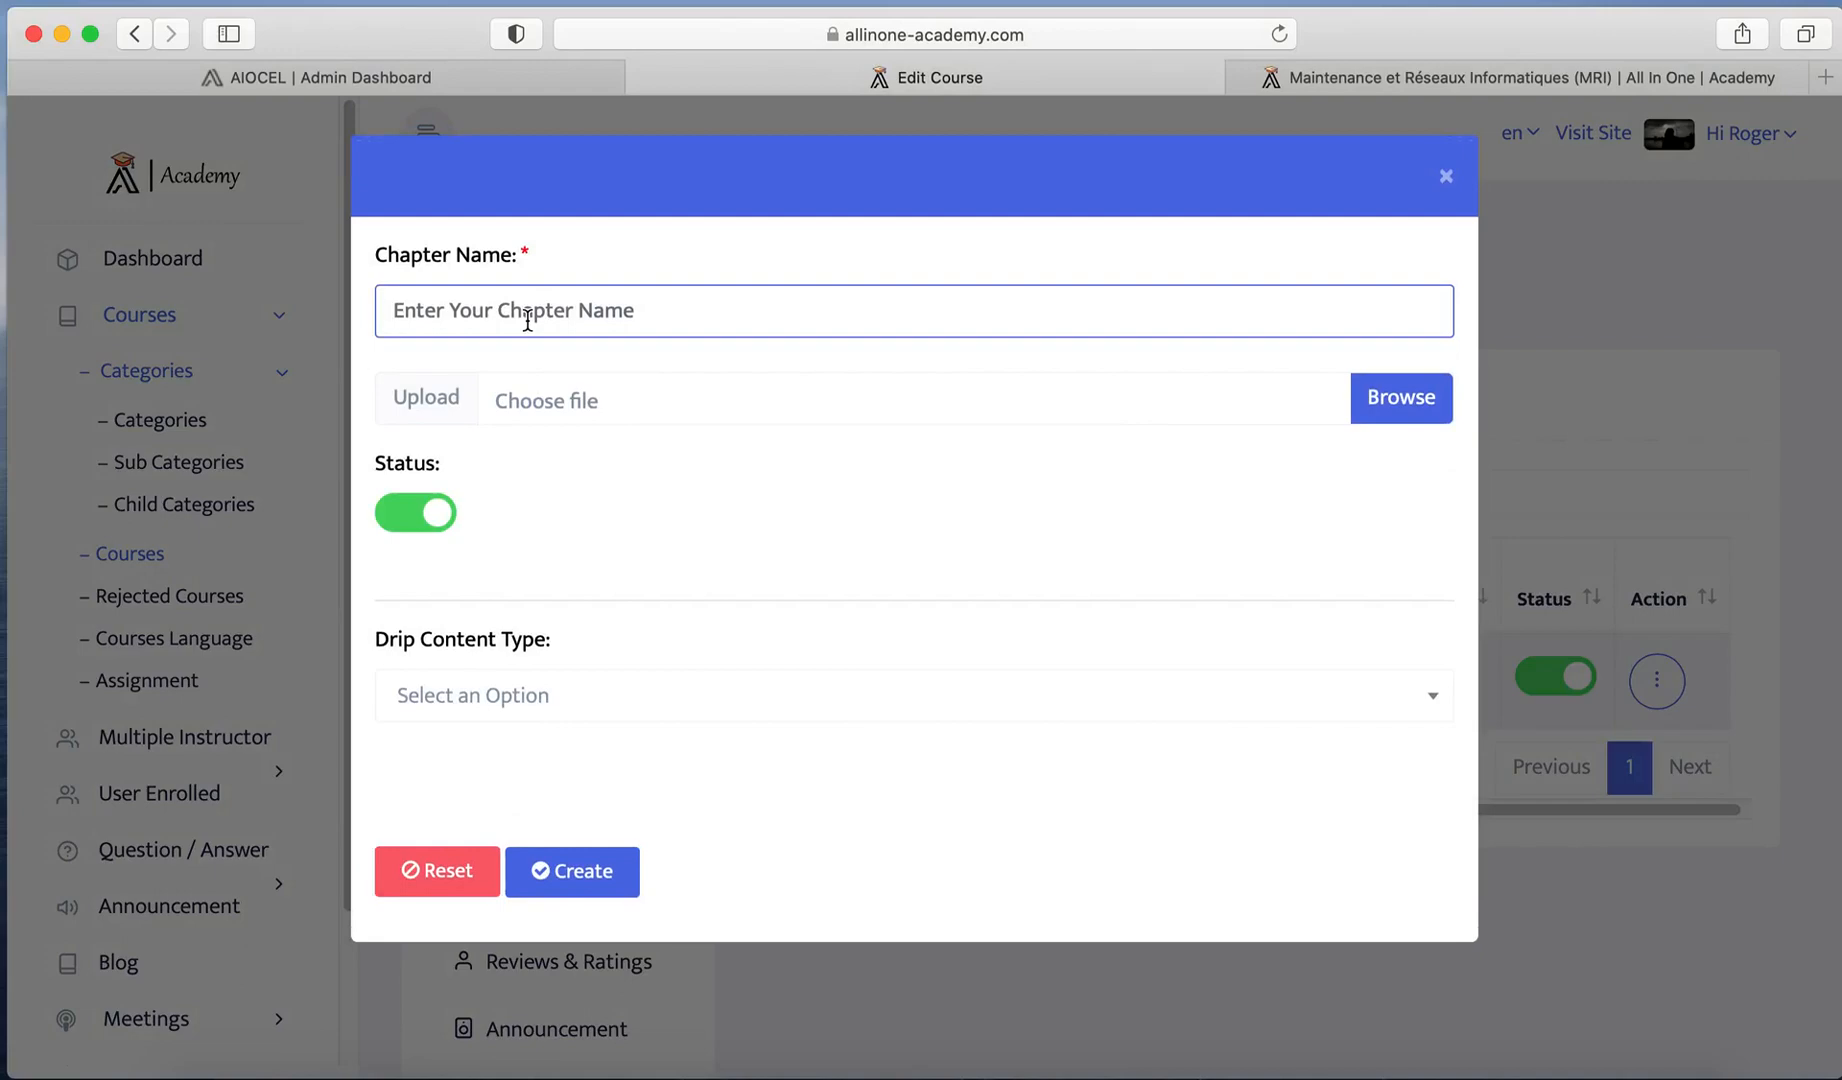
left_click(1446, 176)
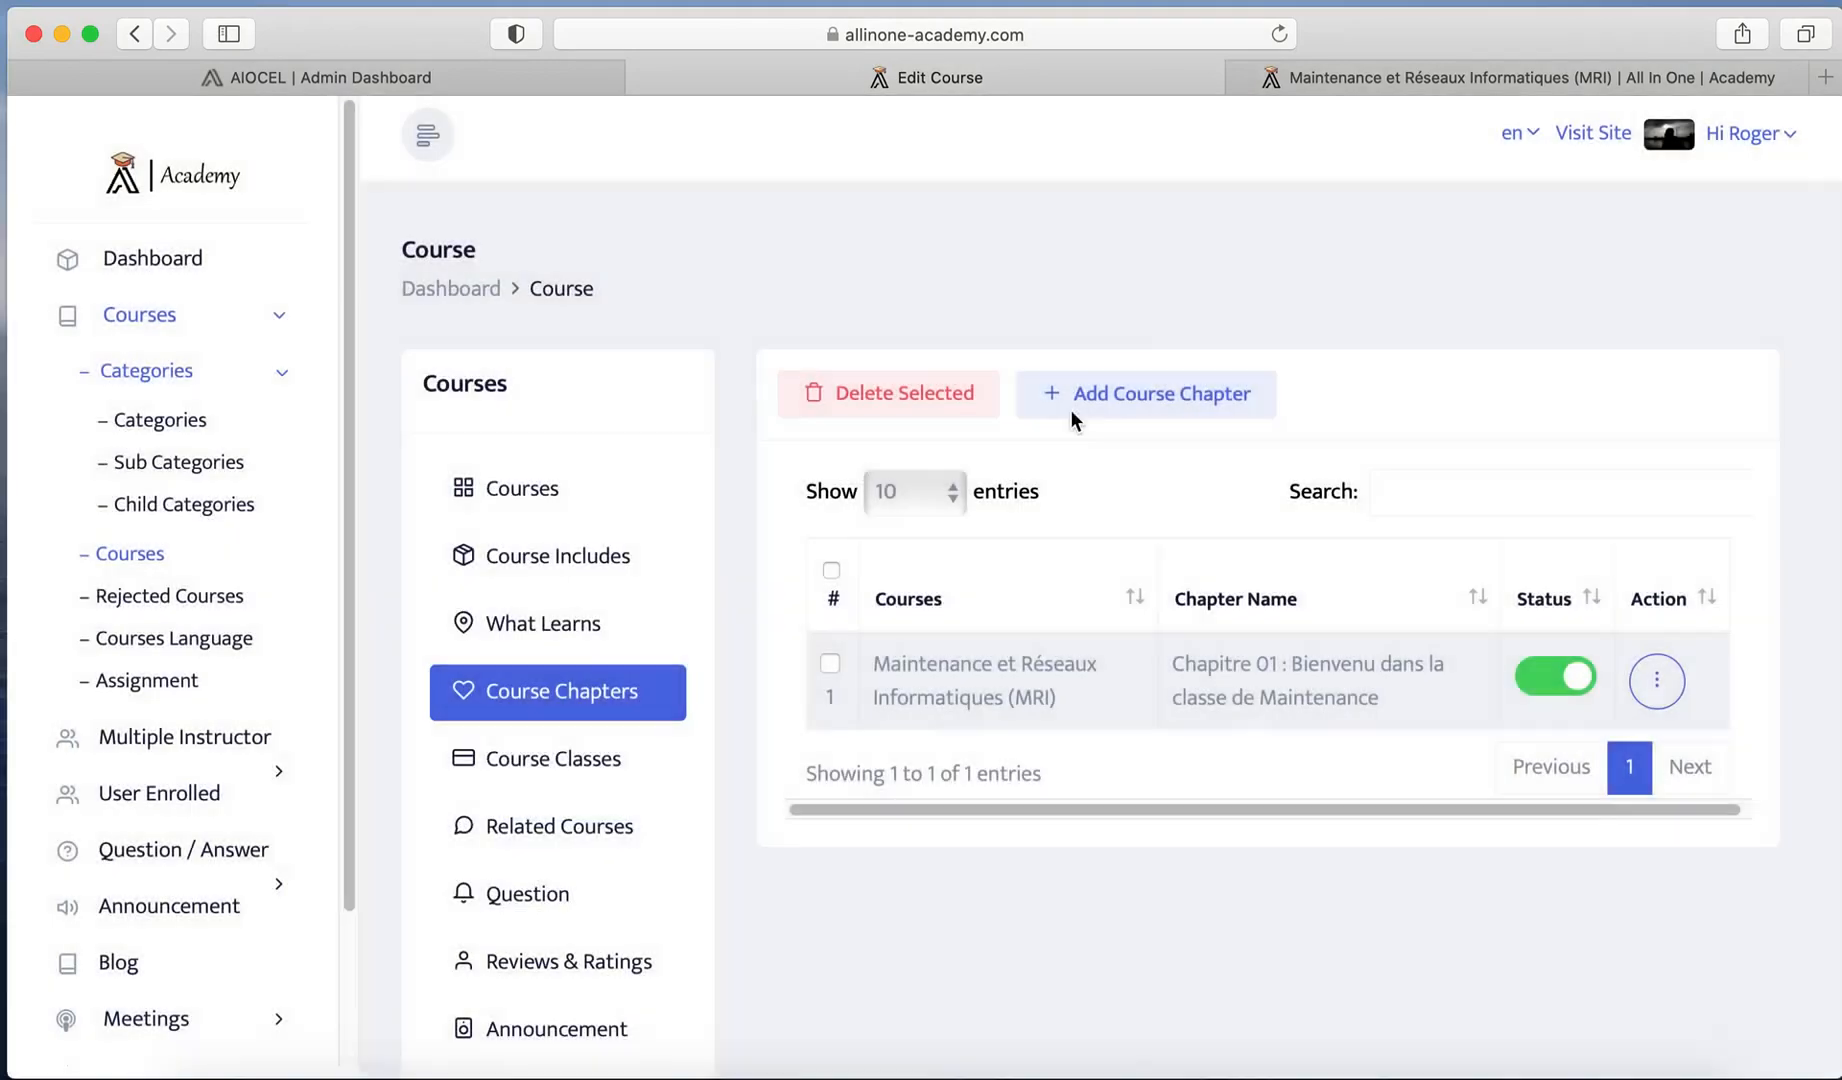
left_click(534, 778)
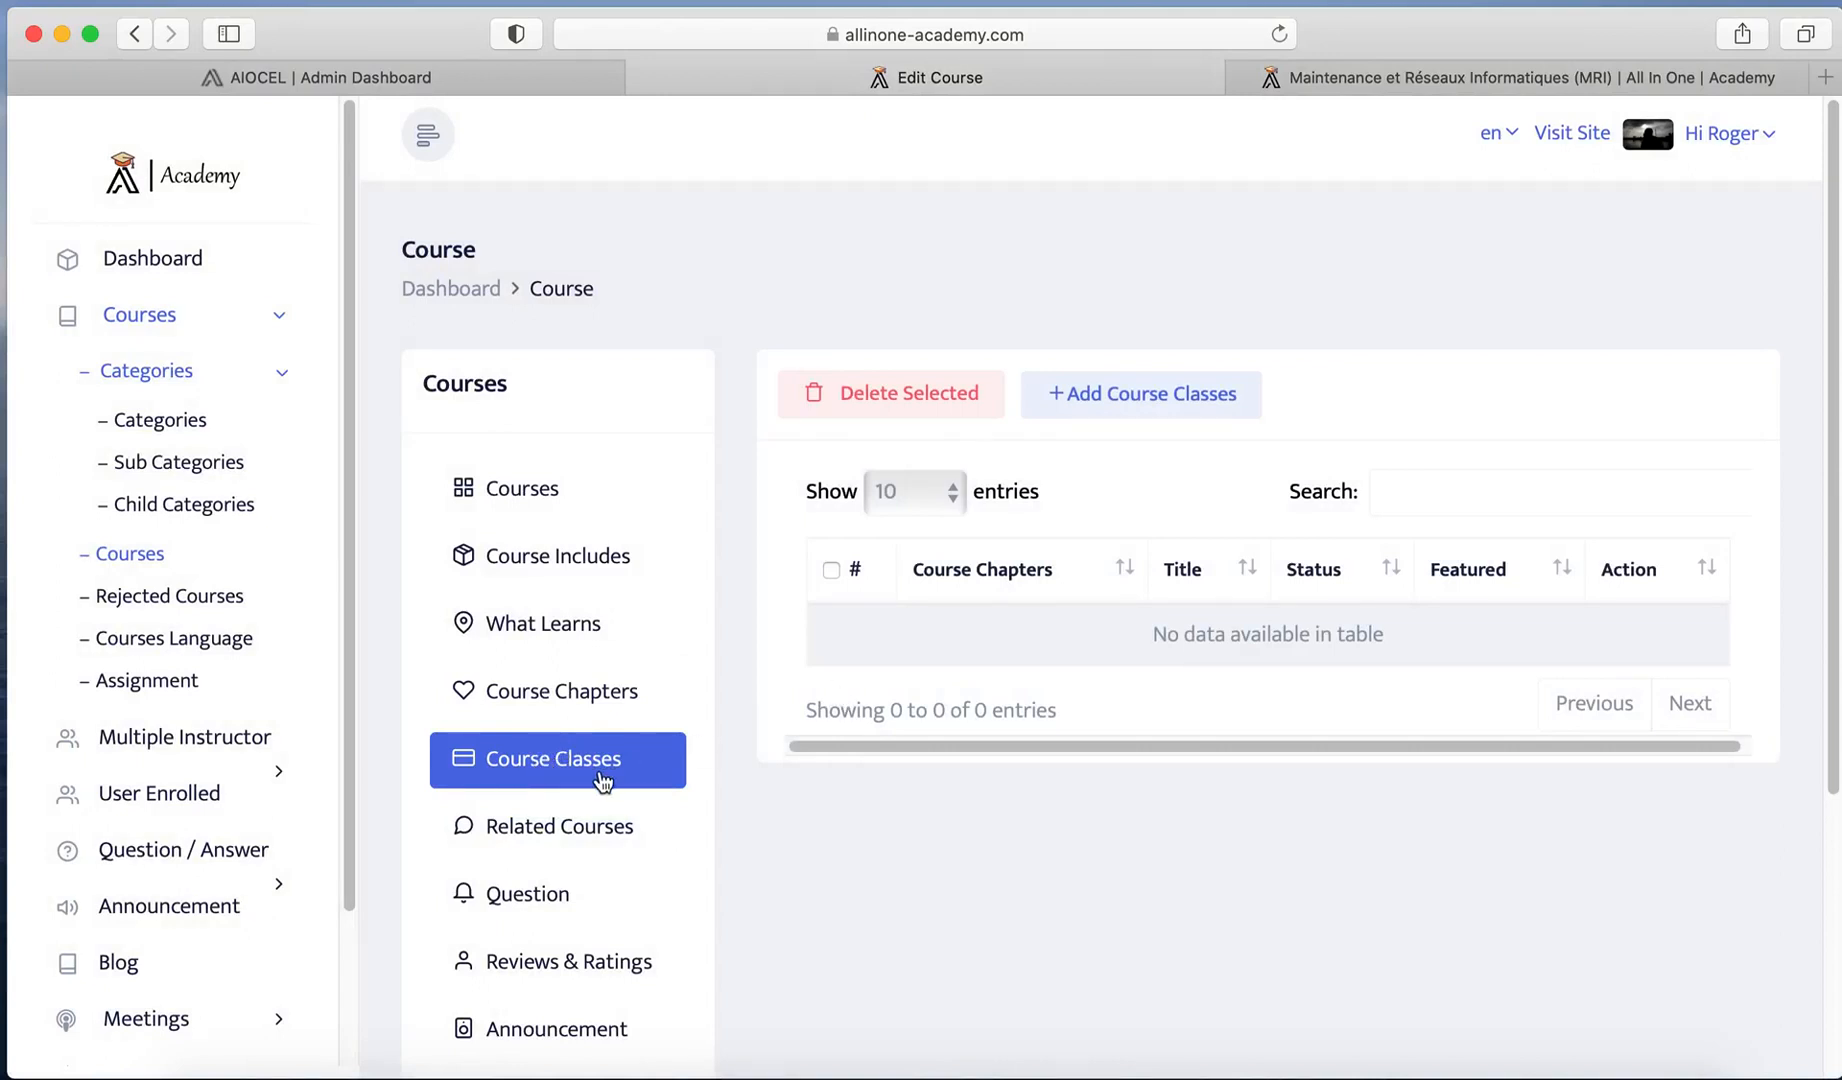
left_click(1095, 402)
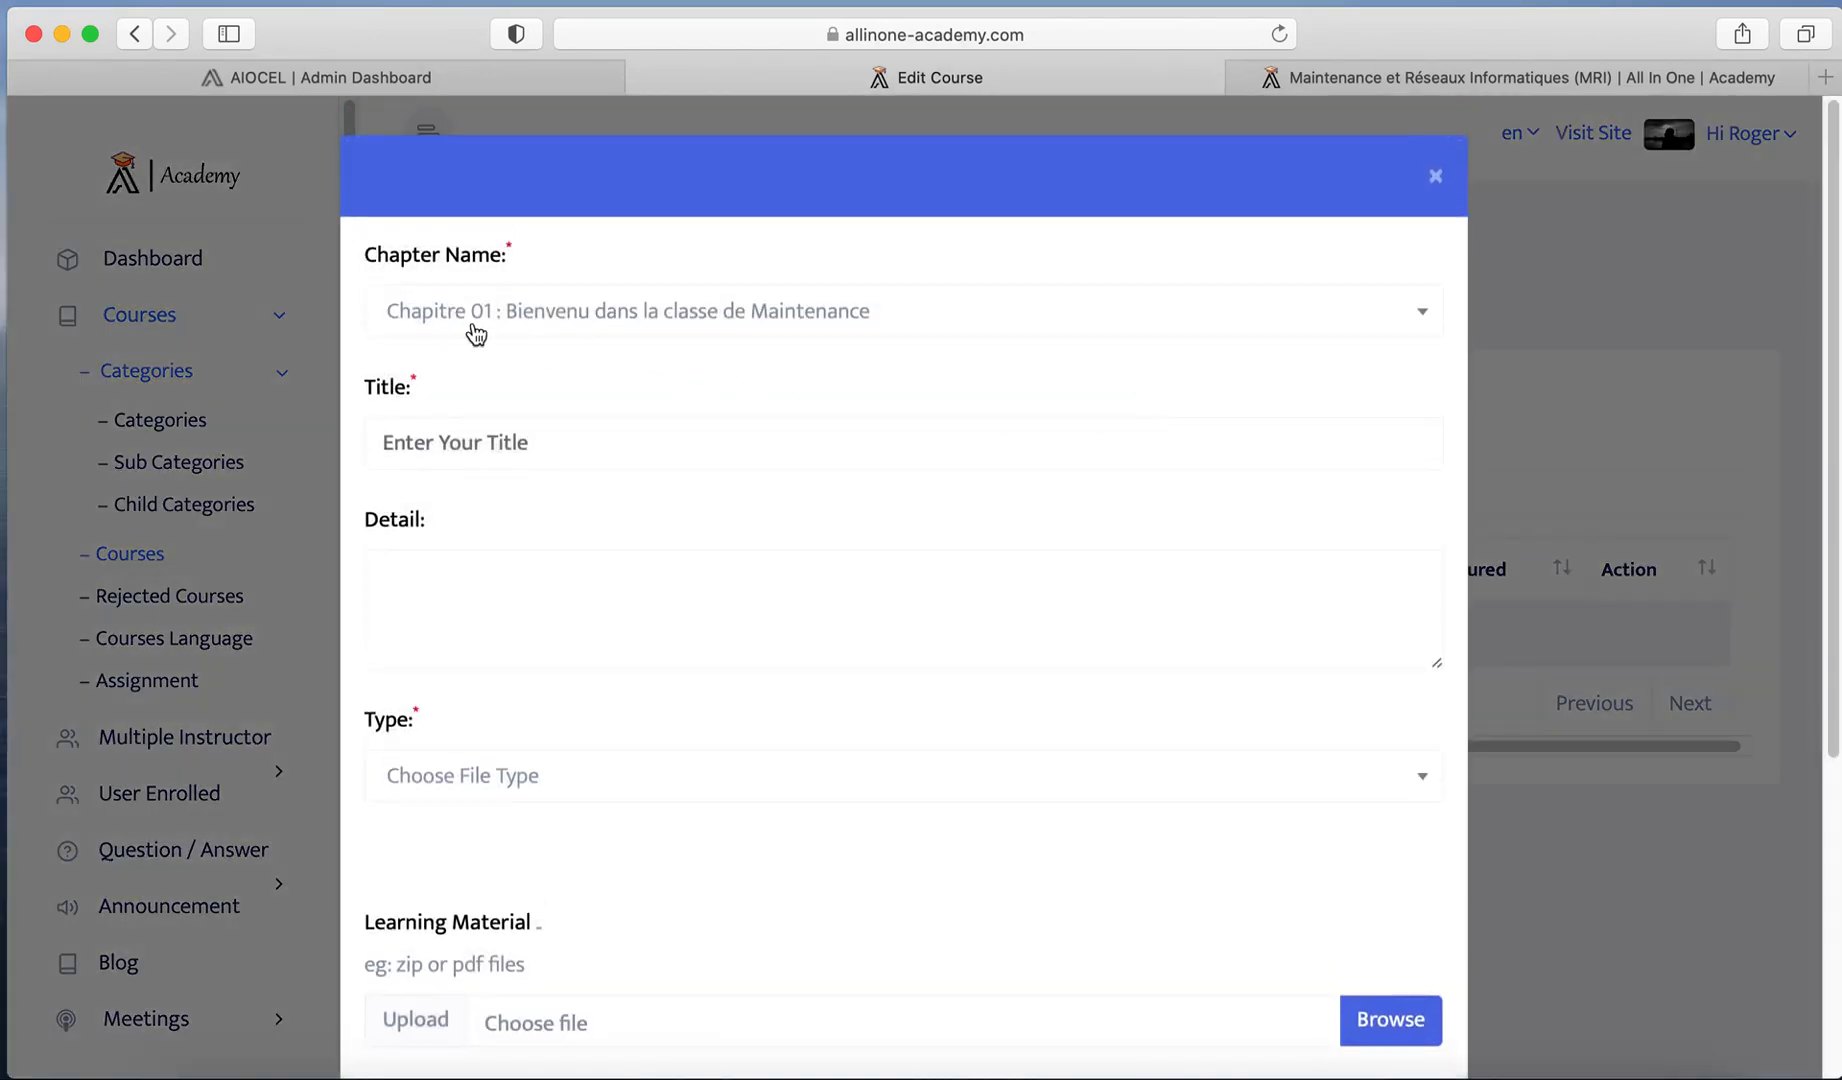
left_click(530, 321)
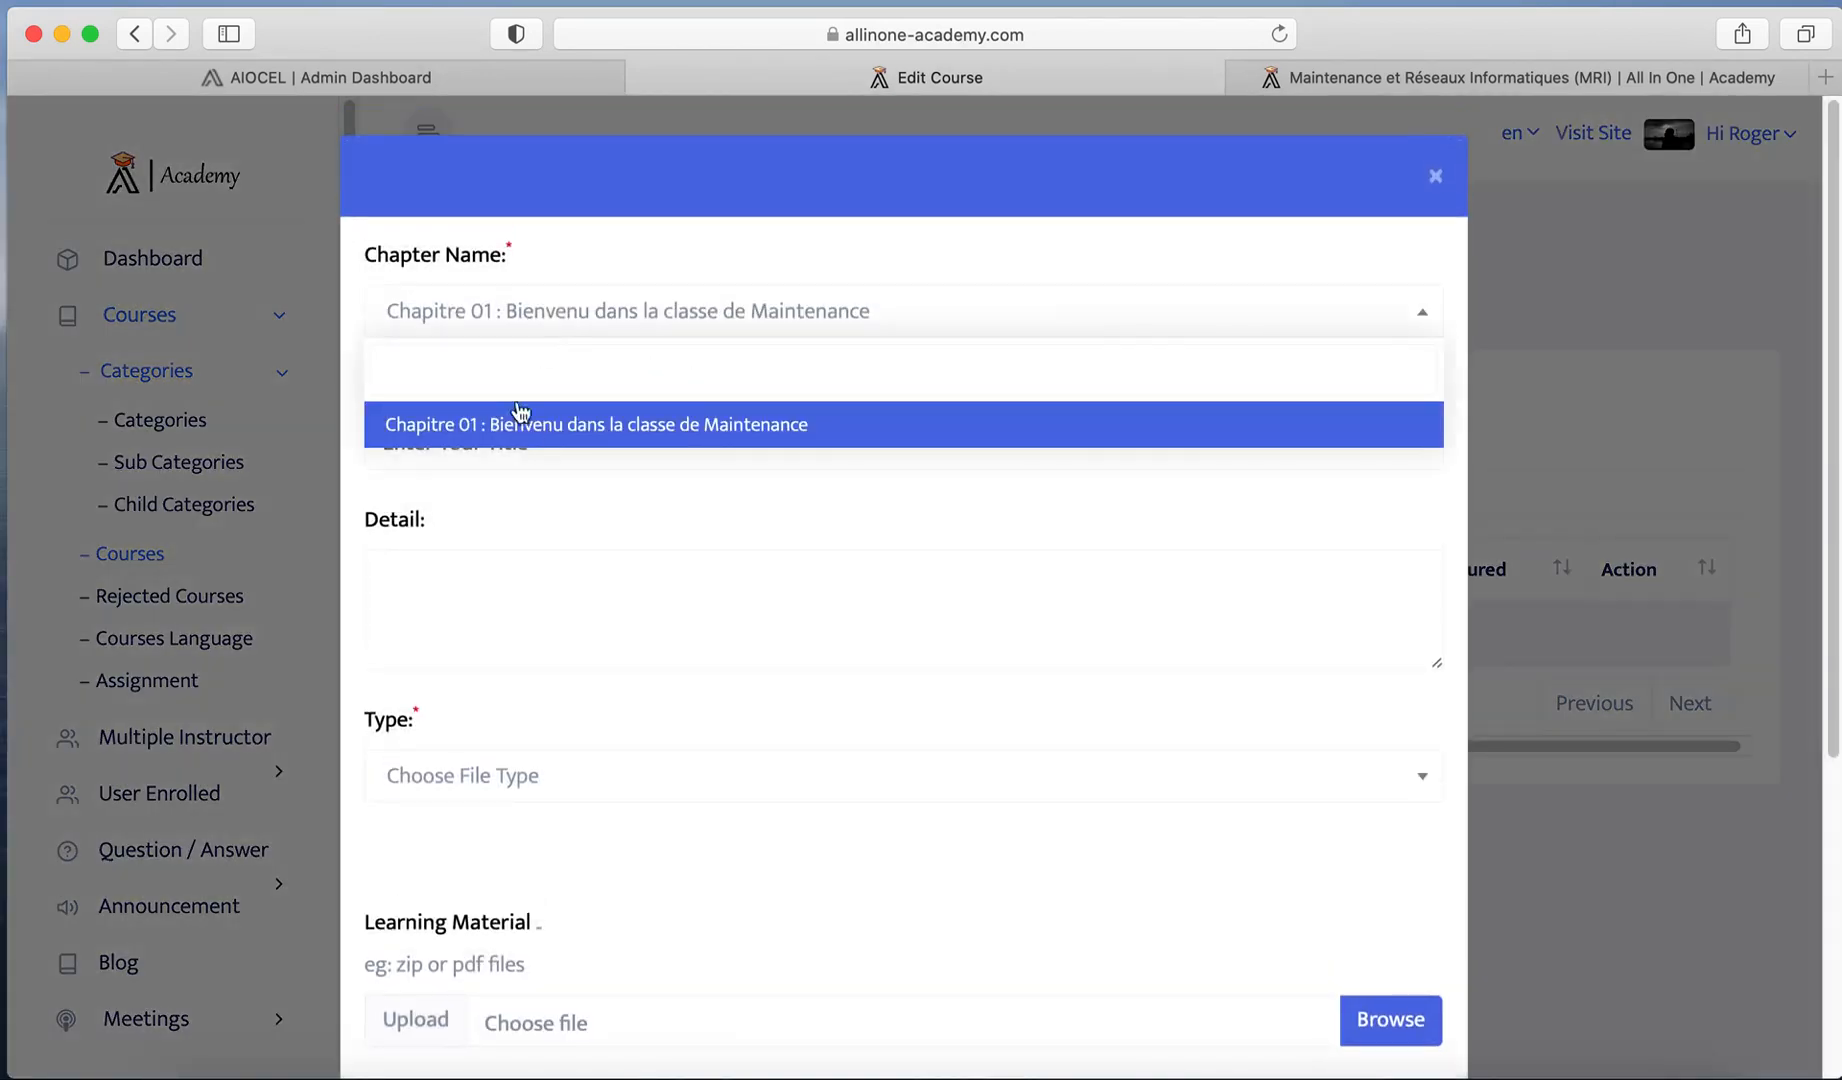
left_click(553, 315)
left_click(1435, 176)
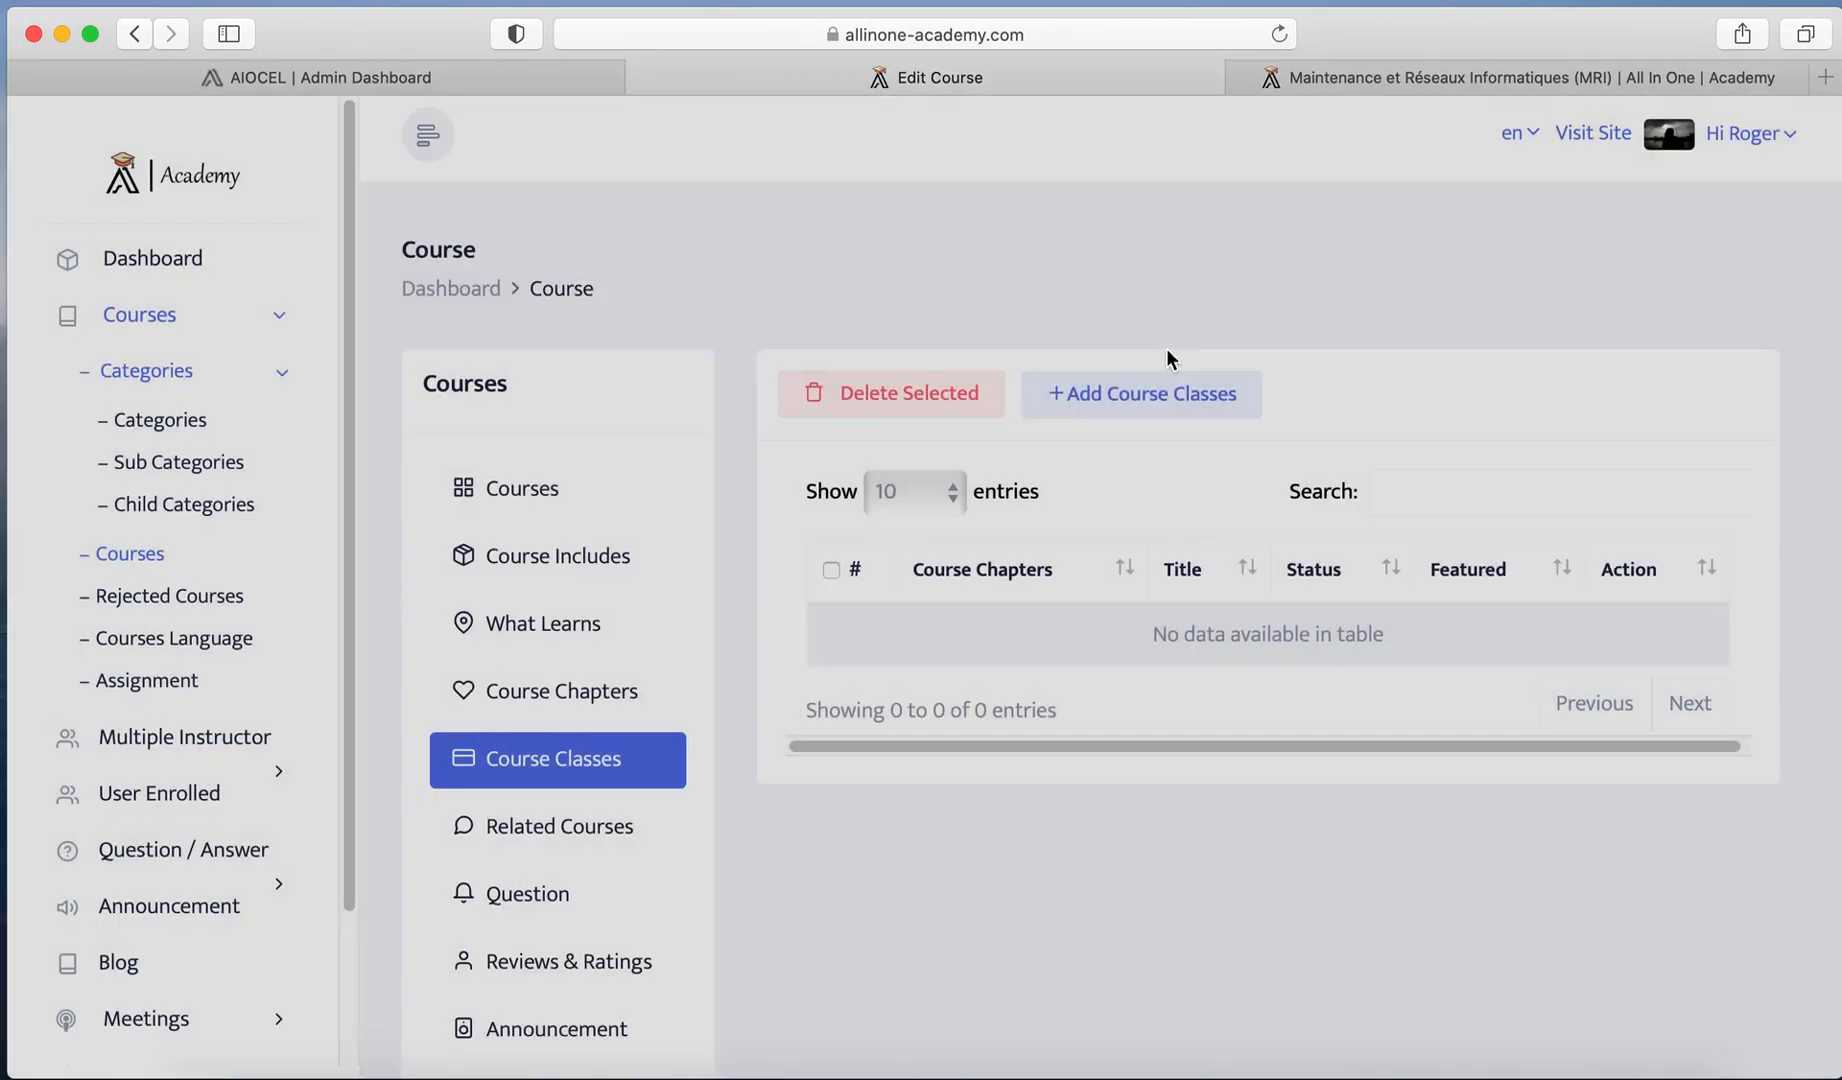
Step: Go back to Course Chapters and create a second chapter named "Chapitre 02 : Reseaux"
left_click(551, 705)
left_click(1147, 412)
left_click(602, 309)
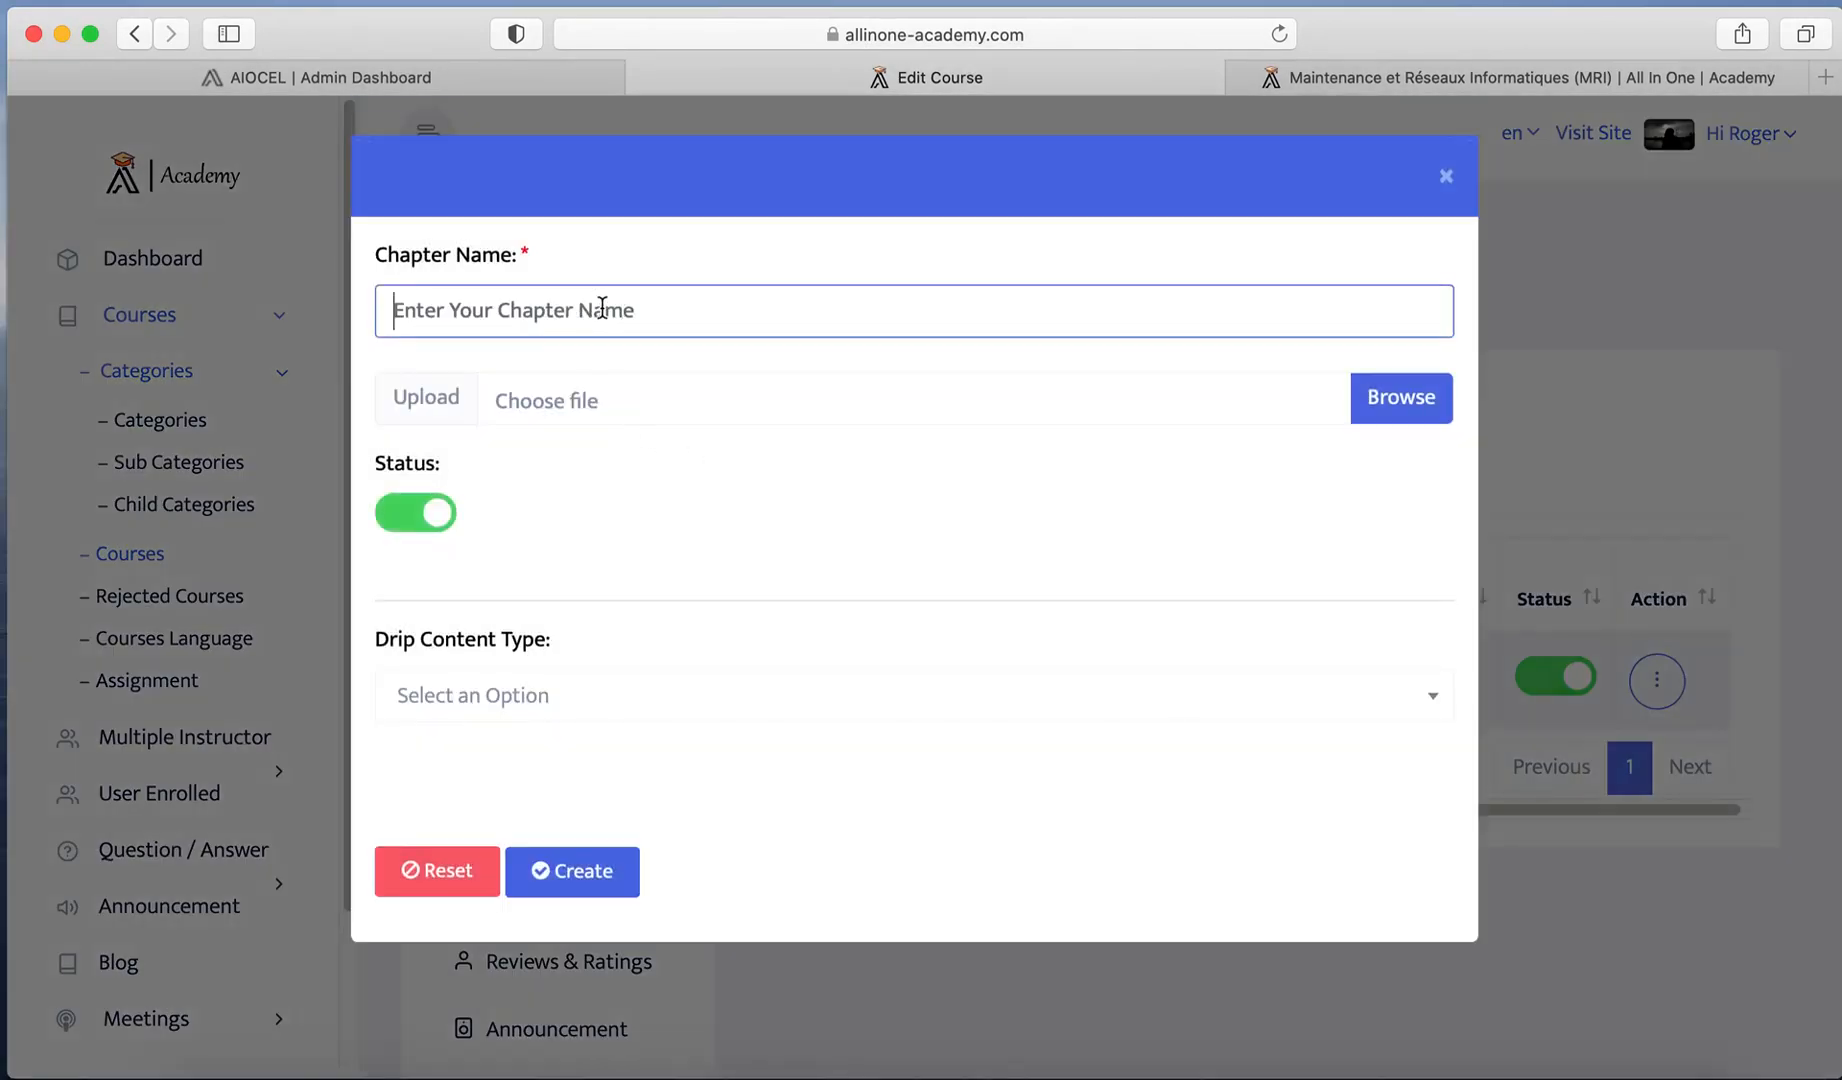
type("Ch")
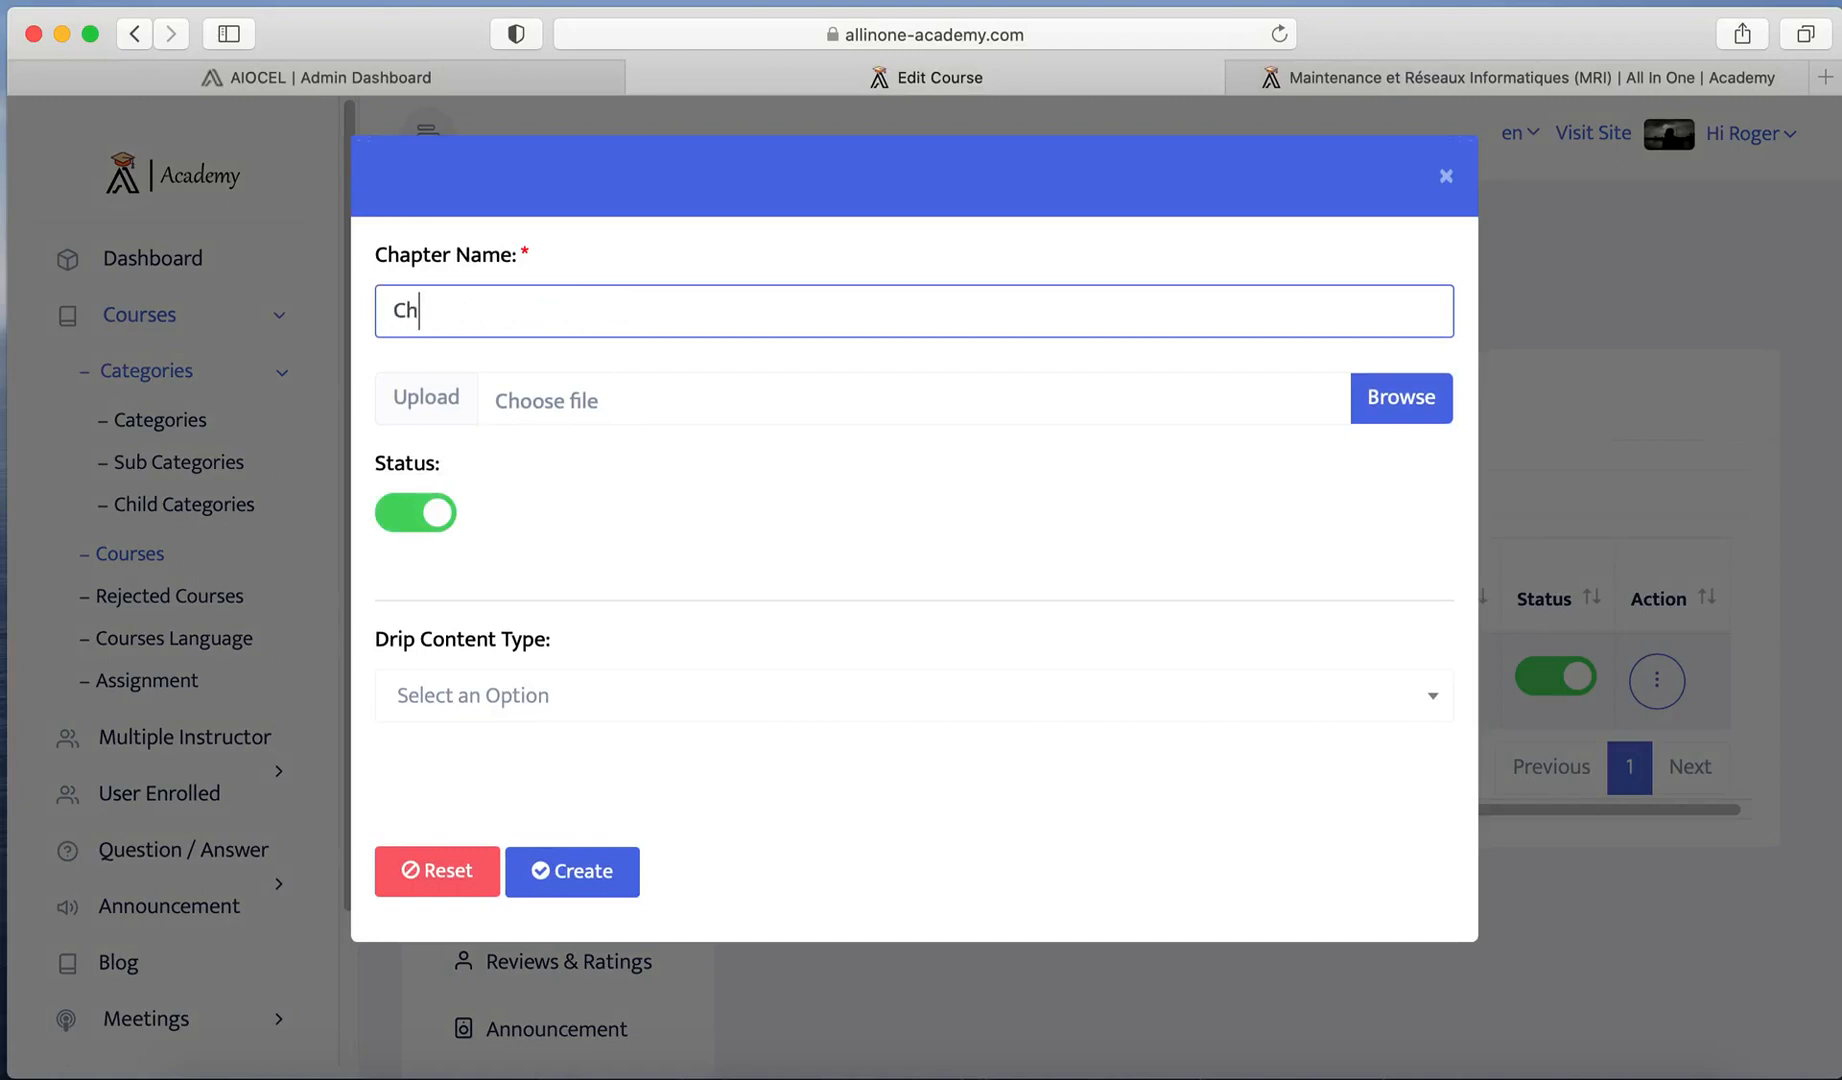
type("aotire")
key("BackSpace")
key("BackSpace")
key("BackSpace")
key("BackSpace")
type("itre ")
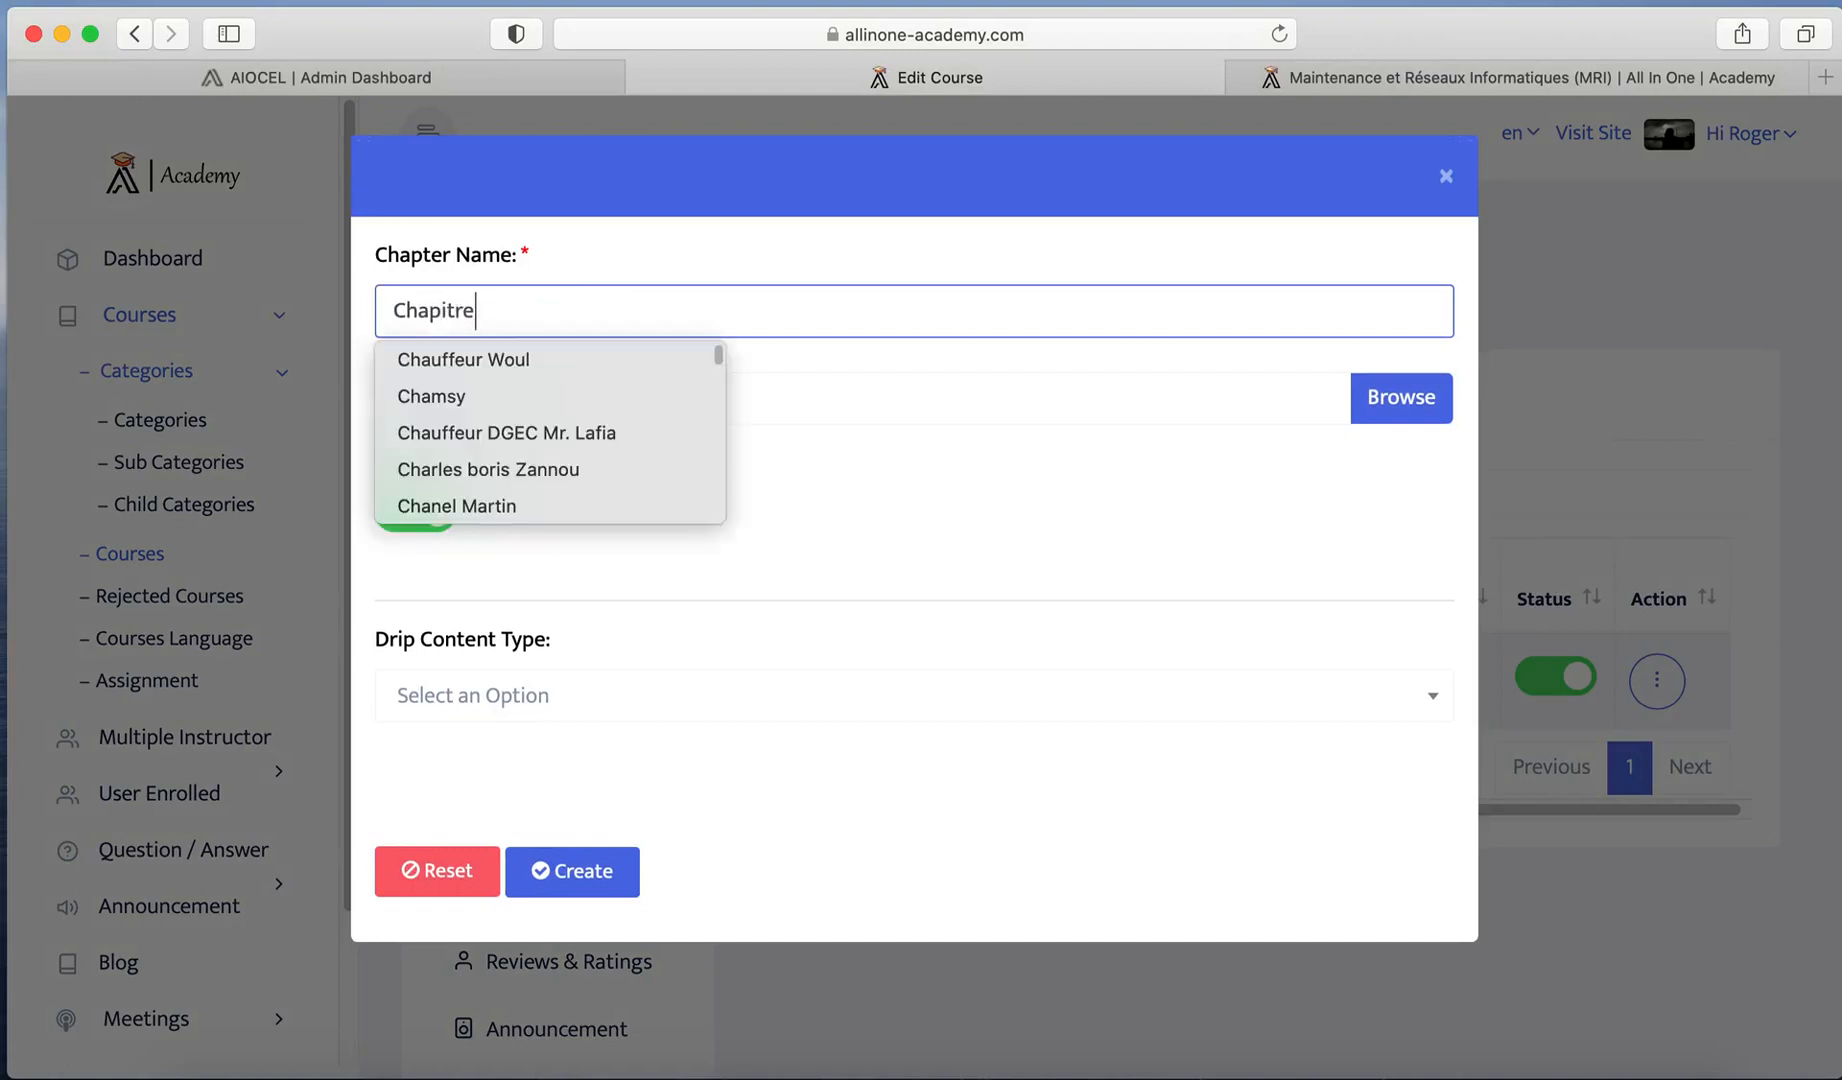
type("02")
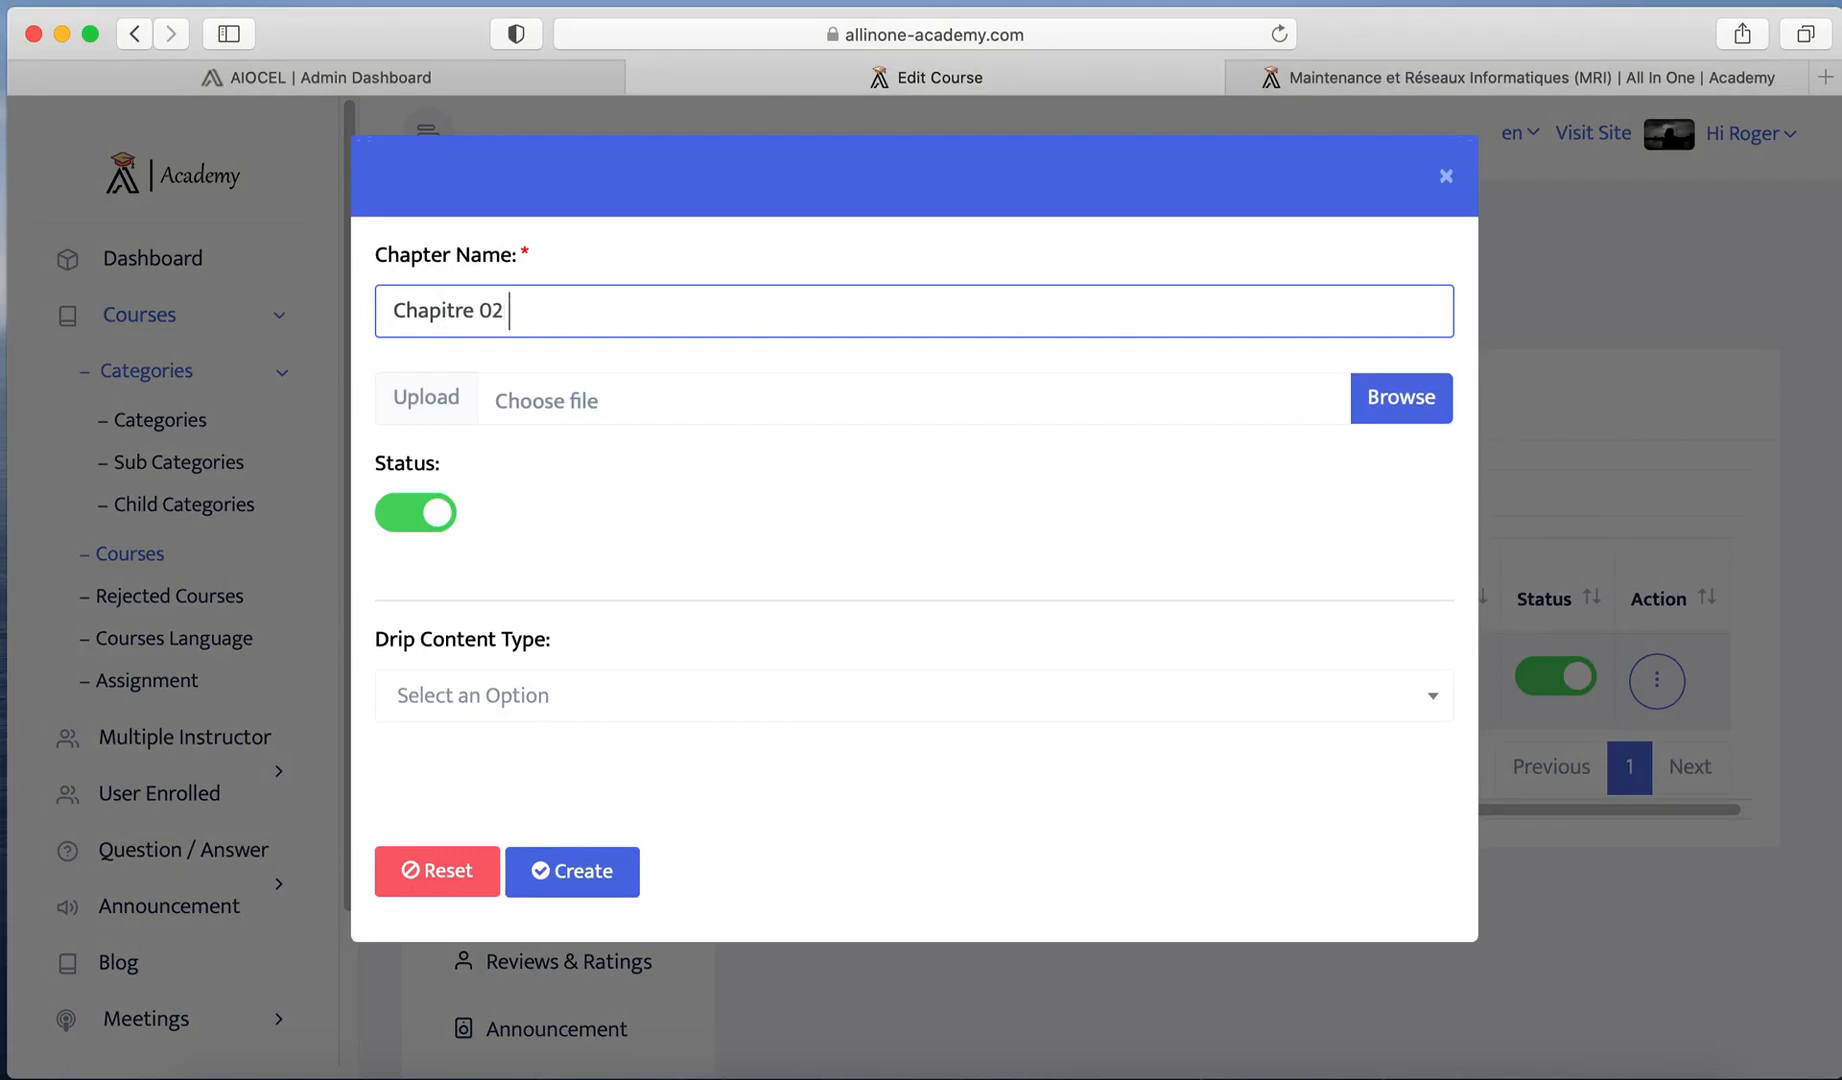
type(" : Reseaux")
left_click(566, 876)
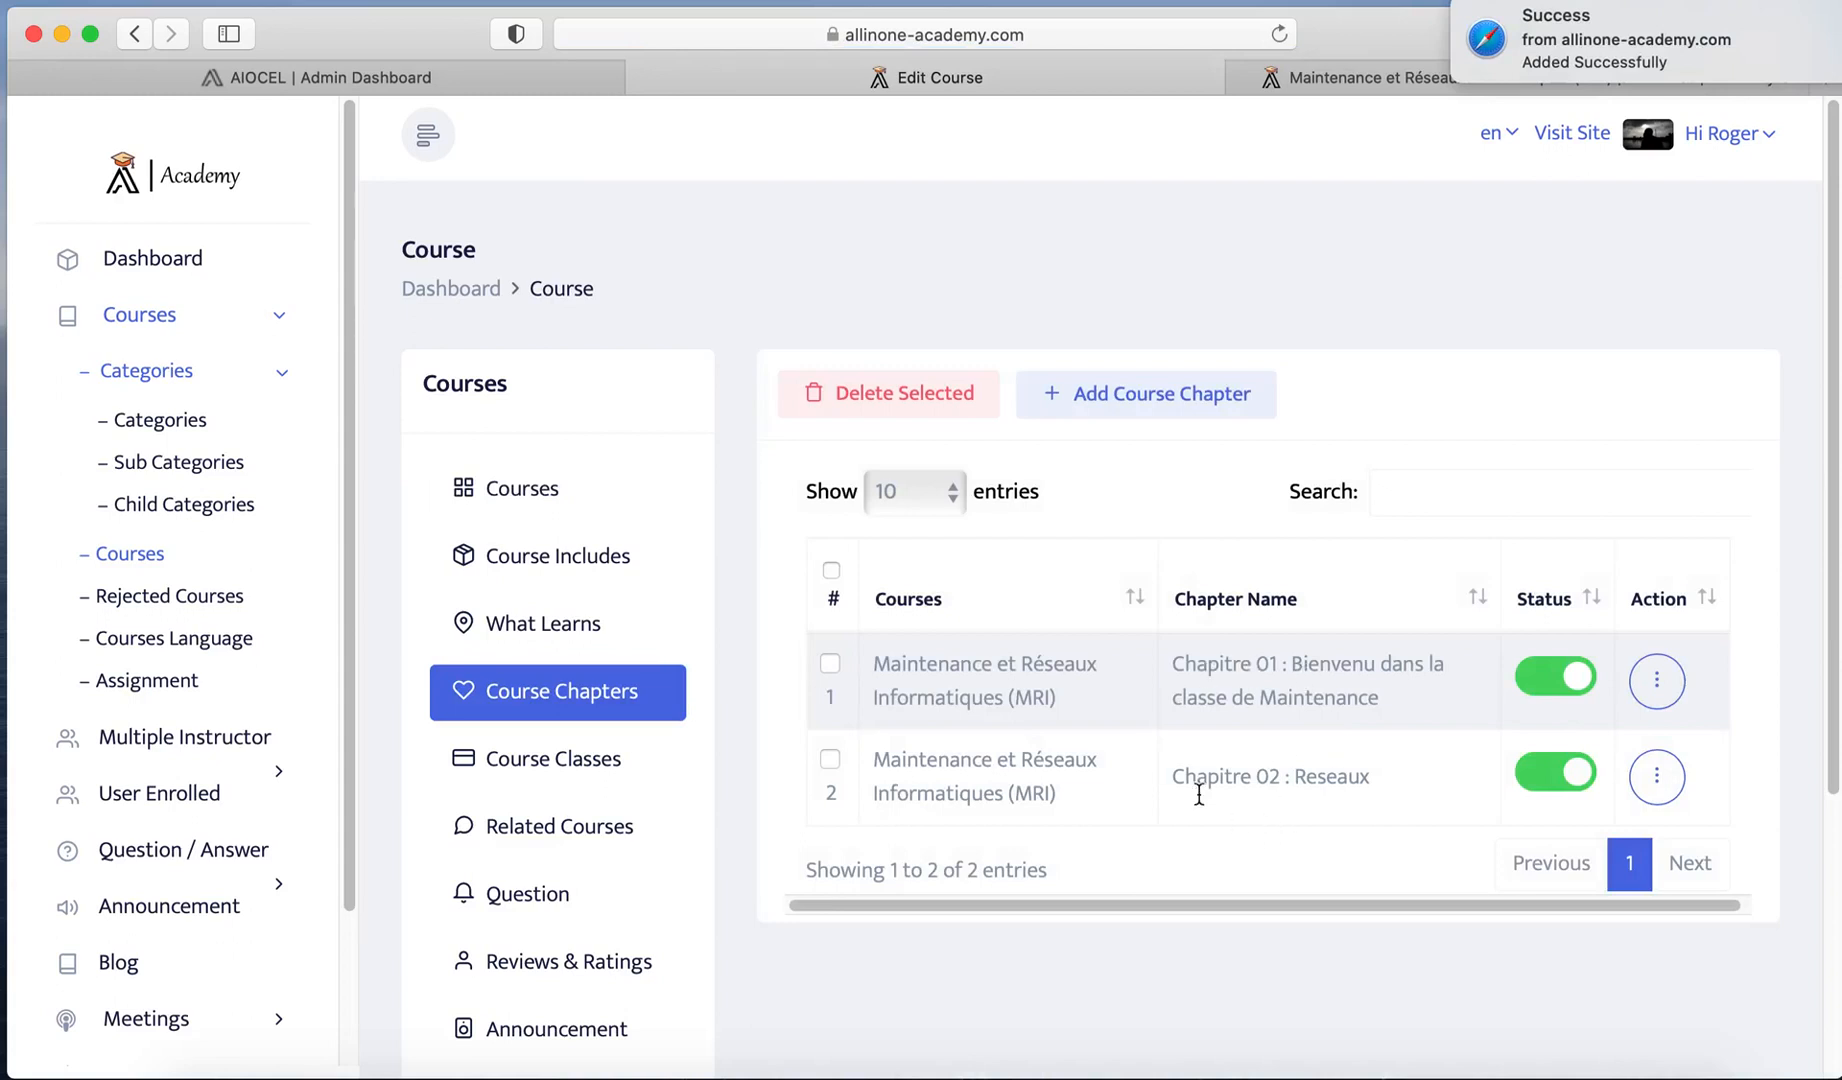
Step: Start a new course class under Chapitre 01 and title it "Classe 1: Course Syllabus (Règlement de la classe)", checking the title in Word
left_click(522, 770)
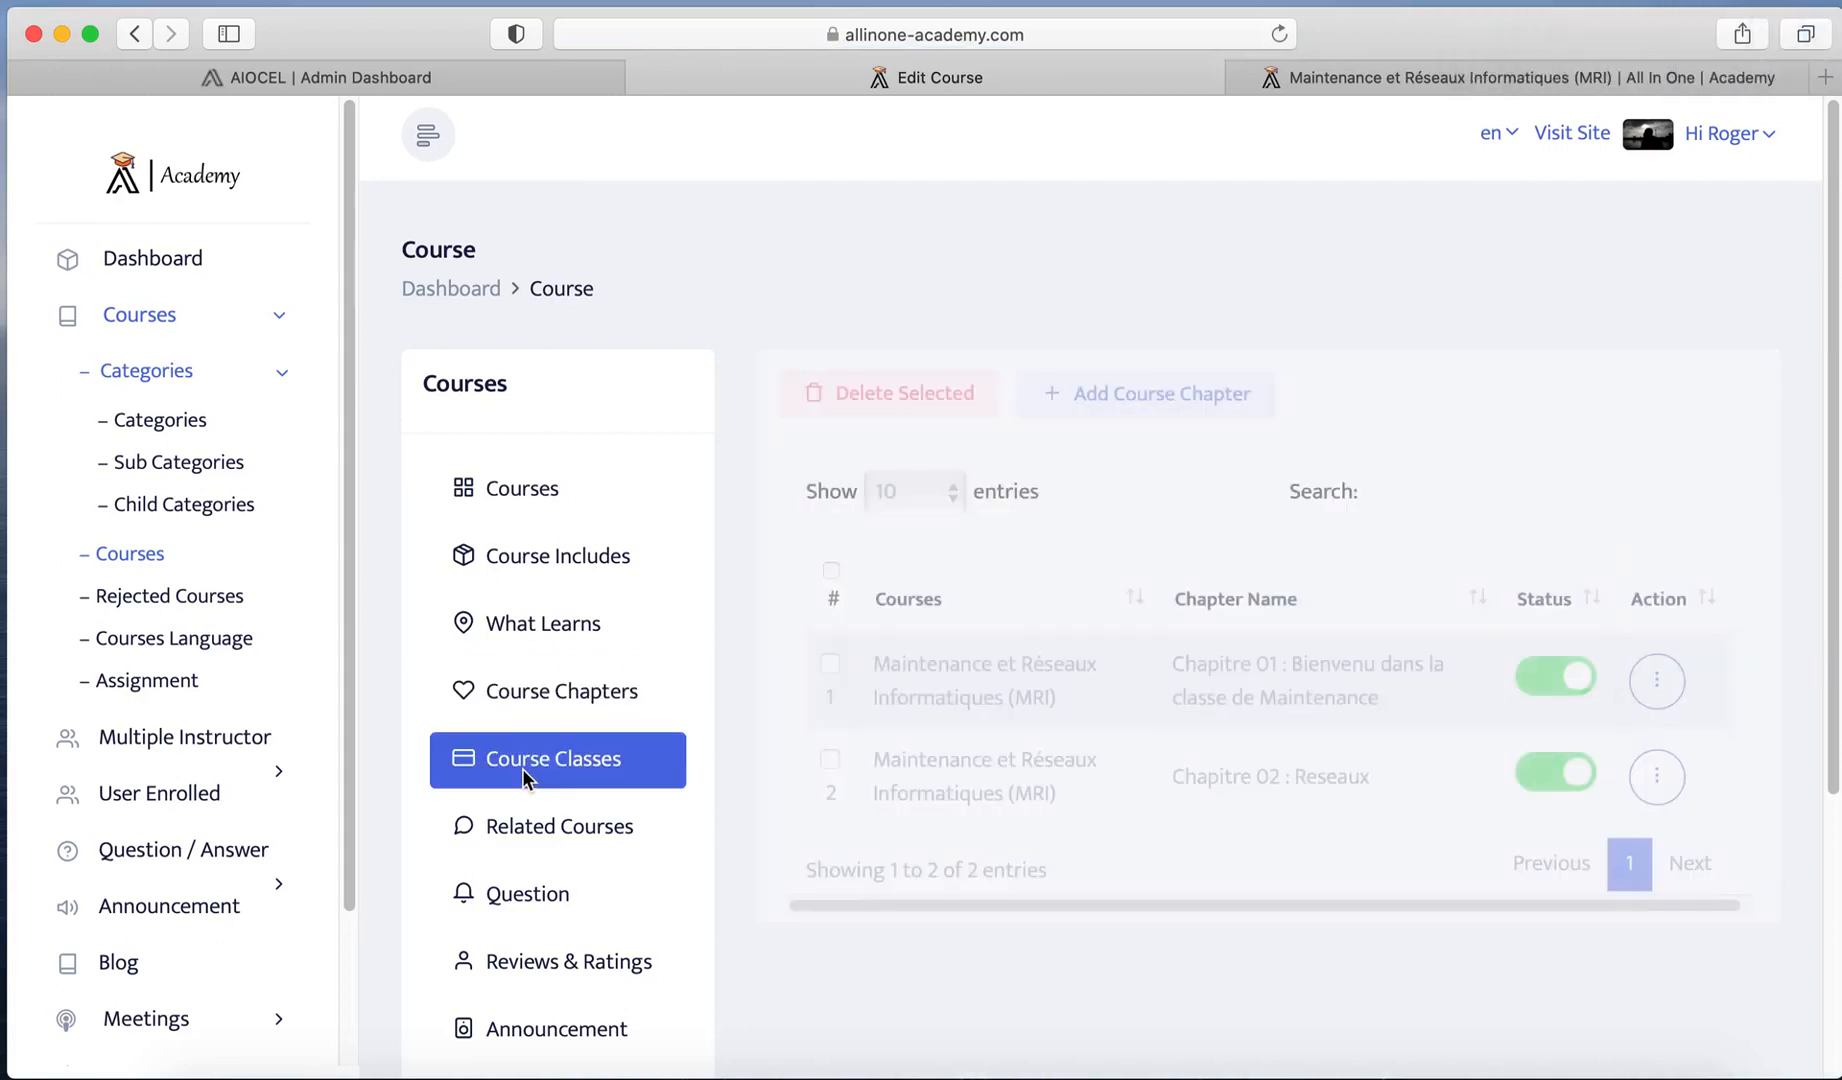
left_click(1117, 420)
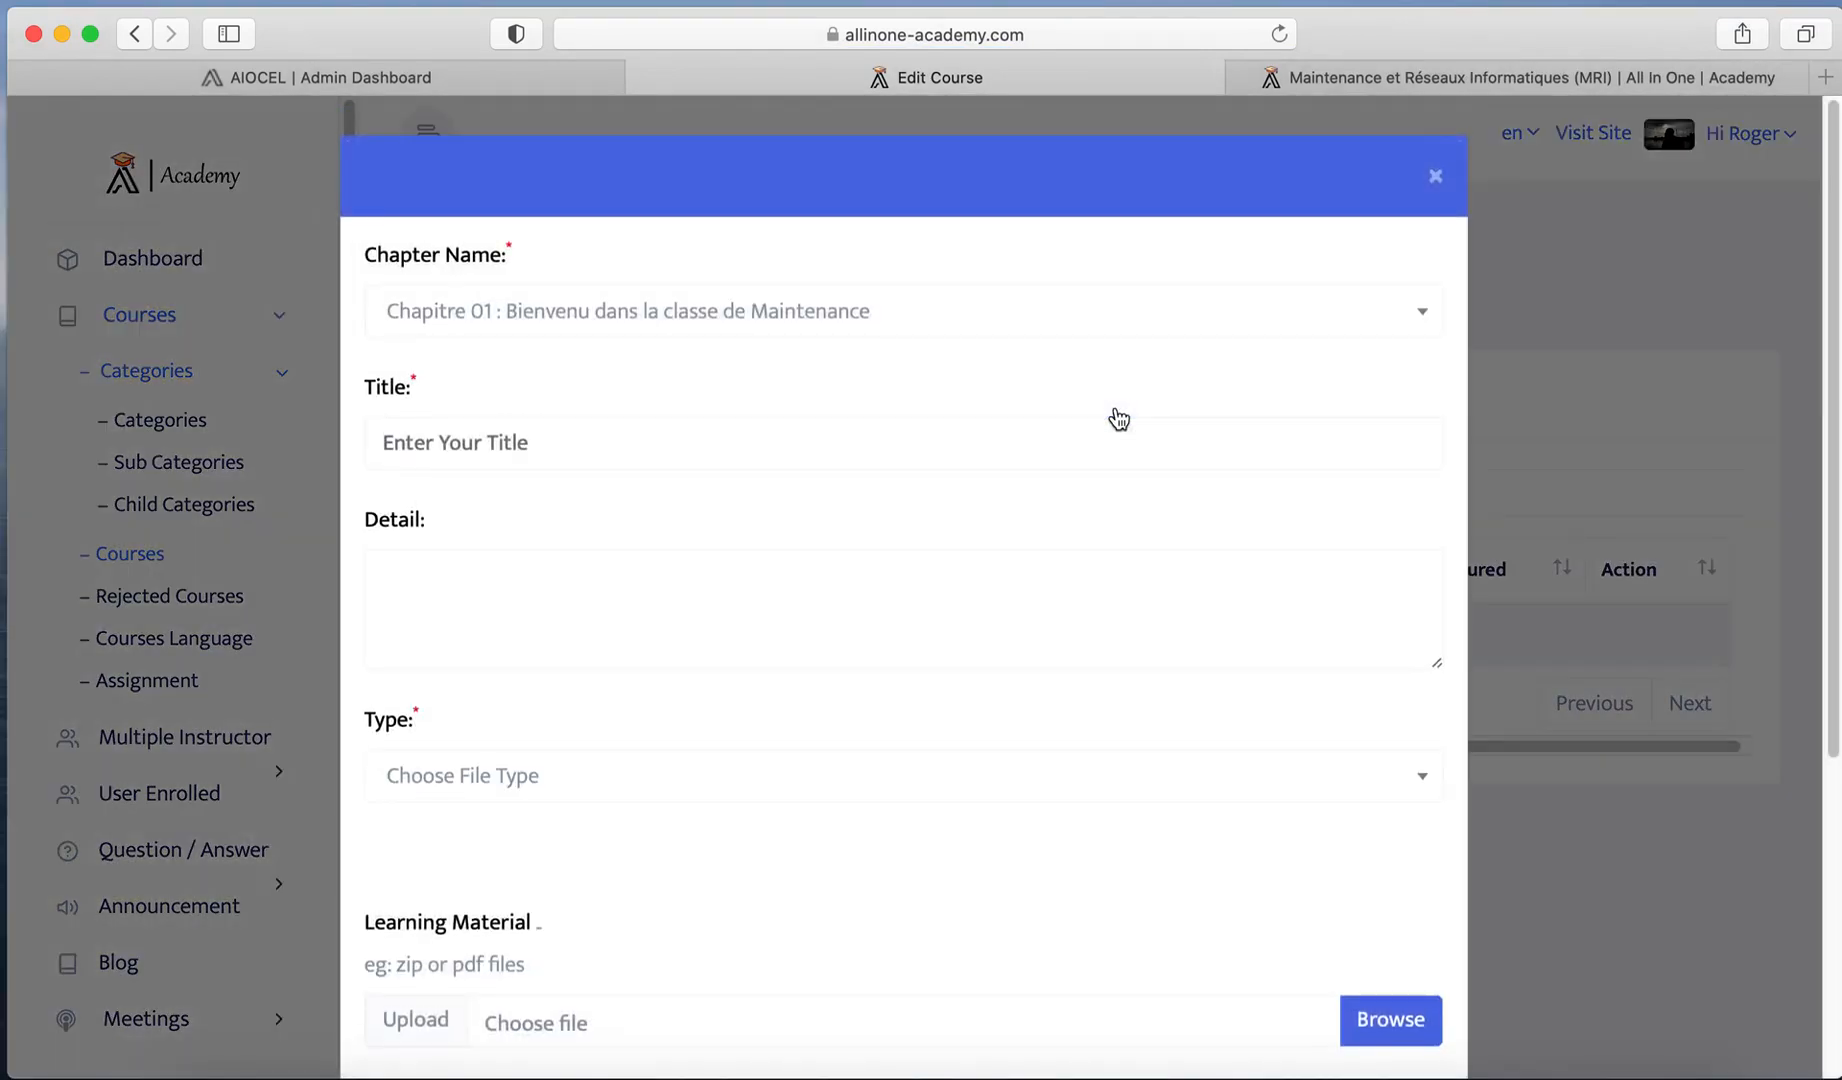
left_click(855, 330)
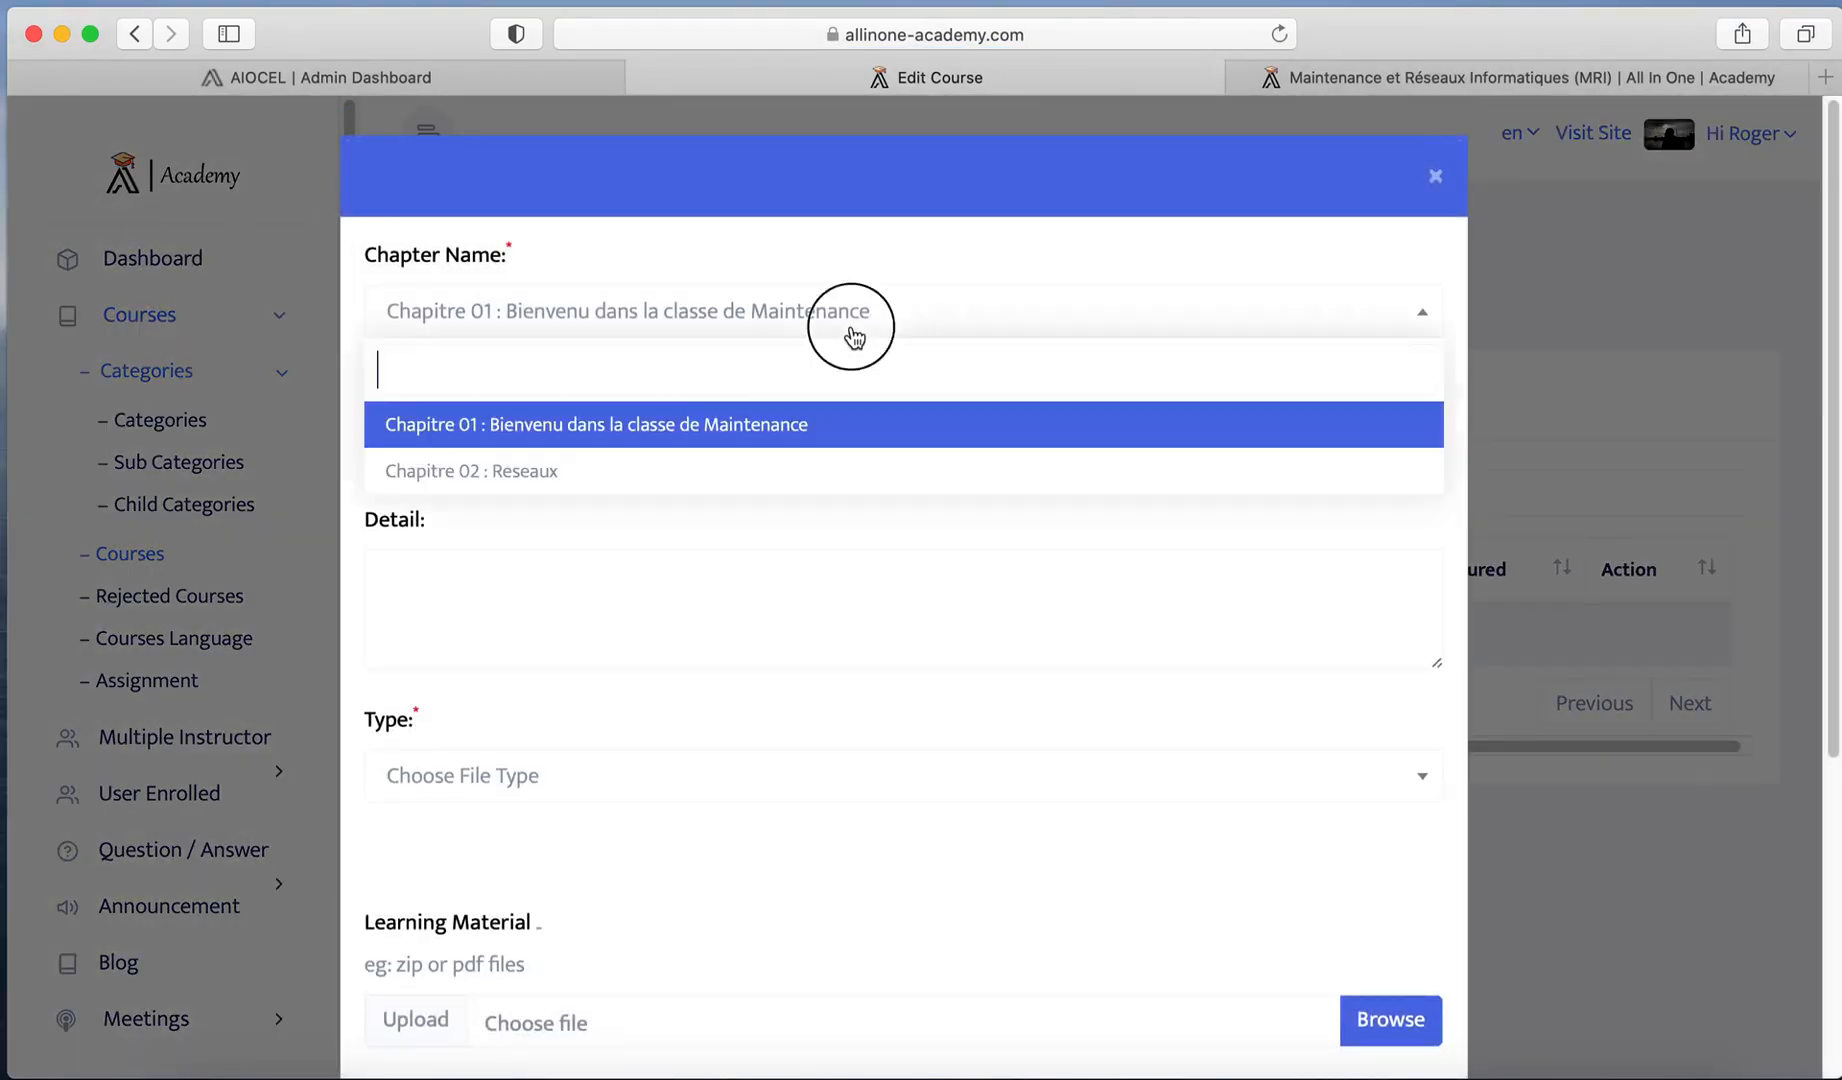
left_click(500, 431)
left_click(428, 440)
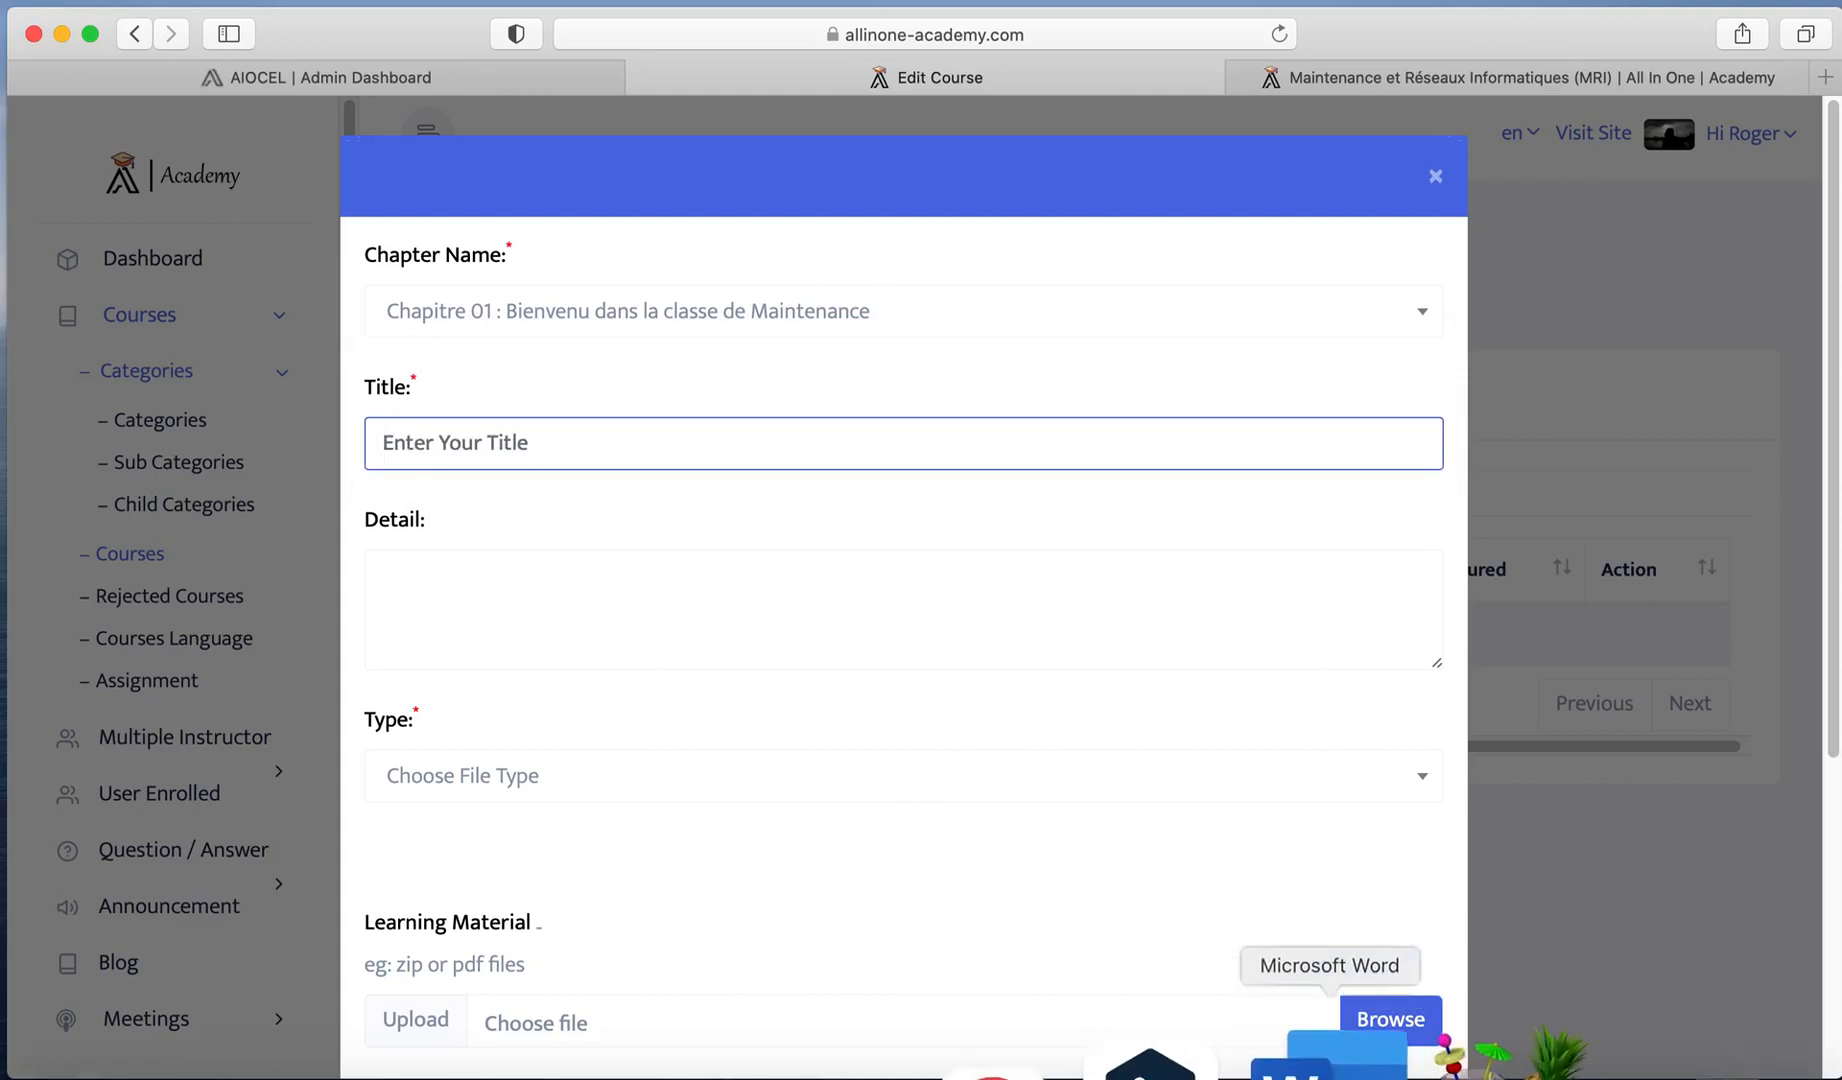
left_click(1330, 1058)
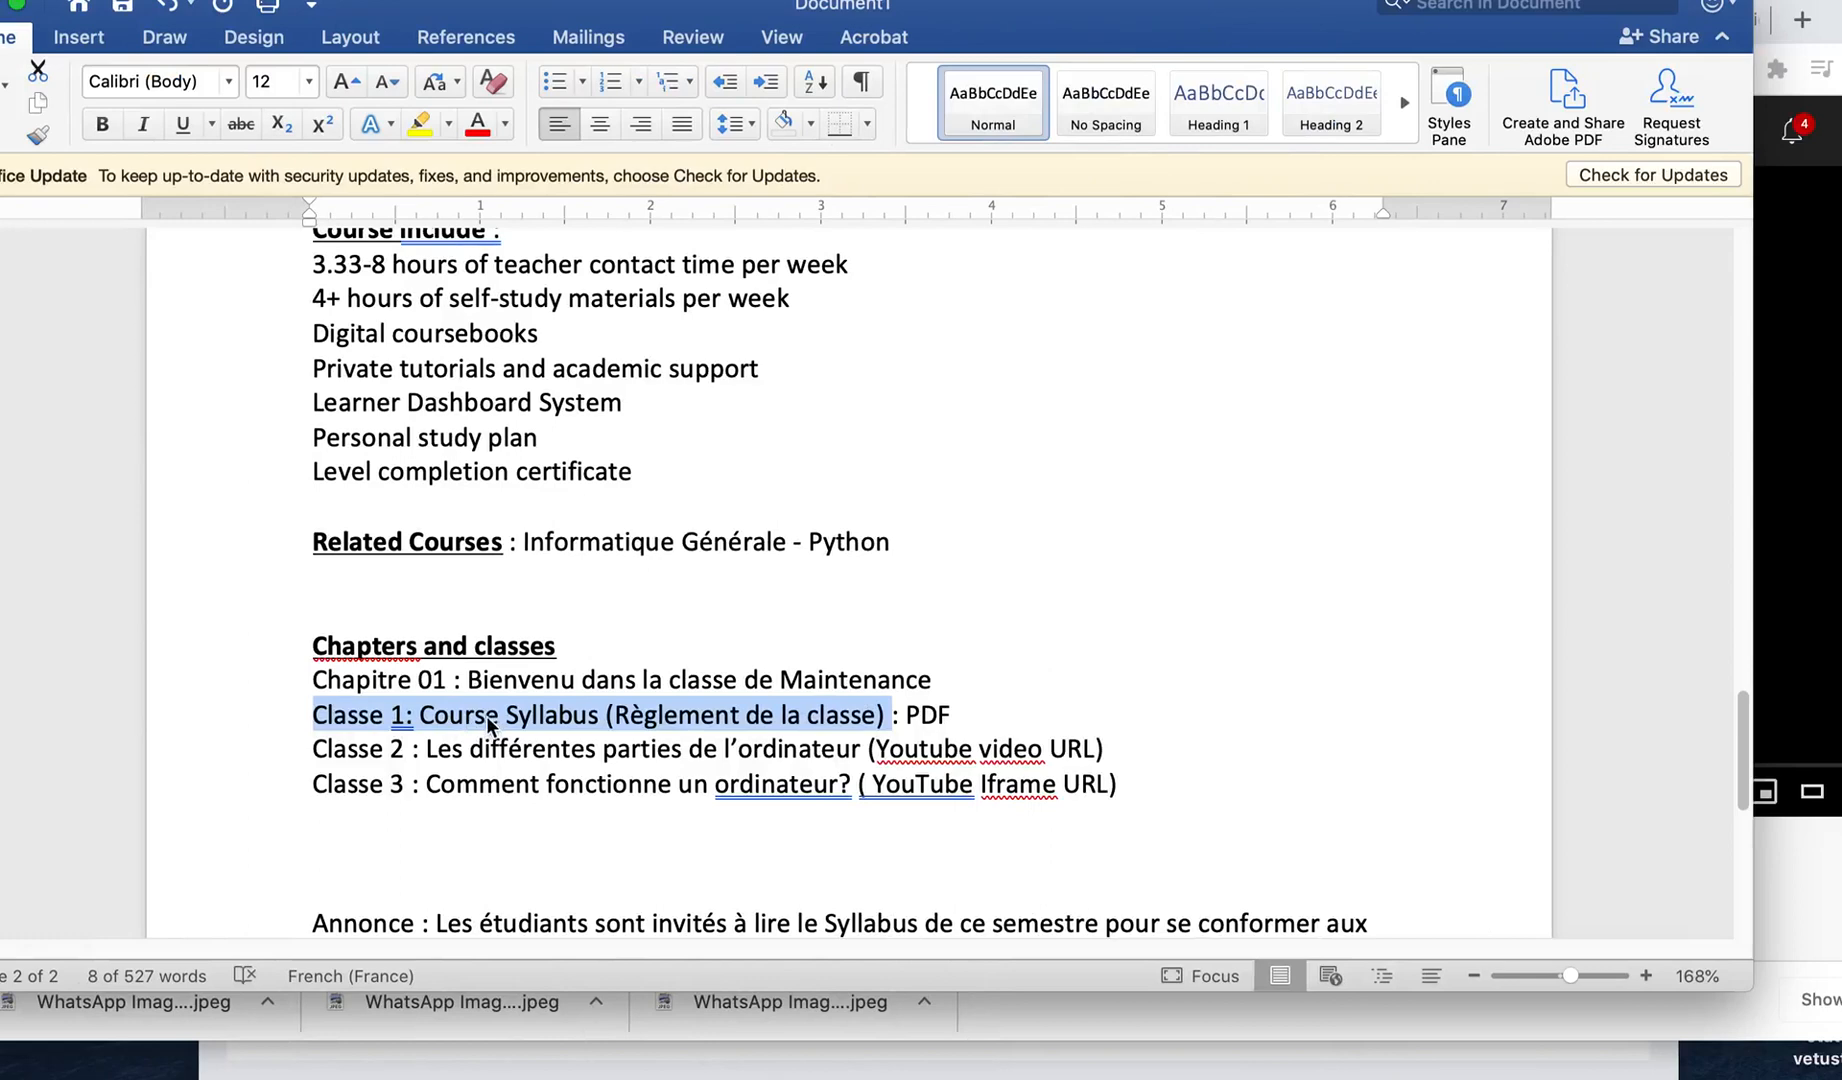
key("ctrl+Left")
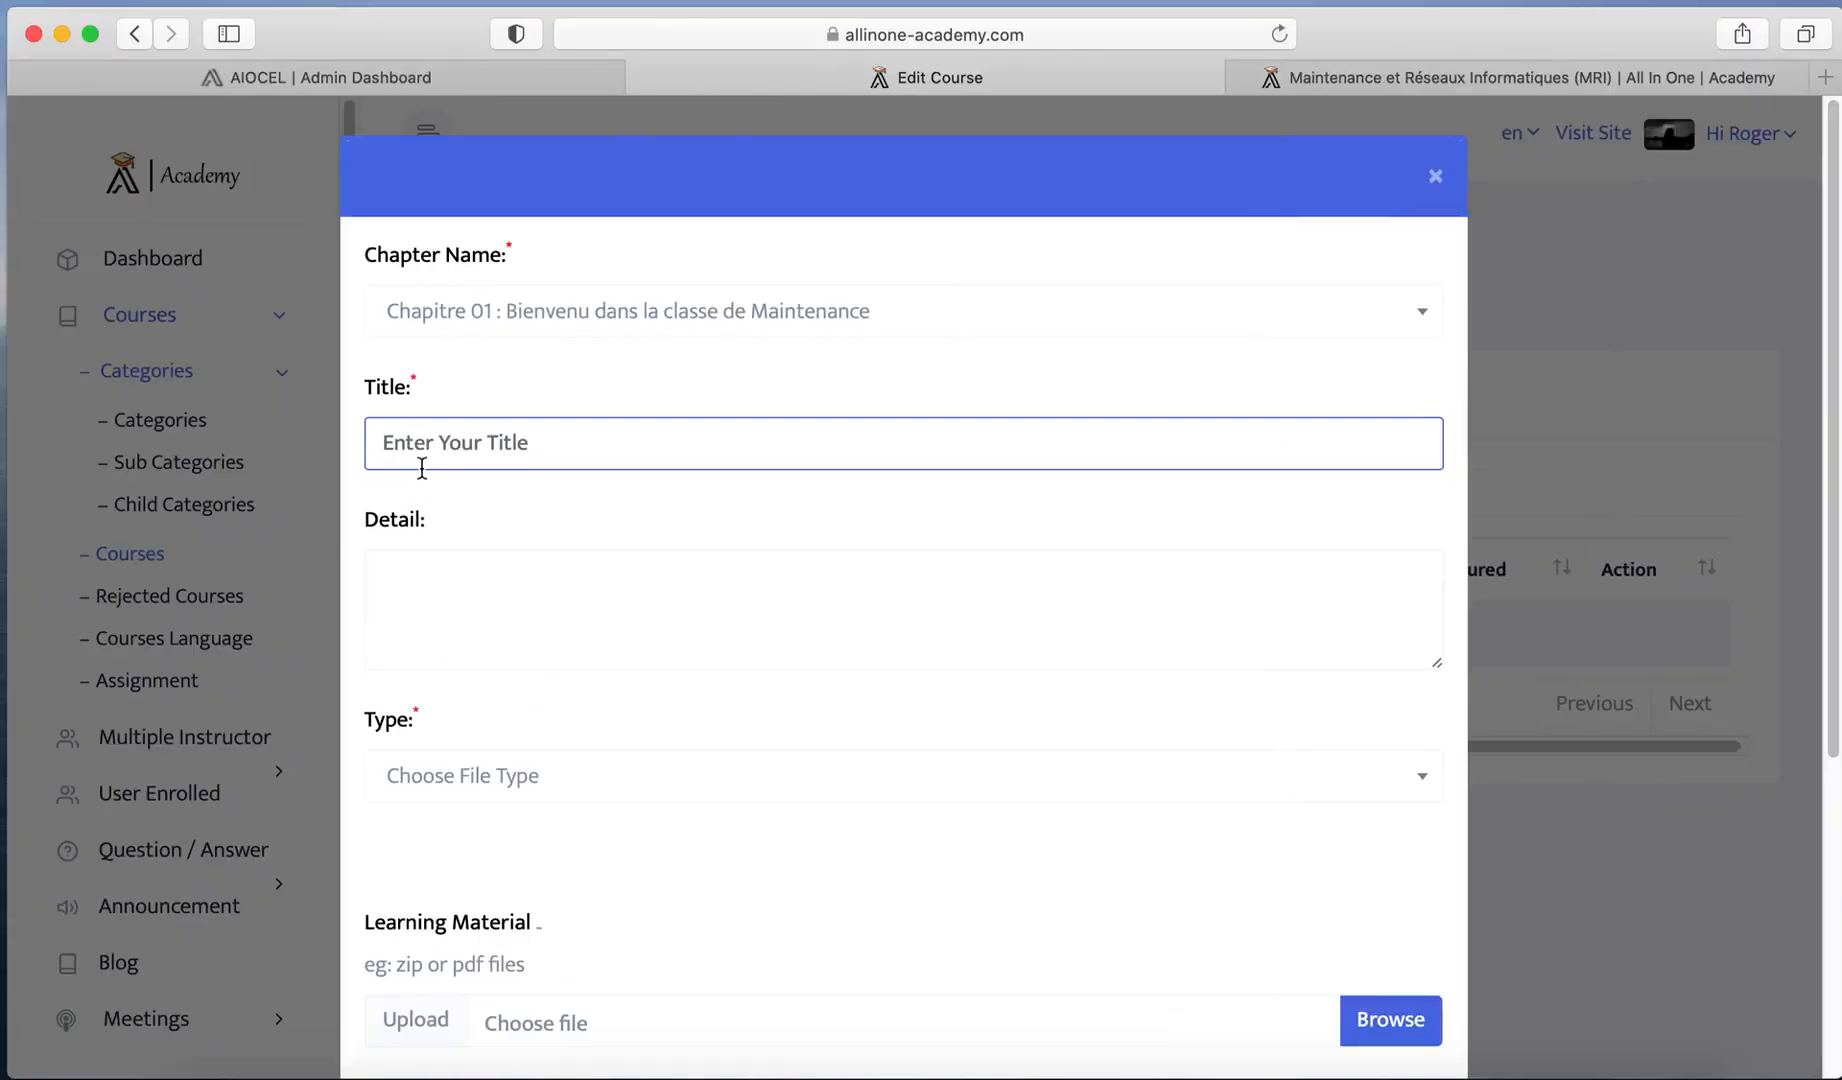
type("Classe 1: Course Syllabus (Règlement de la classe)")
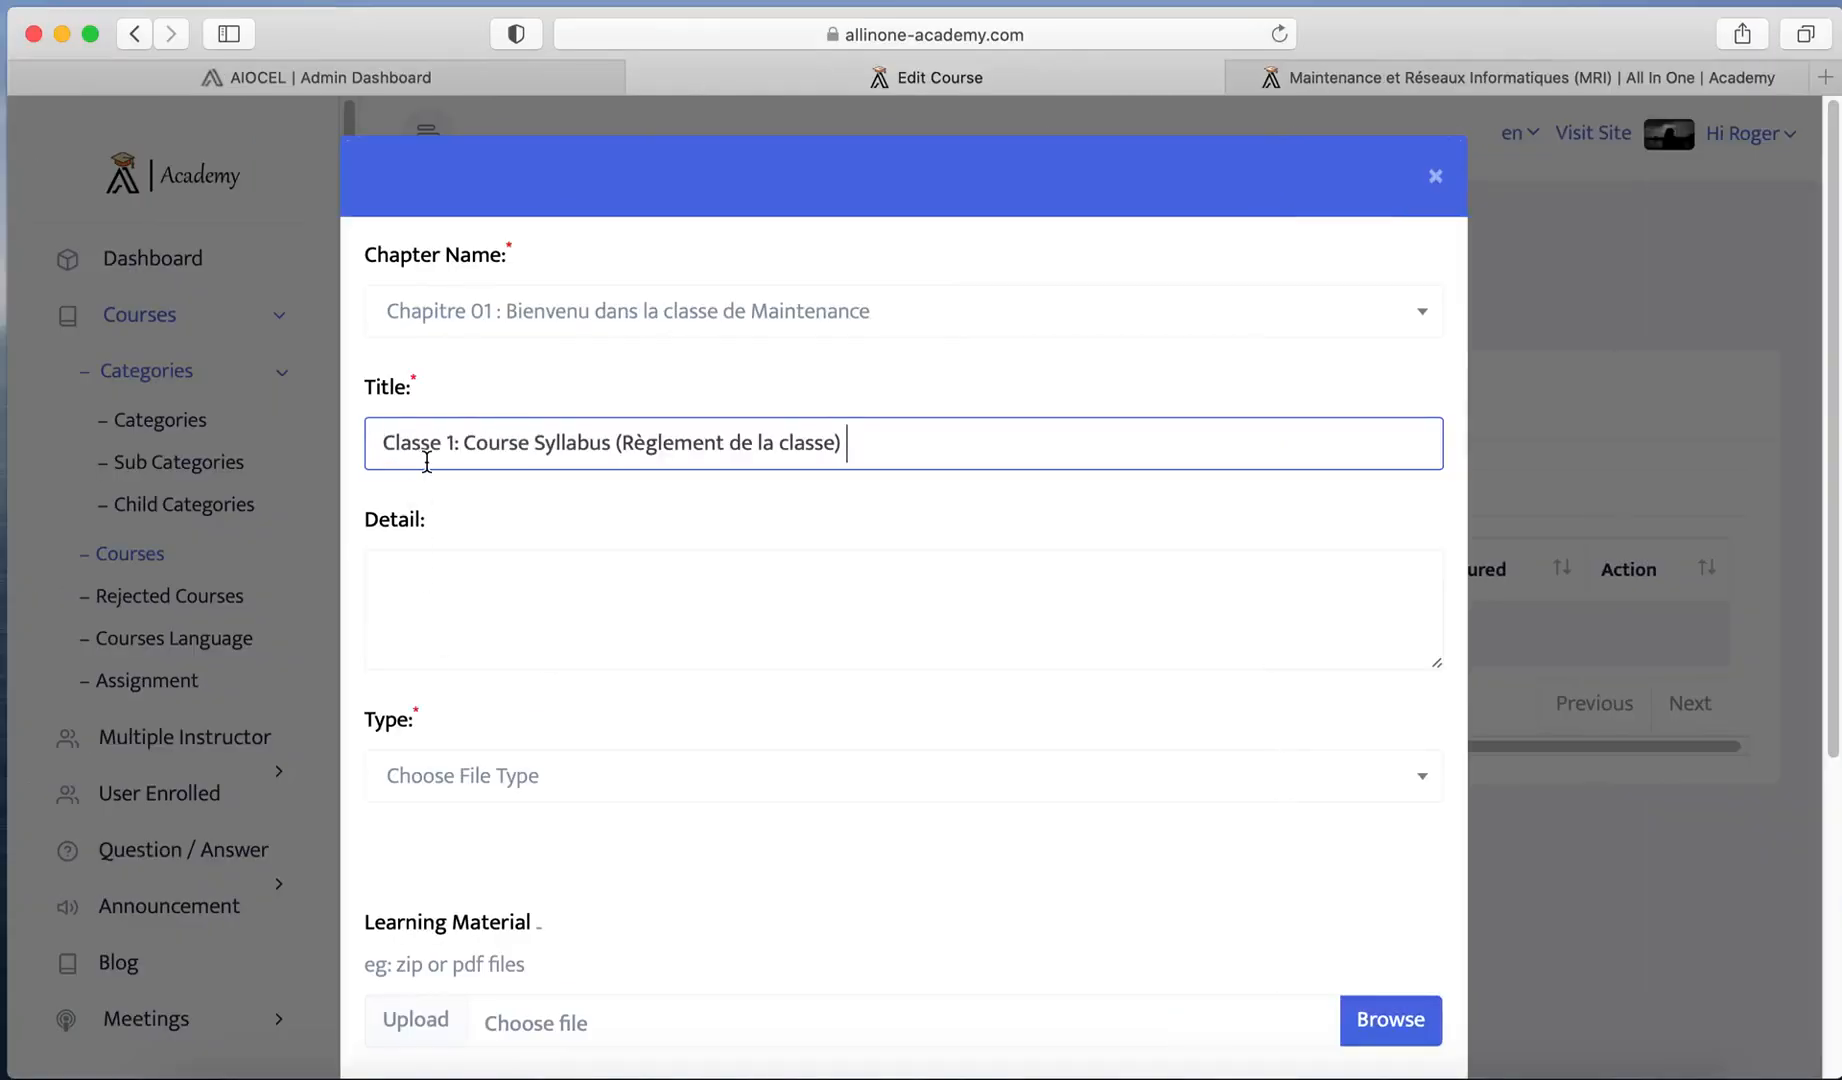
Step: Enter the class detail "This class will explore the course syllabus of the class."
left_click(449, 597)
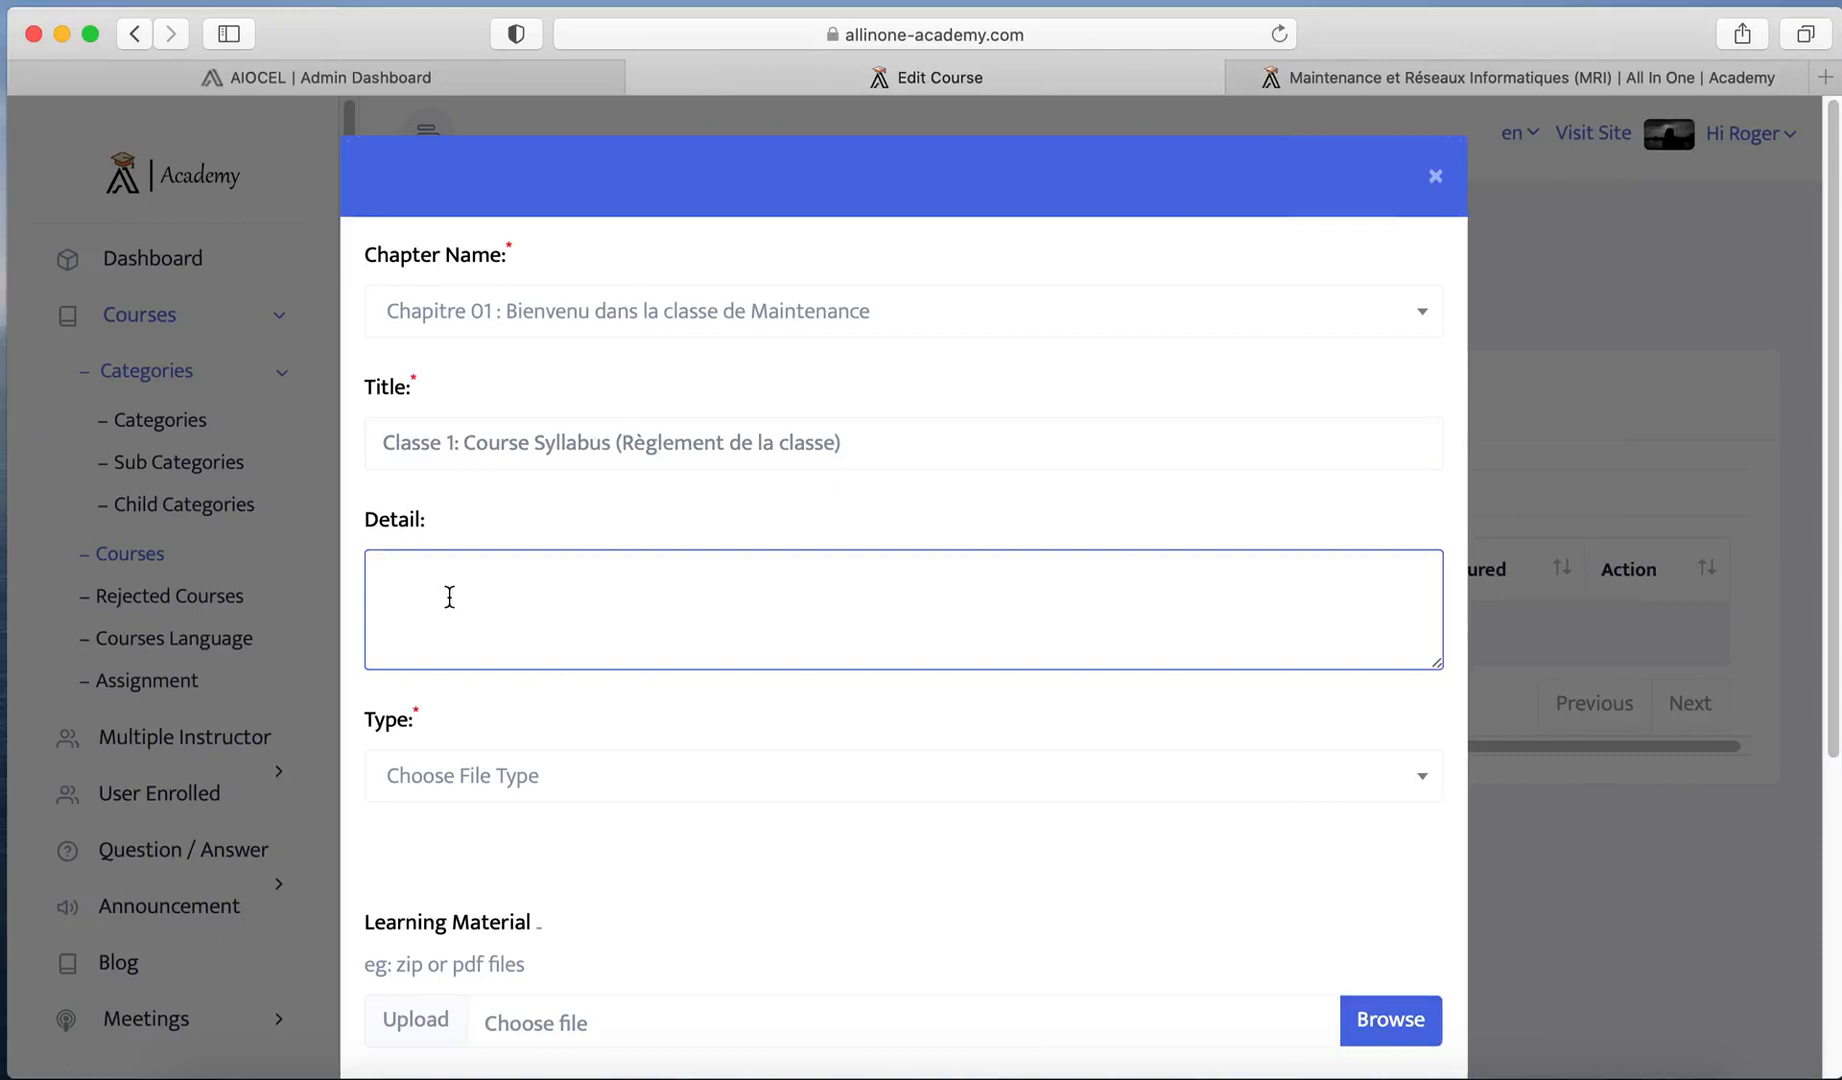
type("This class will ex")
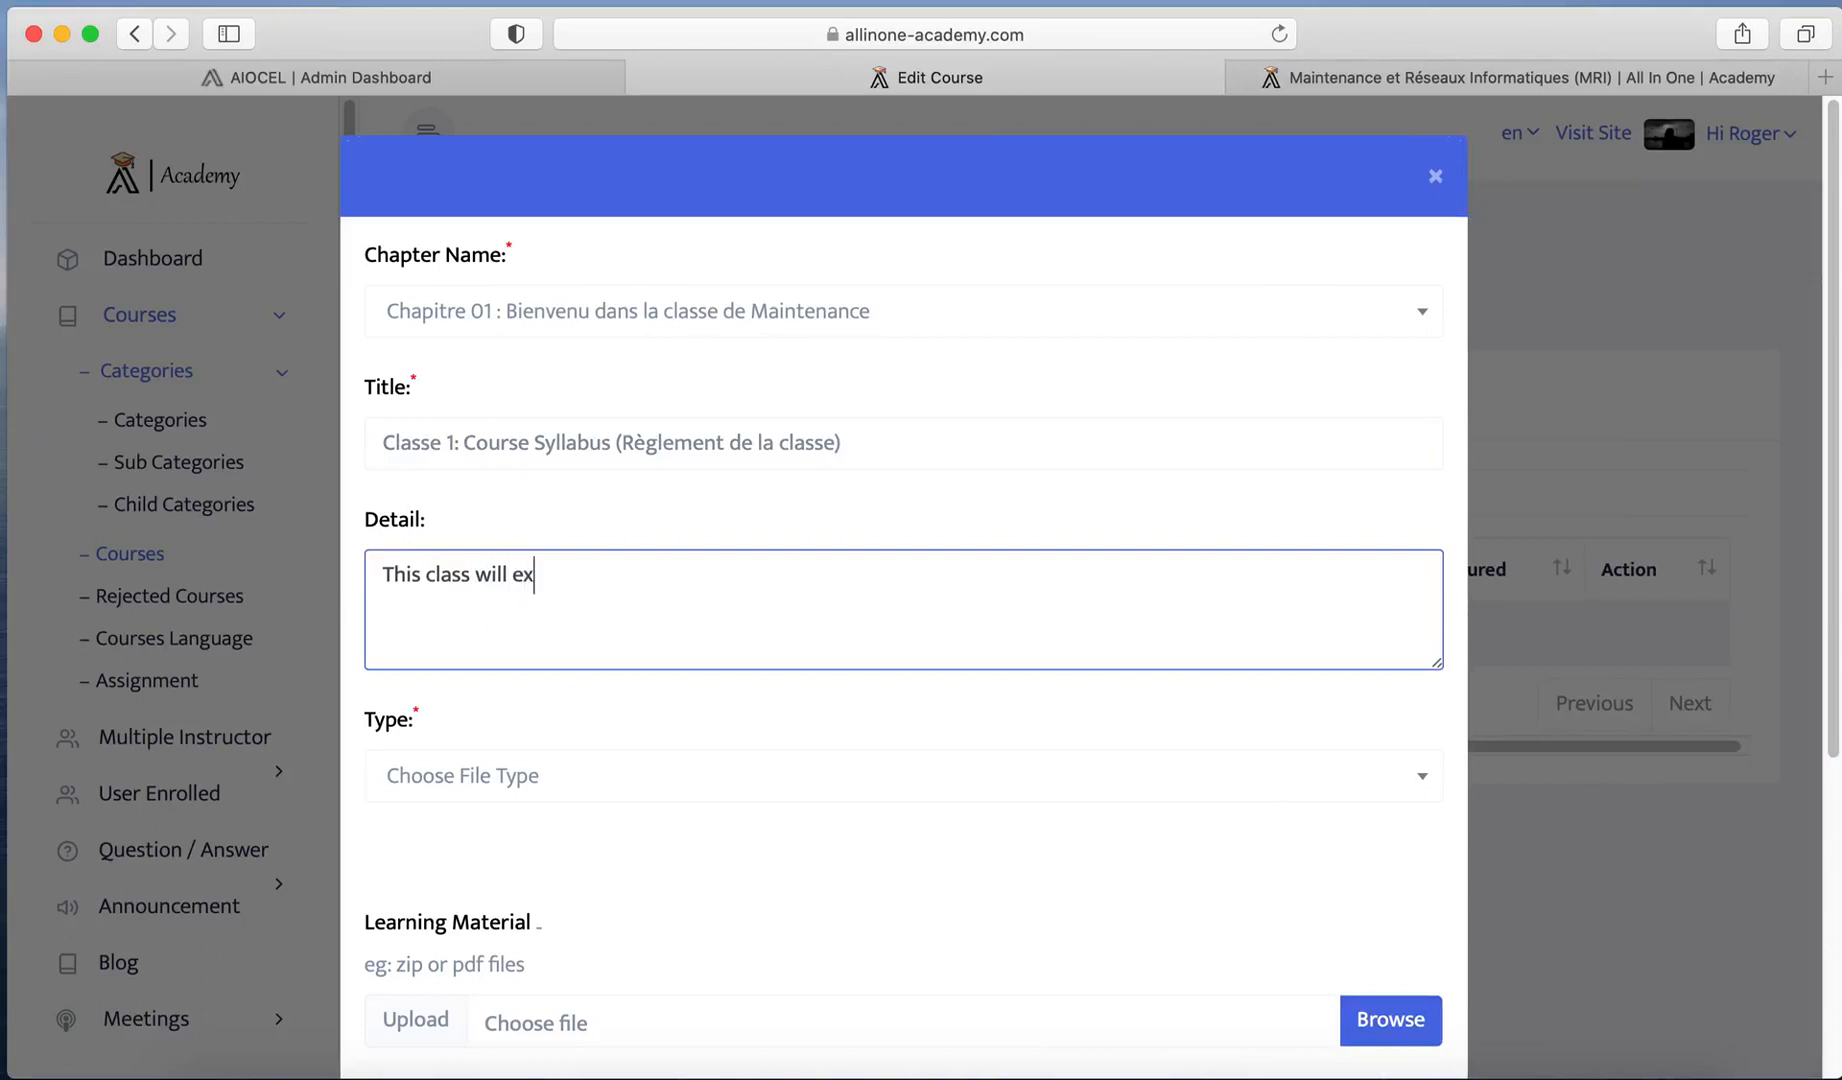
type("plore the course syllabus")
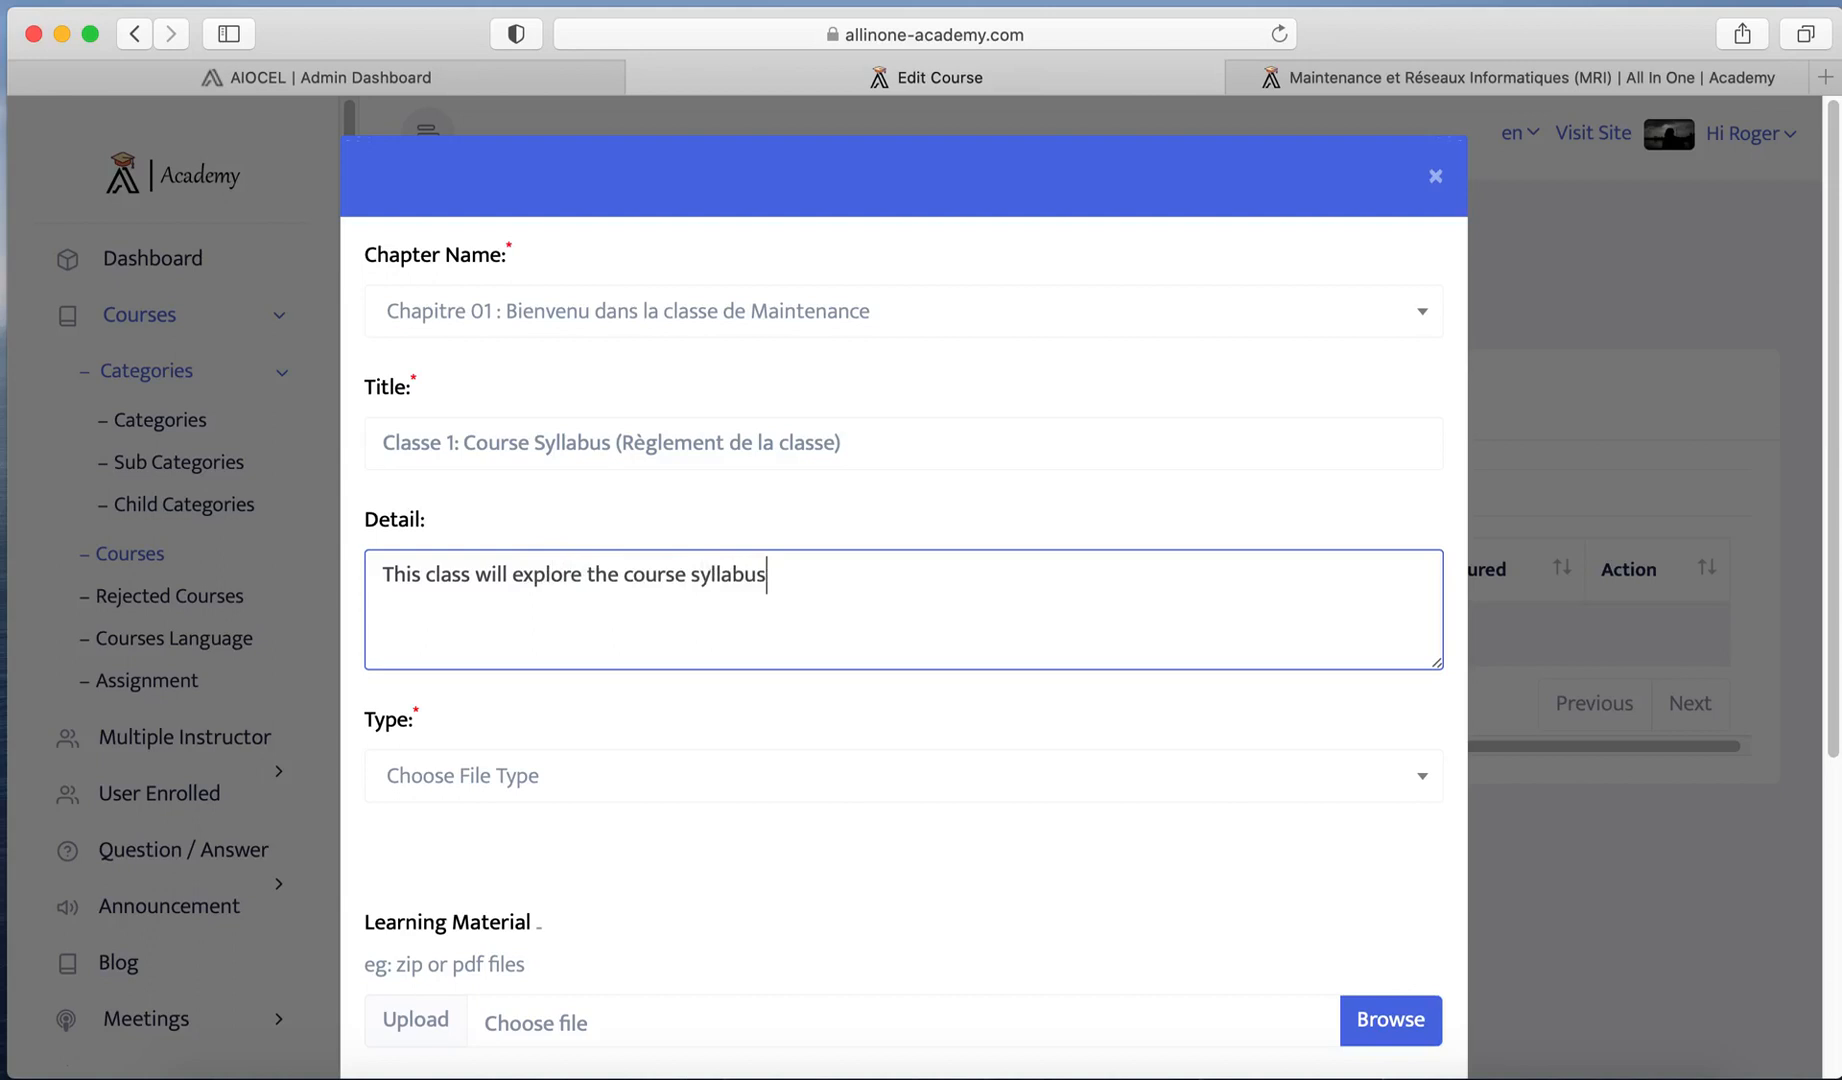
type(" of the class.")
Step: Check the file format listed for Classe 1 in Word, return to Safari and set the class type to Pdf
scroll(440, 745, "down", 3)
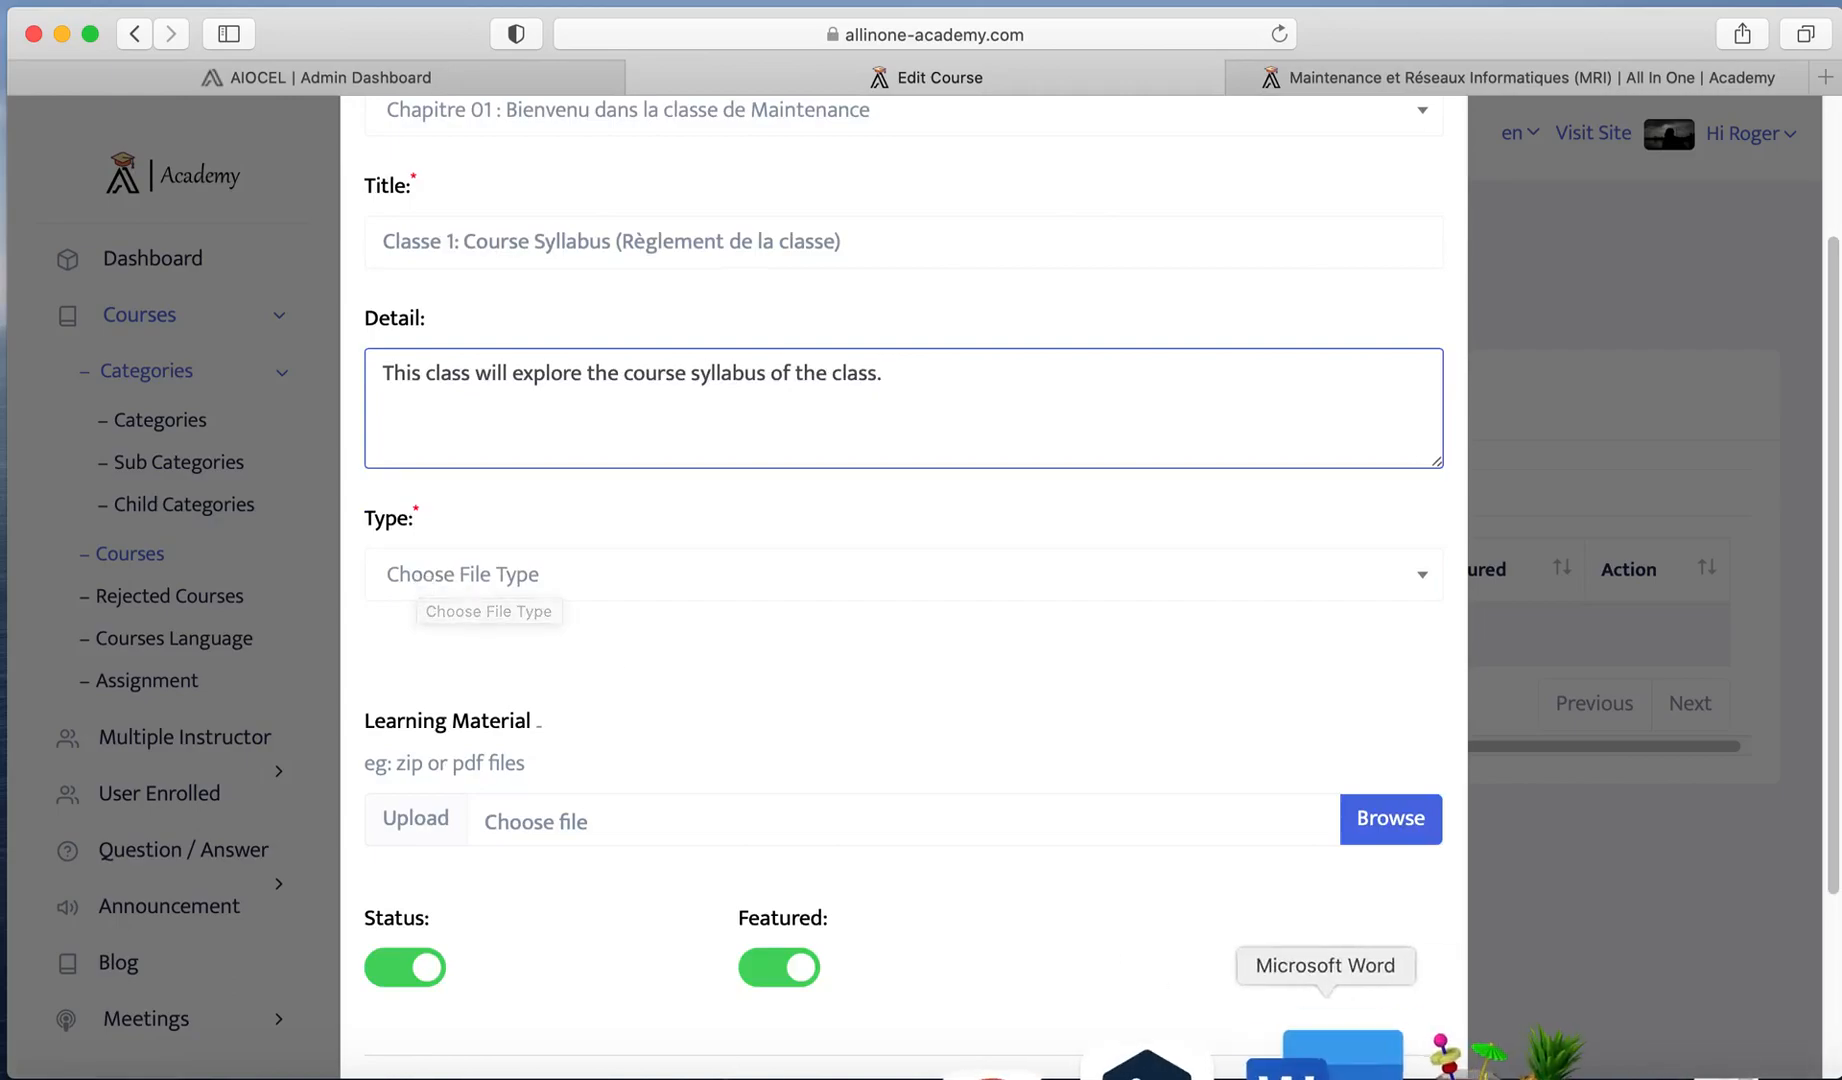
left_click(1322, 1058)
double_click(926, 715)
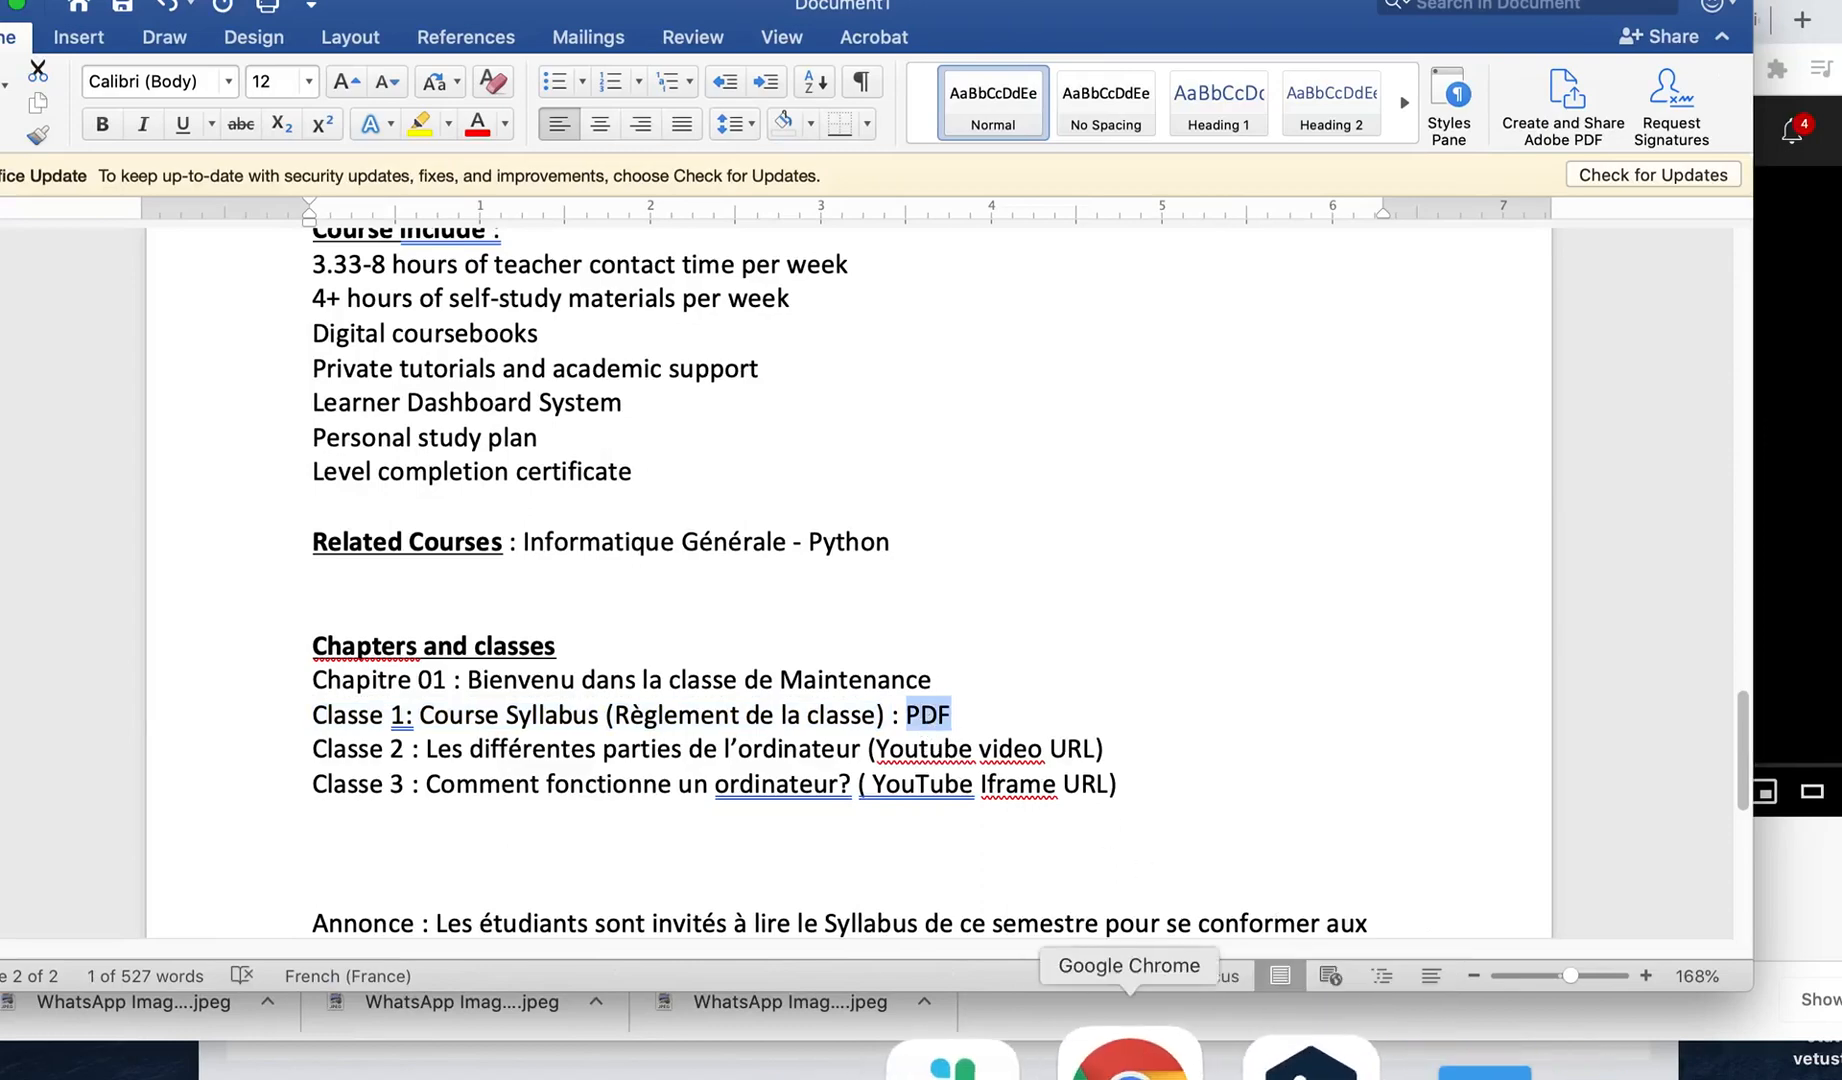
left_click(403, 1055)
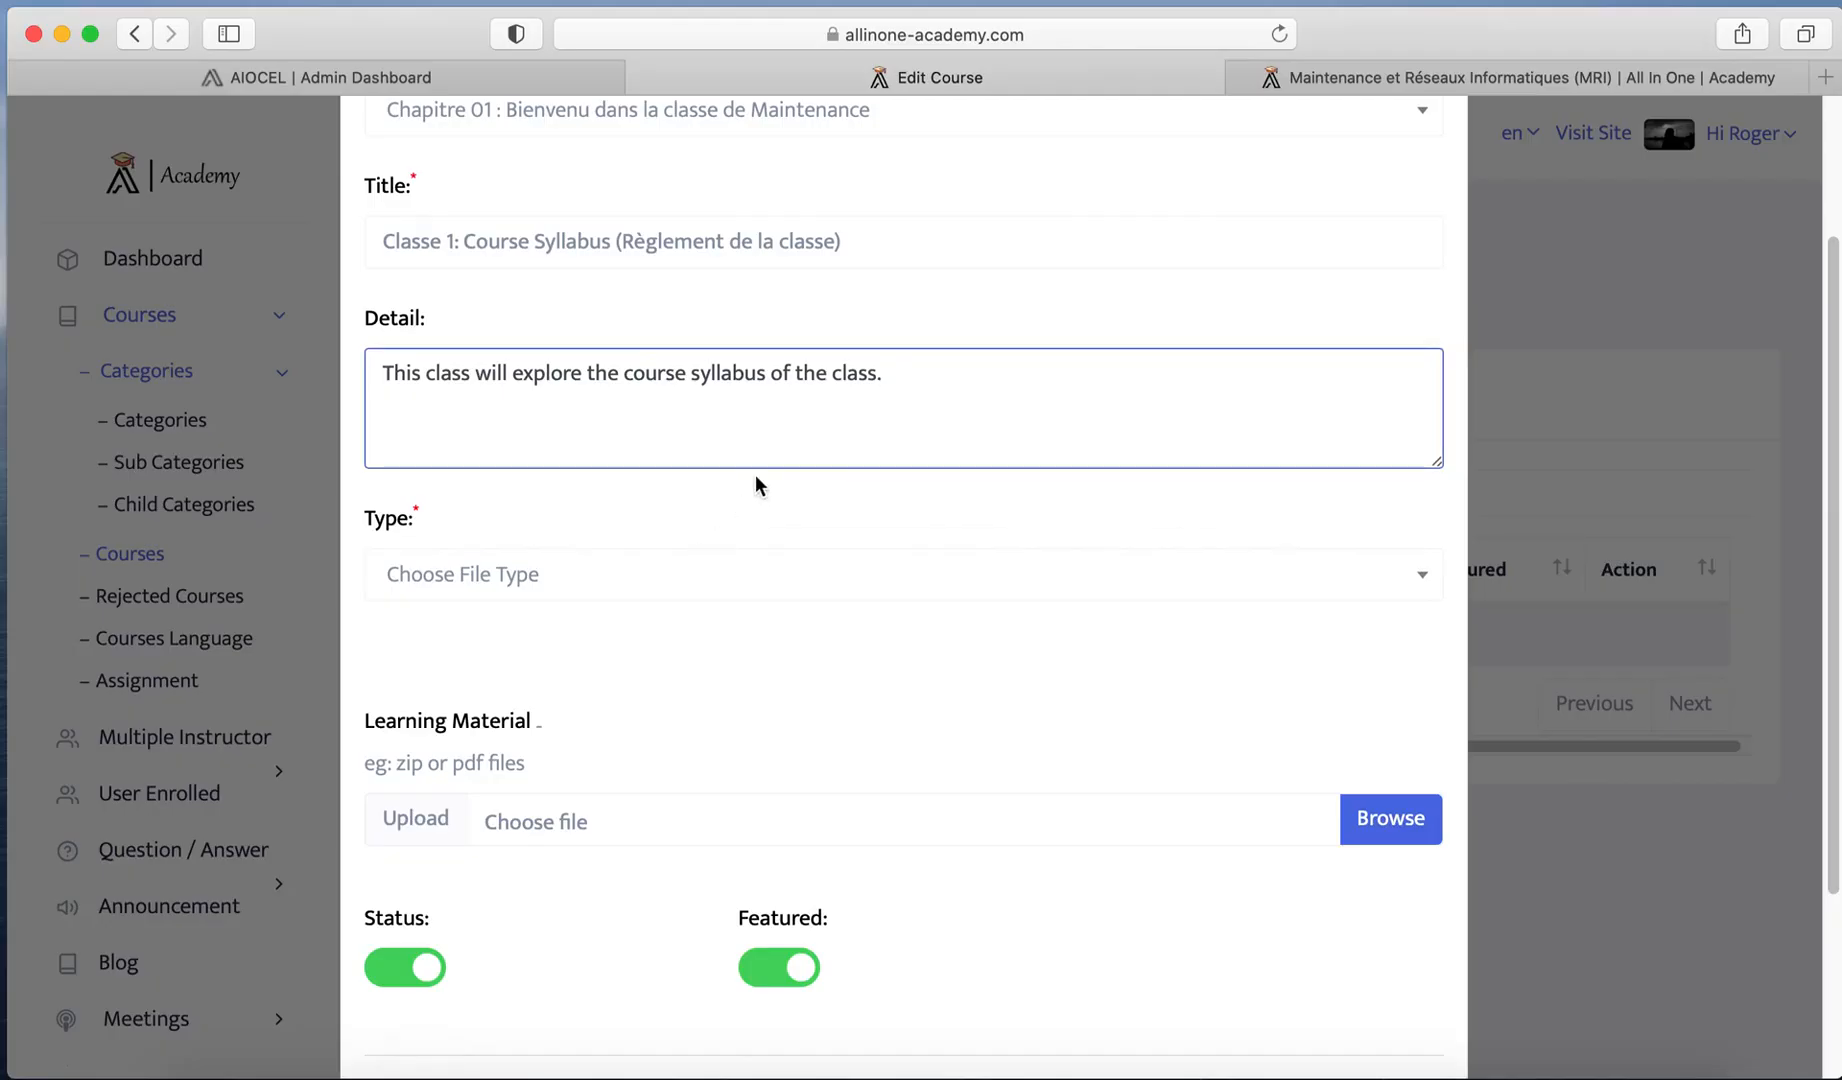
left_click(553, 601)
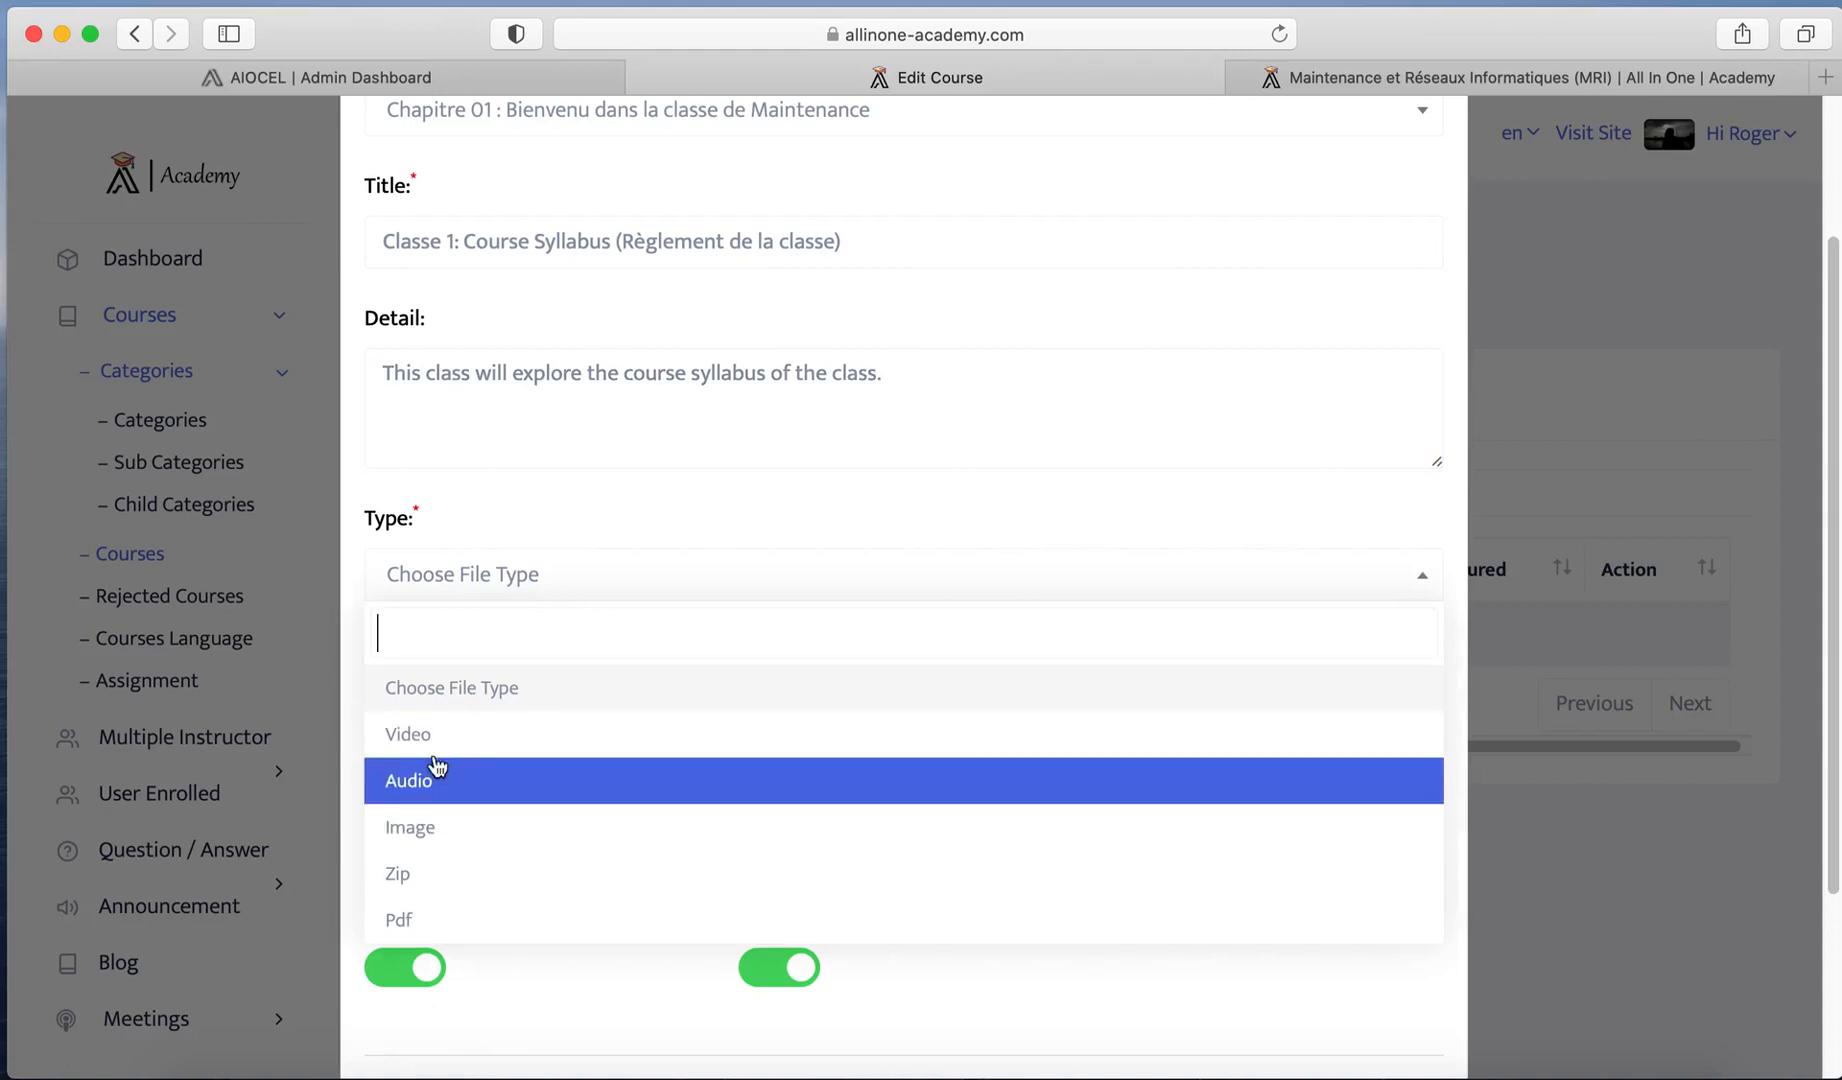
type("Pdf")
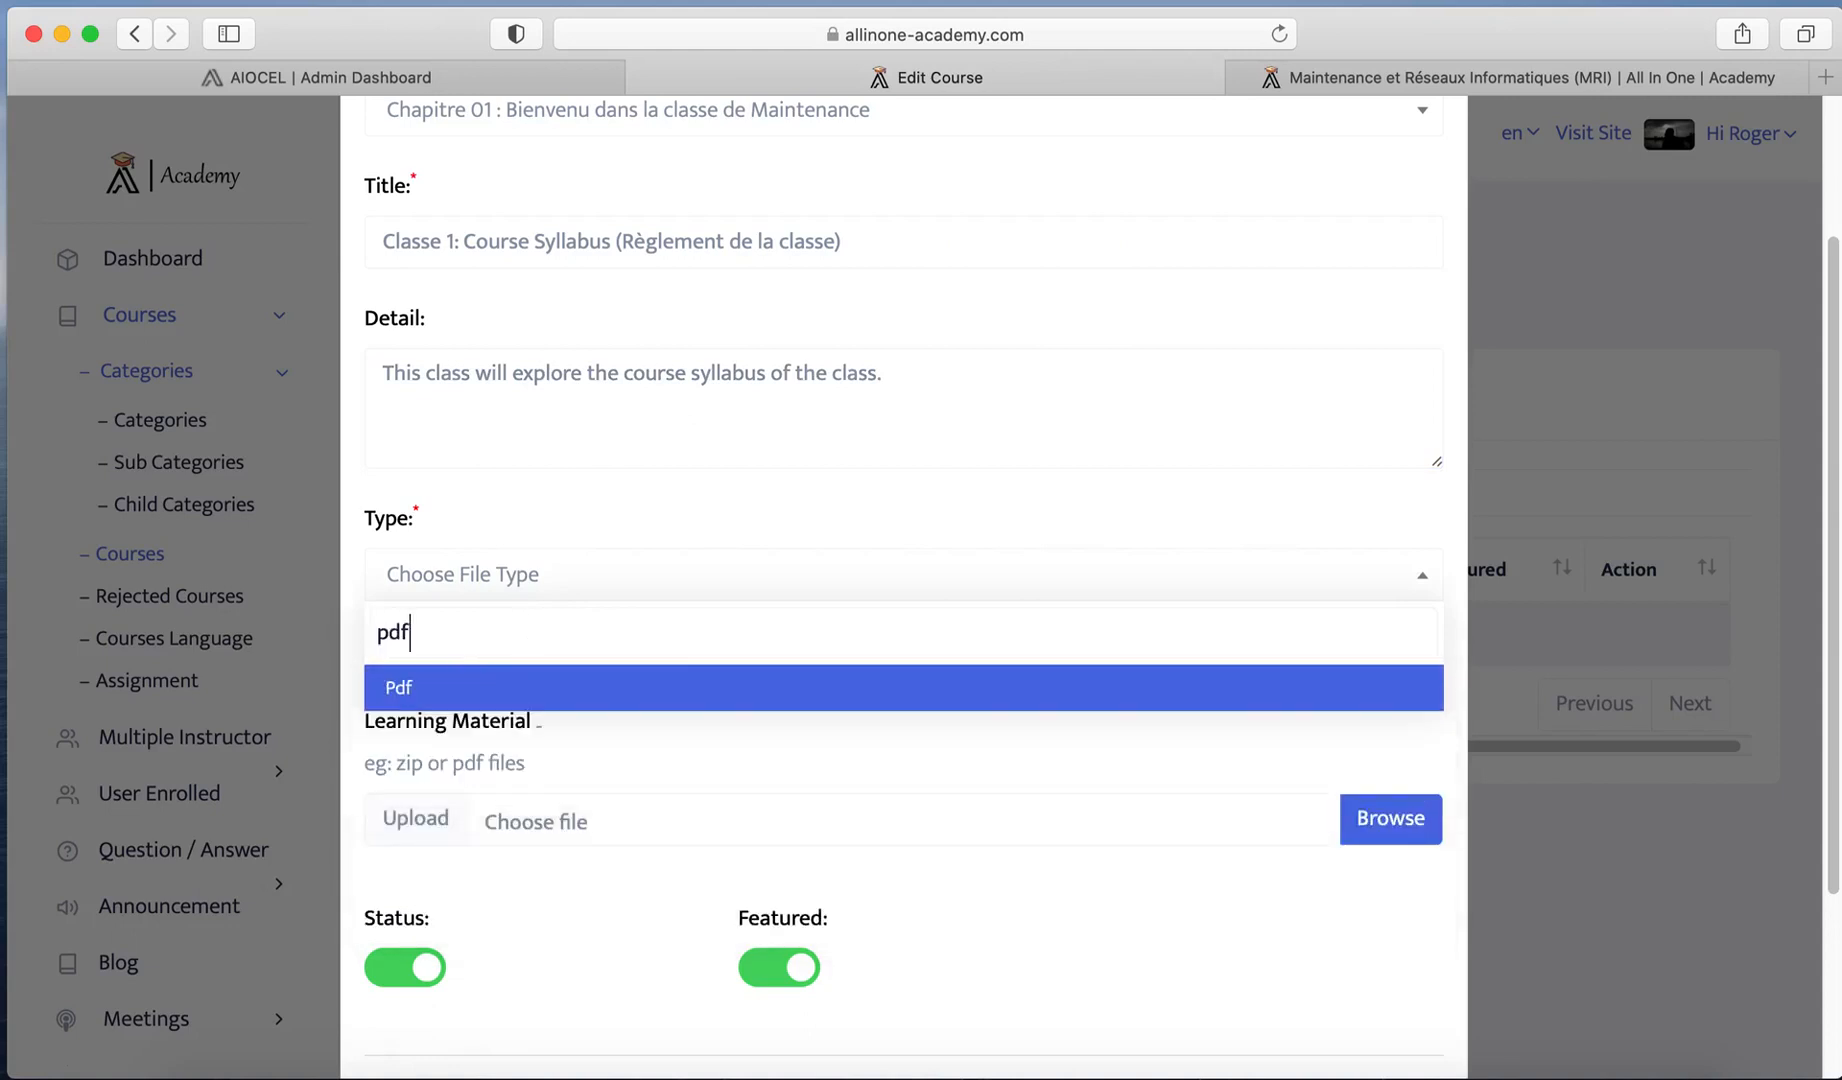
key("BackSpace")
key("BackSpace")
key("BackSpace")
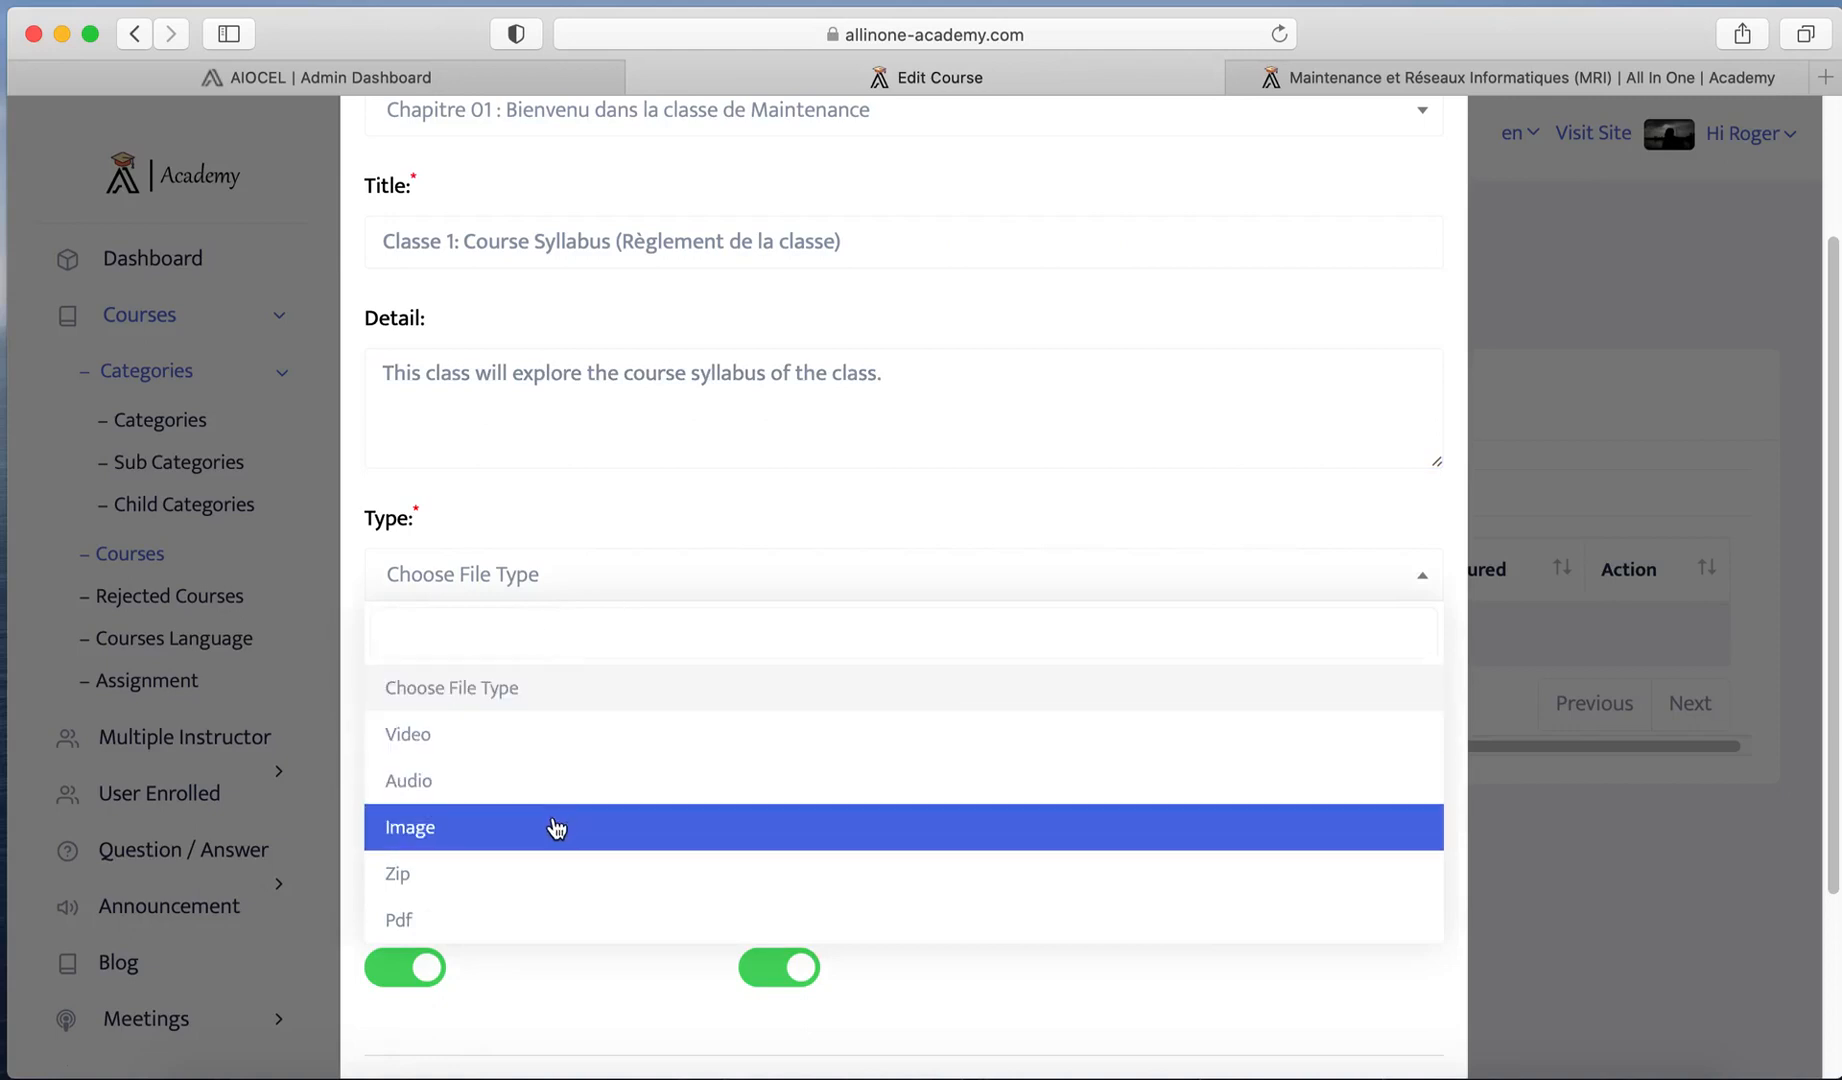
left_click(427, 920)
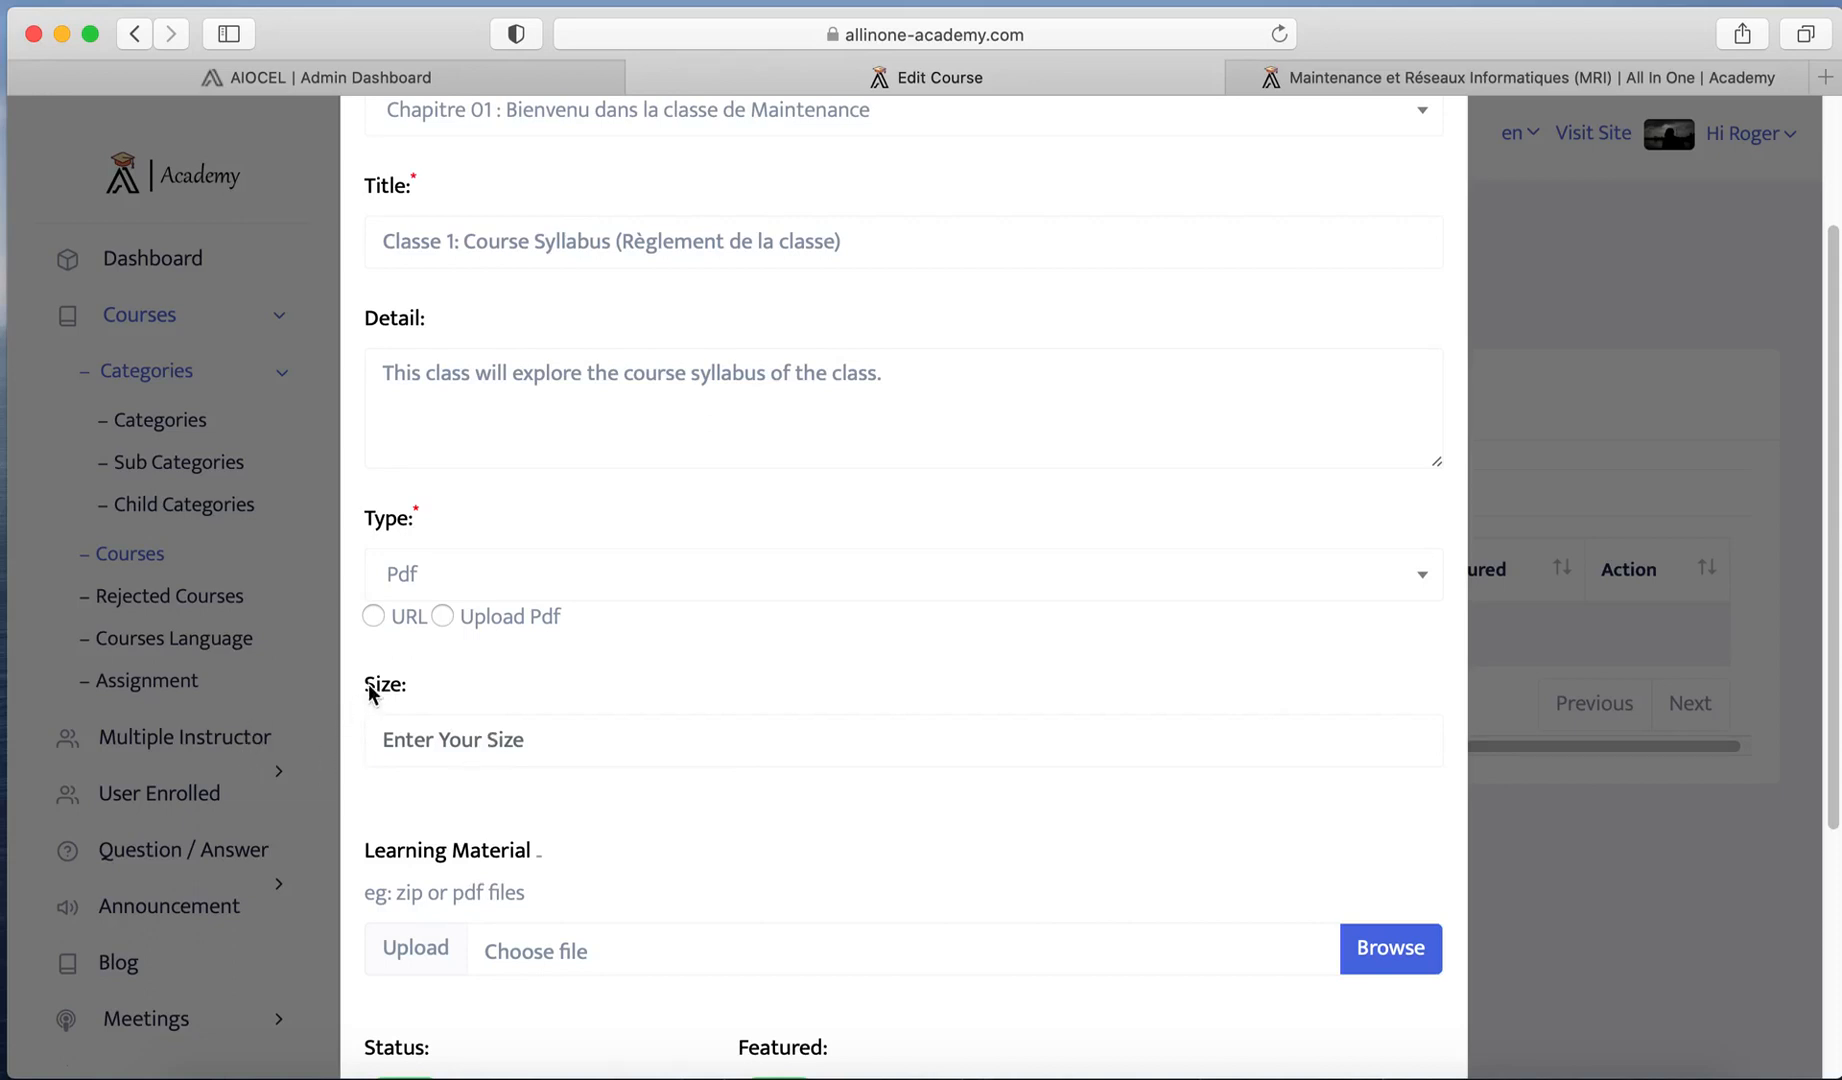
Step: Choose Upload Pdf as the source instead of URL and attach MRI_Course_Syllabus from the Academy files folder
left_click(374, 616)
left_click(450, 720)
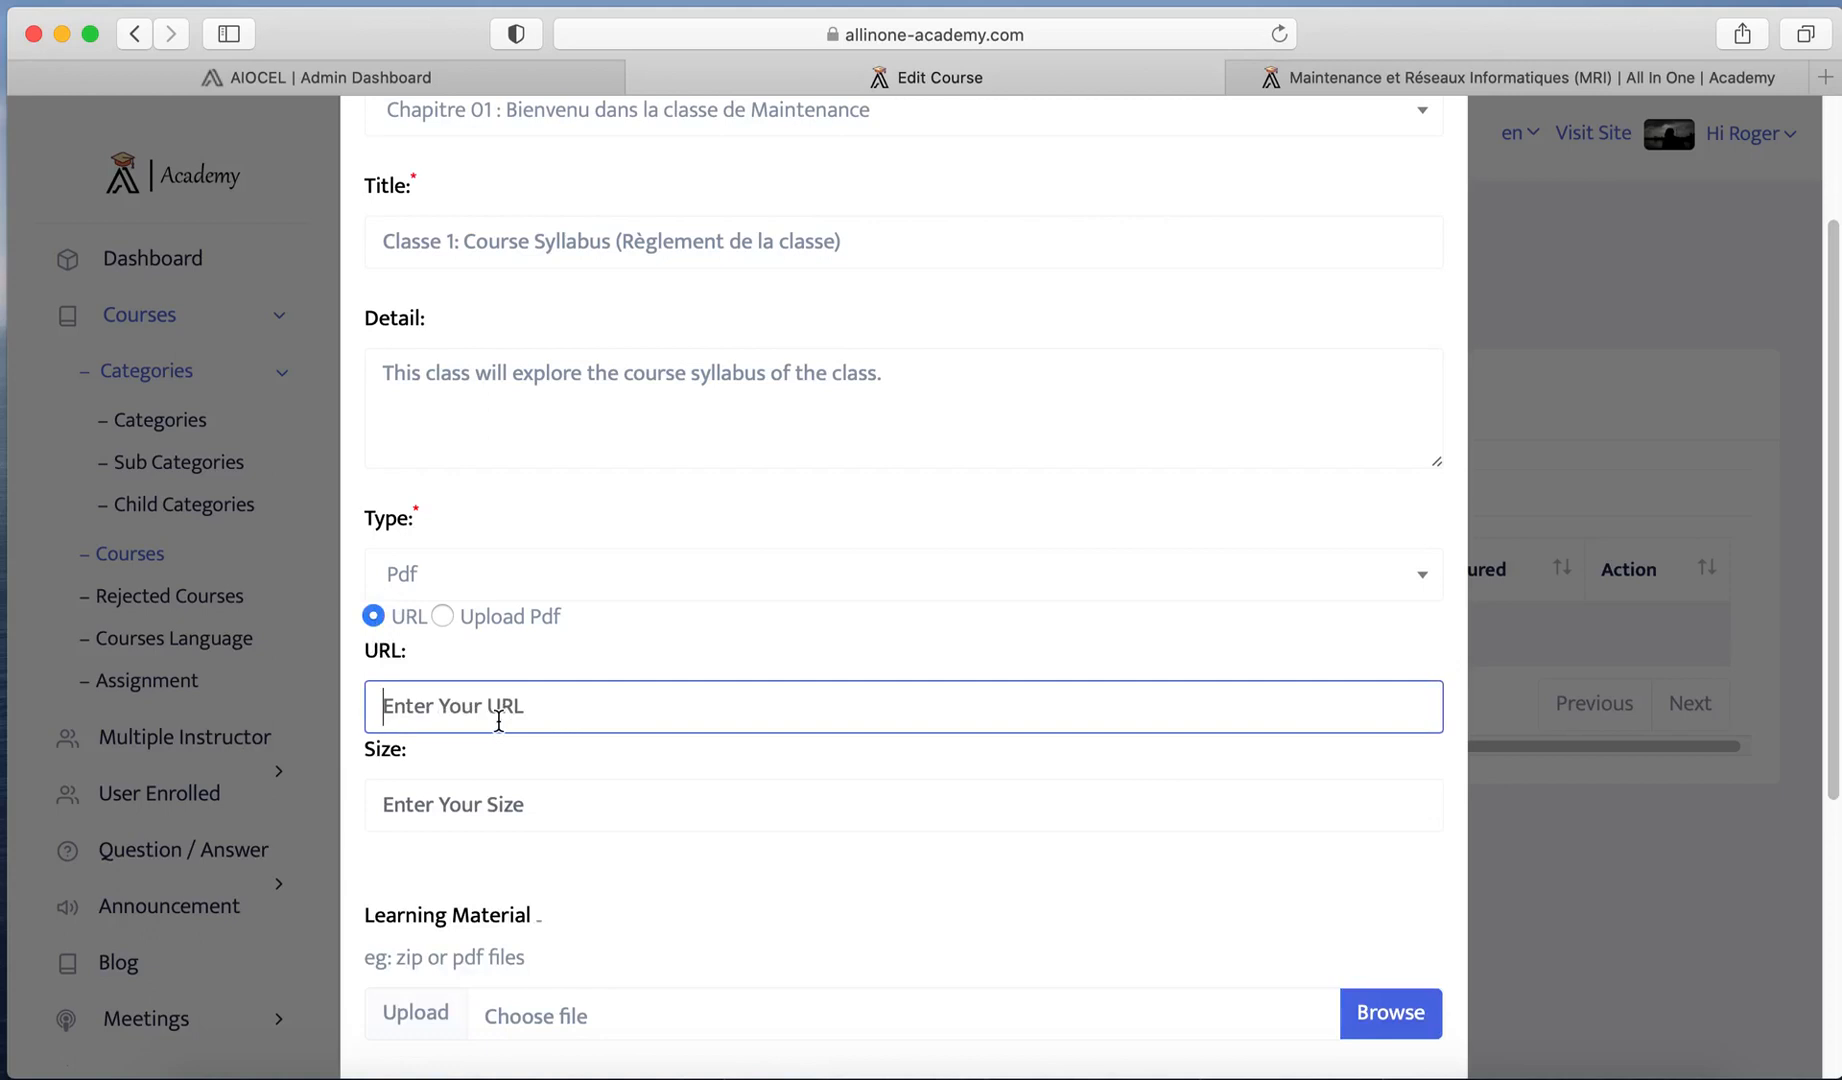
left_click(442, 617)
left_click(532, 707)
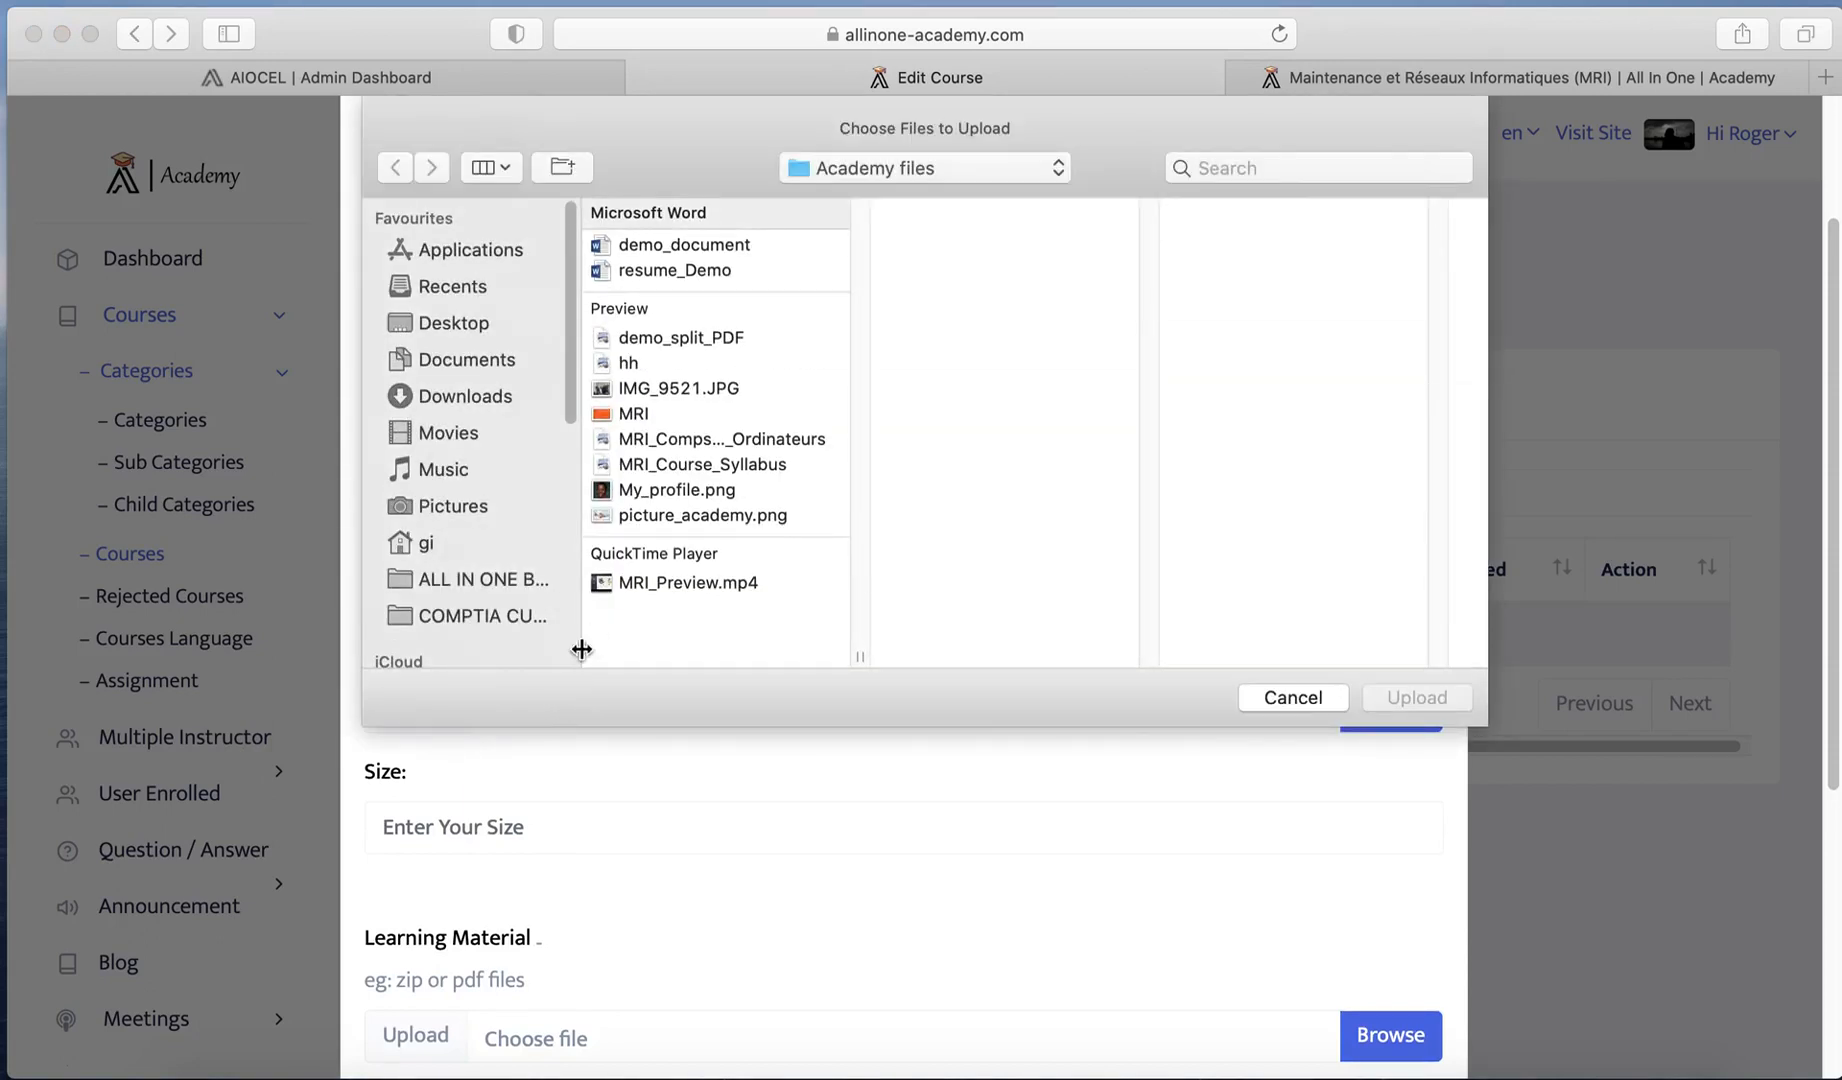
left_click(670, 472)
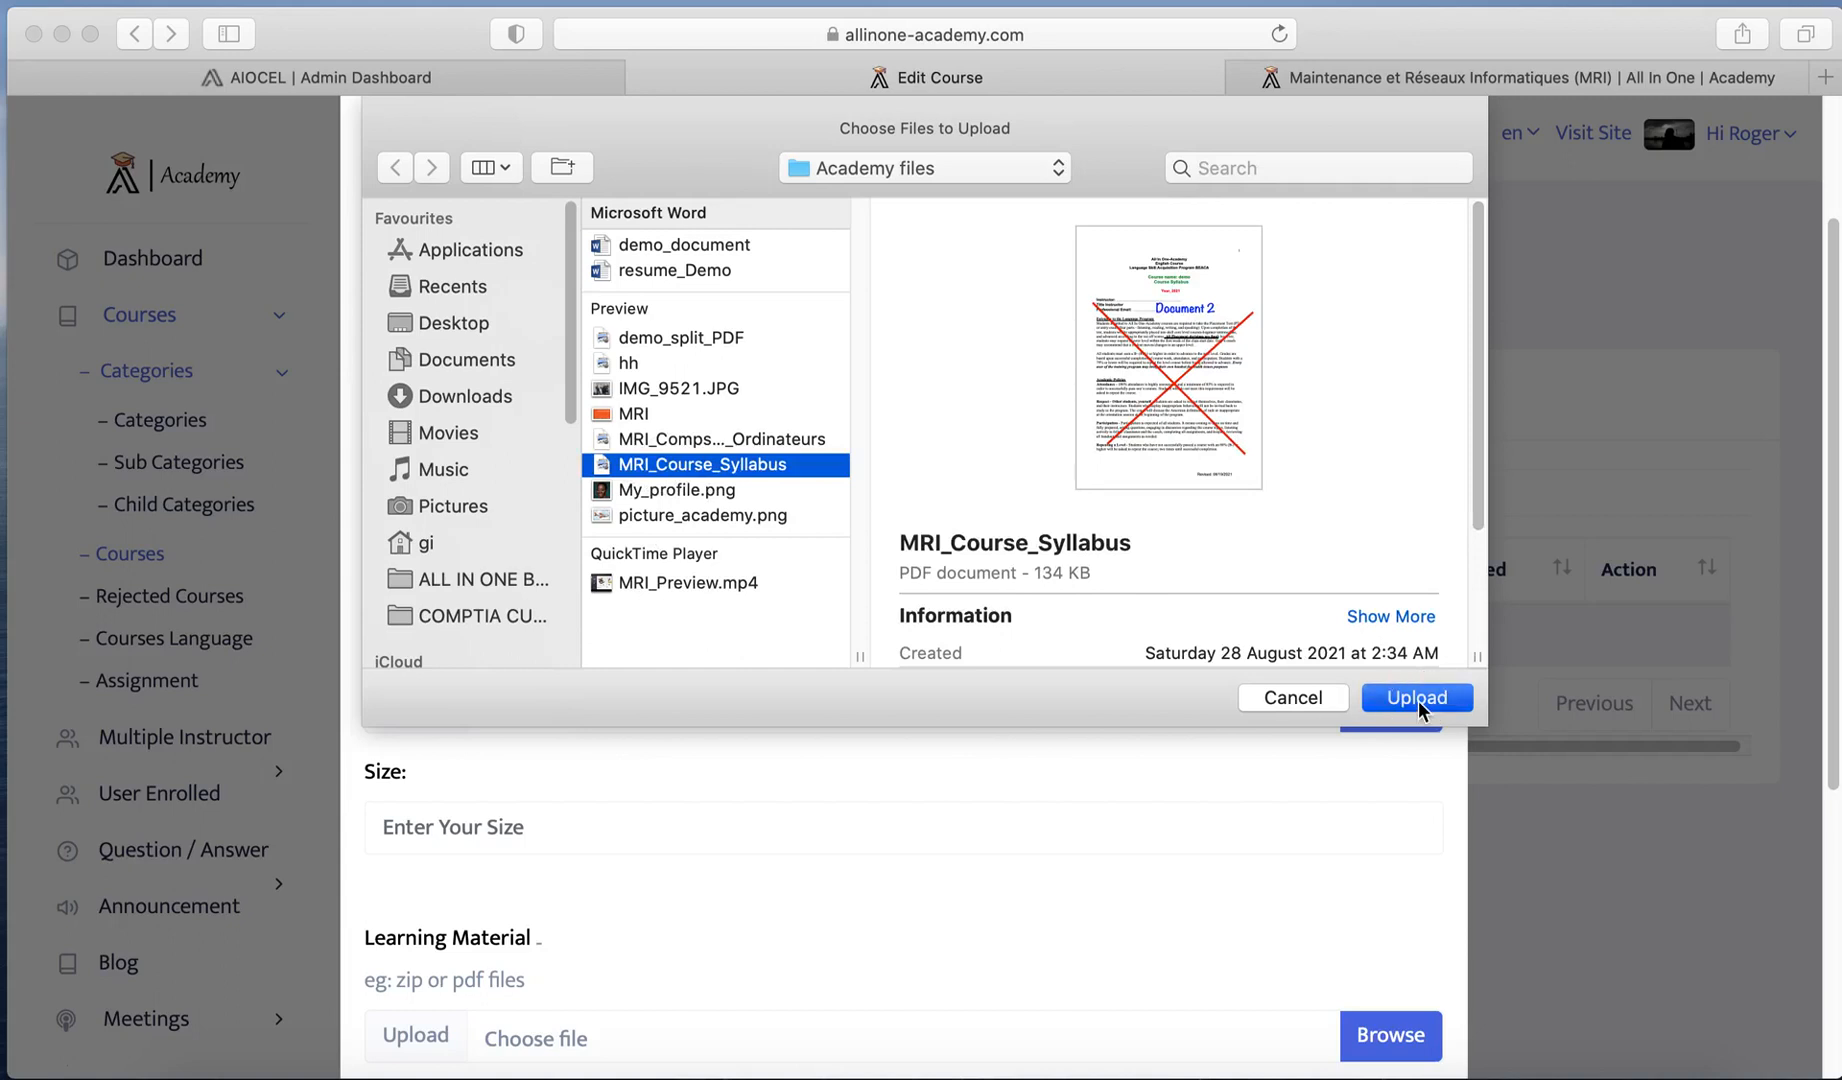
left_click(1417, 699)
Step: Look up the size of MRI_Course_Syllabus in the file chooser without reattaching it, and set the class's size to 0.135
scroll(822, 860, "down", 2)
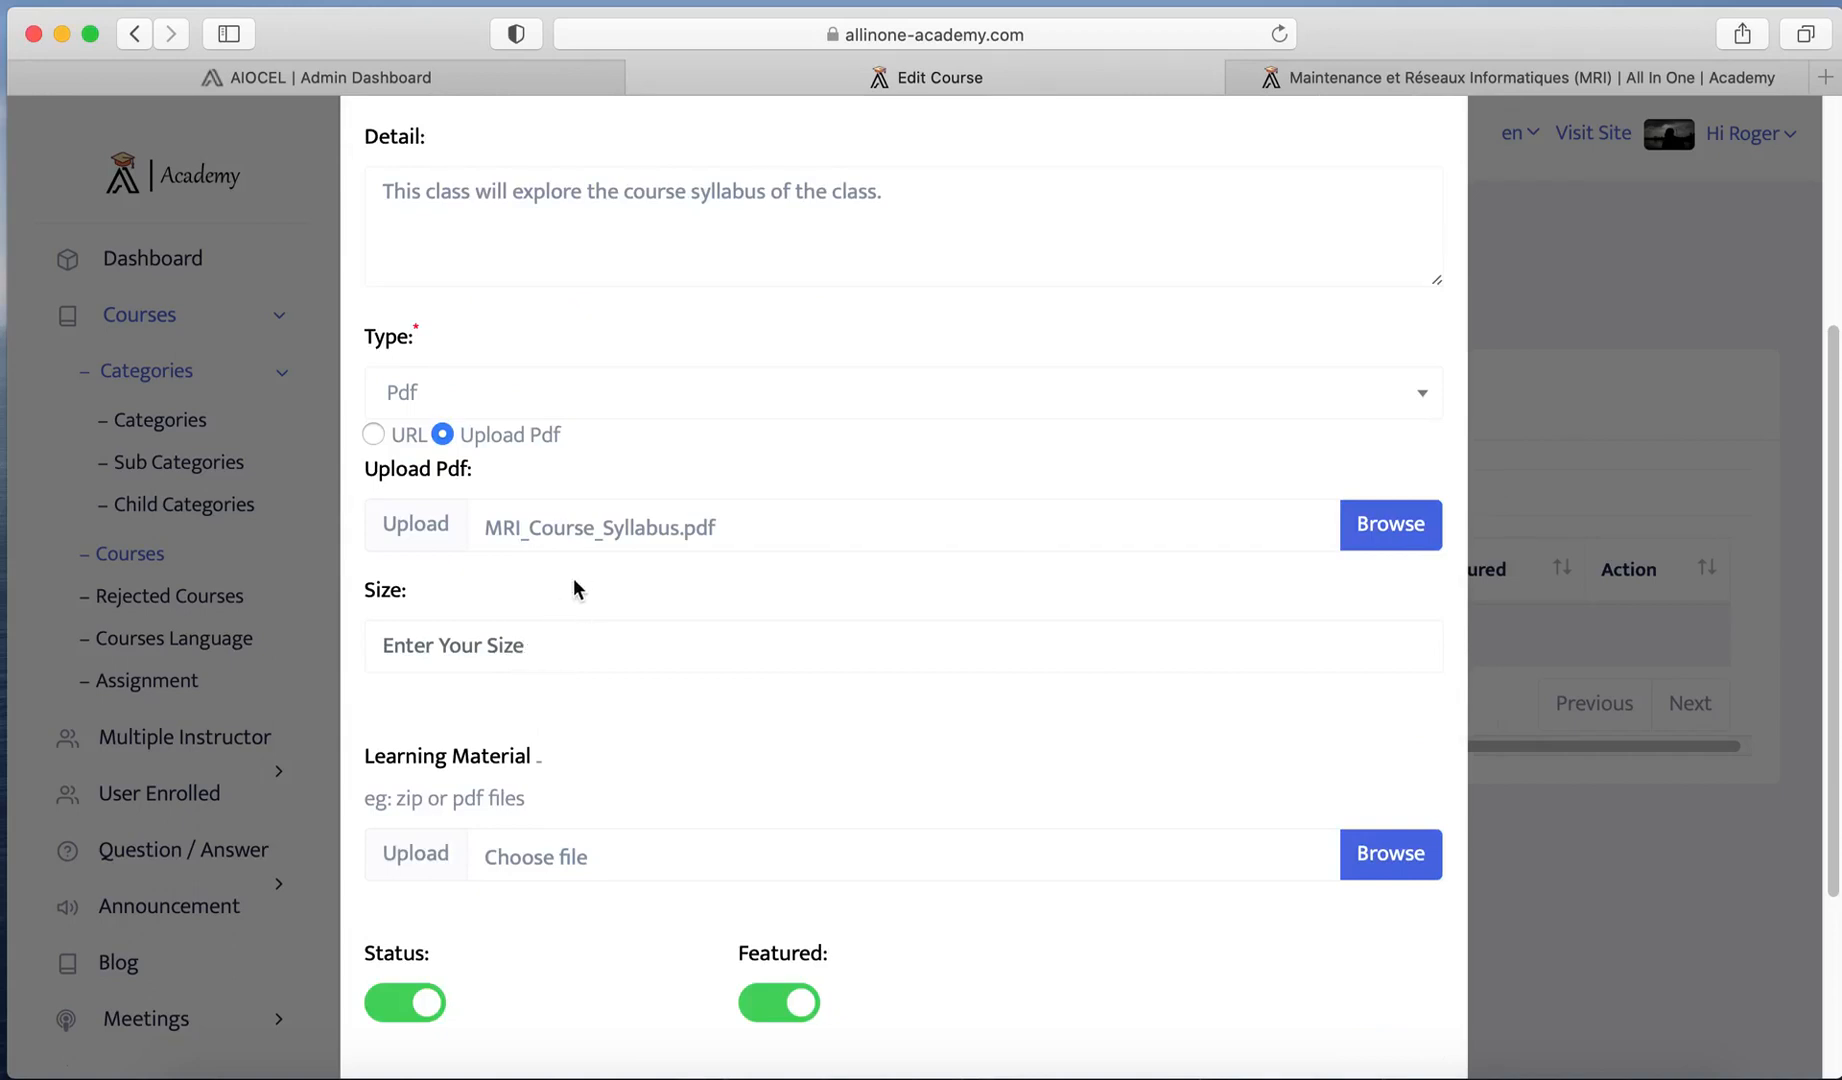
left_click(583, 531)
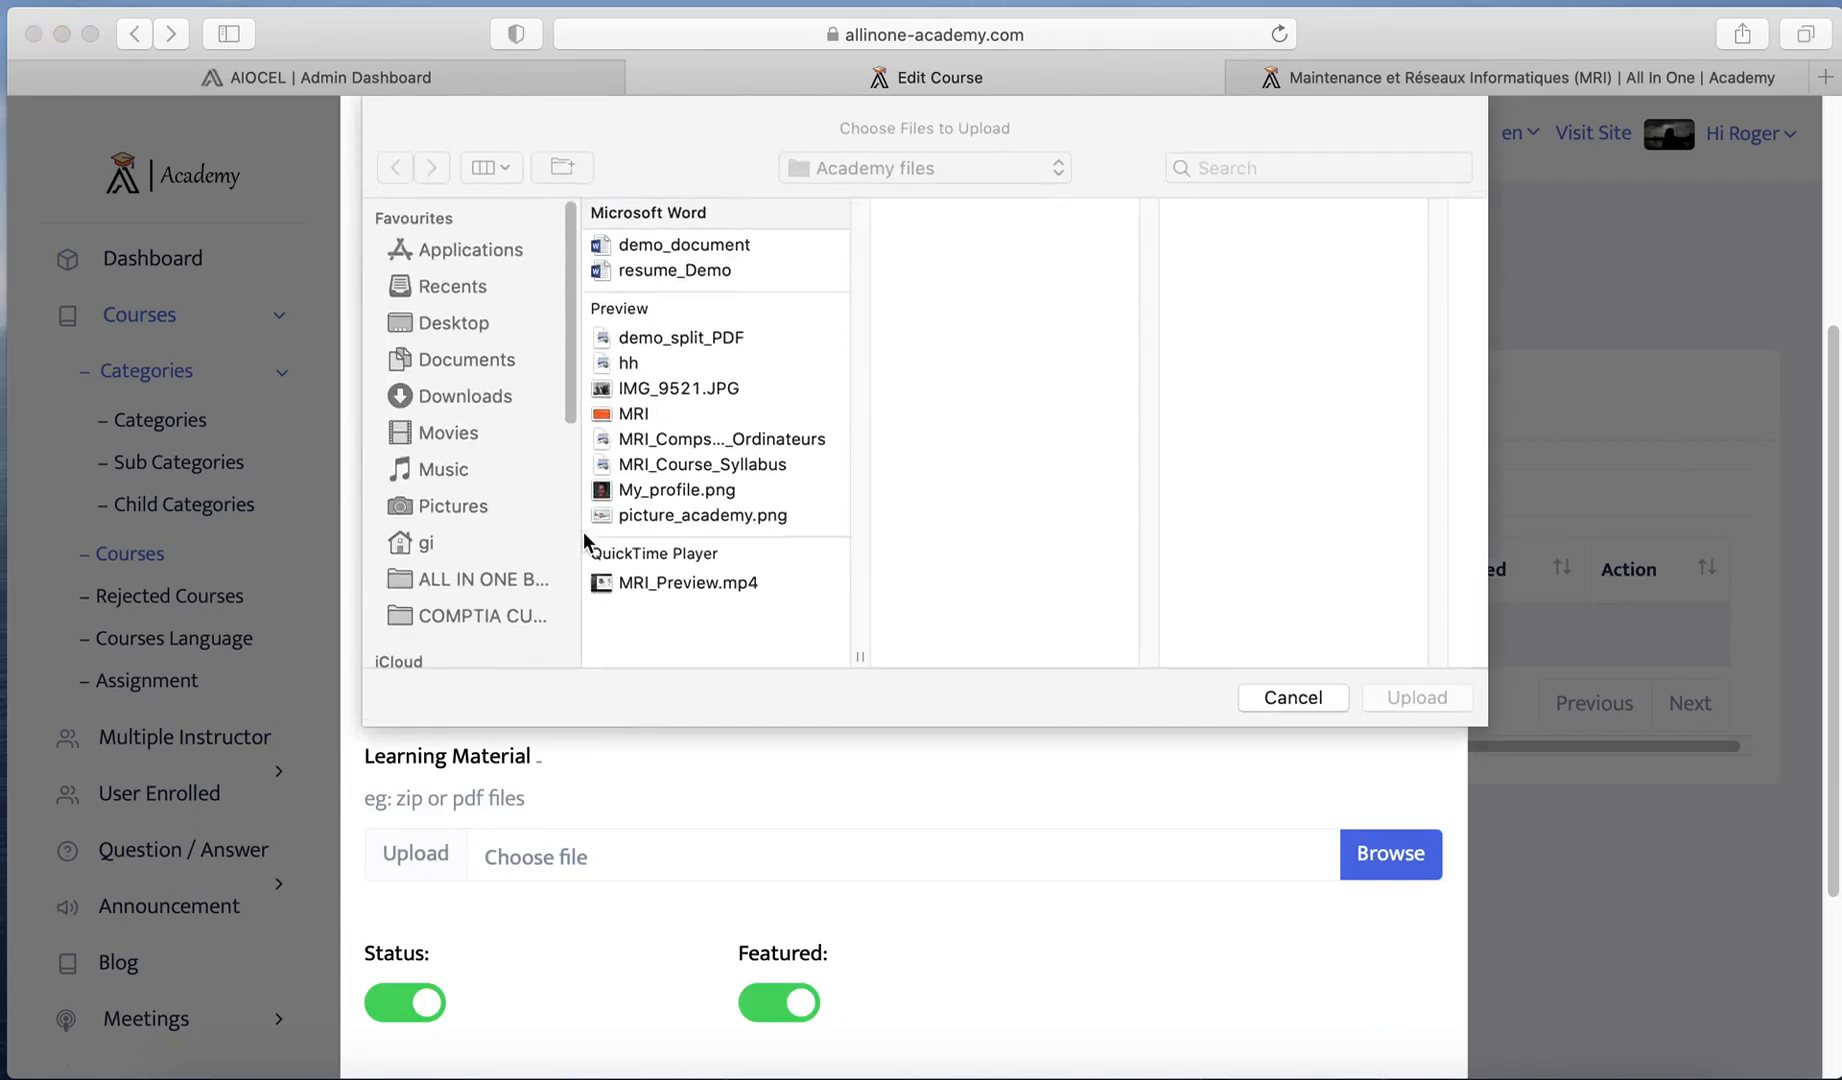
left_click(684, 474)
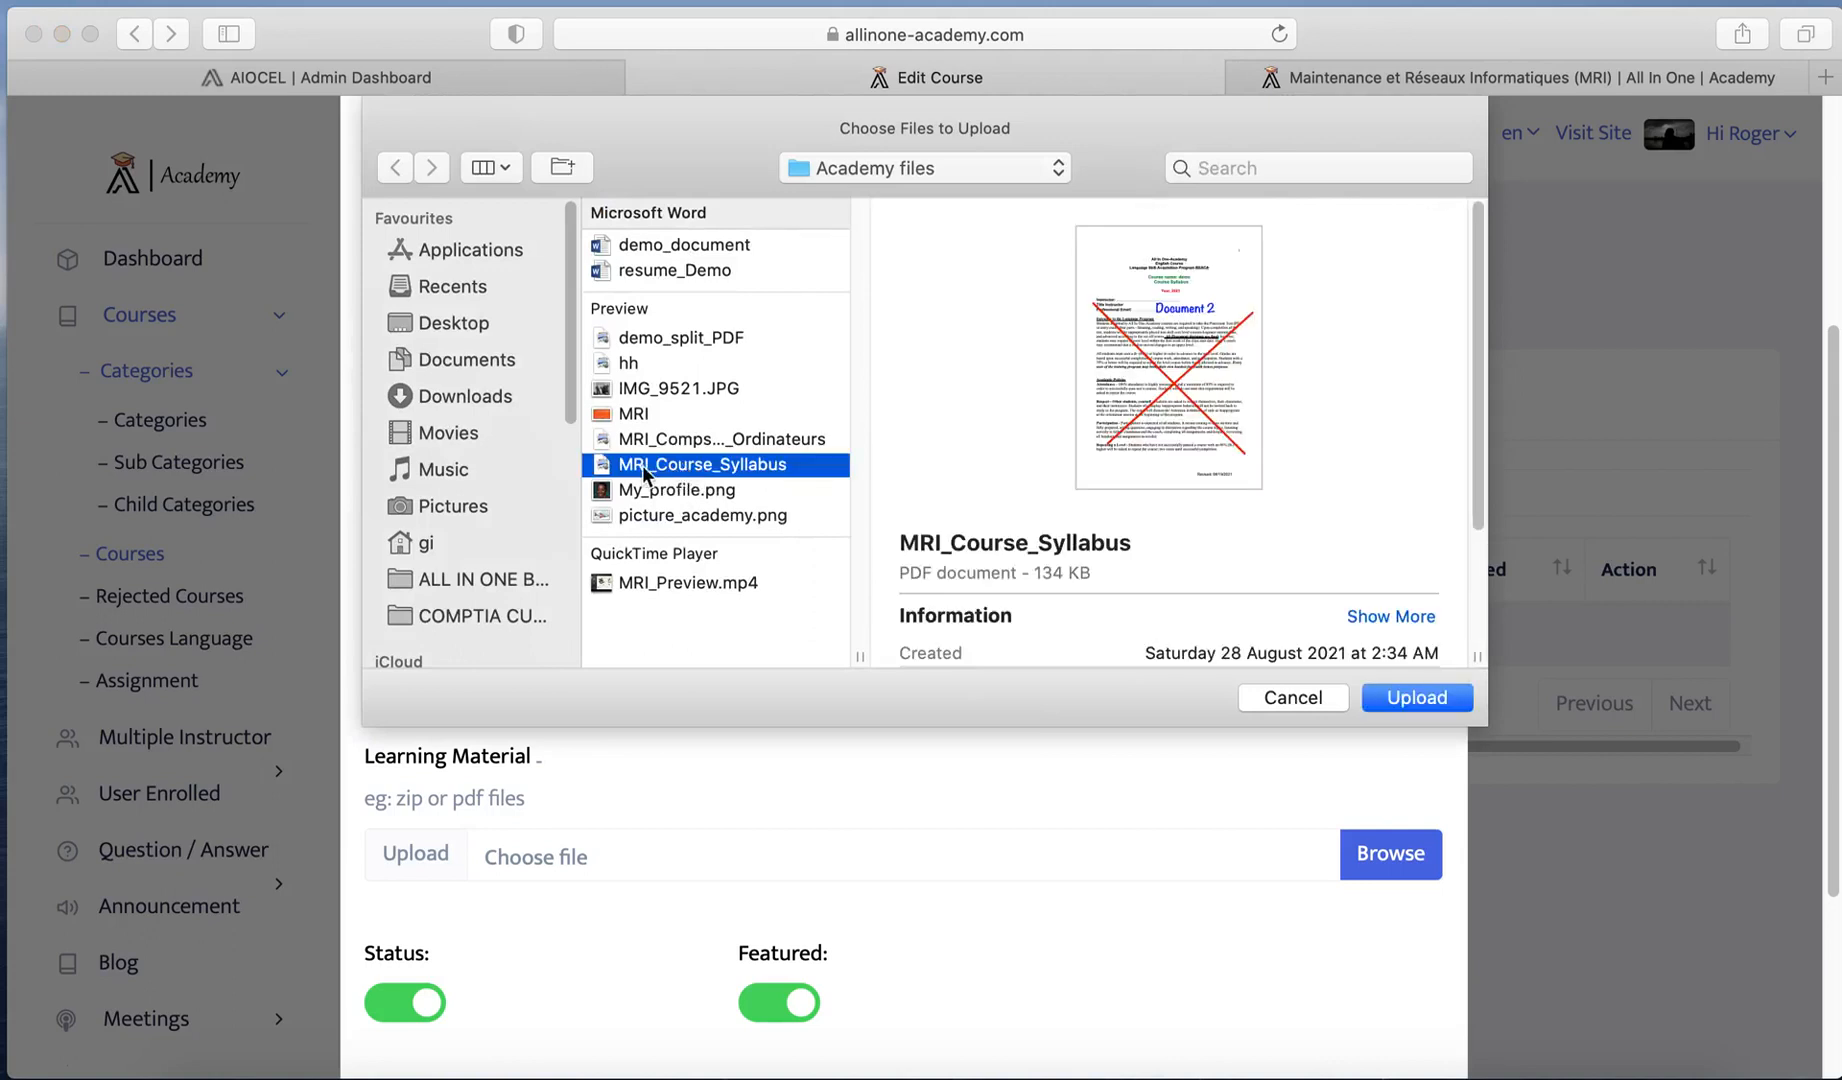
left_click_drag(1042, 576, 1089, 577)
left_click(1056, 580)
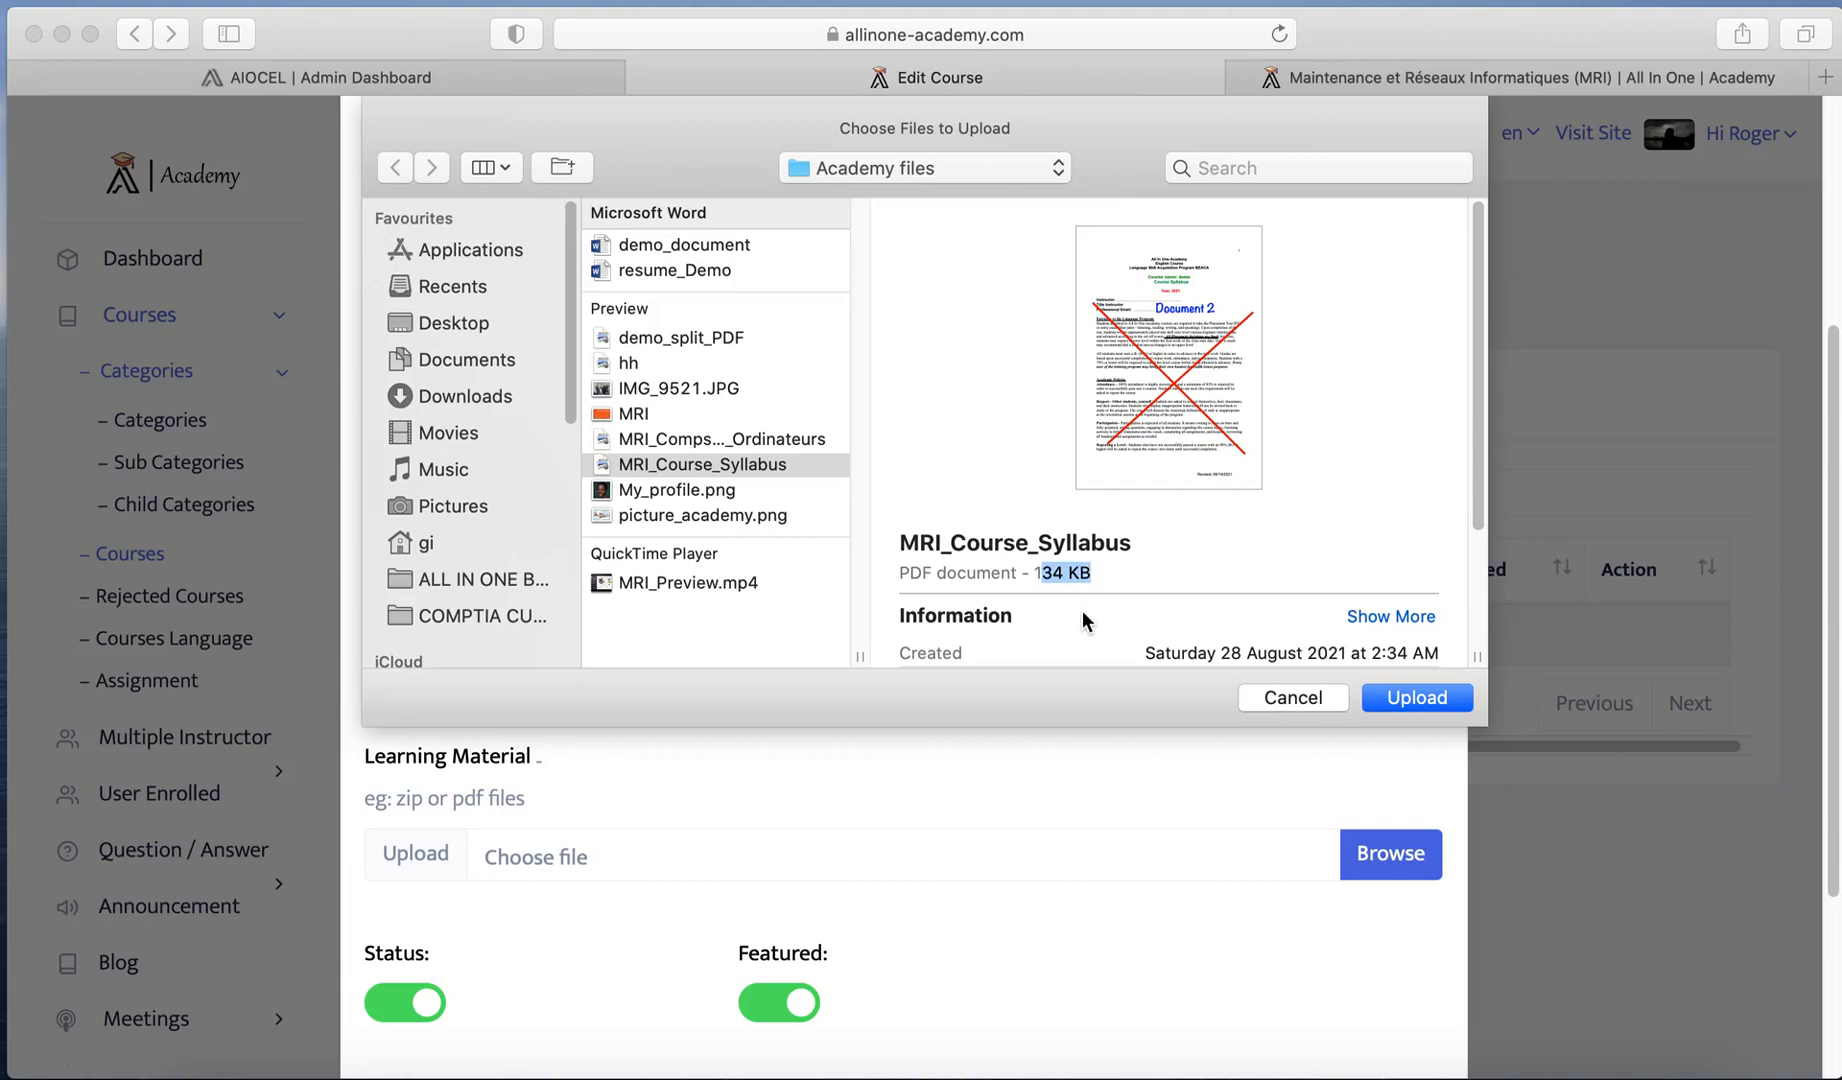
left_click(1268, 698)
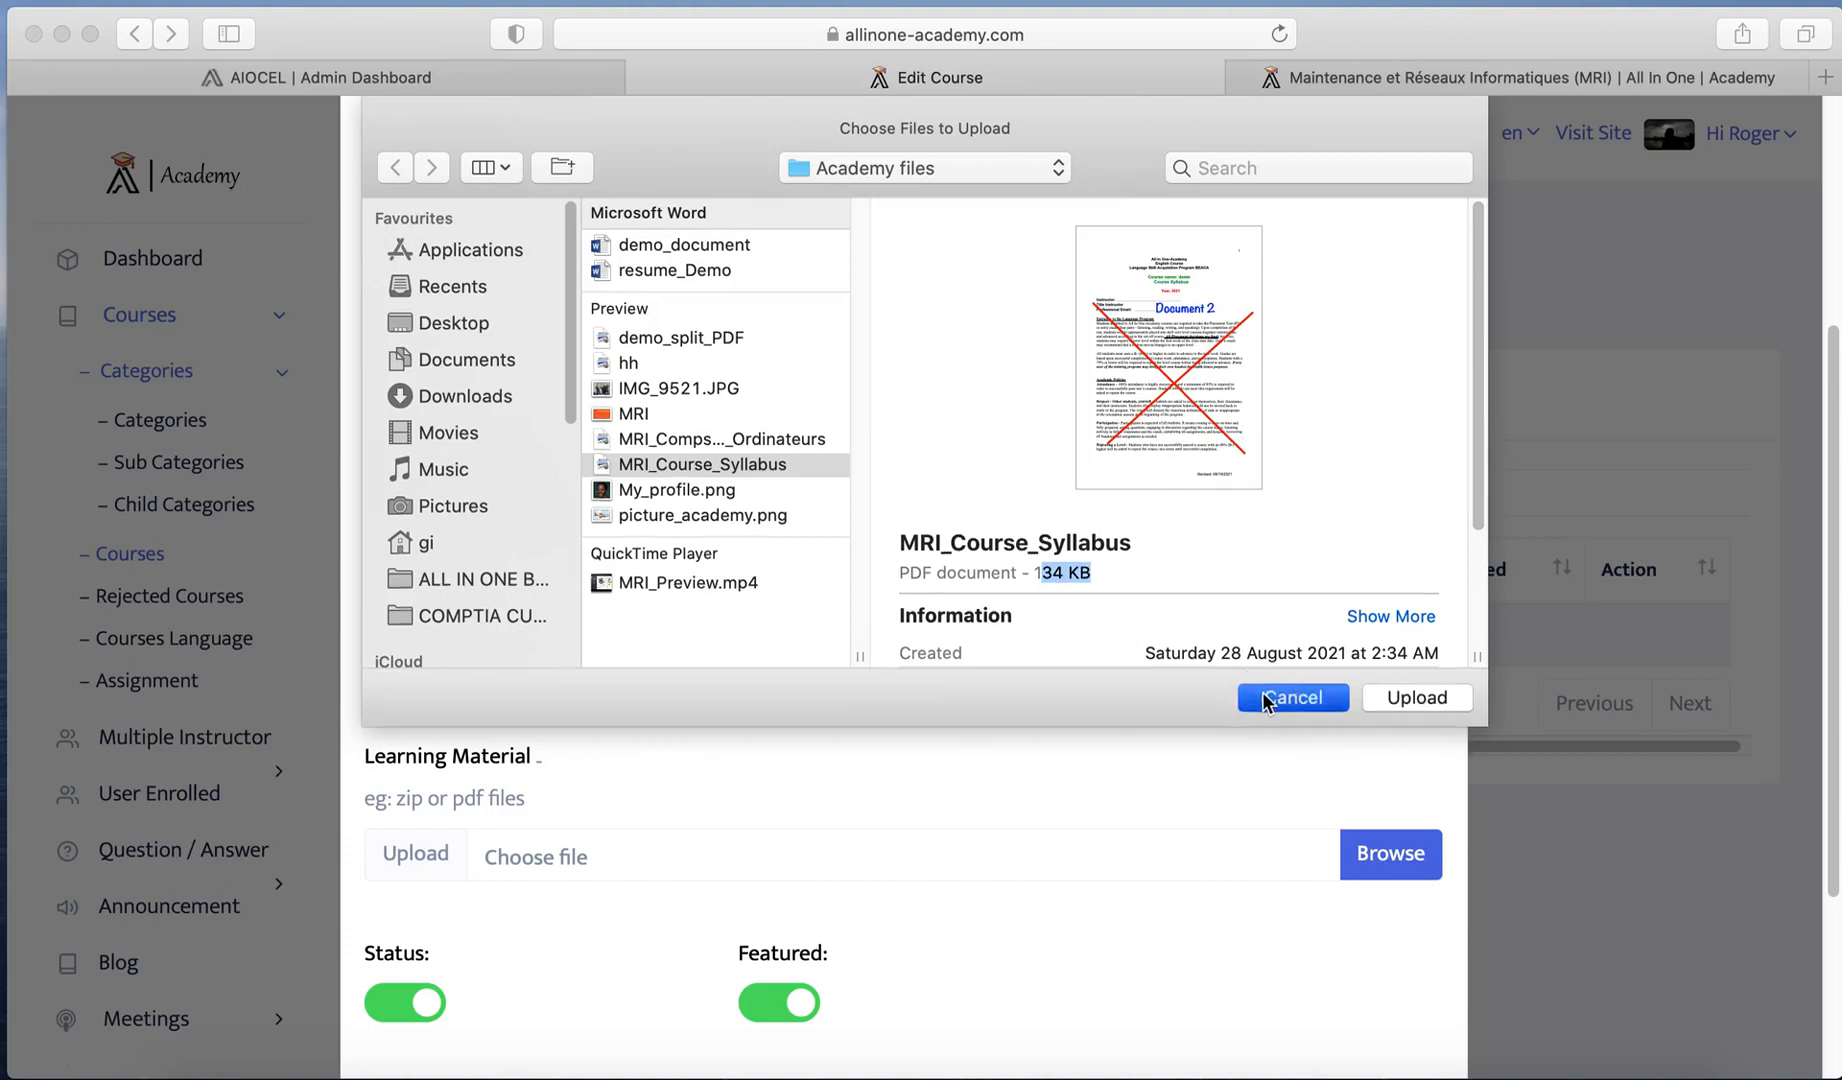
left_click(453, 632)
type("0.135")
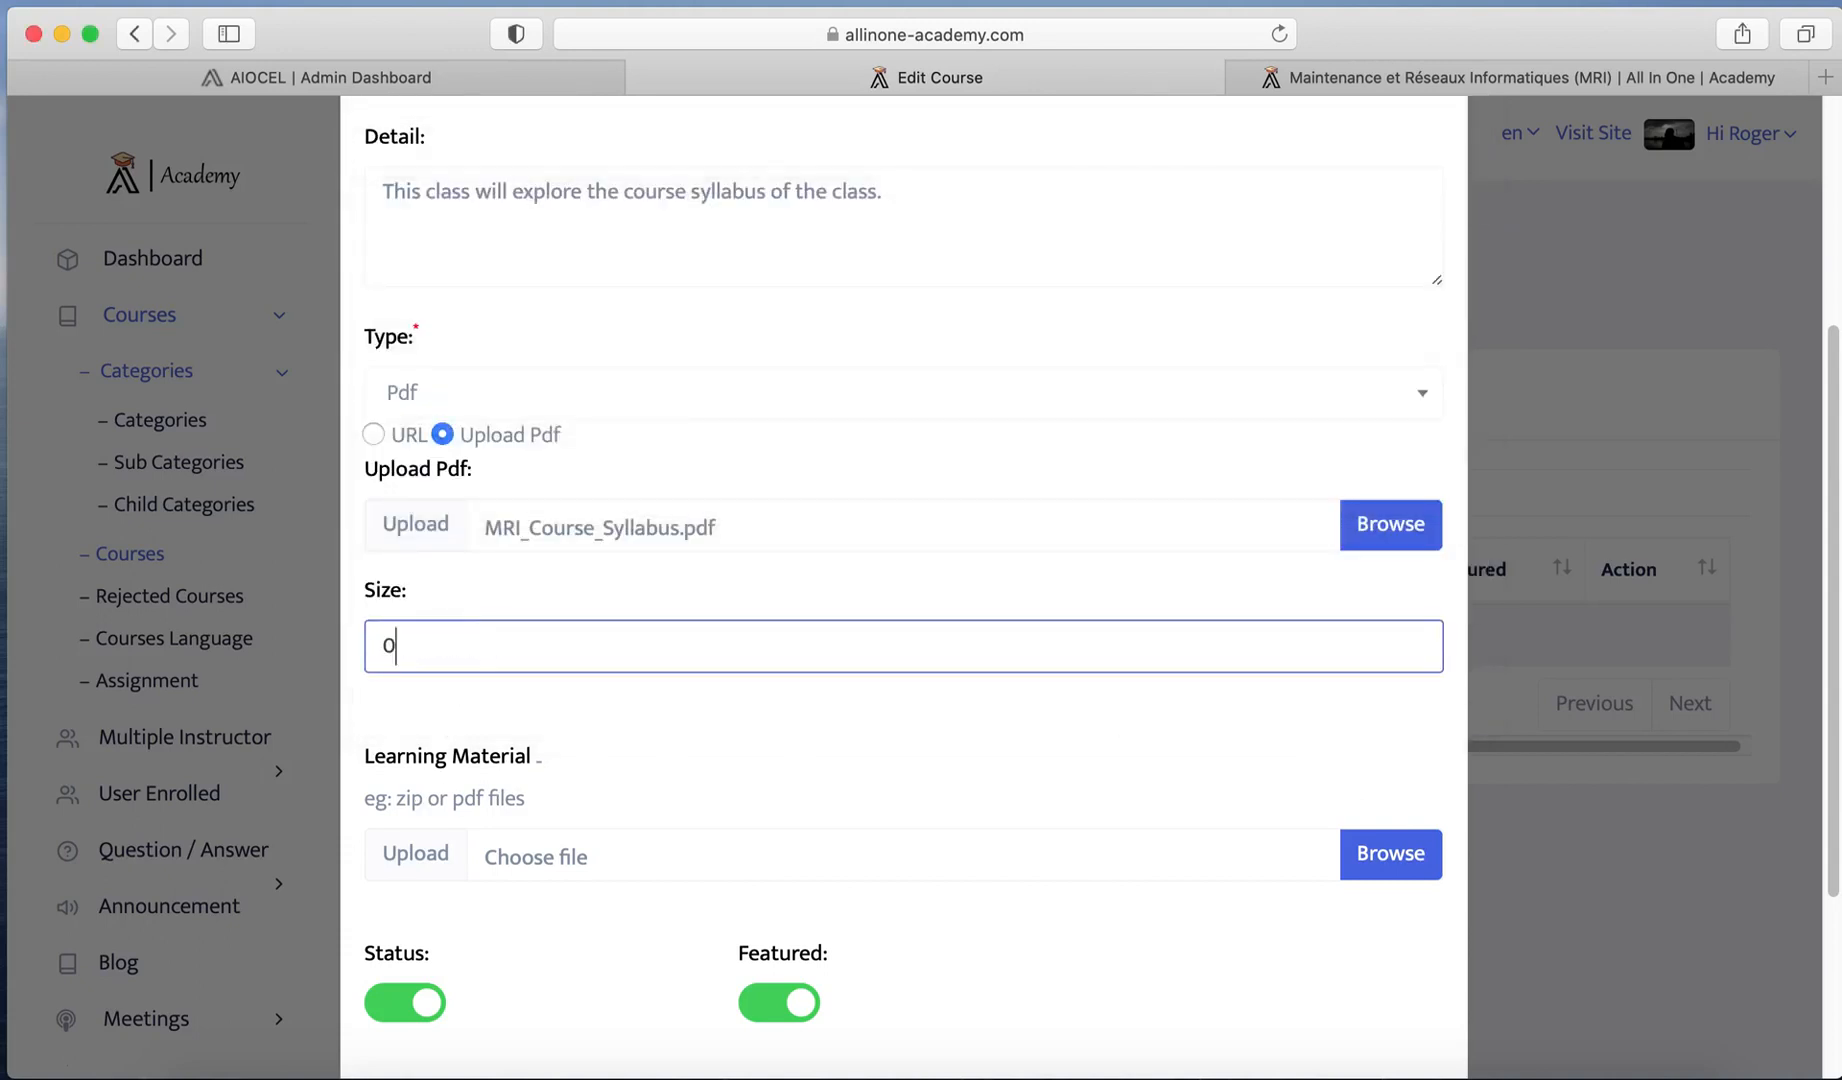
Step: Correct the PDF class's size to 0.134, keep it featured, and create the class
key("BackSpace")
type("4")
scroll(524, 820, "down", 3)
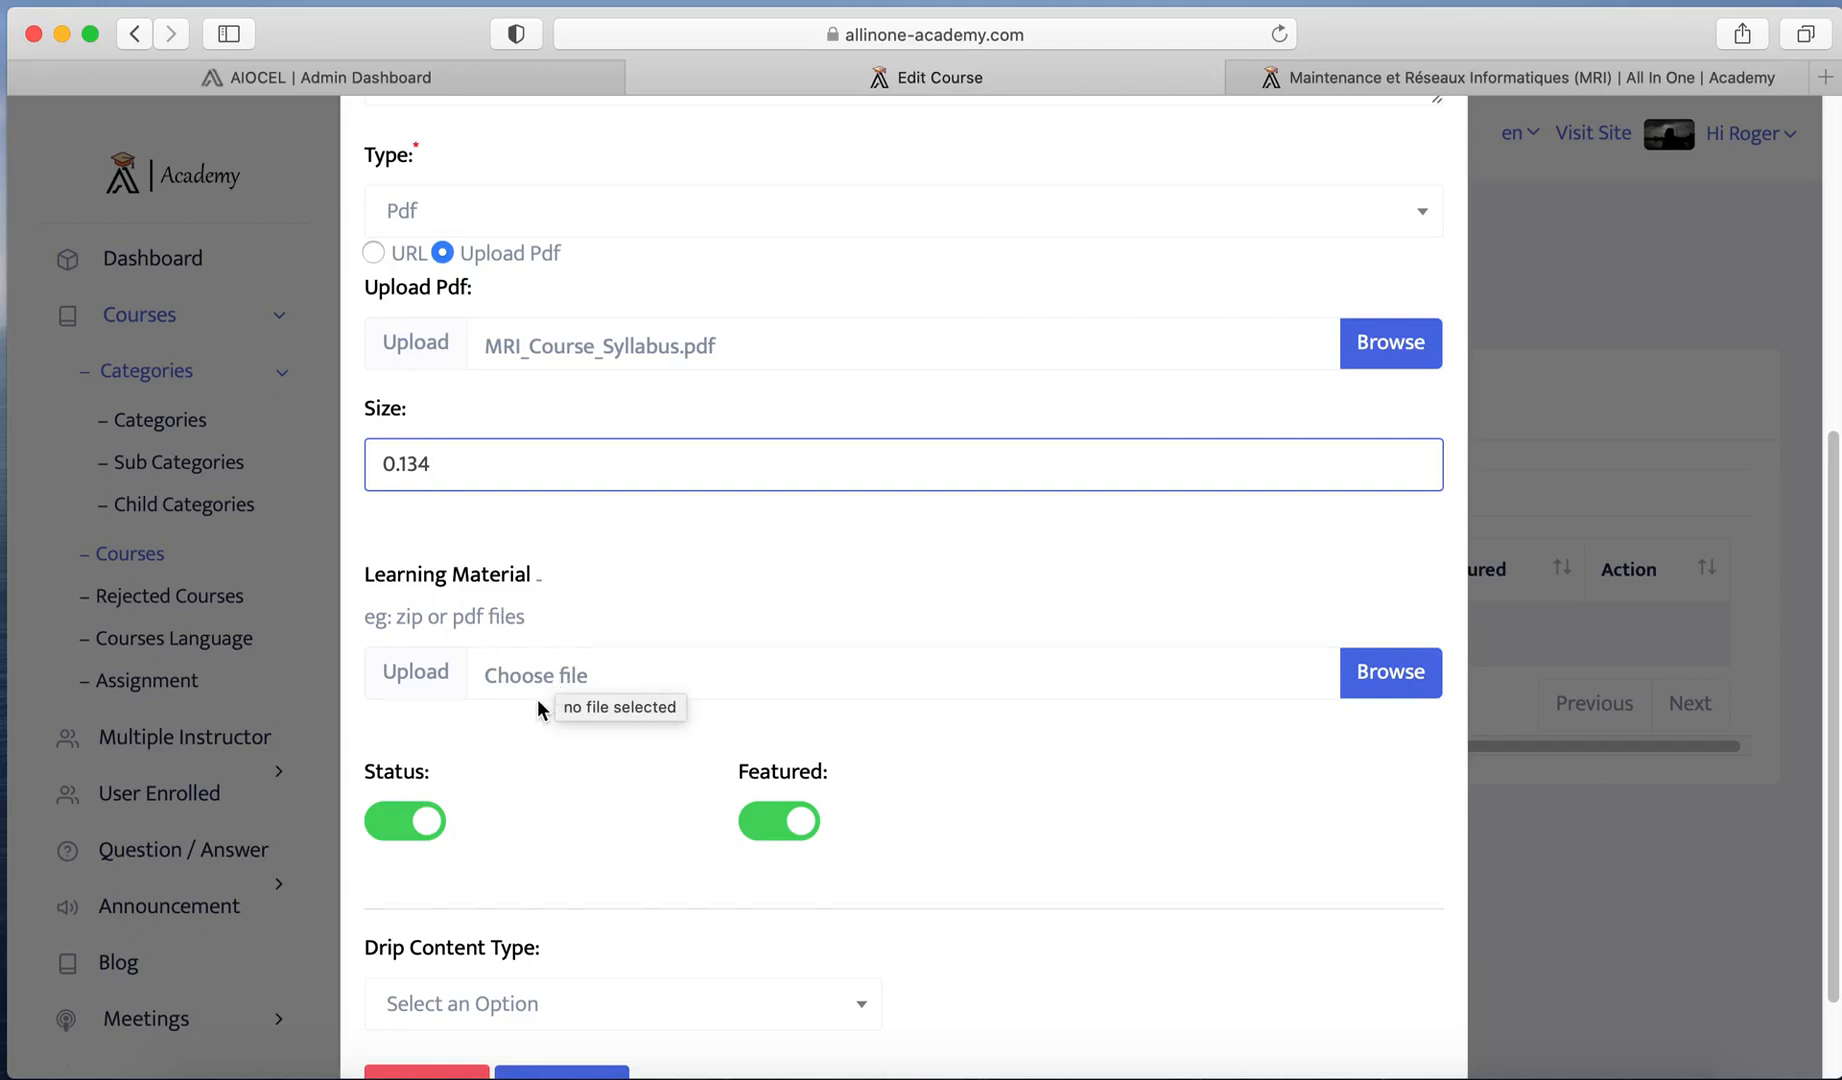
scroll(538, 698, "down", 3)
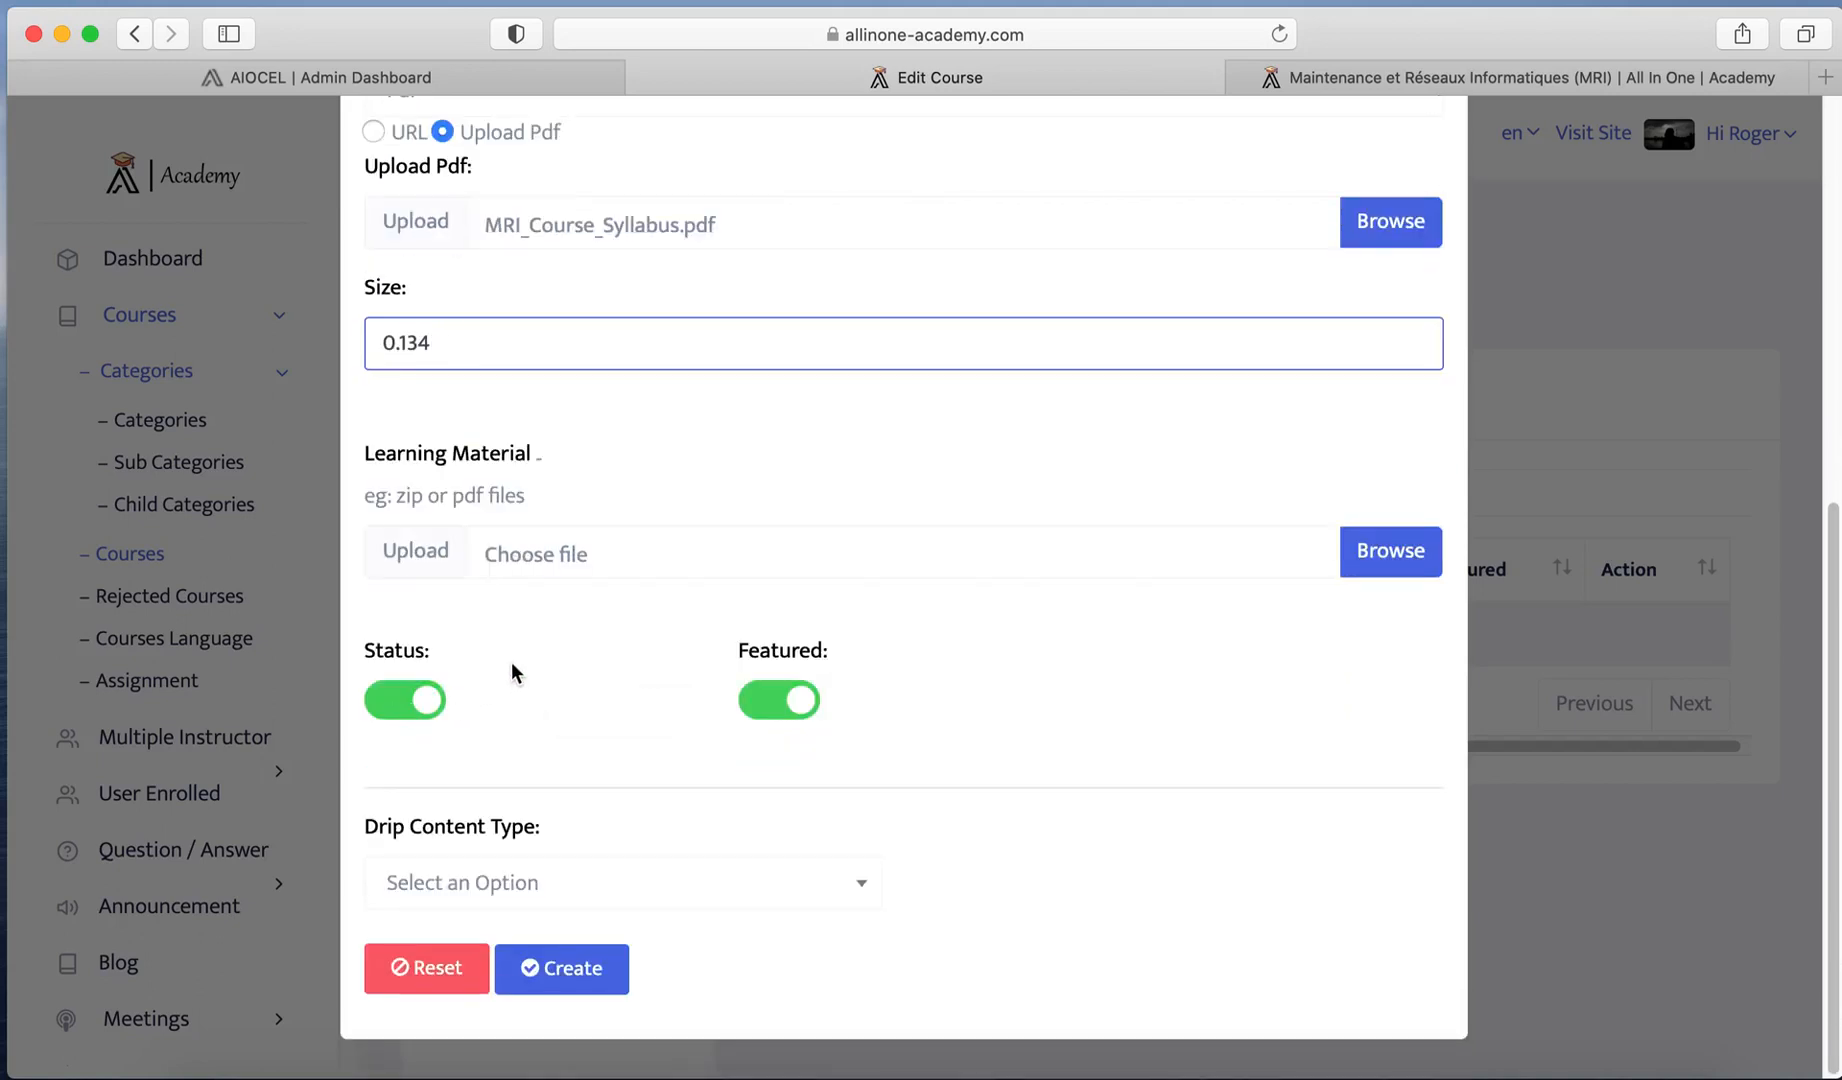
left_click(742, 702)
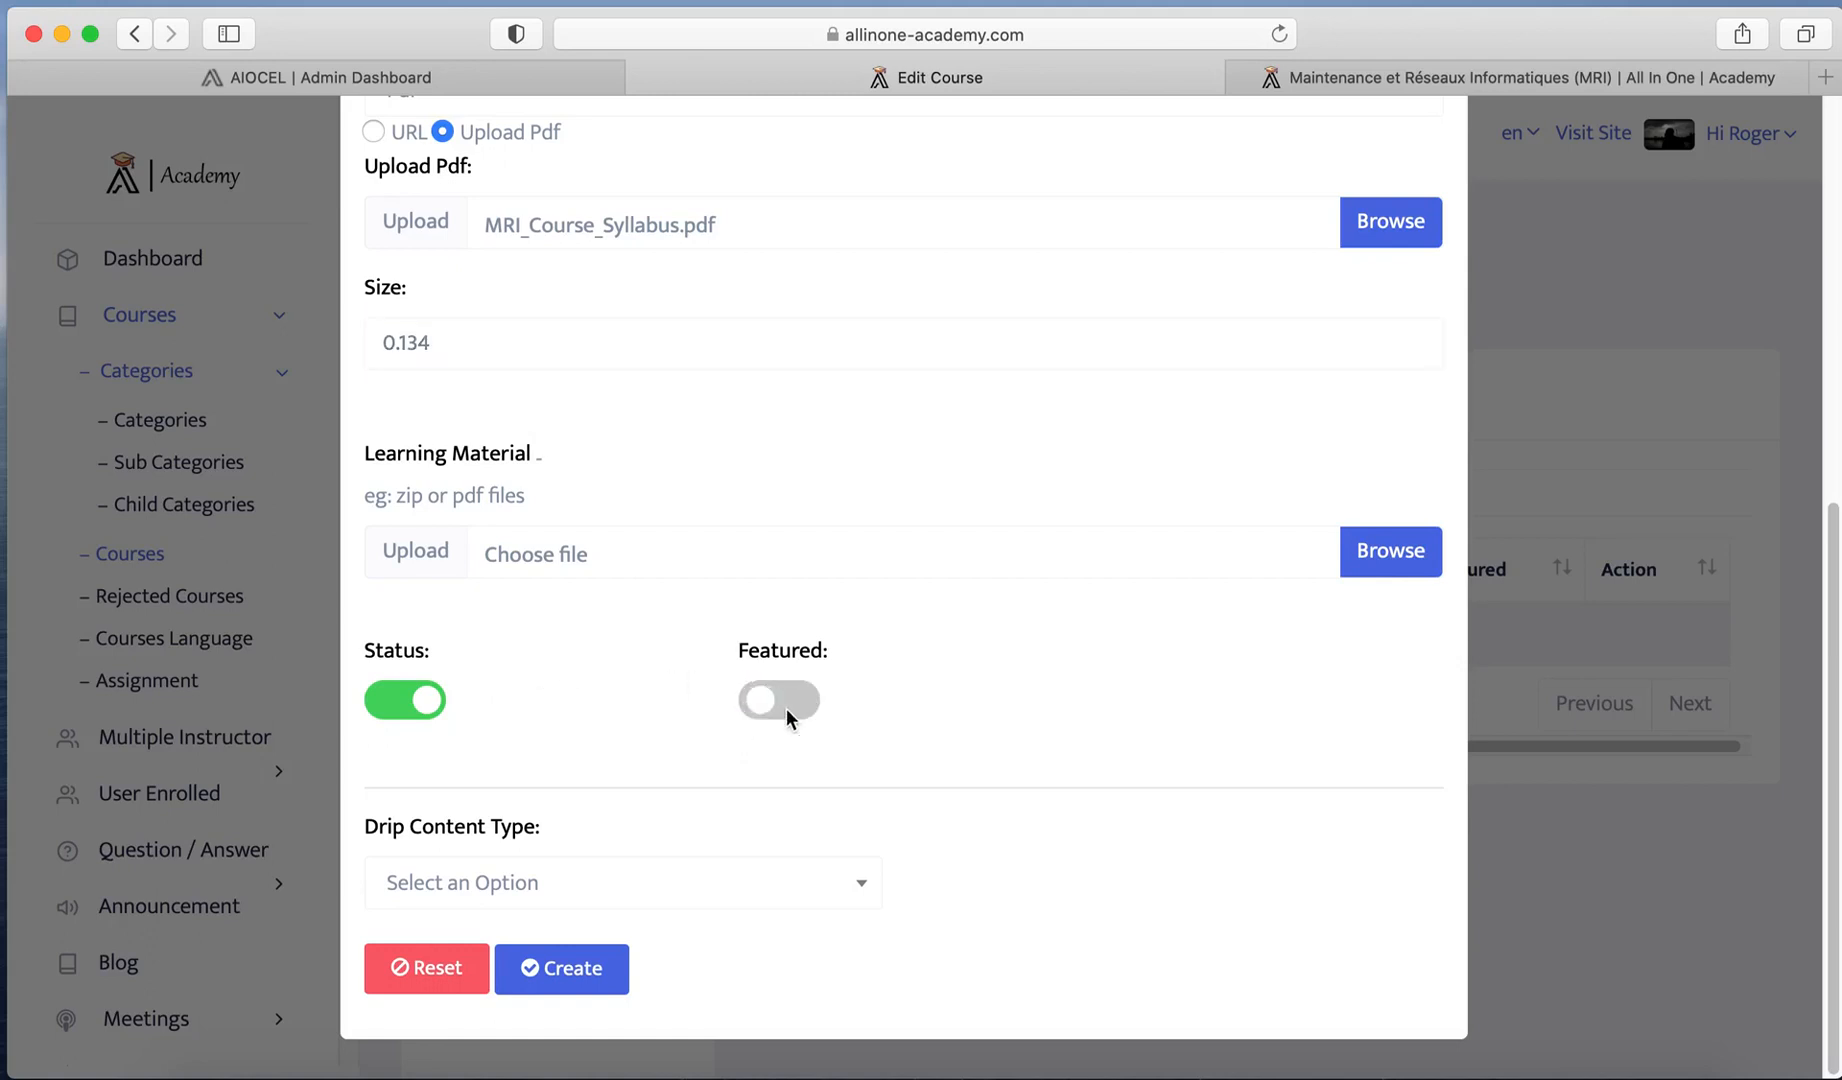
left_click(786, 706)
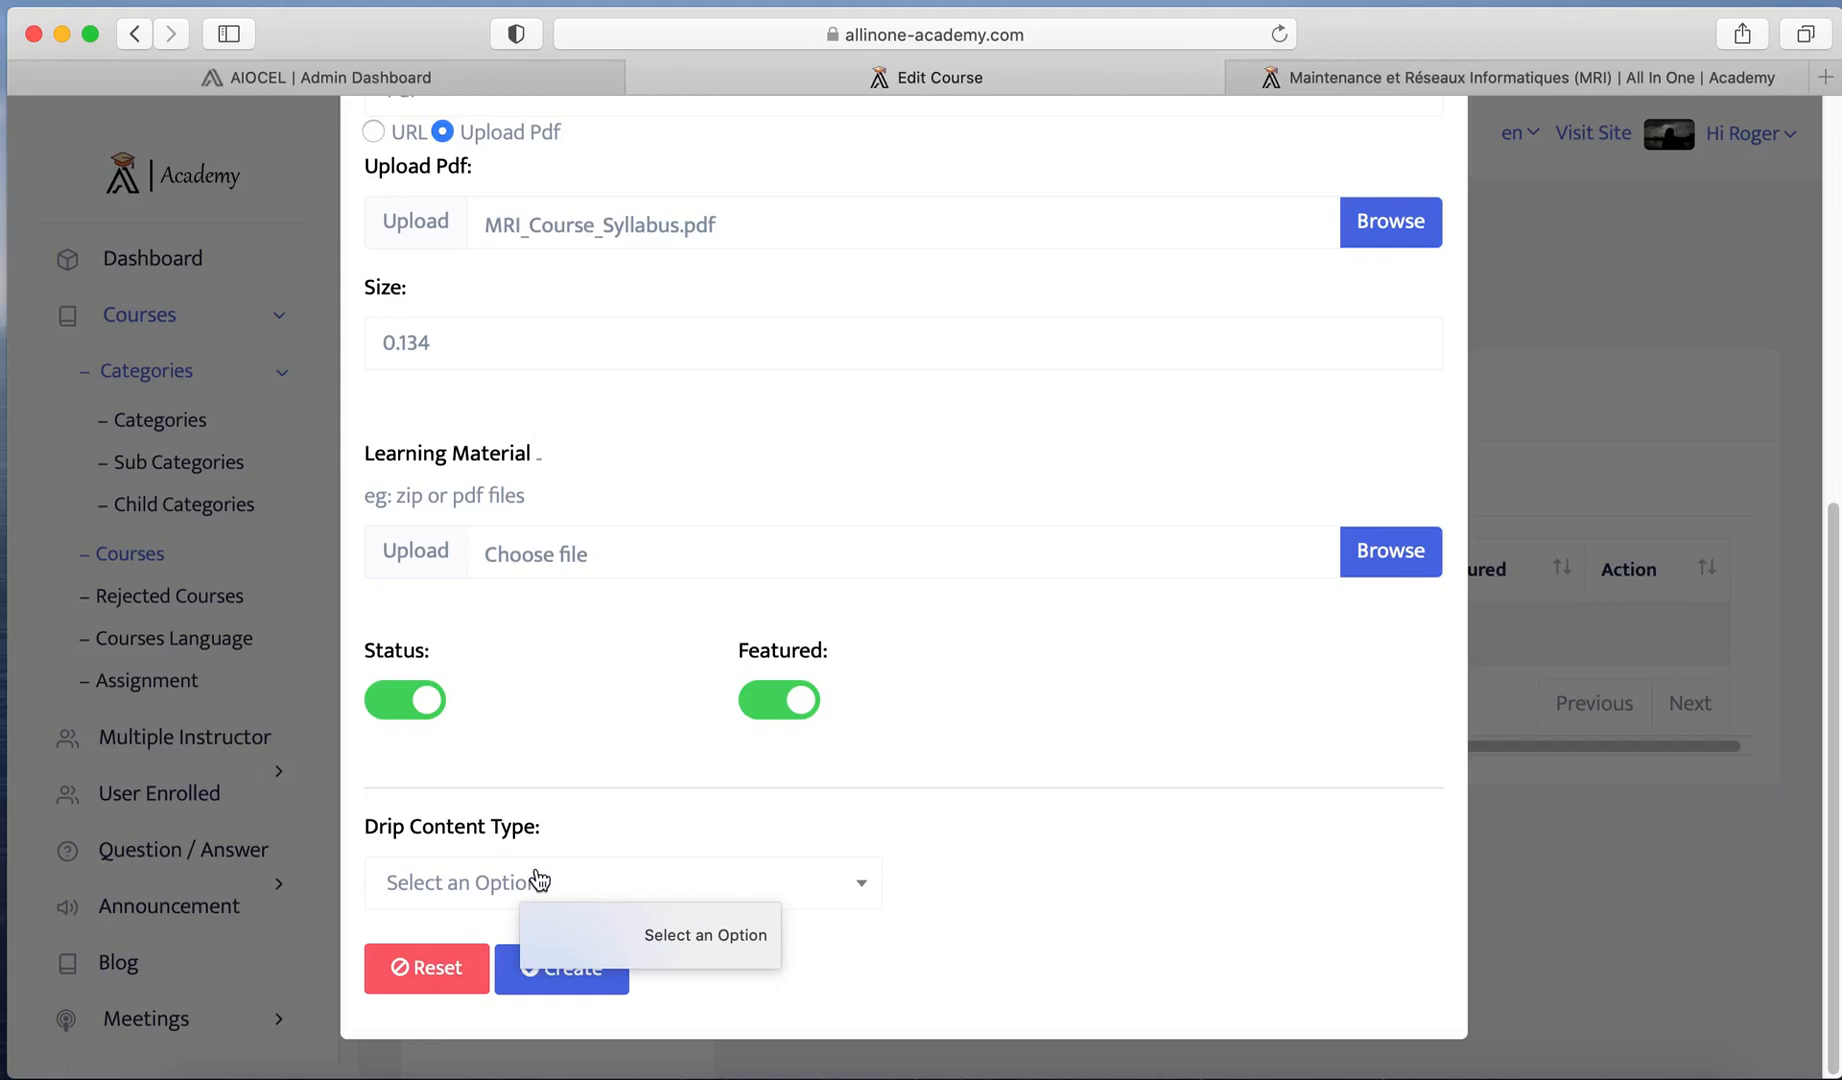
left_click(563, 988)
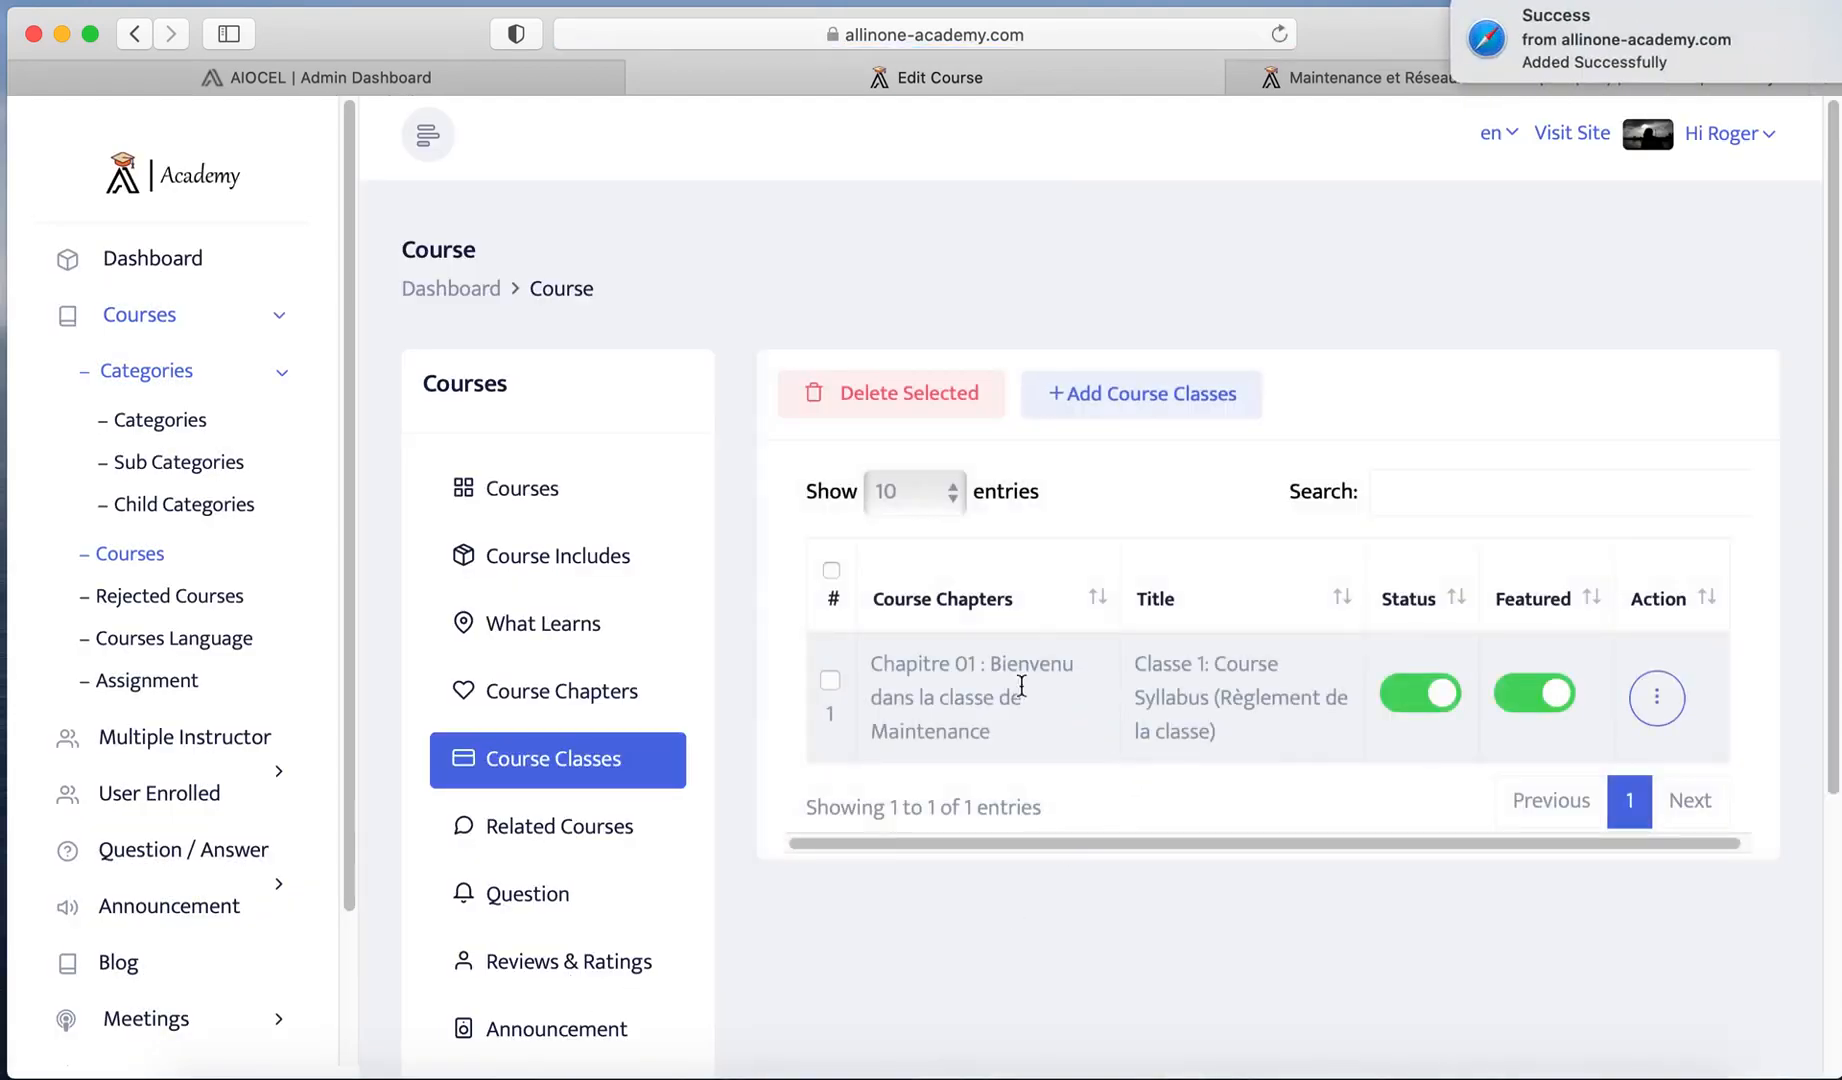
mouse_move(1133, 665)
left_mouse_down()
mouse_move(1198, 698)
mouse_move(1118, 641)
mouse_move(1143, 655)
left_mouse_up()
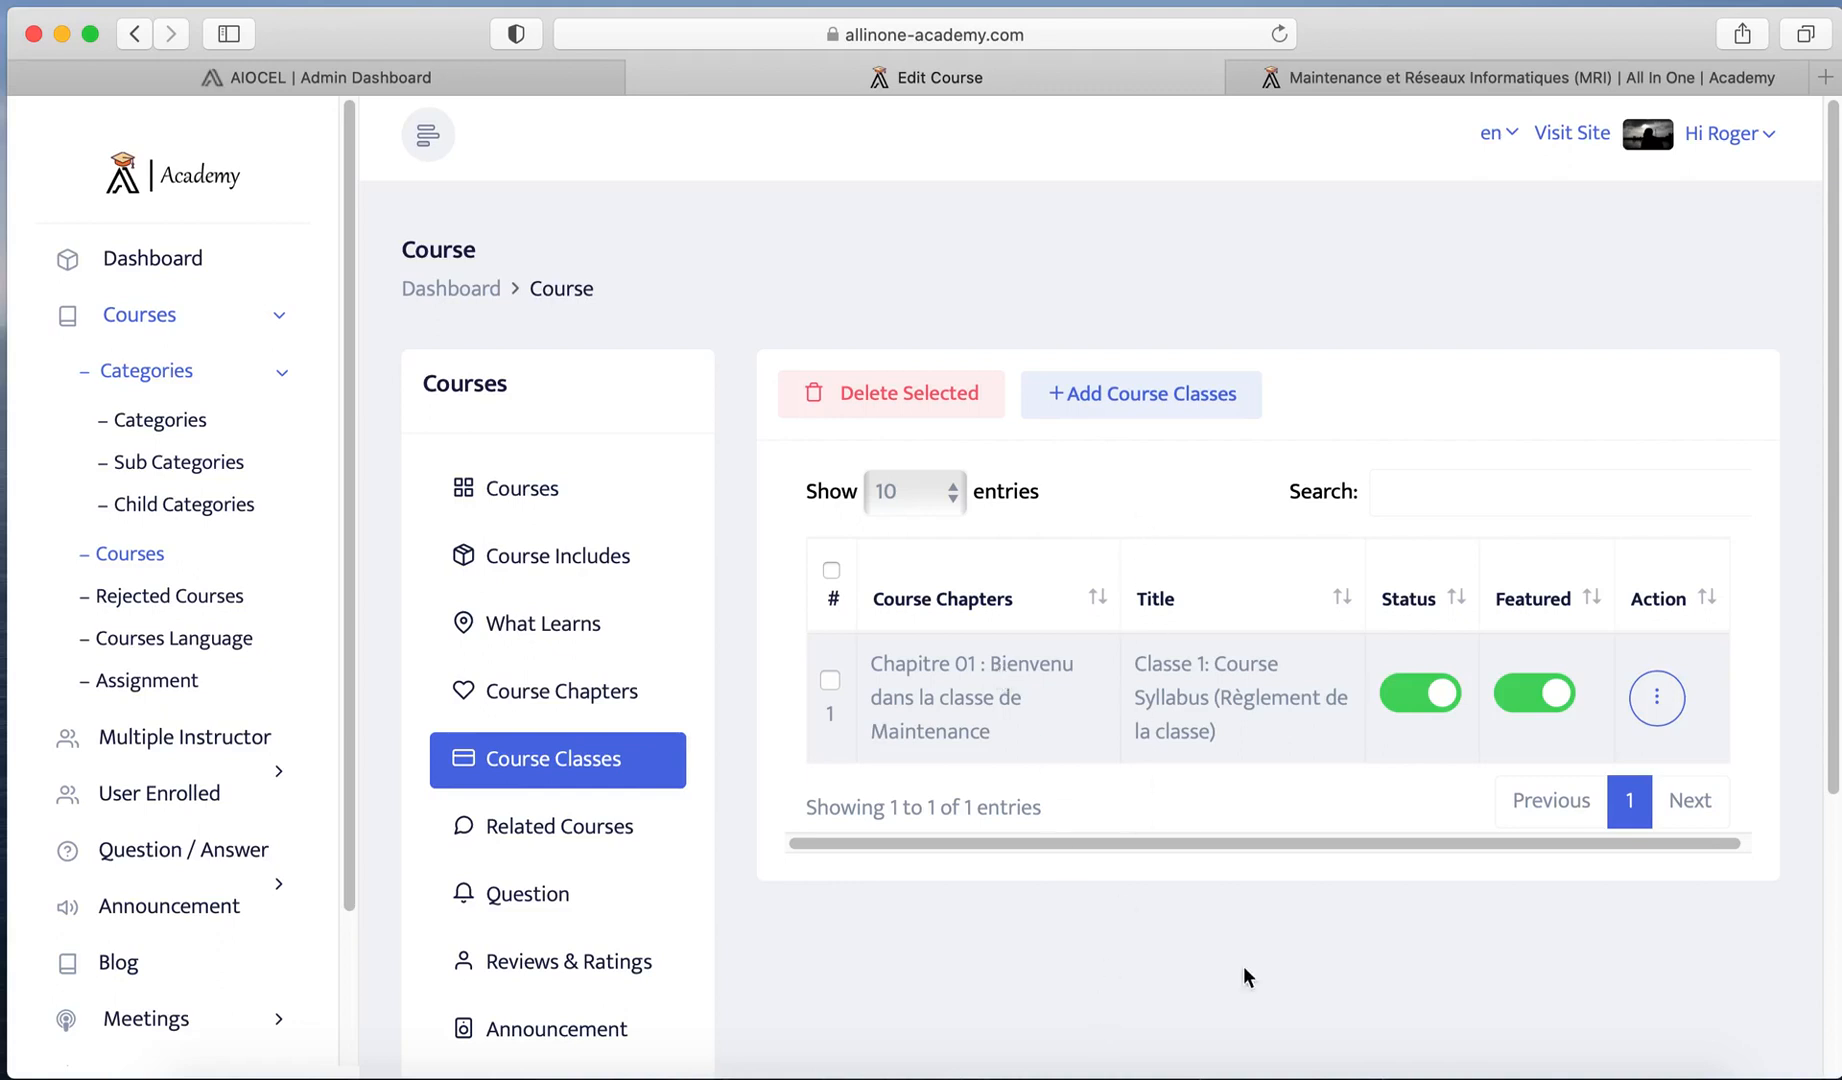
Step: Switch to Word, copy the title "Classe 2 : Les différentes parties de l'ordinateur" without its format note, and return to Safari
left_click(1308, 1055)
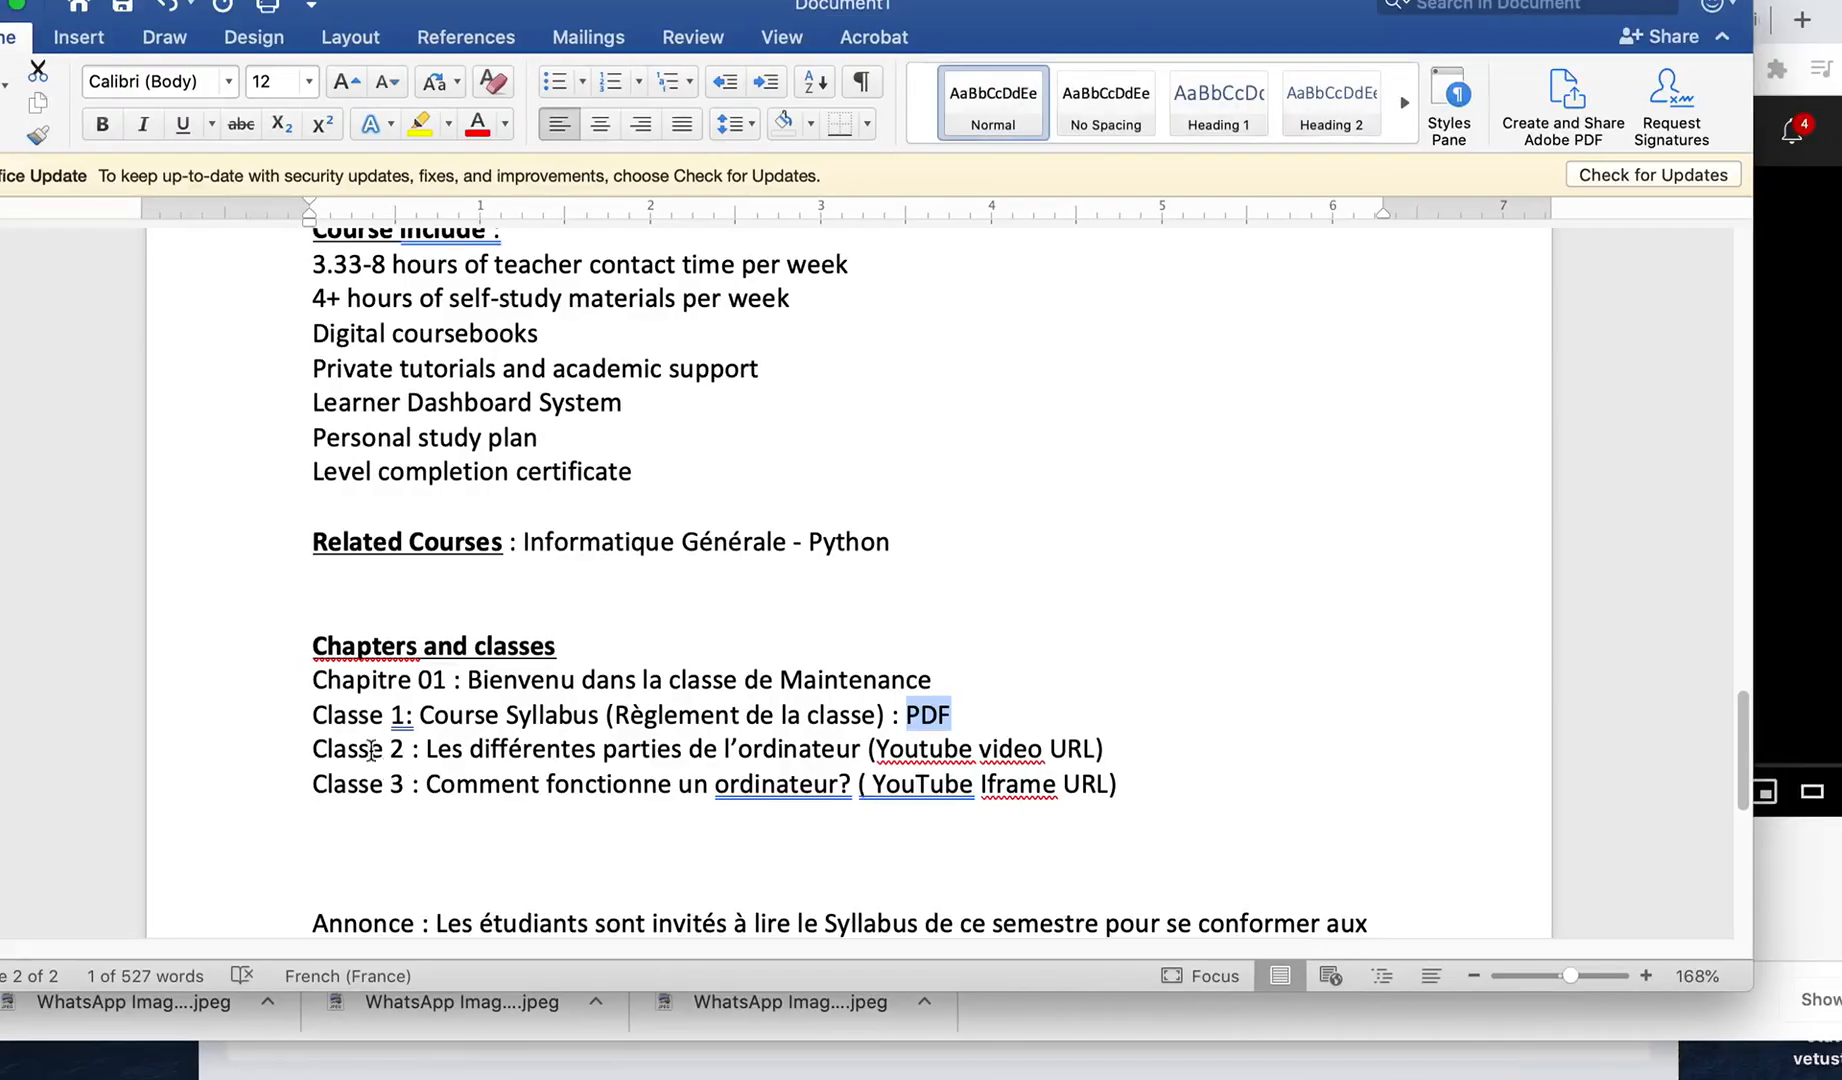
left_click_drag(314, 750, 857, 752)
key("super+c")
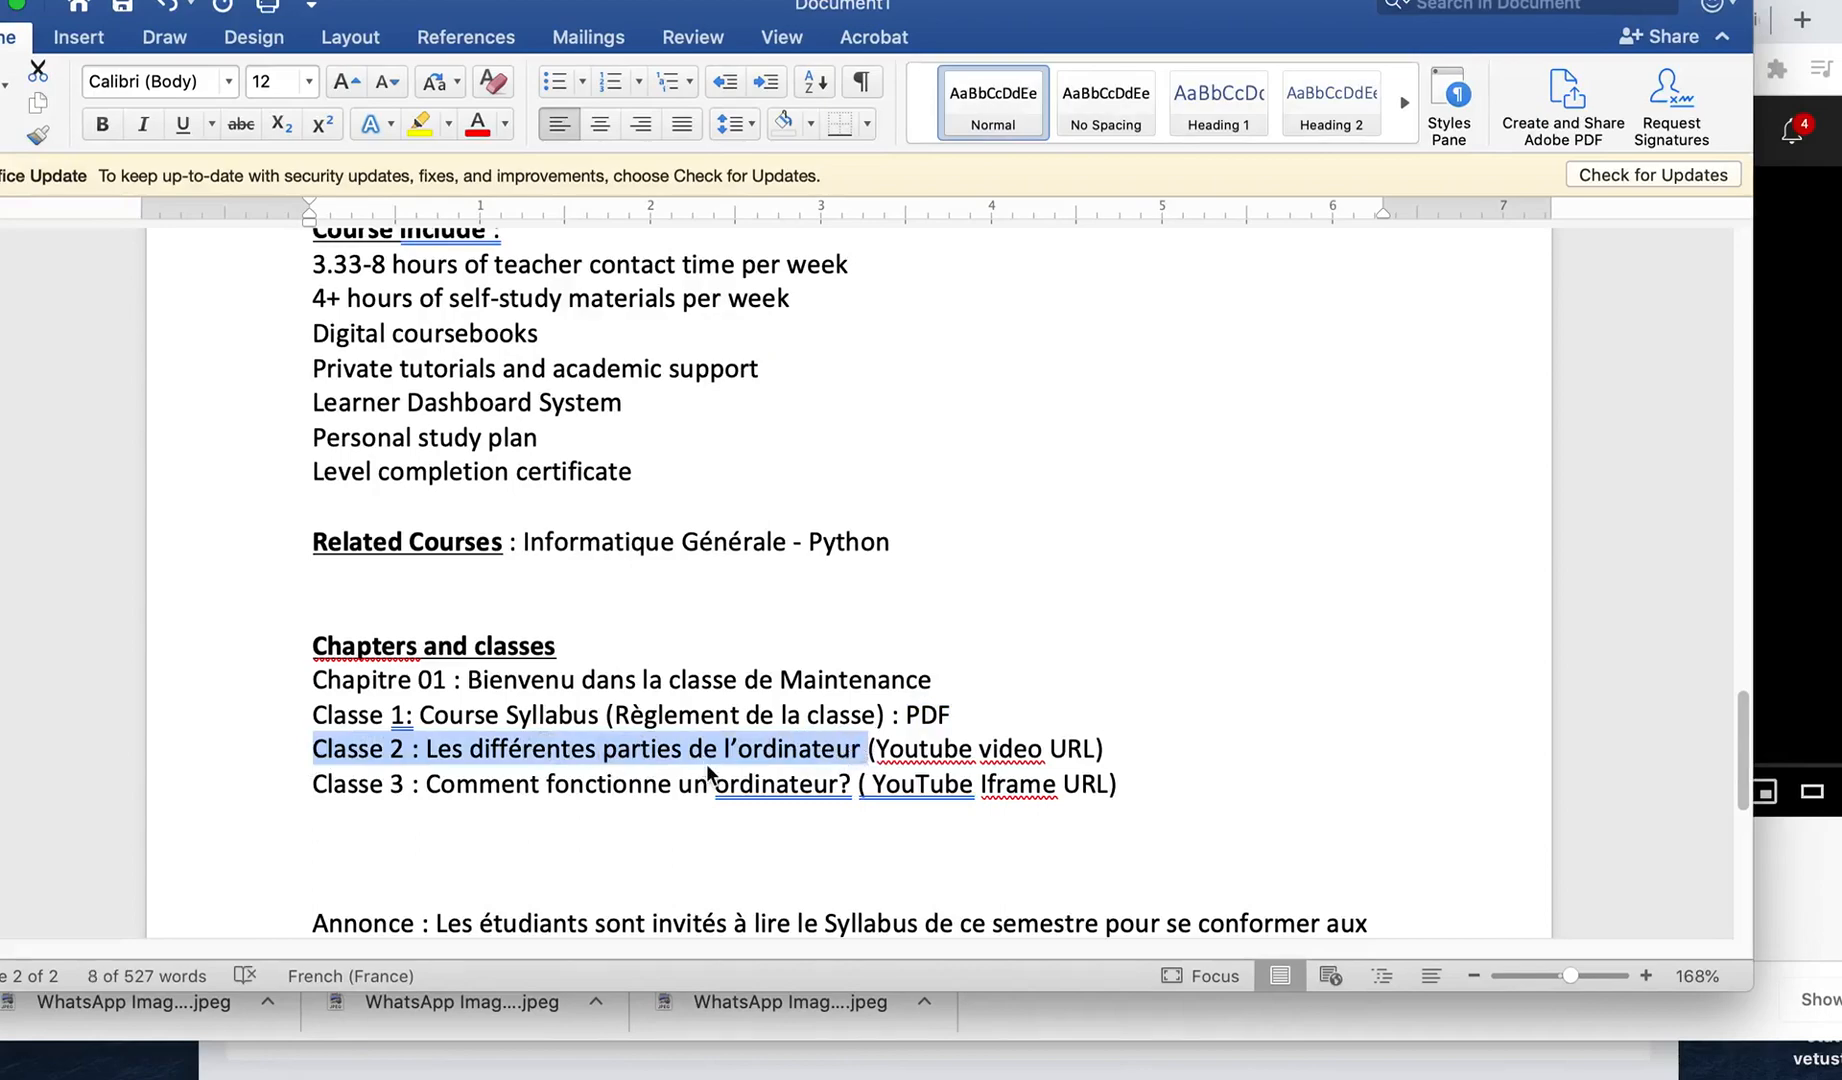
key("ctrl+Left")
Step: Start a new course class under "Chapitre 01 : Bienvenu dans la classe de Maintenance" and paste the copied Classe 2 title
left_click(1140, 394)
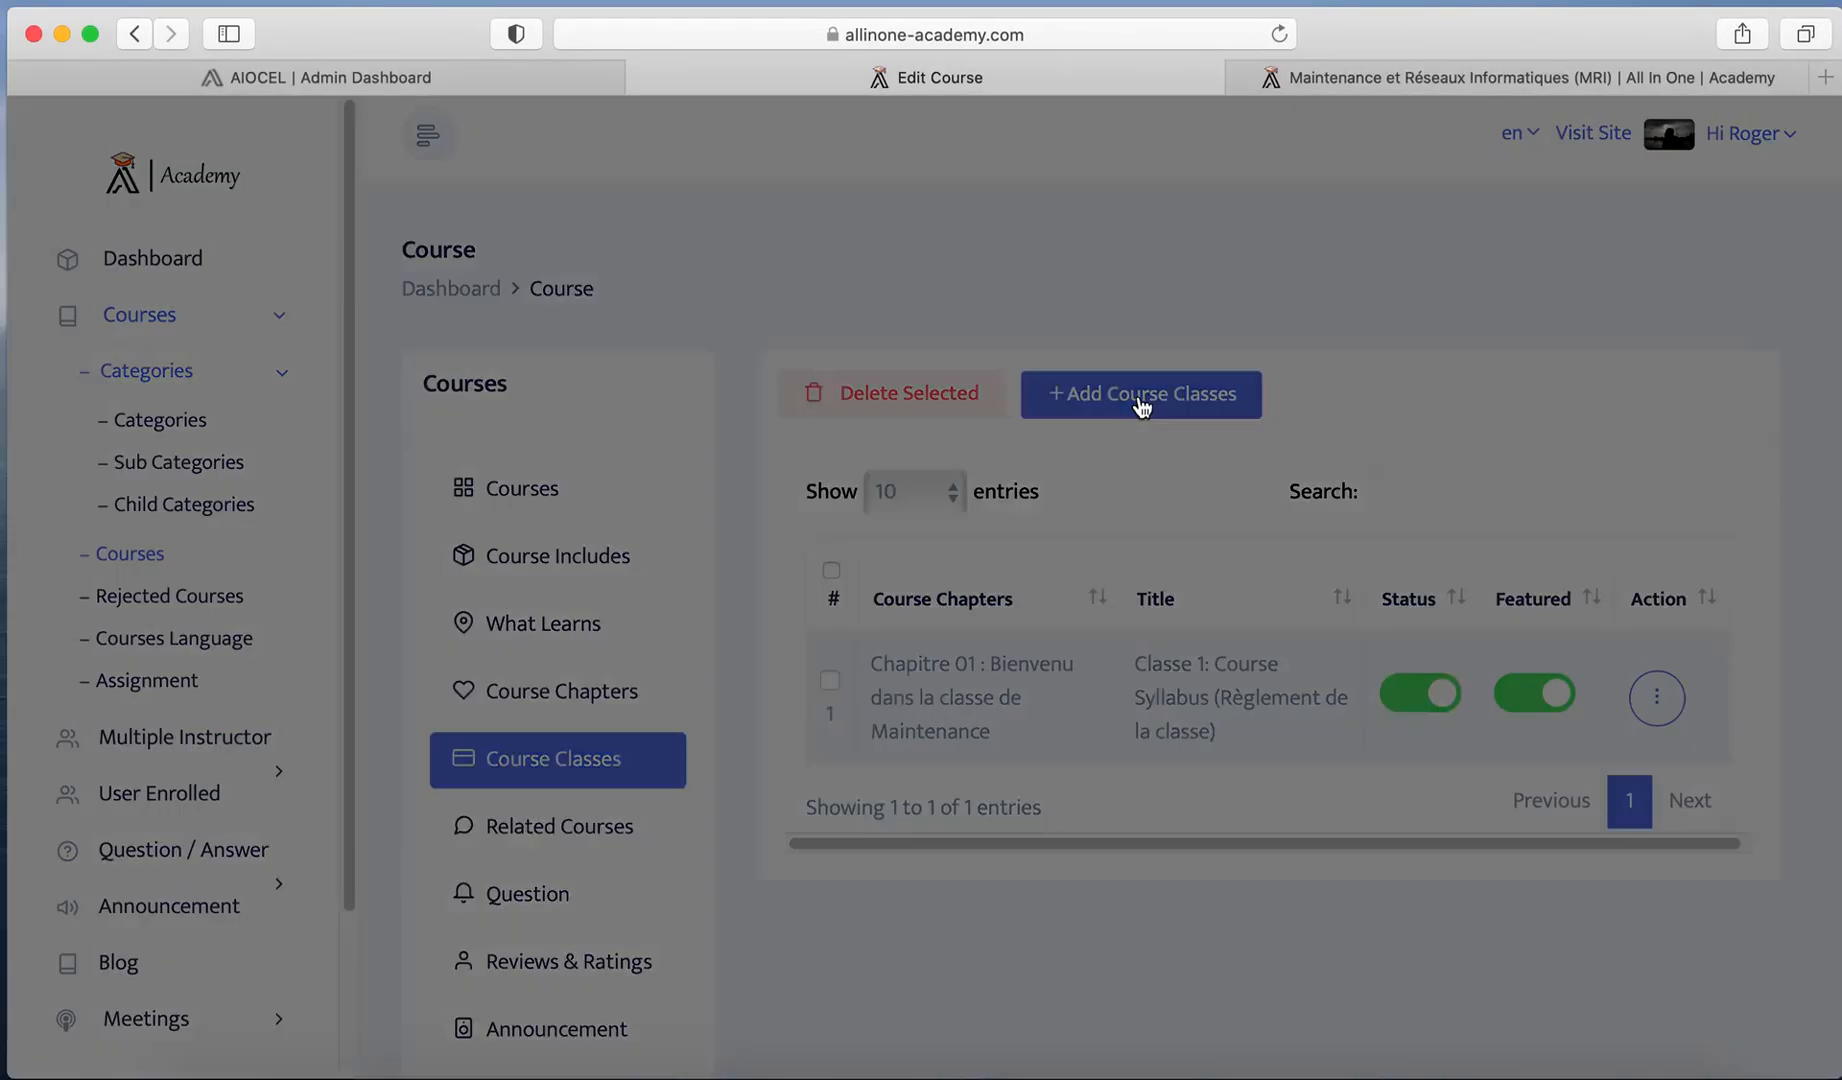
left_click(511, 338)
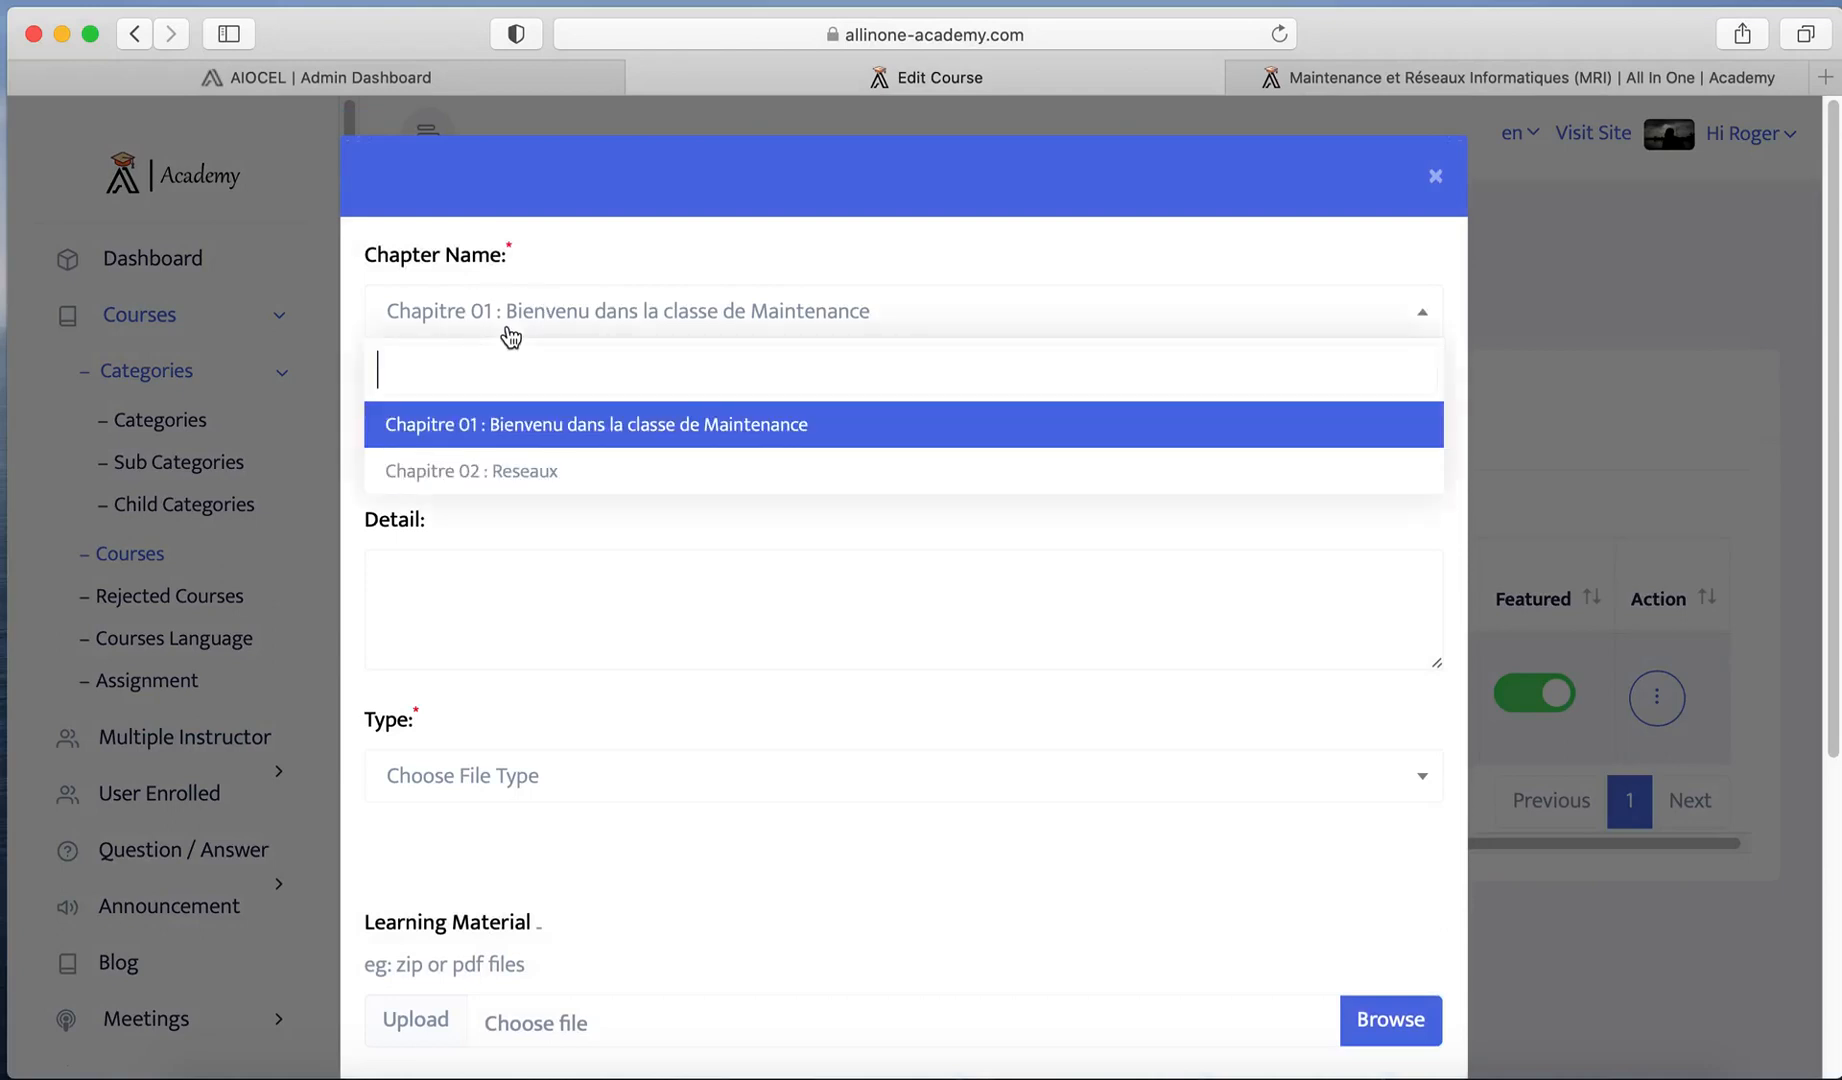
left_click(547, 441)
left_click(518, 432)
key("super+v")
key("BackSpace")
Step: Enter "Details about your class" as the class detail and set its type to Video
type("Details a")
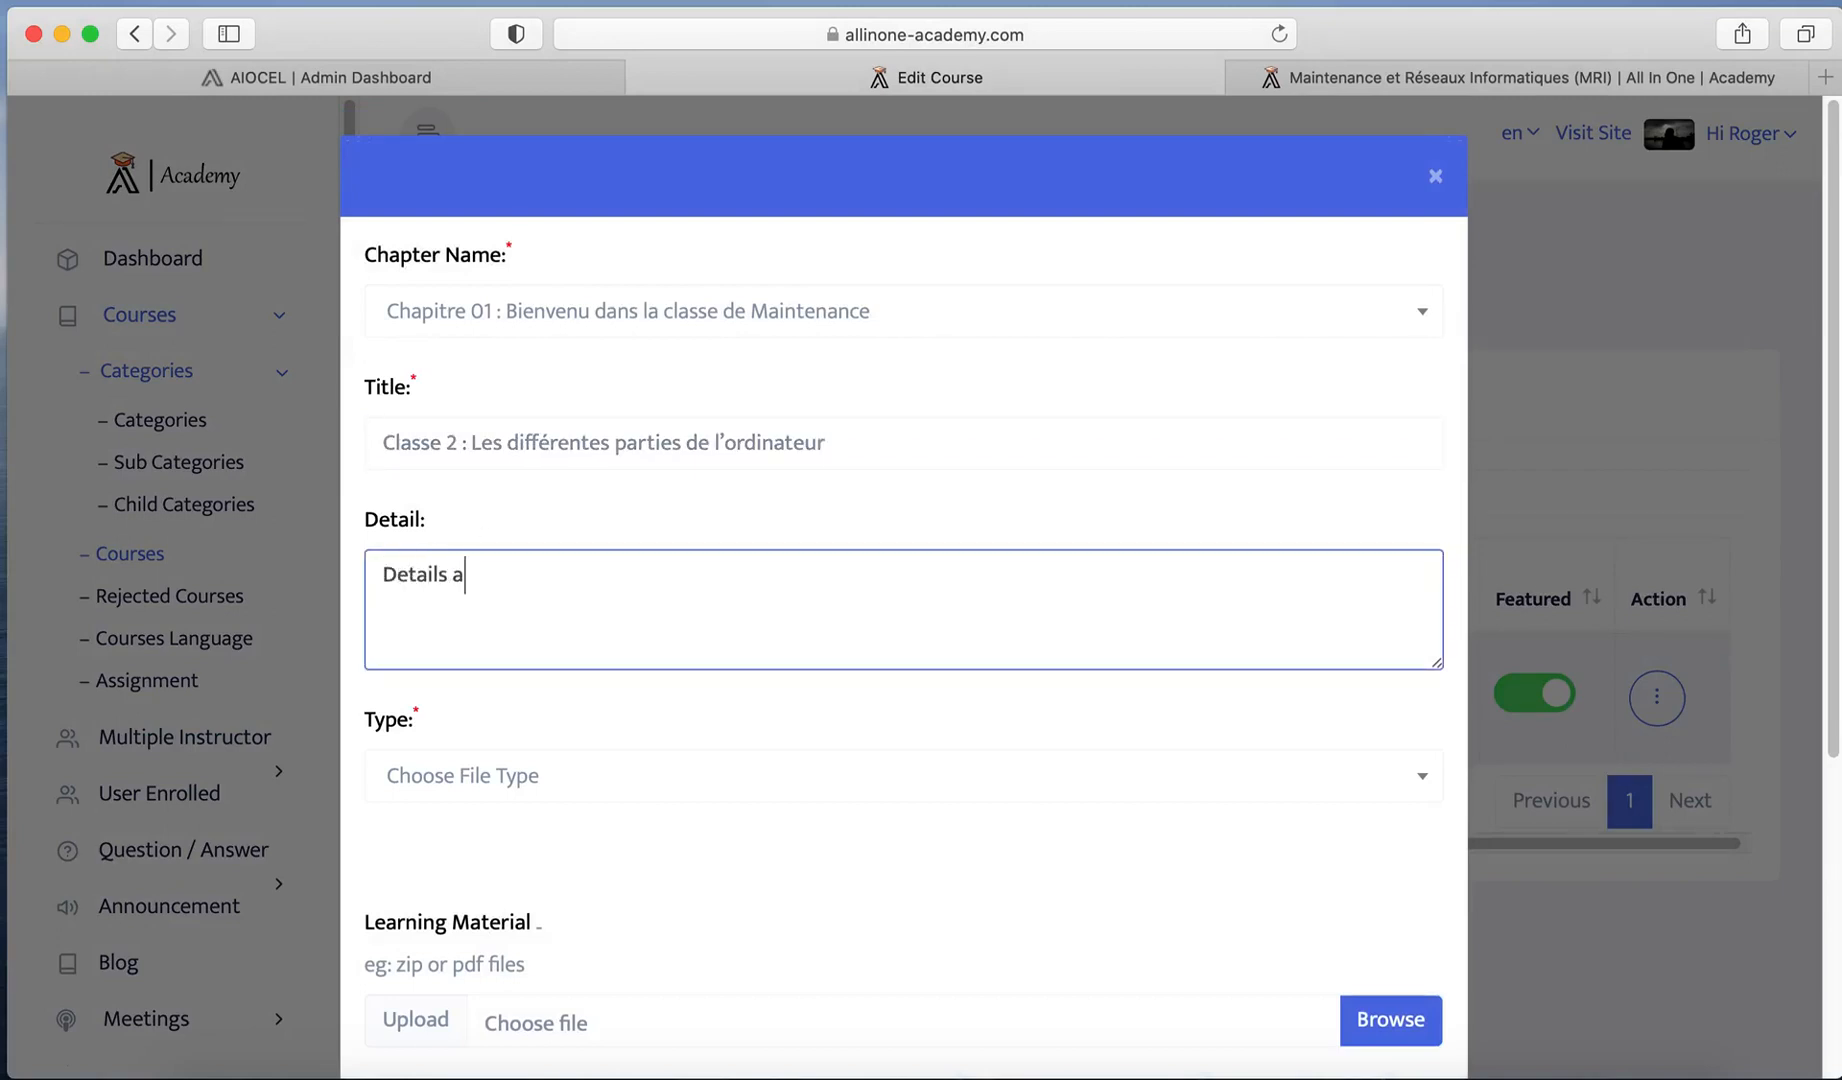
type("bout your class")
scroll(488, 732, "down", 3)
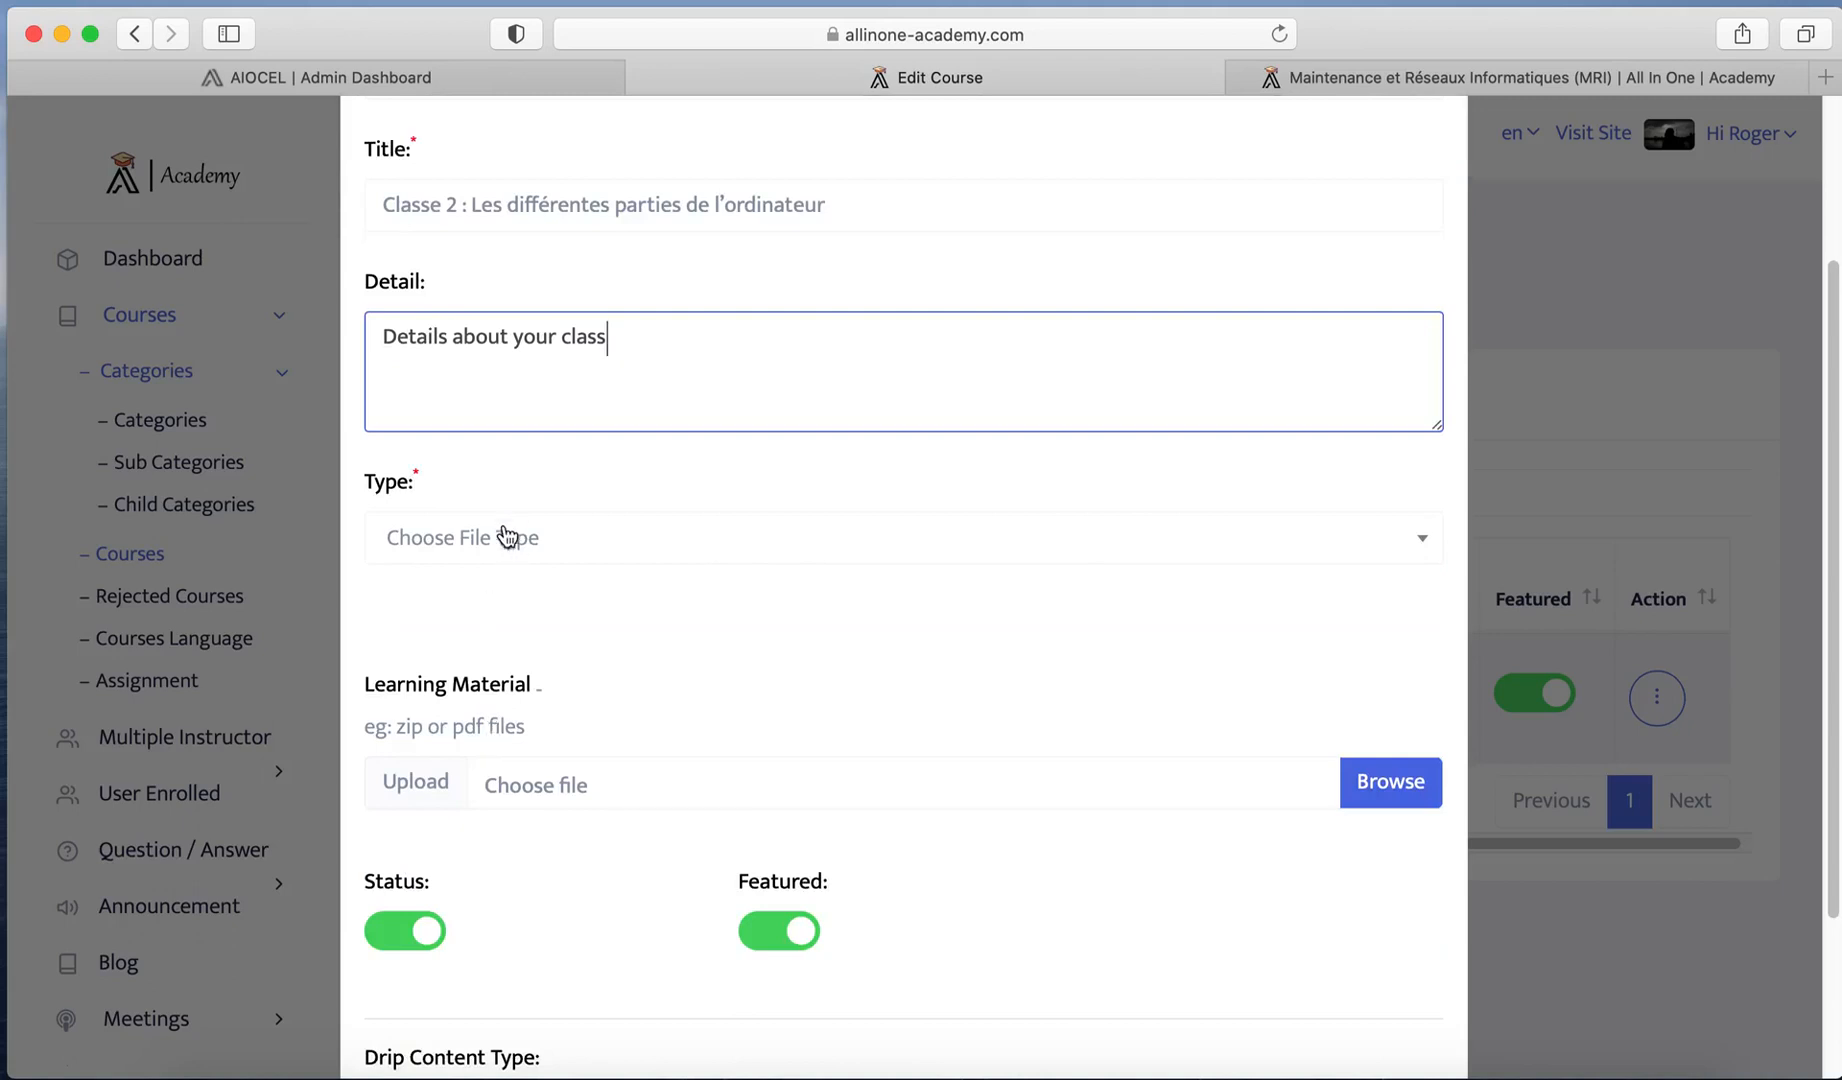
left_click(504, 539)
left_click(460, 703)
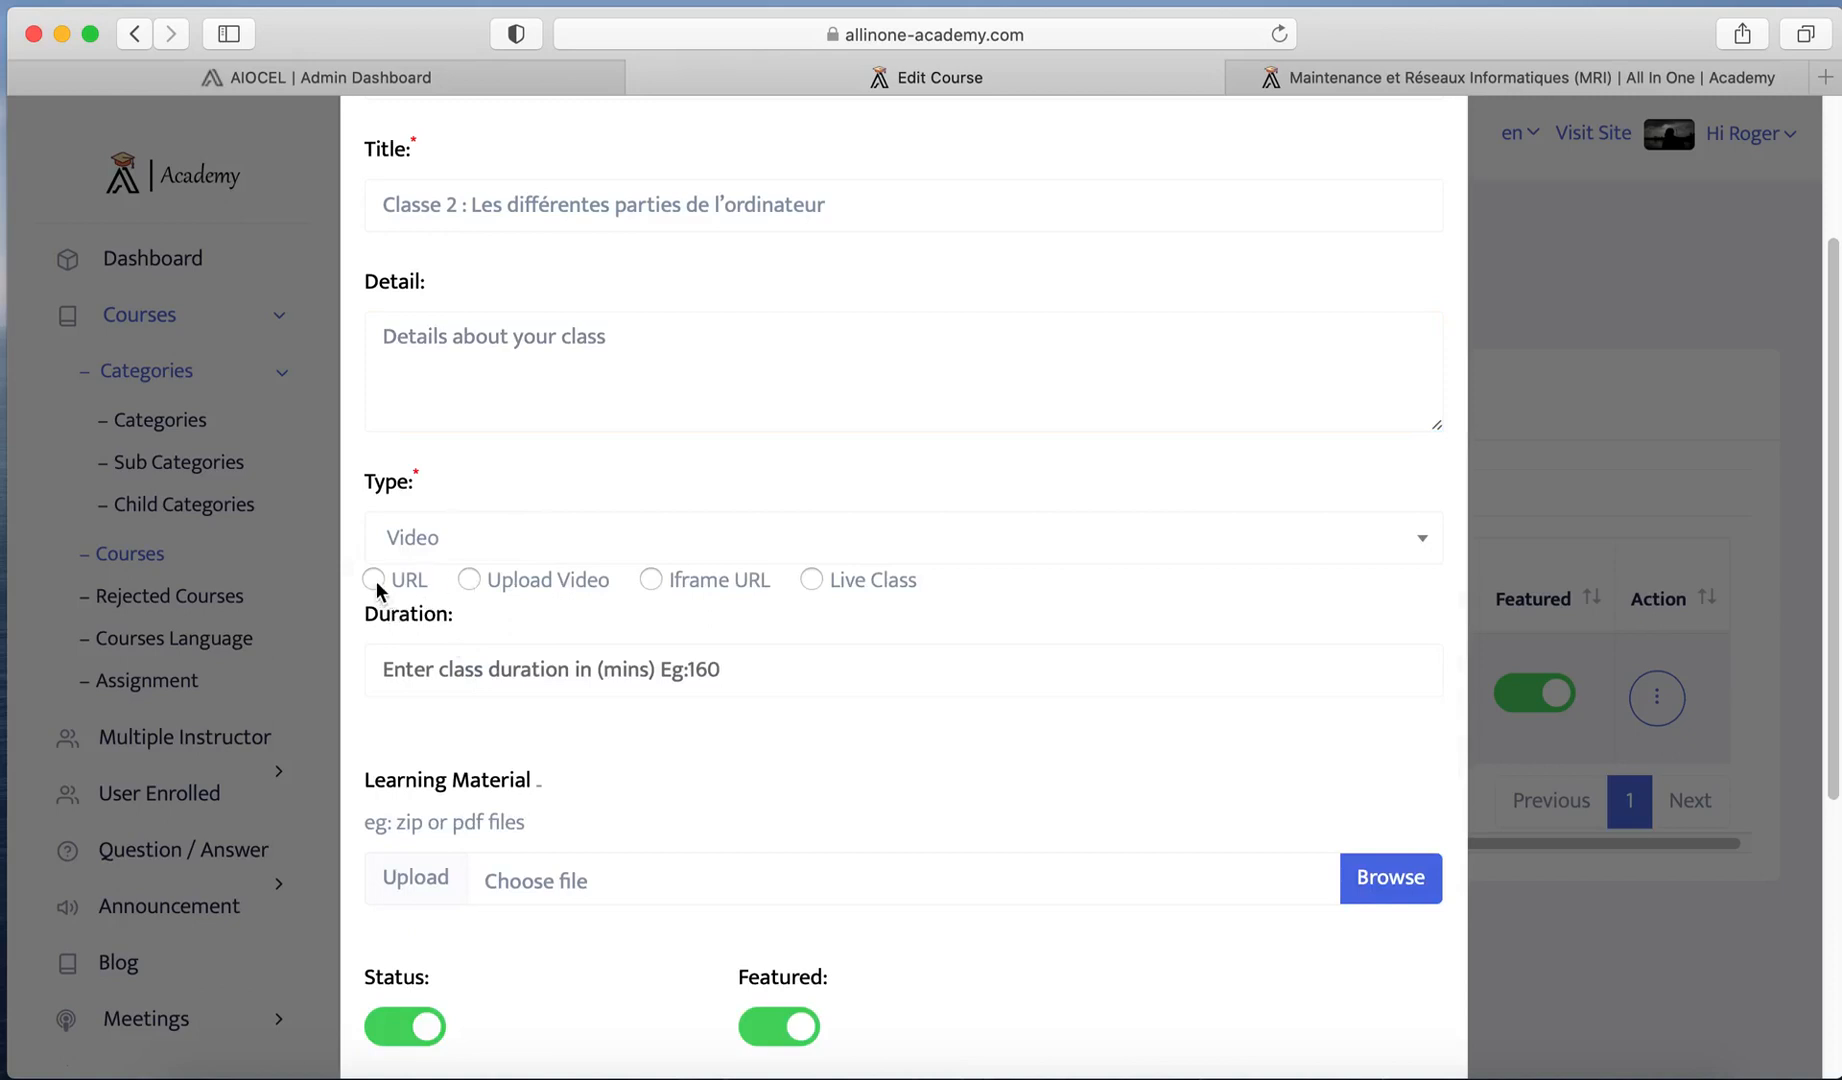
Step: Try the Upload Video source, preview MRI_Preview.mp4 in the file chooser, and cancel without attaching it
left_click(469, 580)
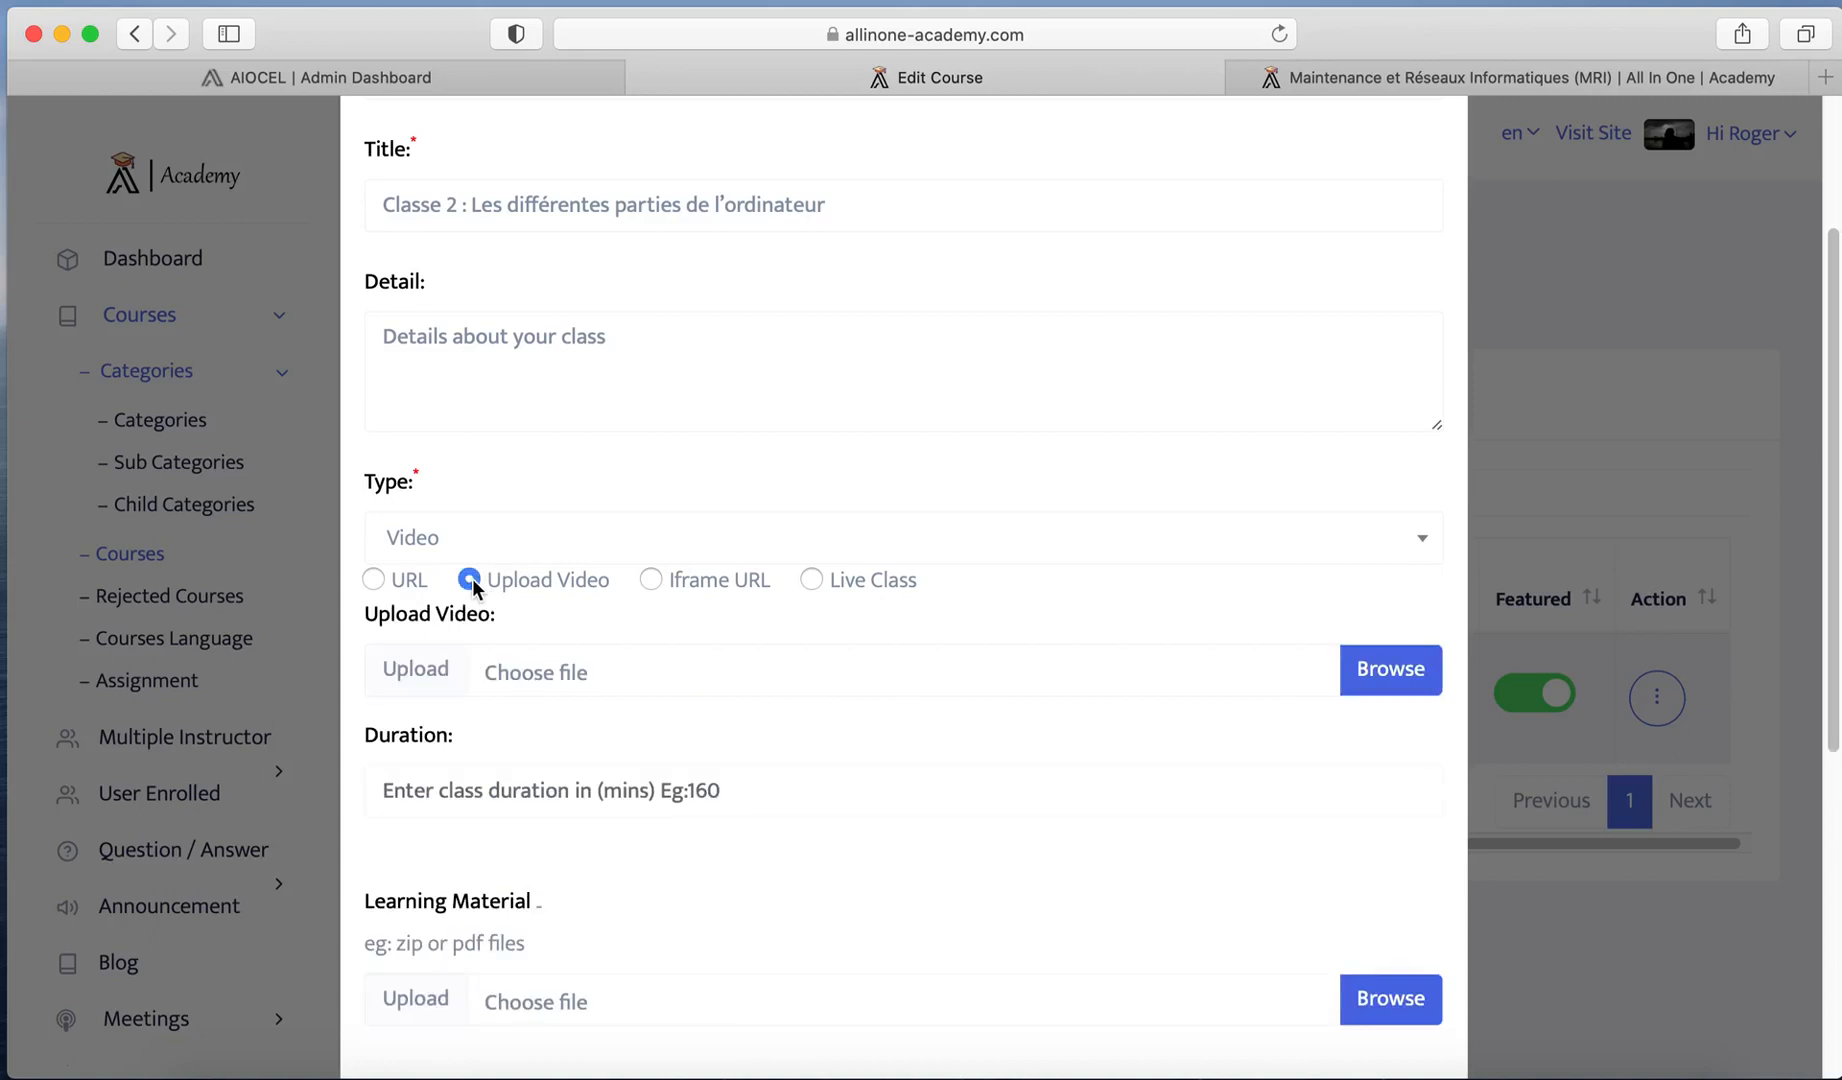
left_click(518, 668)
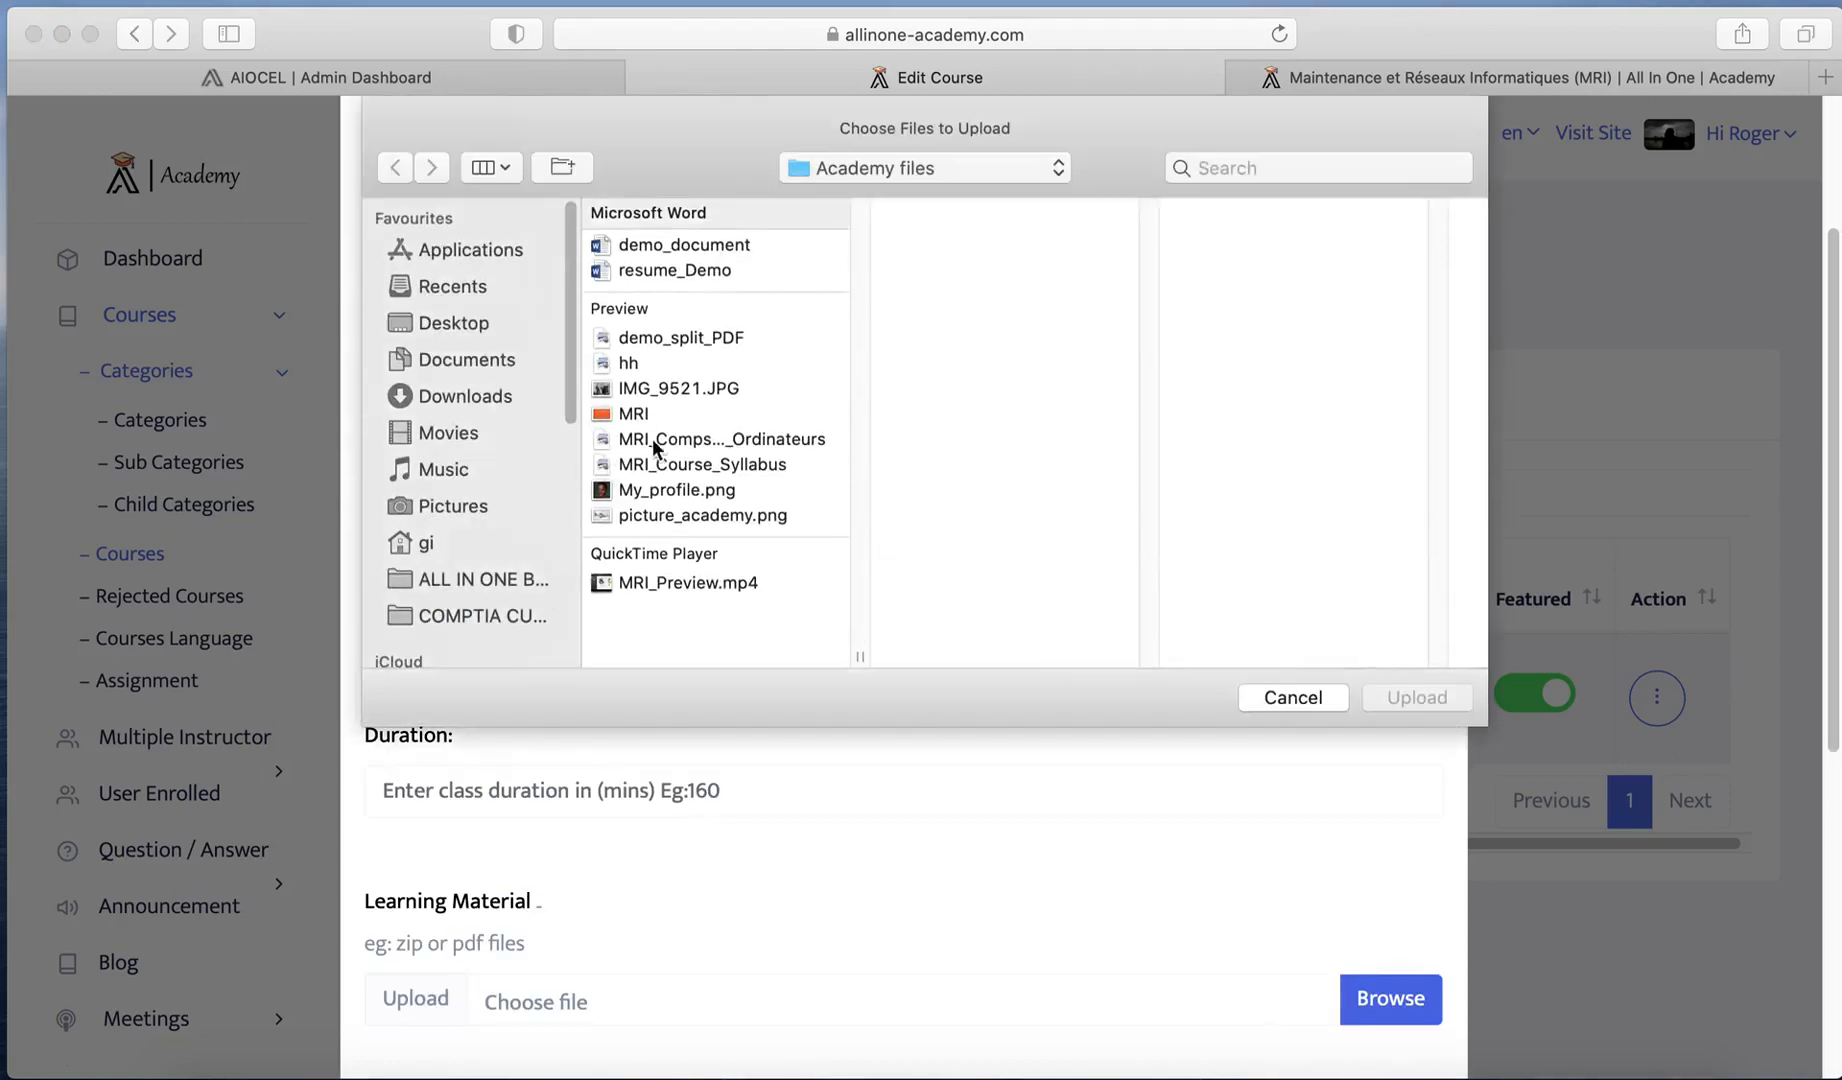
left_click(665, 582)
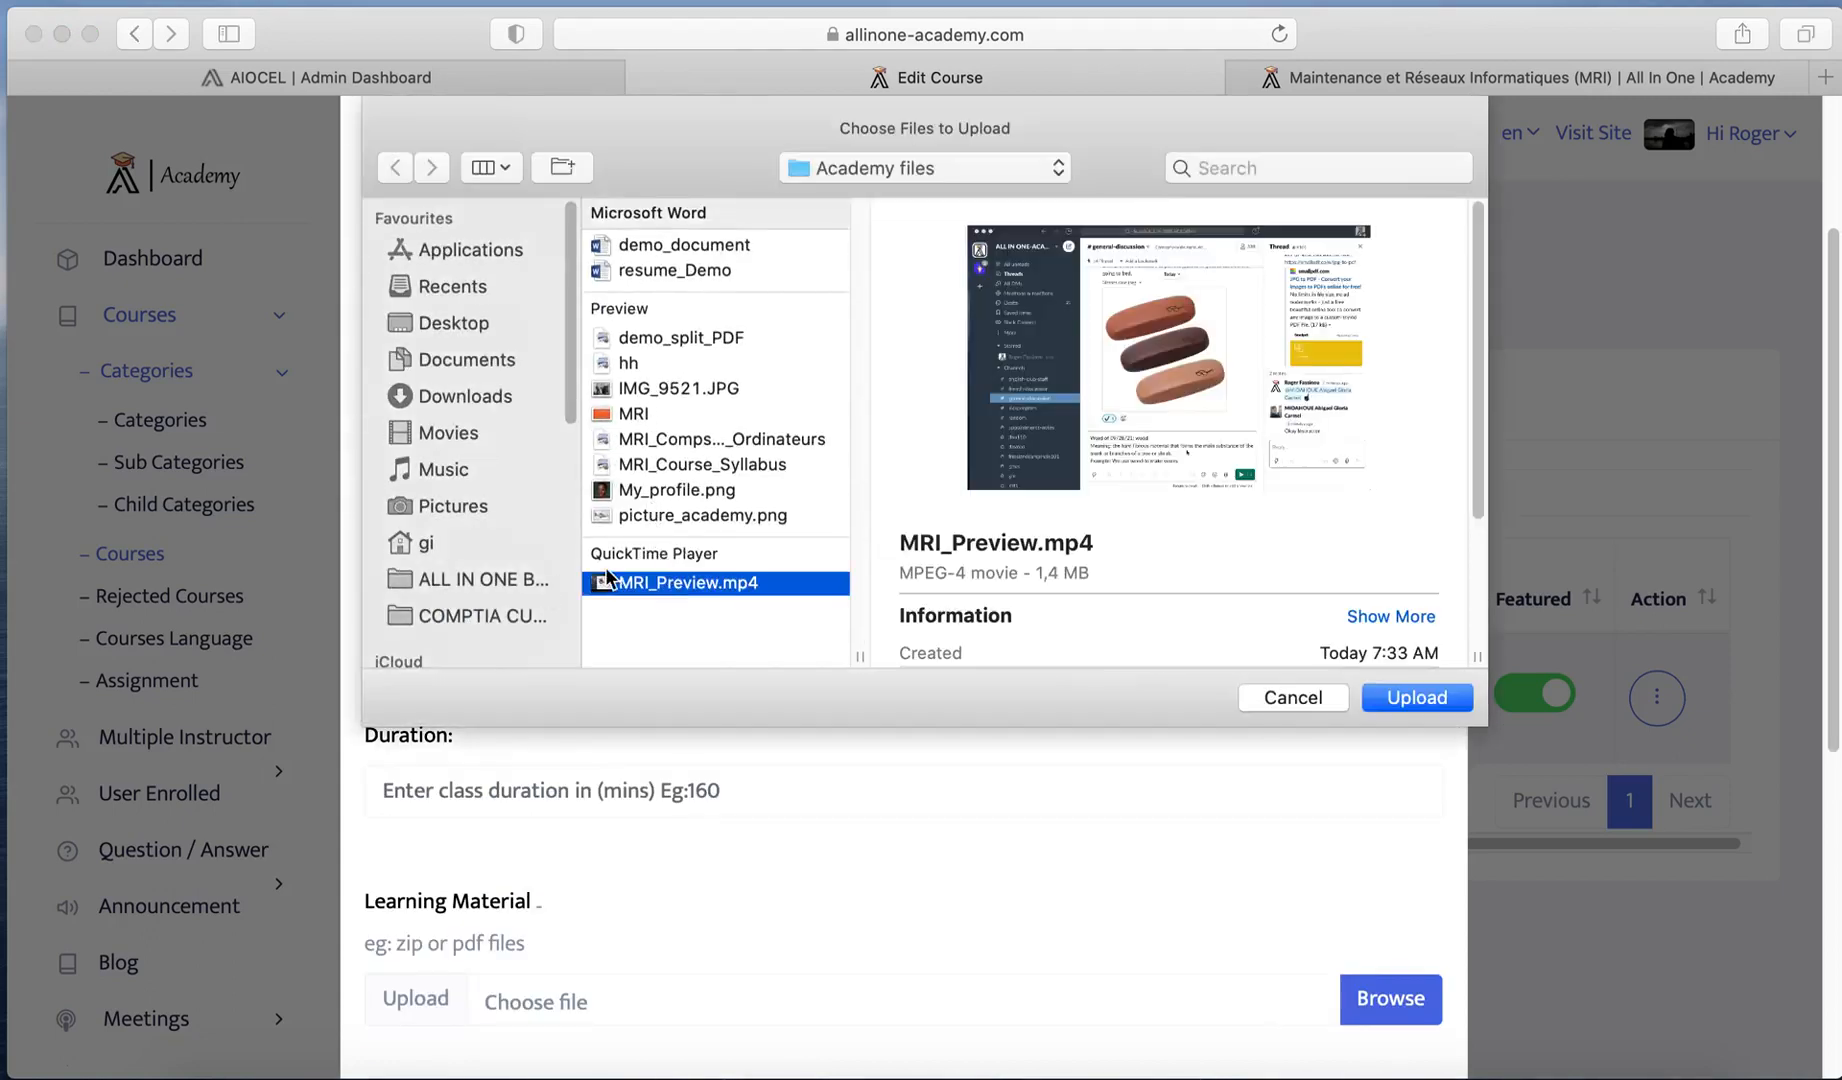
left_click(1289, 700)
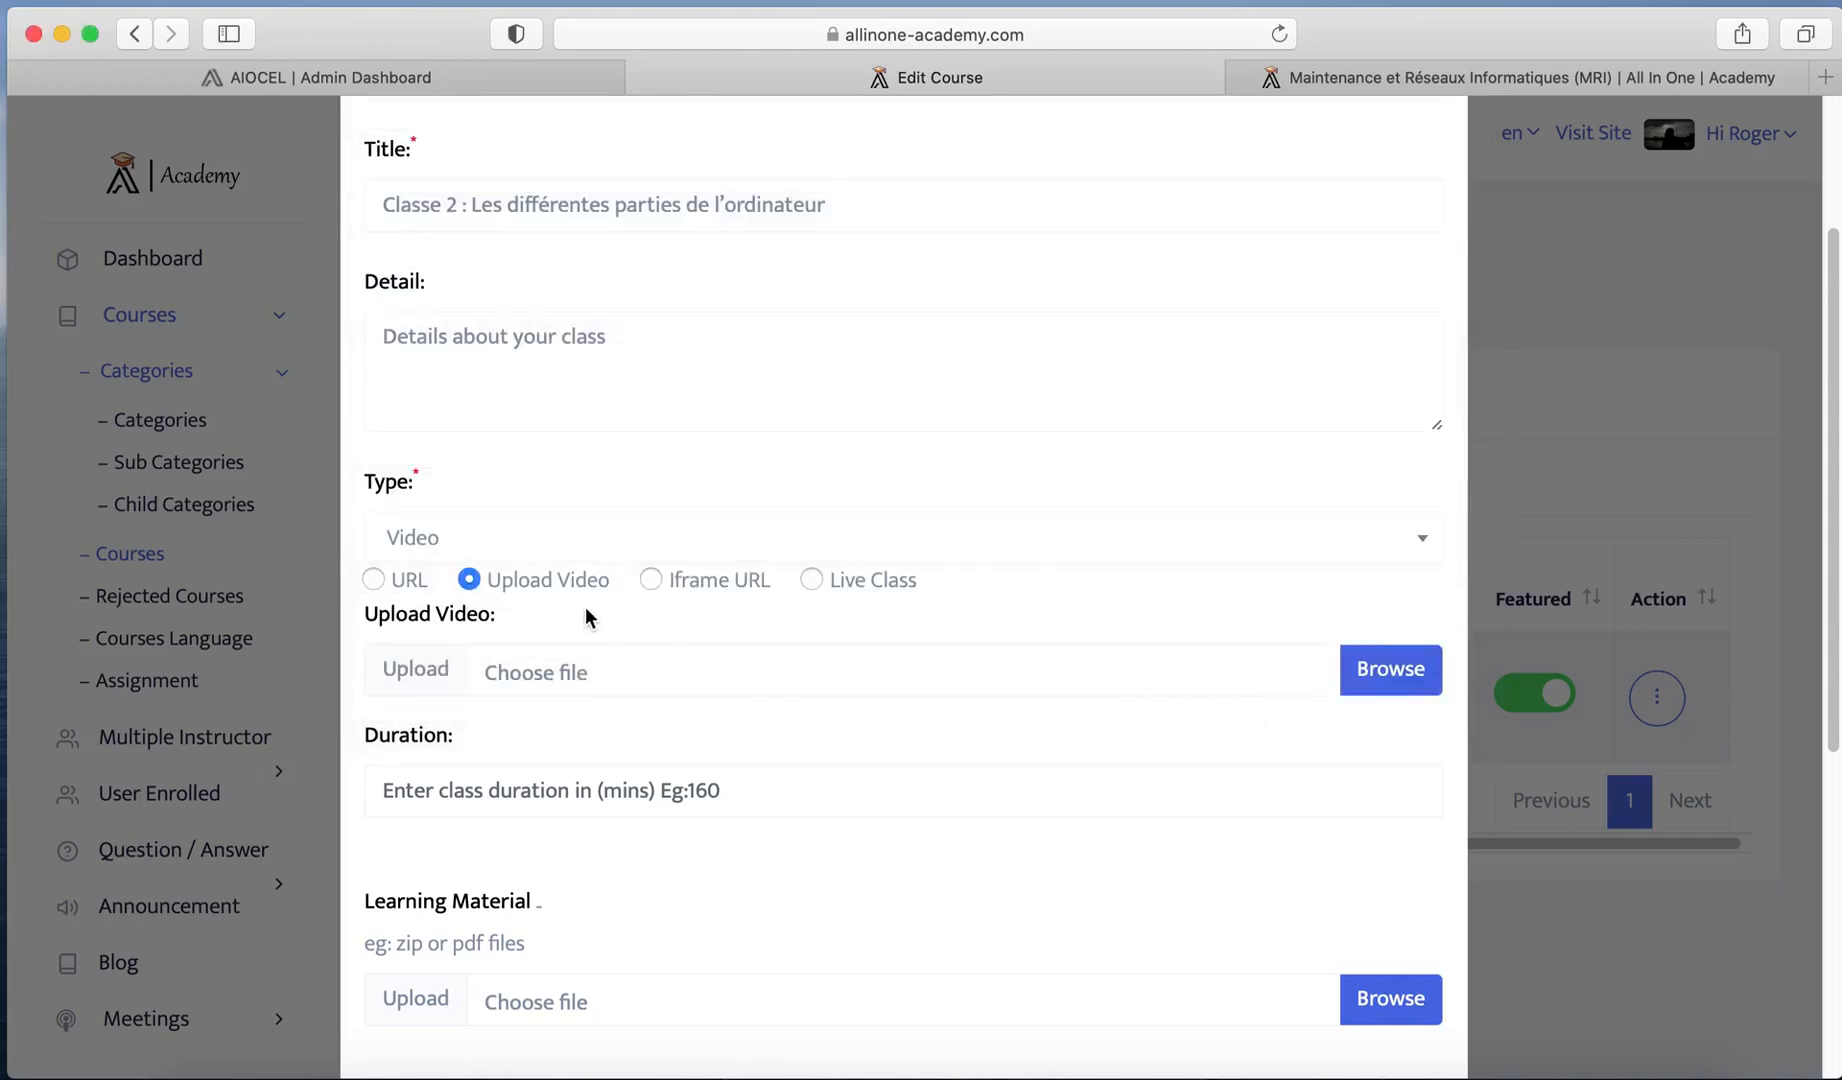
Step: Try the URL and Live Class sources to examine the URL, date and time, and duration fields they offer
left_click(373, 580)
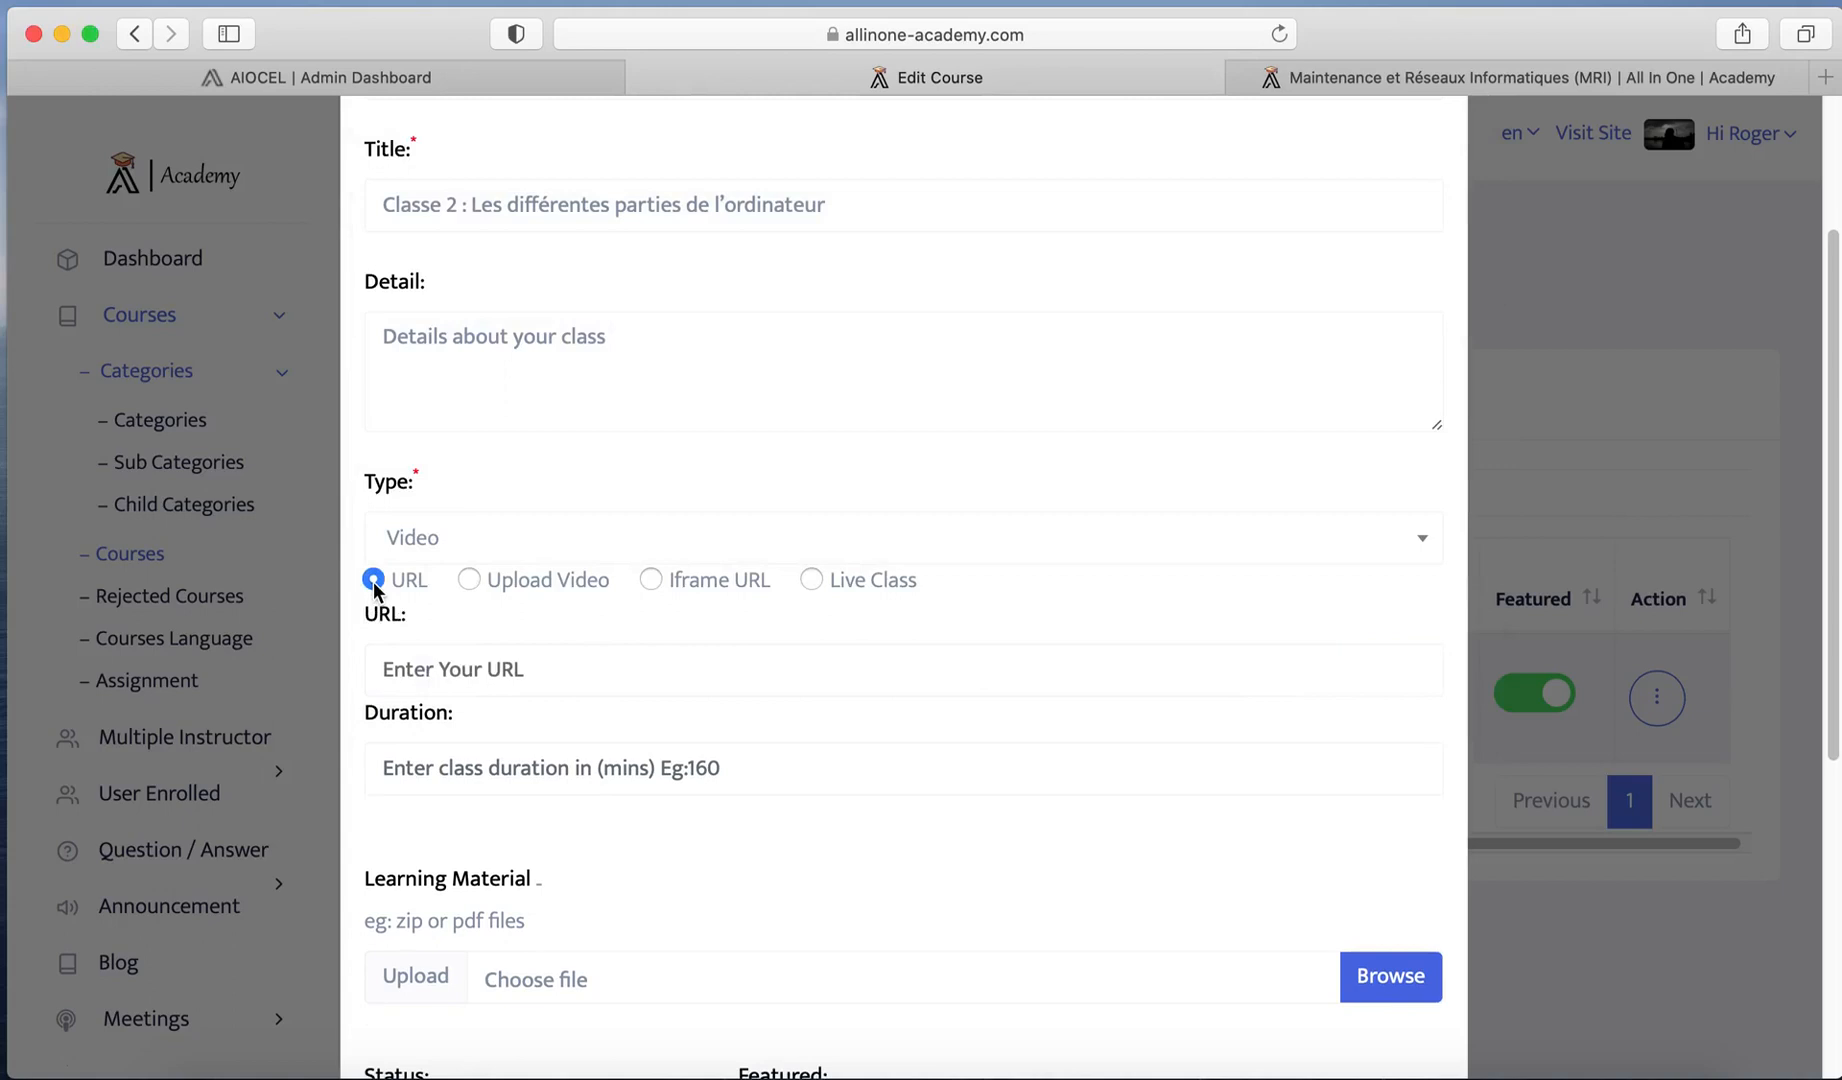
left_click(812, 580)
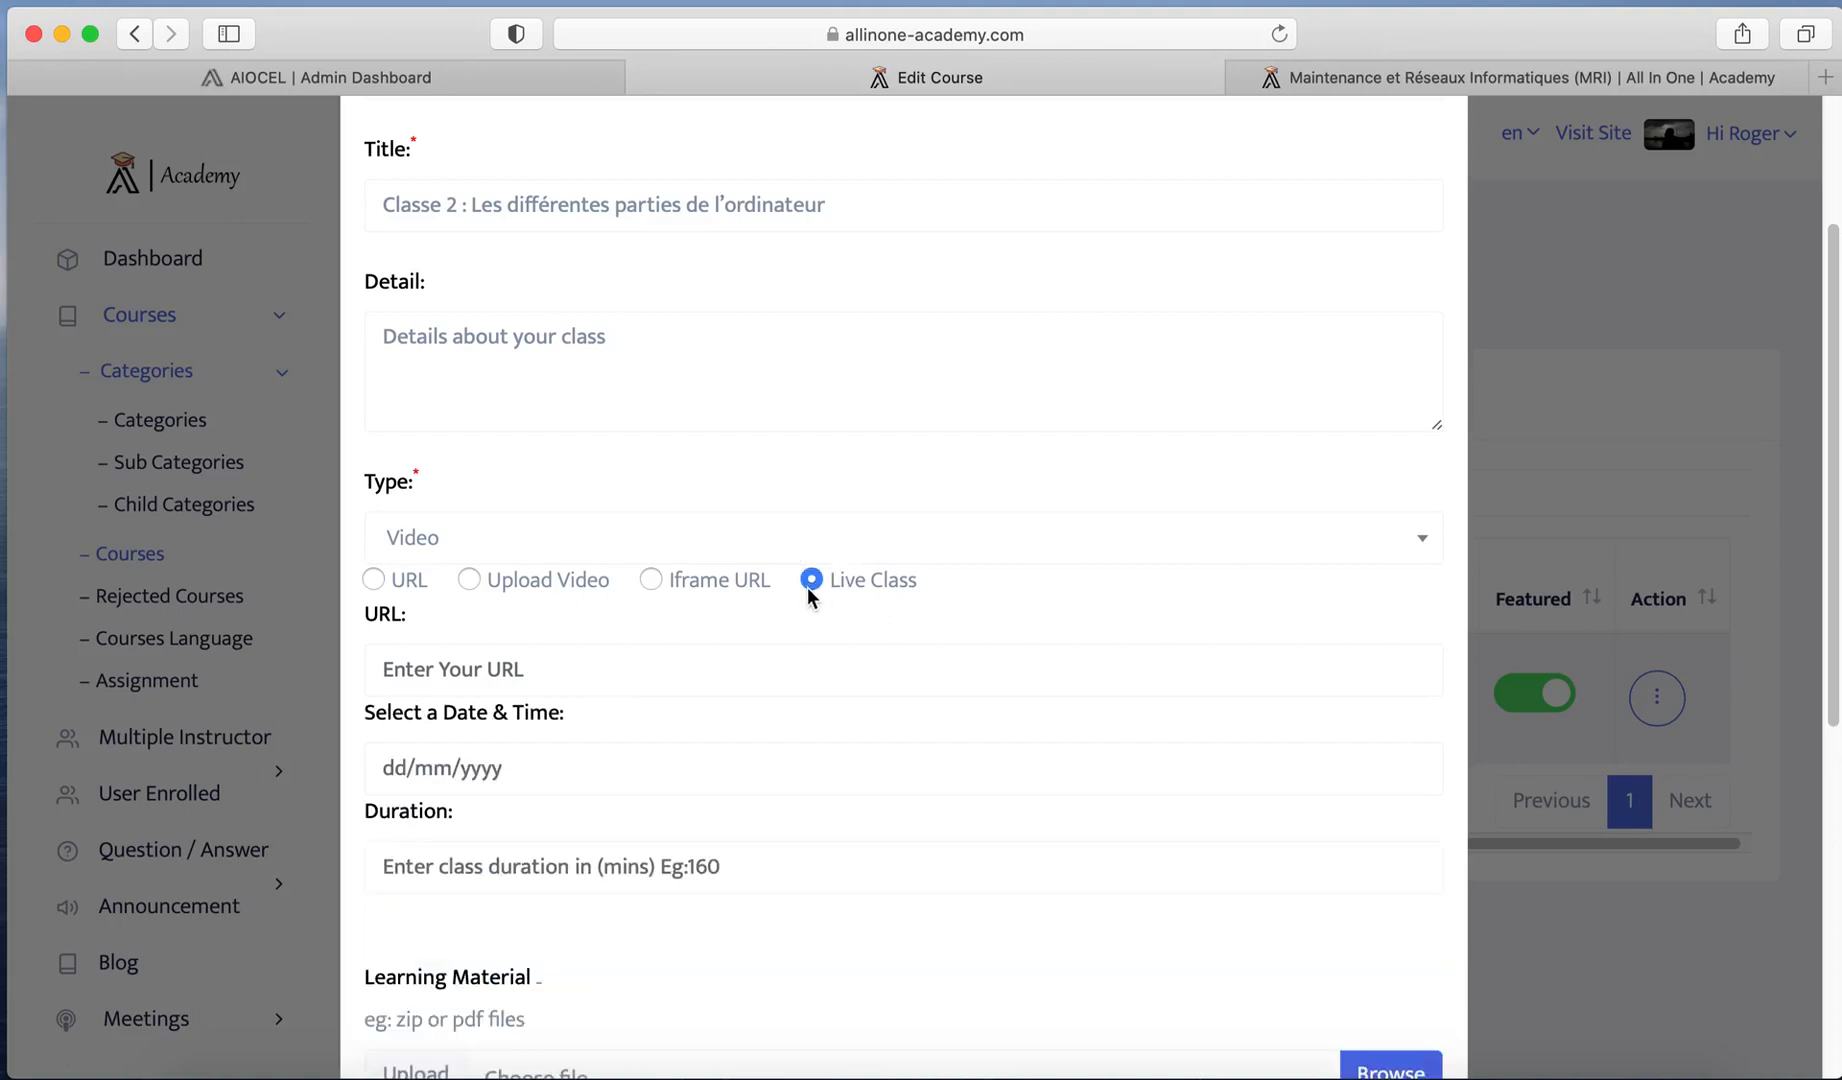
left_click(466, 664)
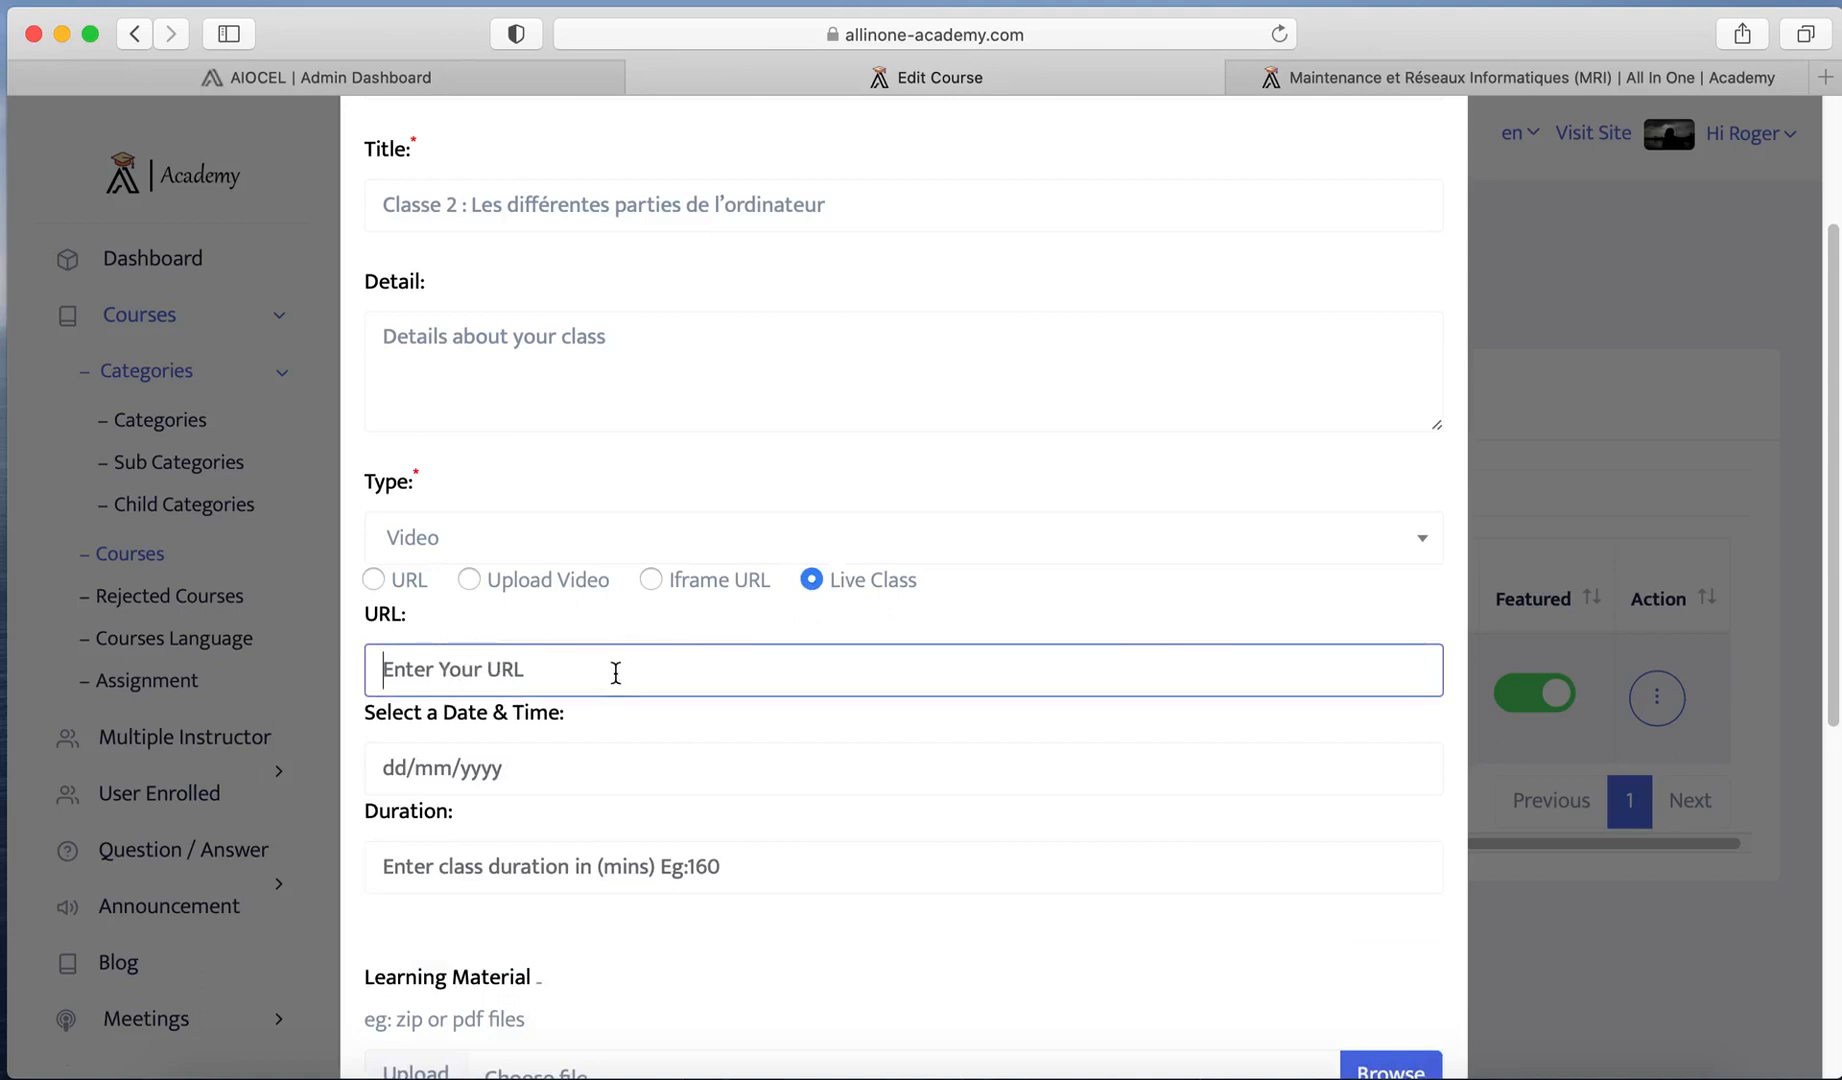
left_click(535, 770)
scroll(540, 773, "down", 1)
scroll(540, 773, "down", 3)
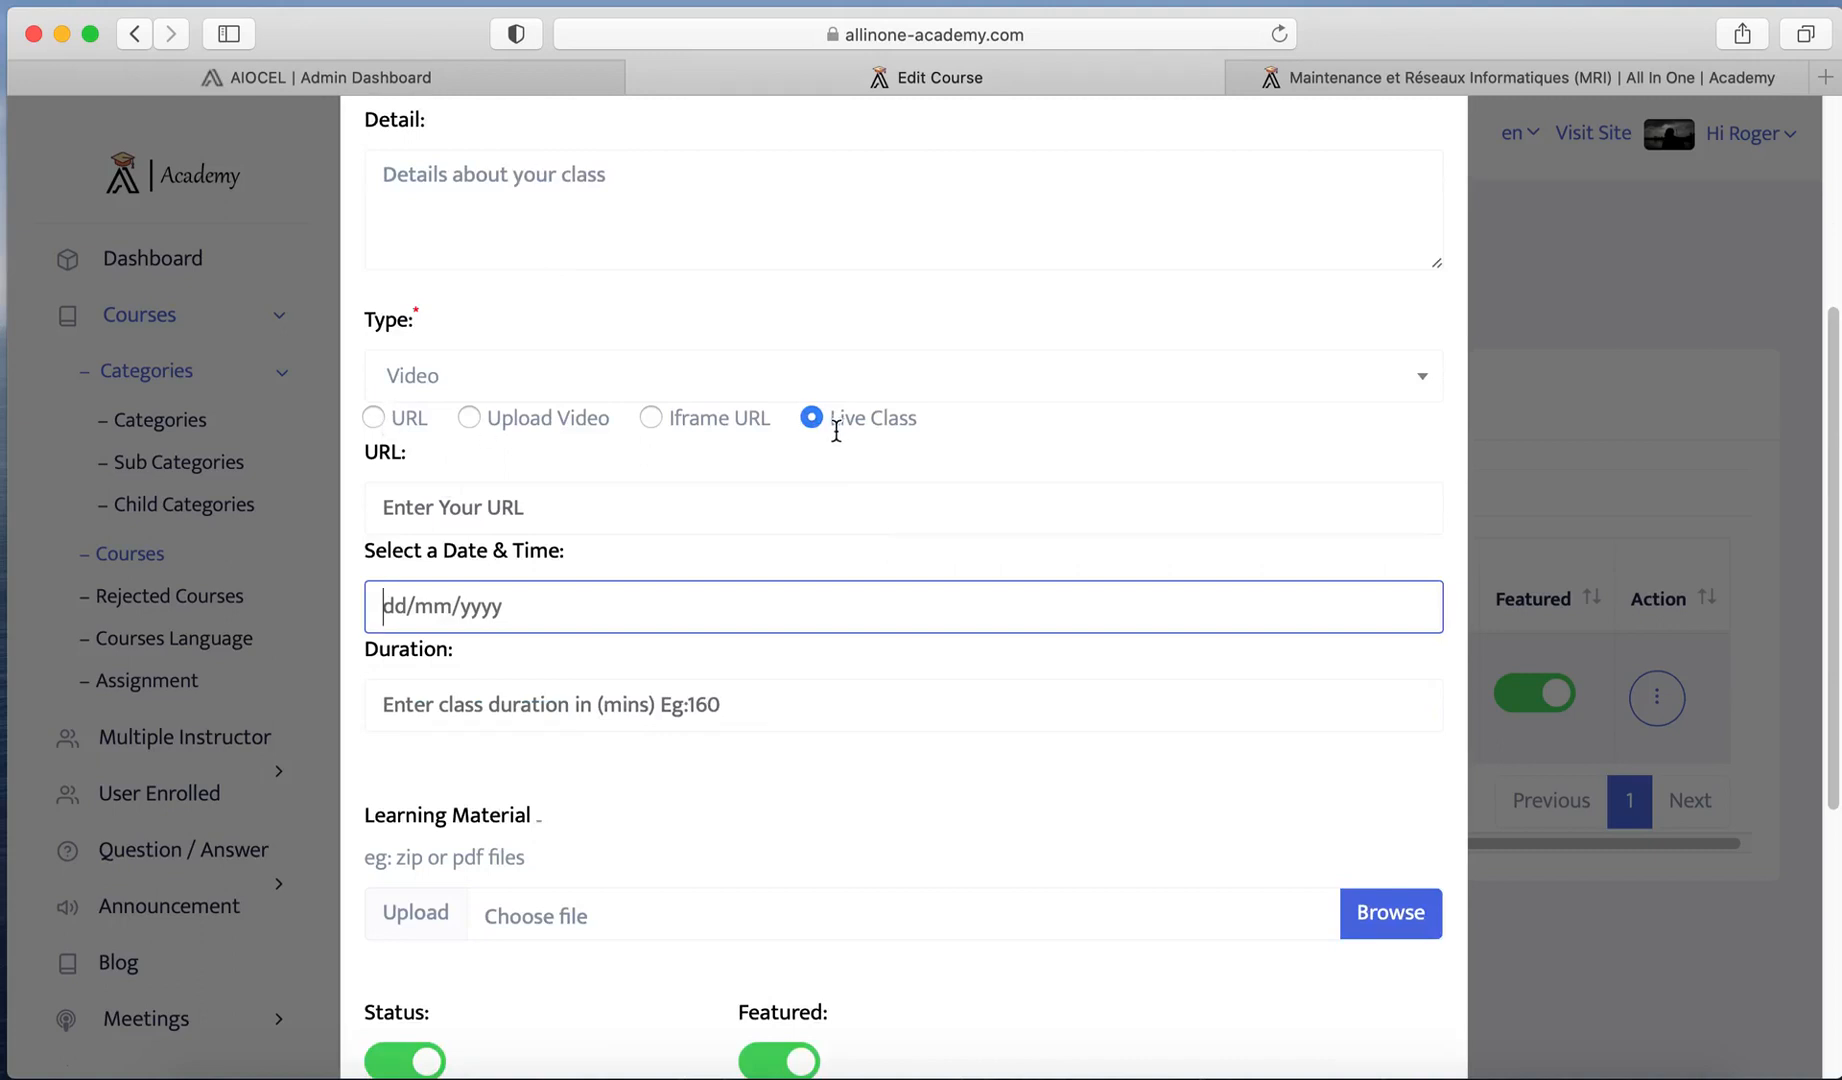
Step: Choose URL as the video source and check the class title against the video that is needed
left_click(374, 418)
left_click(473, 521)
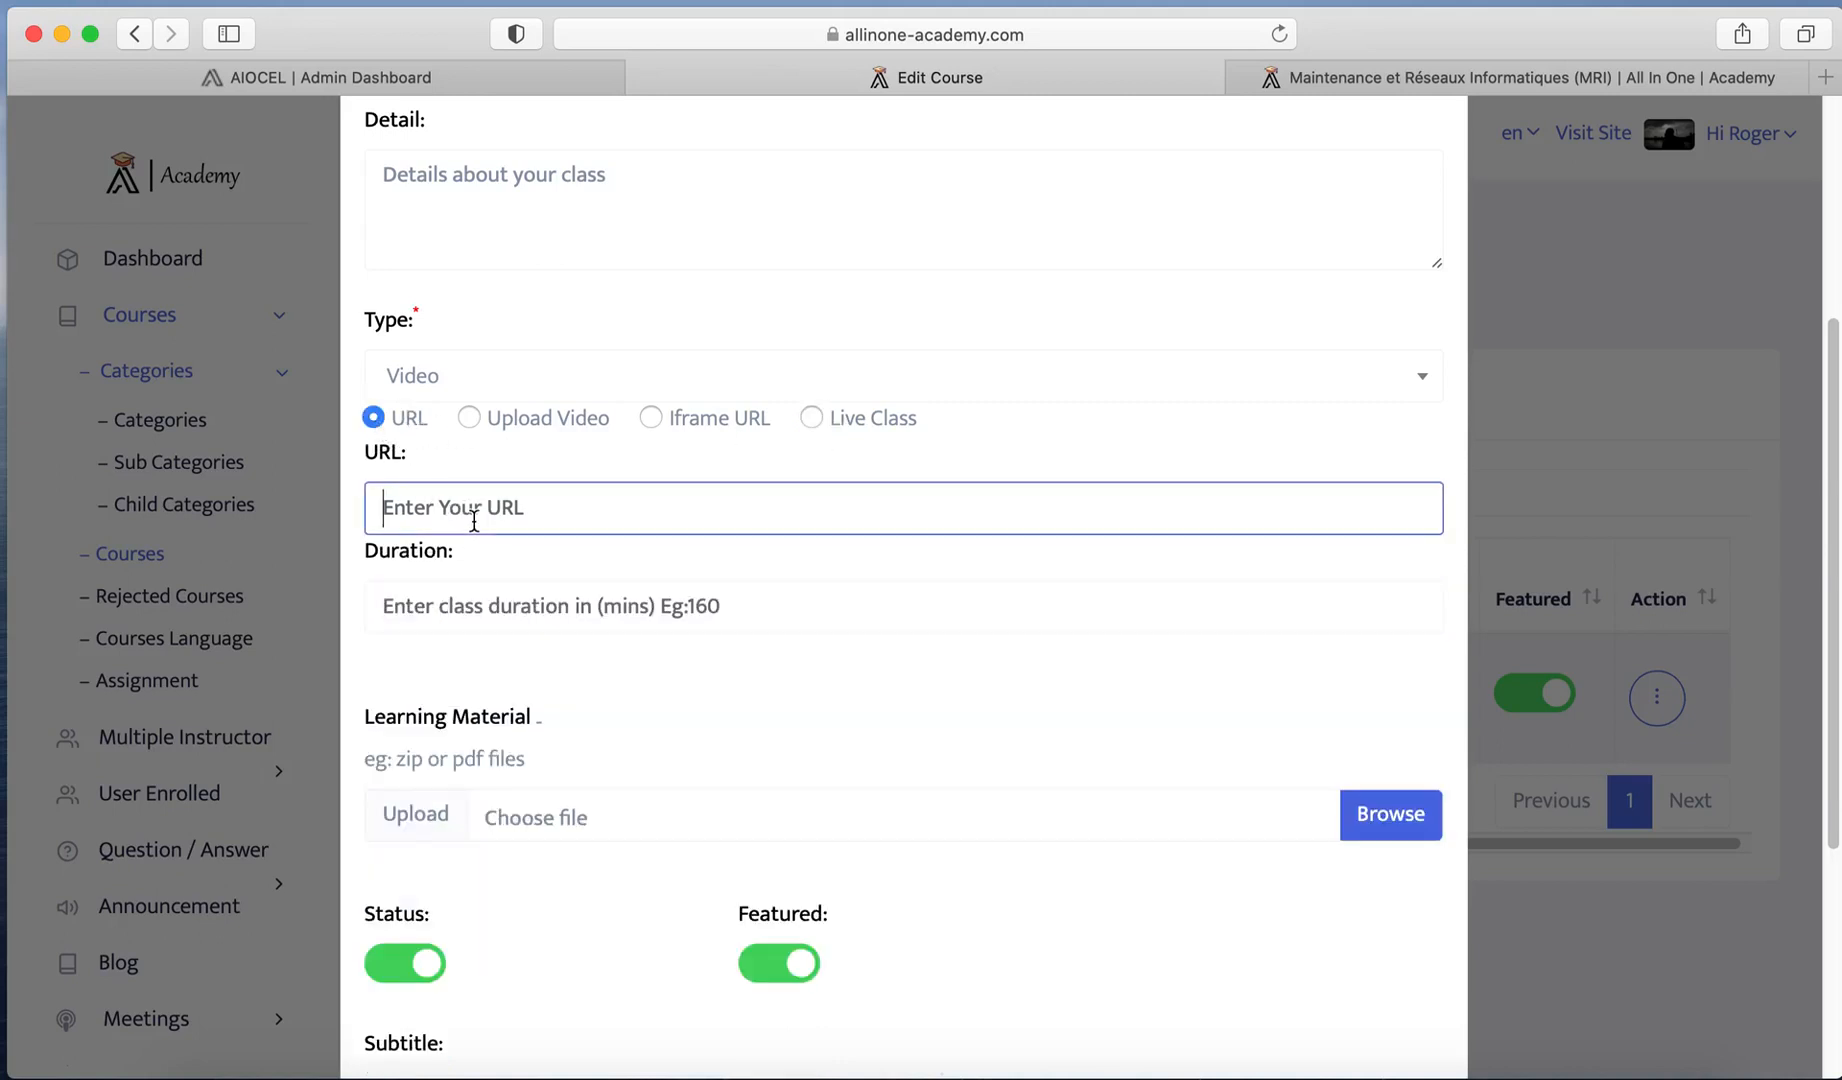
scroll(612, 528, "up", 5)
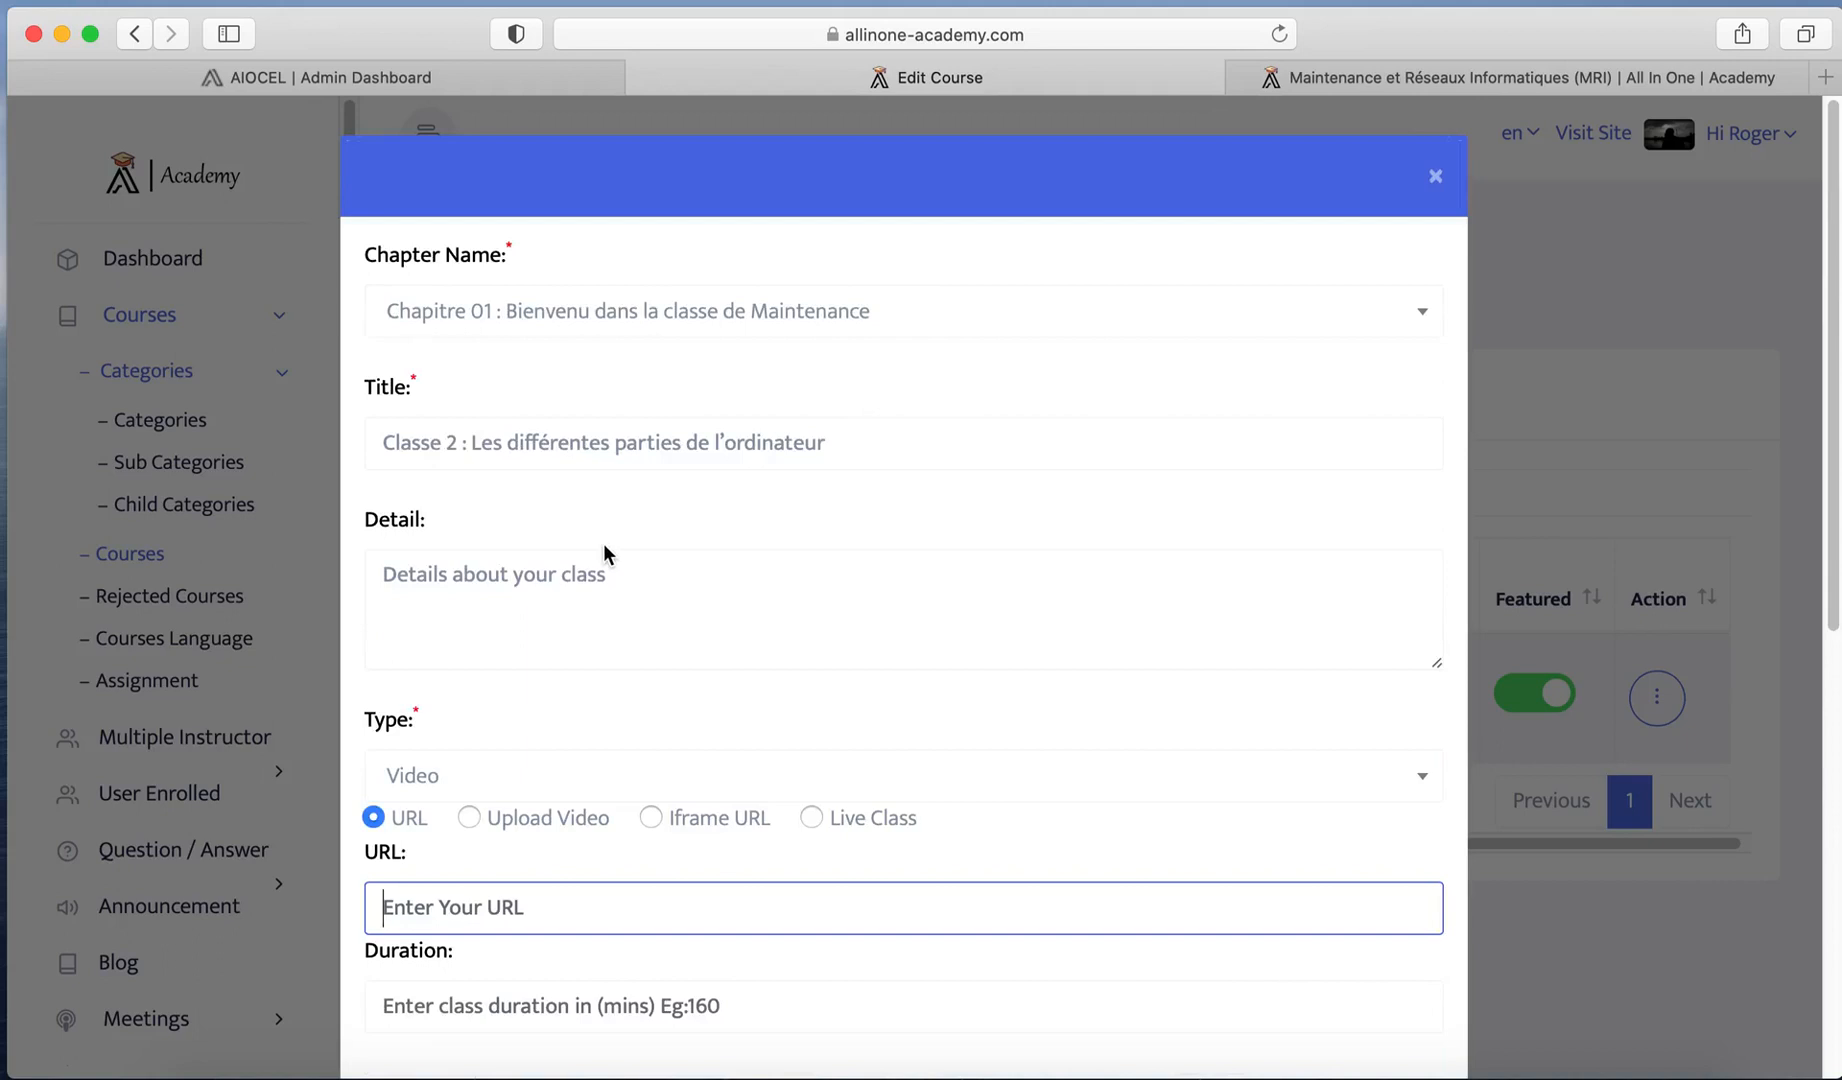
left_click_drag(522, 442, 766, 453)
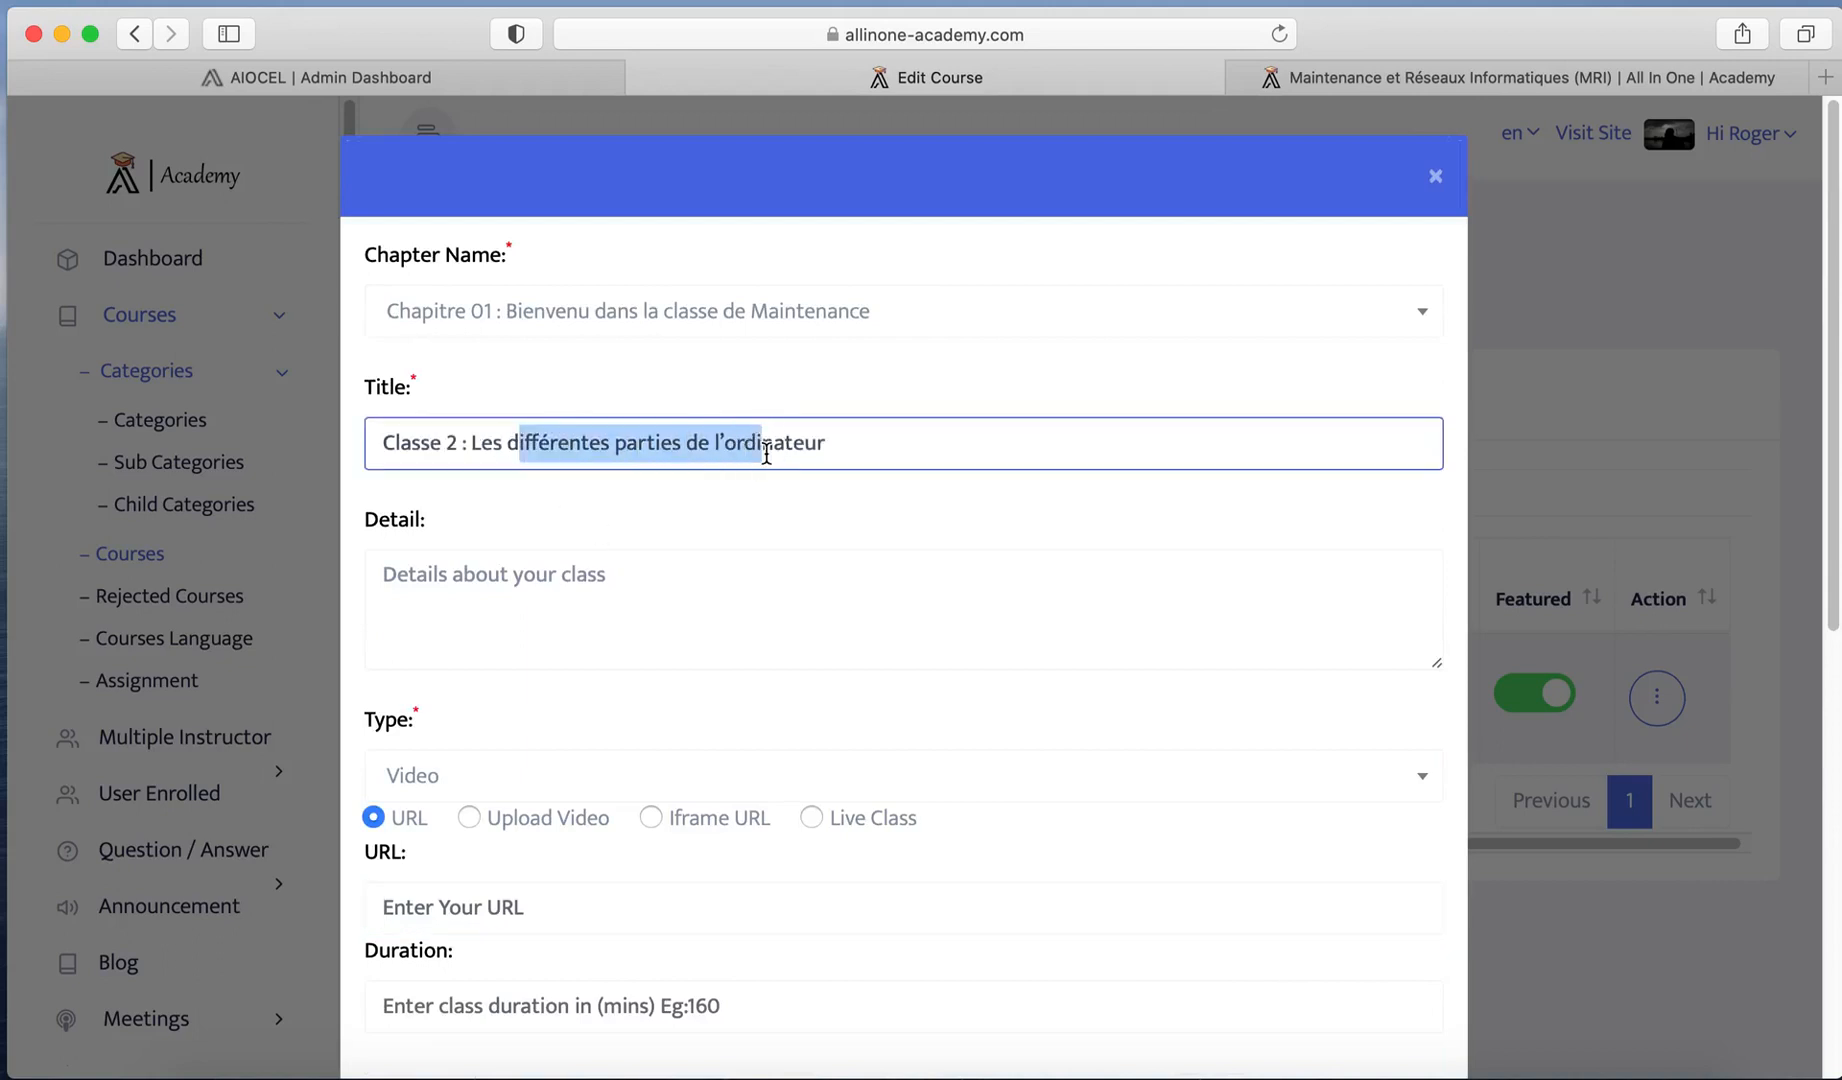
scroll(654, 641, "down", 5)
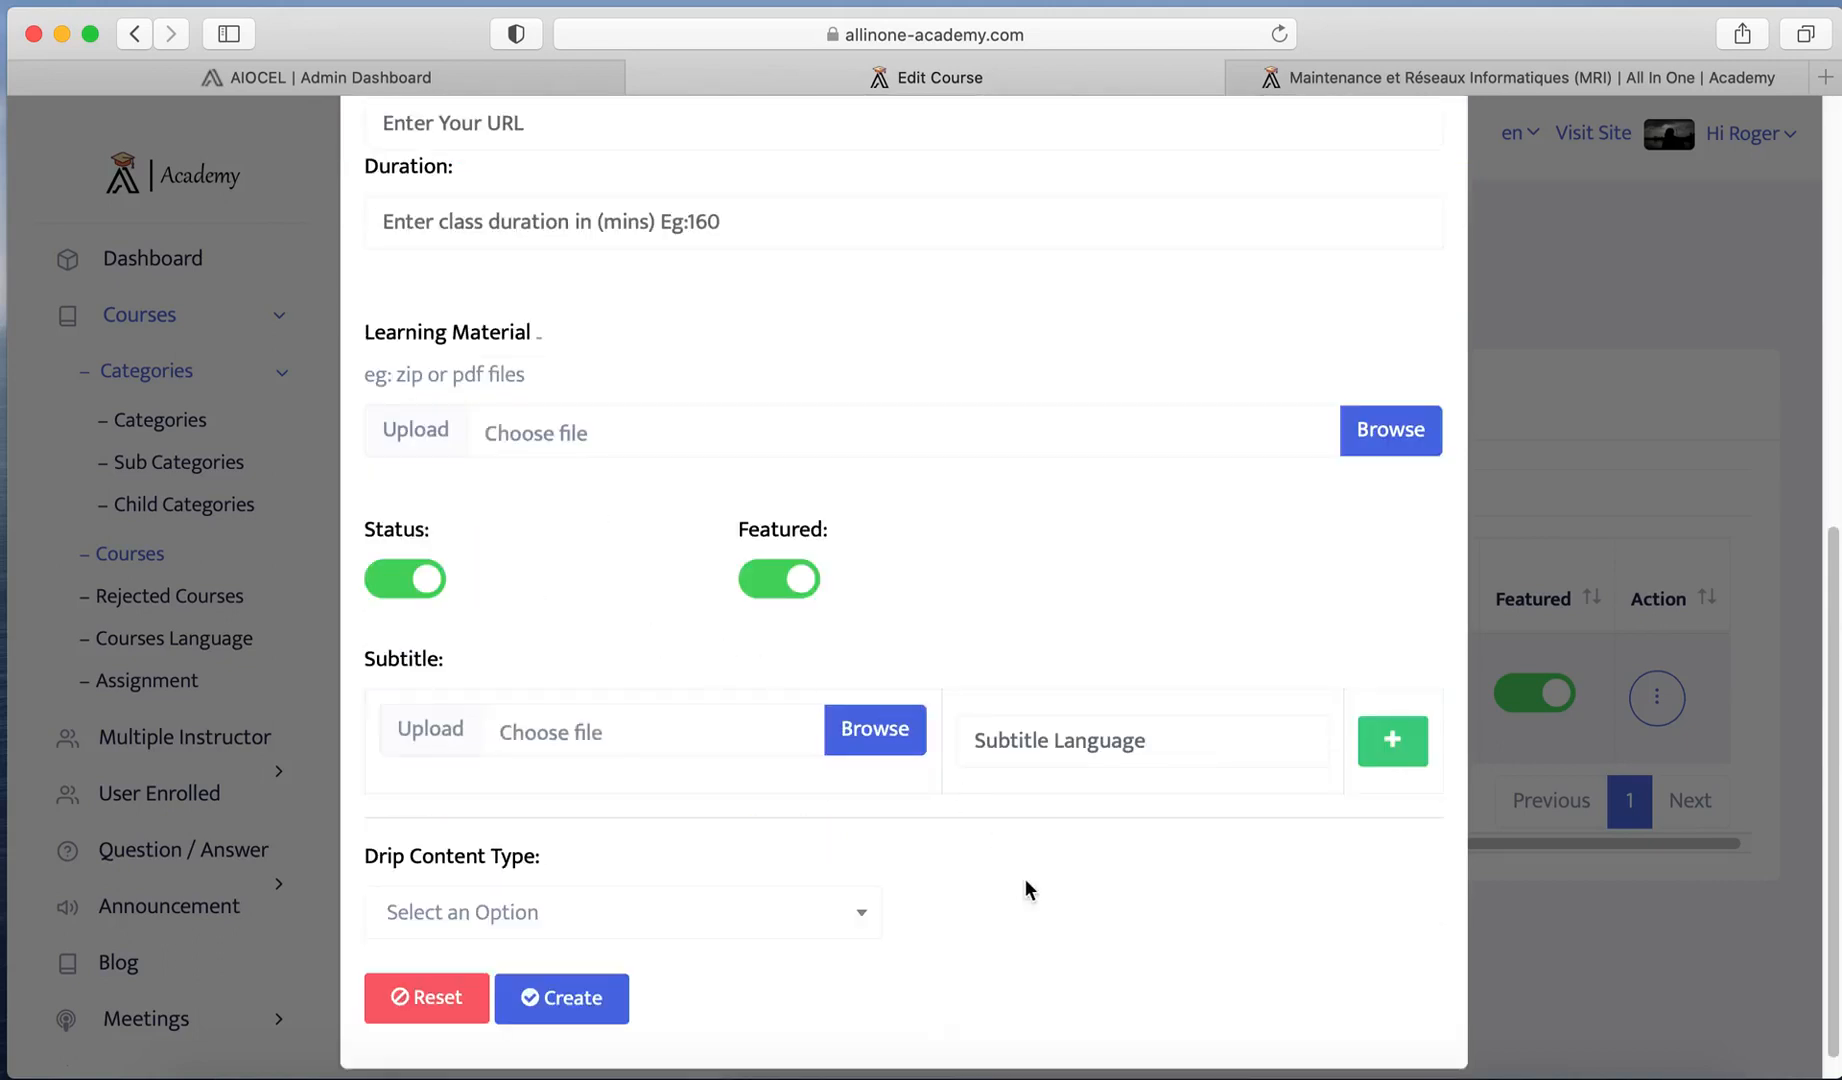
Step: Switch to Chrome, copy the address of the YouTube video "Quels sont les composants d'un ordinateur", and return to Safari
left_click(1137, 1058)
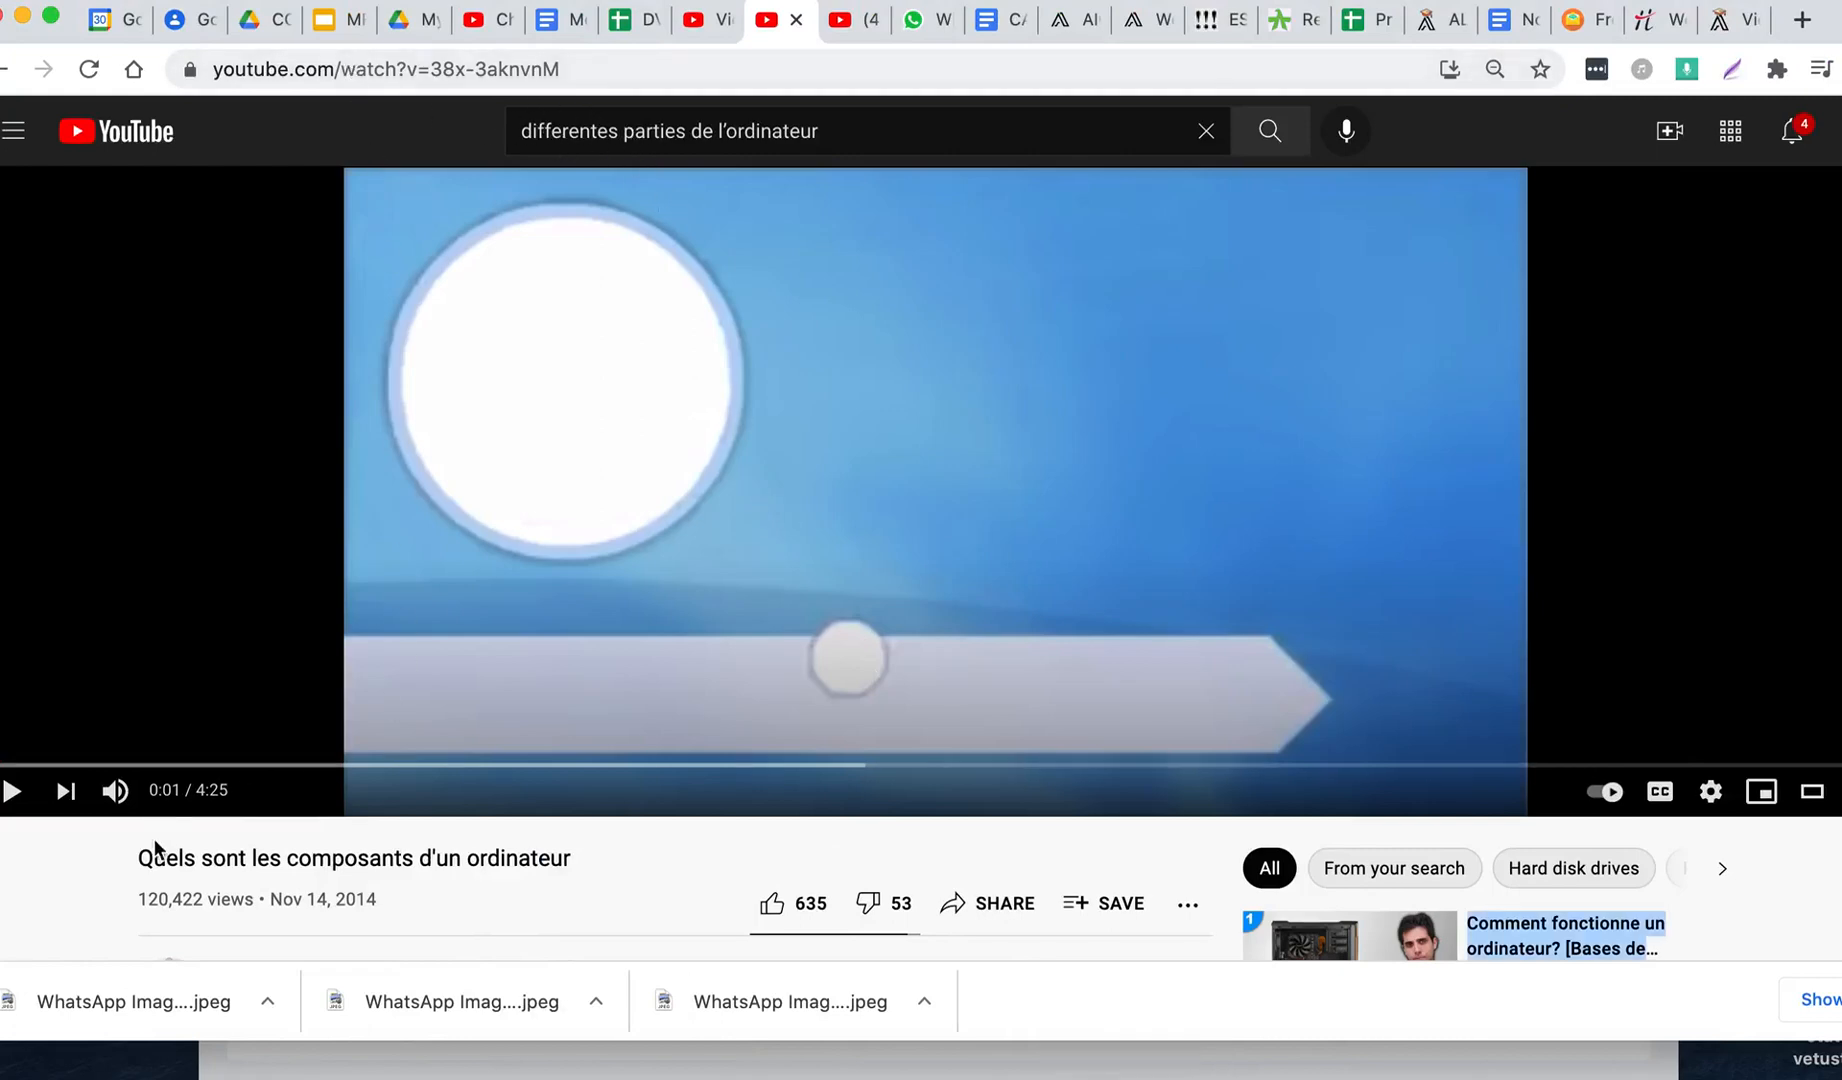
triple_click(247, 855)
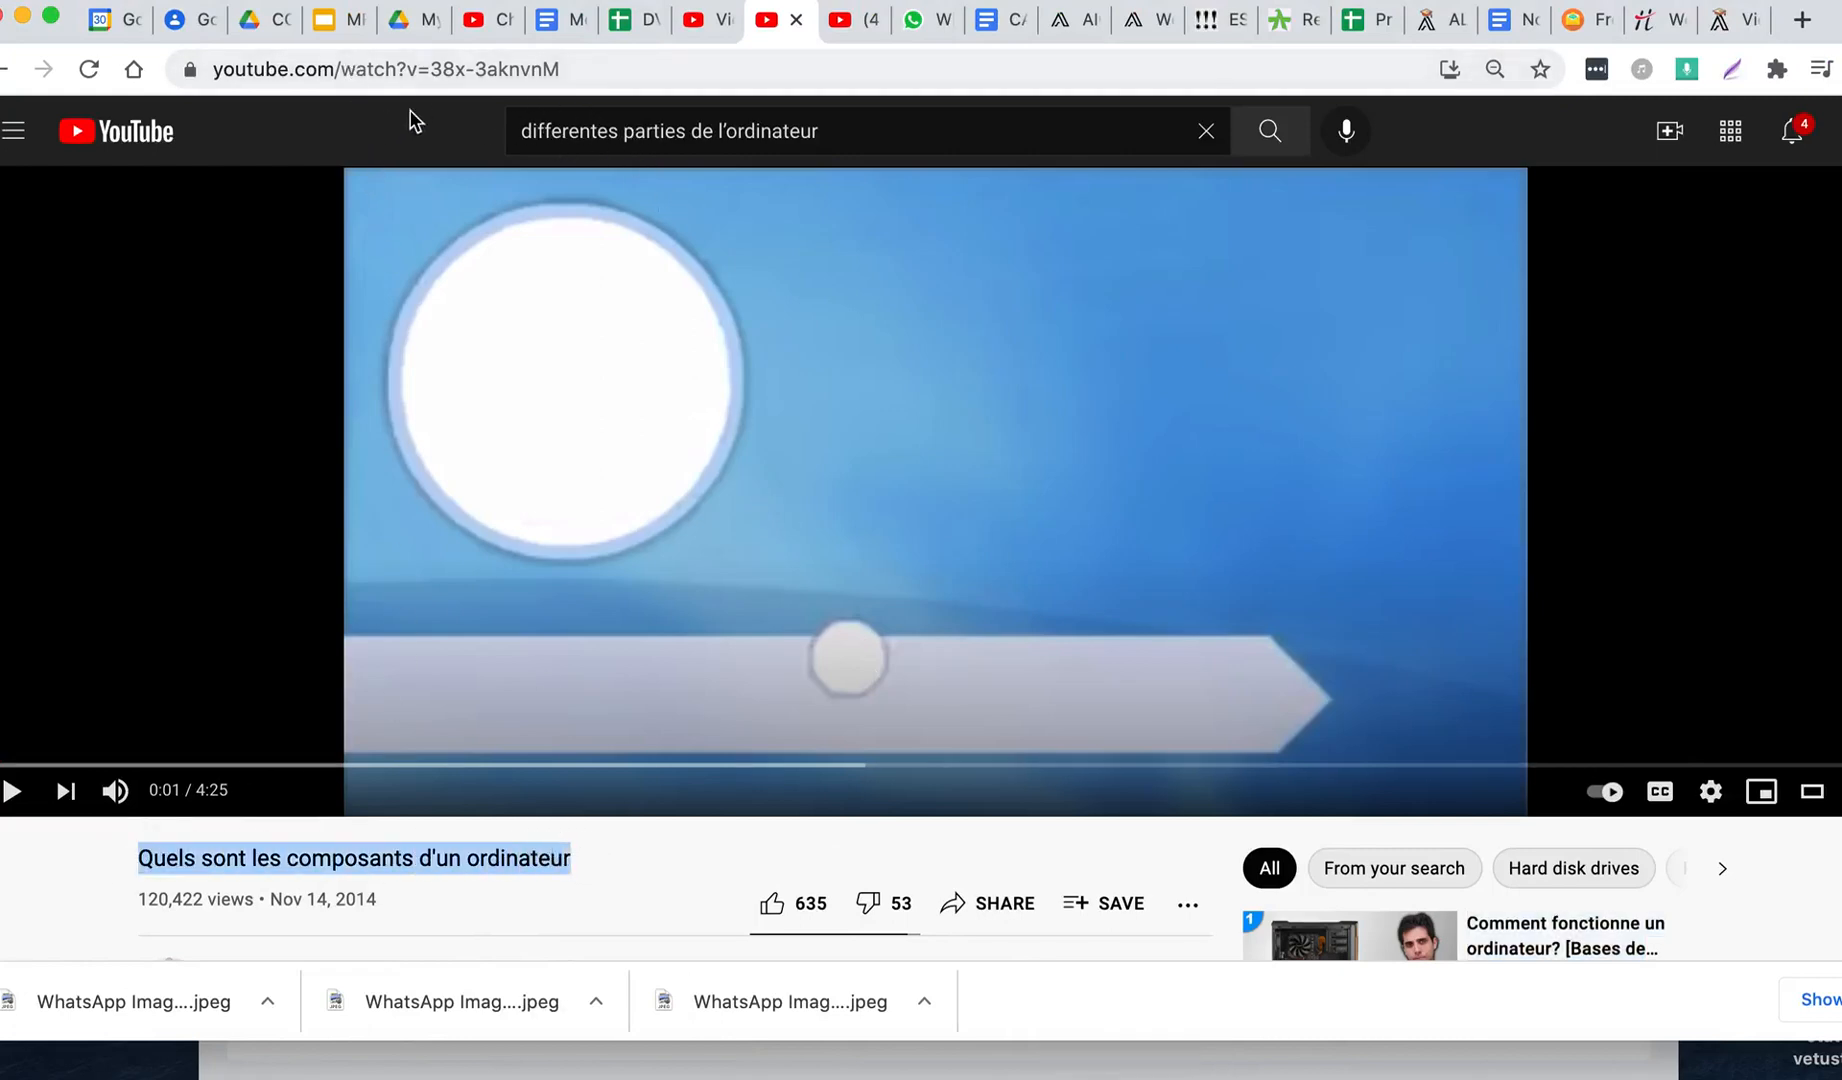
left_click(598, 62)
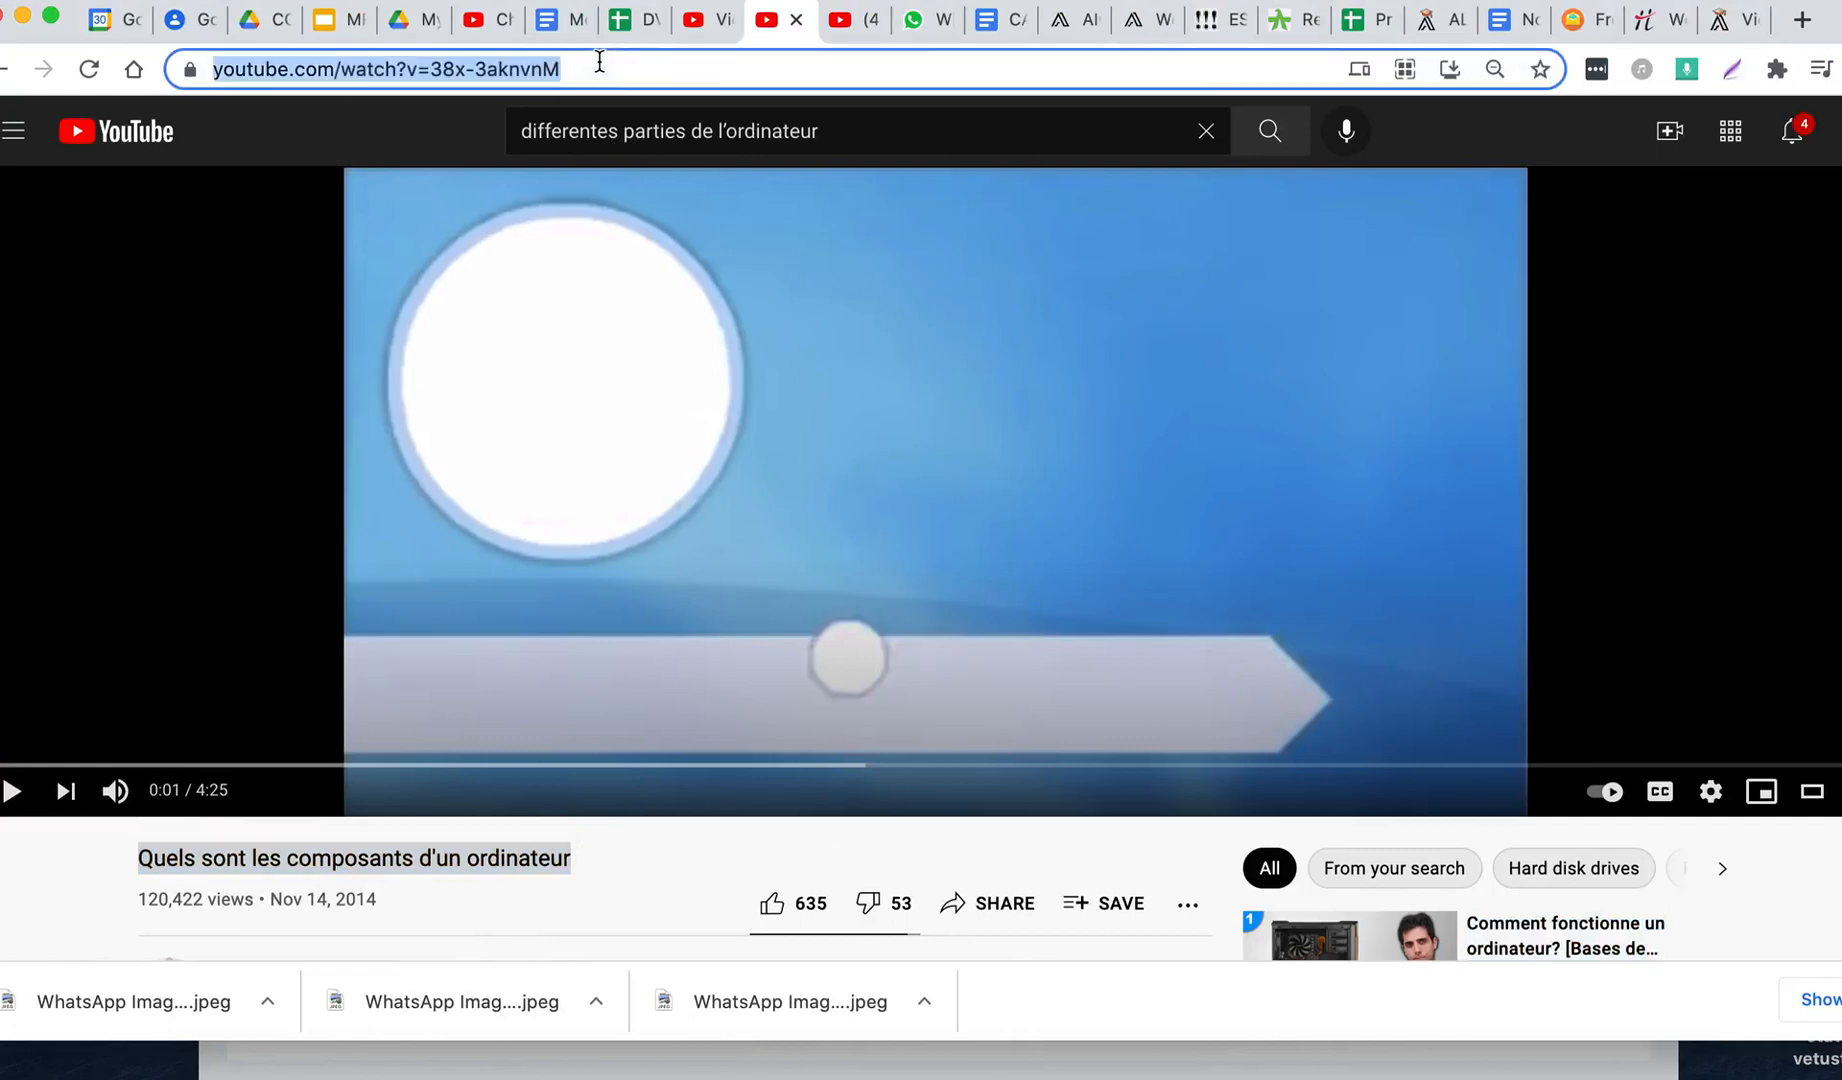
right_click(407, 60)
left_click(468, 278)
left_click(411, 1052)
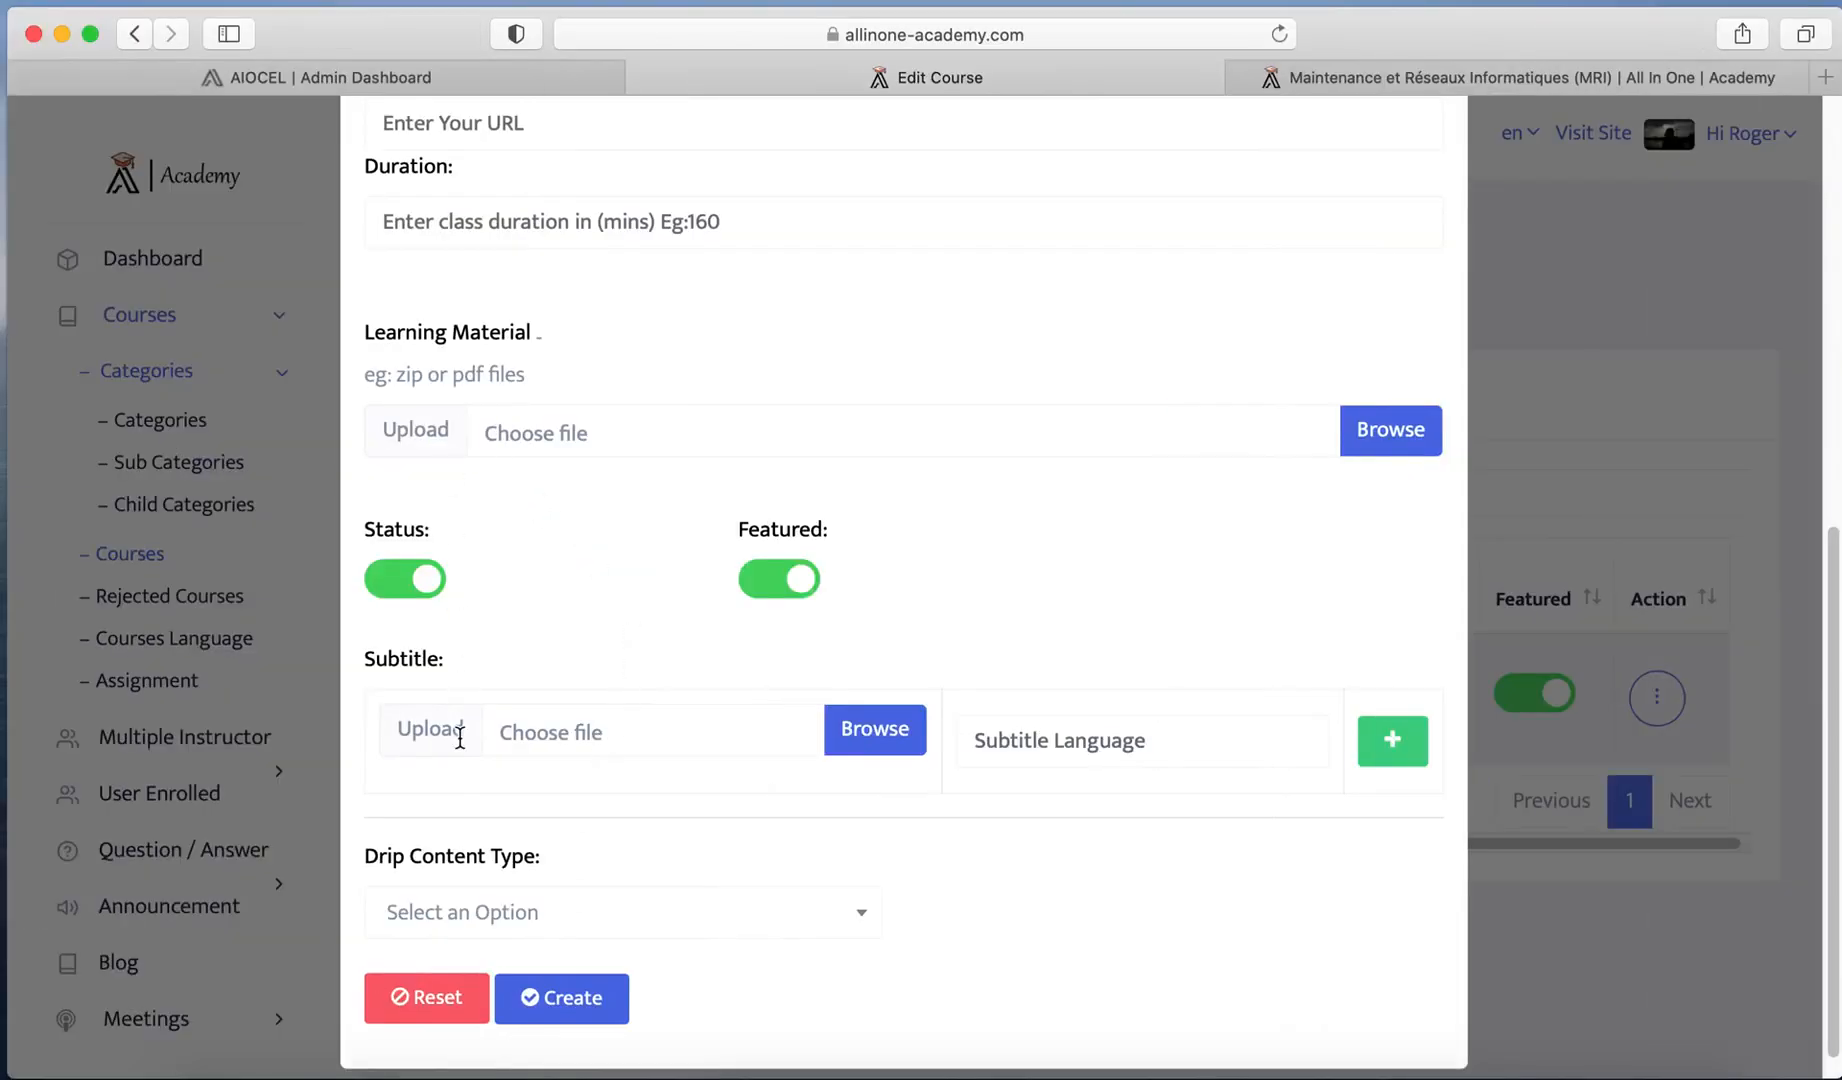
scroll(449, 630, "up", 5)
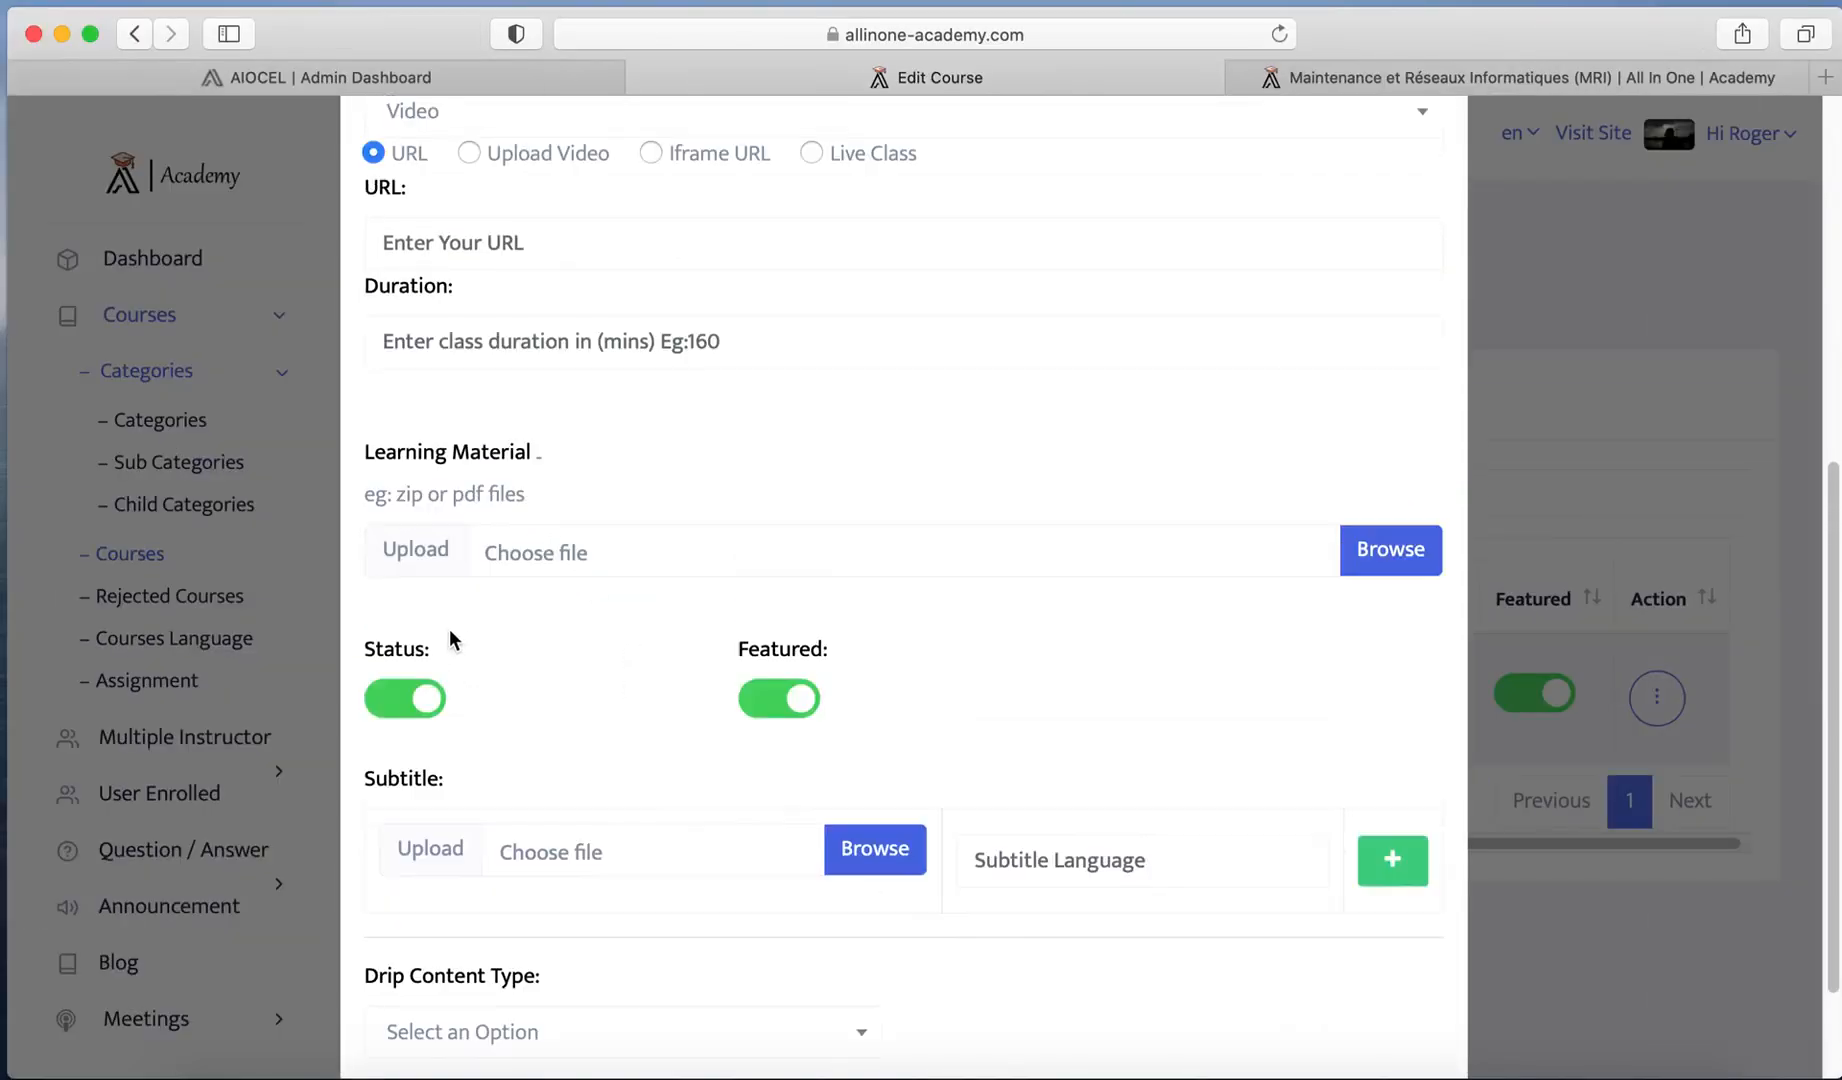
left_click(440, 480)
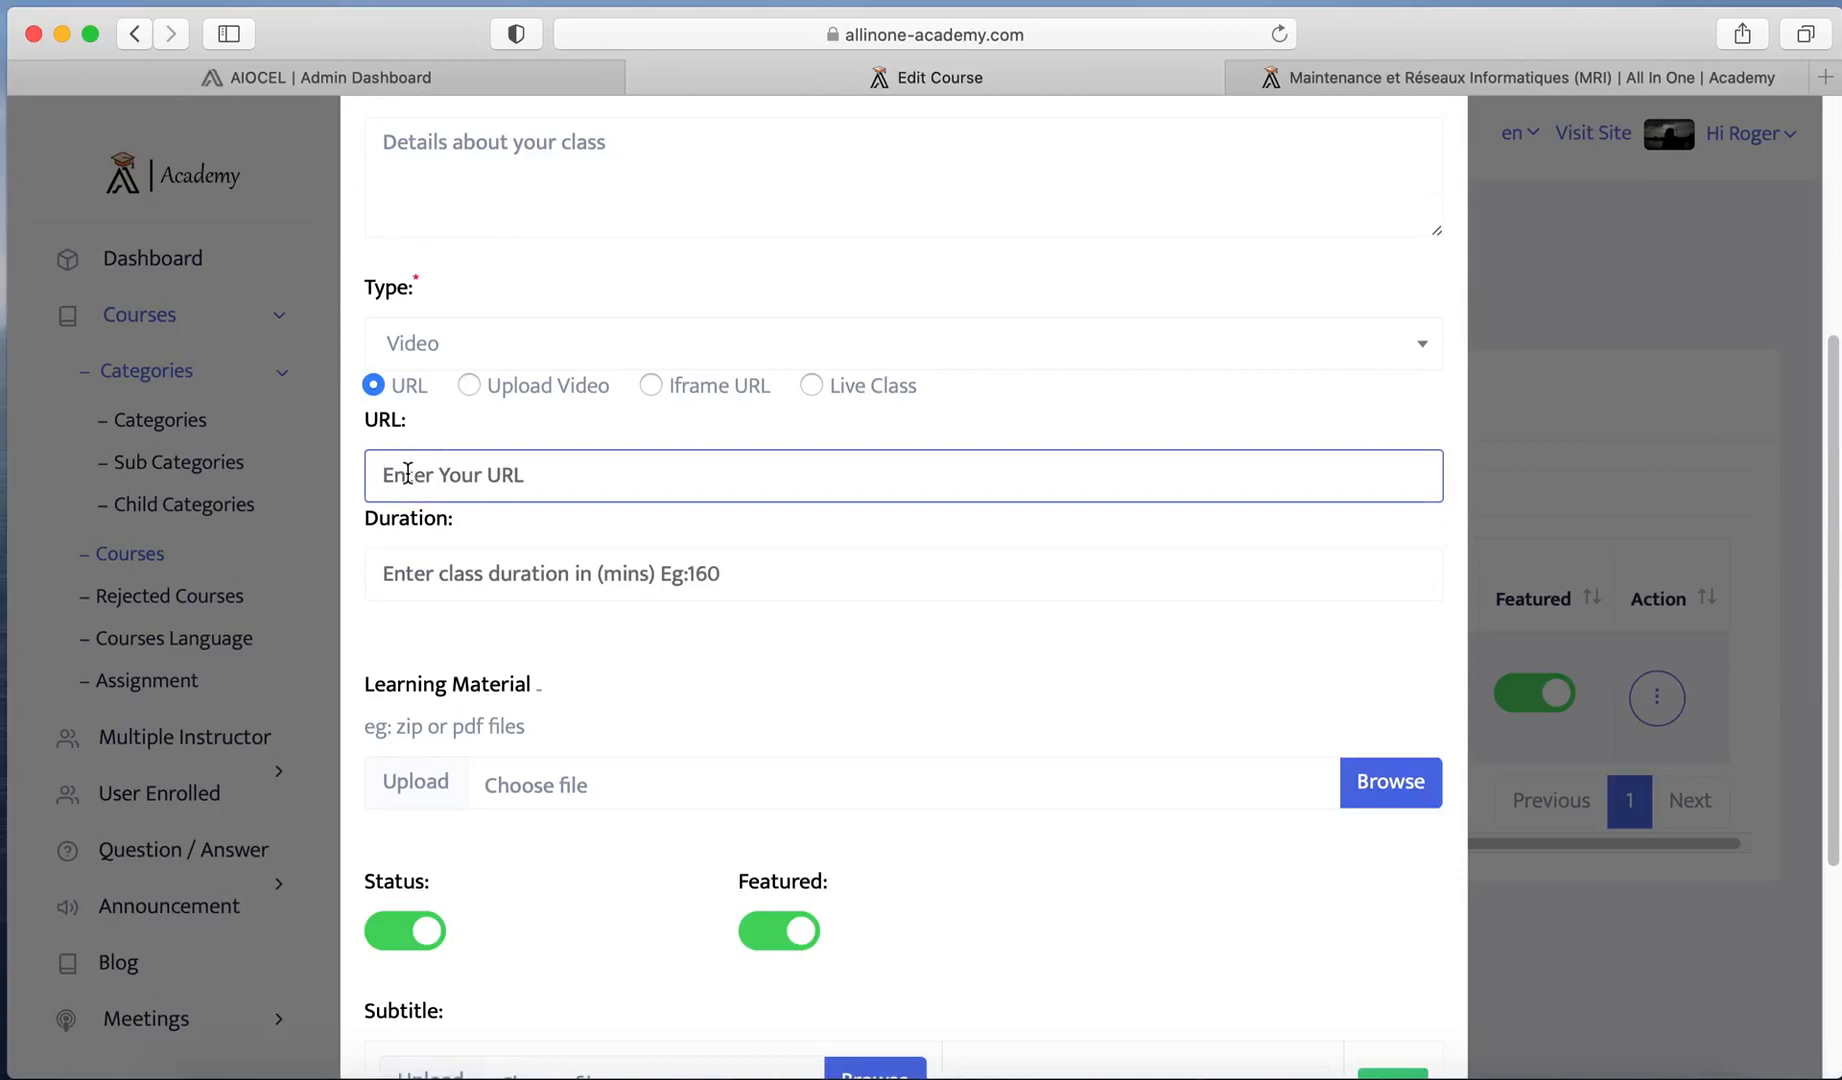
key("super+v")
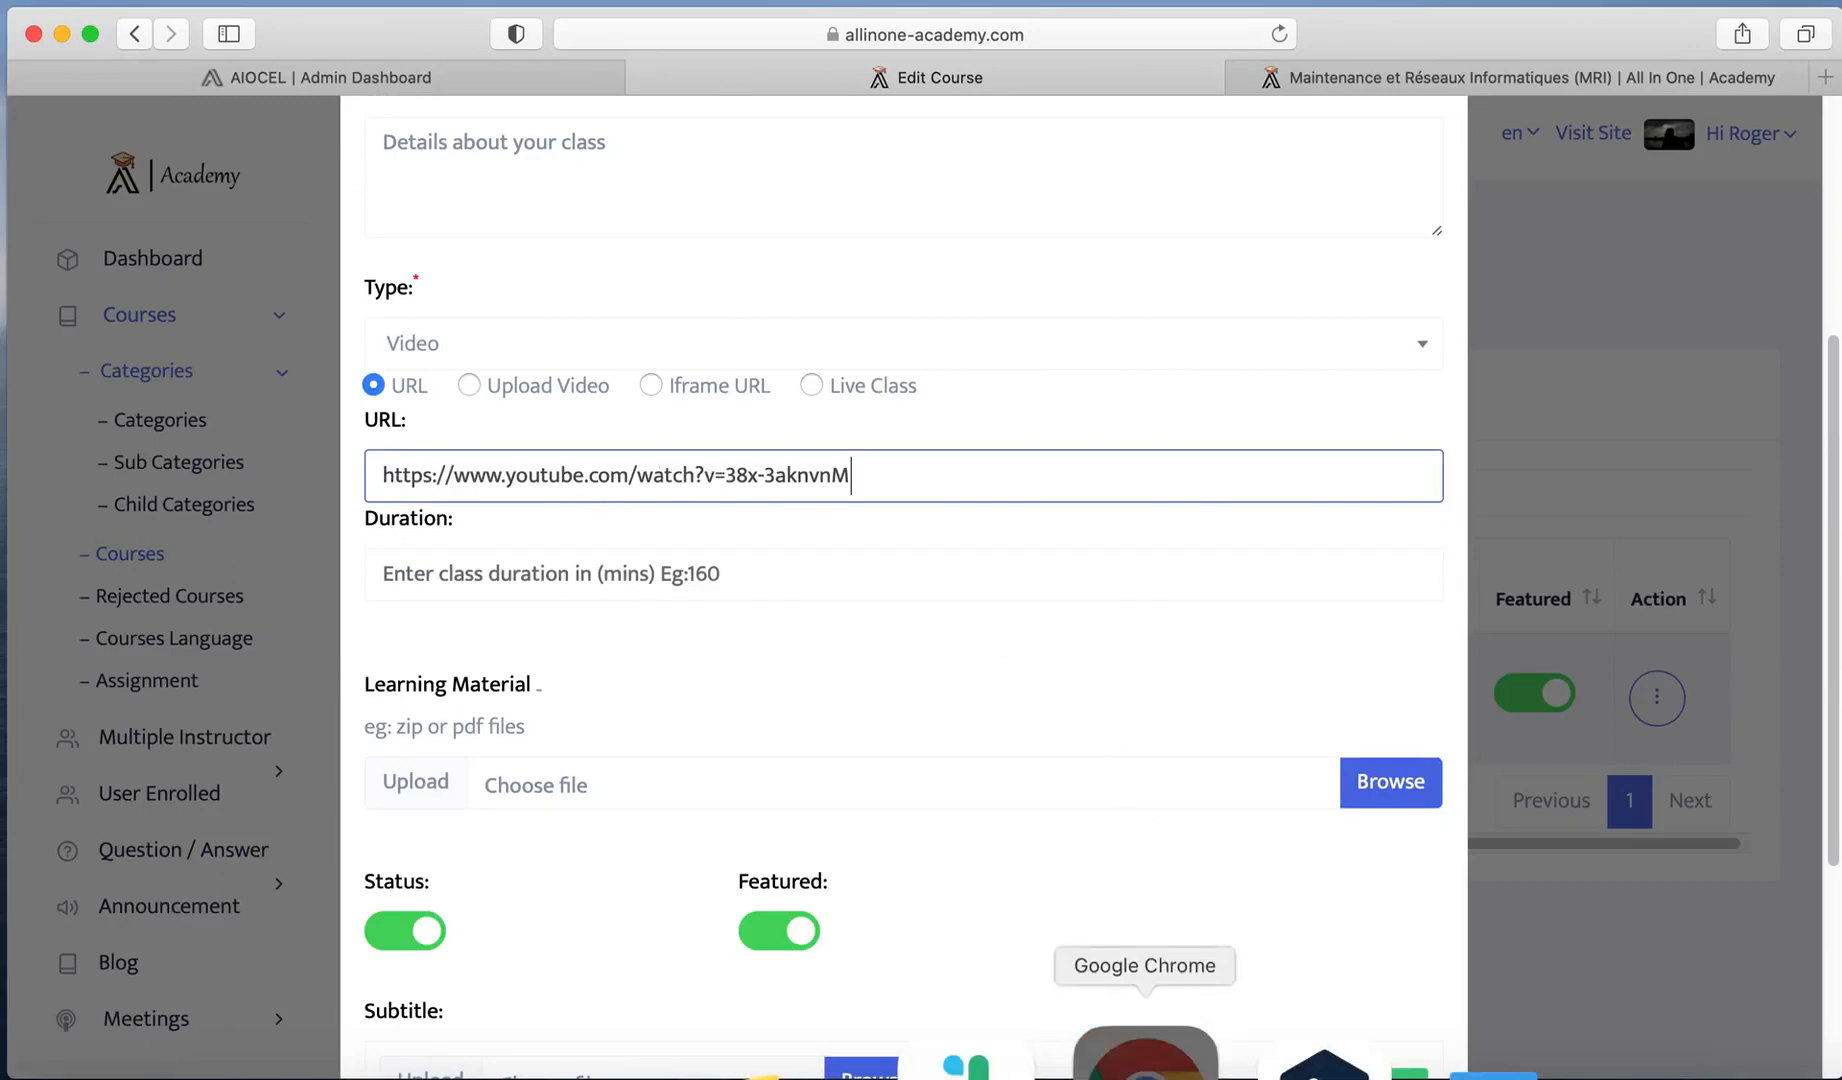
Step: Check the YouTube video's length in Chrome, return to Safari, and set the class duration to 5 minutes
left_click(1155, 1062)
left_click(243, 800)
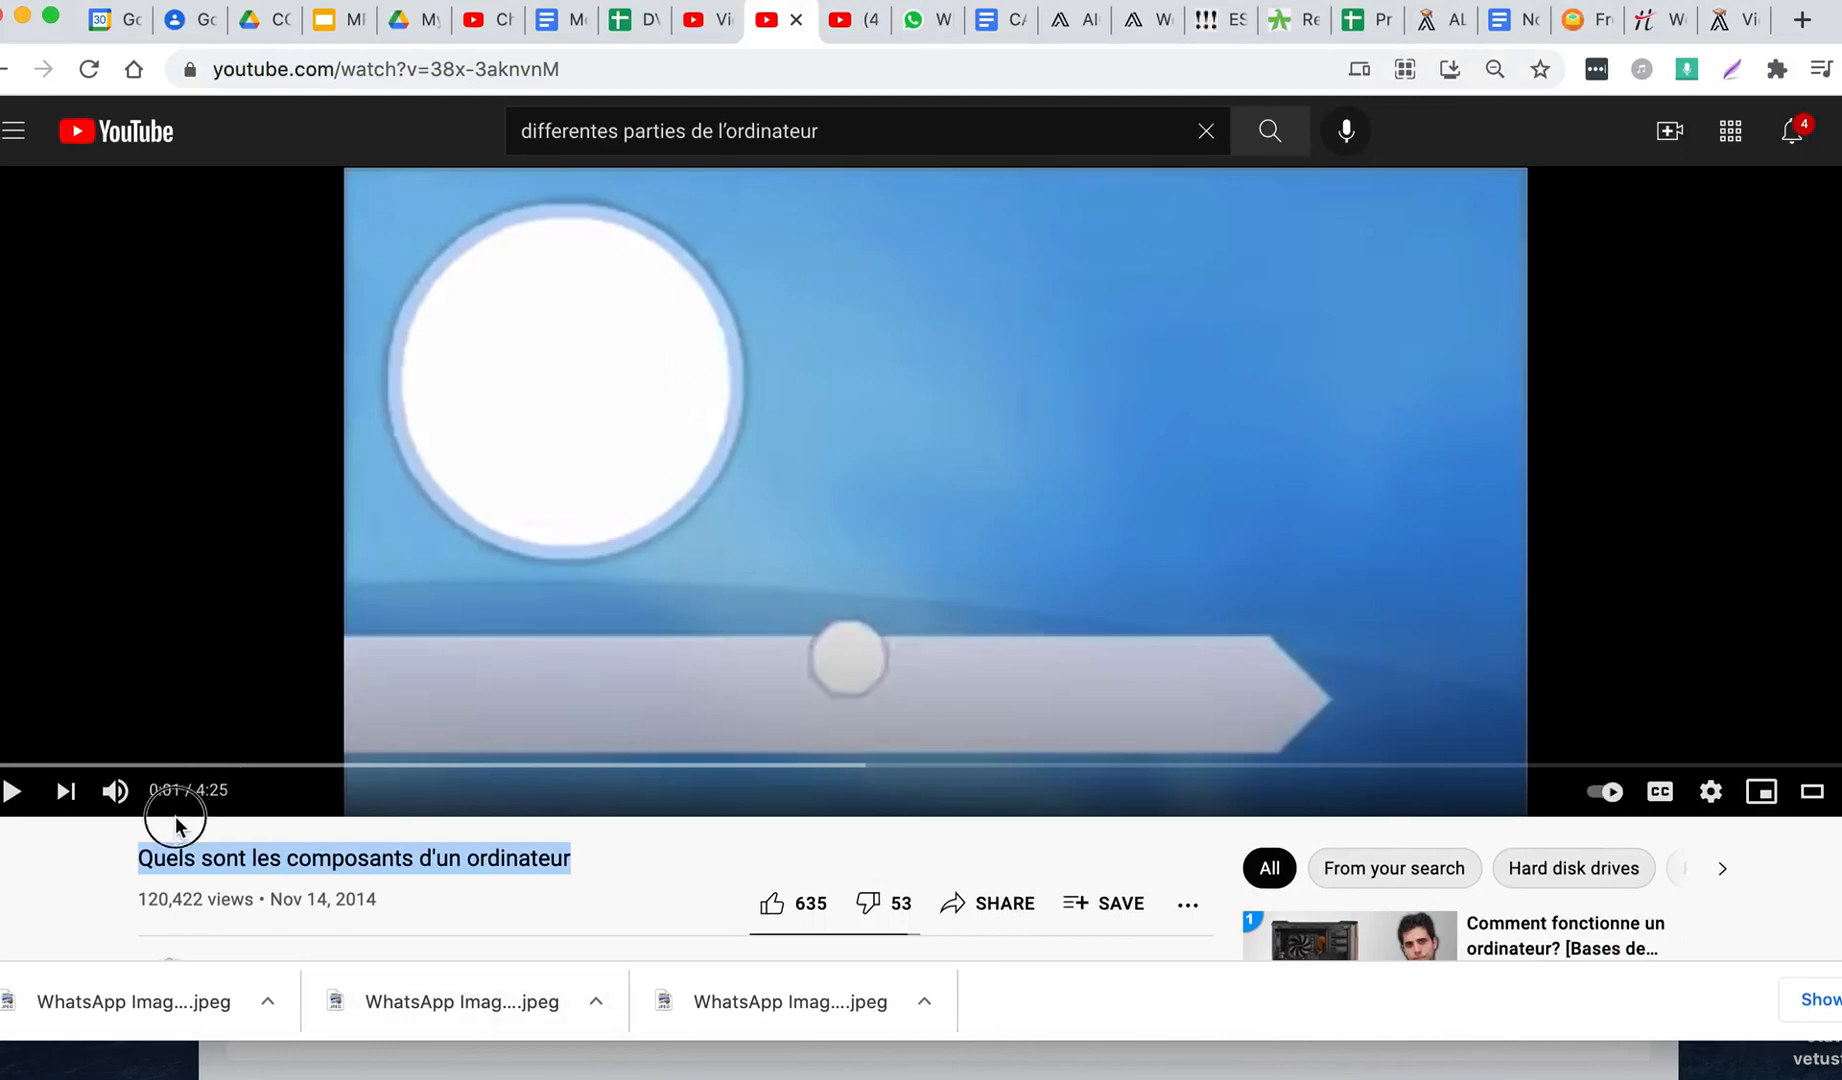
key("ctrl+Left")
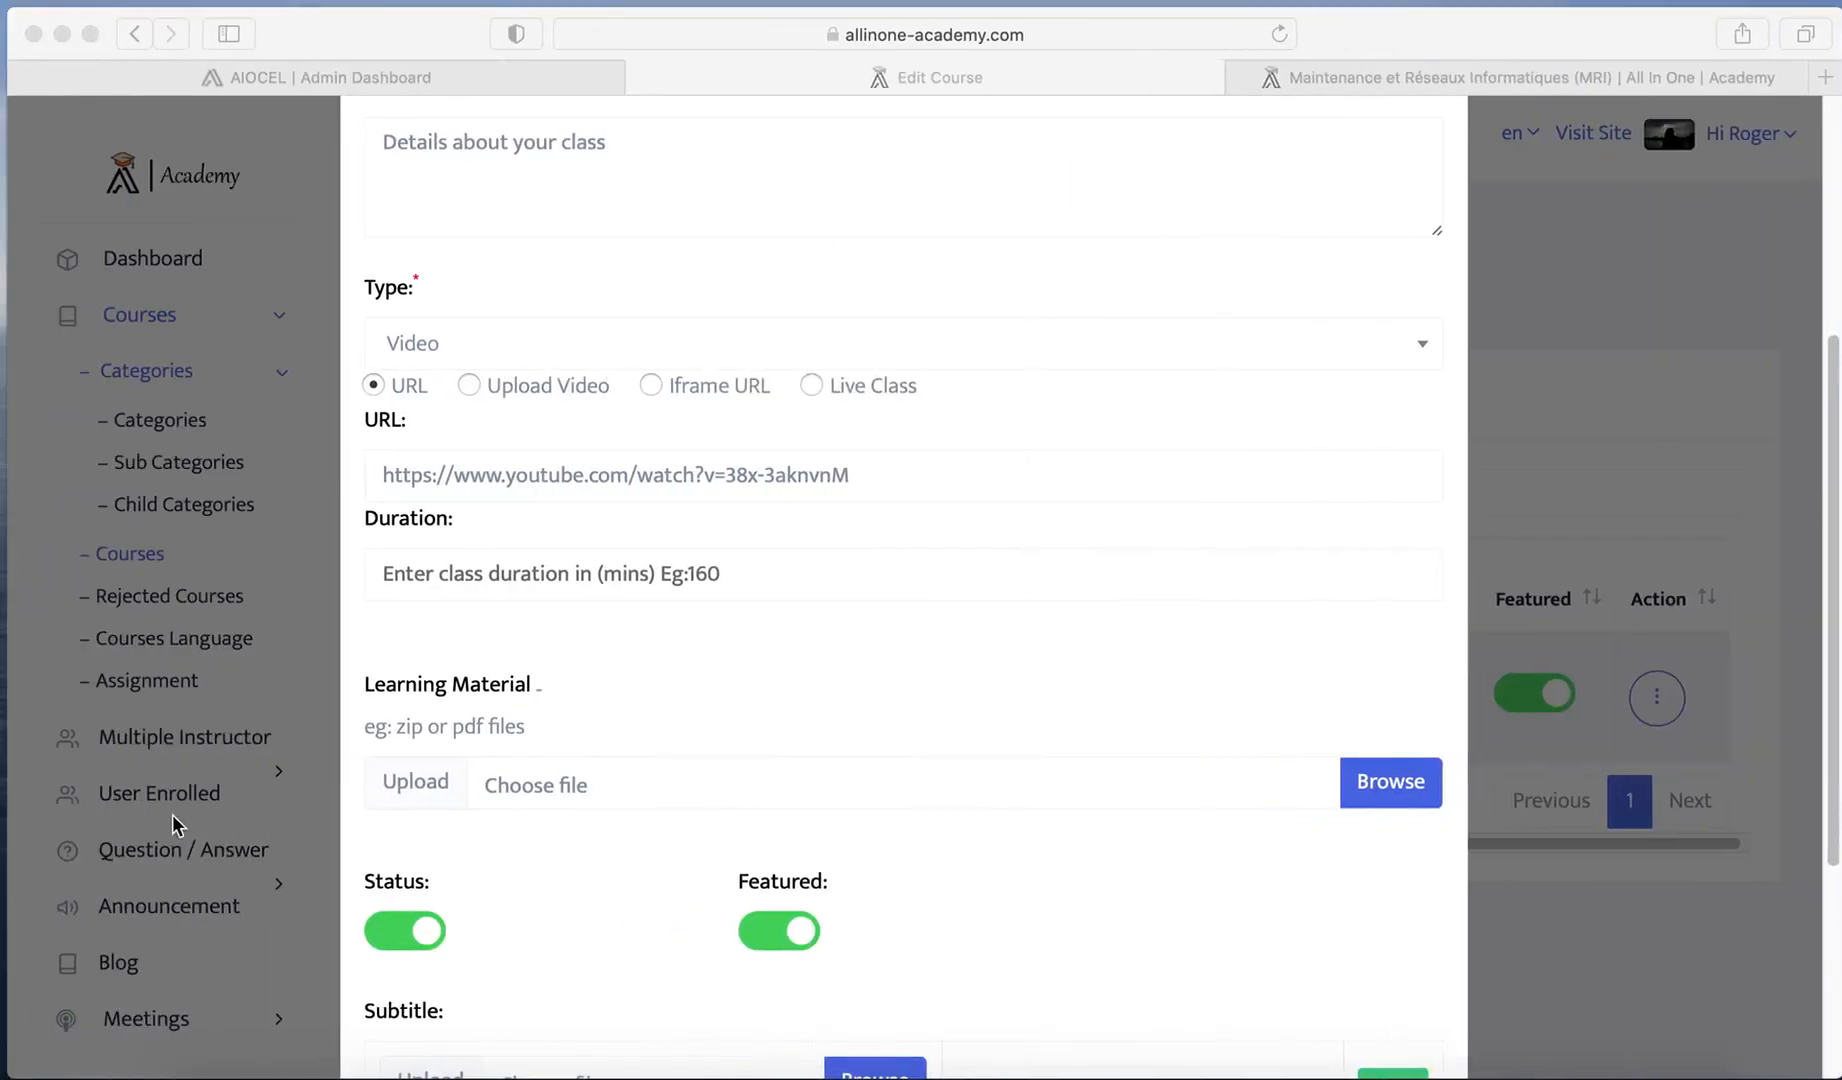
left_click(625, 571)
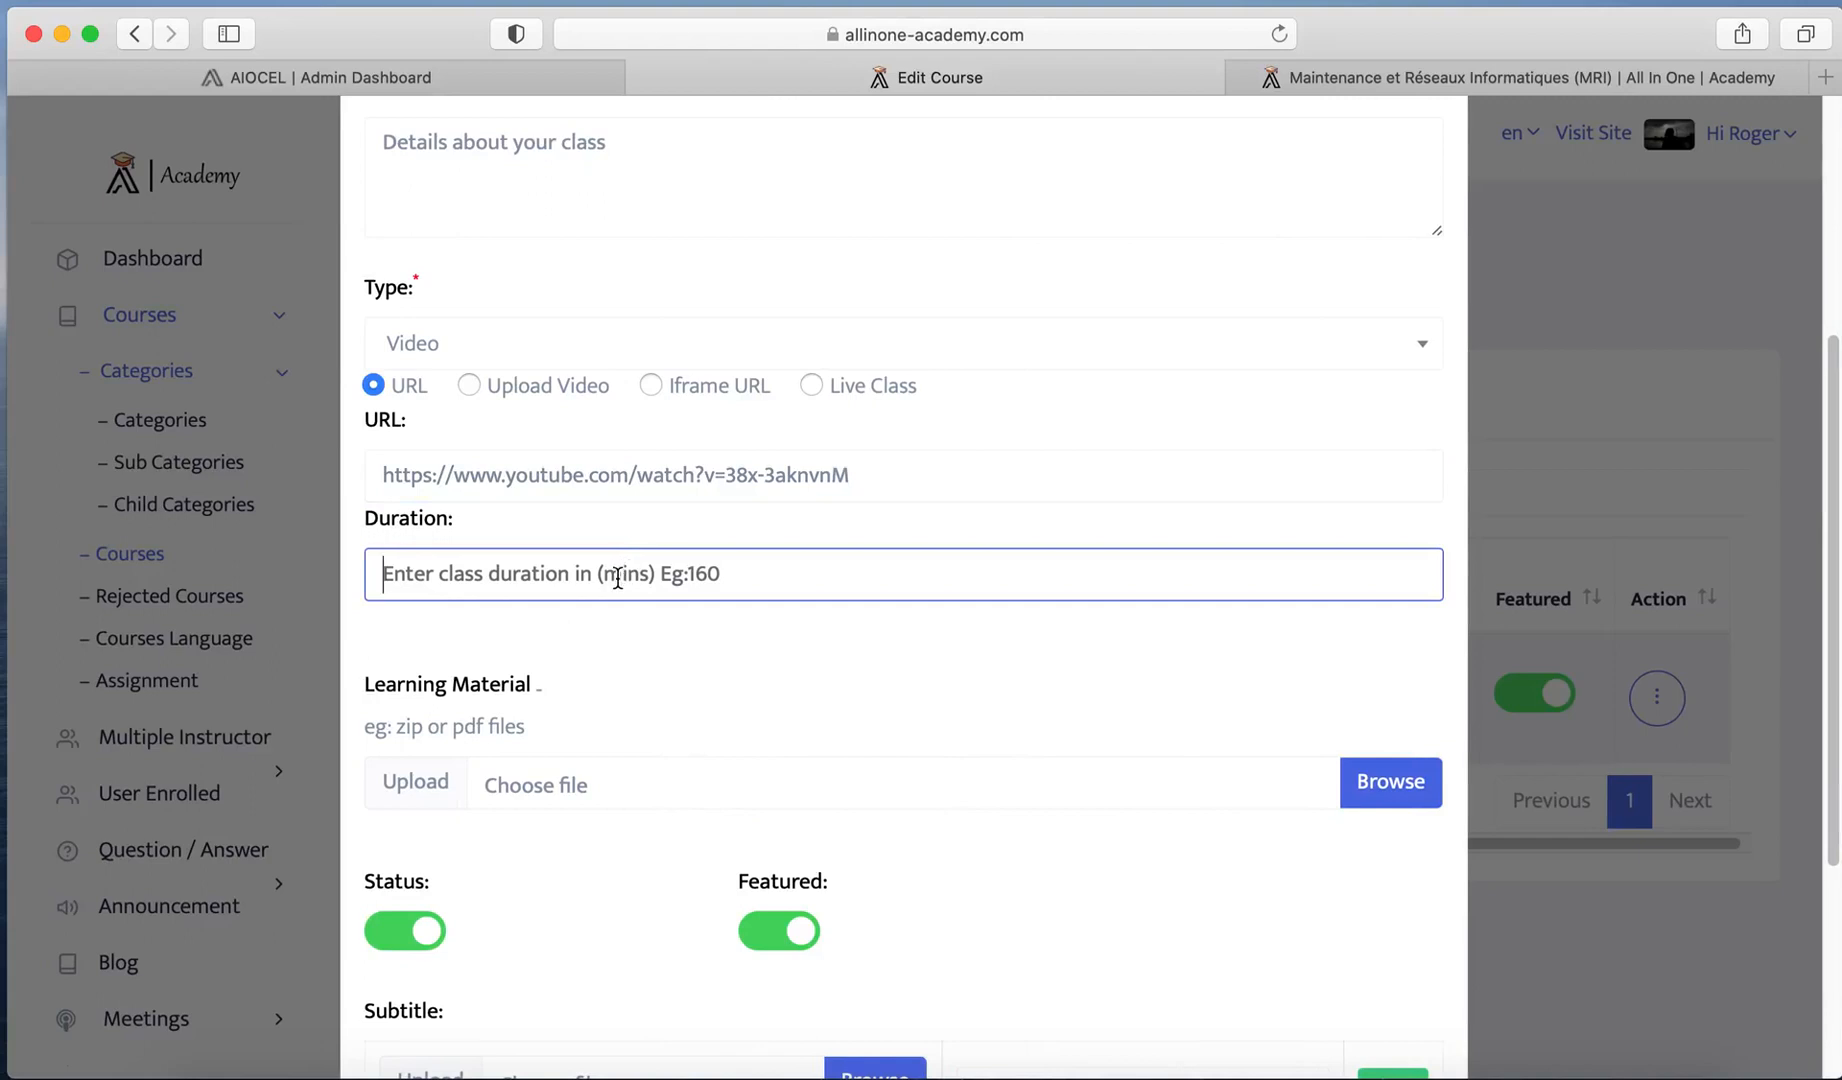
type("5")
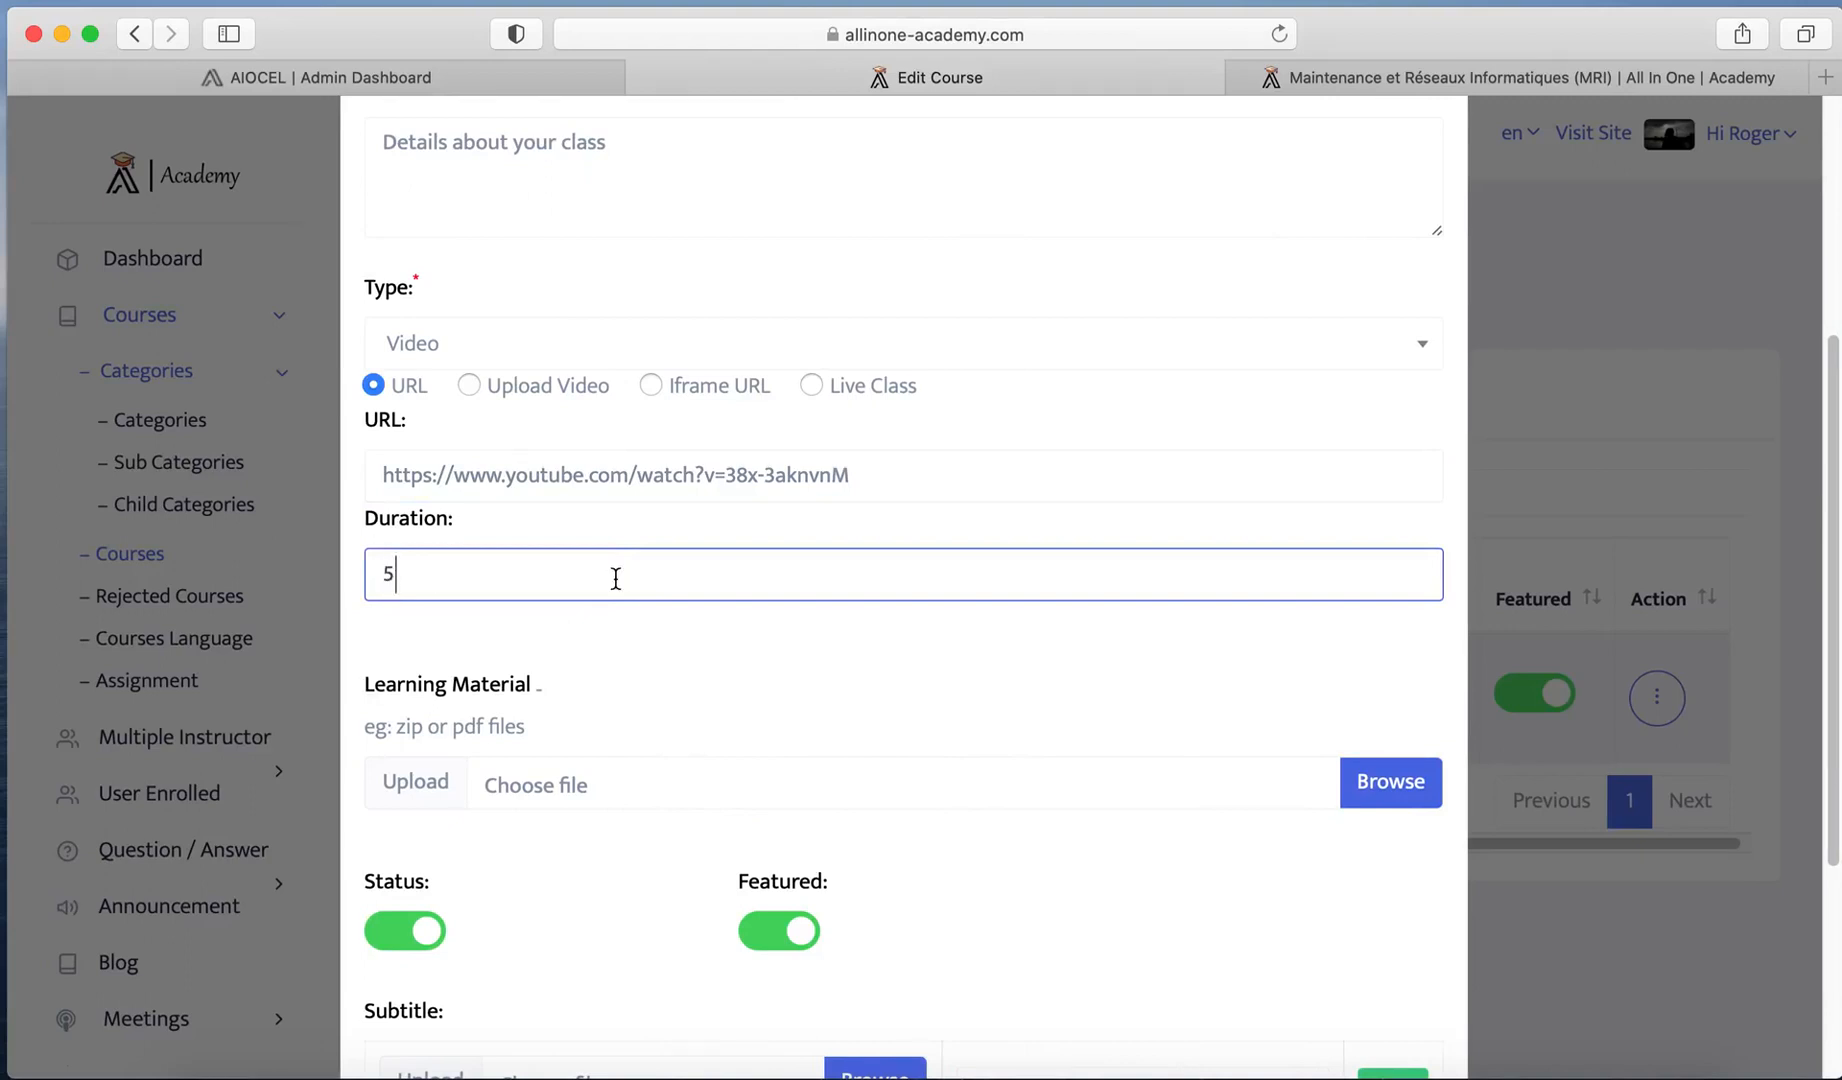
Step: Review the learning material, subtitle and drip content options along with the filled-in fields, and create the Classe 2 video class
scroll(520, 705, "down", 1)
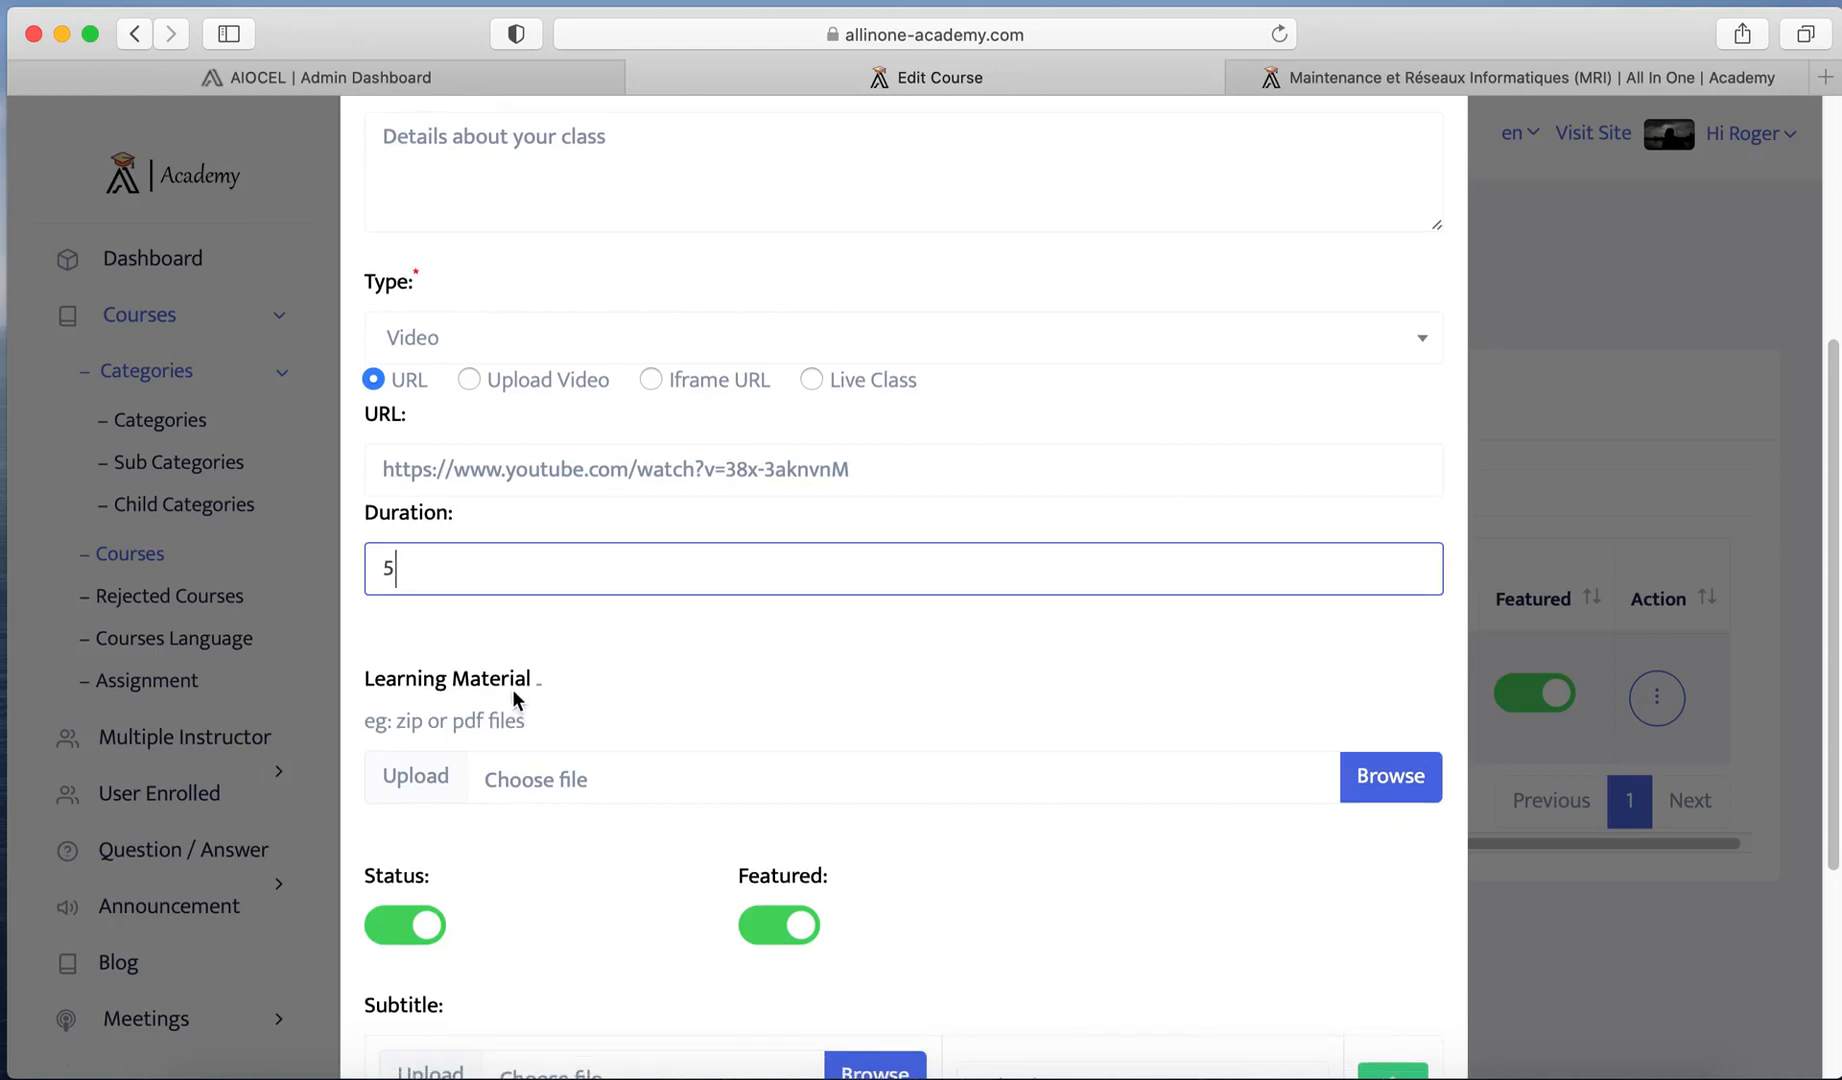
scroll(514, 748, "down", 2)
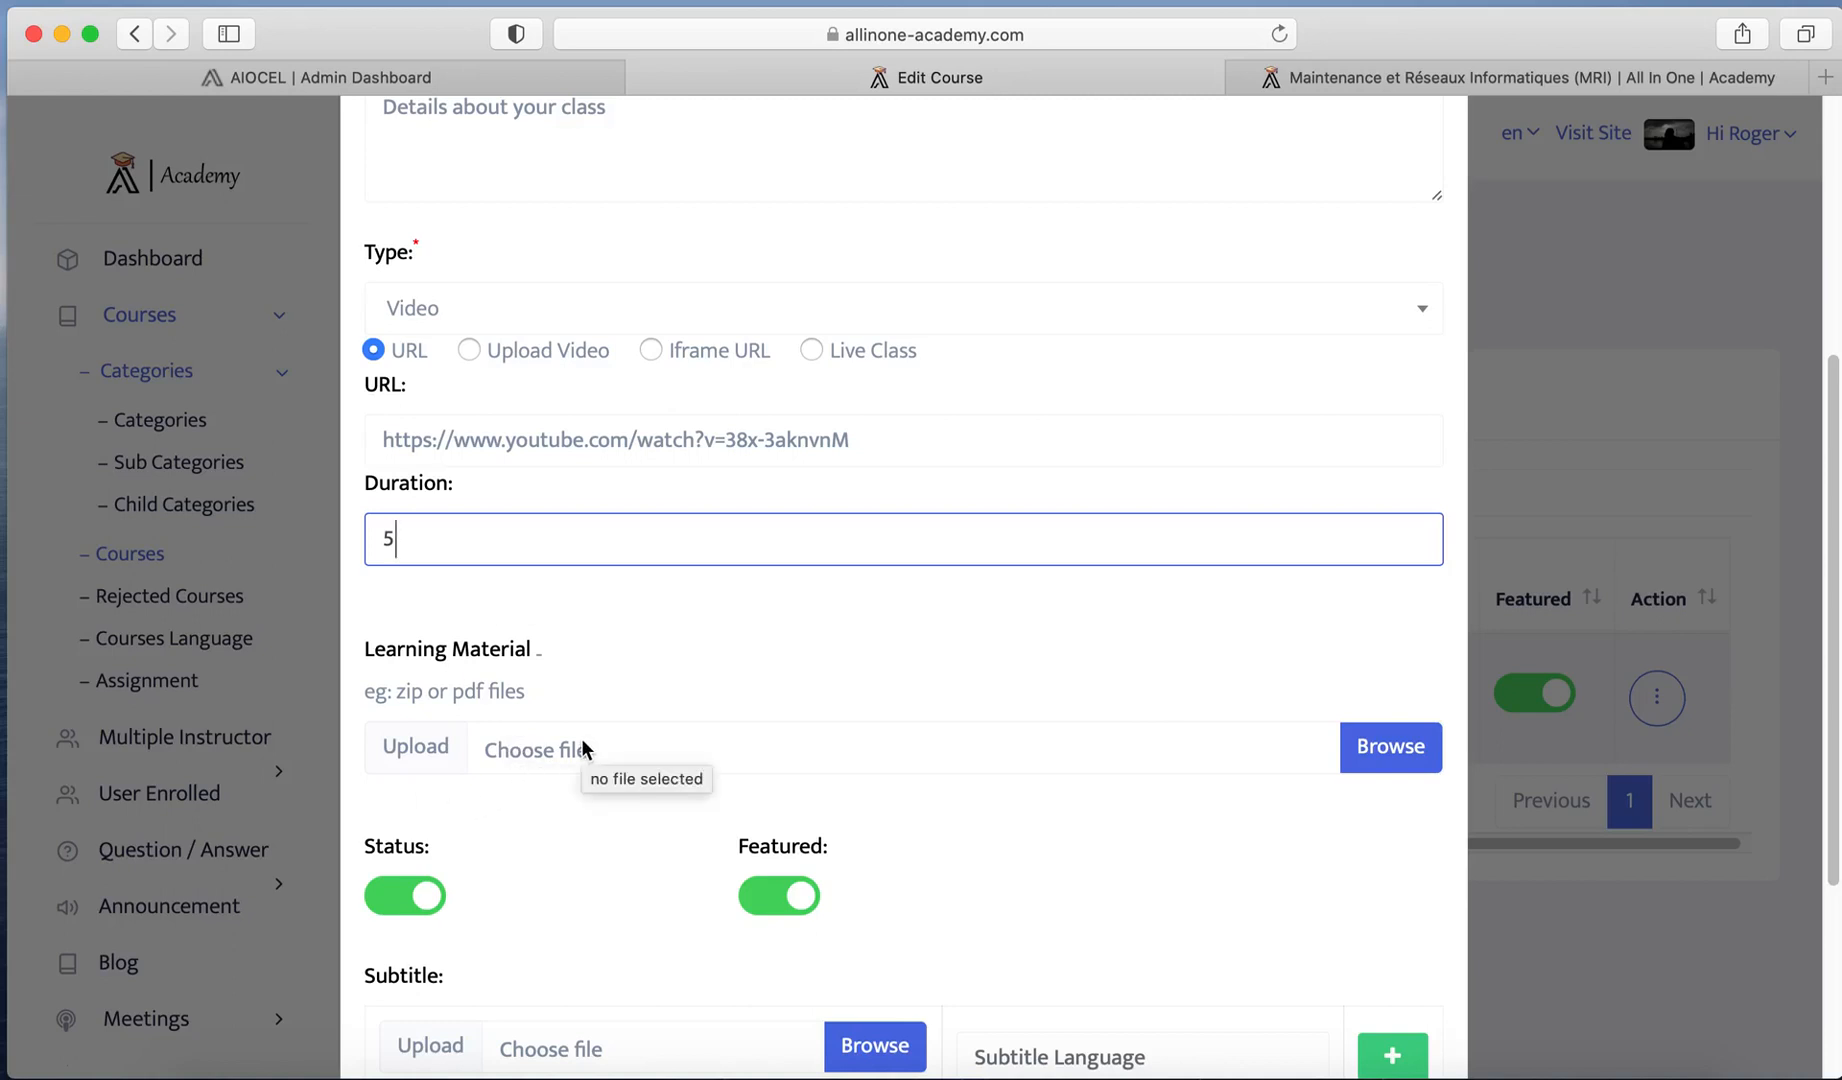
scroll(645, 806, "down", 4)
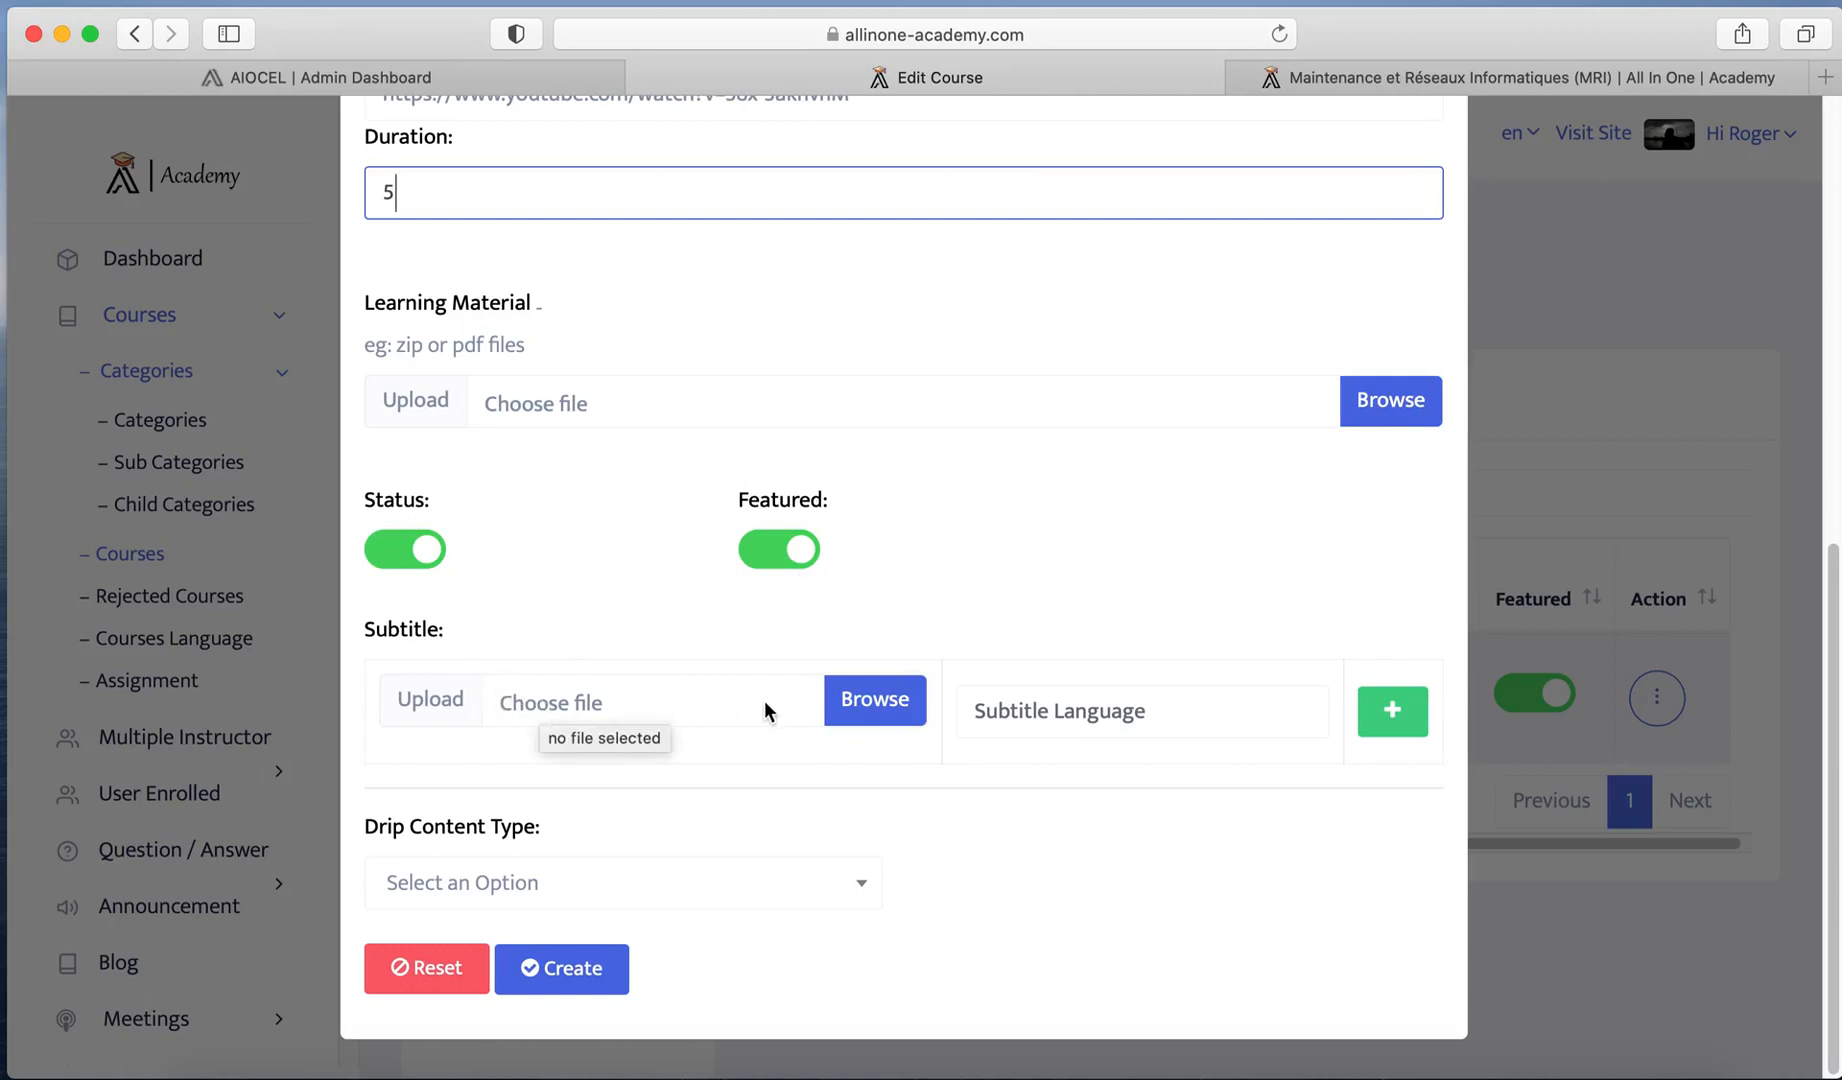
left_click(1117, 711)
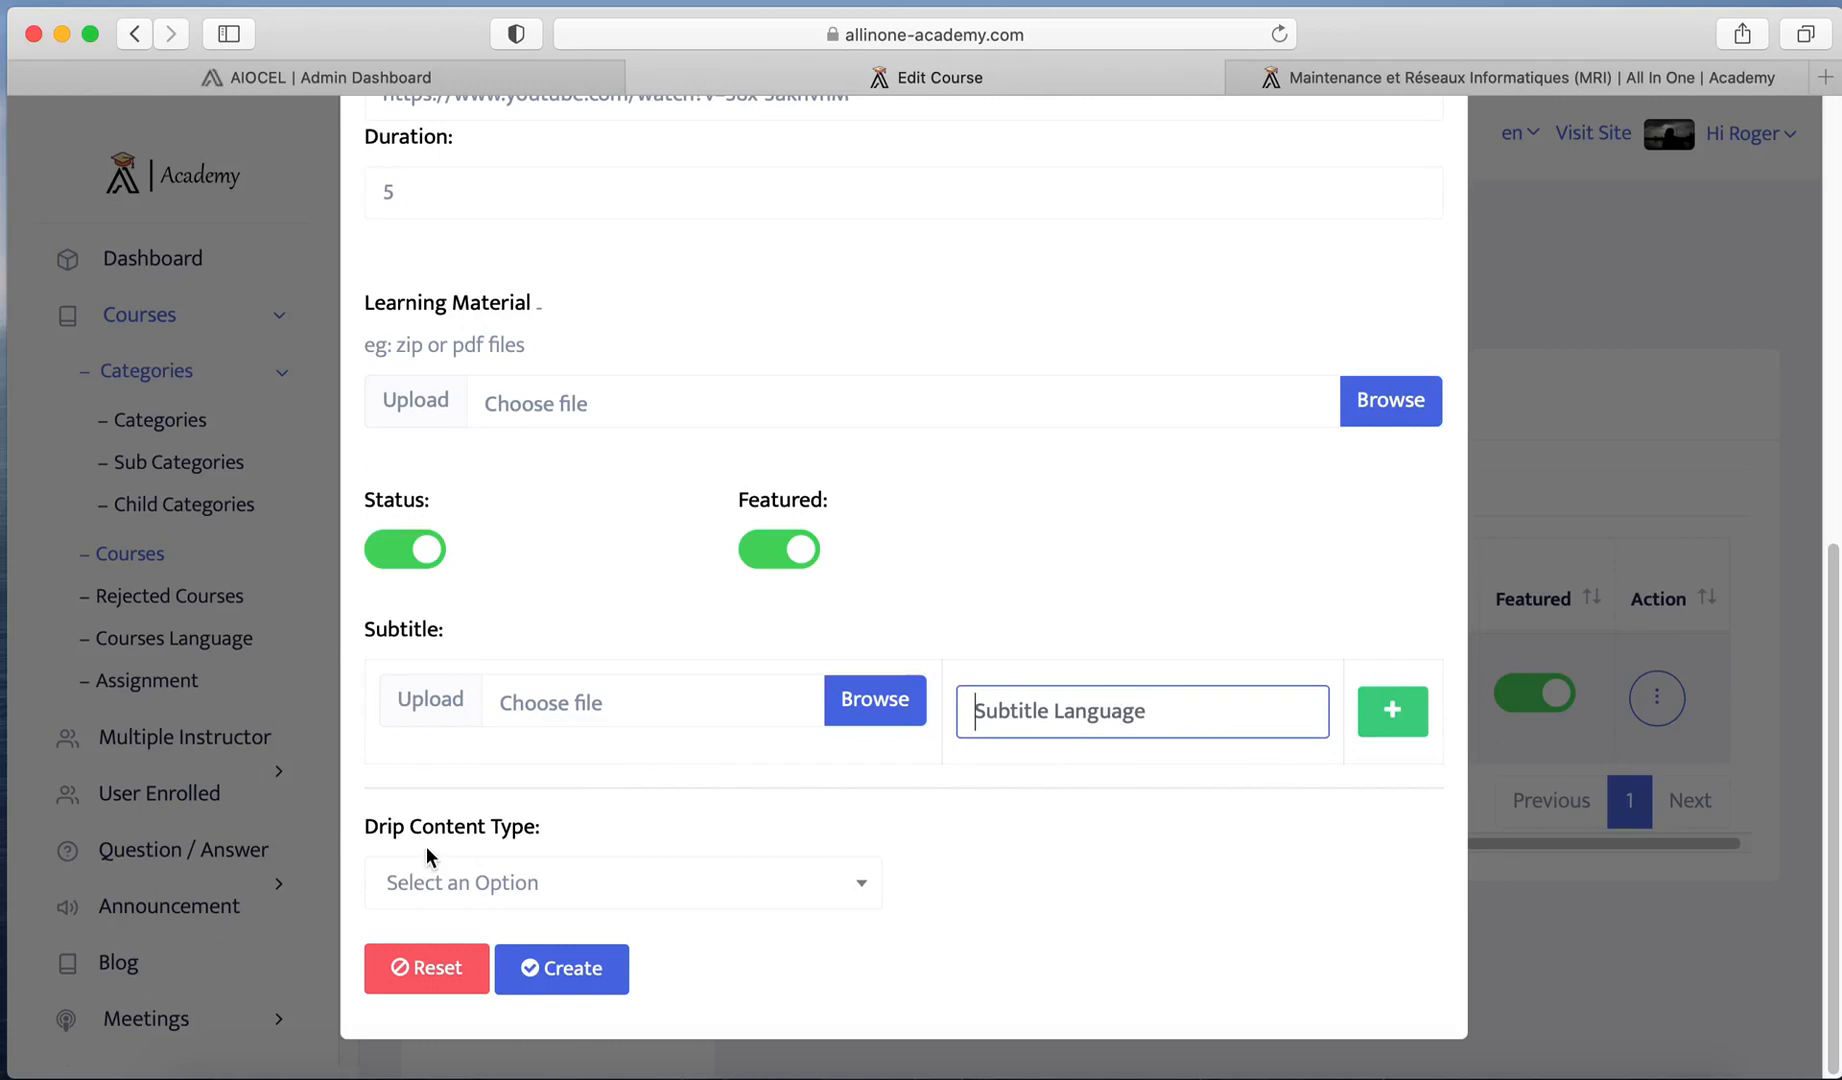
scroll(570, 840, "up", 10)
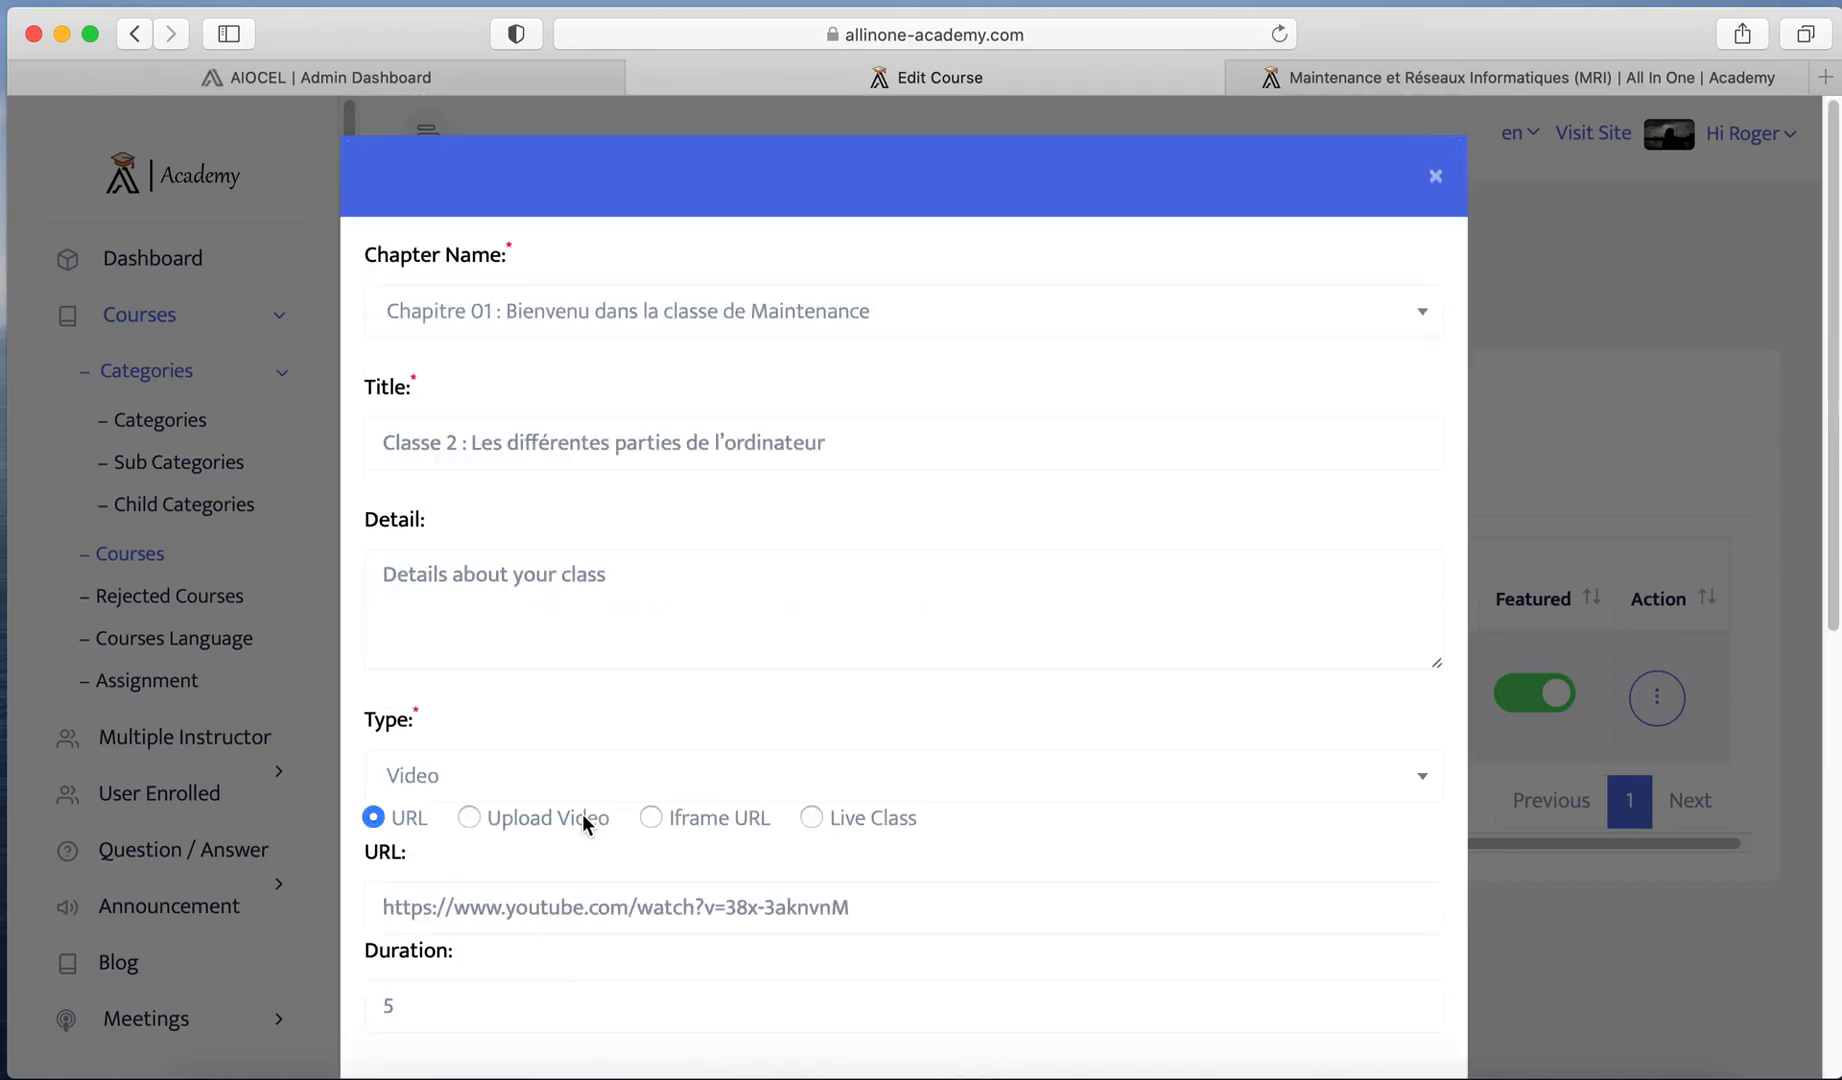
scroll(588, 930, "down", 10)
left_click(576, 970)
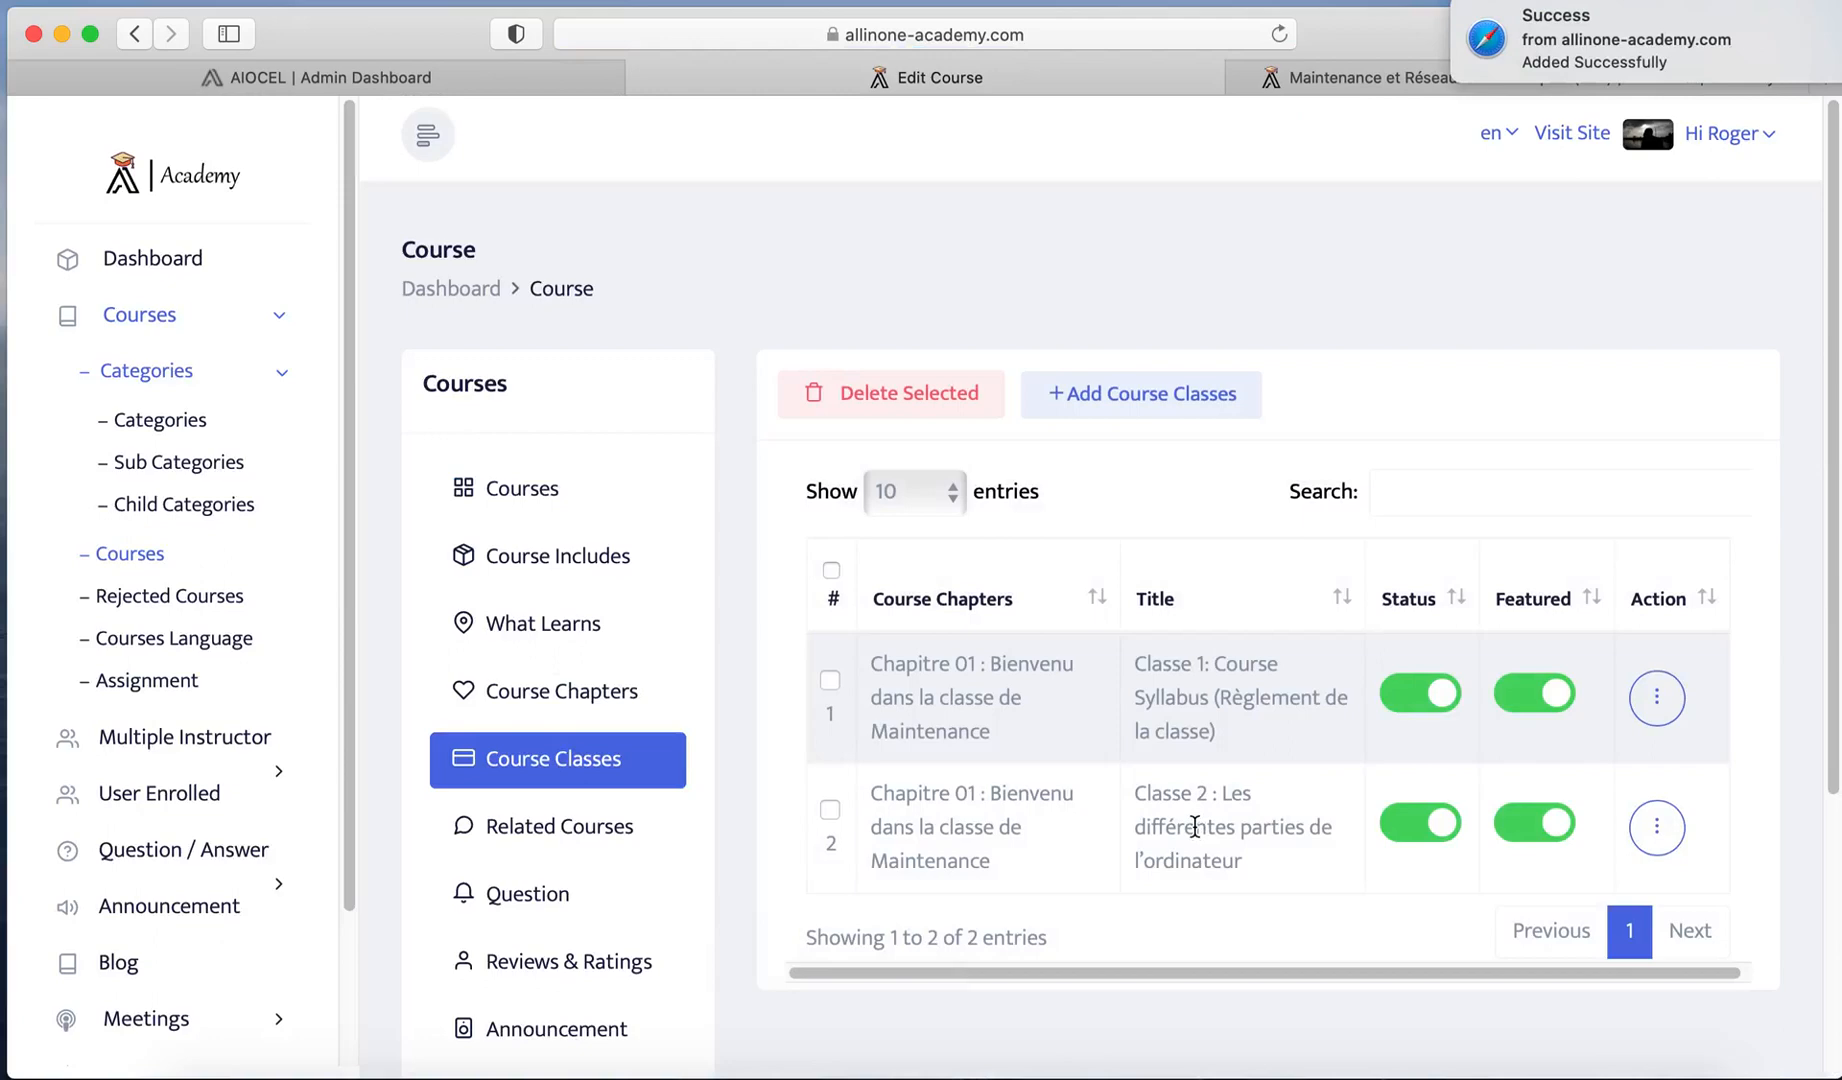
Step: Switch to Word, copy the title "Classe 3 : Comment fonctionne un ordinateur?", check its chapter, and return to Safari
left_click(1336, 1058)
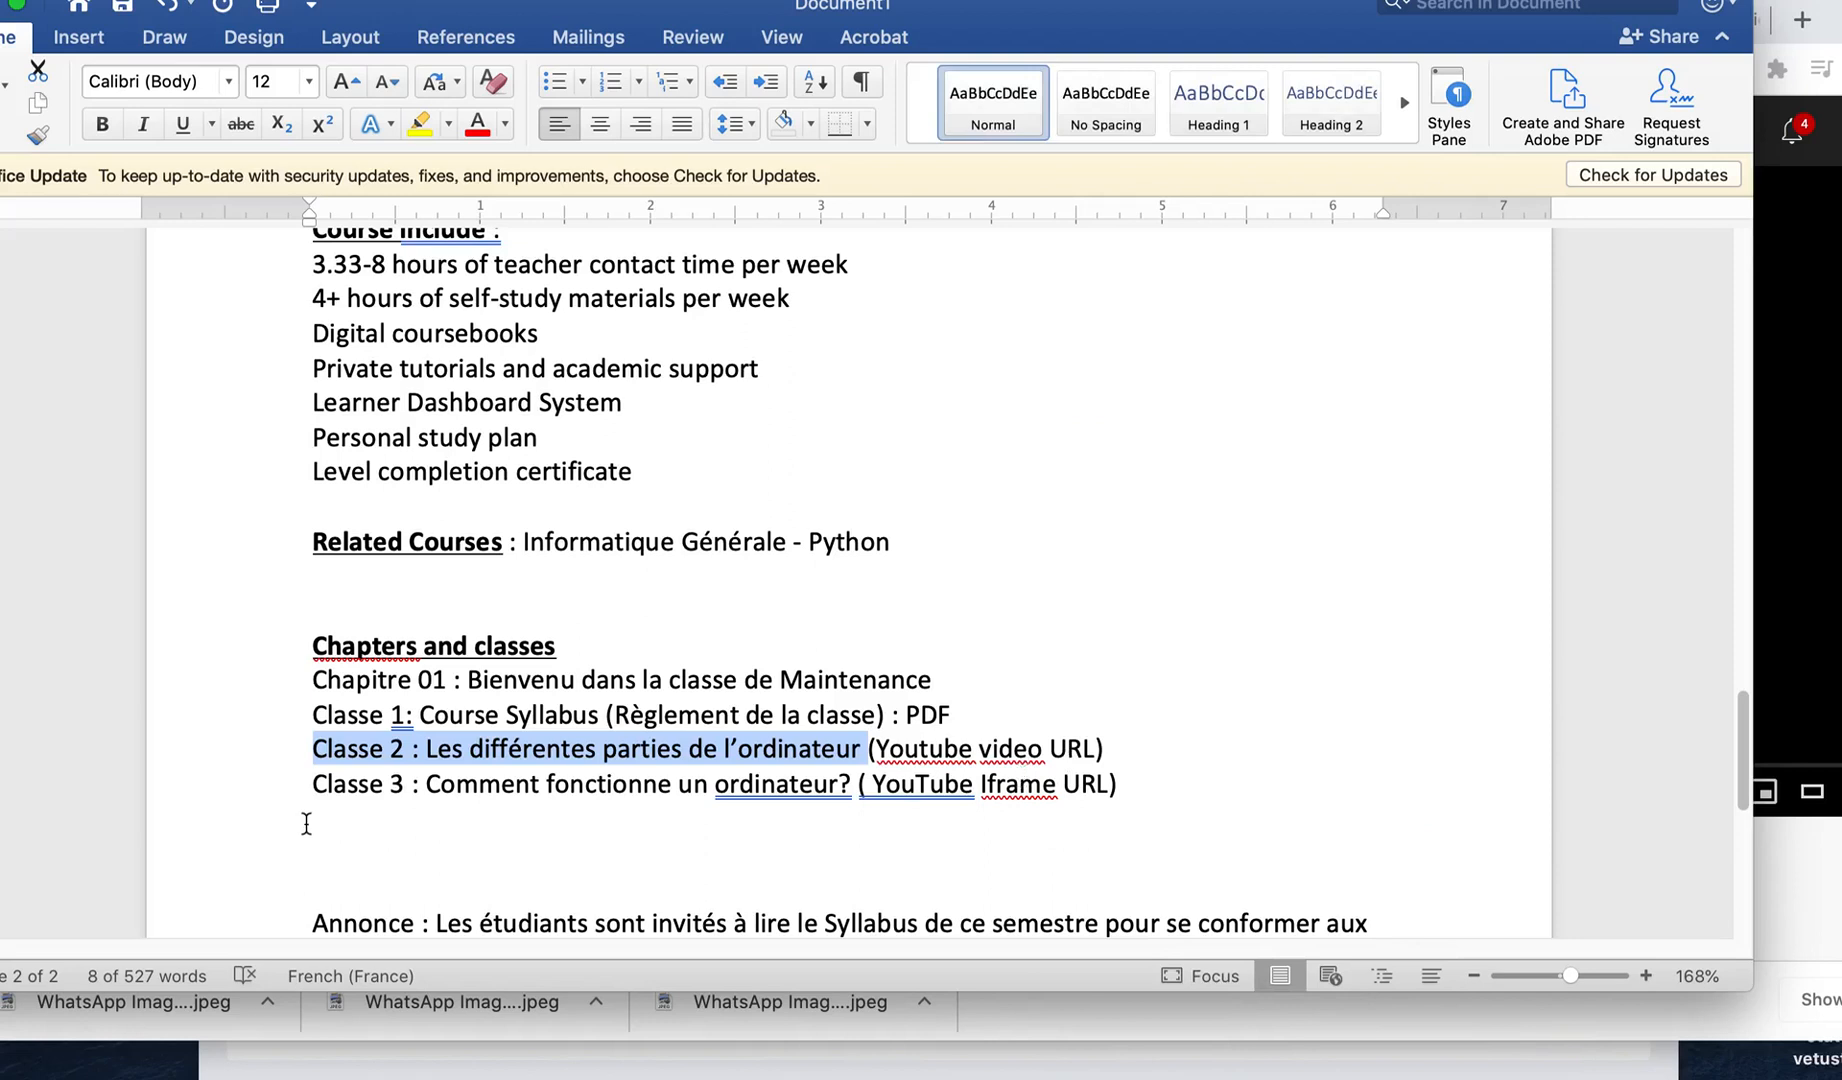
left_click_drag(317, 795, 850, 784)
key("super+c")
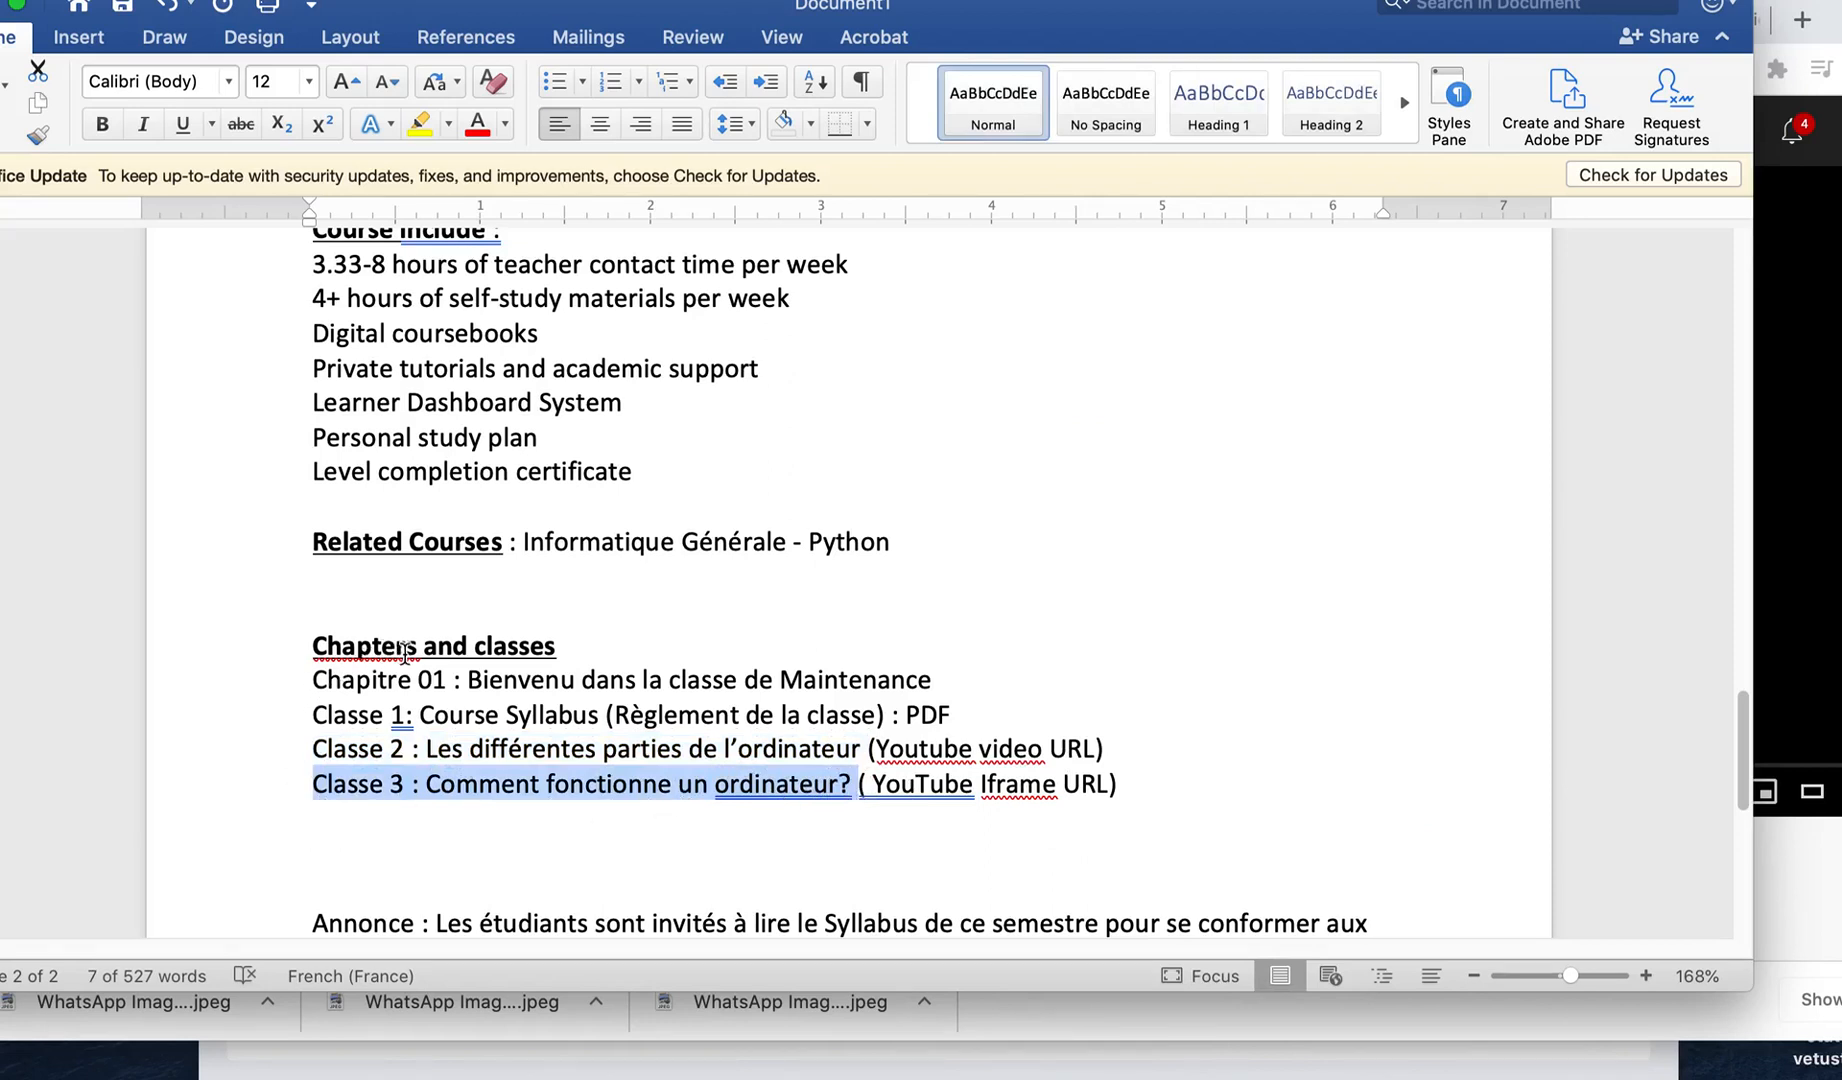
left_click_drag(327, 682, 467, 684)
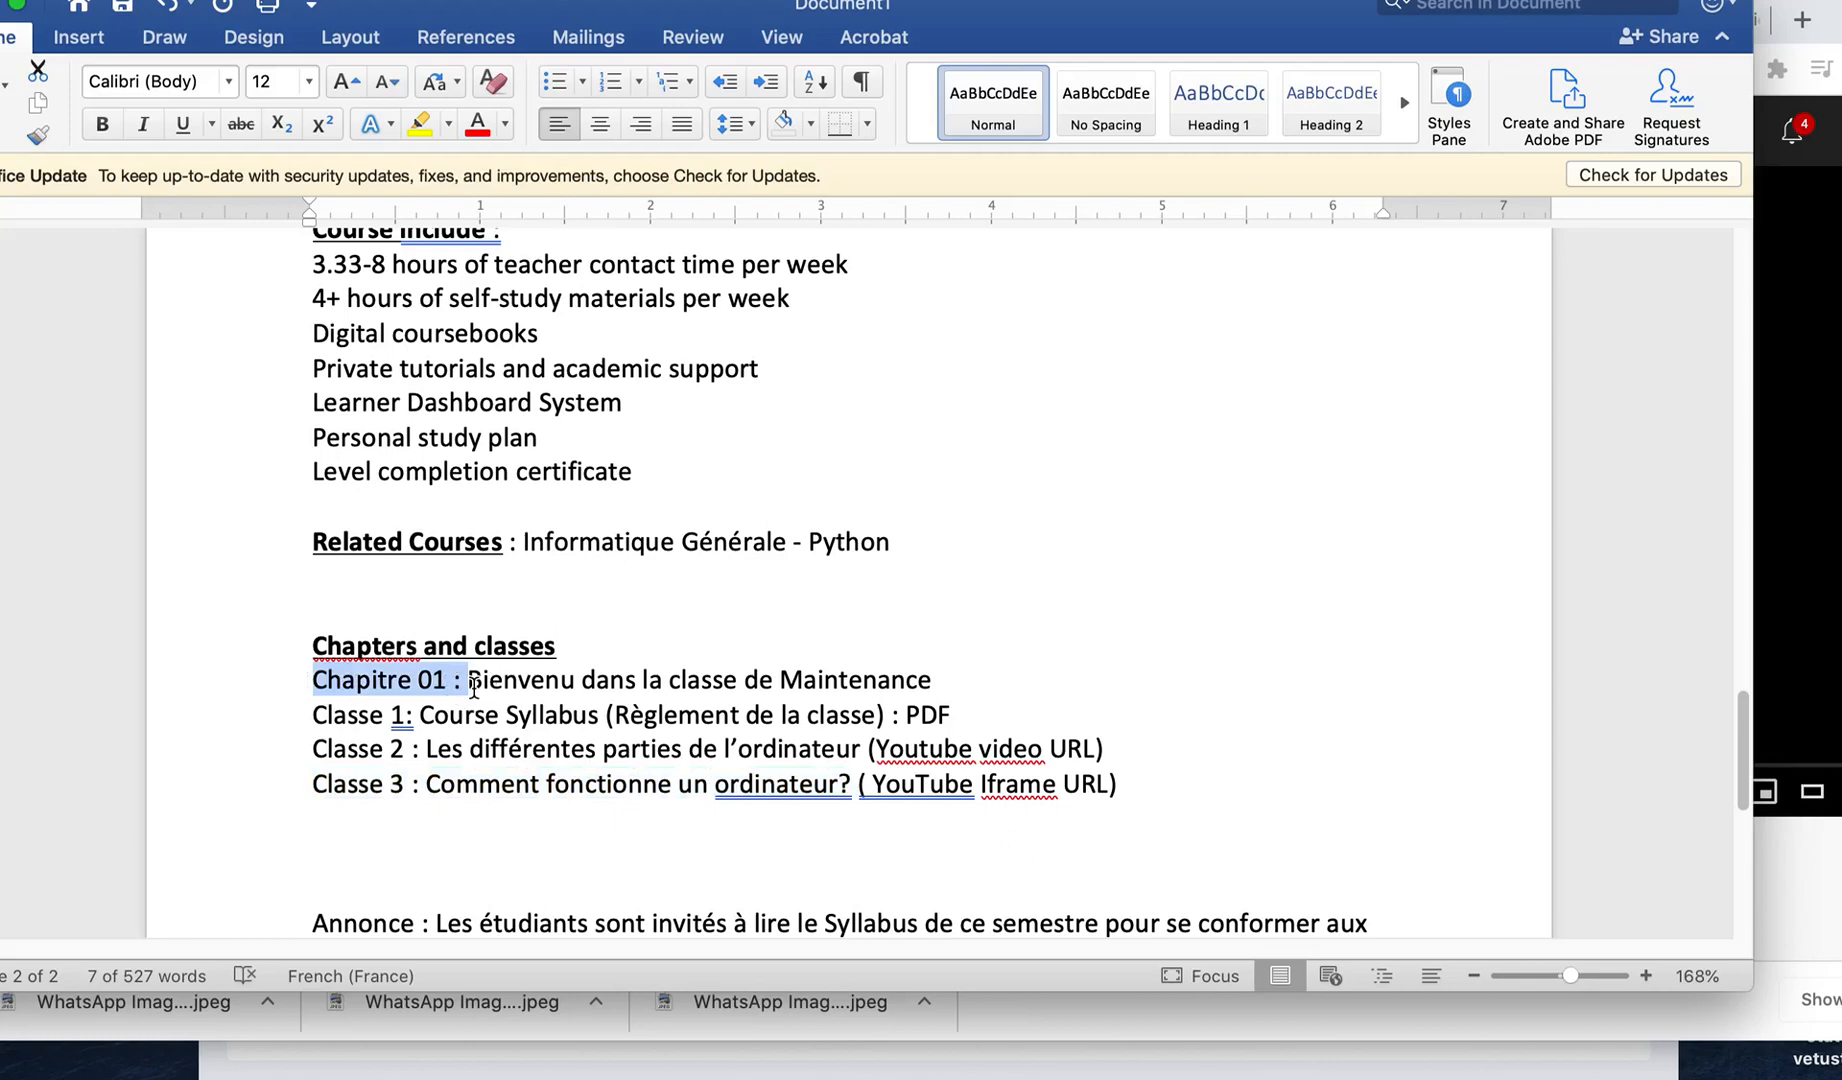
mouse_move(470, 1025)
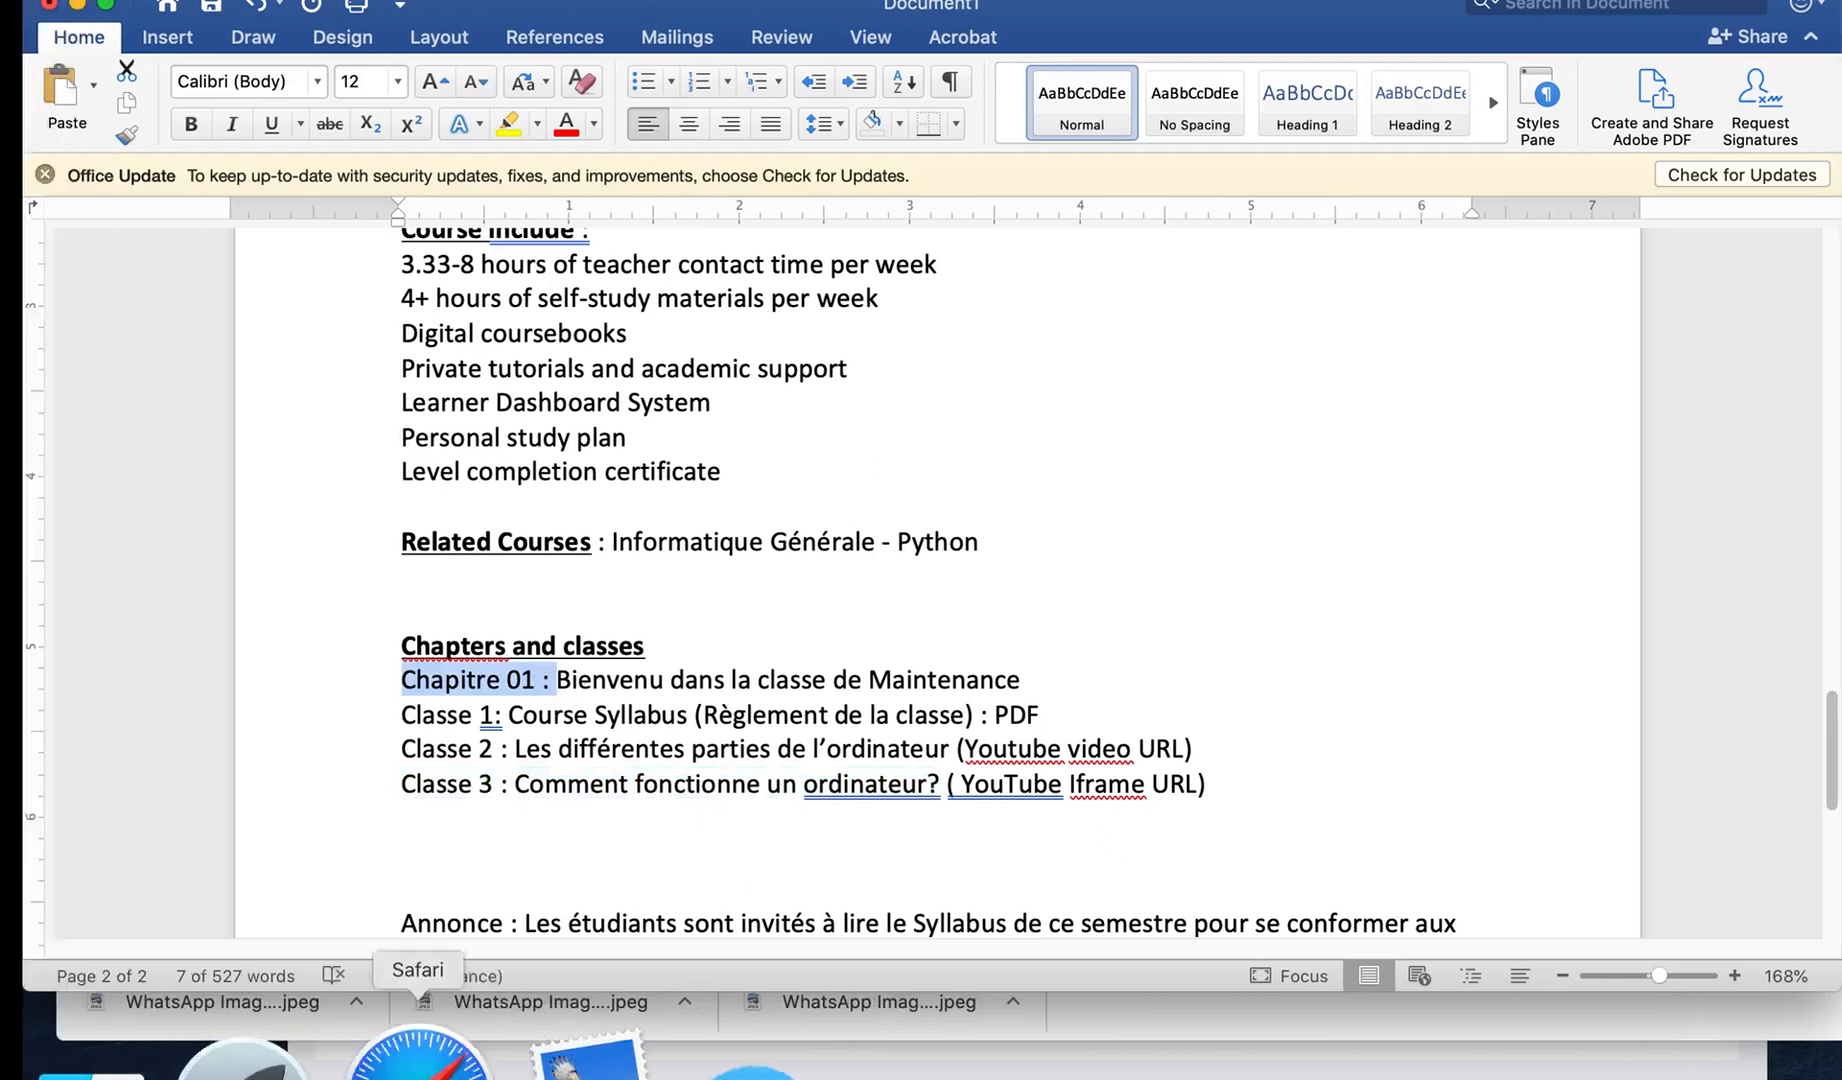
left_click(418, 1050)
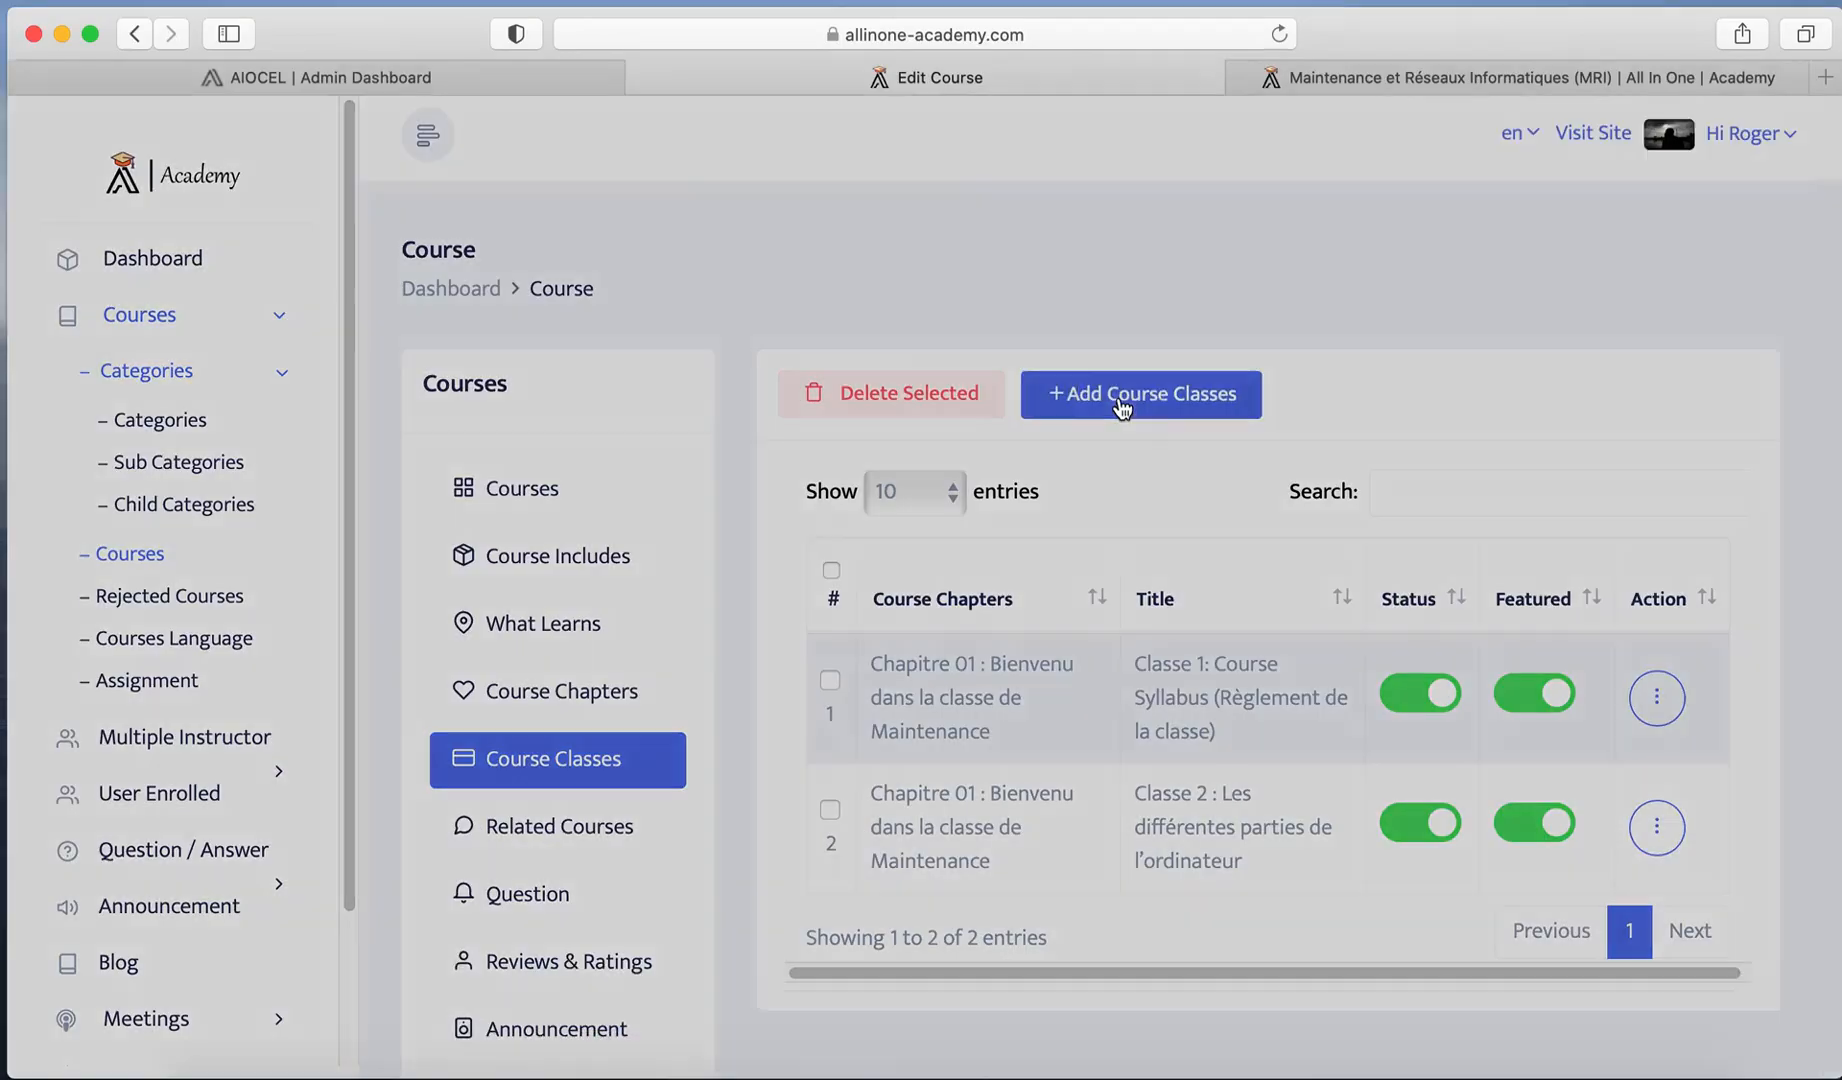
Step: Start a new Chapitre 01 class titled "Classe 3 : Comment fonctionne un ordinateur?" with the detail "details about the class."
left_click(1122, 405)
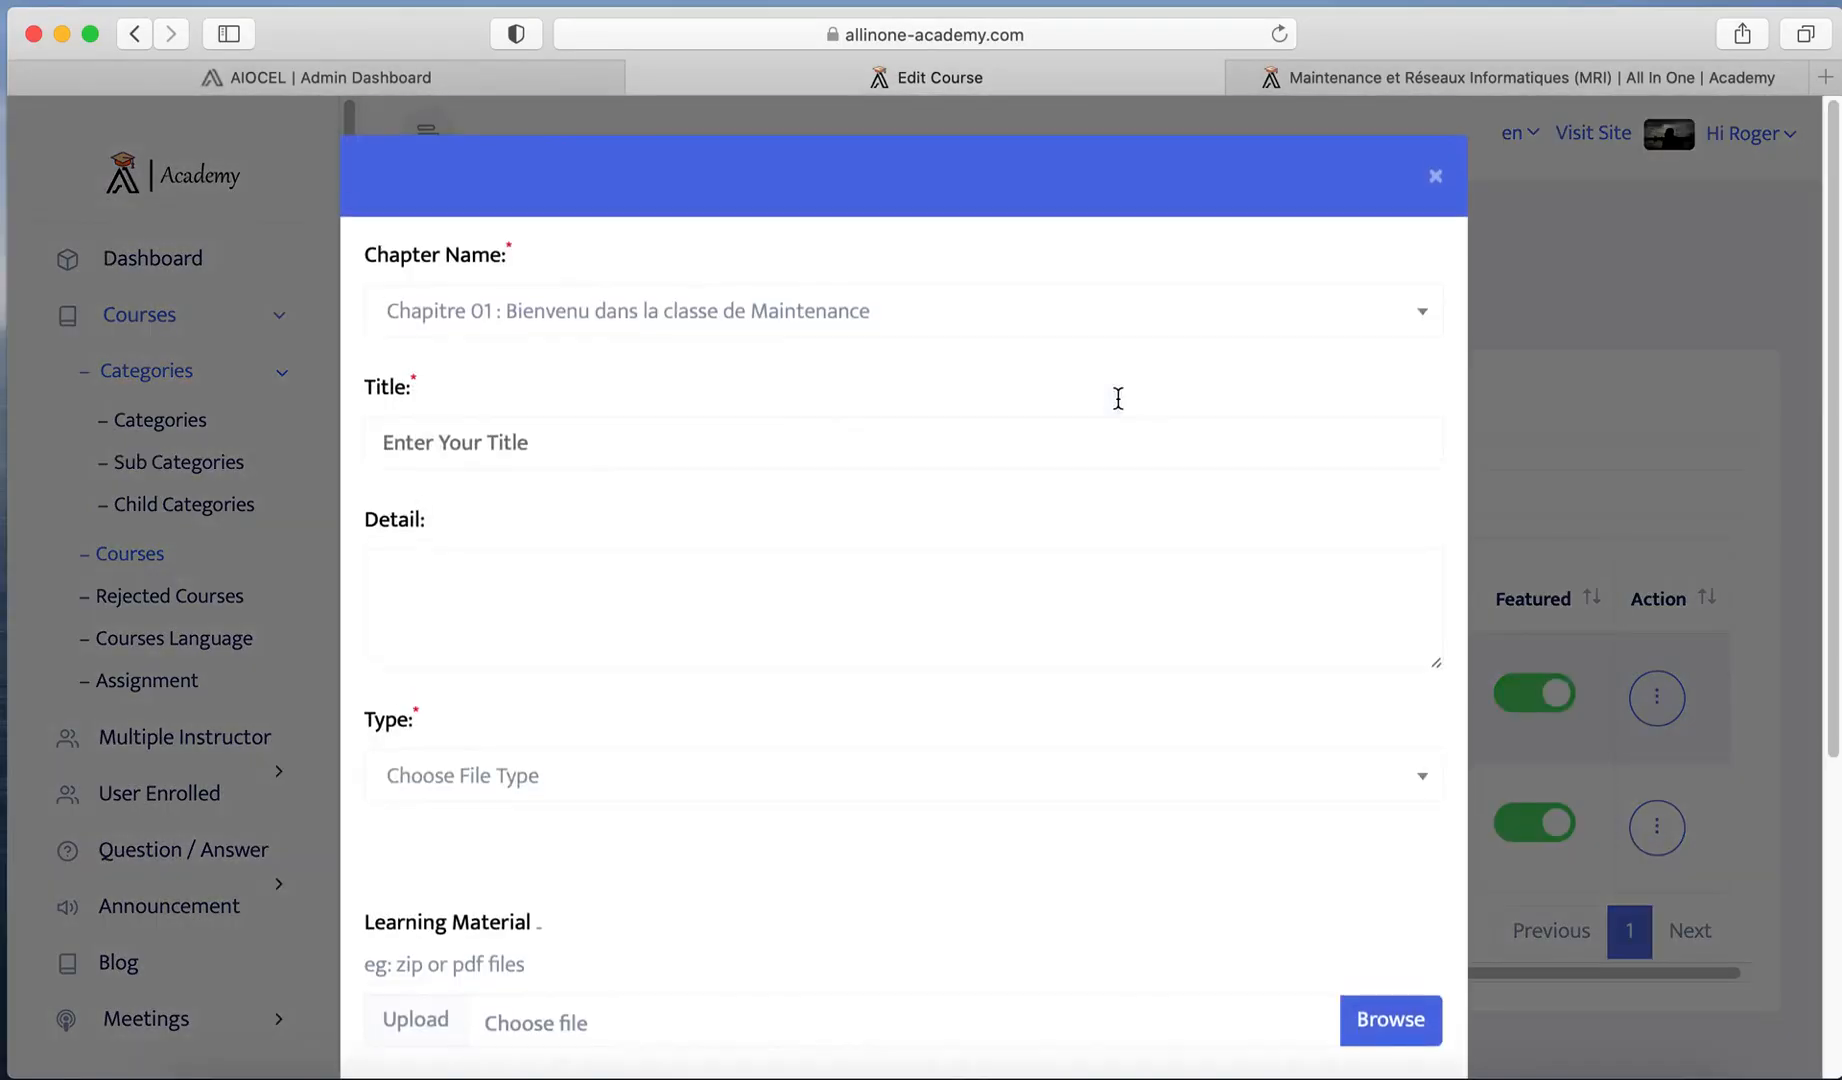
left_click(547, 316)
left_click(524, 440)
key("super+v")
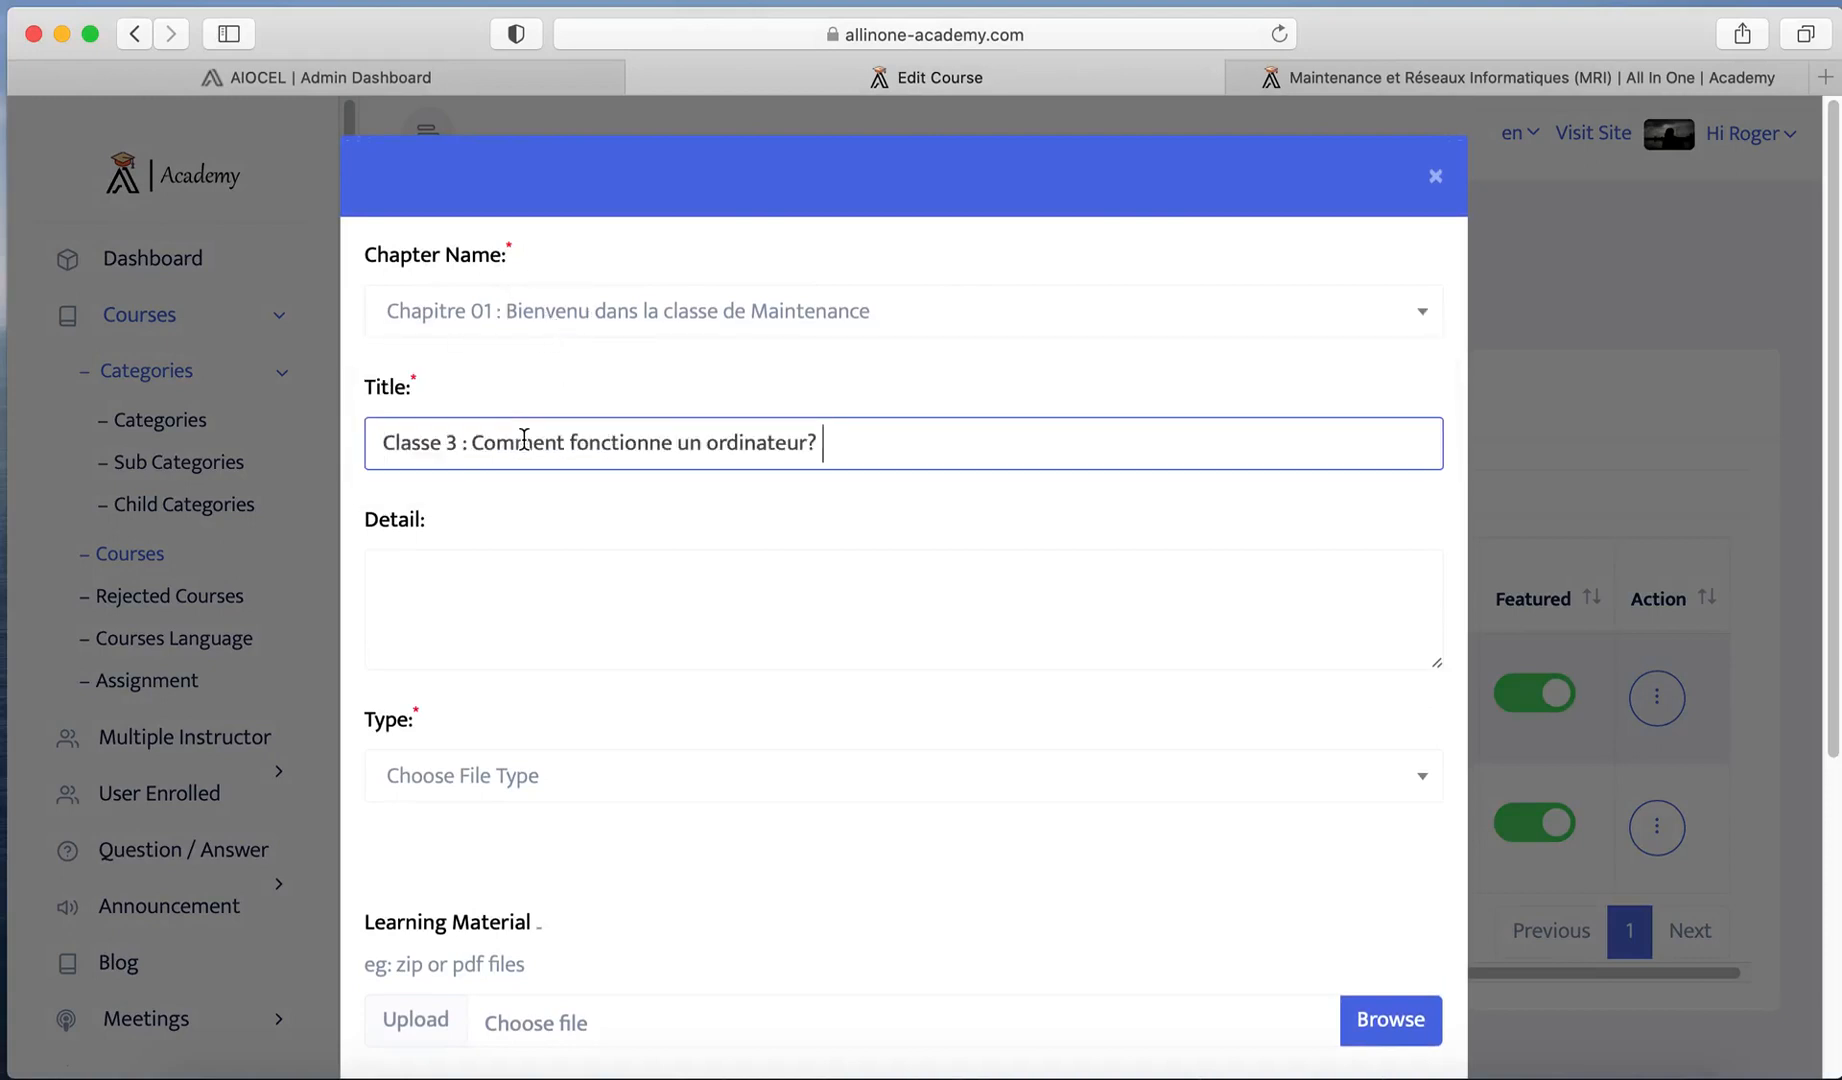
left_click(530, 582)
type("details about th")
type("e classs.")
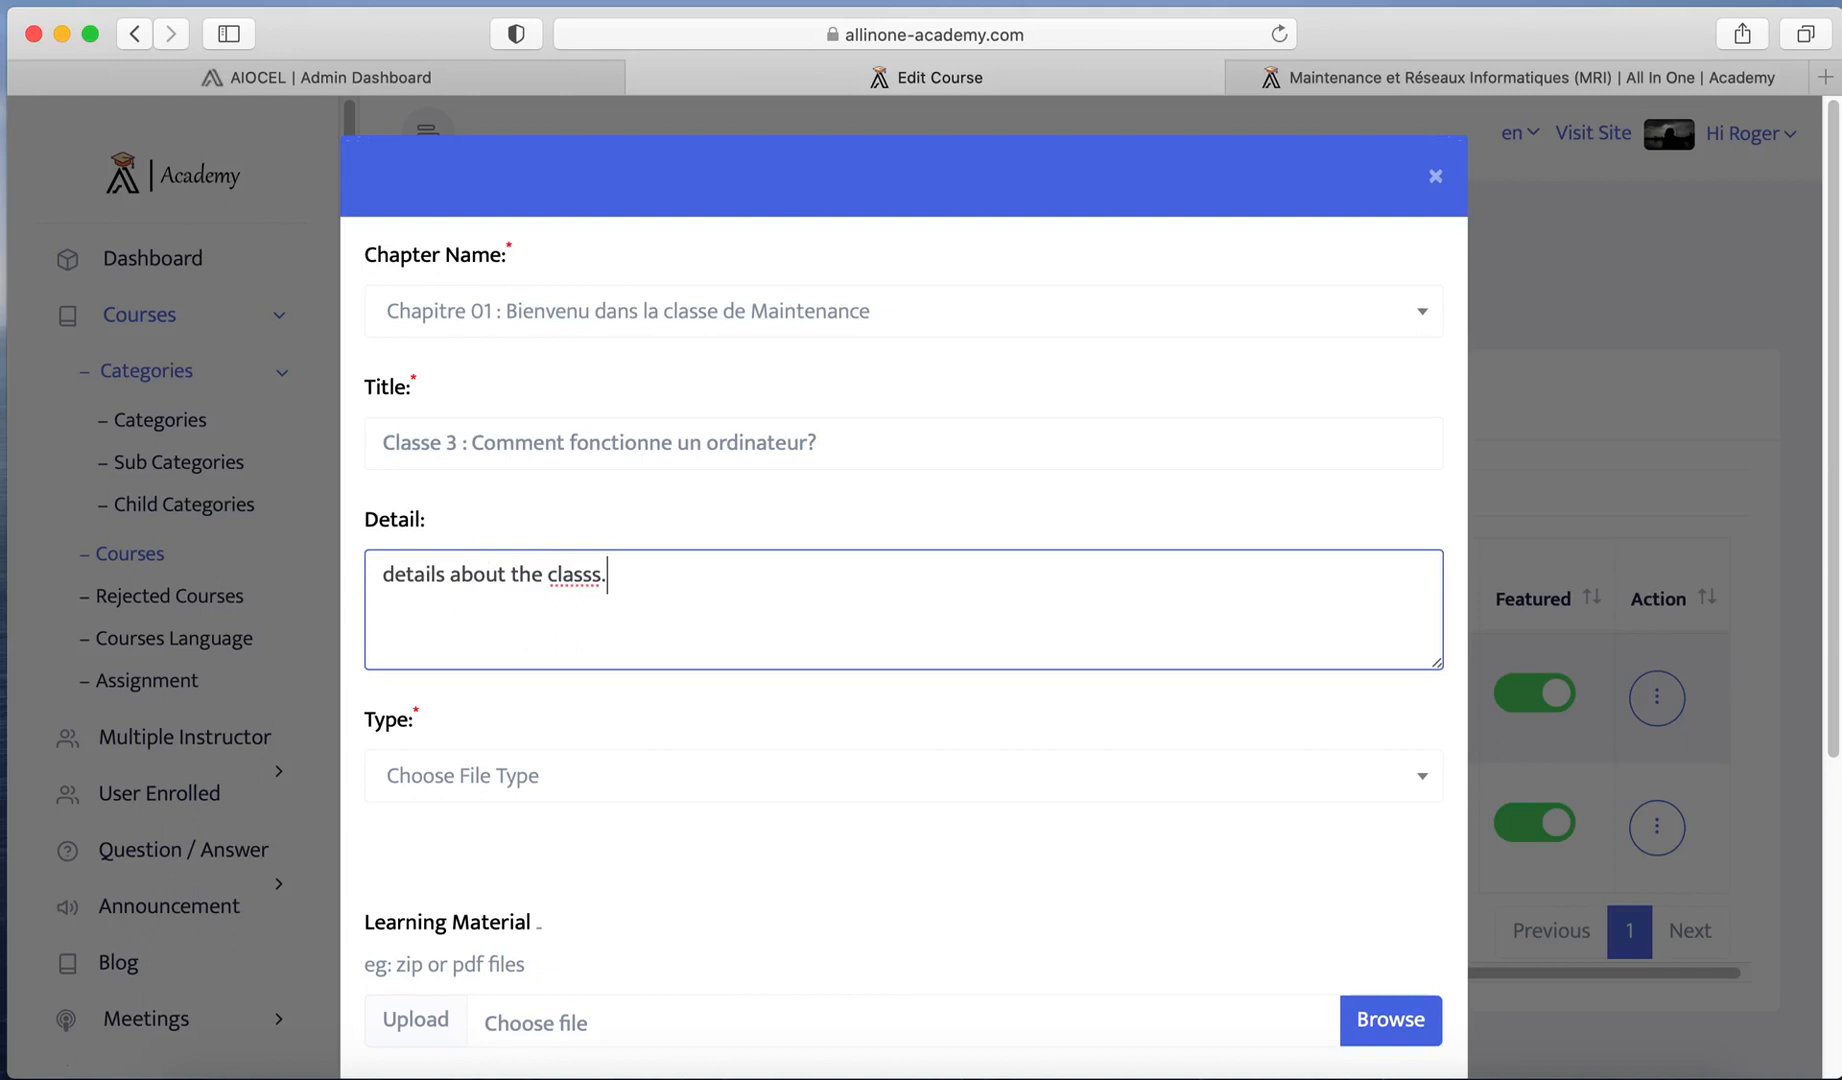
key("BackSpace")
Step: Set the new class's type to Video
scroll(575, 680, "down", 3)
left_click(503, 590)
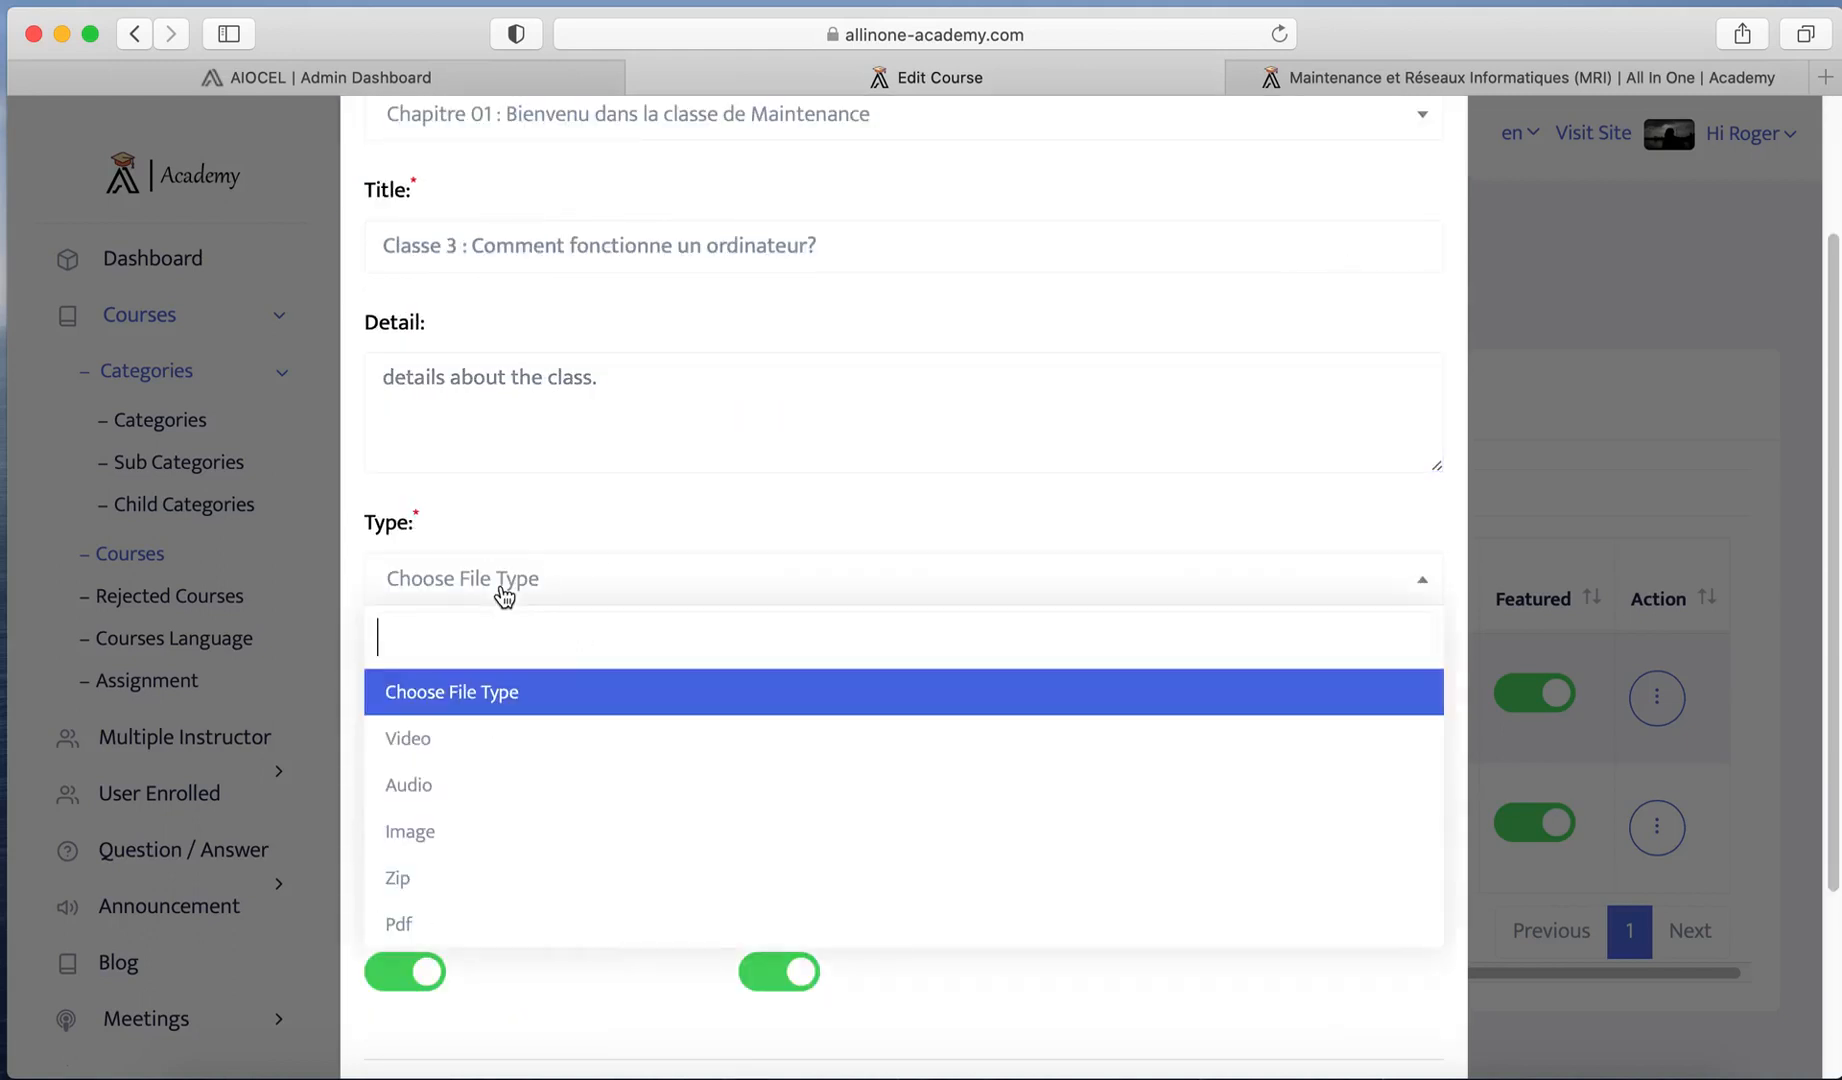
left_click(411, 744)
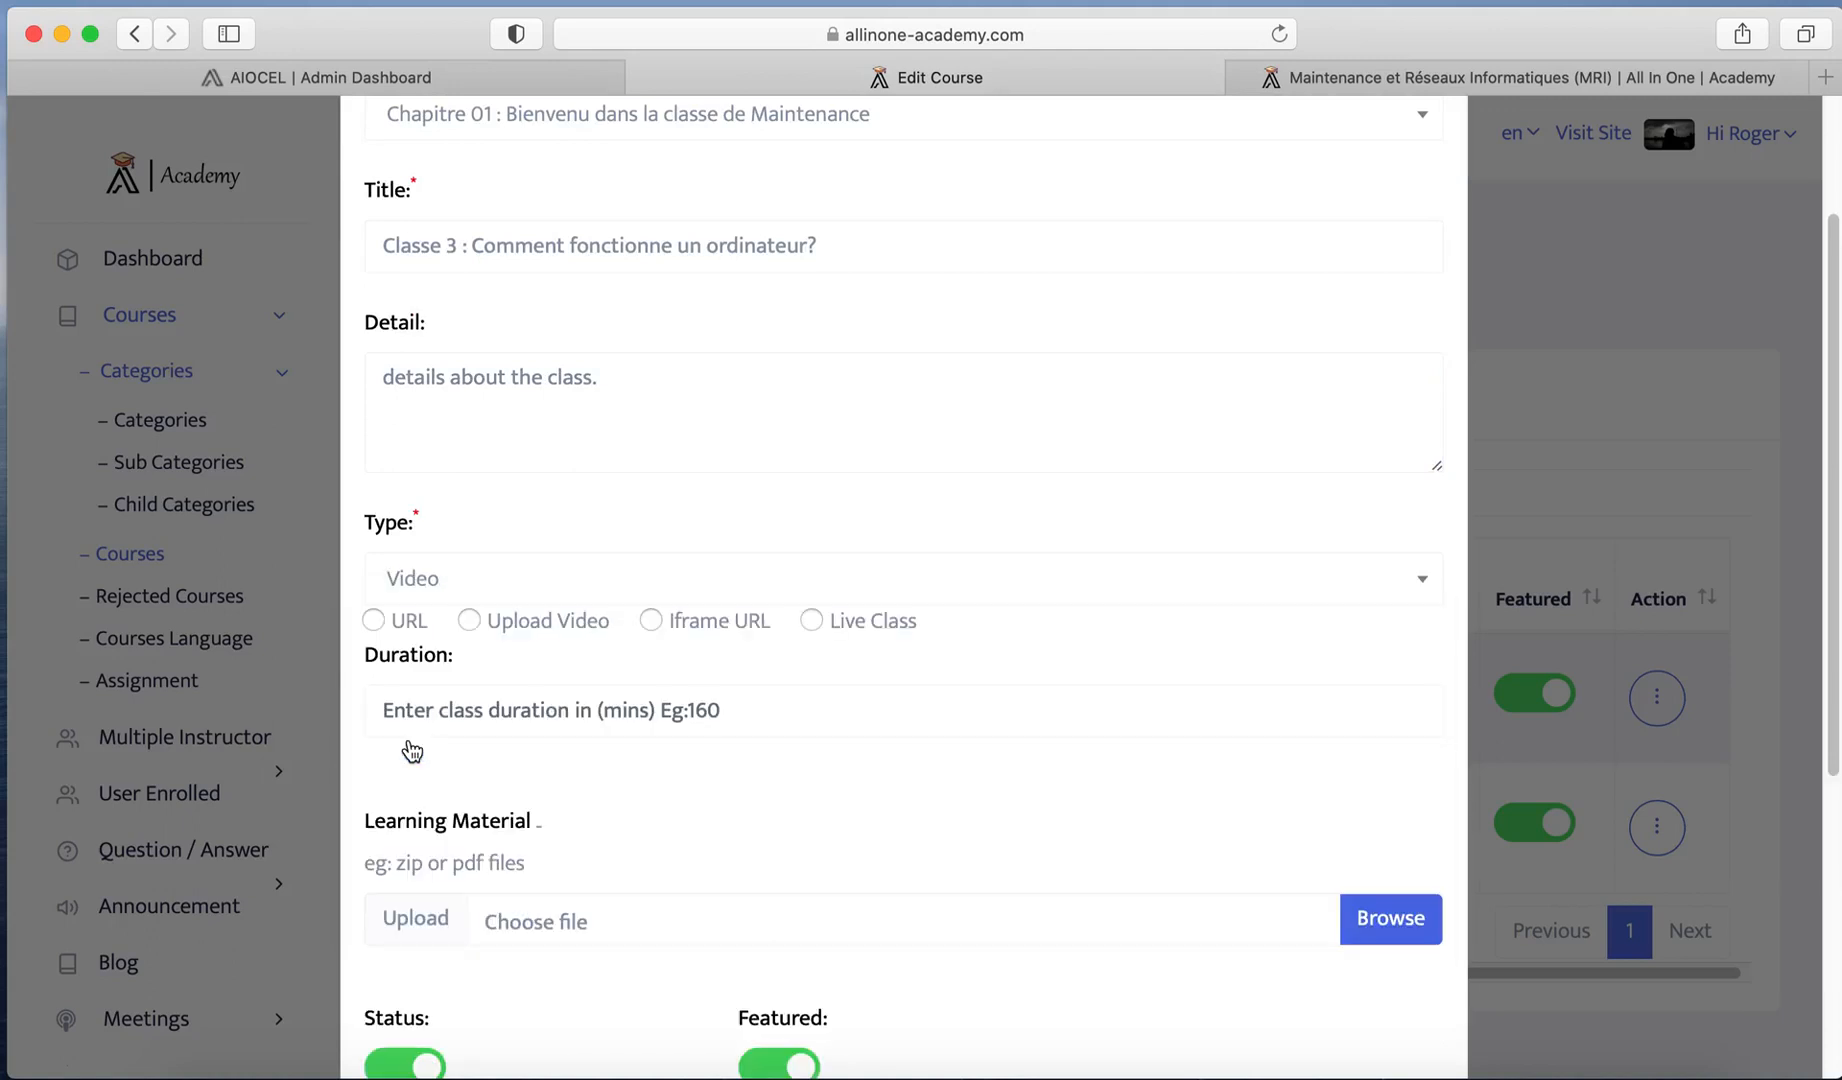
Step: Try the Audio and Image types to examine the URL, upload, duration and size fields they offer
left_click(465, 579)
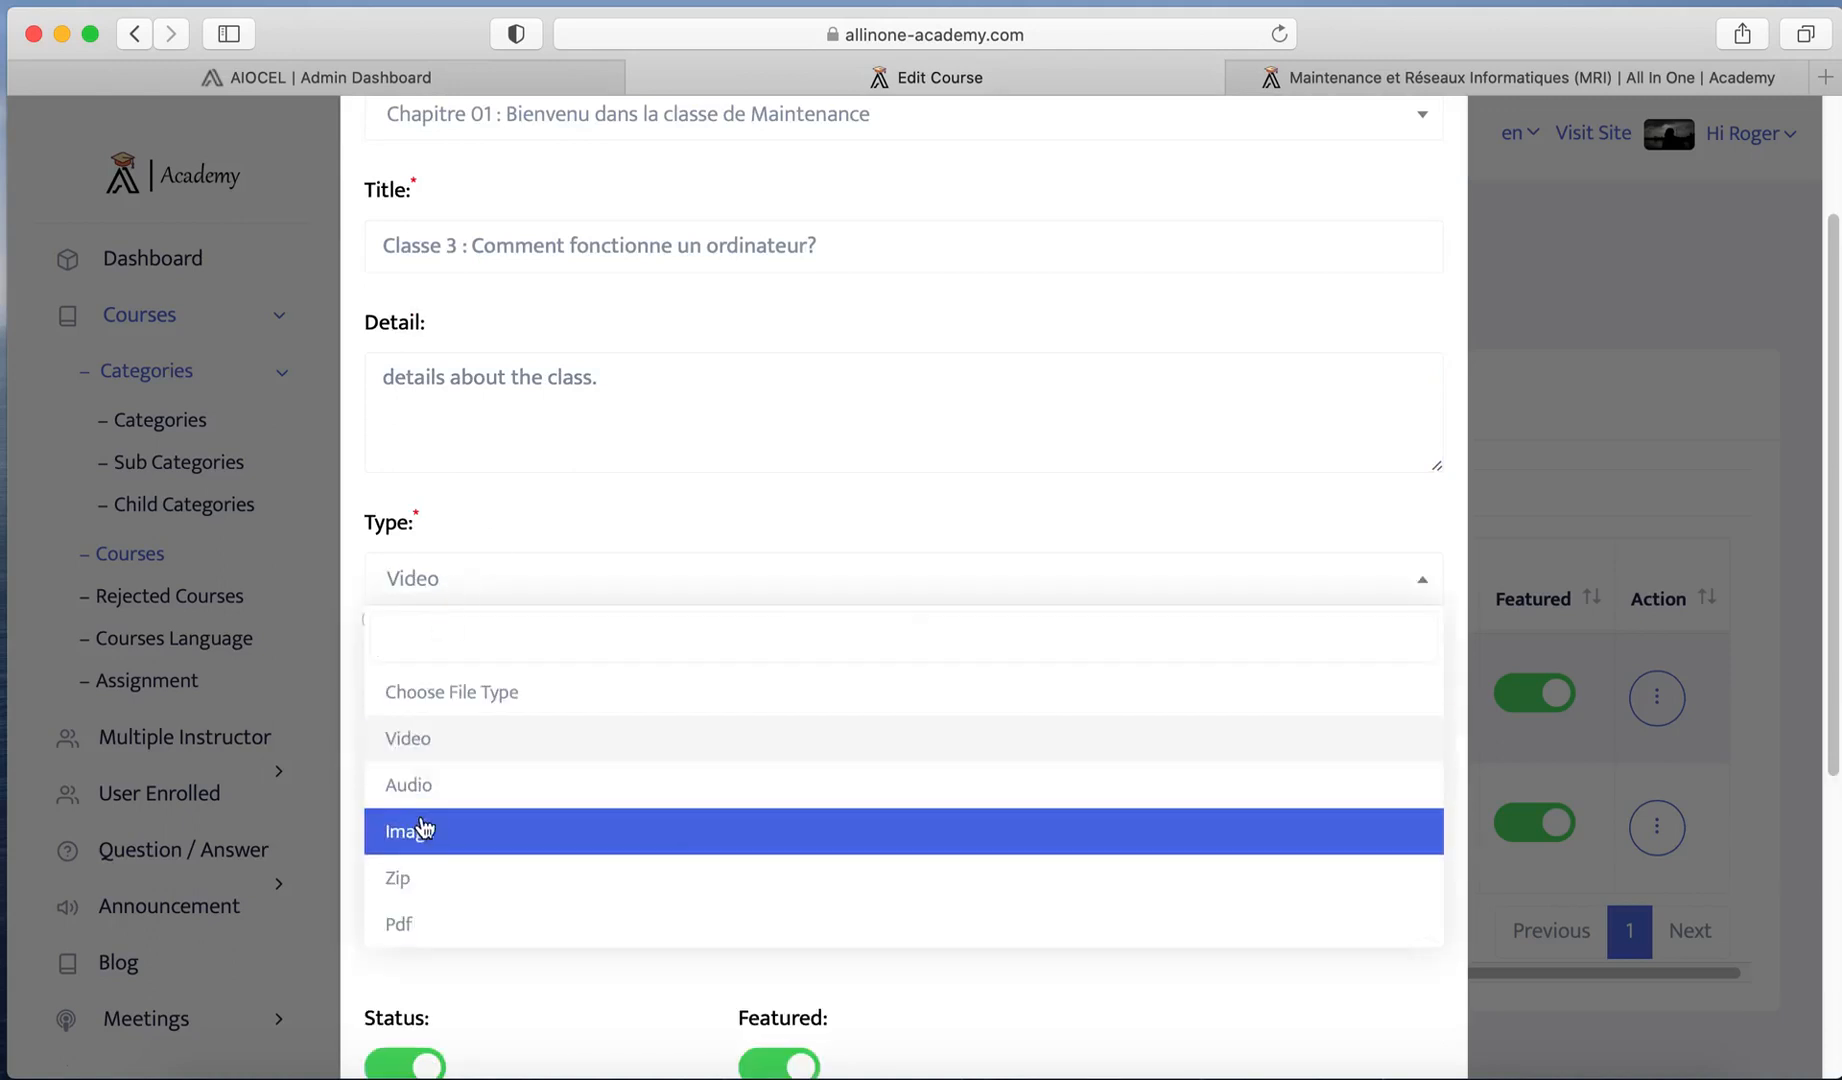
left_click(437, 787)
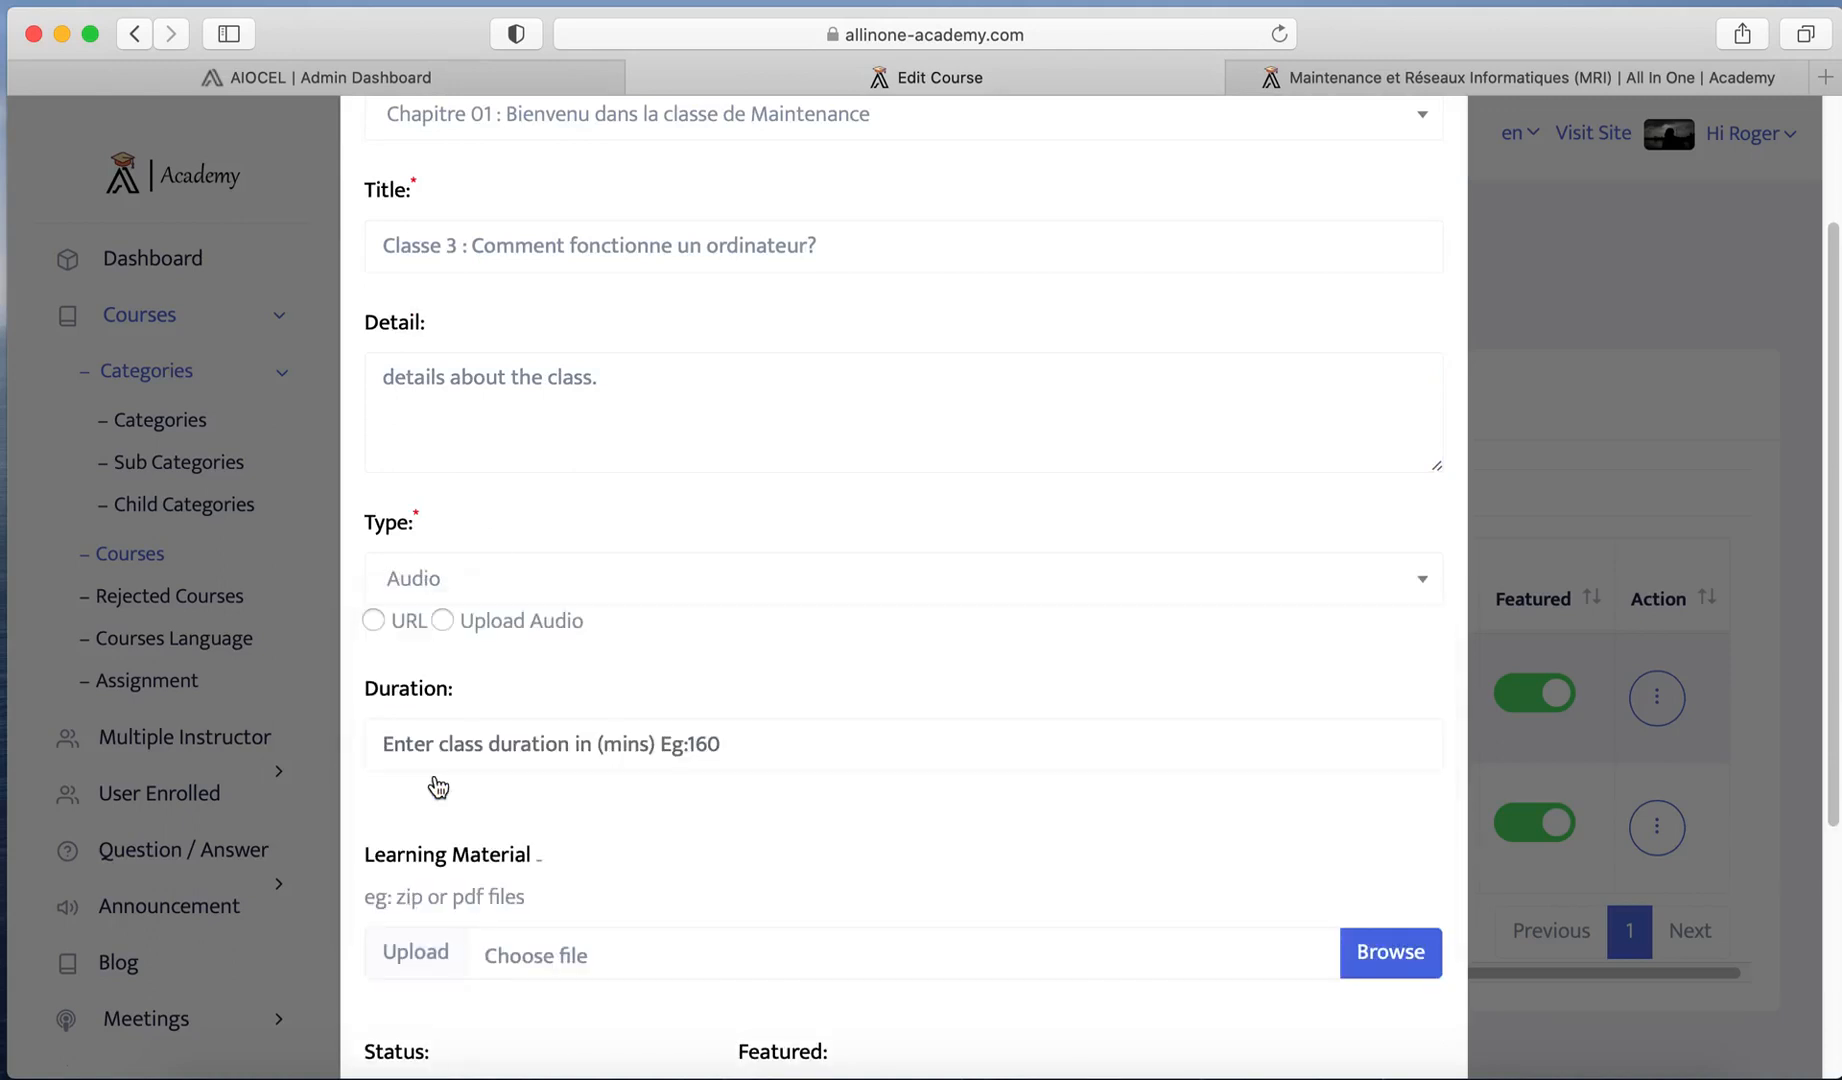
left_click(375, 622)
left_click(437, 625)
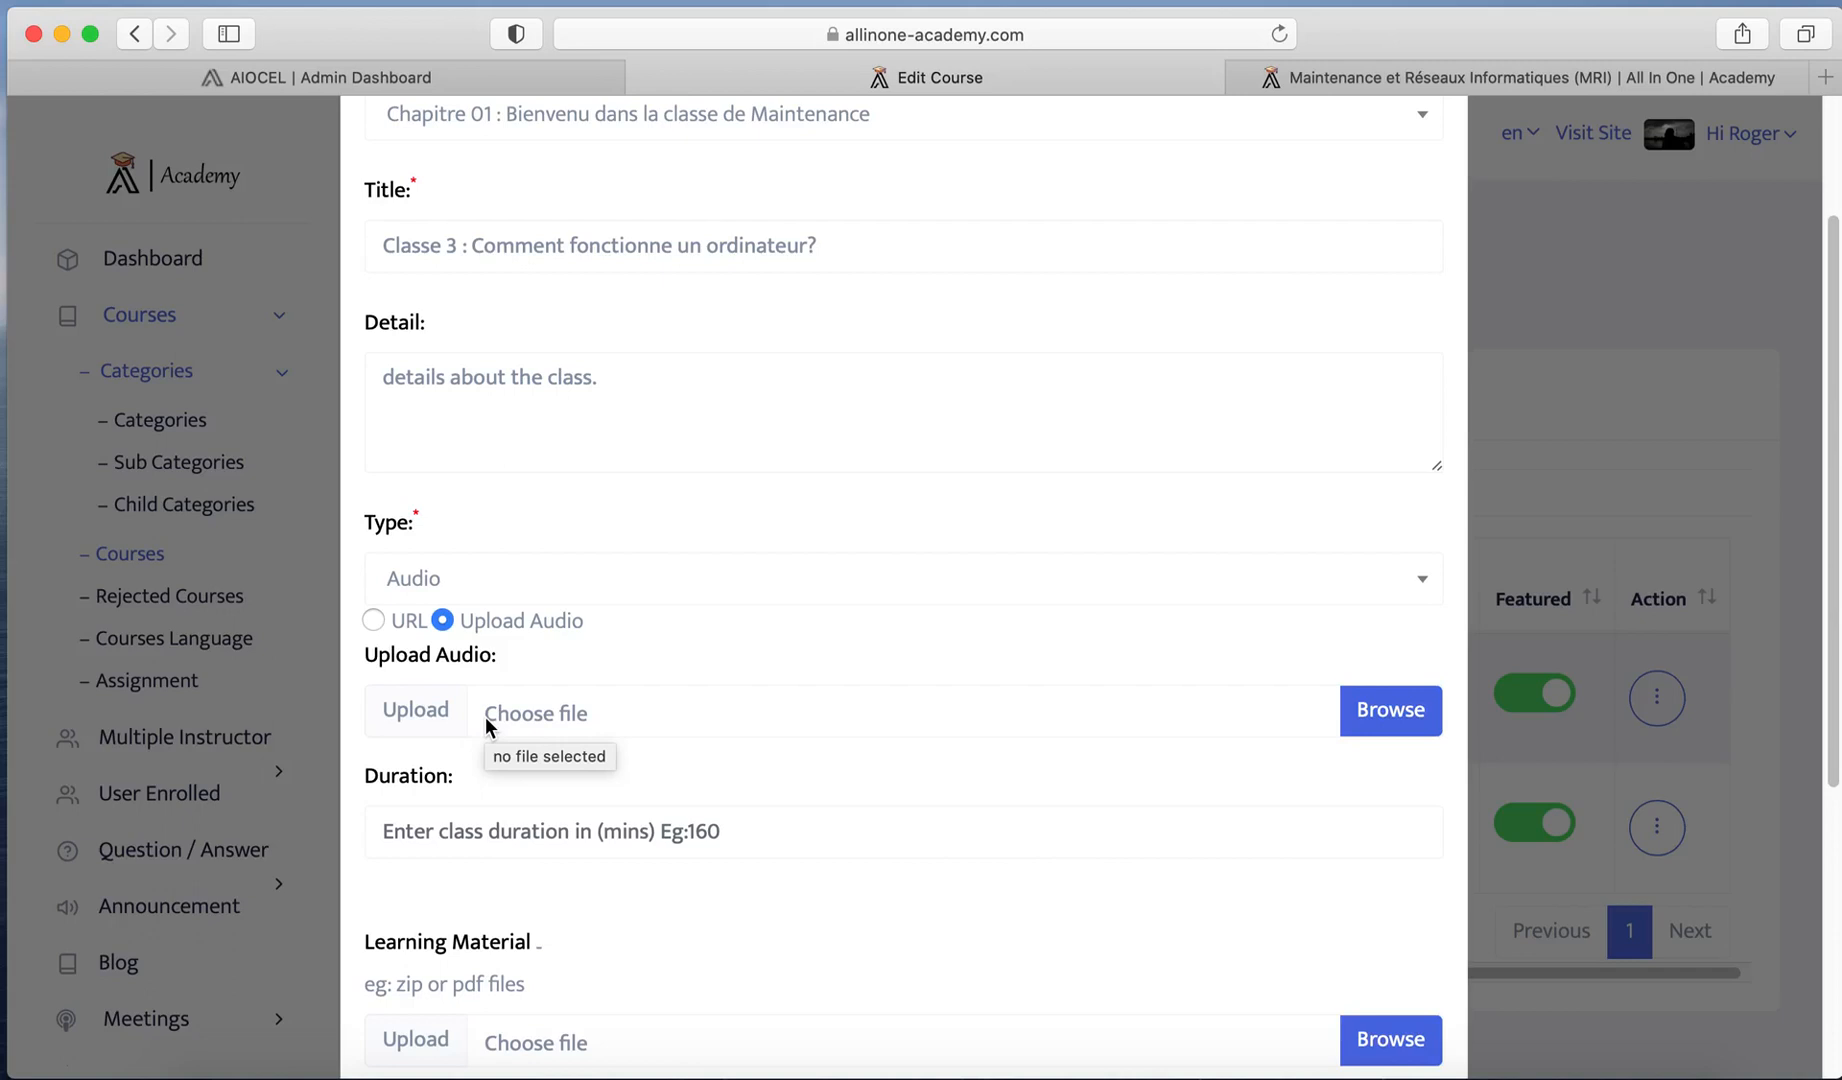
left_click(411, 600)
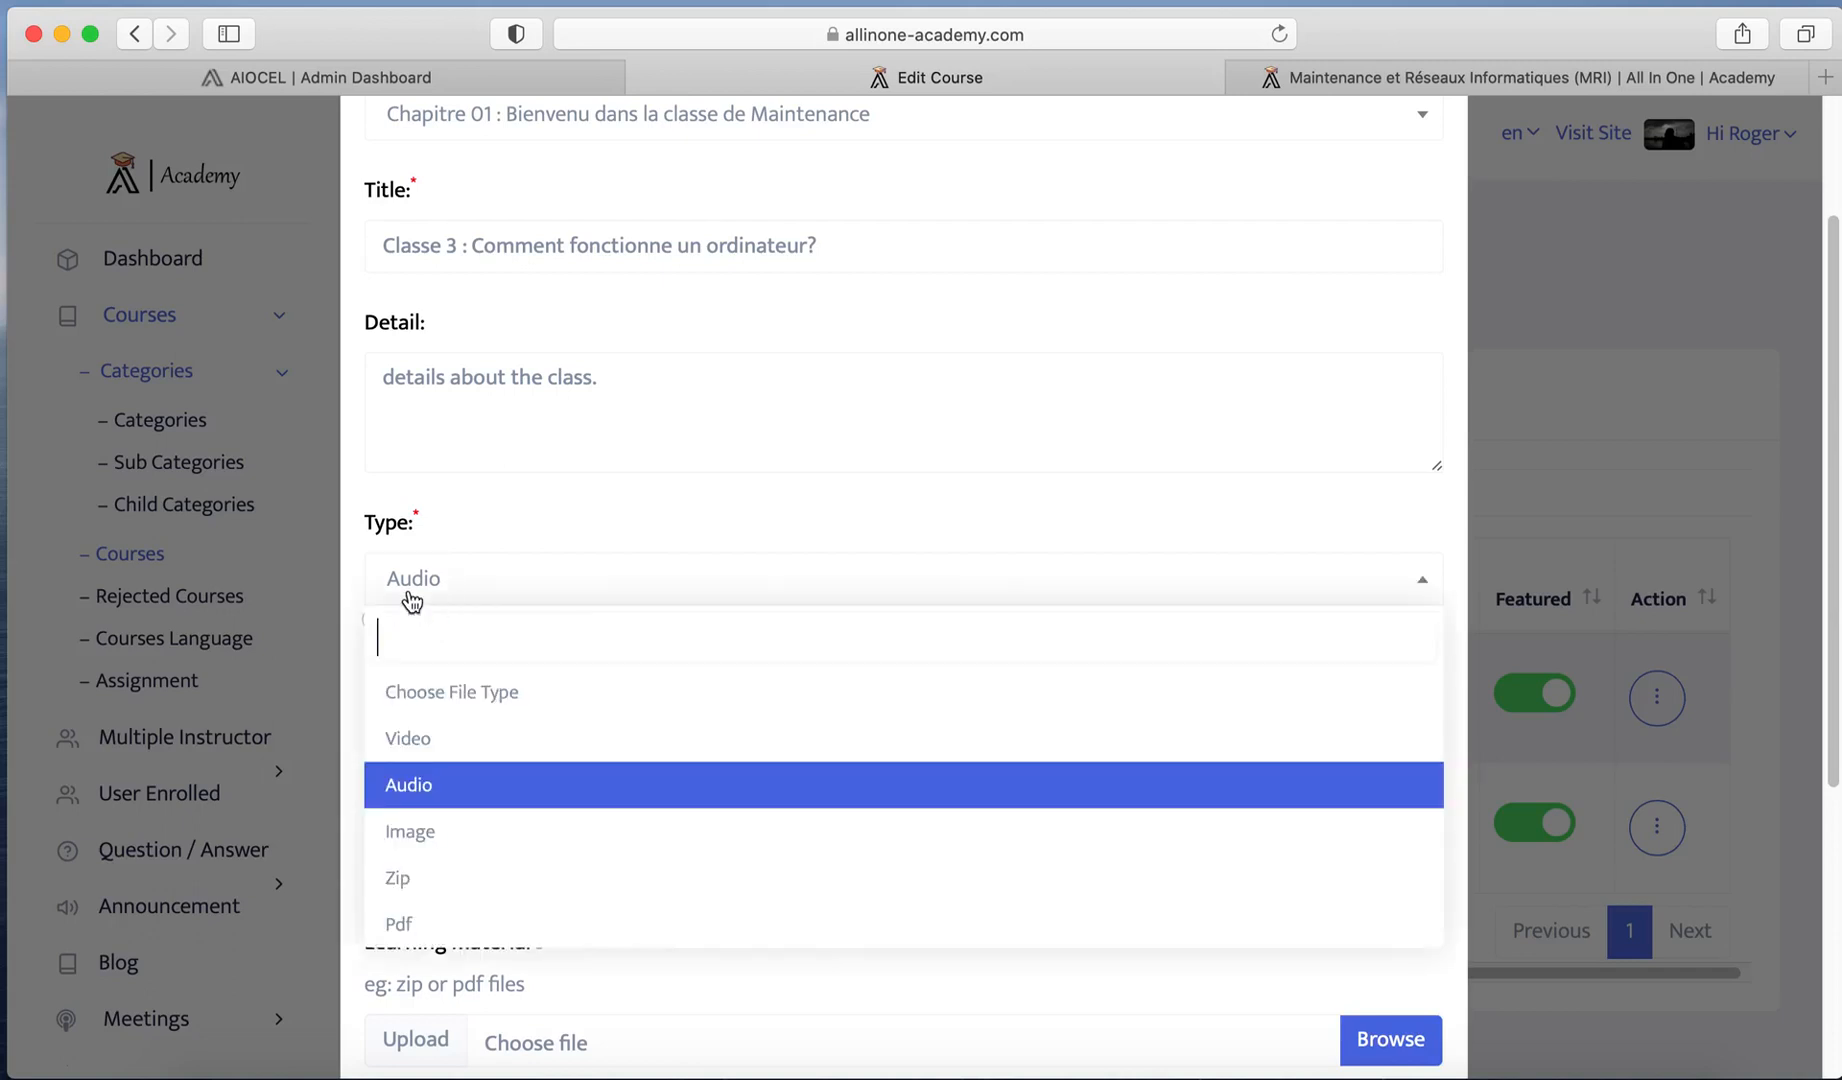
left_click(450, 857)
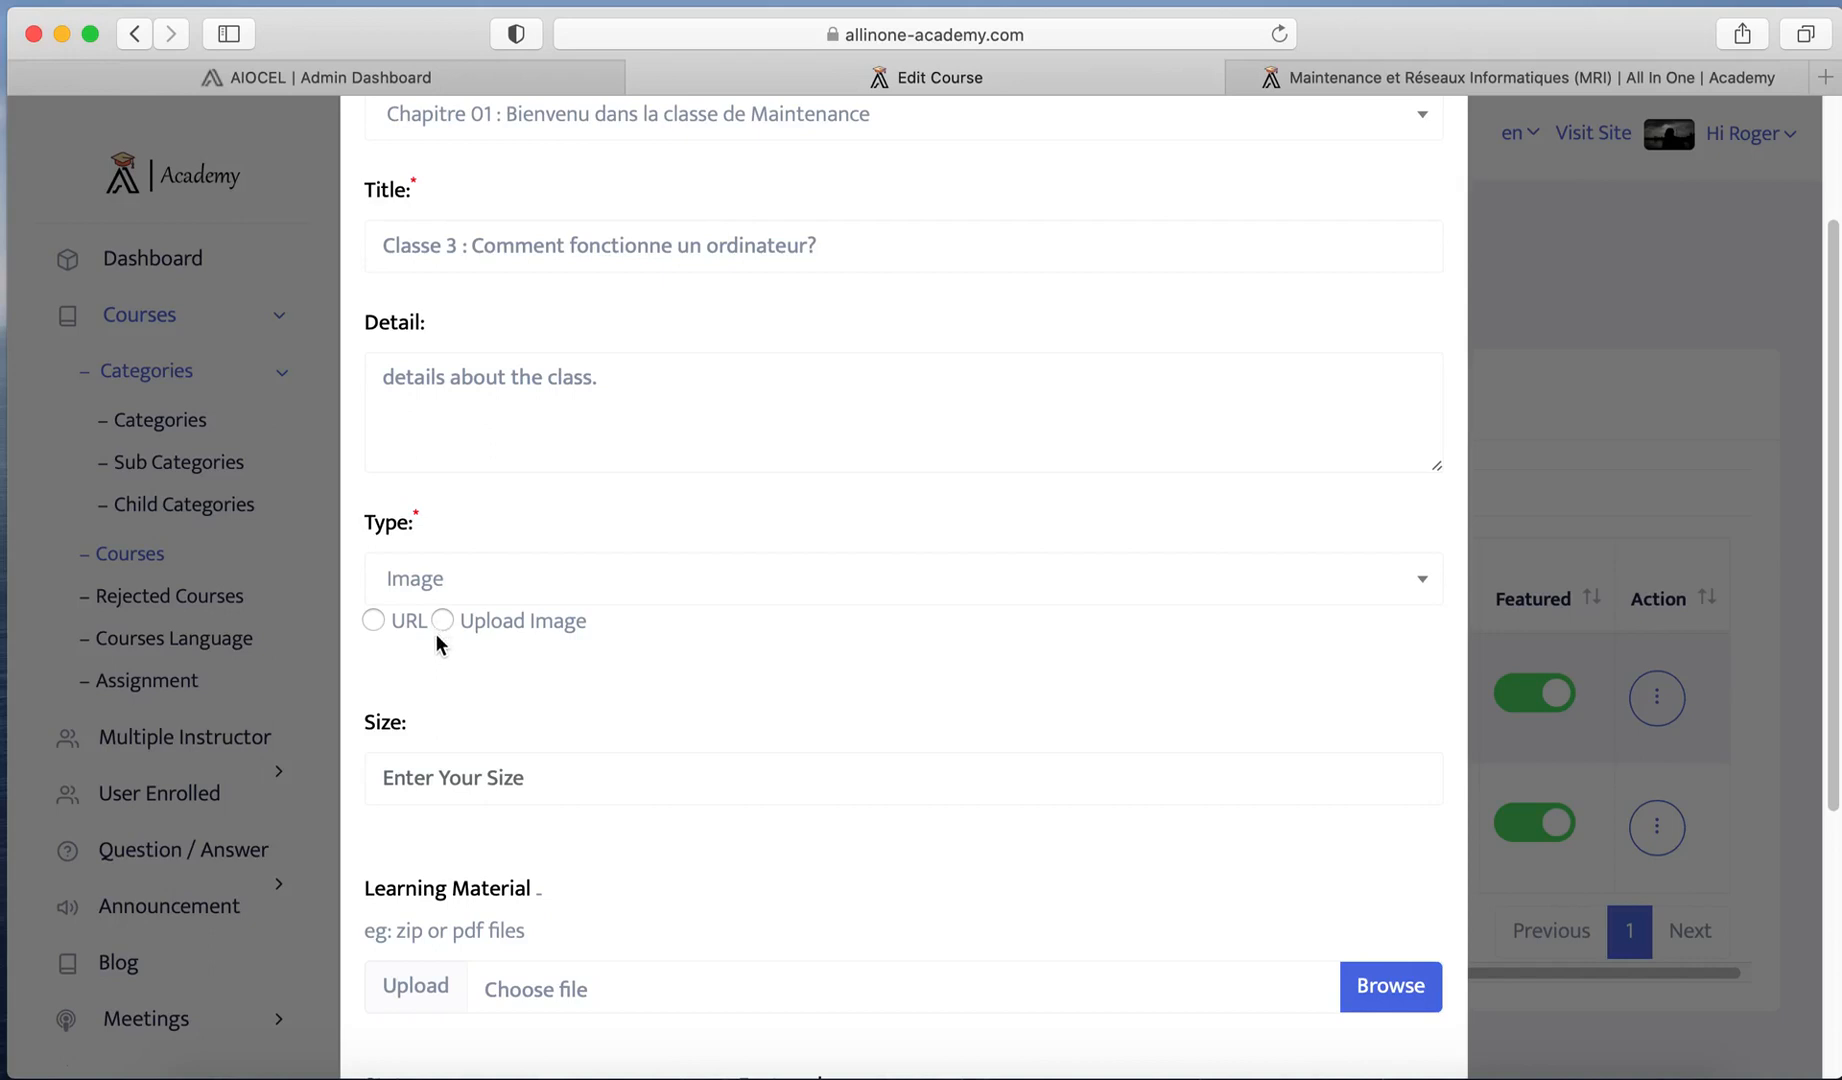
Step: Set the class type back to Video and choose Iframe URL as the video source
left_click(452, 577)
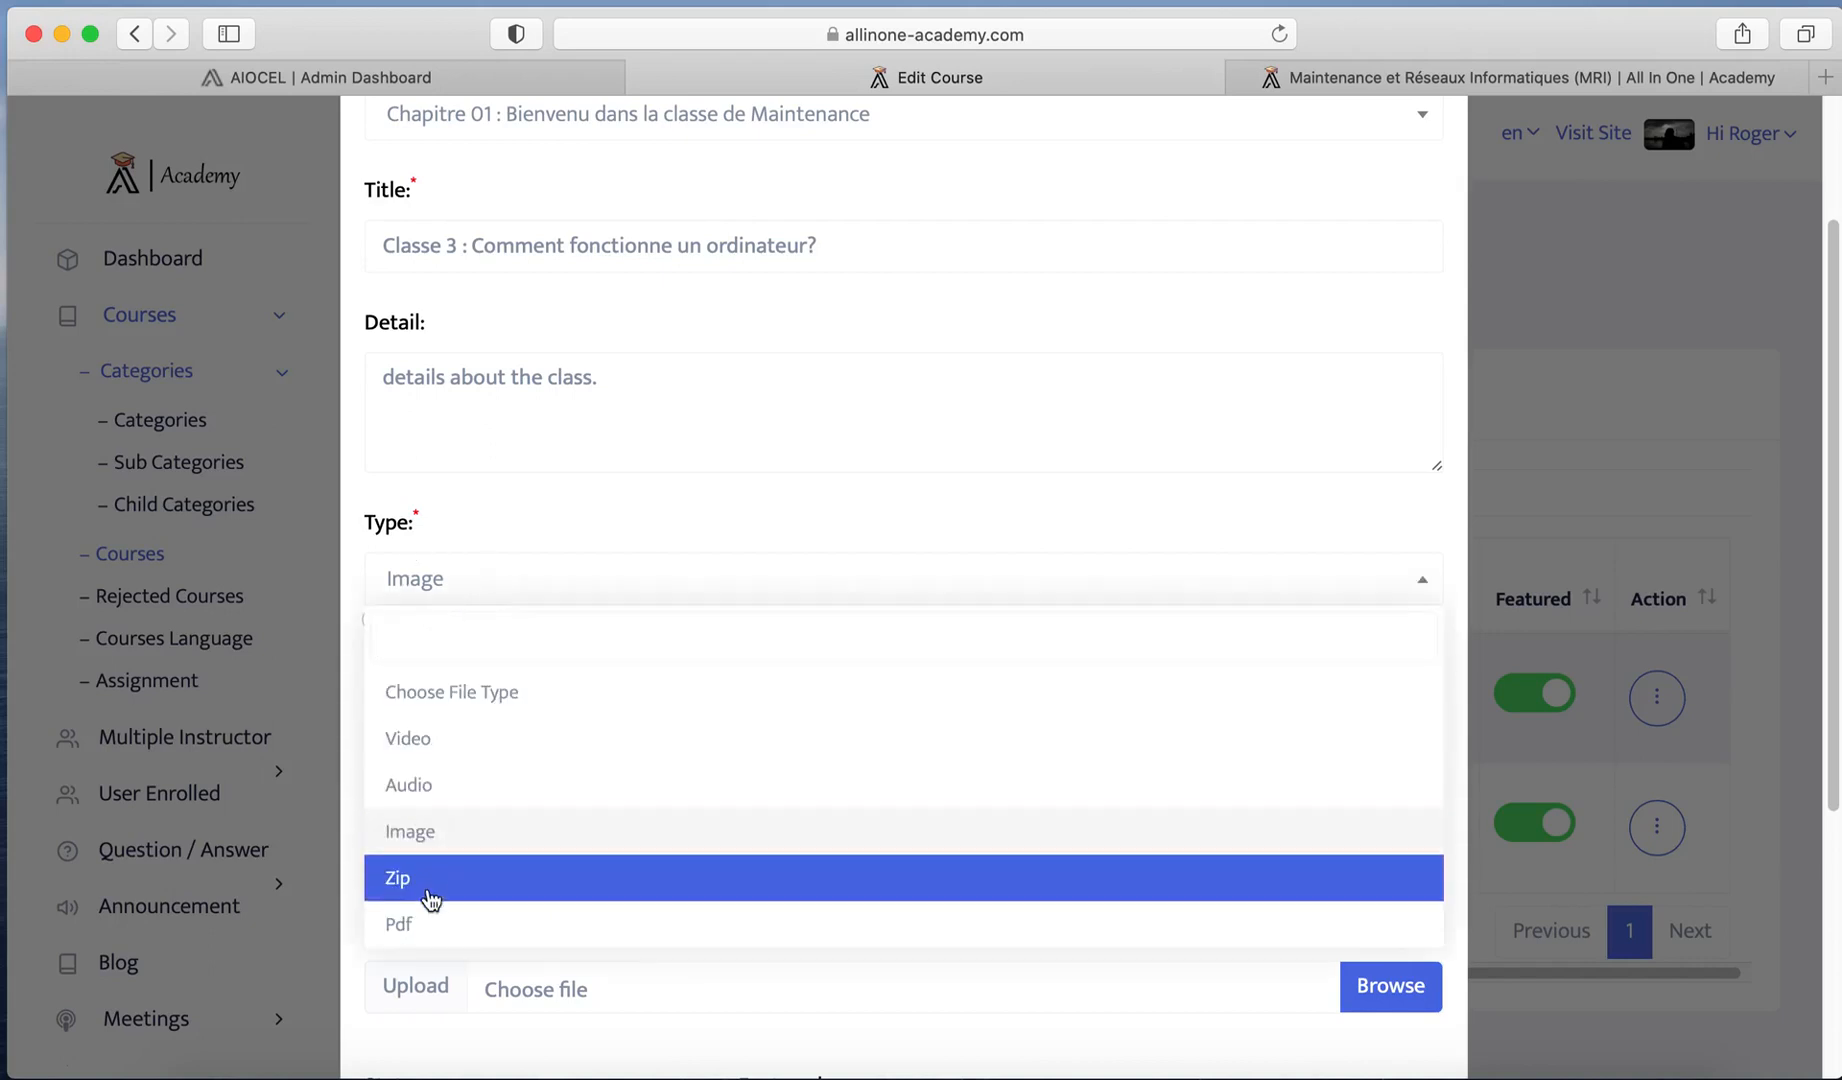
left_click(432, 757)
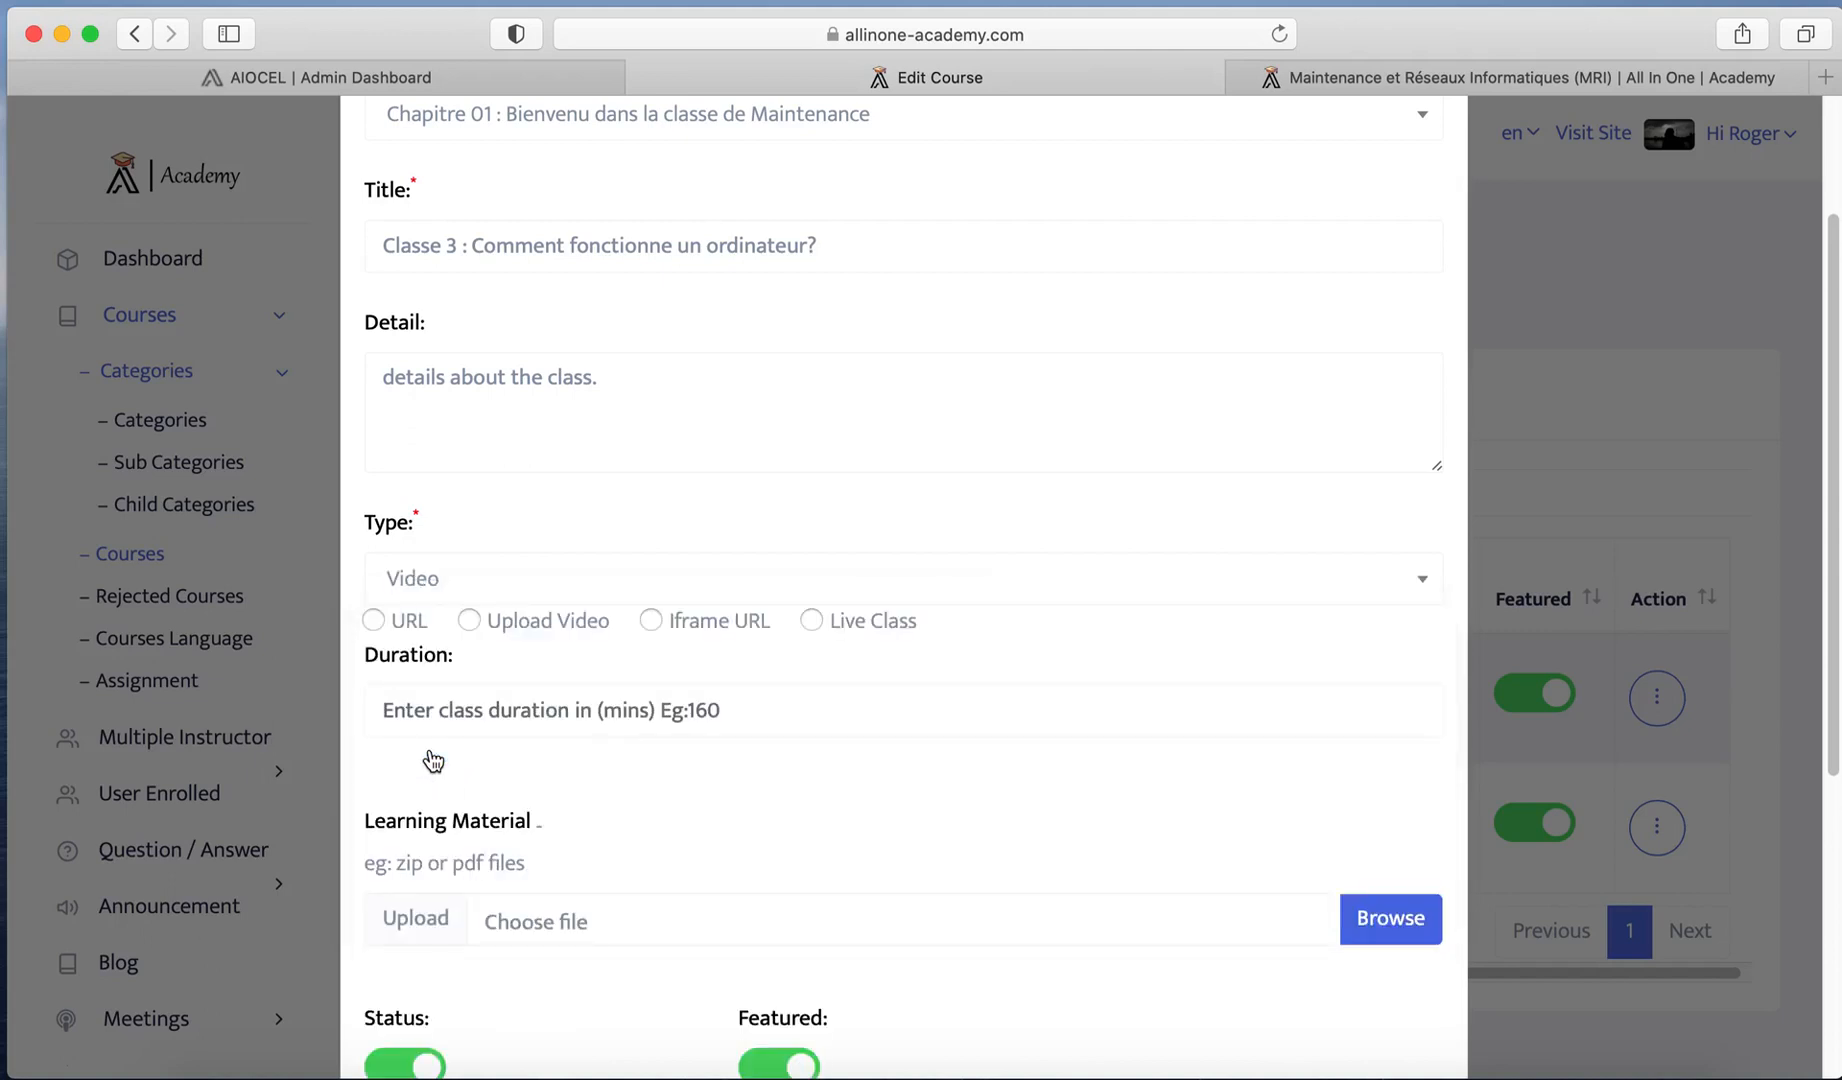
left_click(651, 621)
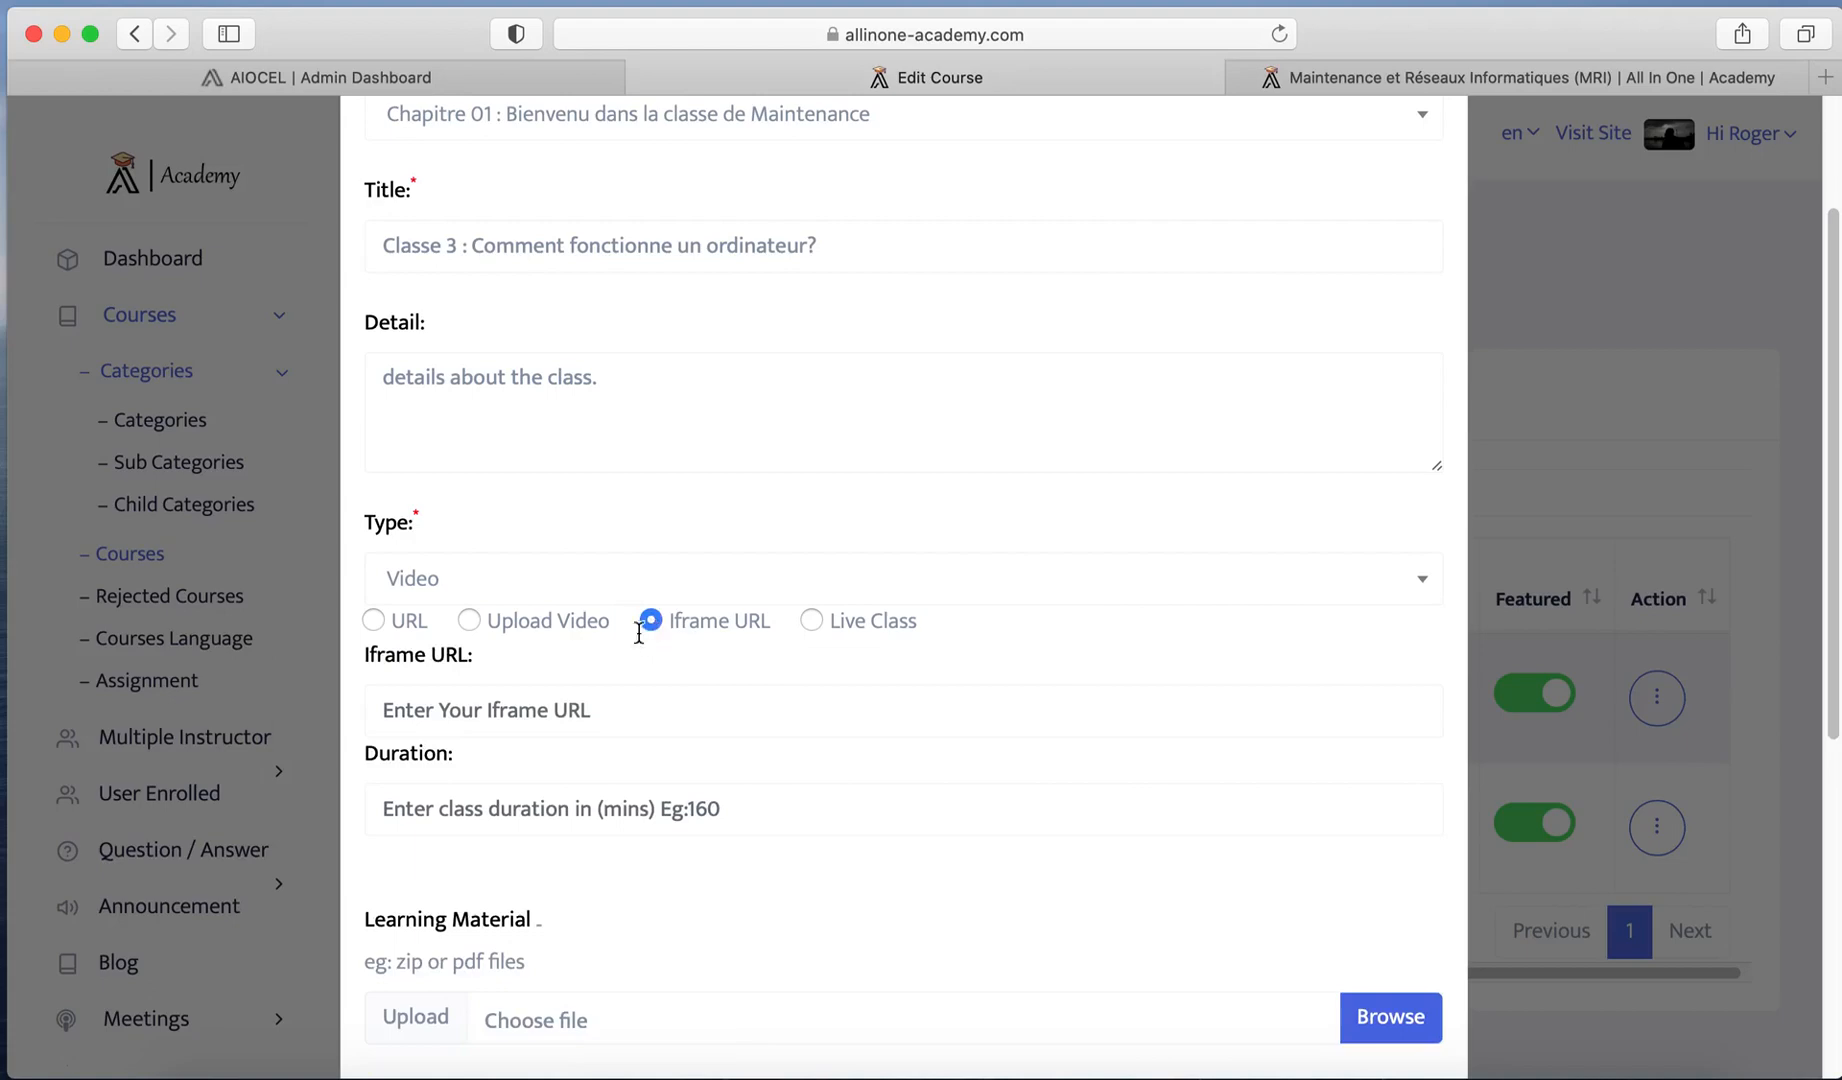
left_click(556, 710)
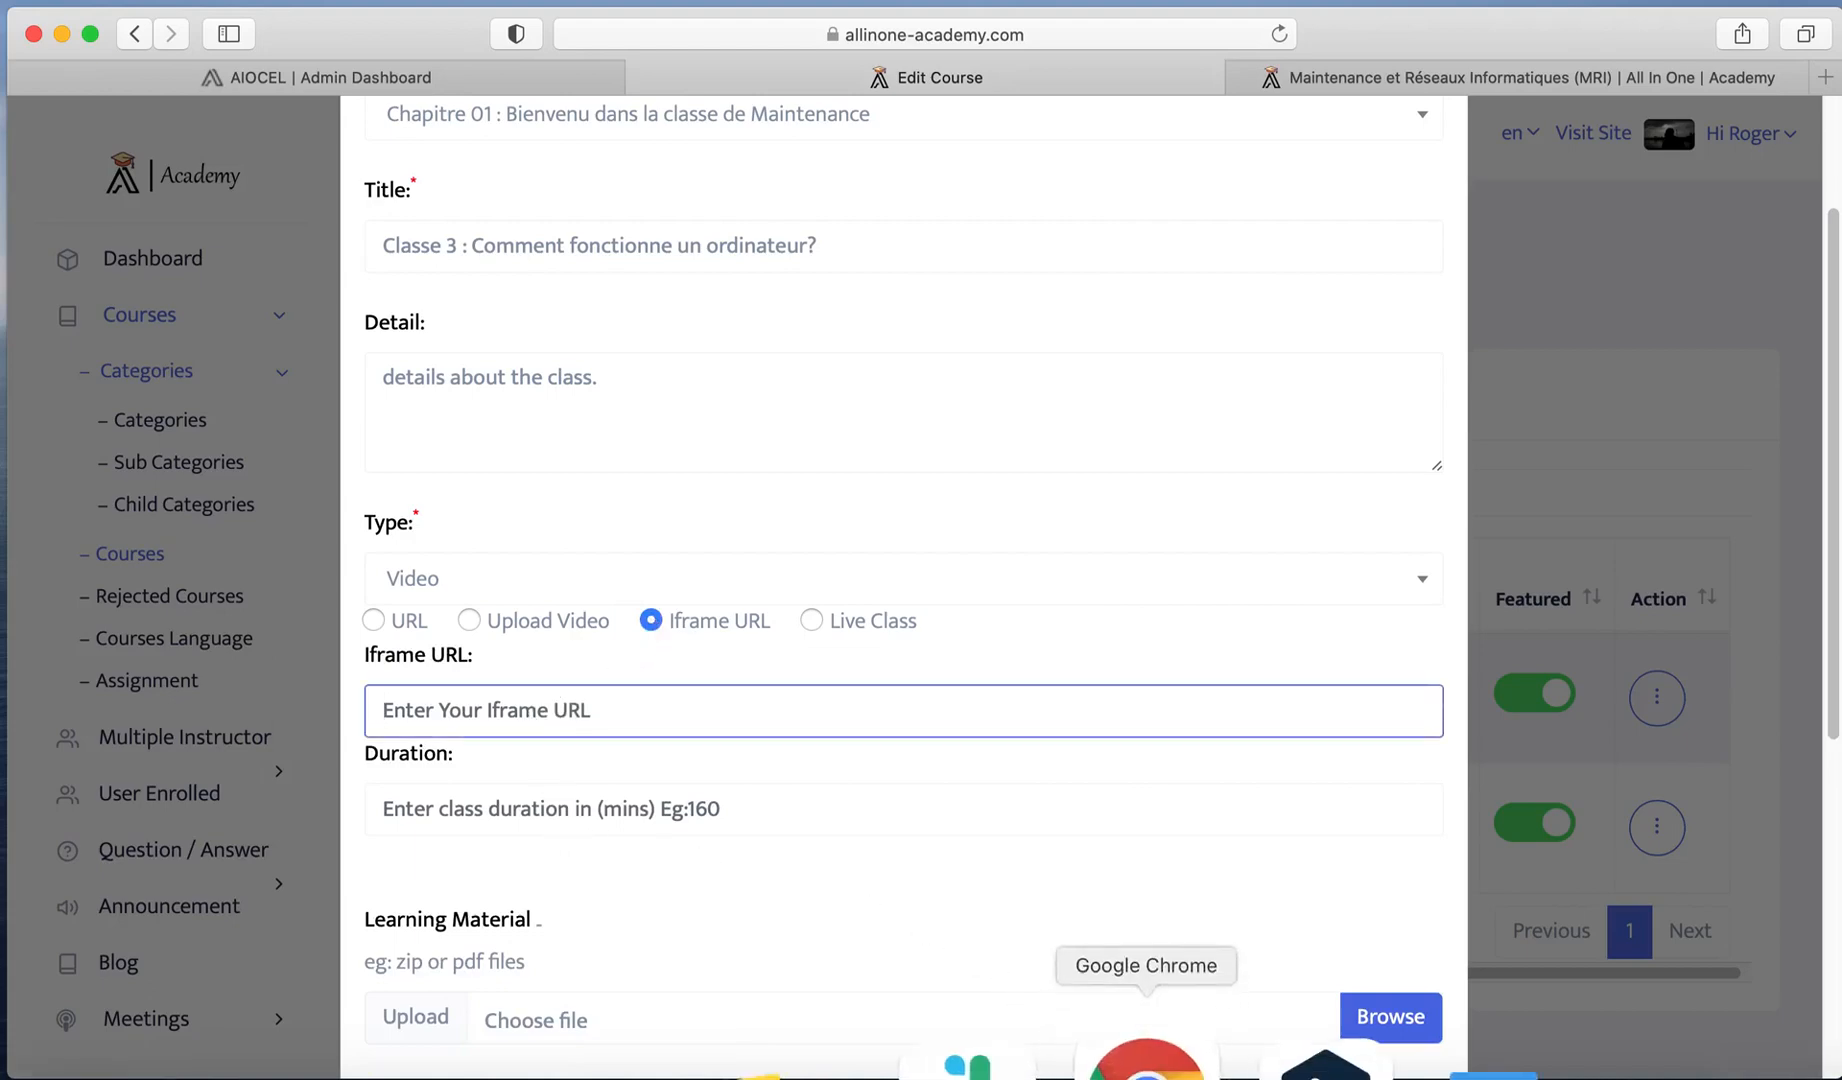
Step: Switch to Chrome and copy the embed code of the YouTube video "Comment fonctionne un ordinateur? [Bases de l'informatique]"
left_click(1139, 1050)
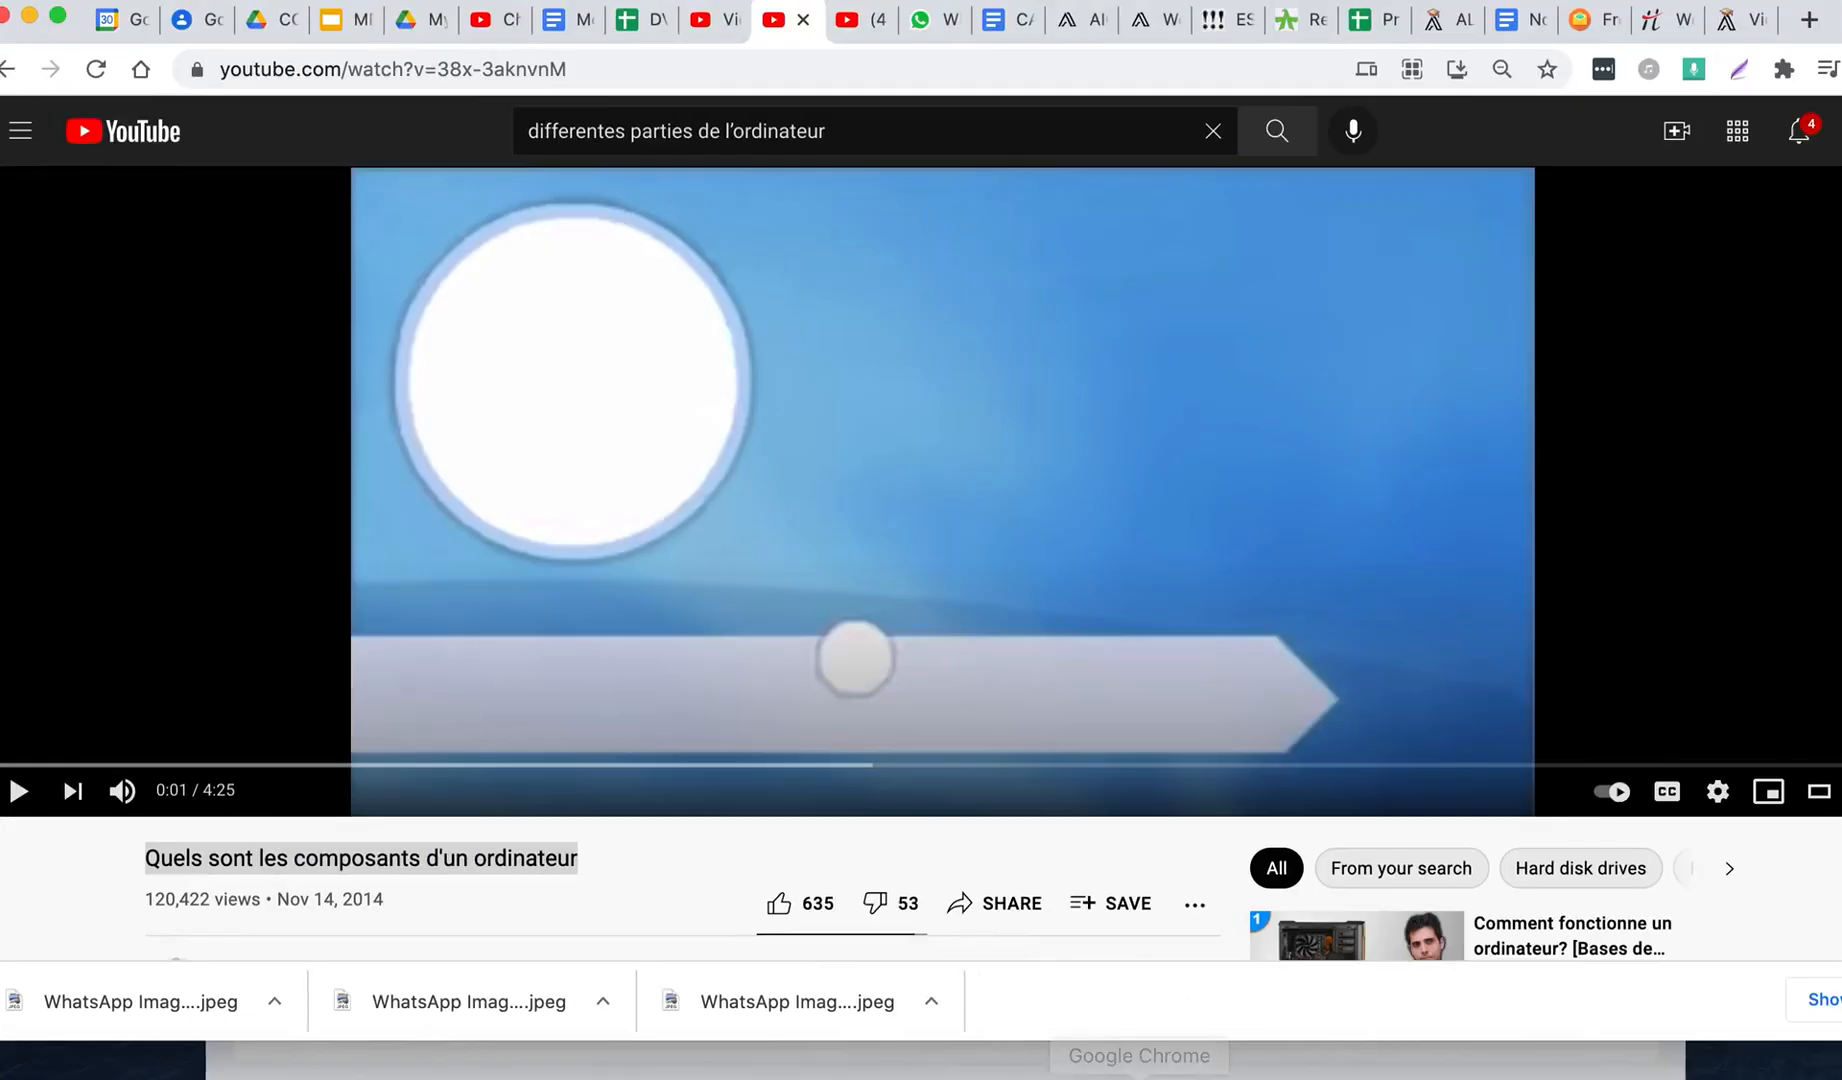
left_click(843, 26)
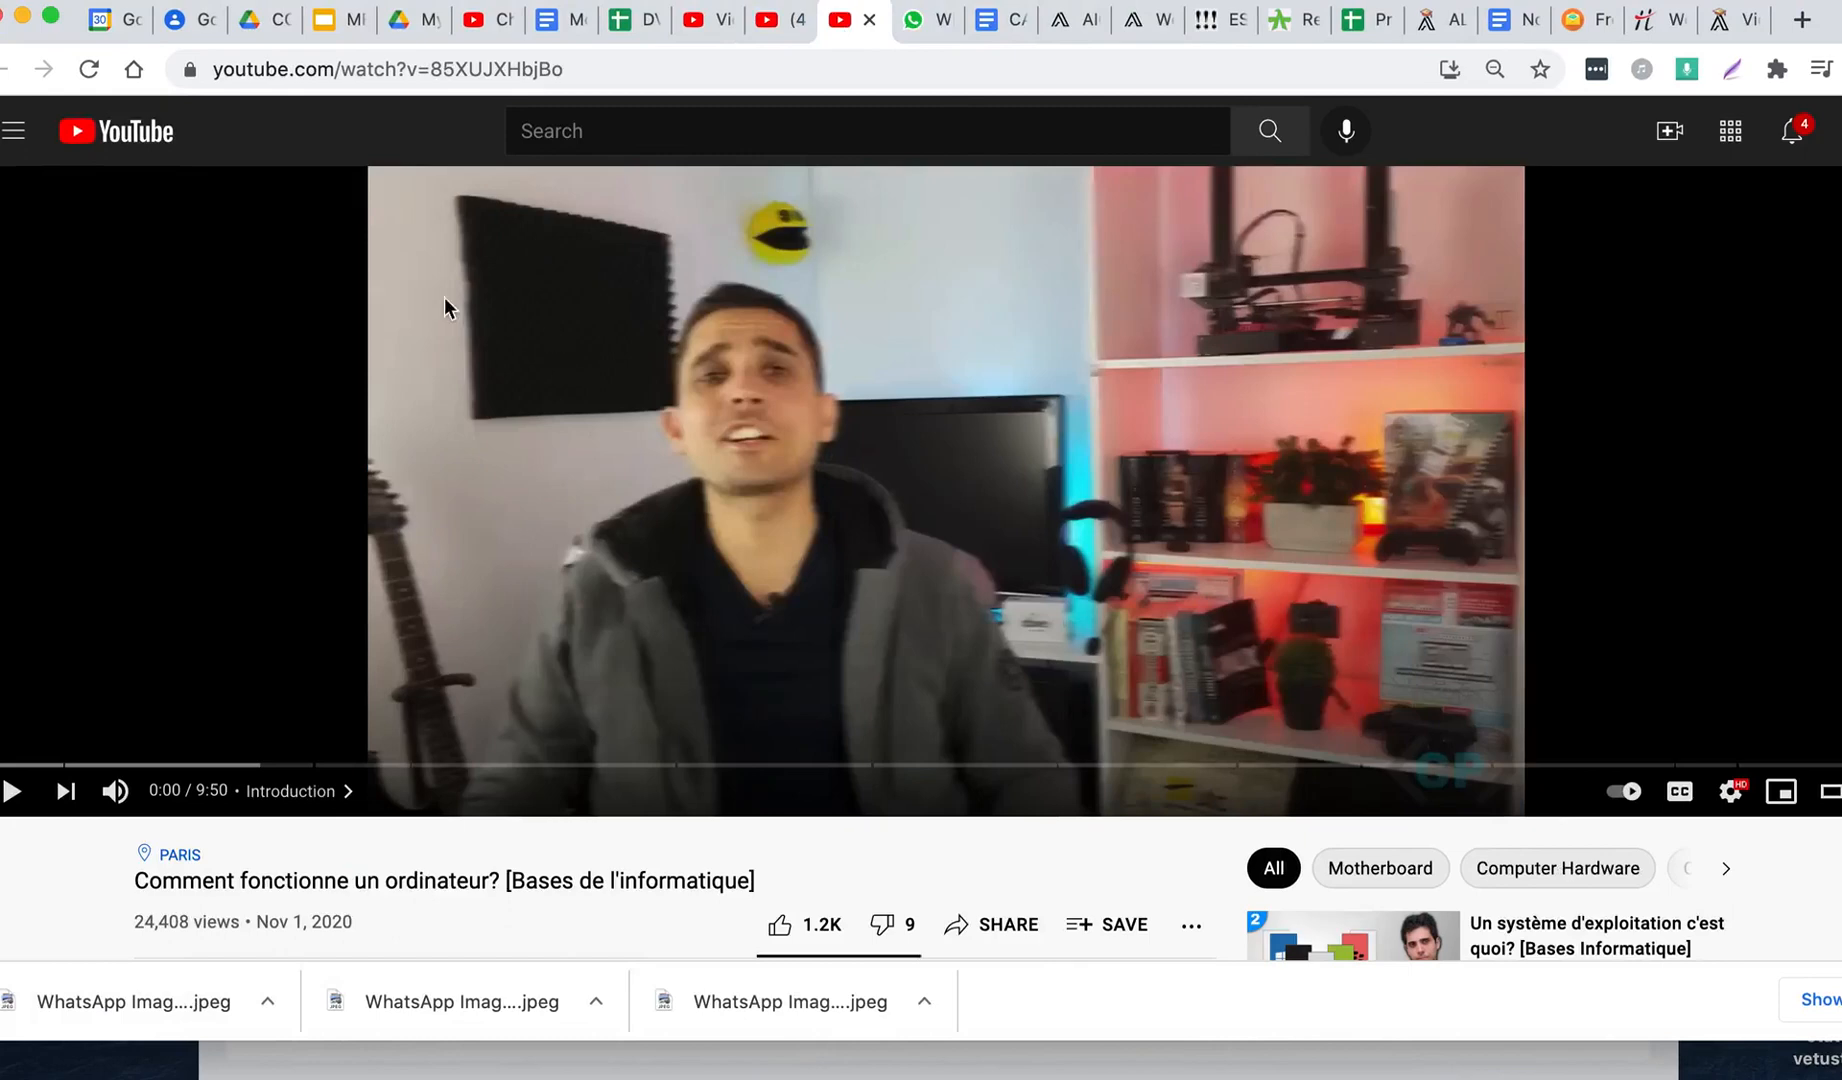
left_click(957, 928)
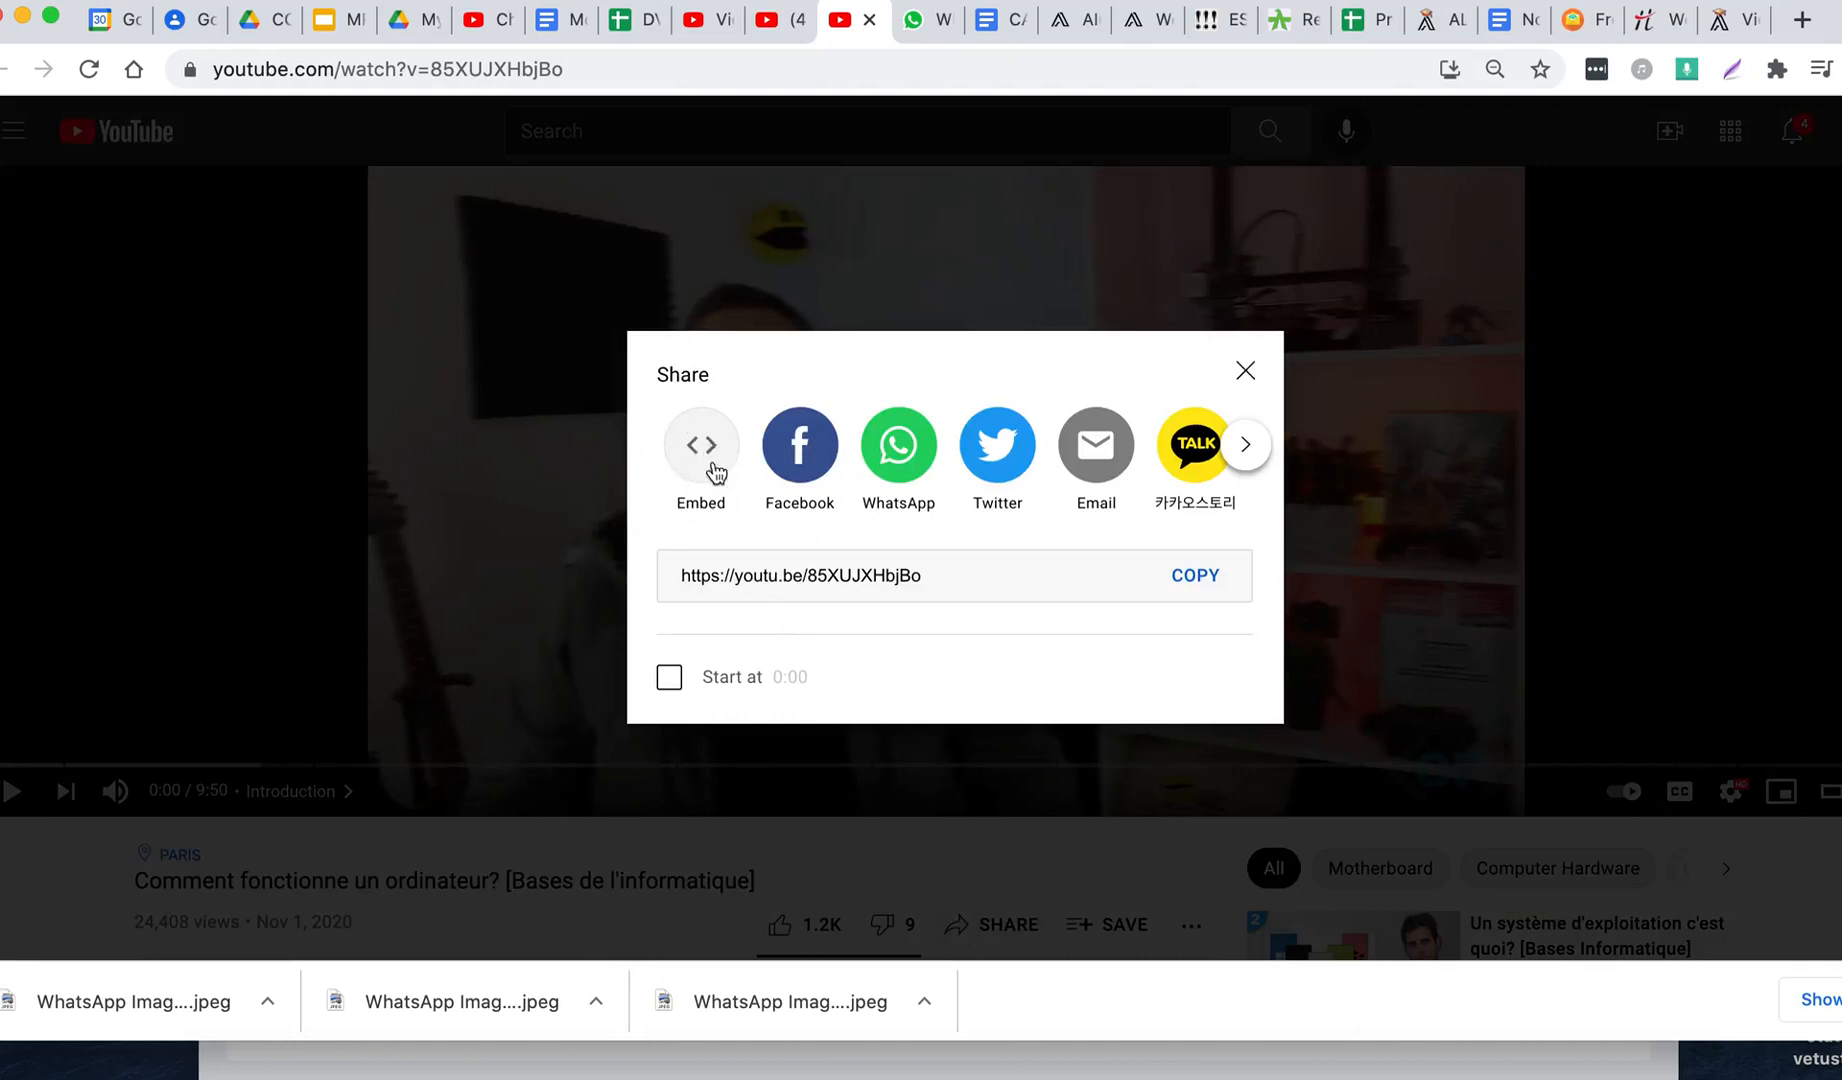
left_click(690, 438)
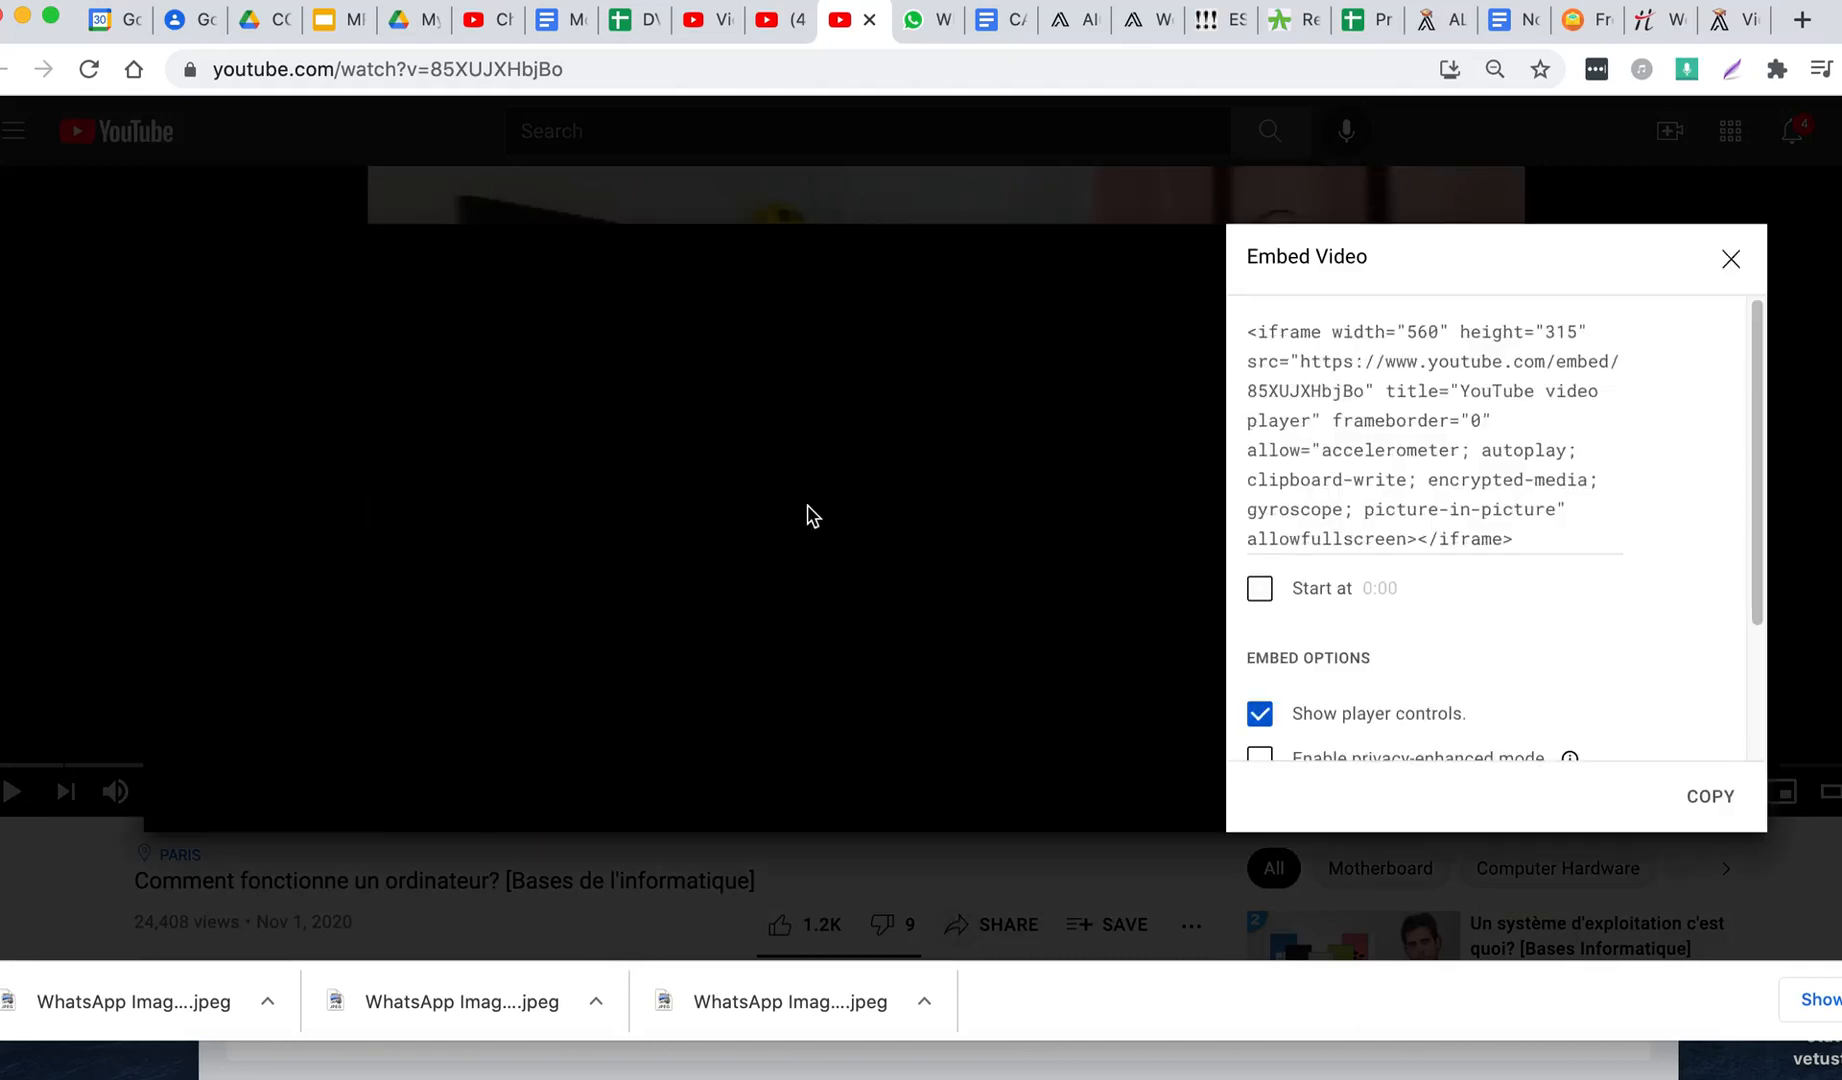
left_click(1265, 358)
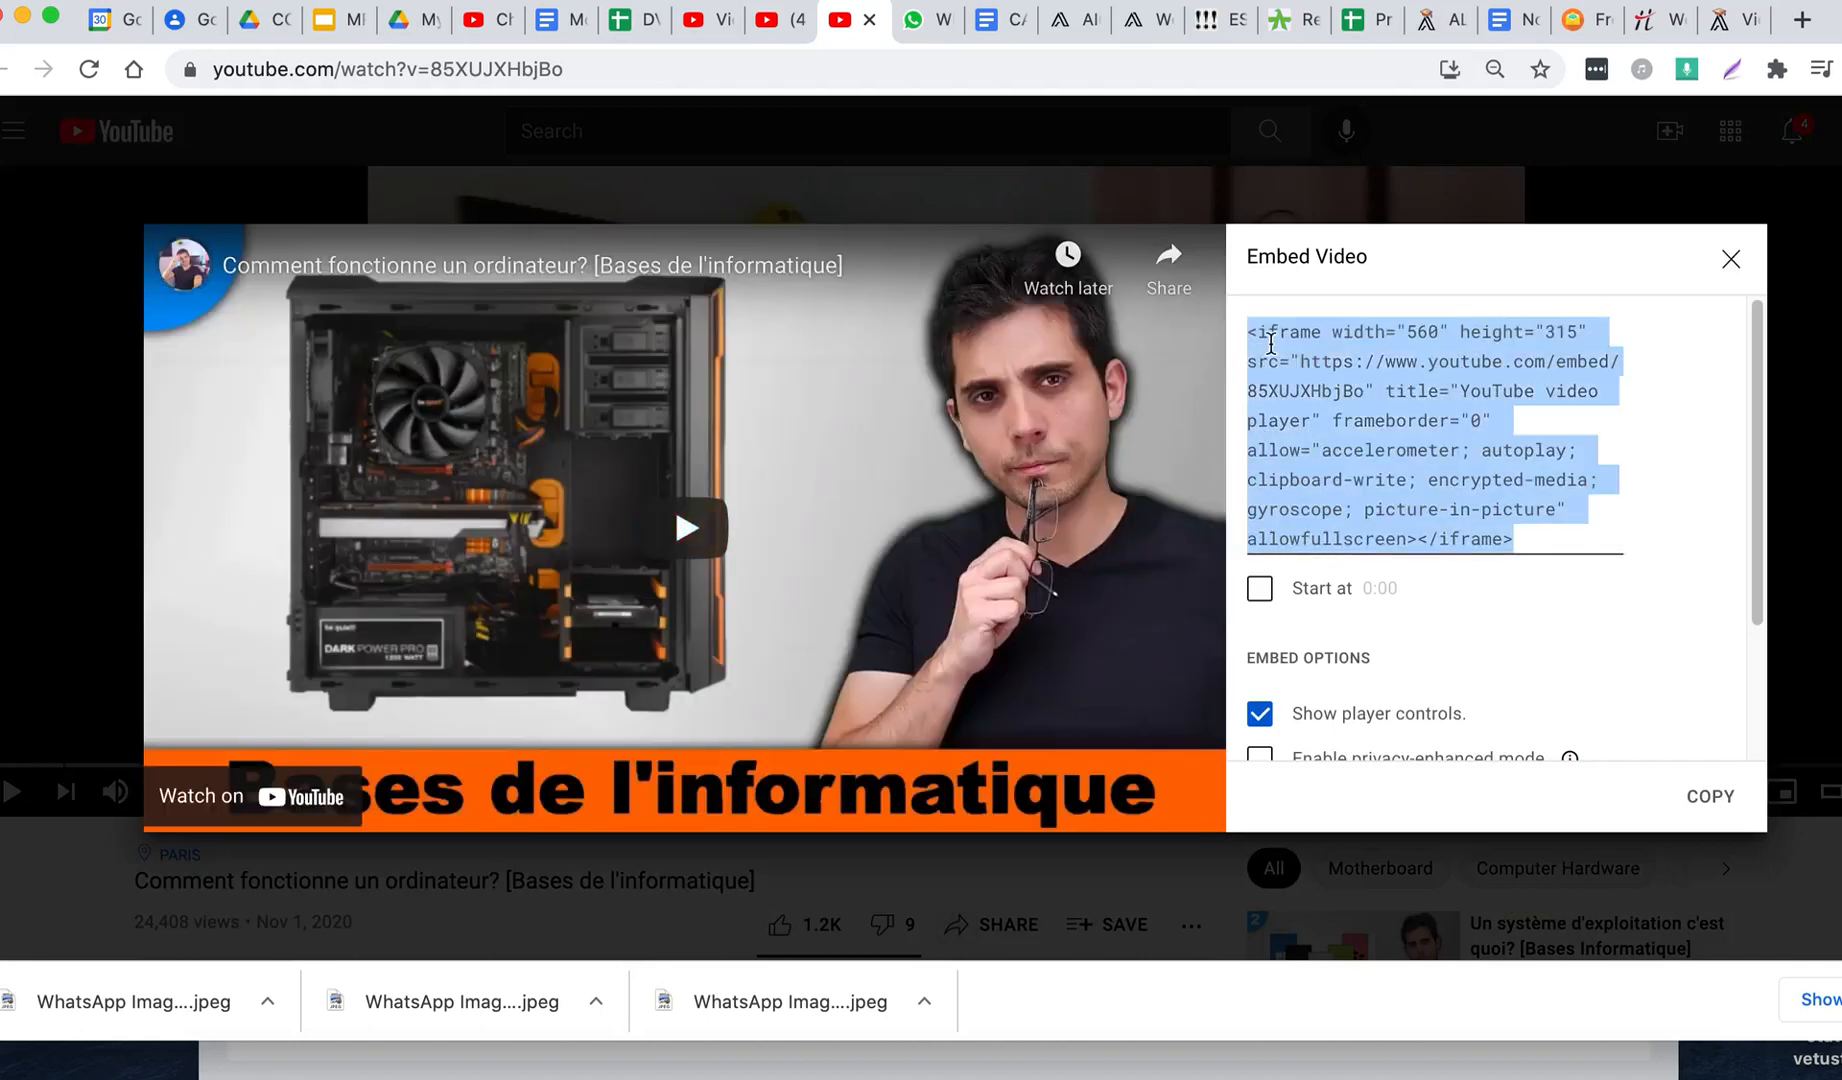
left_click(1336, 505)
left_click(1336, 371)
right_click(1336, 370)
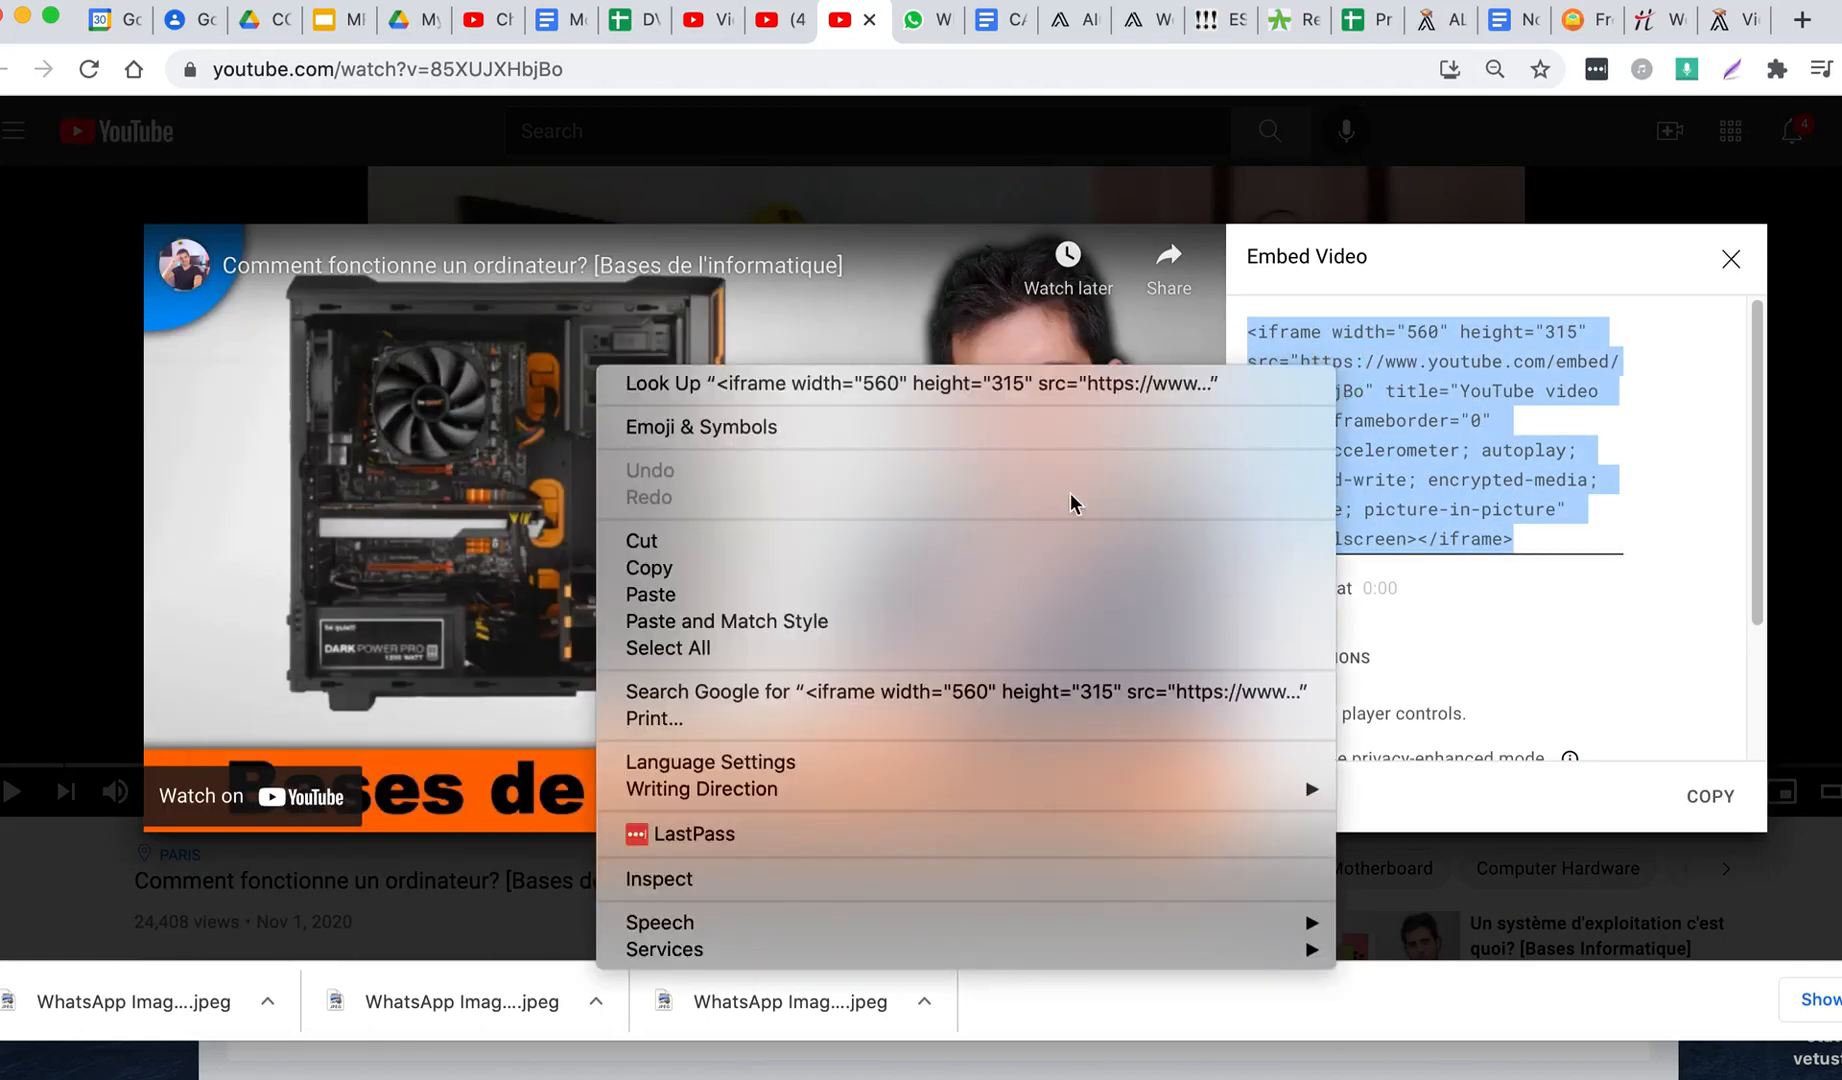
left_click(827, 568)
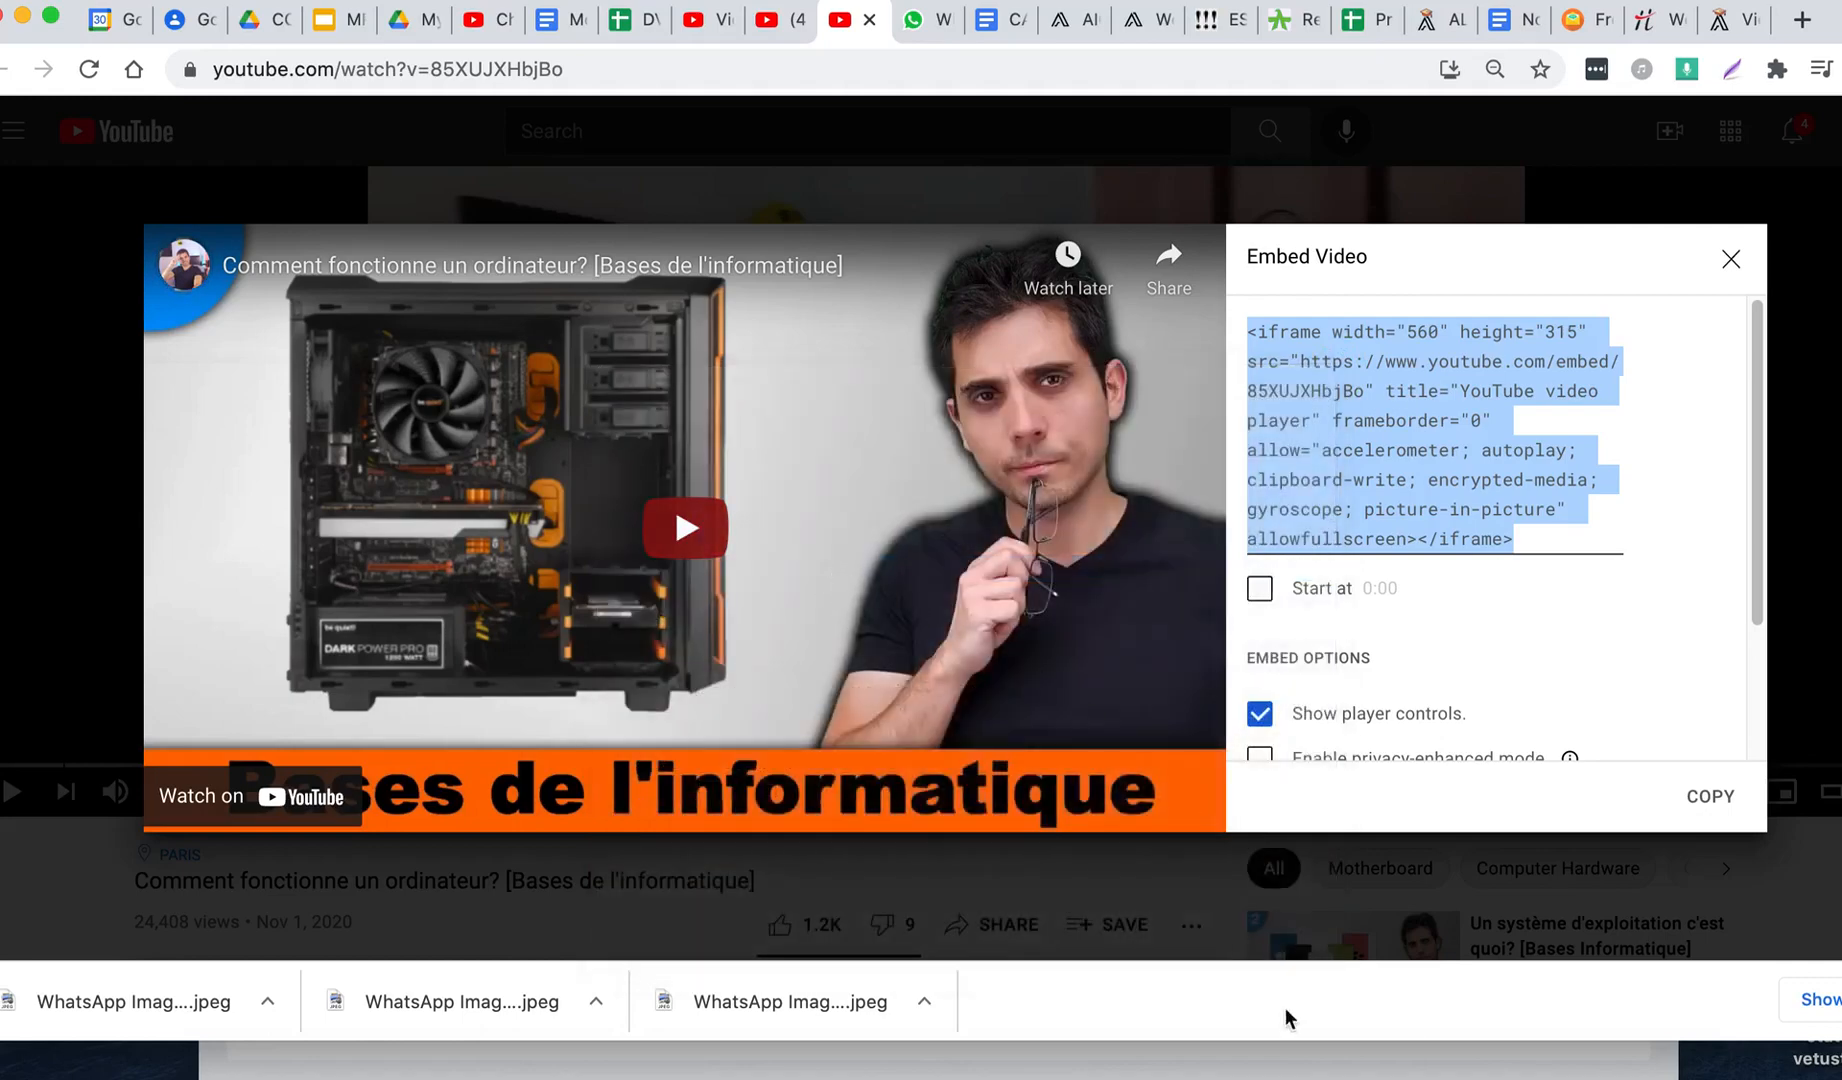
Step: Paste the embed code below the Classe 3 line in the Word document and select the URL inside its src attribute
left_click(1340, 1058)
scroll(652, 838, "down", 1)
left_click(528, 777)
key("super+v")
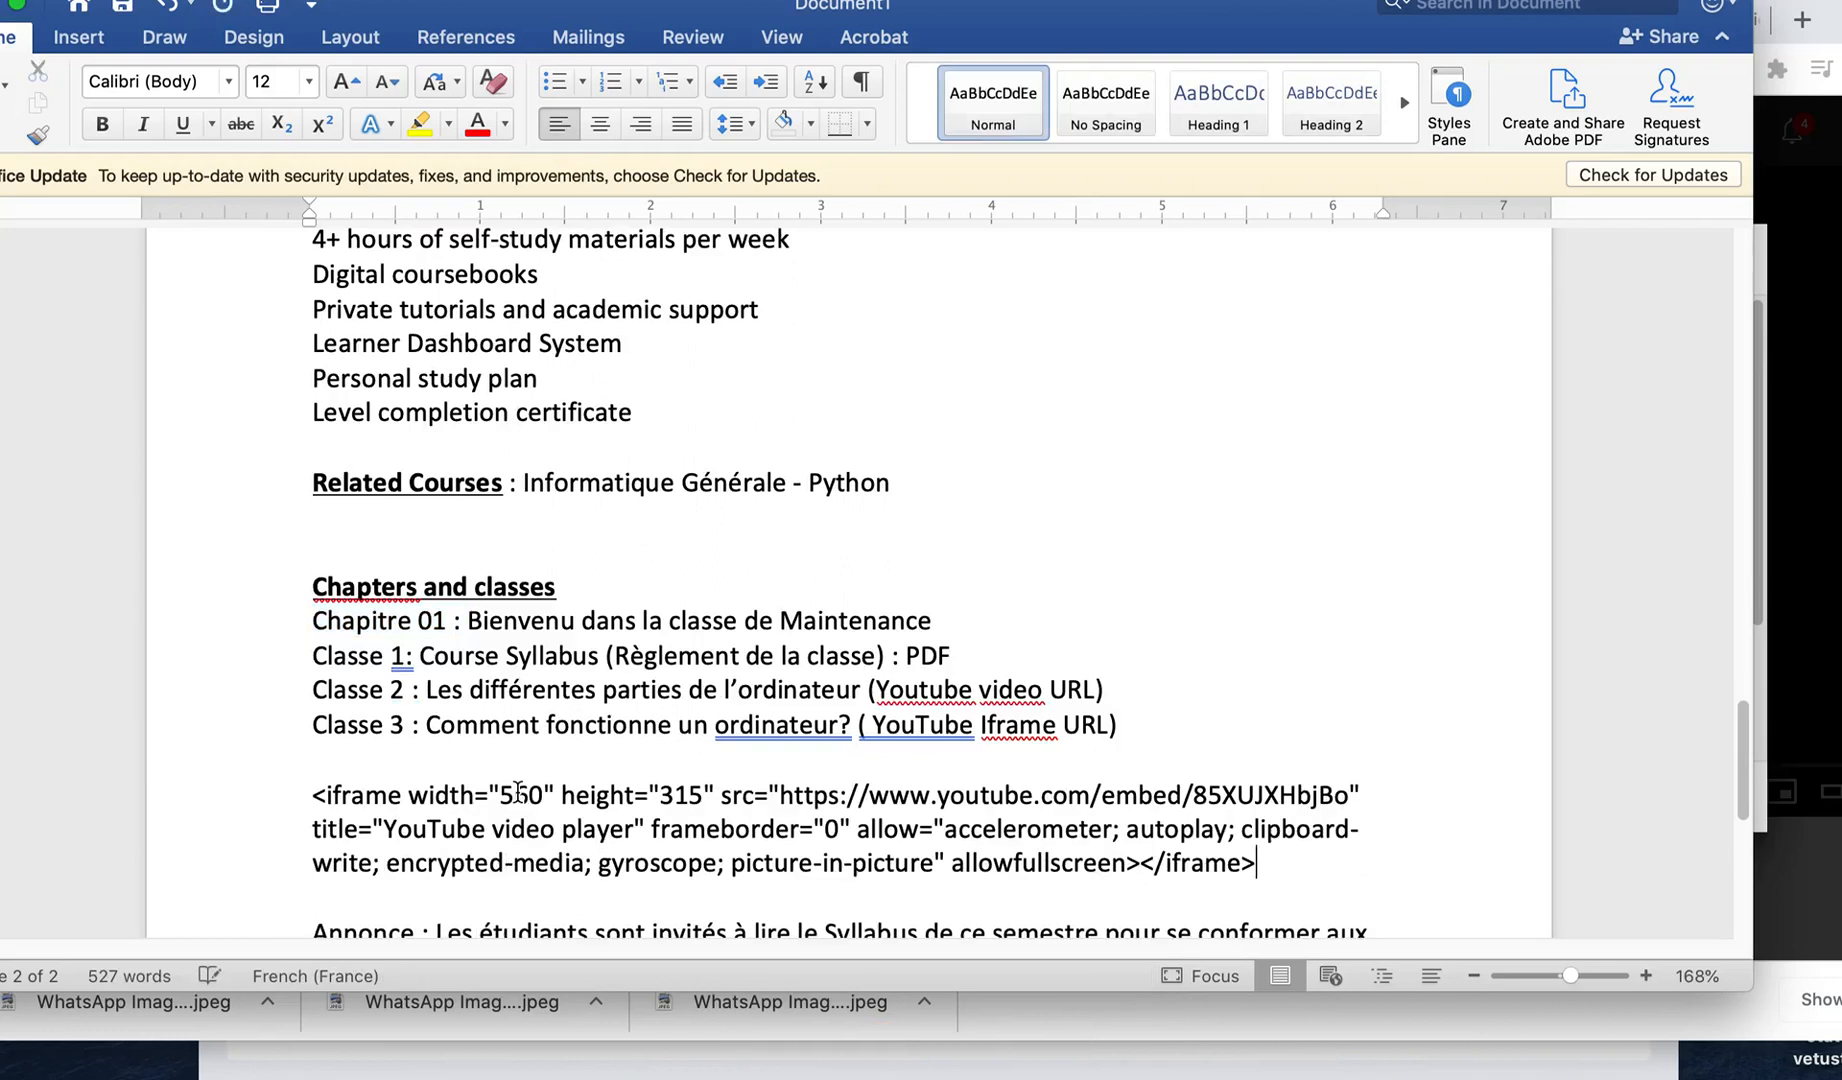
left_click_drag(782, 796, 1345, 797)
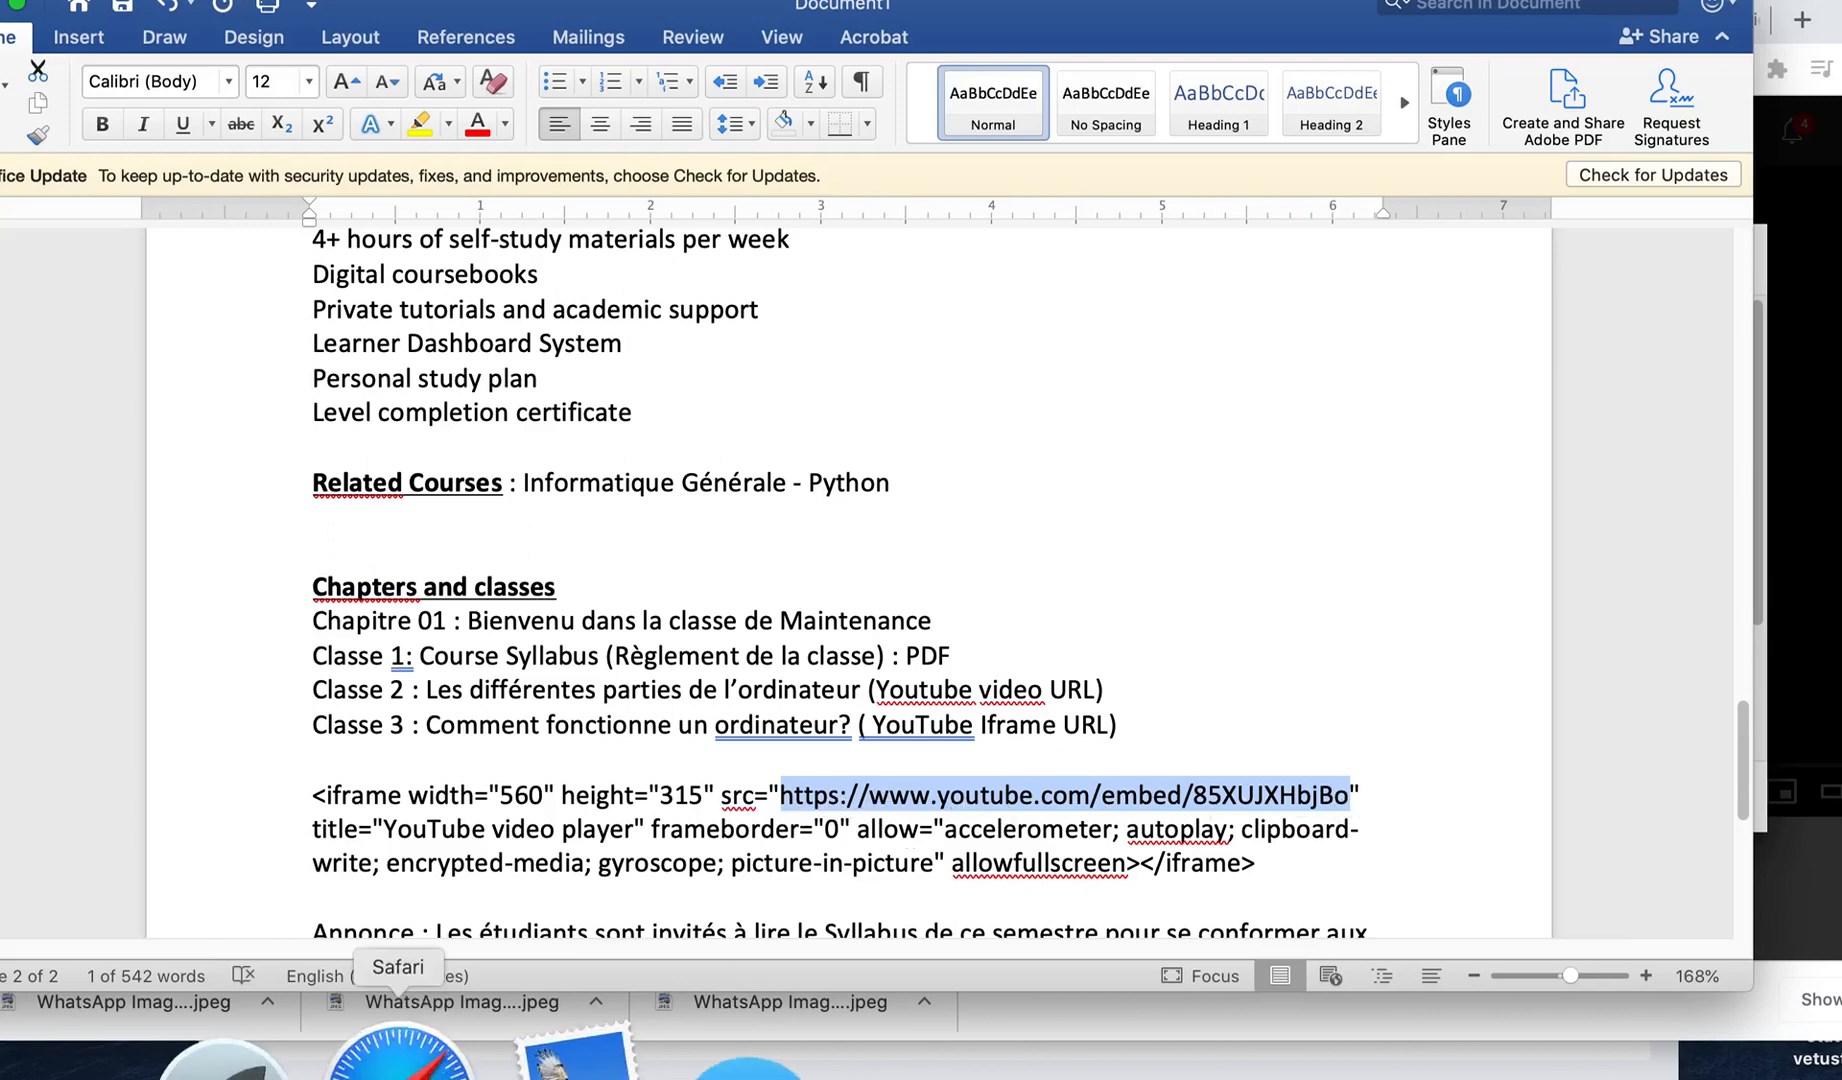
left_click(398, 1070)
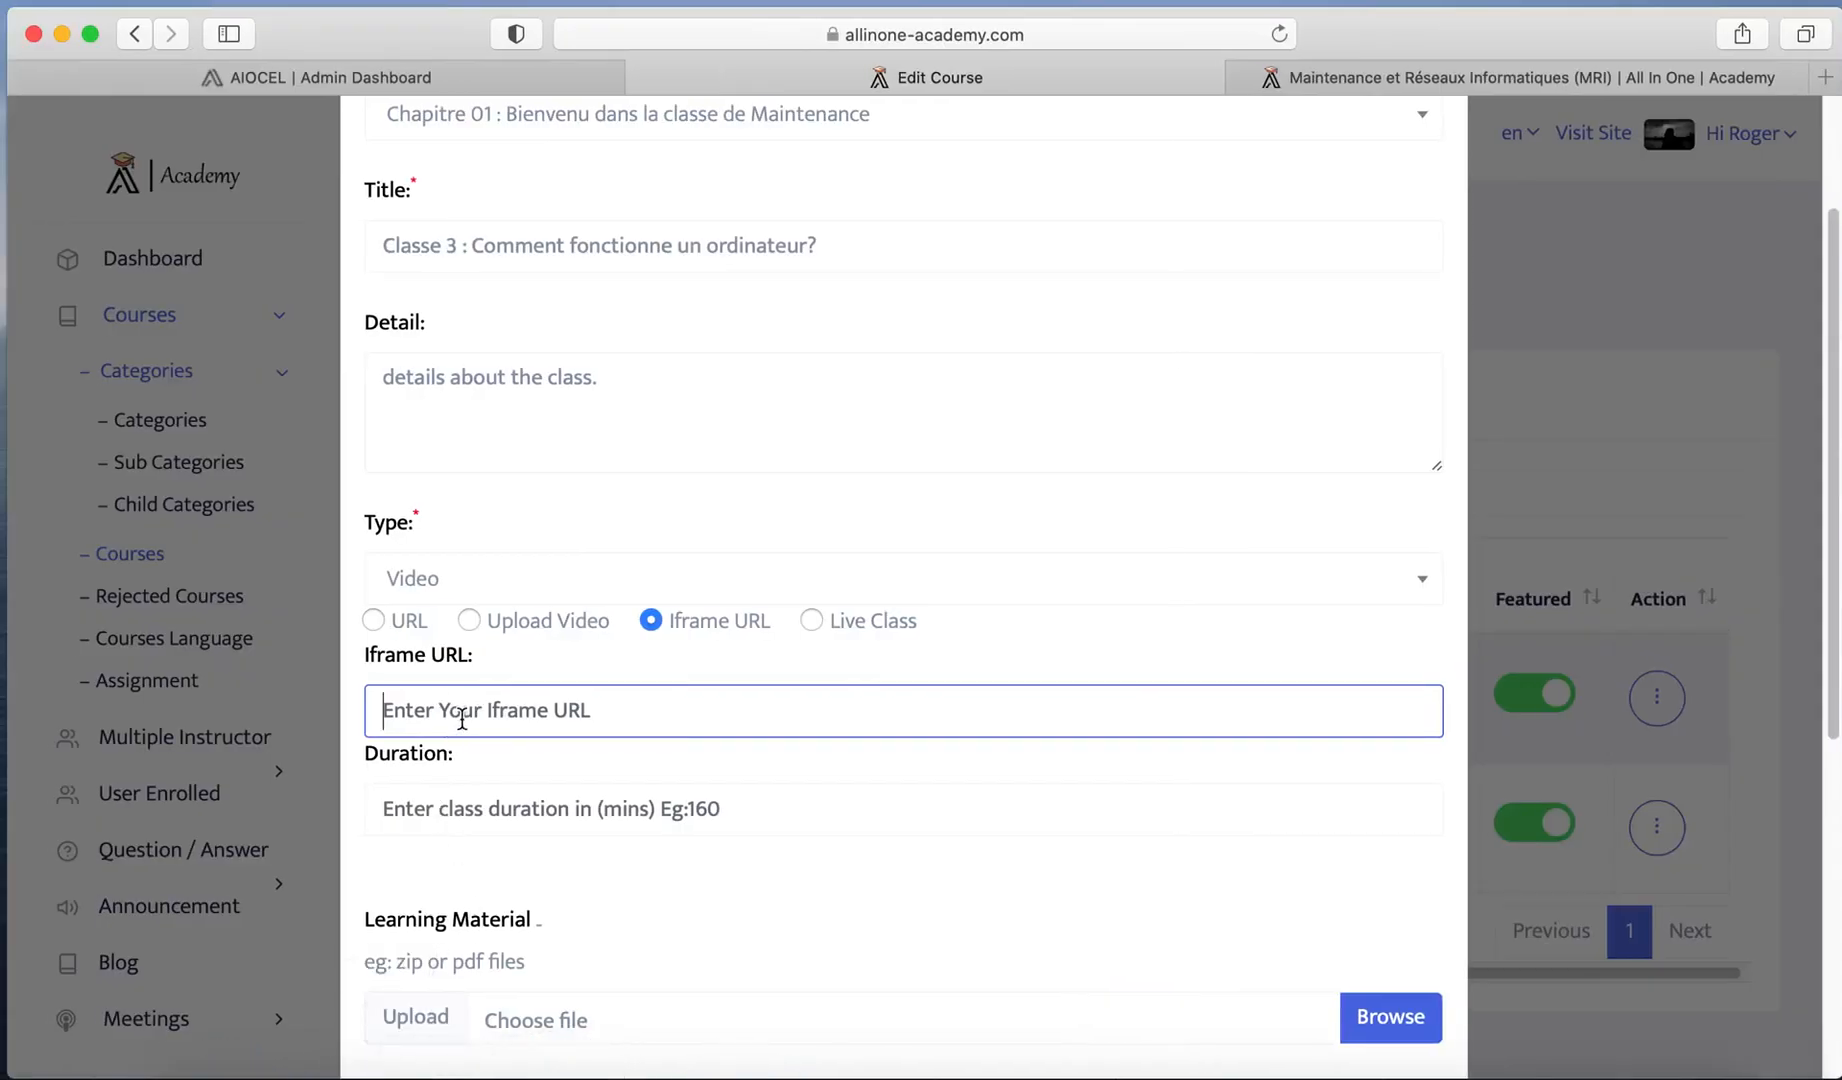
key("super+v")
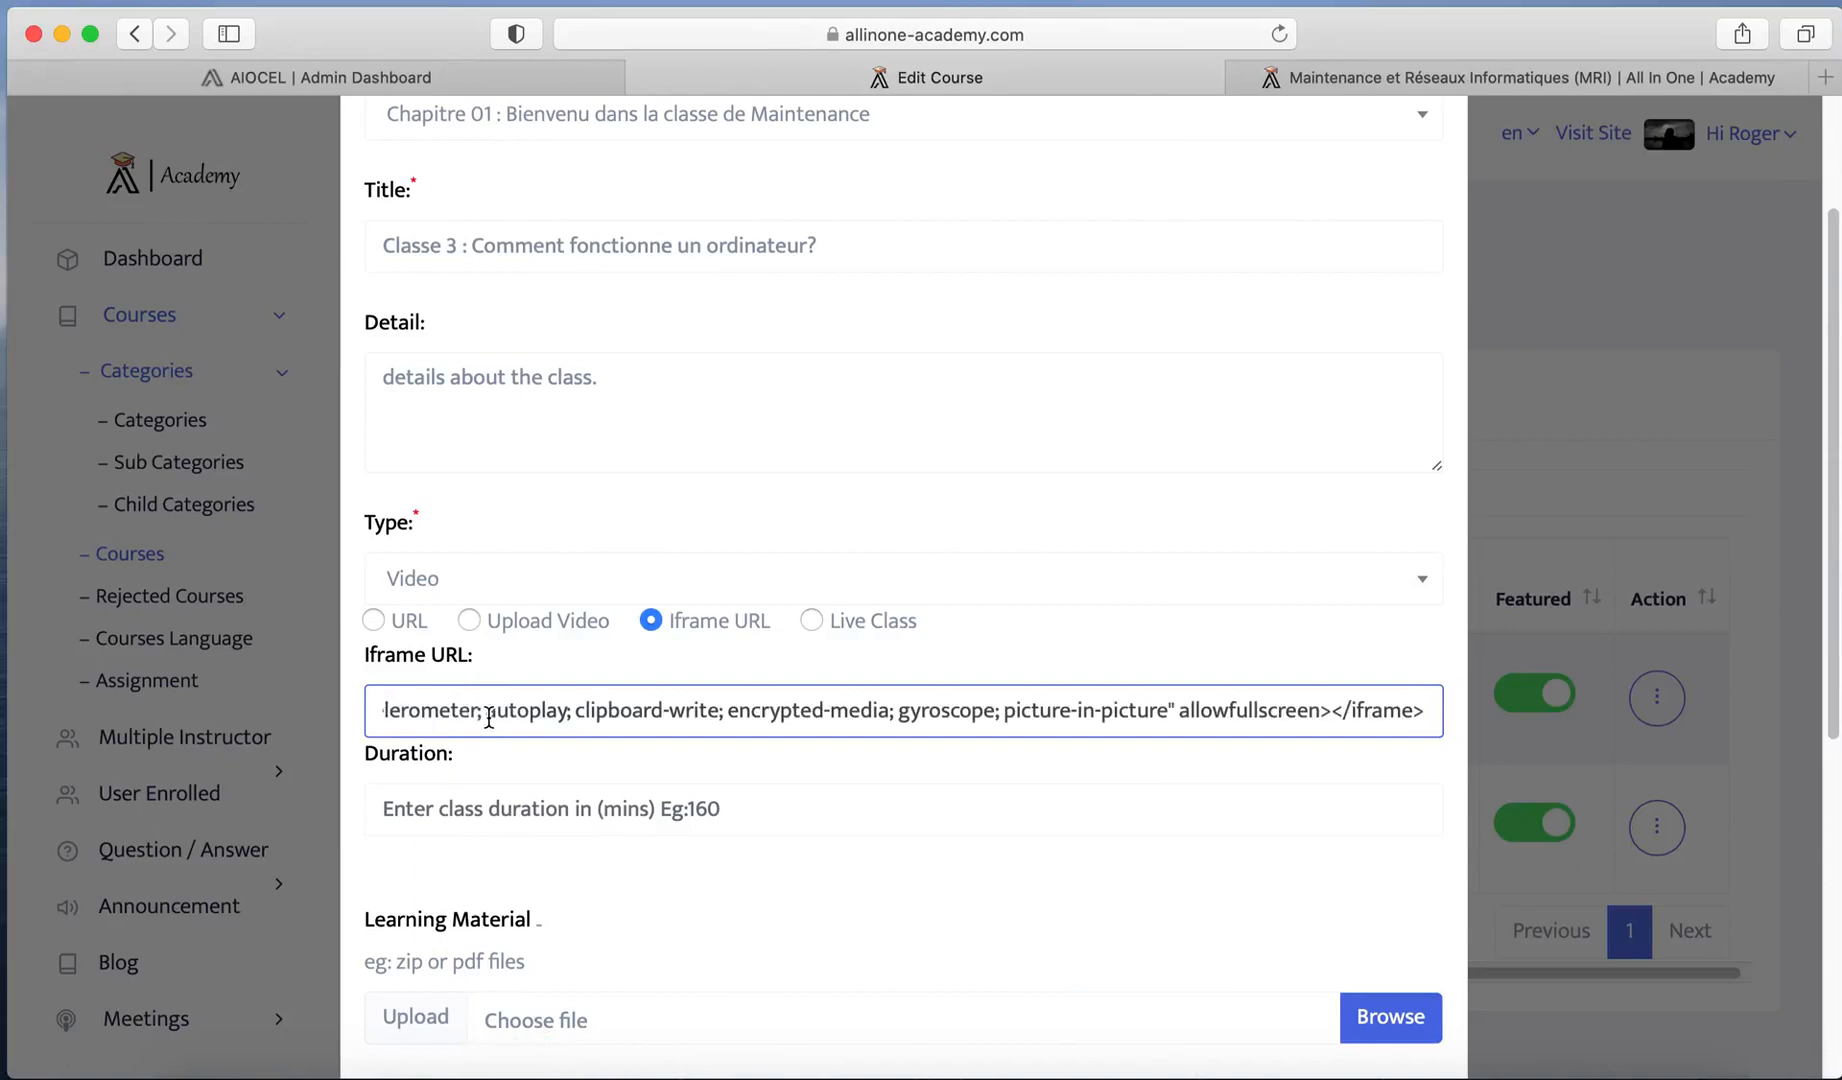
key("super+a")
key("BackSpace")
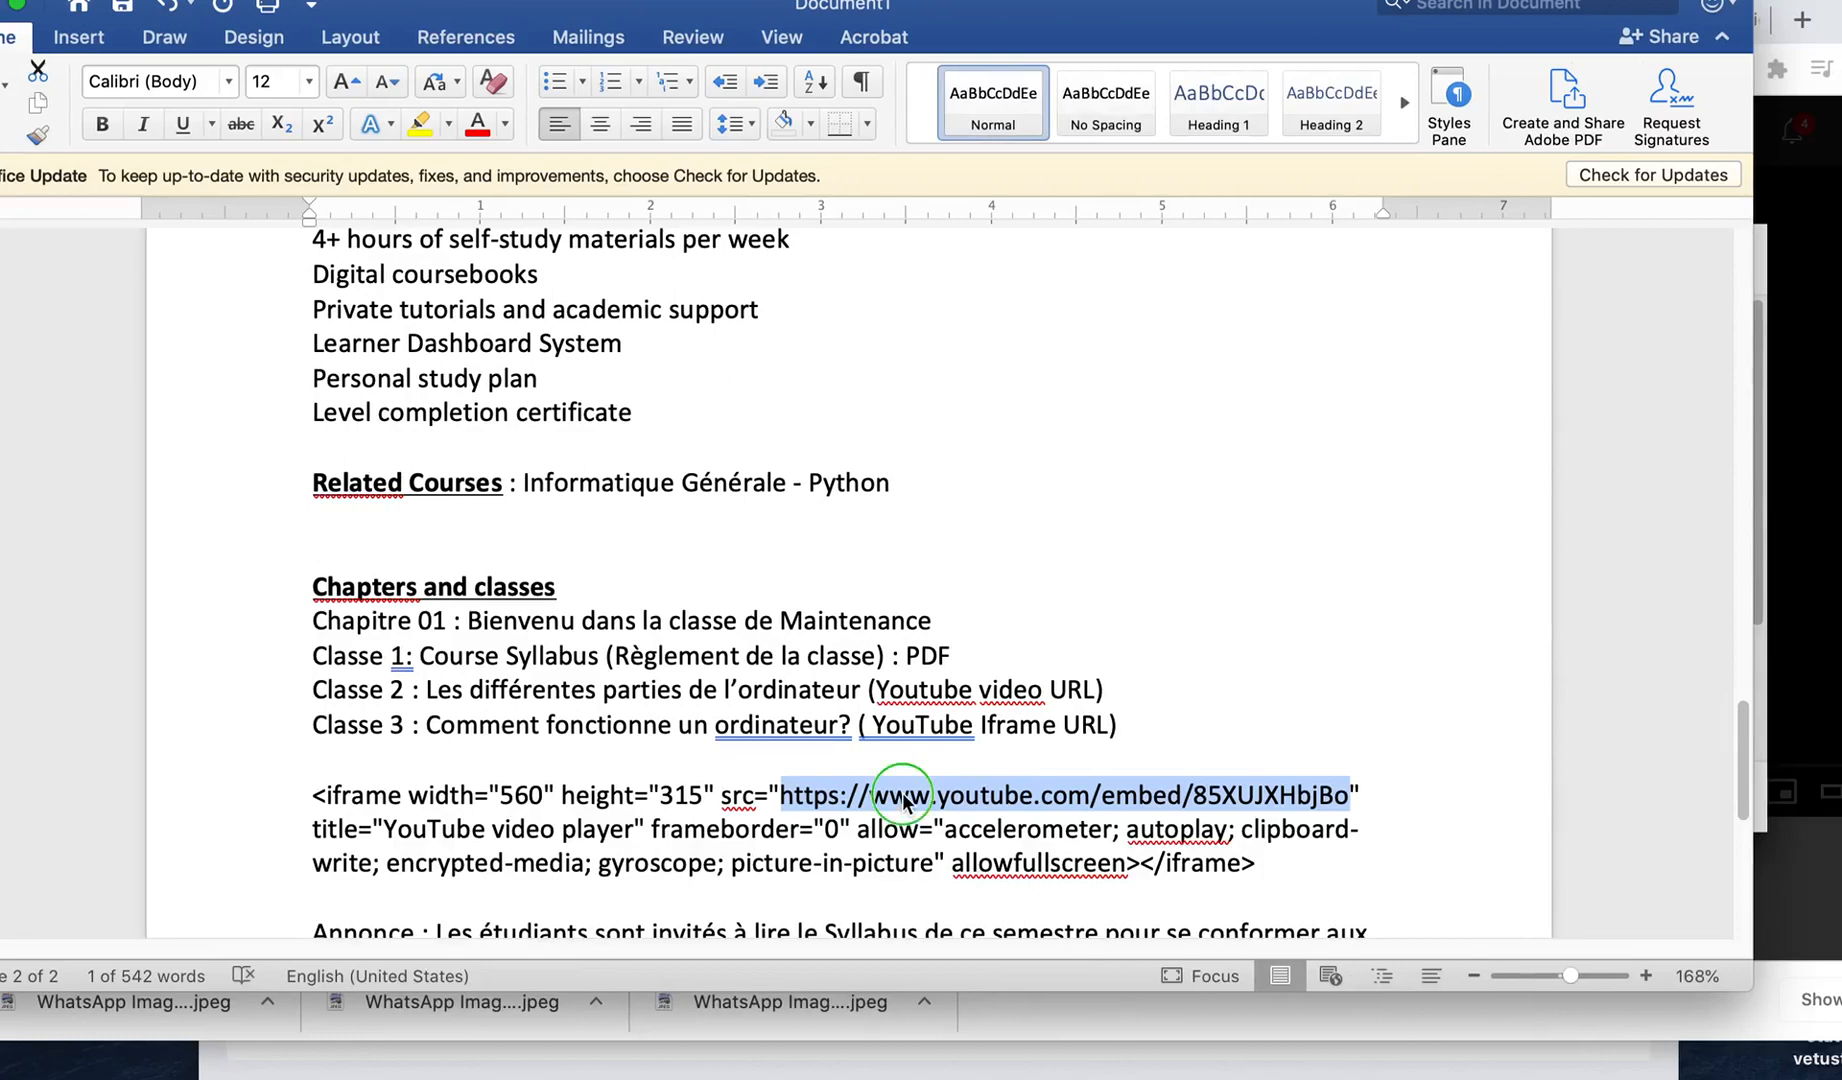
right_click(903, 800)
left_click(958, 648)
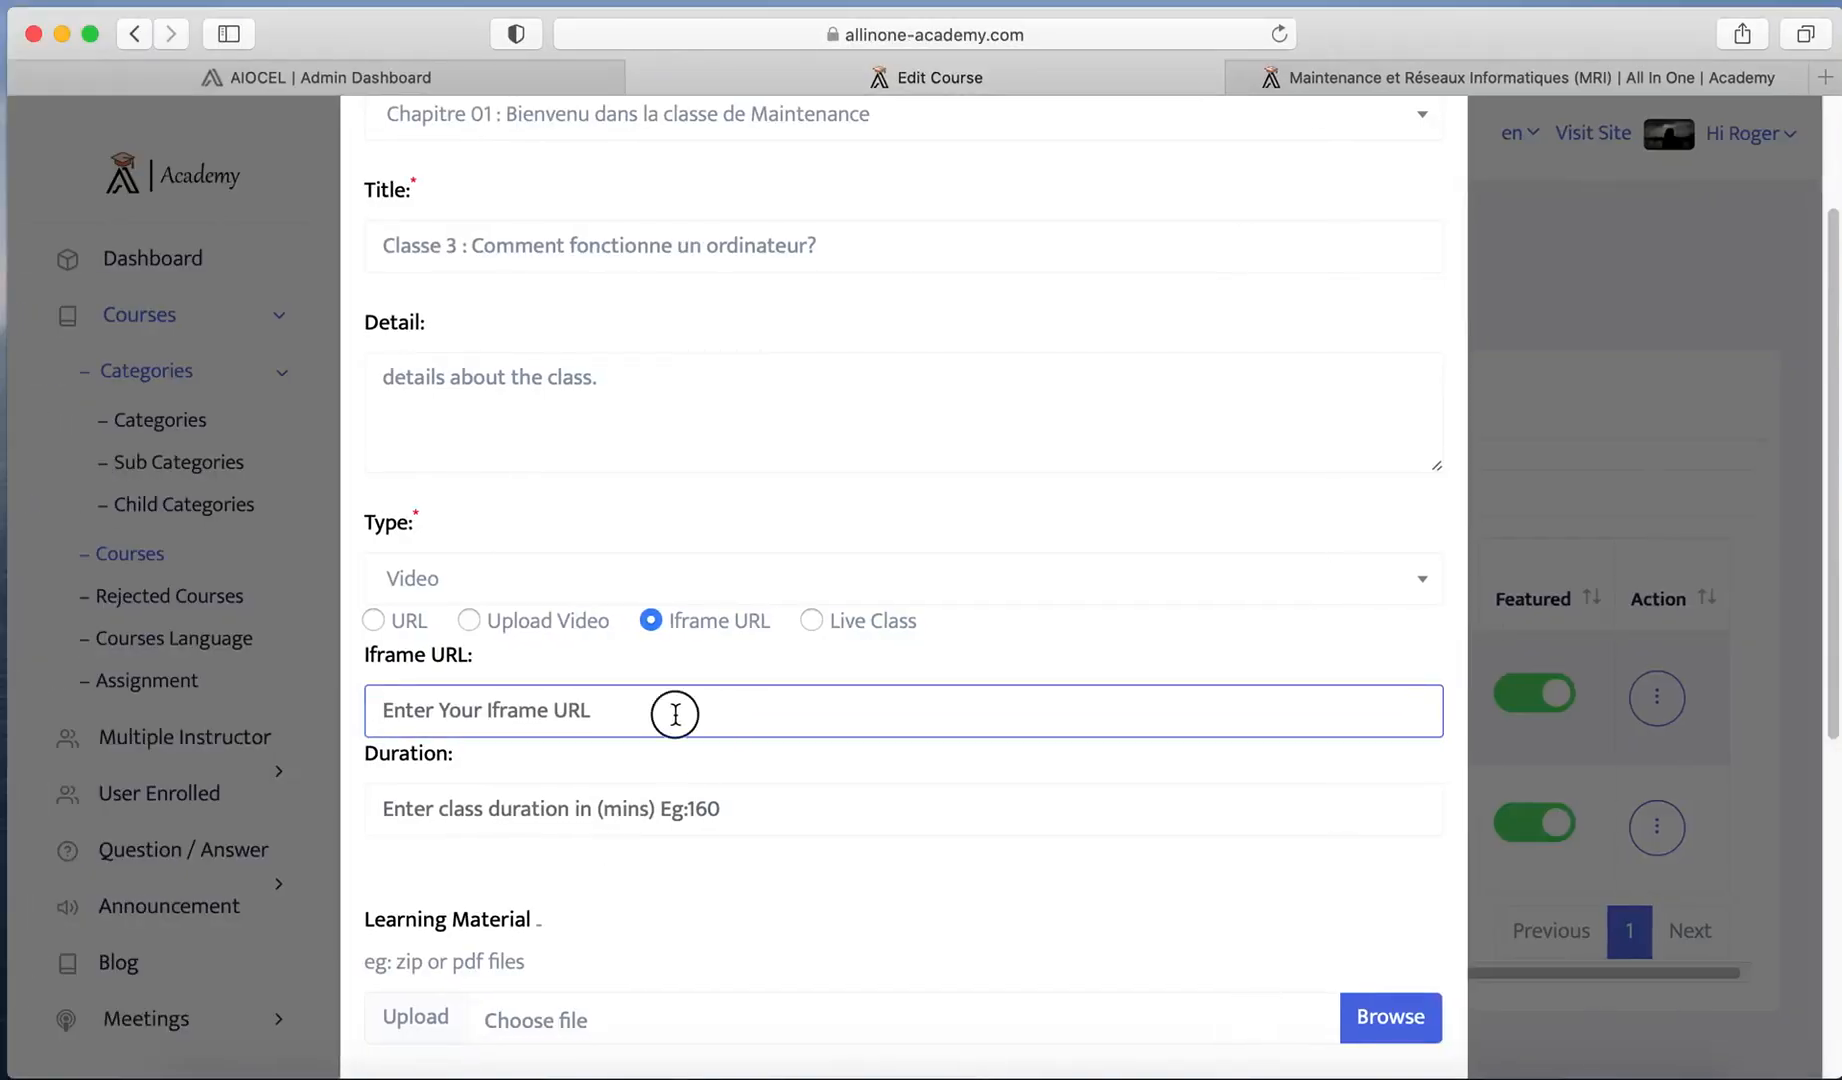
right_click(675, 714)
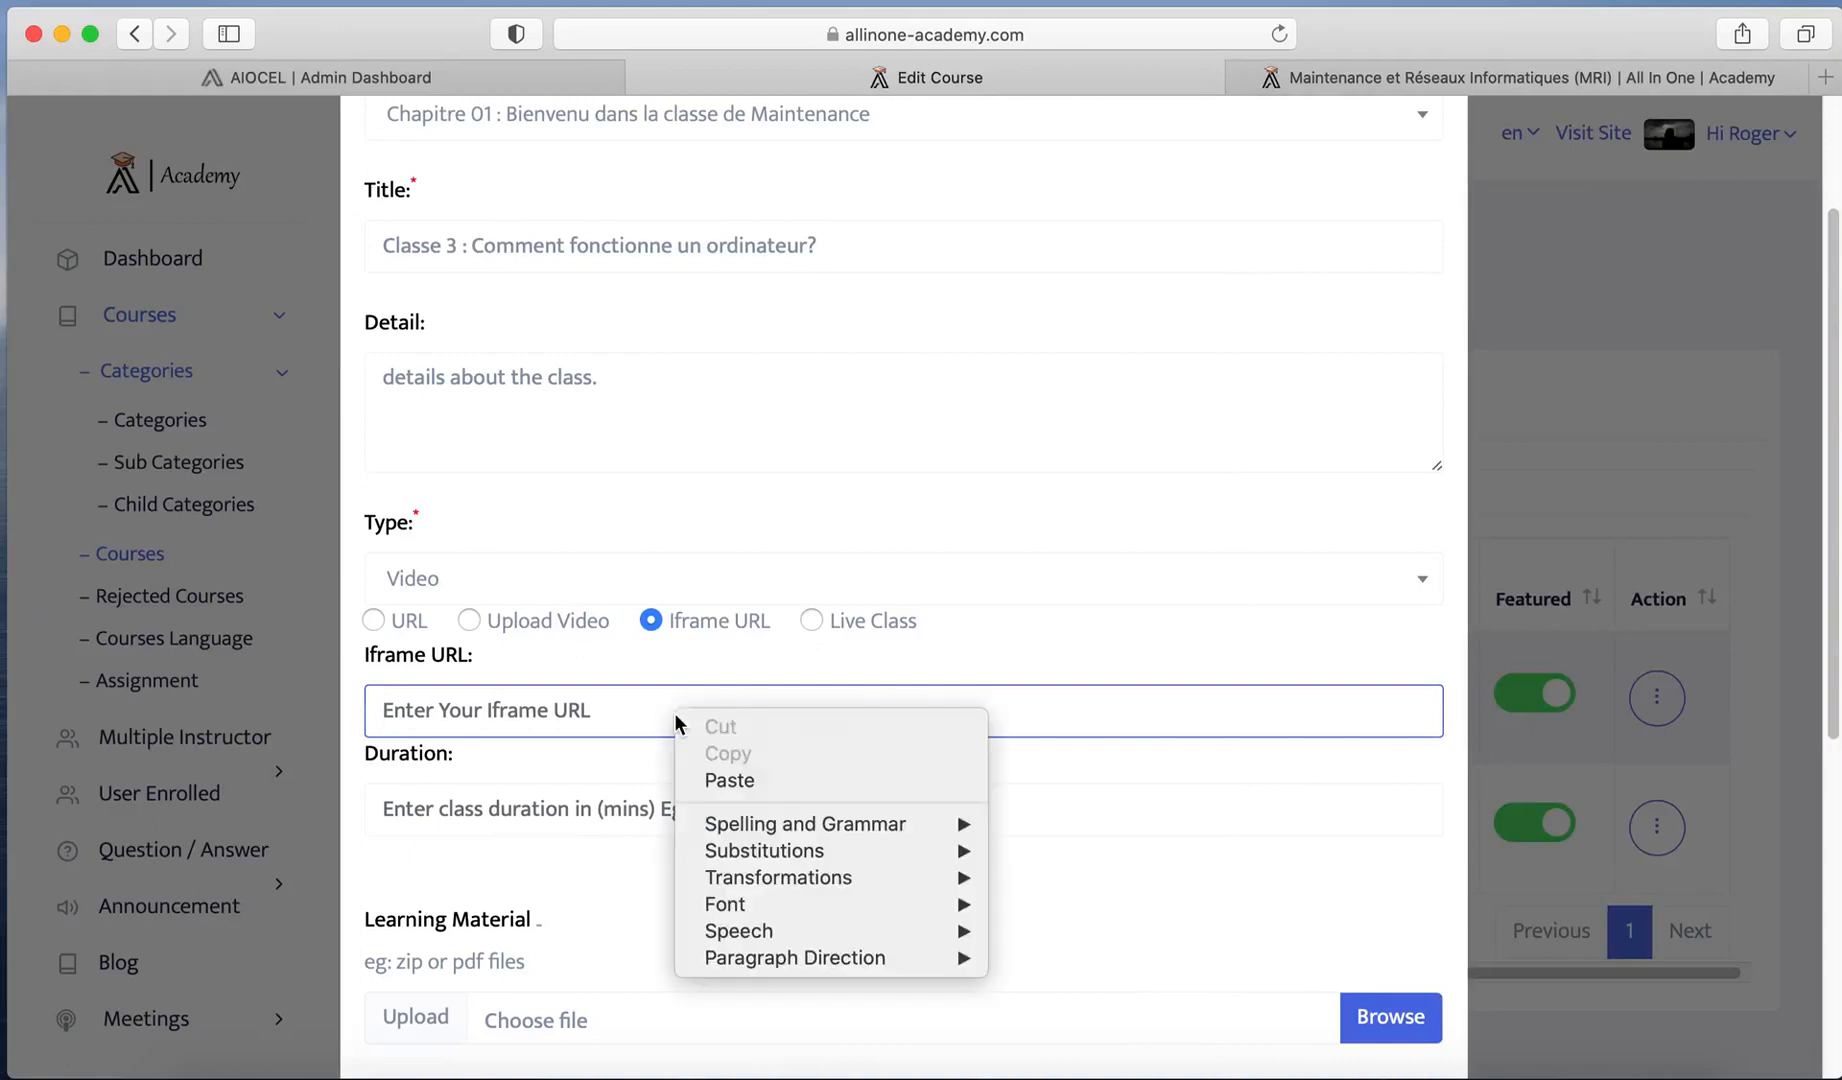
left_click(701, 770)
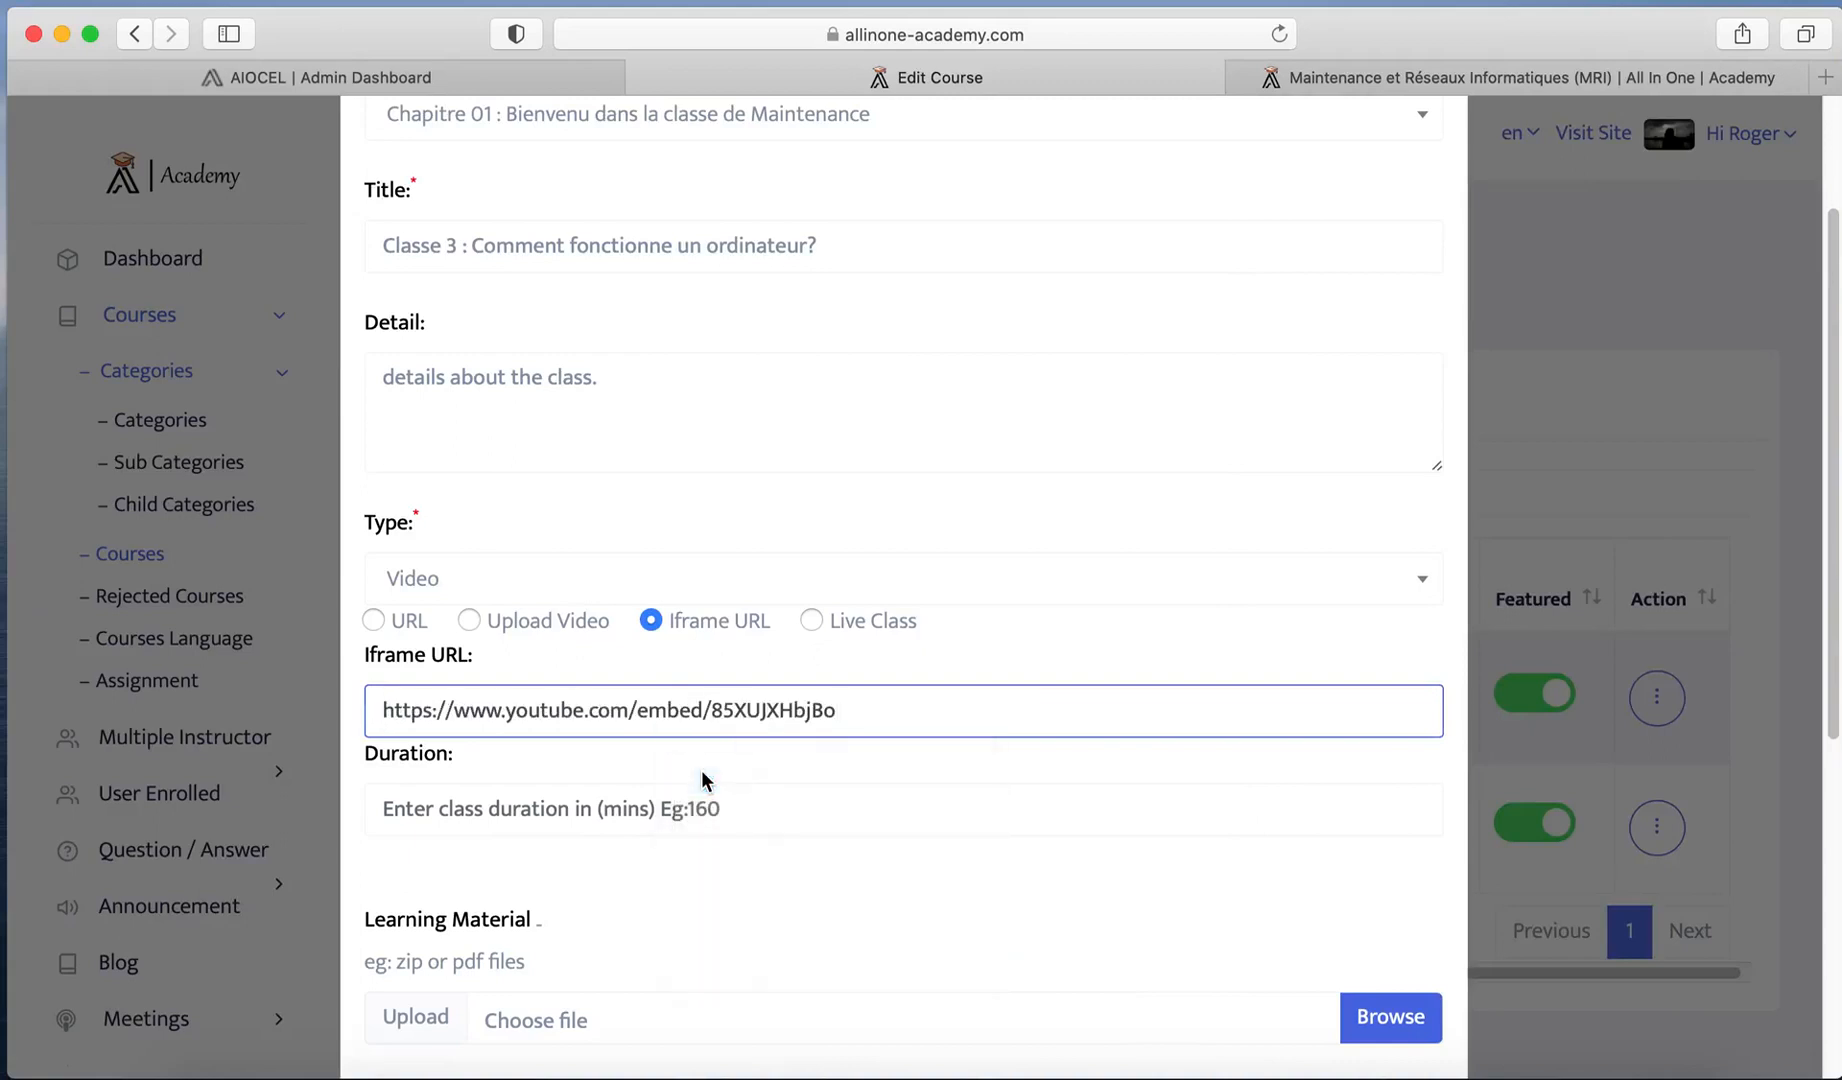
Step: Check the YouTube video's length in Chrome, set the class duration to 10 minutes and create the class
left_click(470, 822)
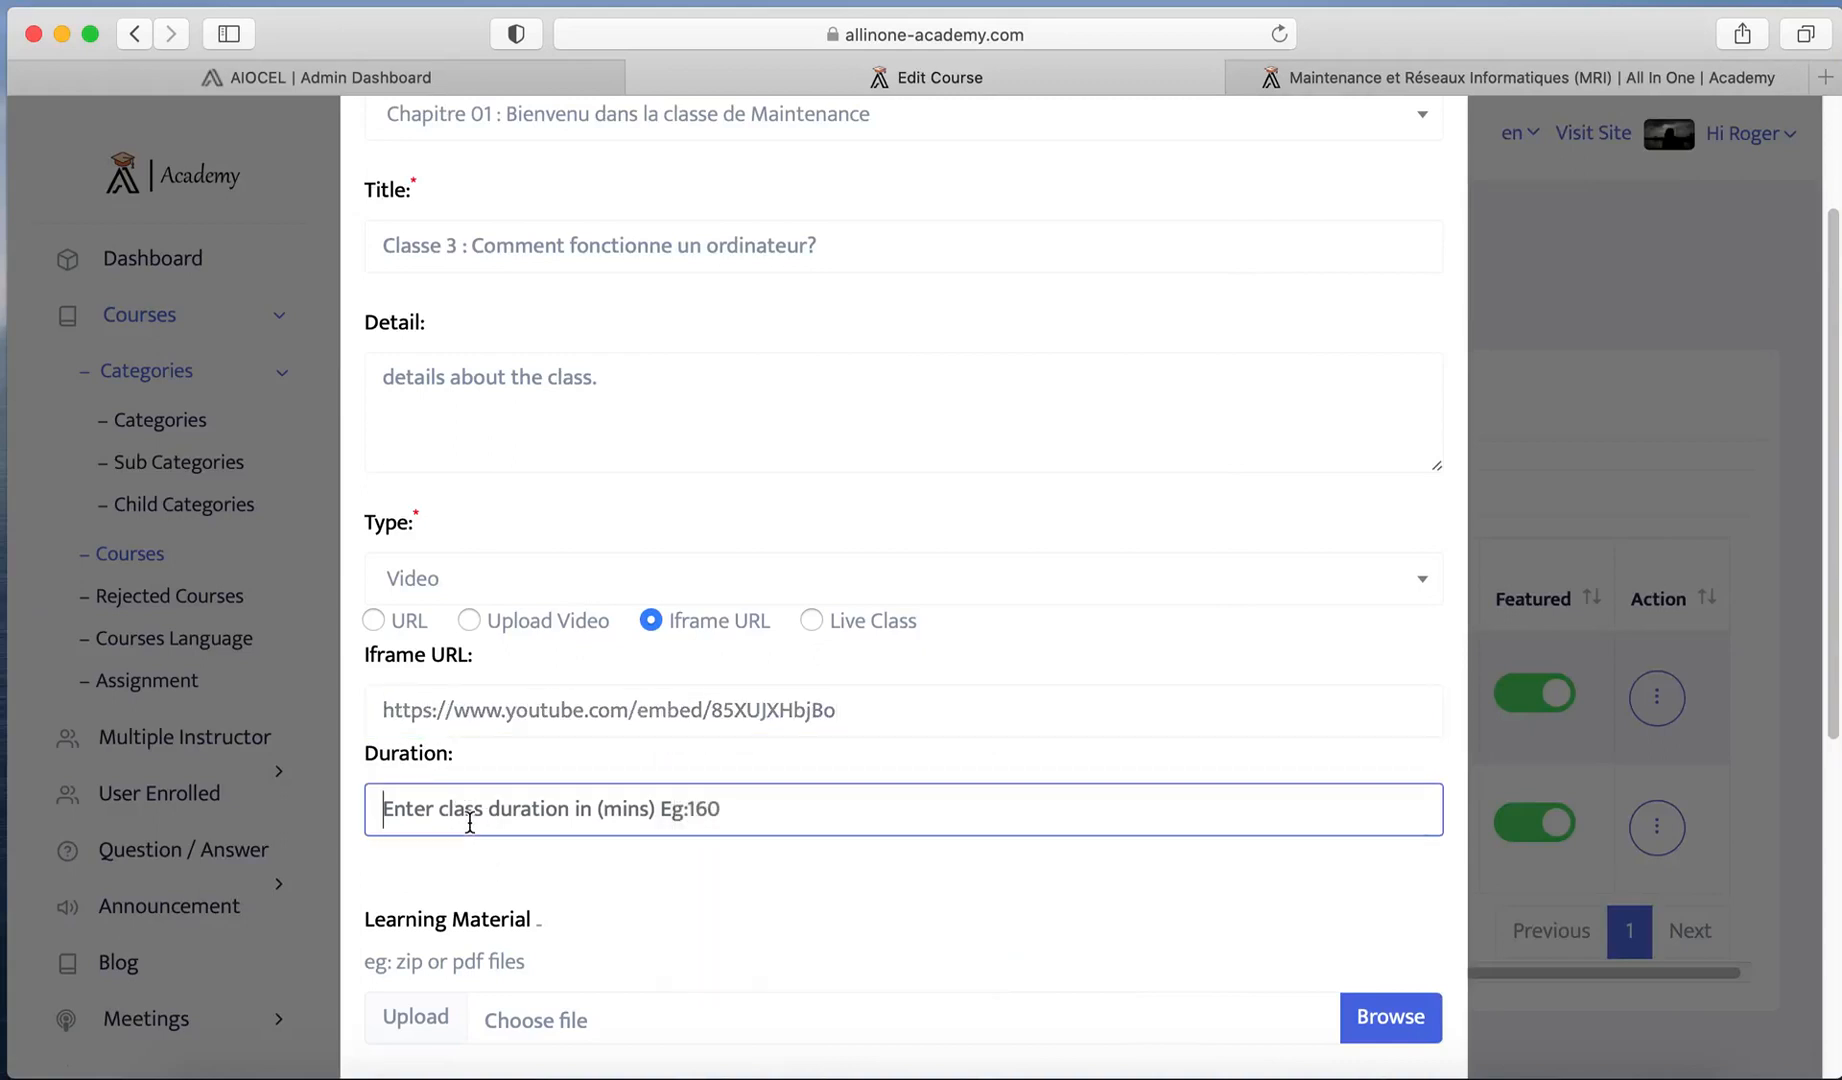
key("super+Tab")
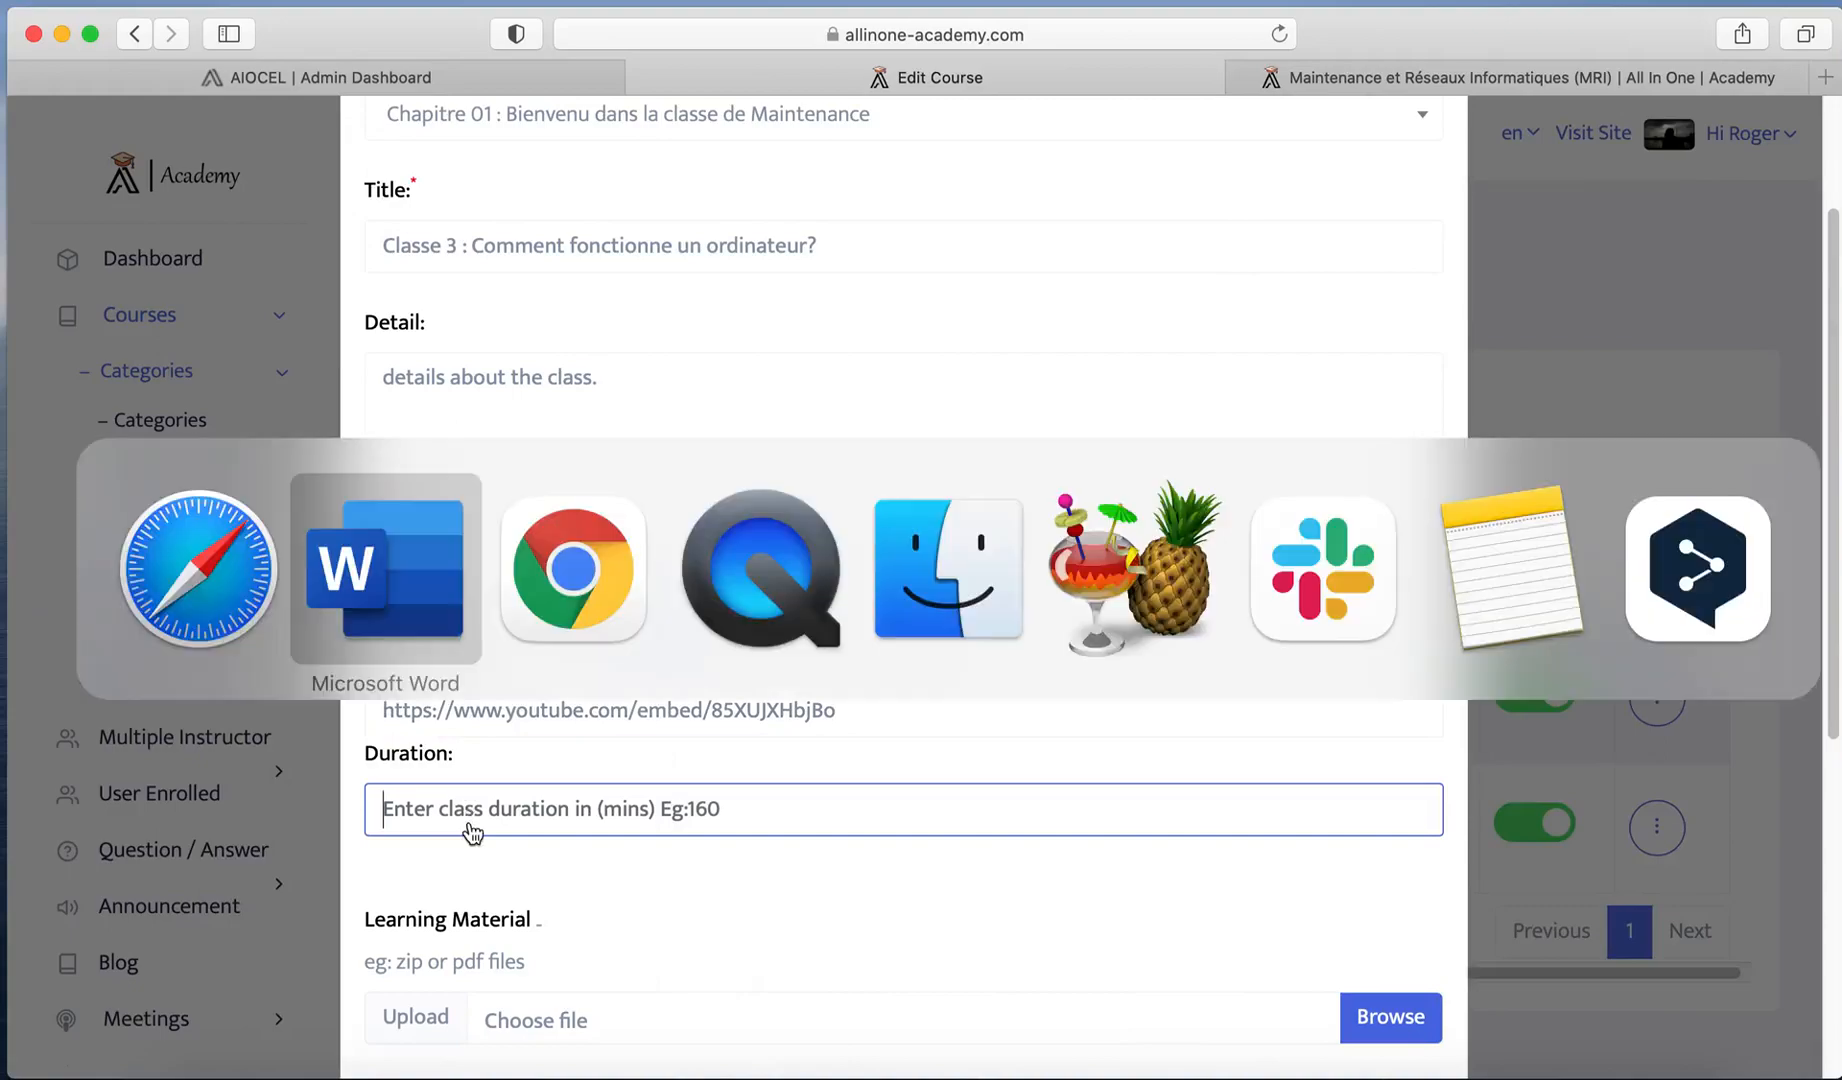
key("super+Tab")
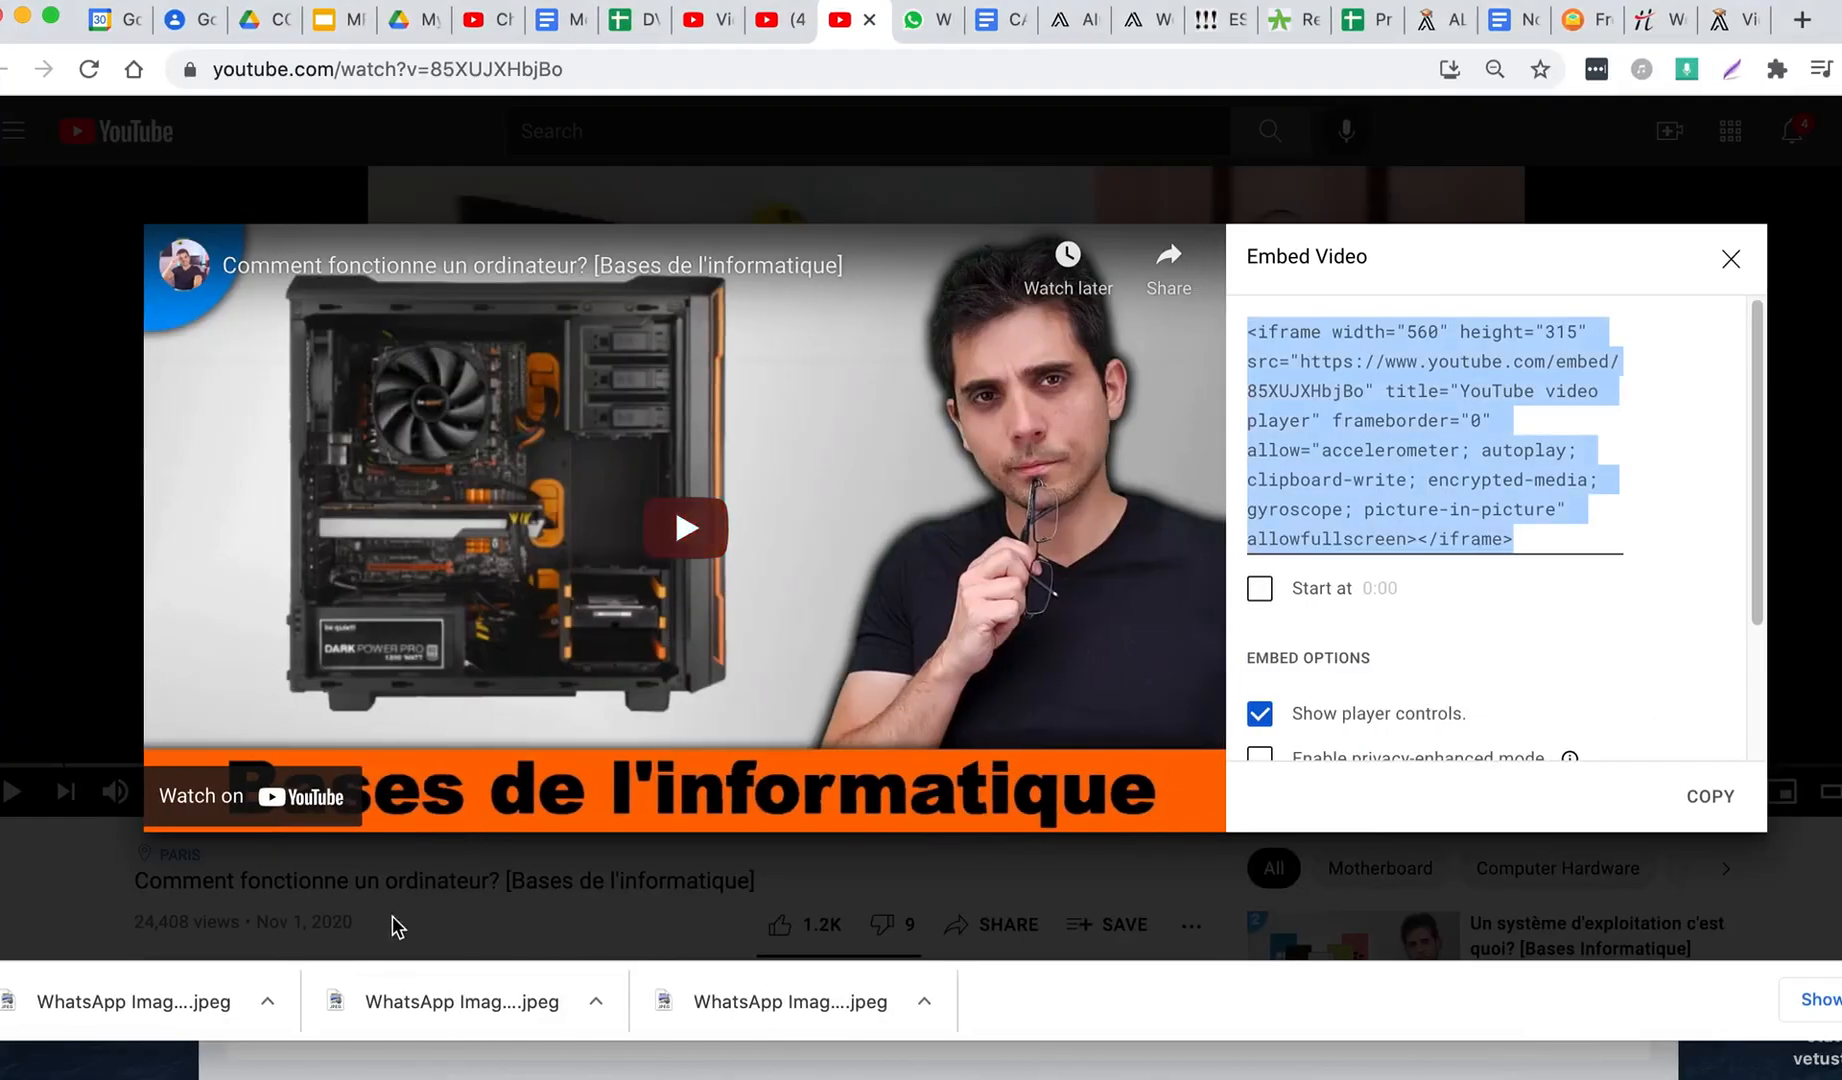
scroll(378, 928, "down", 2)
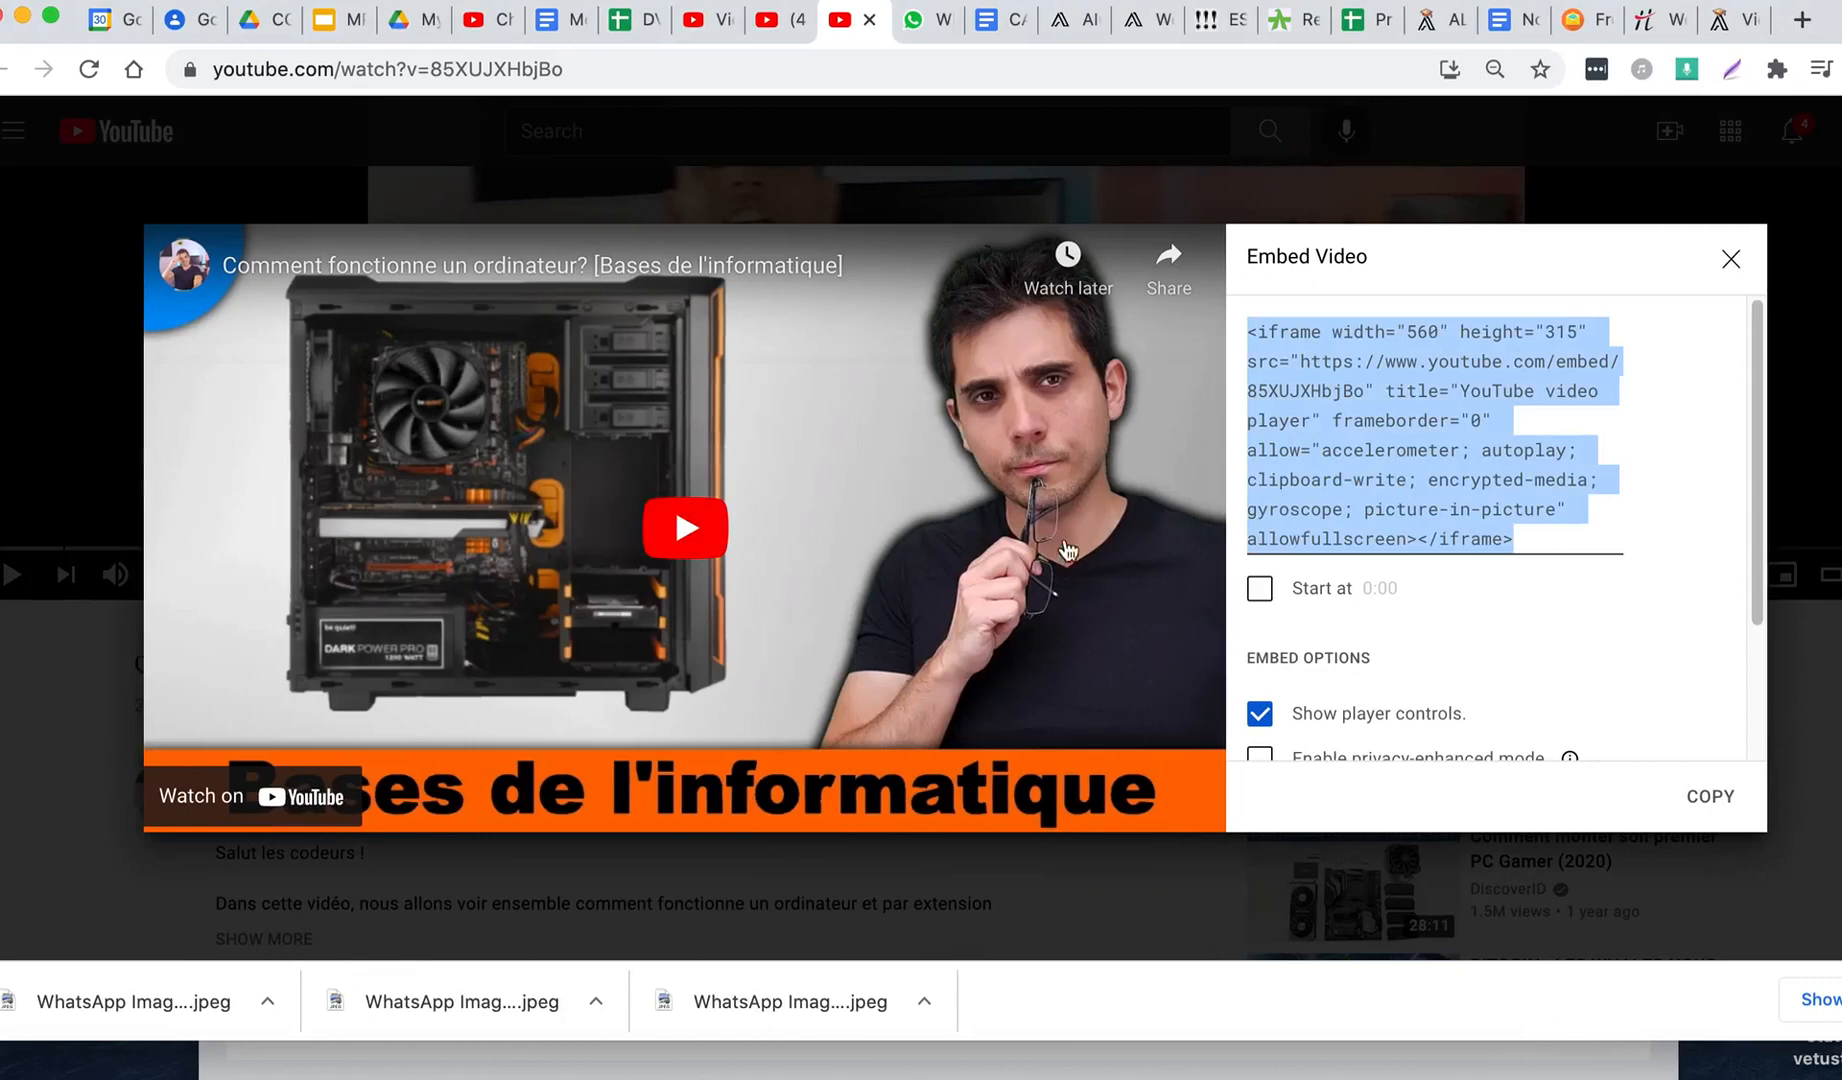
left_click(1731, 259)
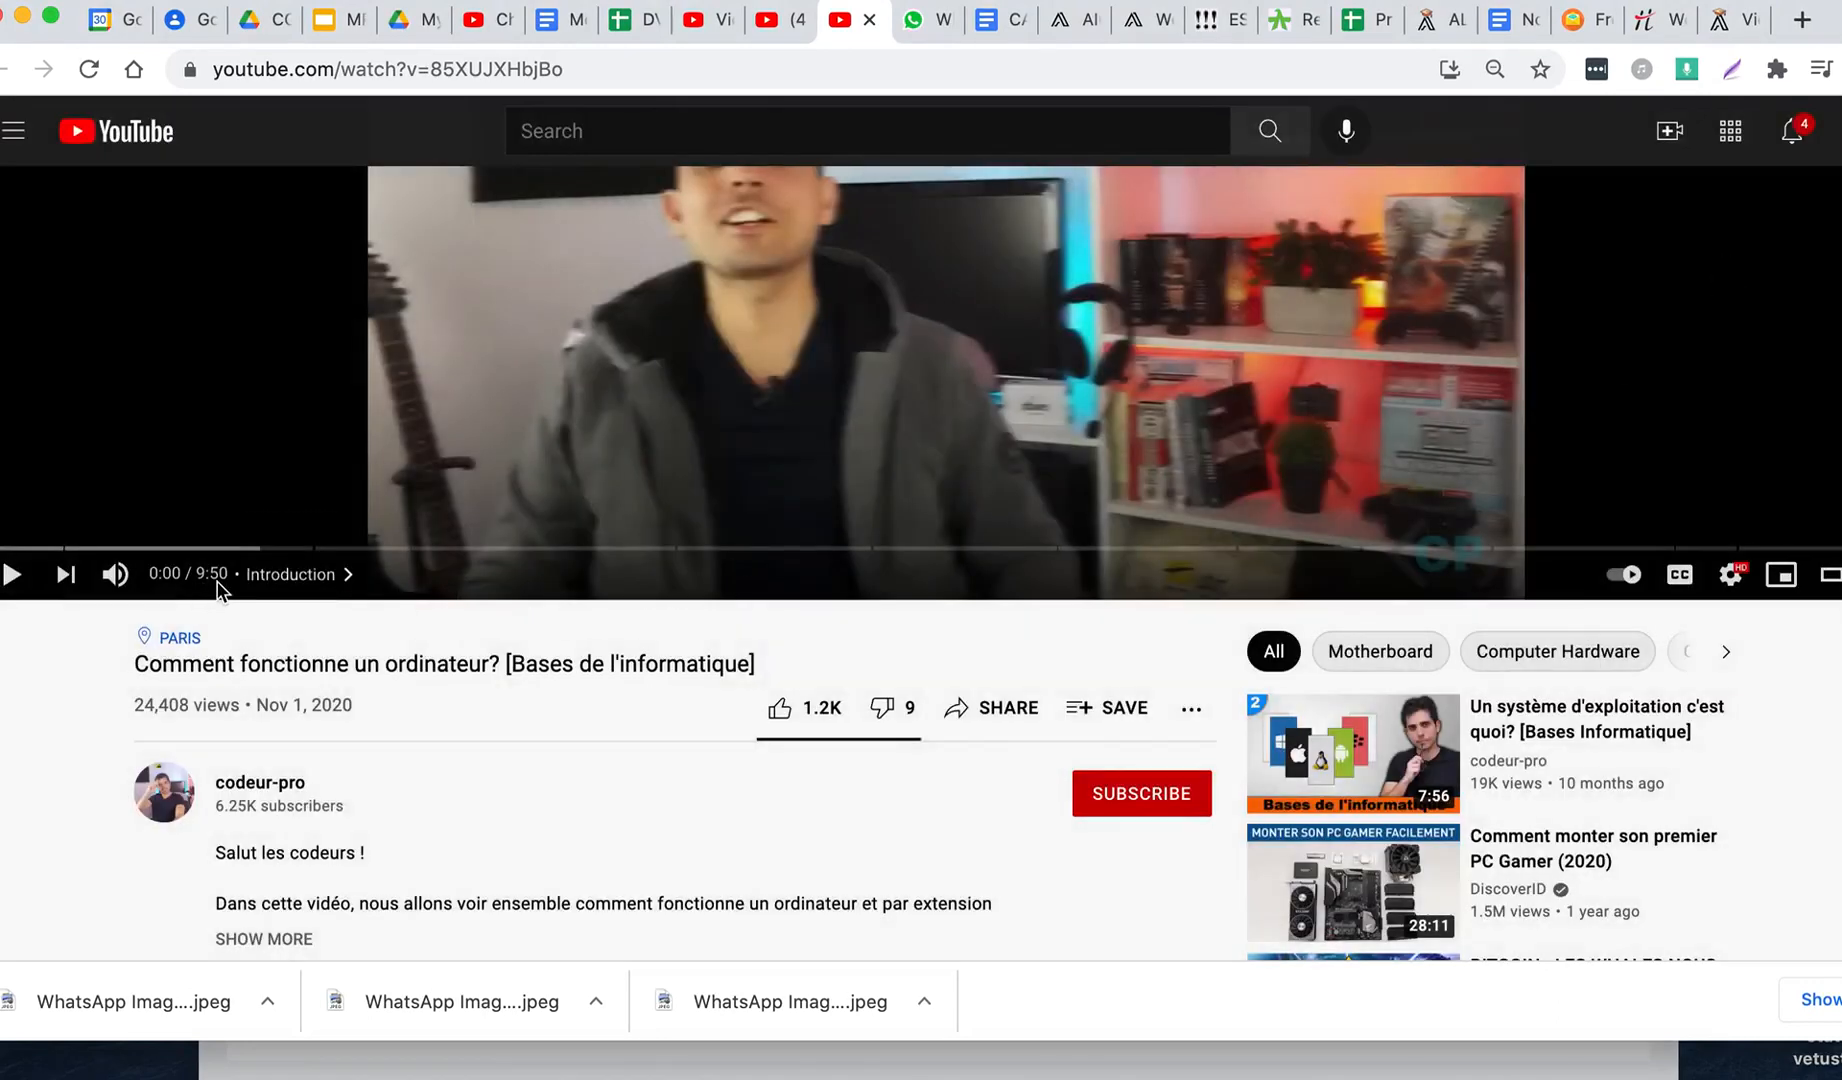
left_click(444, 1052)
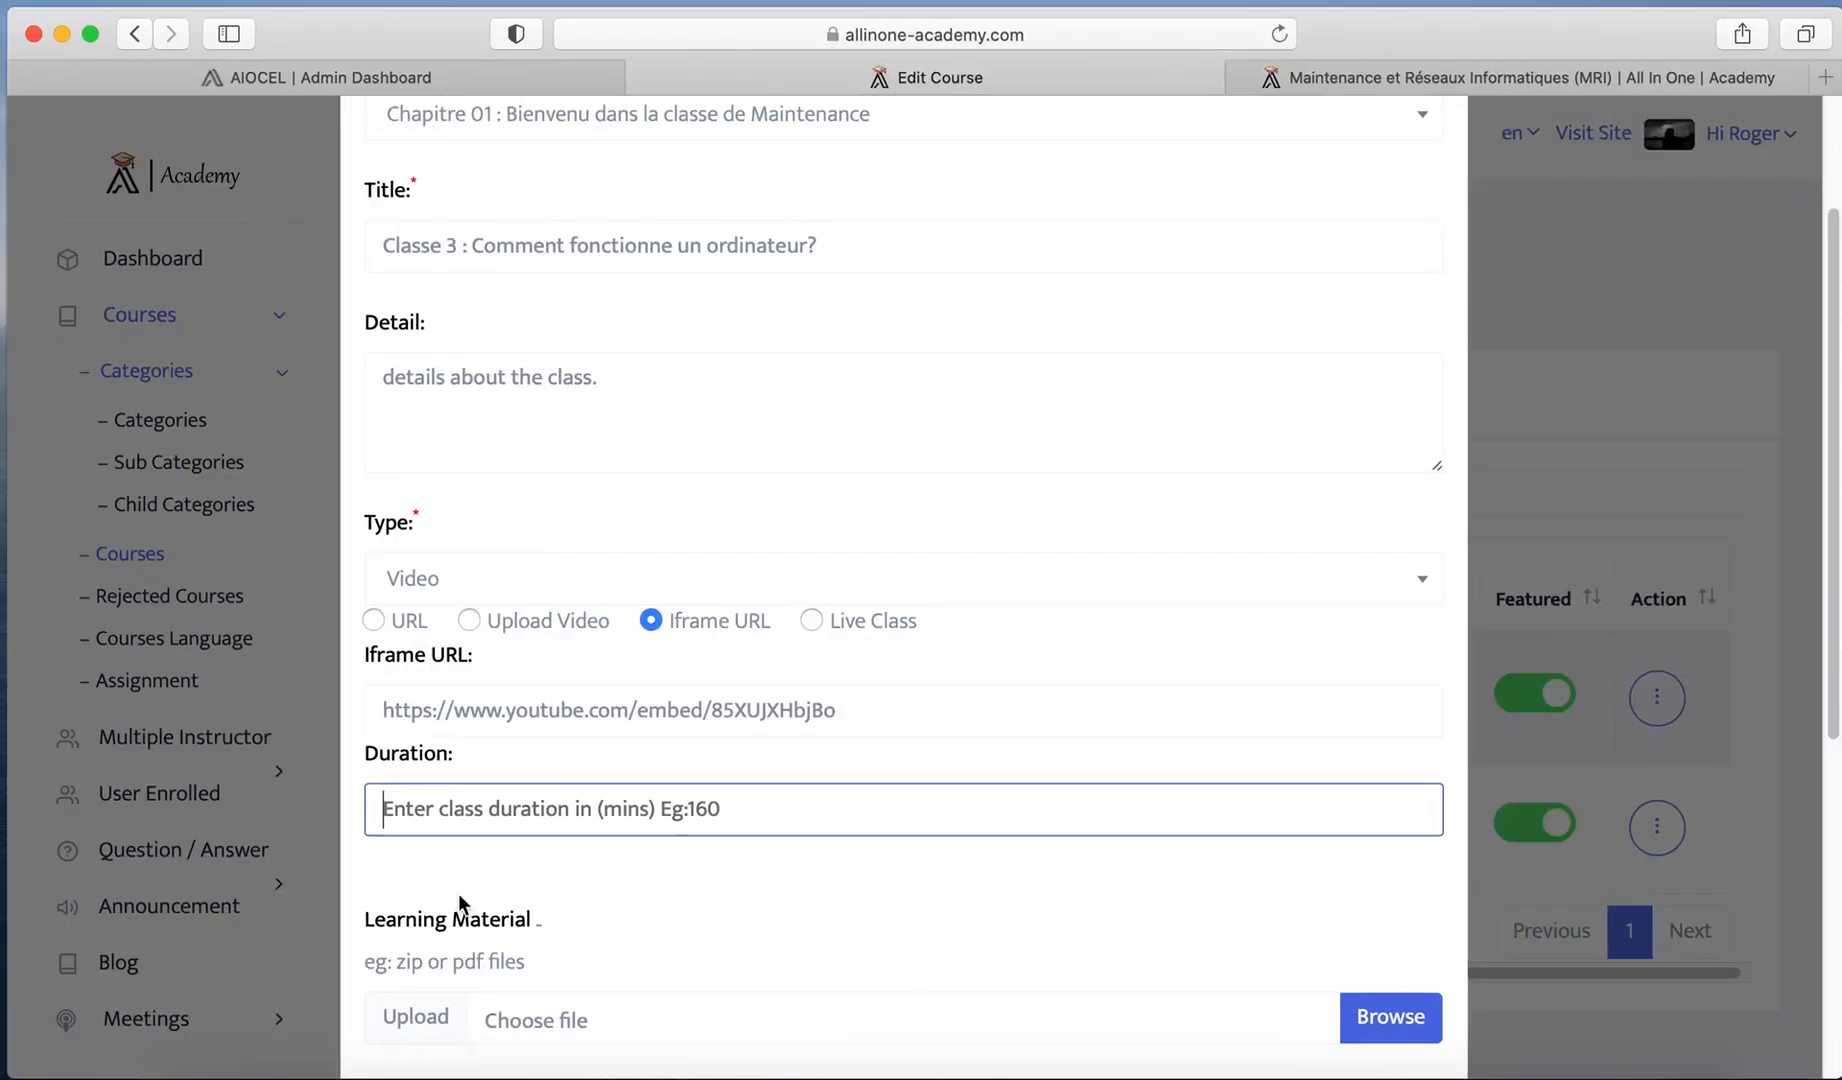
type("10")
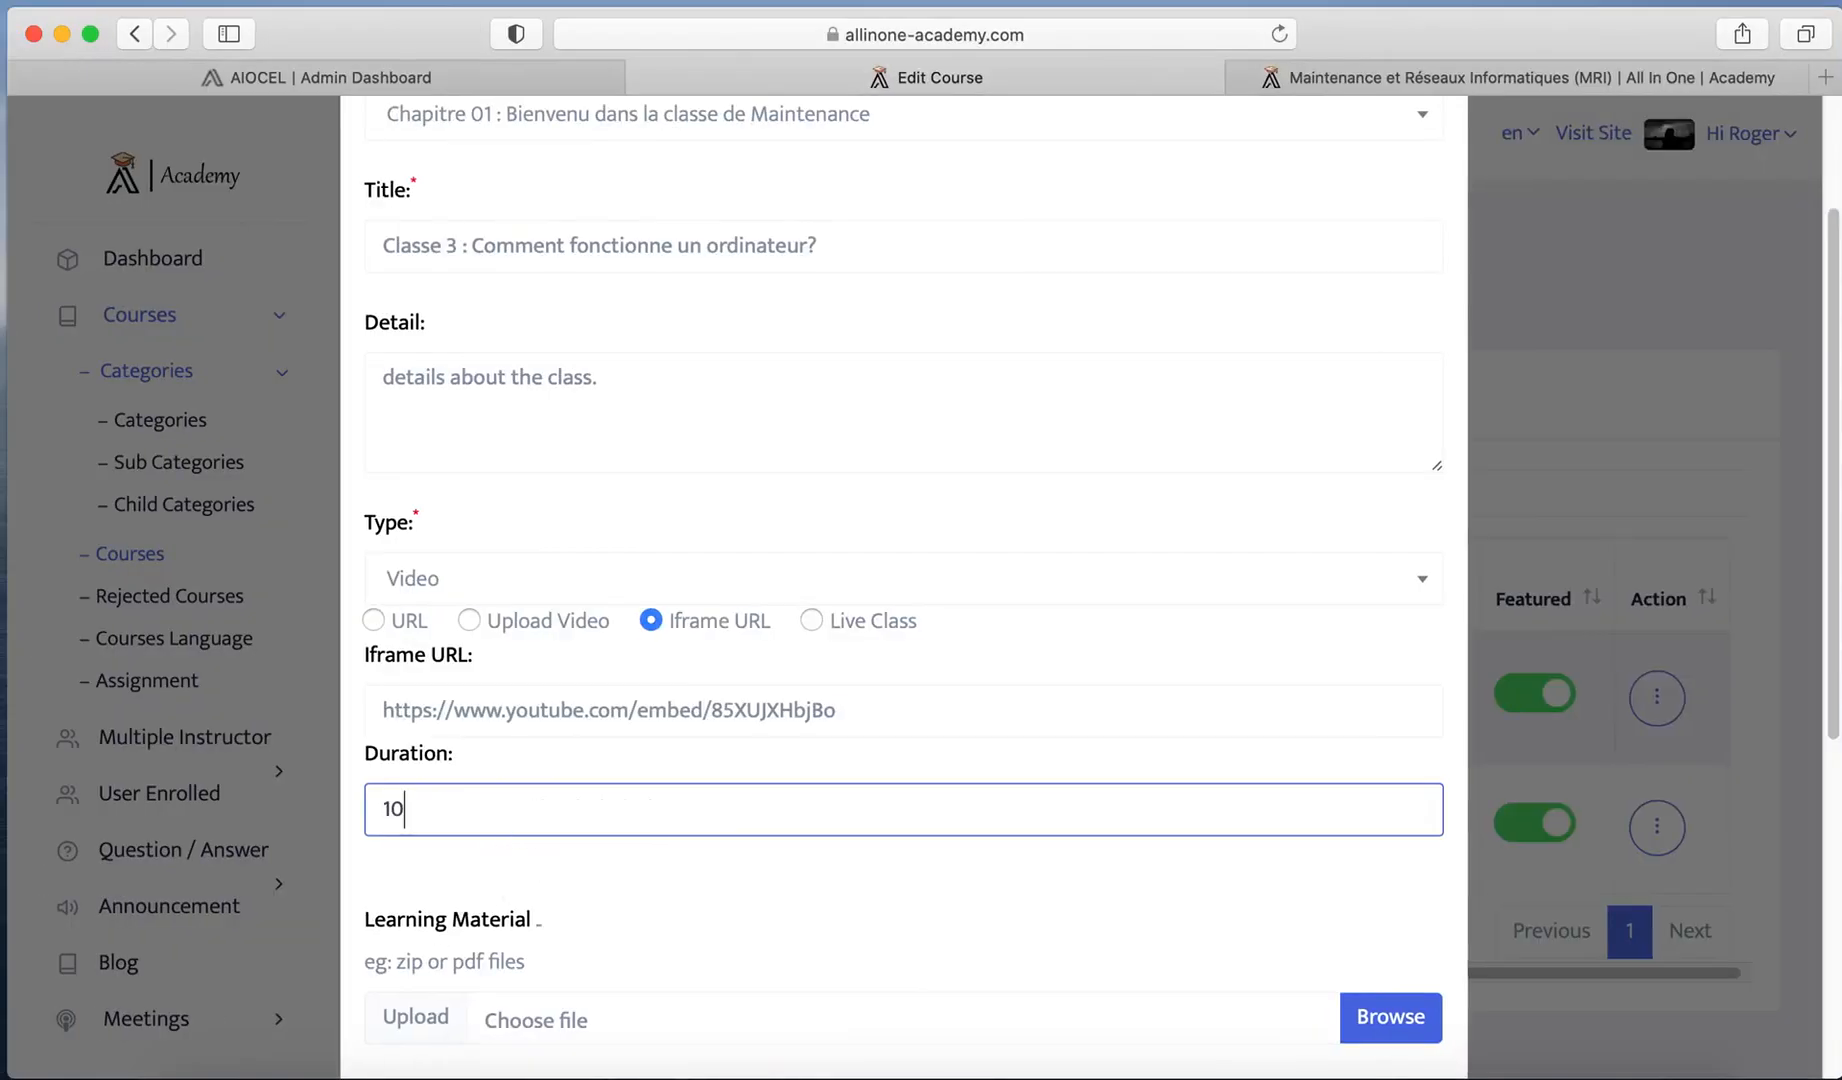
scroll(681, 855, "down", 3)
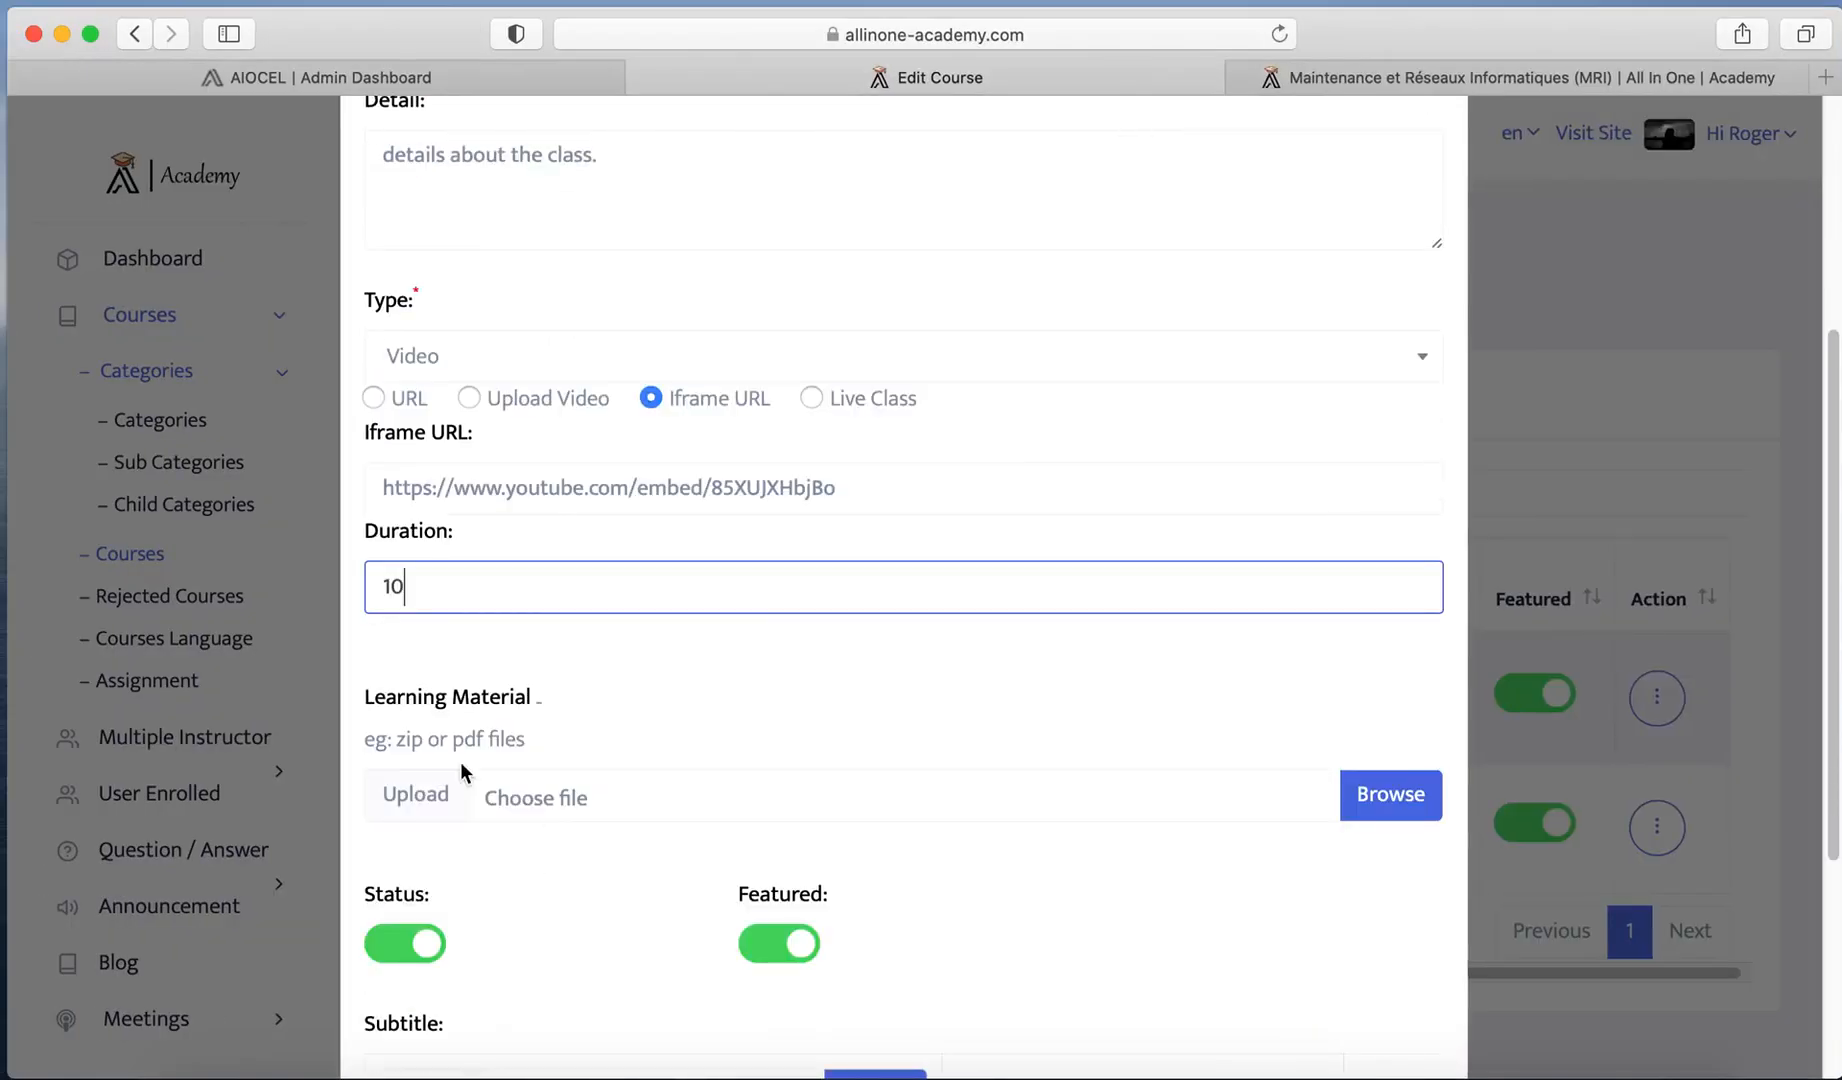
scroll(581, 876, "down", 5)
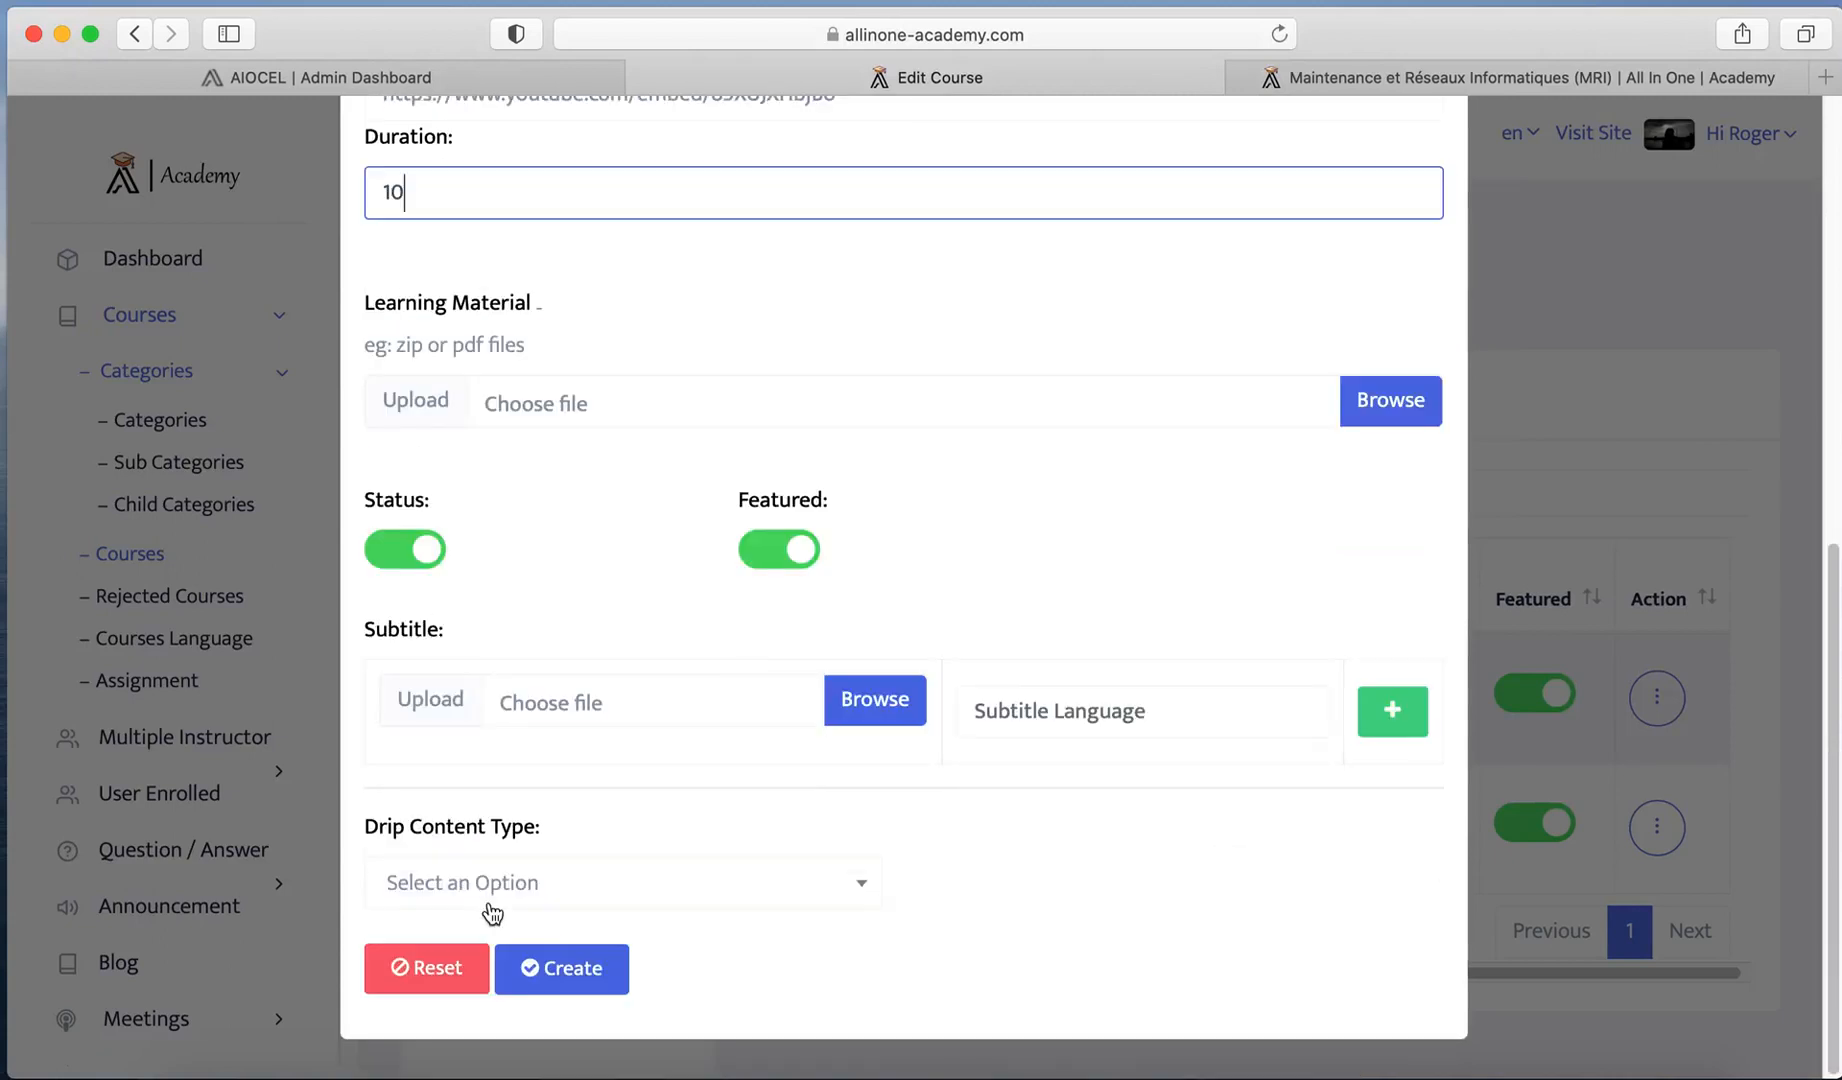
left_click(573, 967)
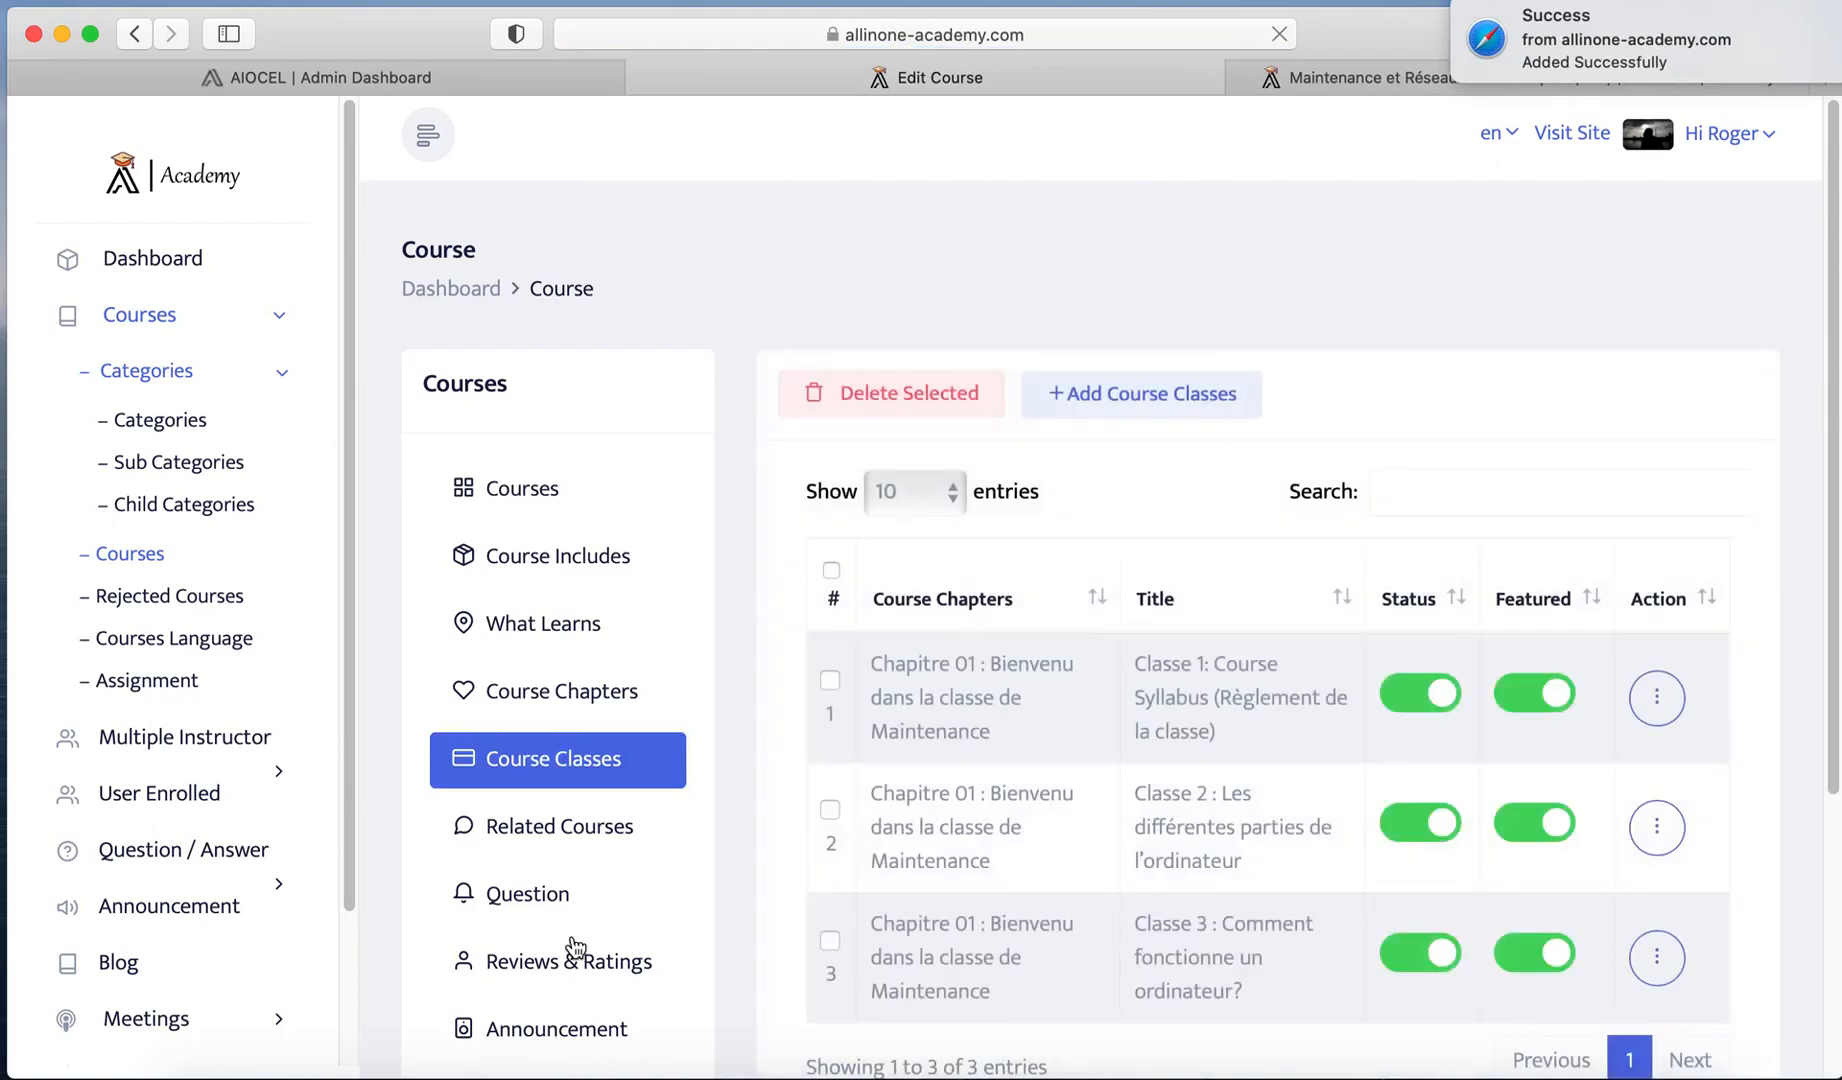
Step: Open the course's Related Courses section and check the Word document for the related courses to add
left_click(533, 838)
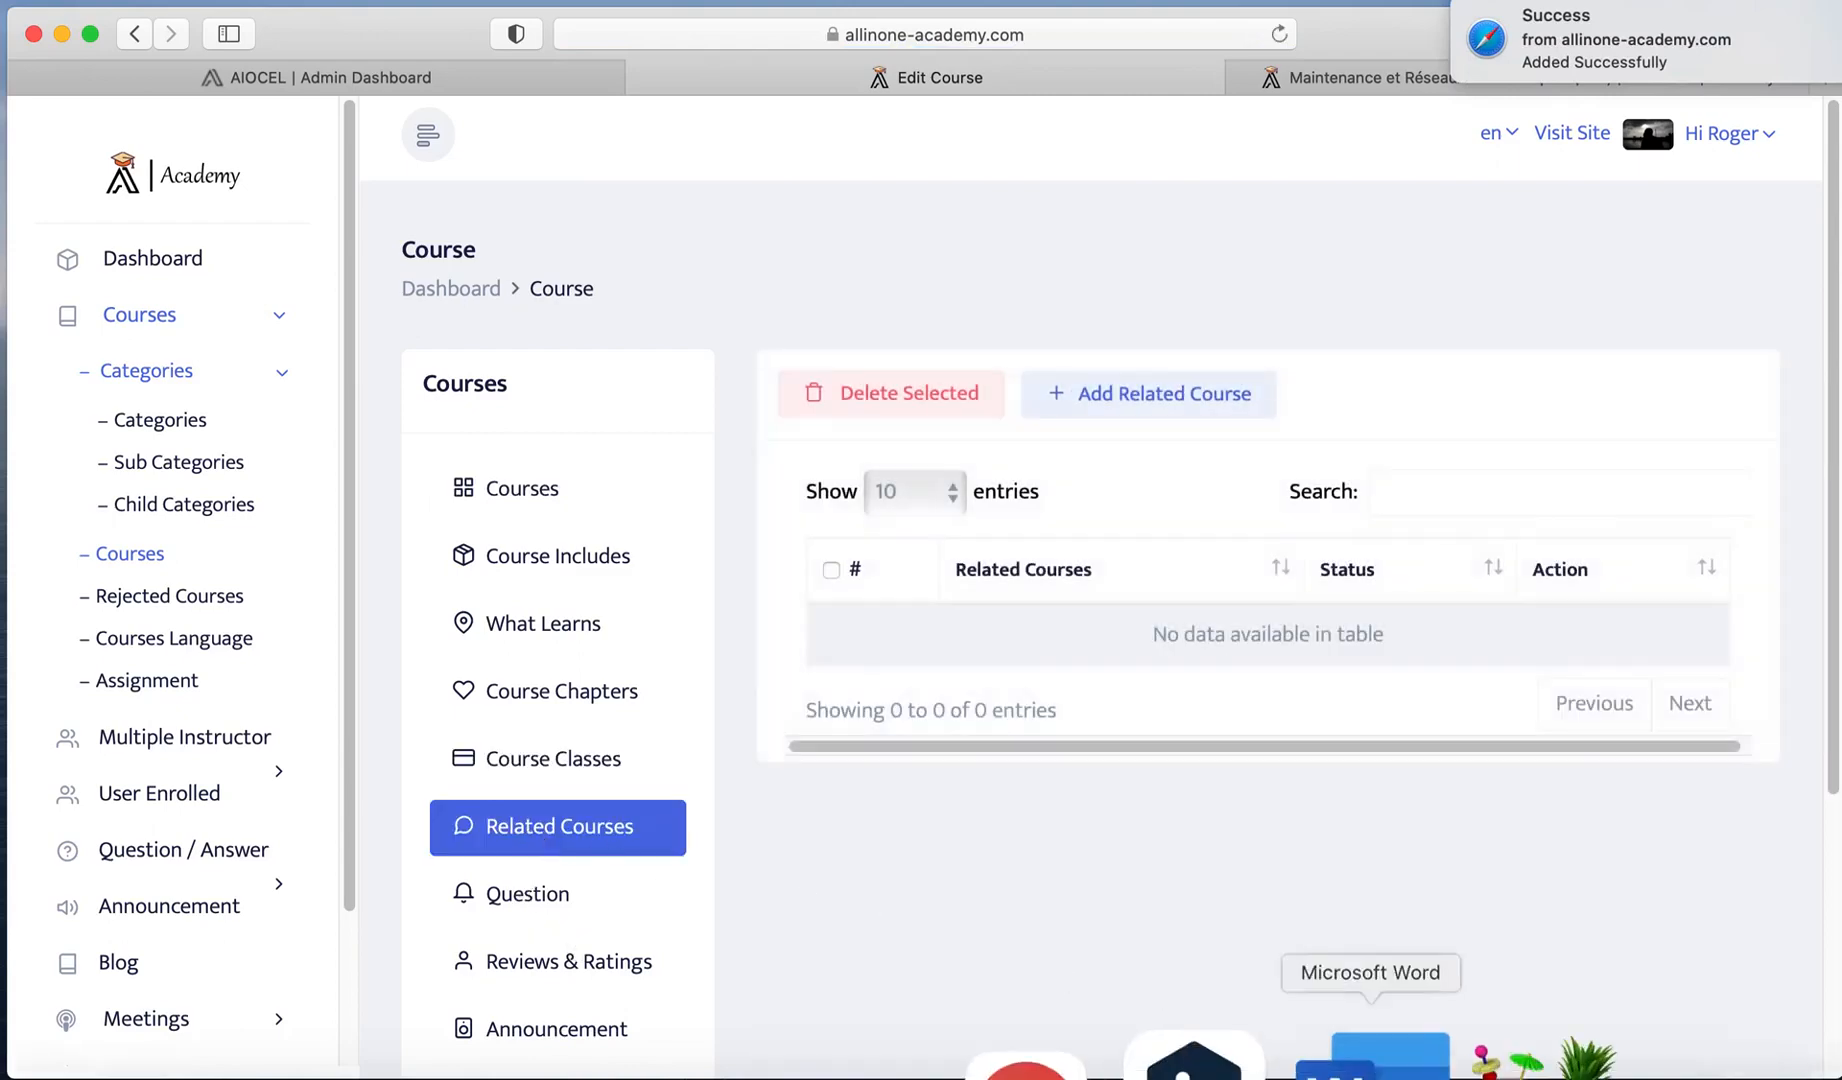
left_click(1350, 1058)
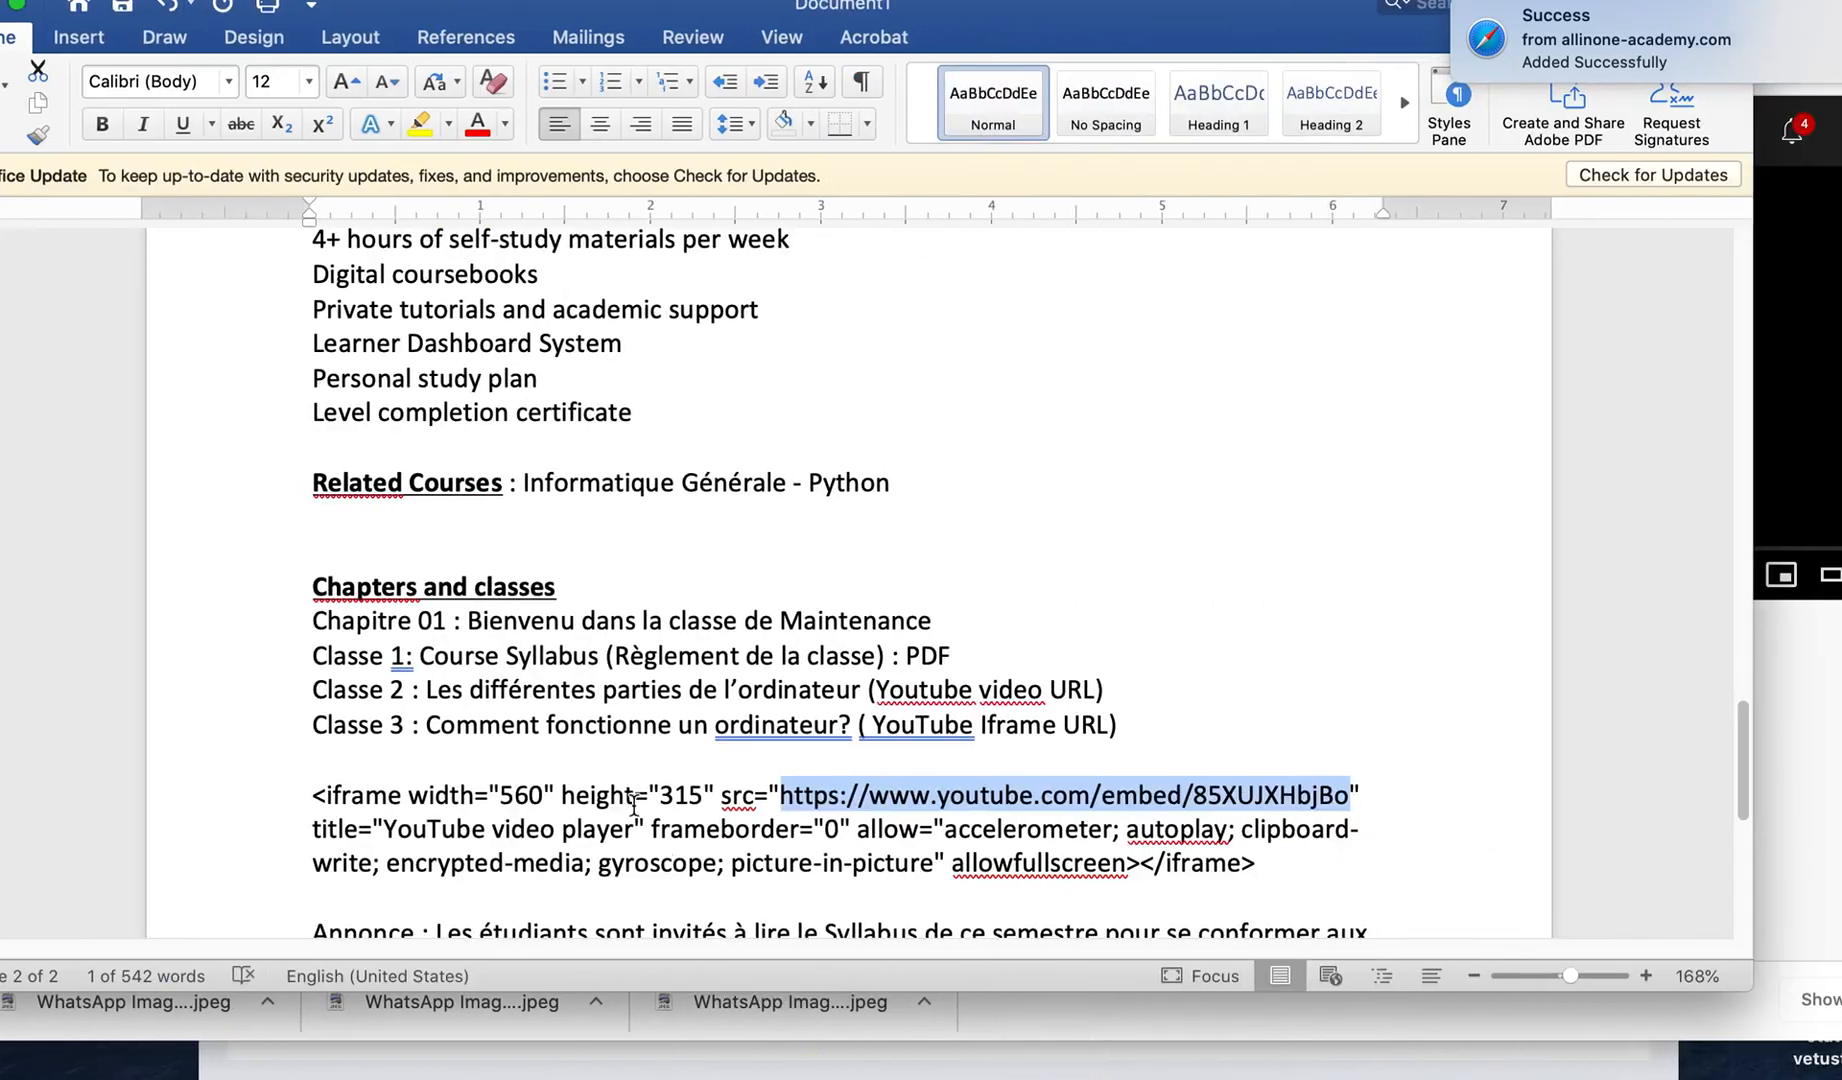
double_click(590, 483)
left_click(711, 488)
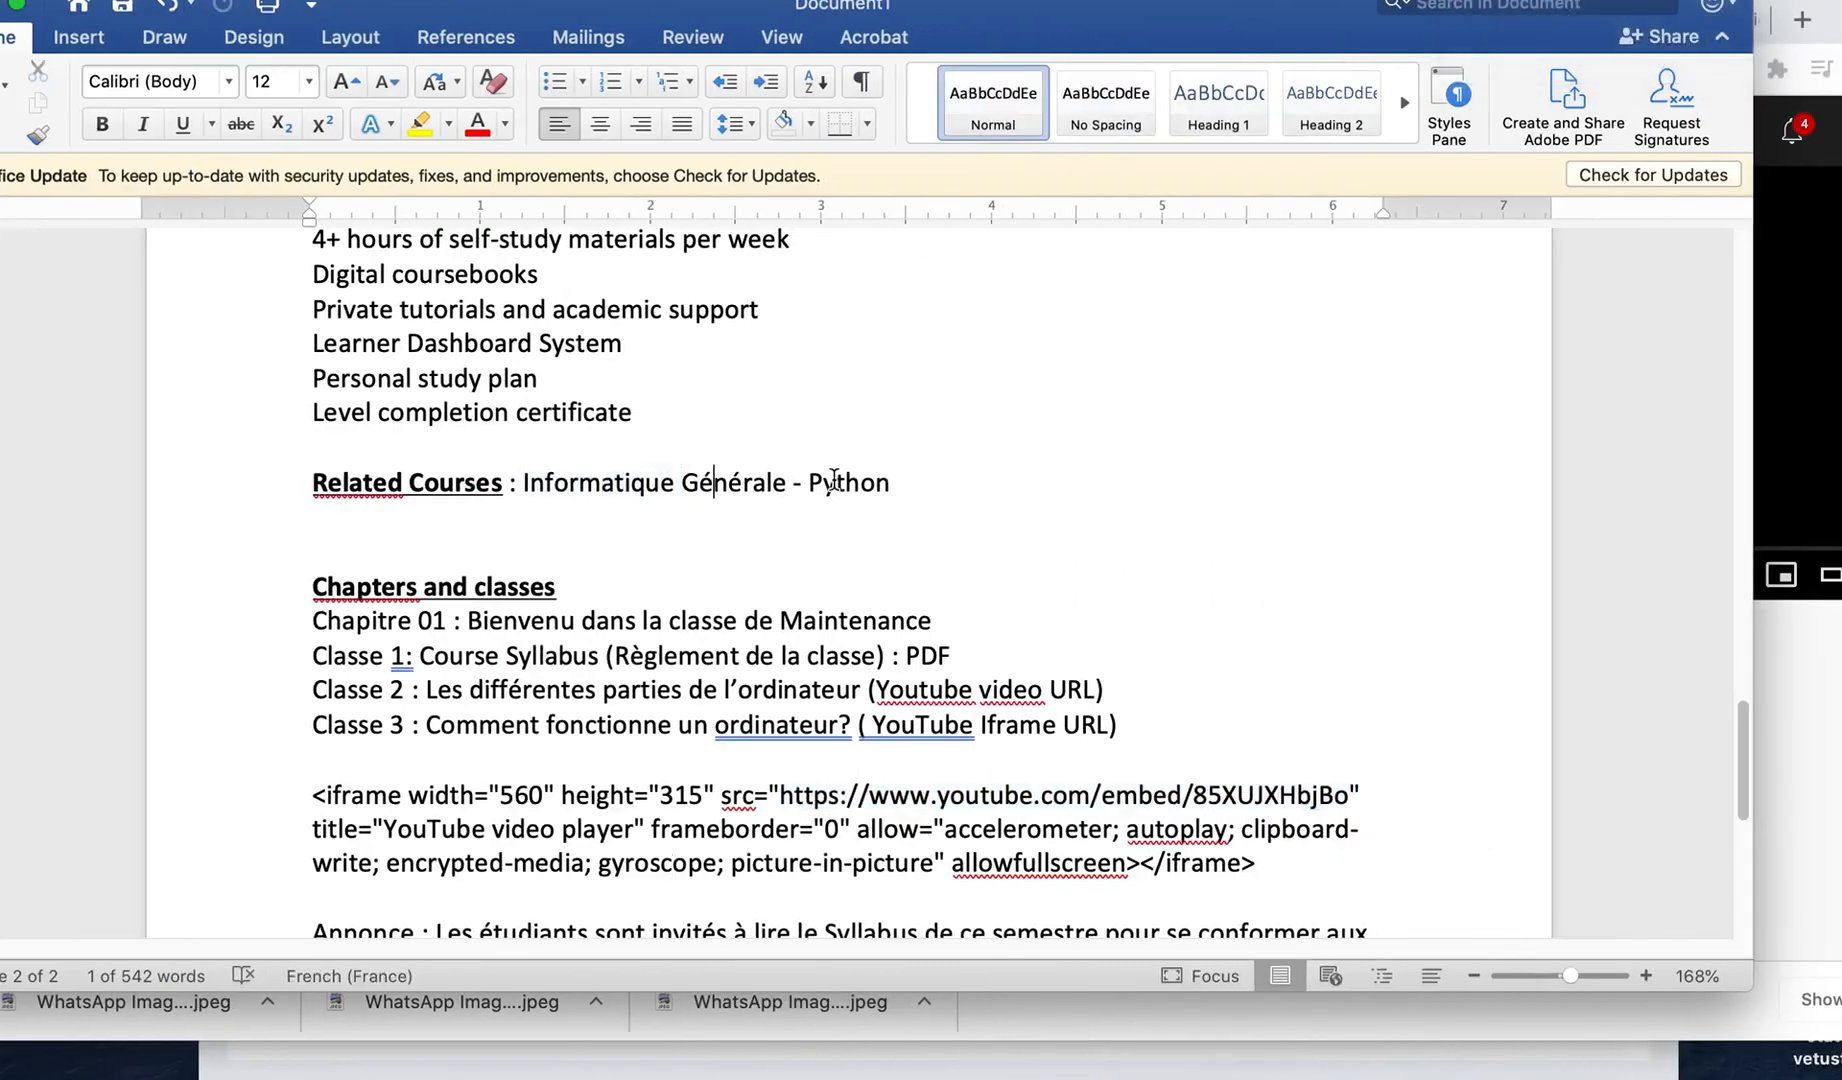
double_click(848, 483)
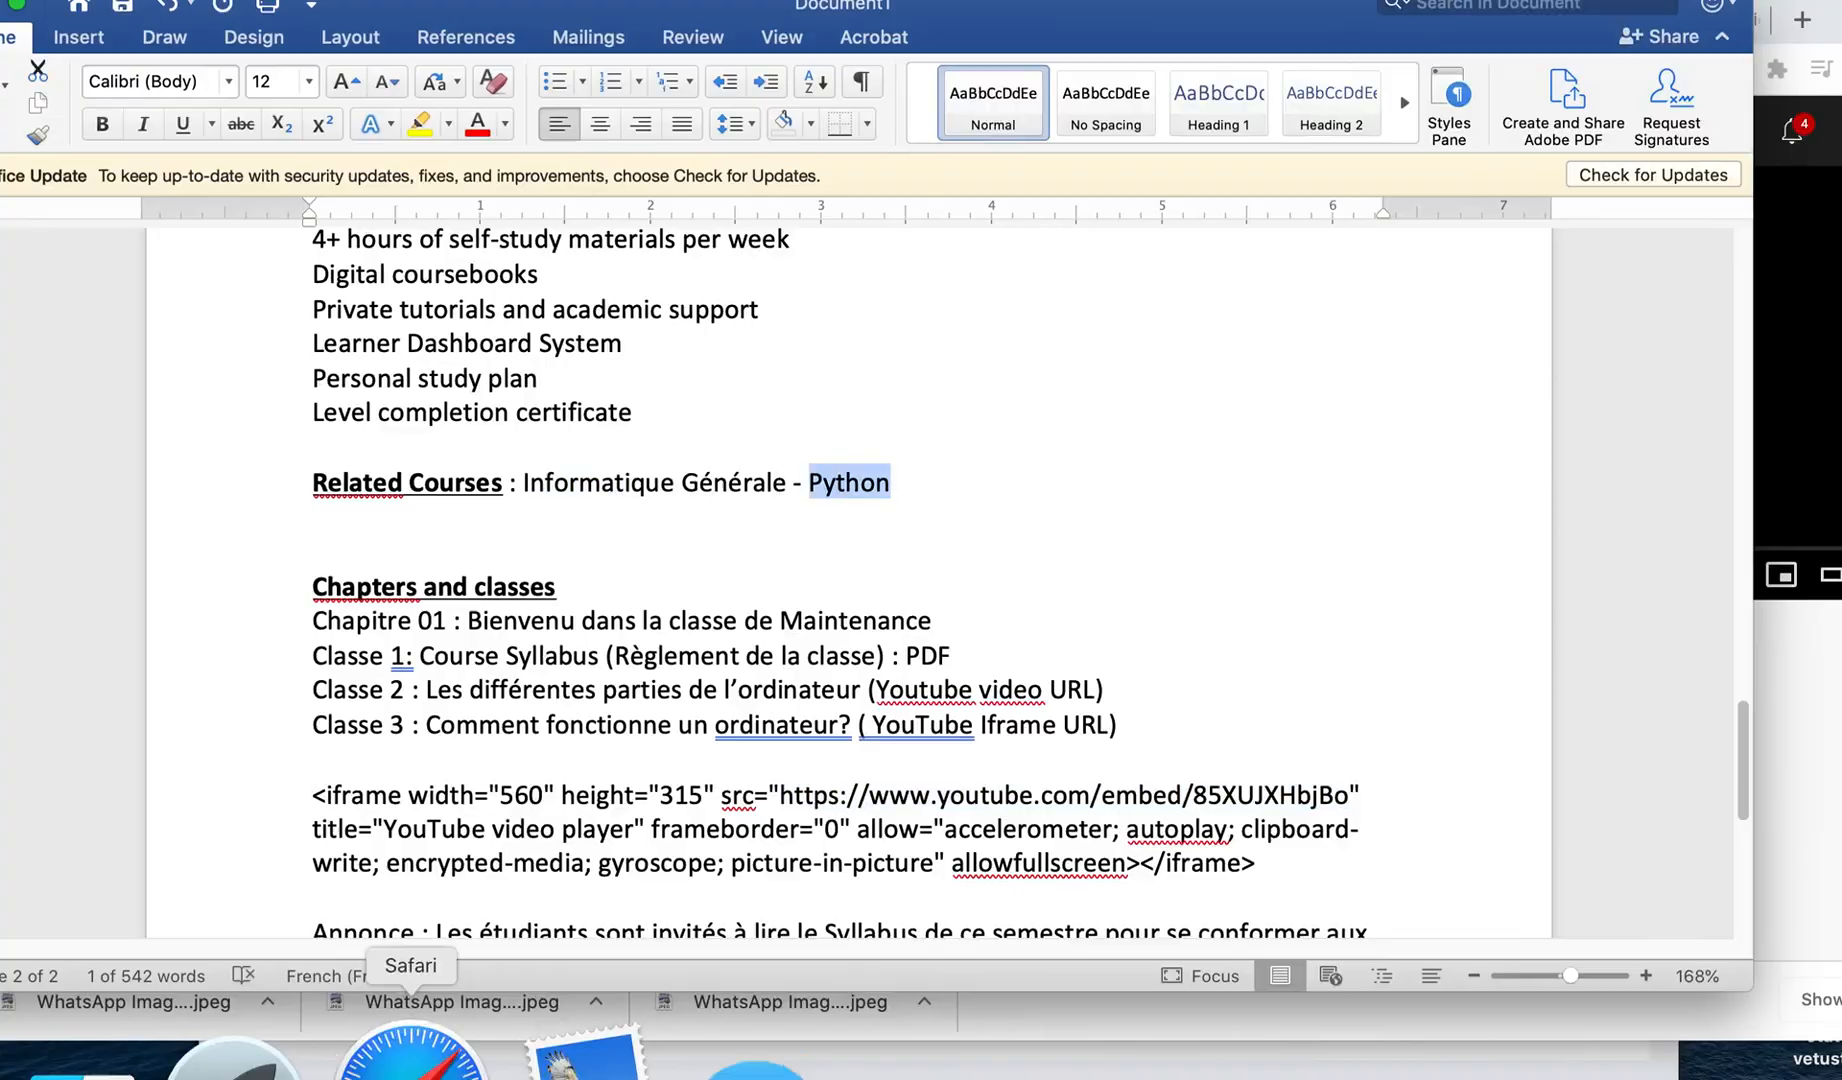
left_click(430, 1058)
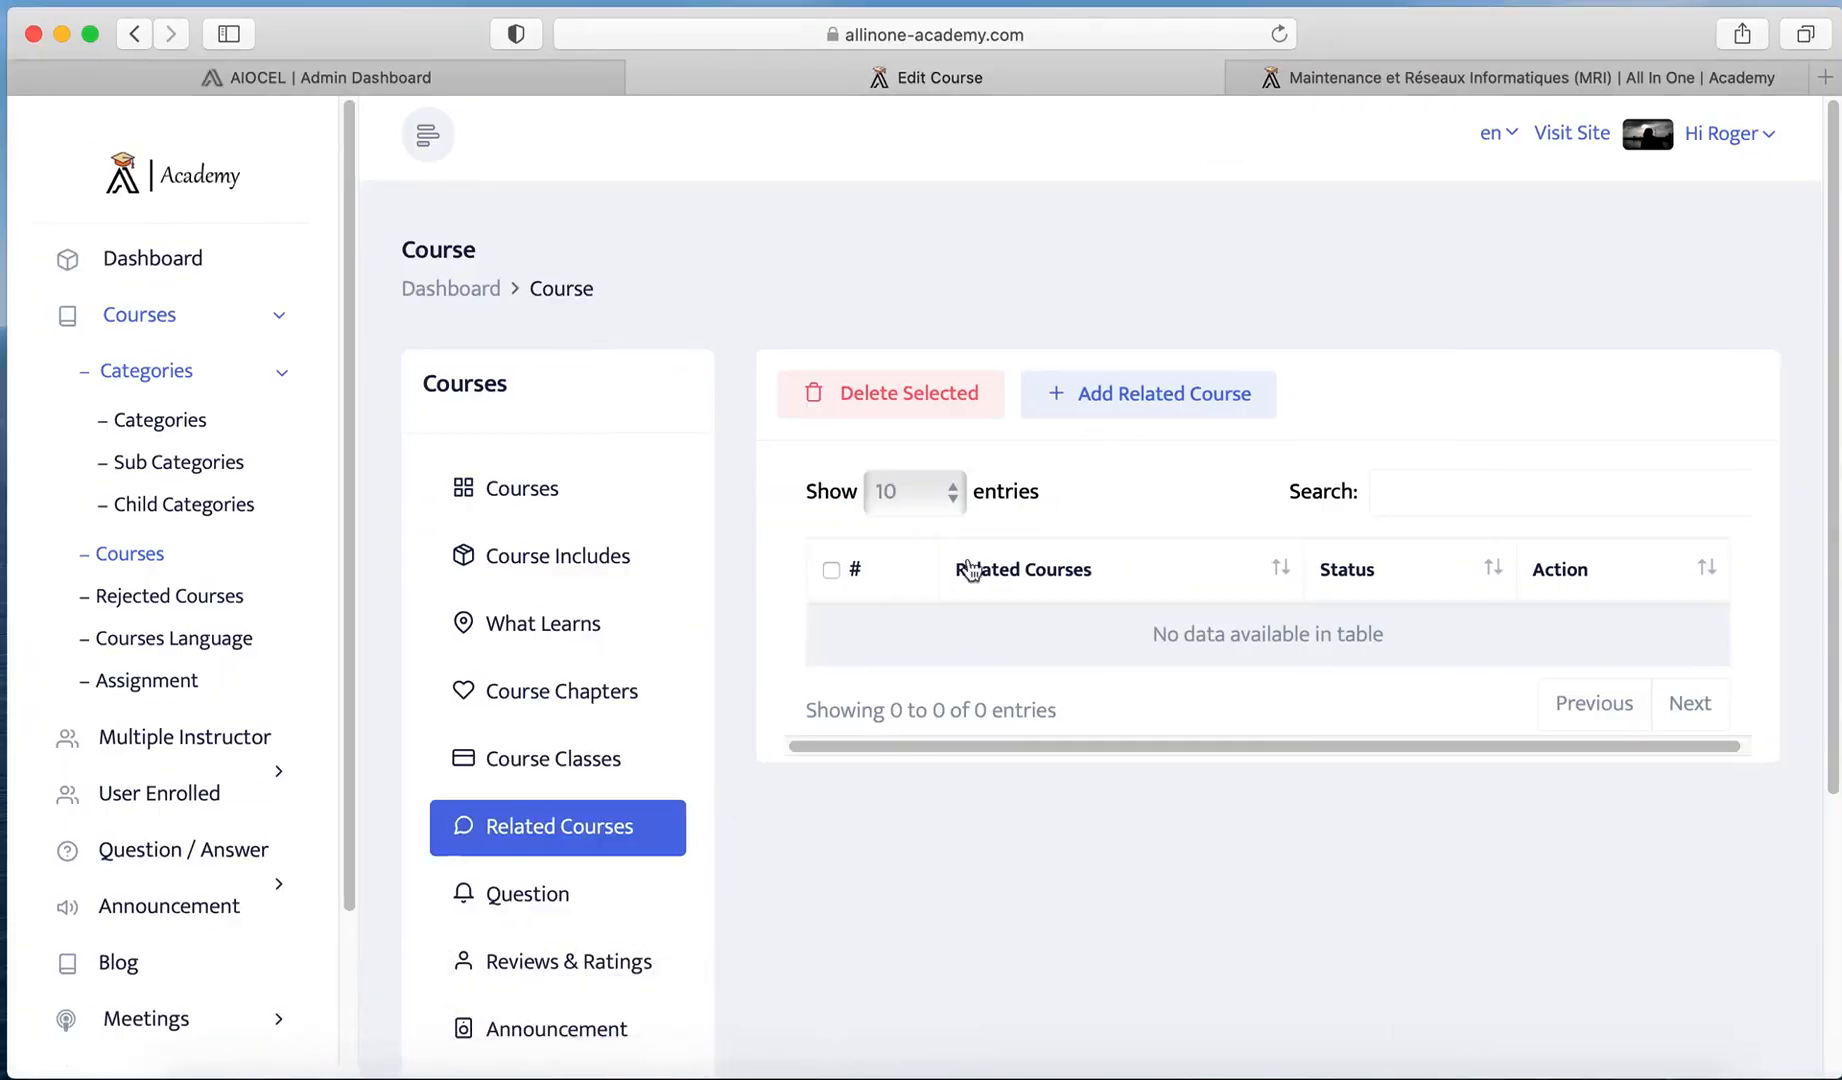
Step: Add "Informatique Générale (Win-Office)" as a related course of Maintenance et Réseaux Informatiques (MRI)
left_click(1115, 420)
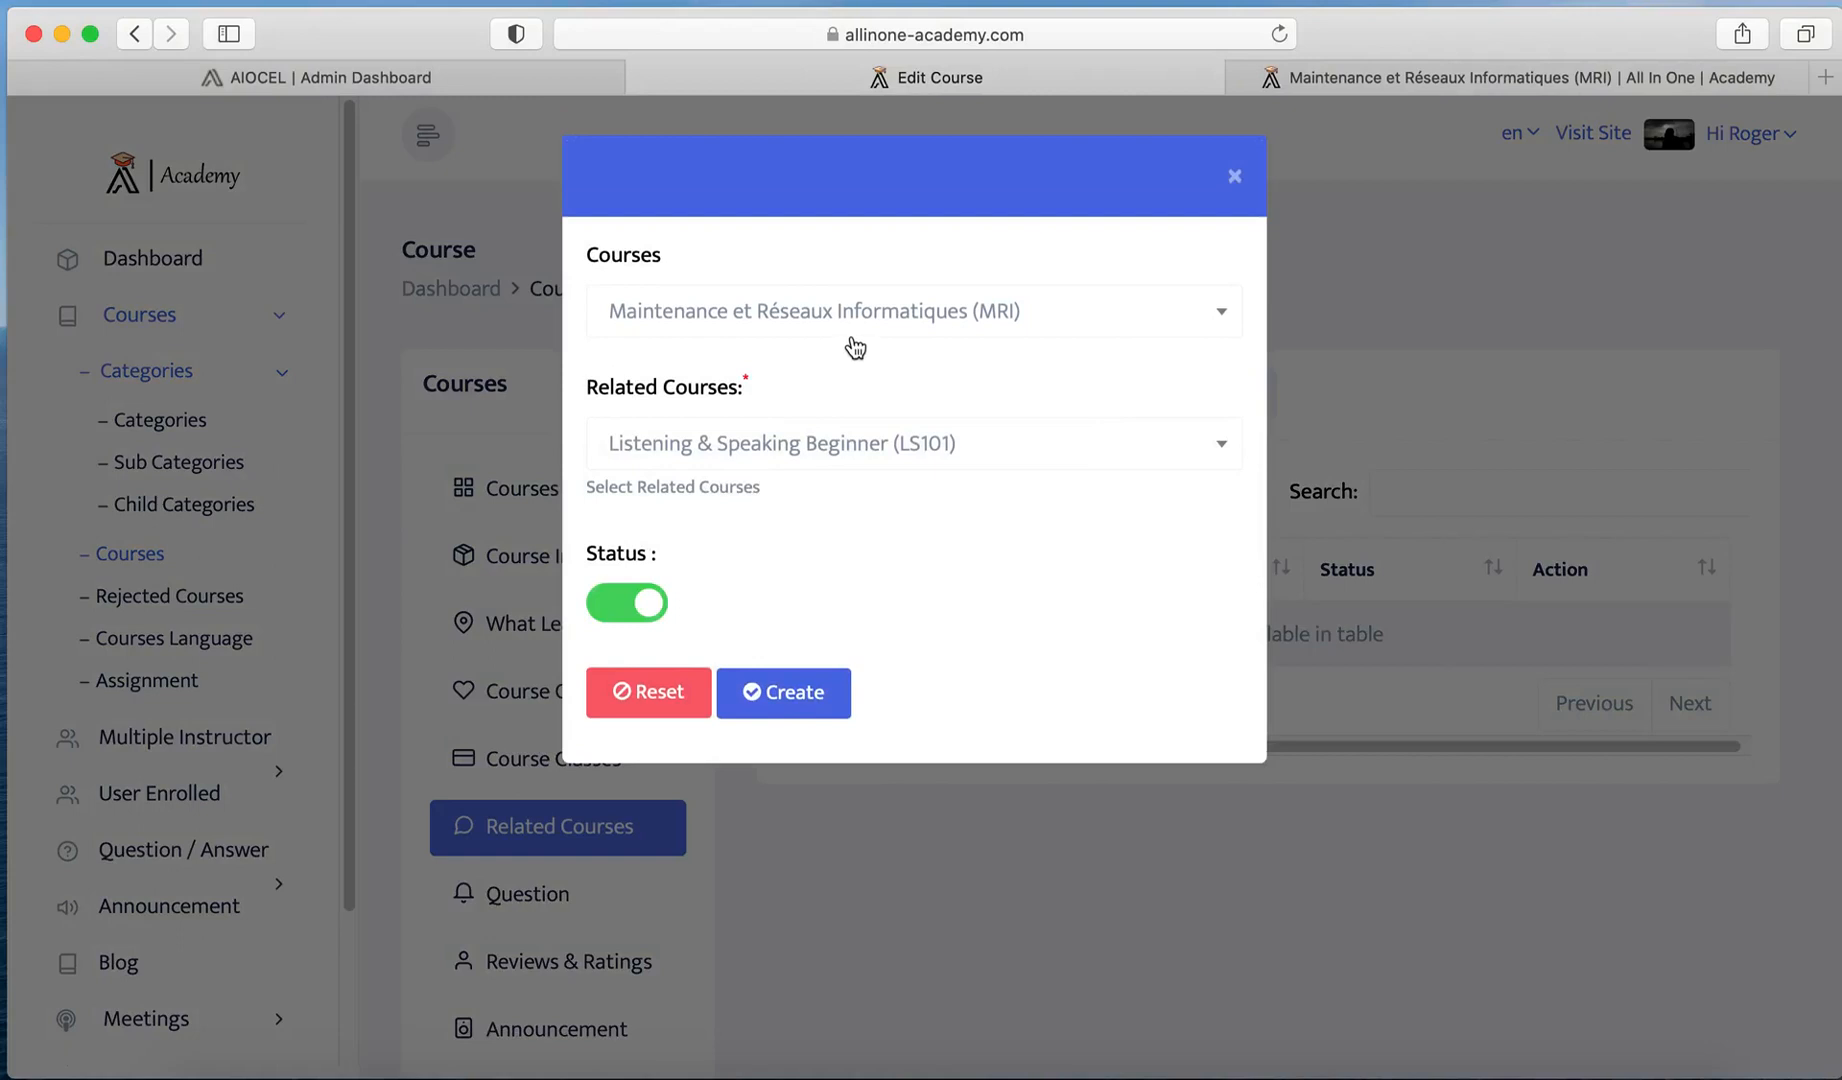
left_click(745, 330)
left_click(740, 332)
left_click(708, 460)
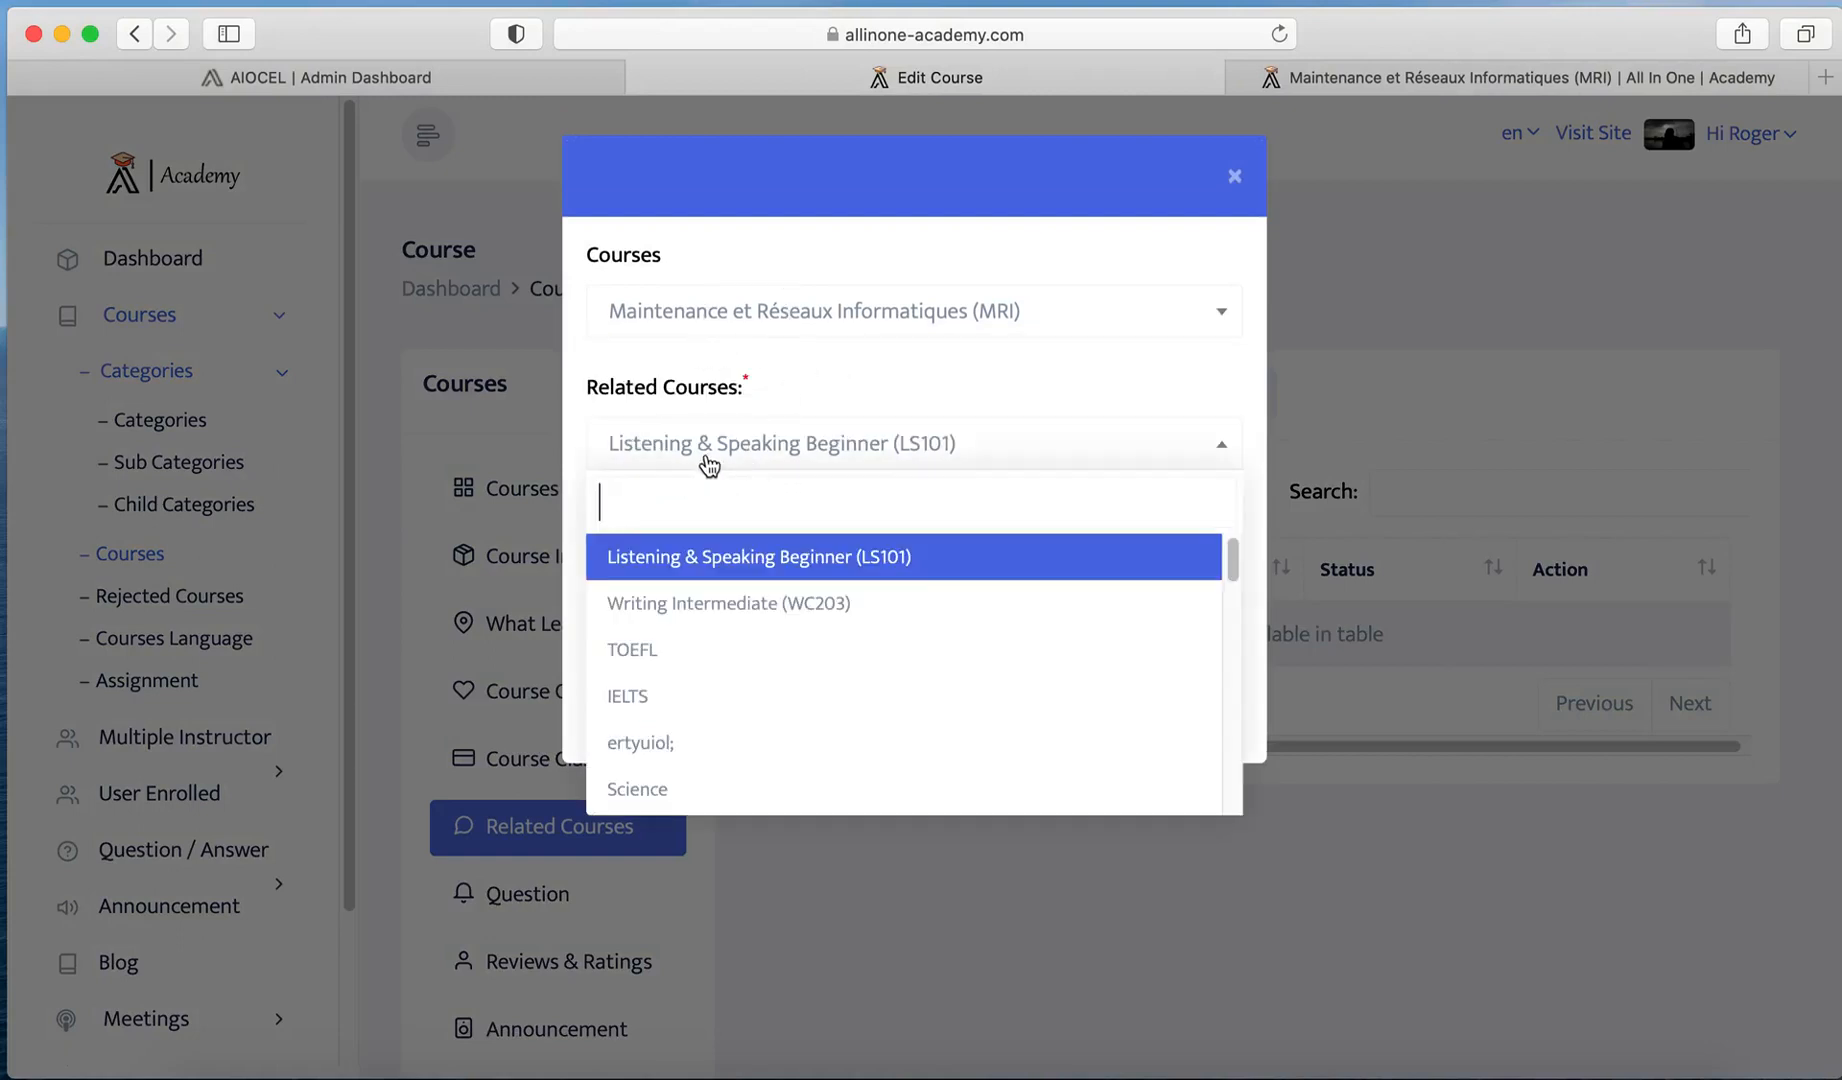
type("p")
key("BackSpace")
type("info")
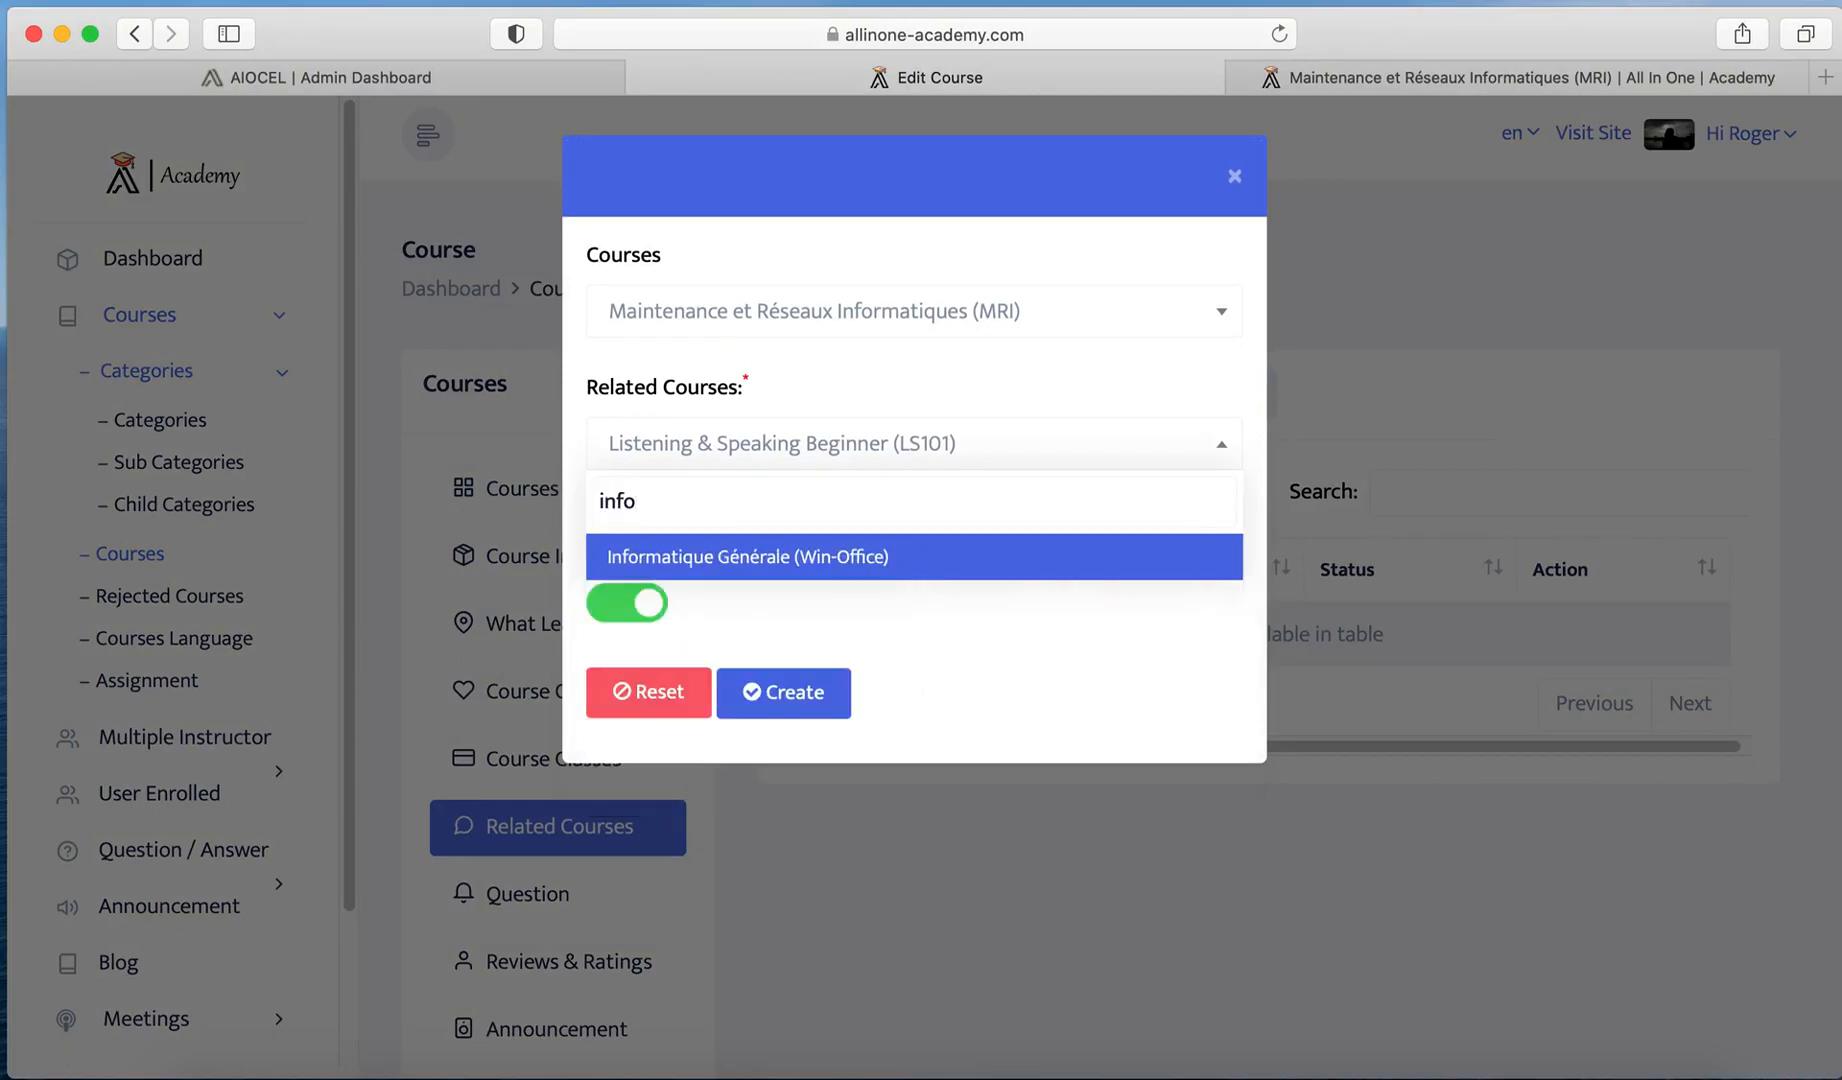
left_click(770, 560)
left_click(802, 692)
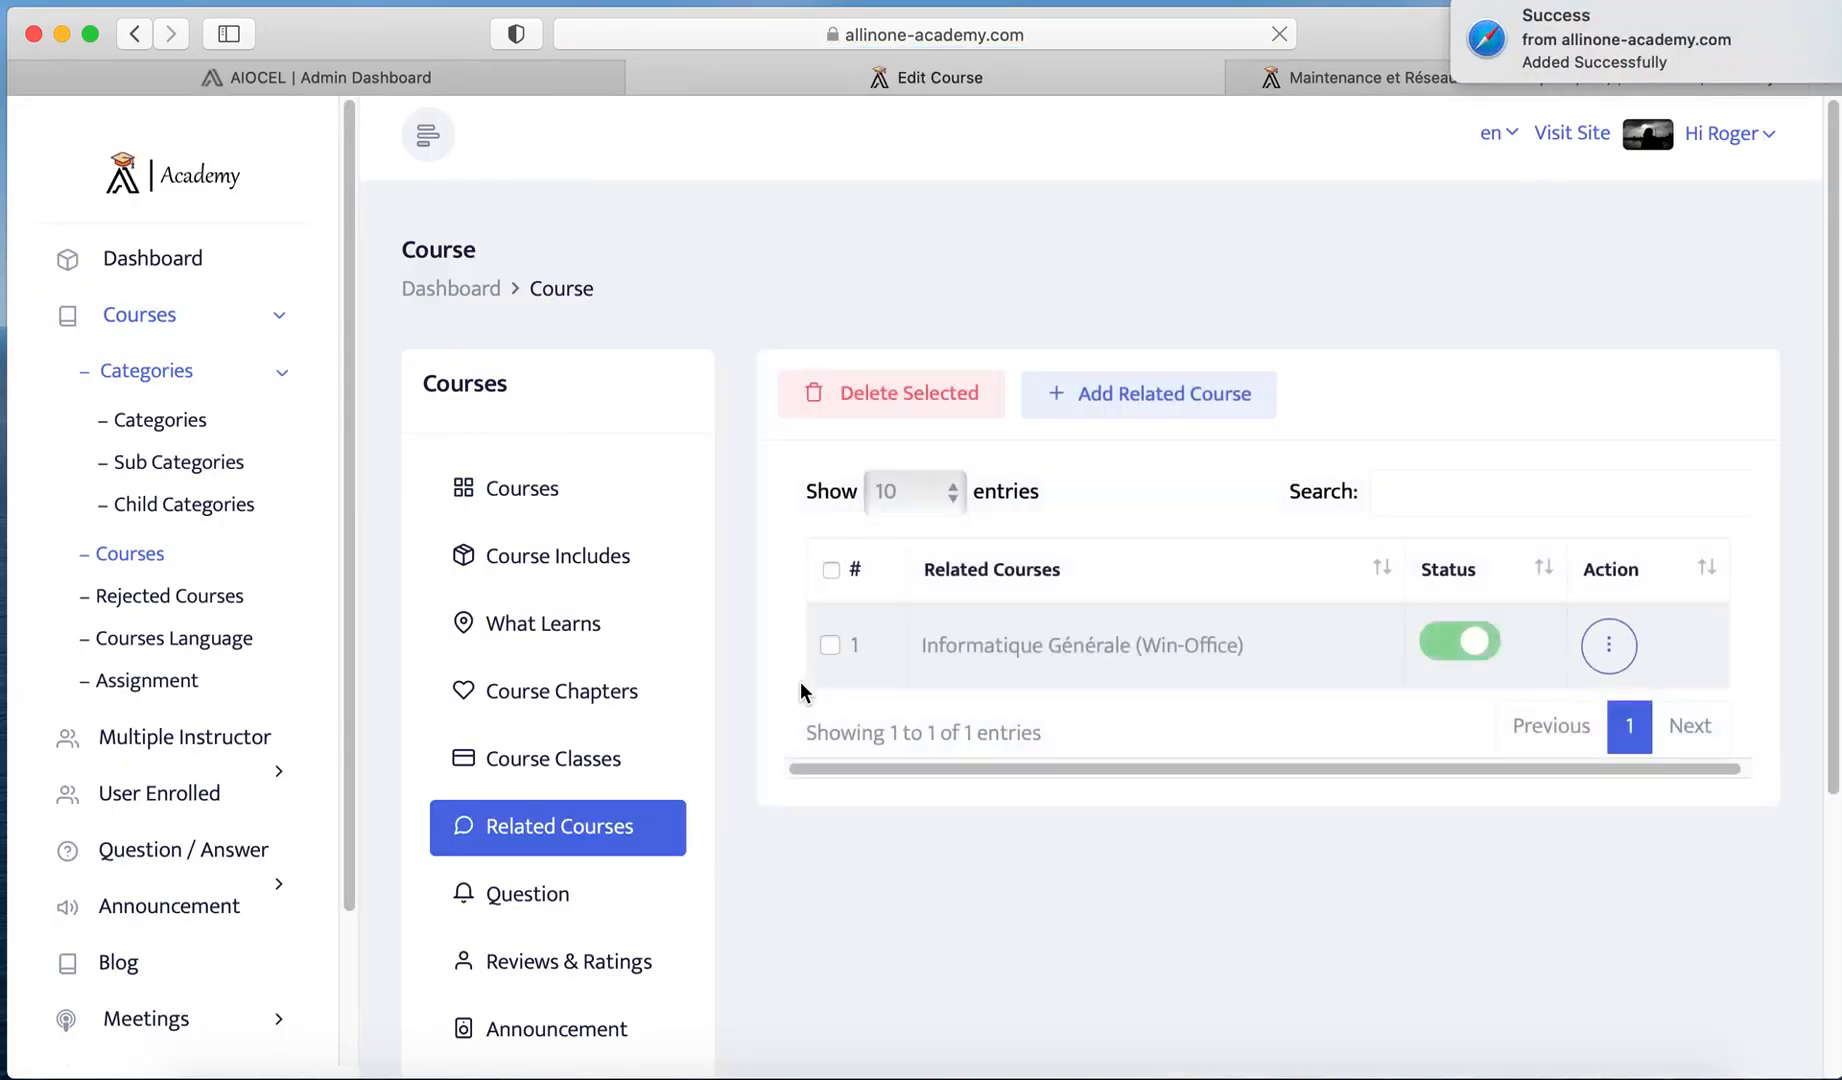
Step: Add "Python Programming For Kids" as another related course of Maintenance et Réseaux Informatiques (MRI)
left_click(1115, 405)
left_click(752, 445)
type("Pyth")
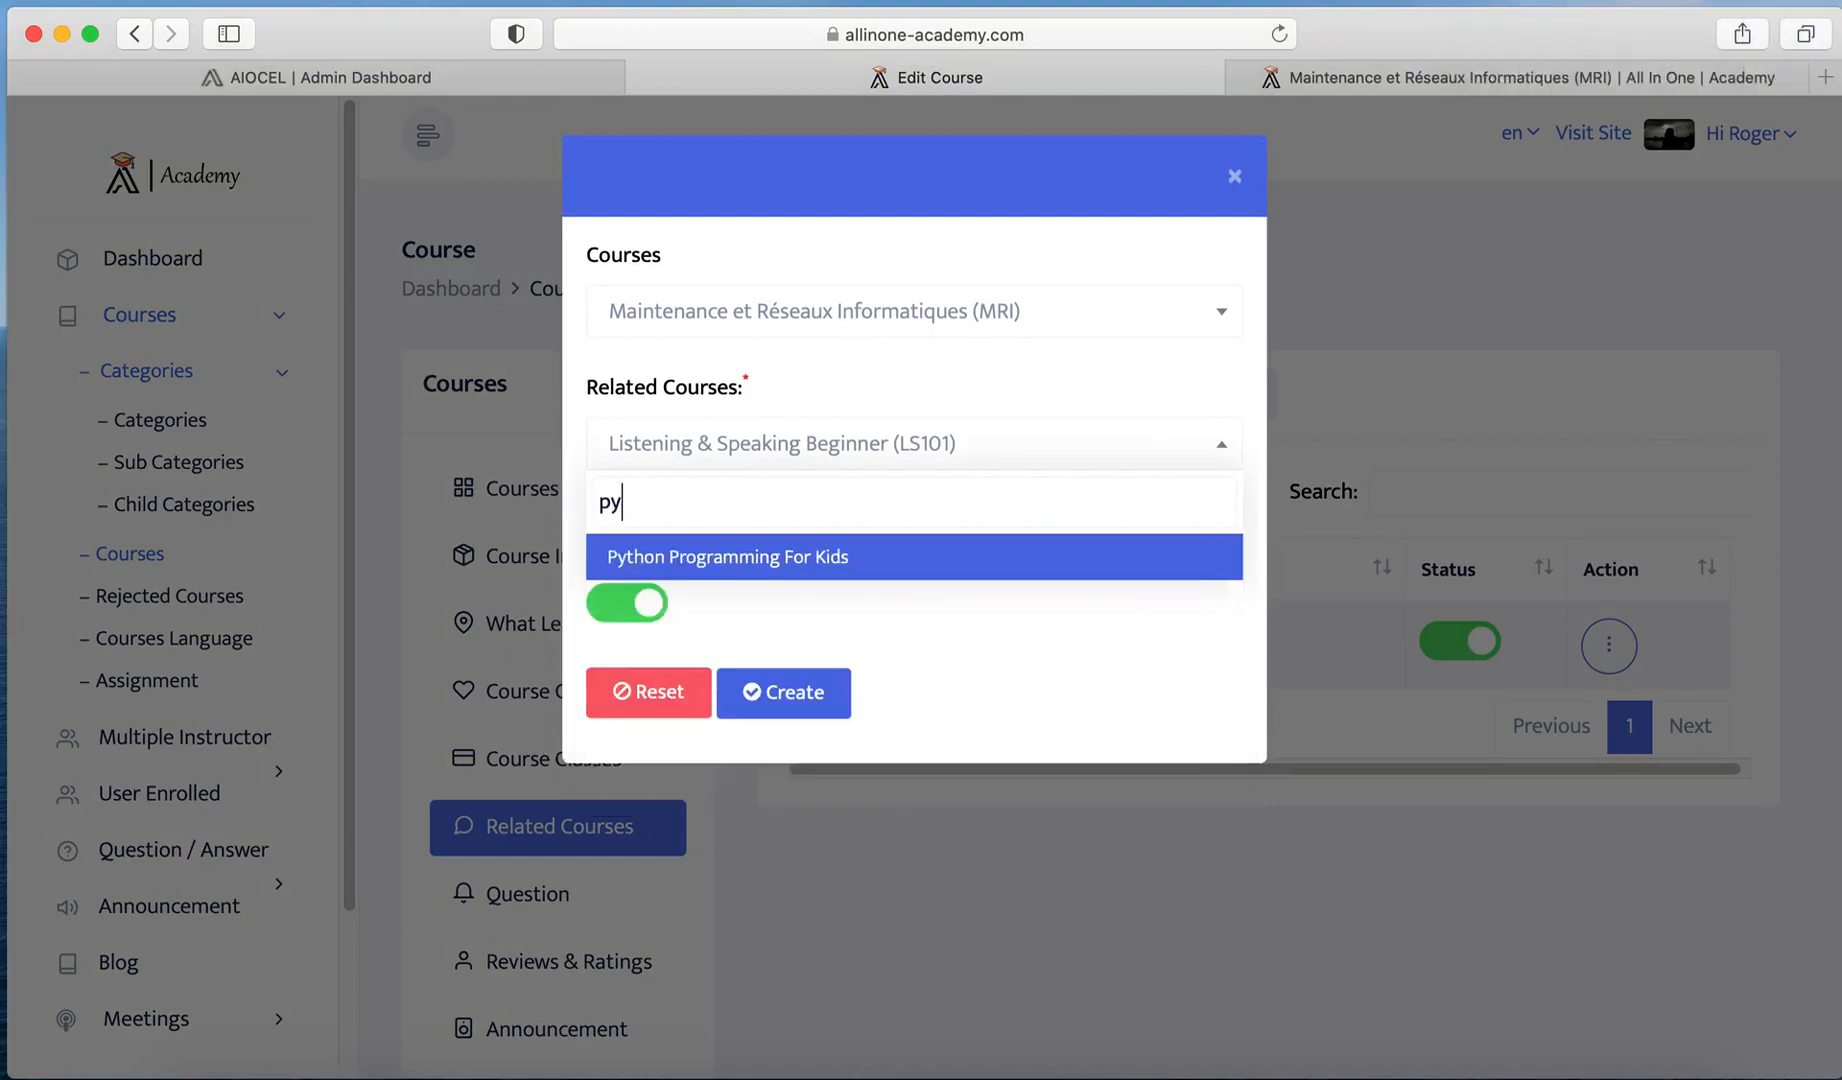
left_click(794, 565)
left_click(790, 697)
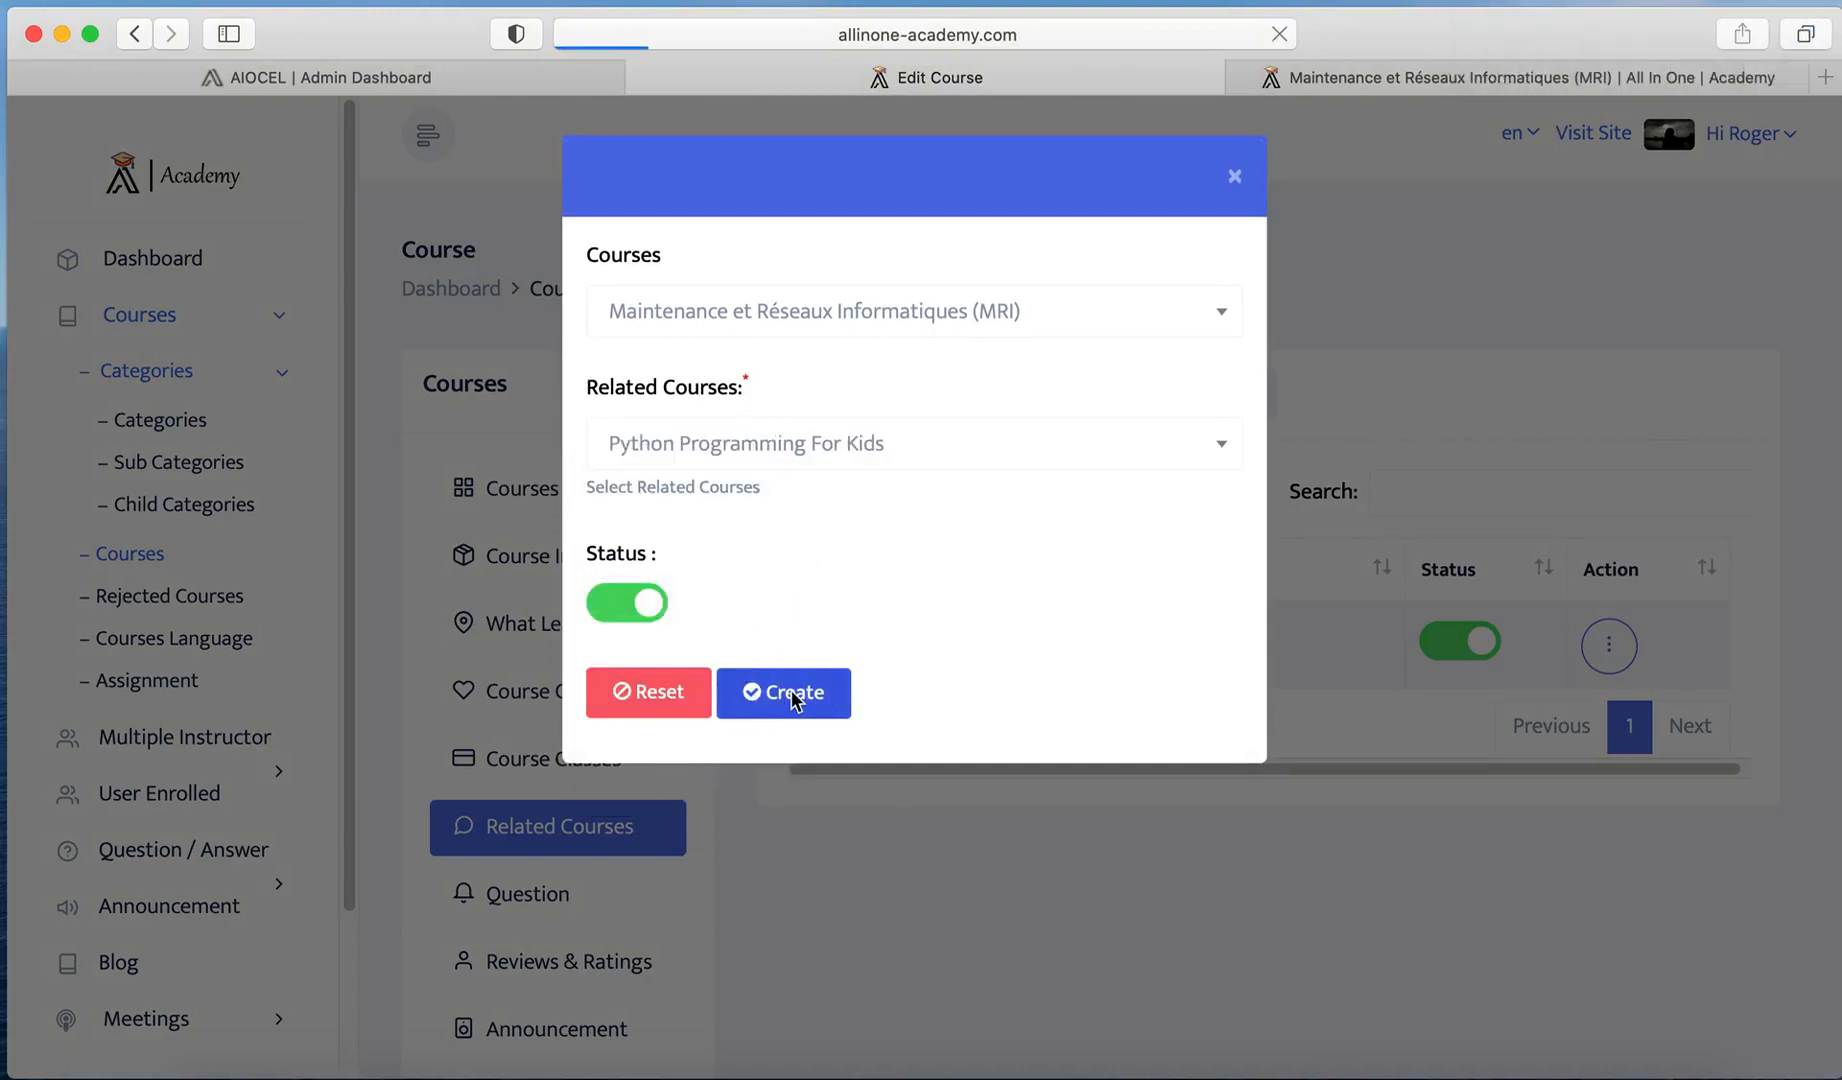
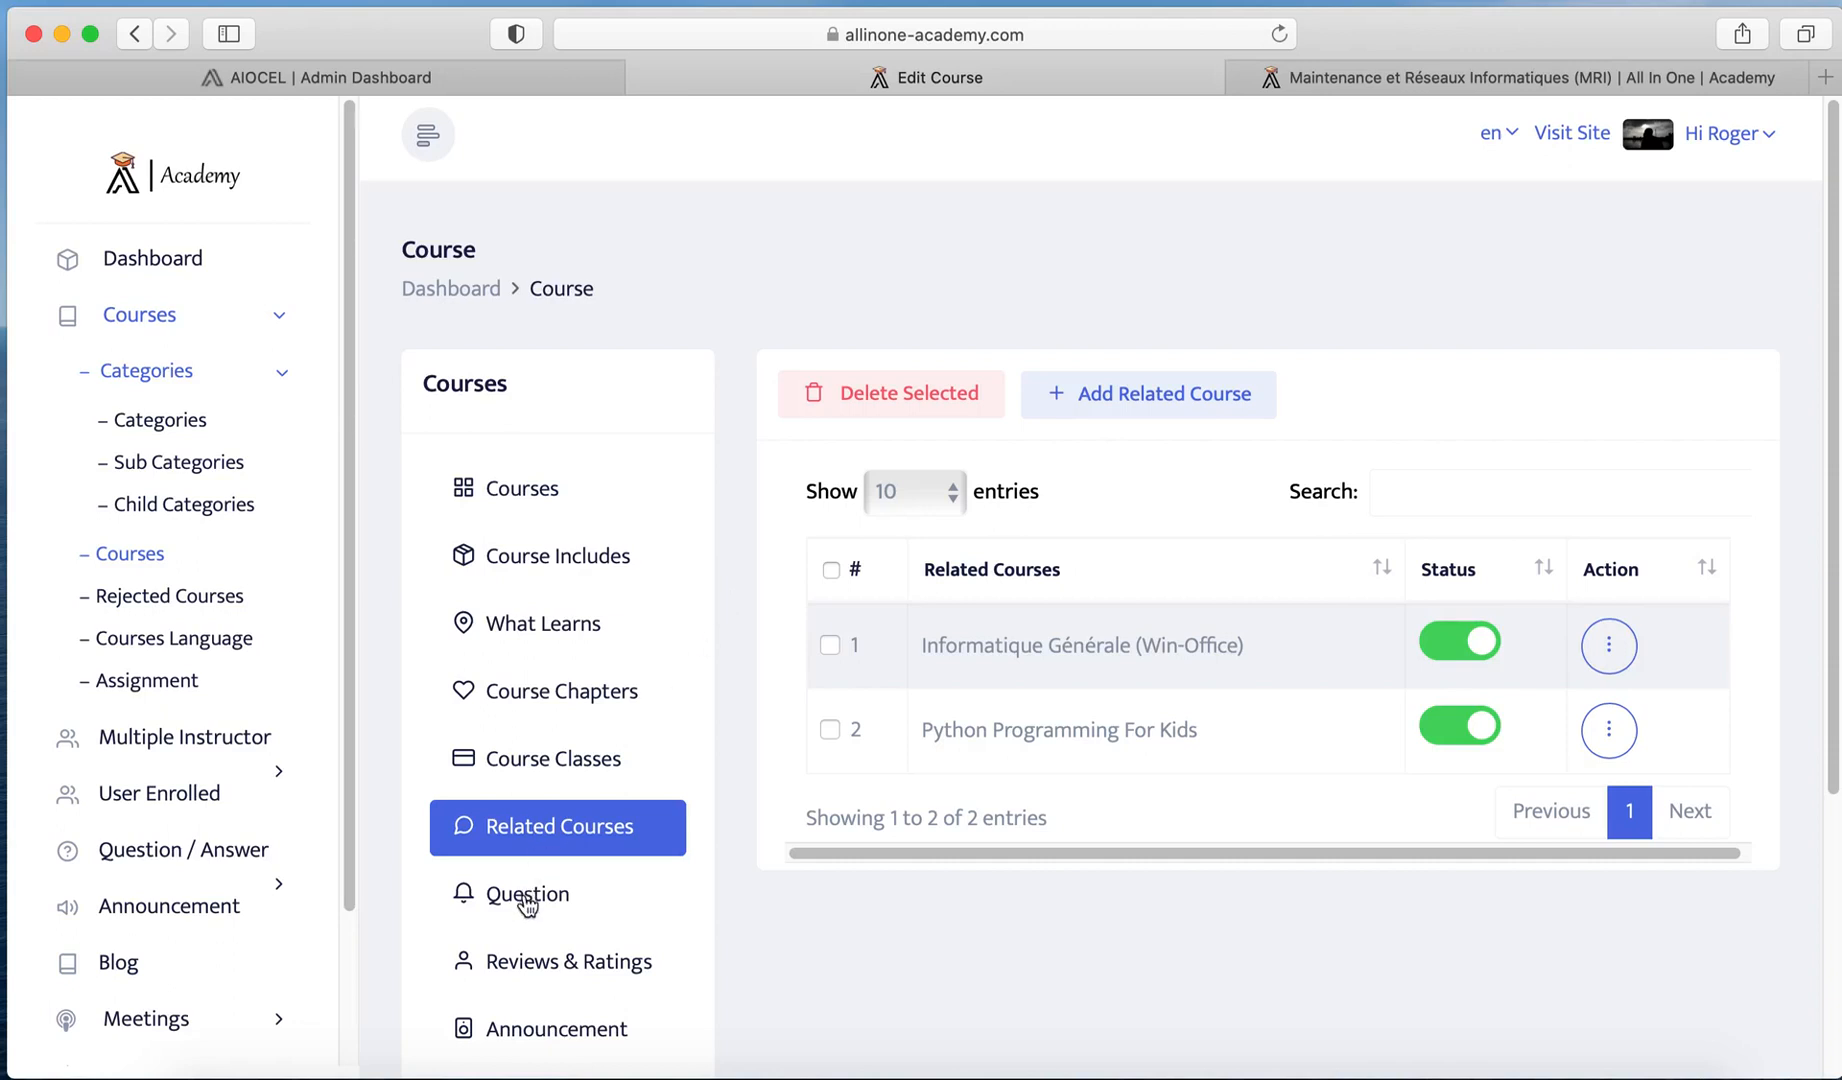
Step: Open the public academy site from the admin page and look through its Recently Viewed Courses
scroll(524, 910, "down", 3)
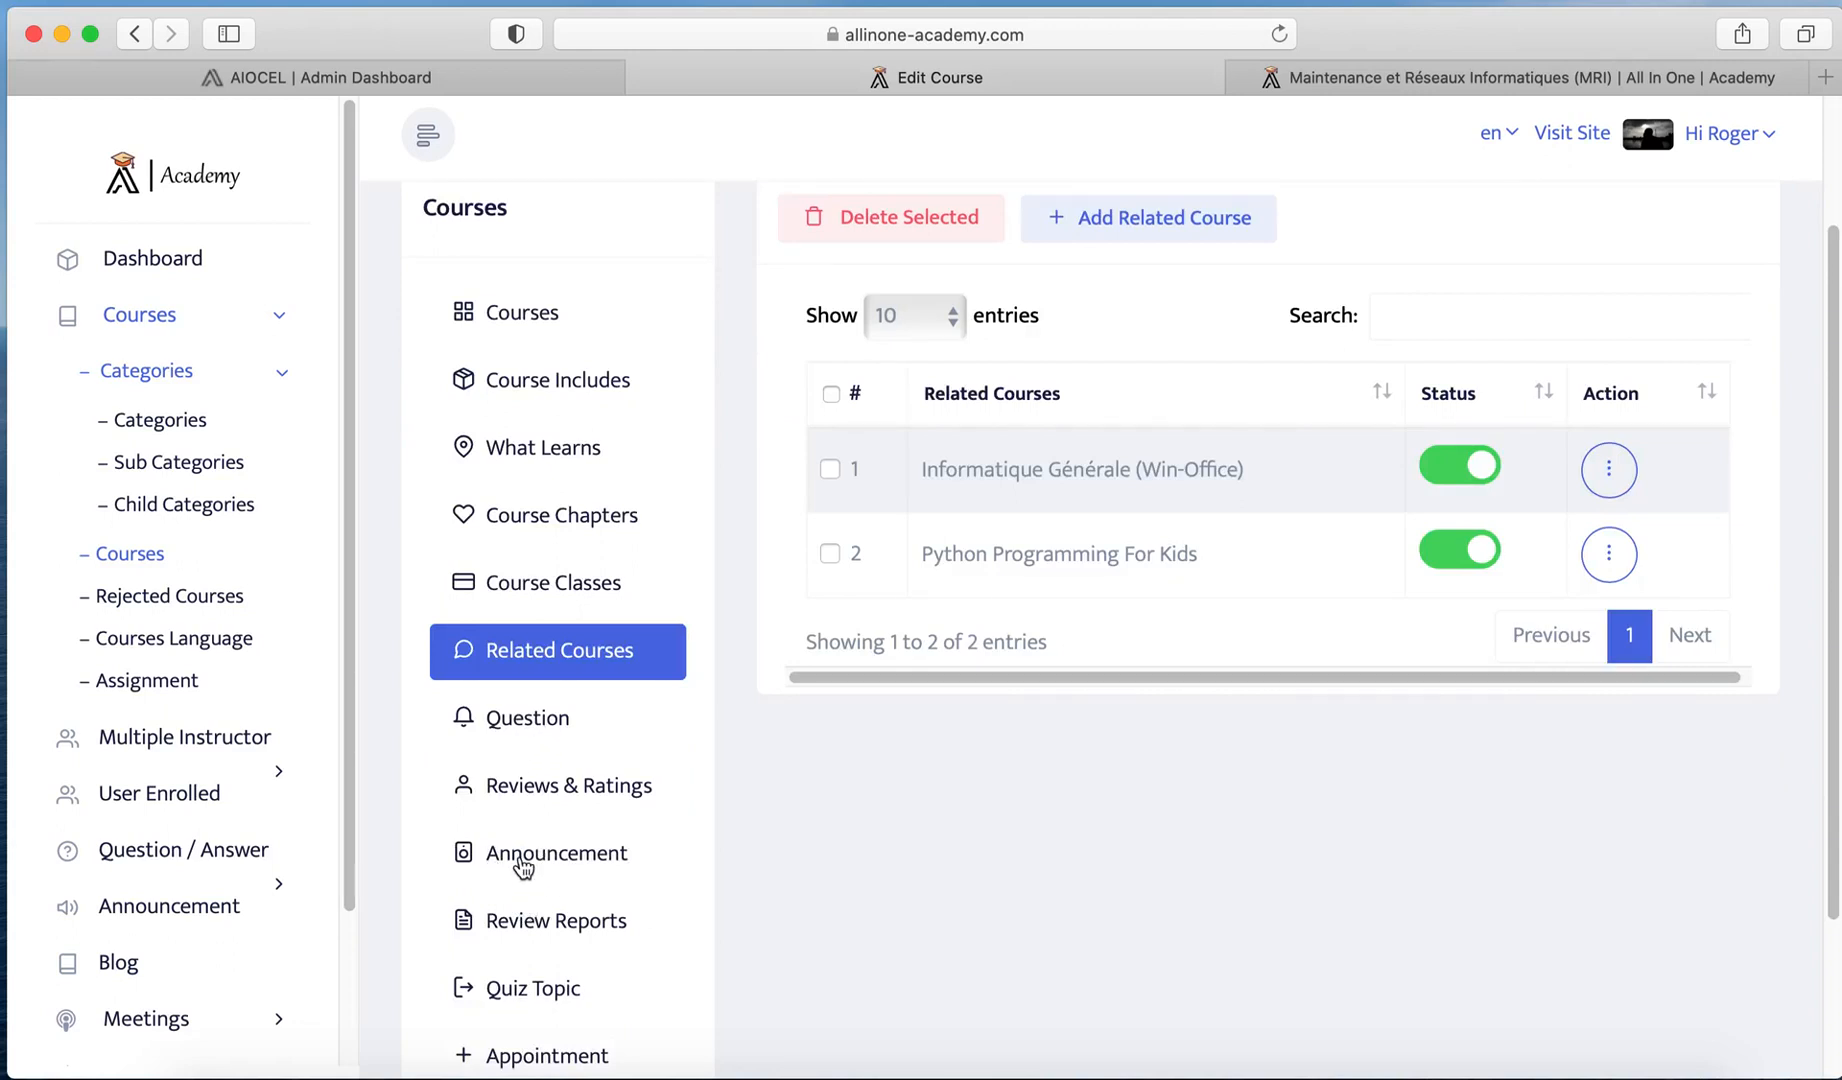
scroll(524, 868, "up", 3)
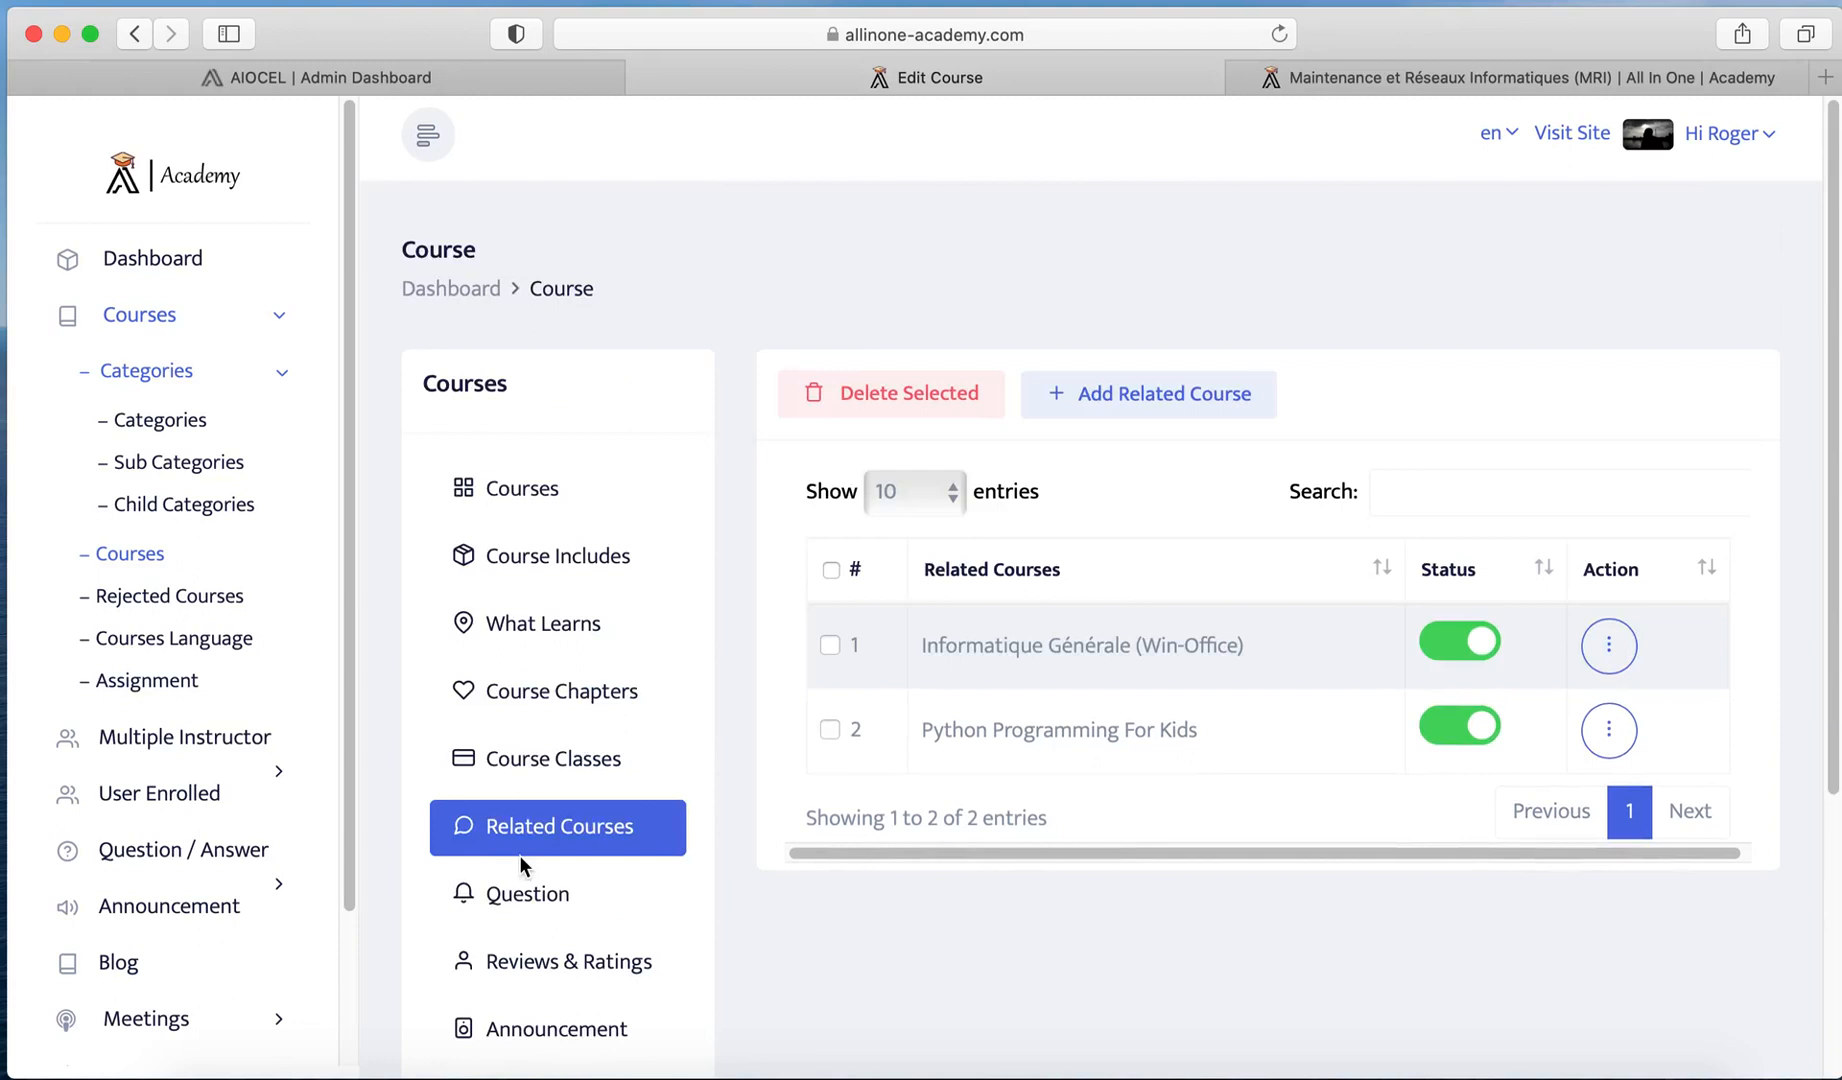
left_click(1571, 134)
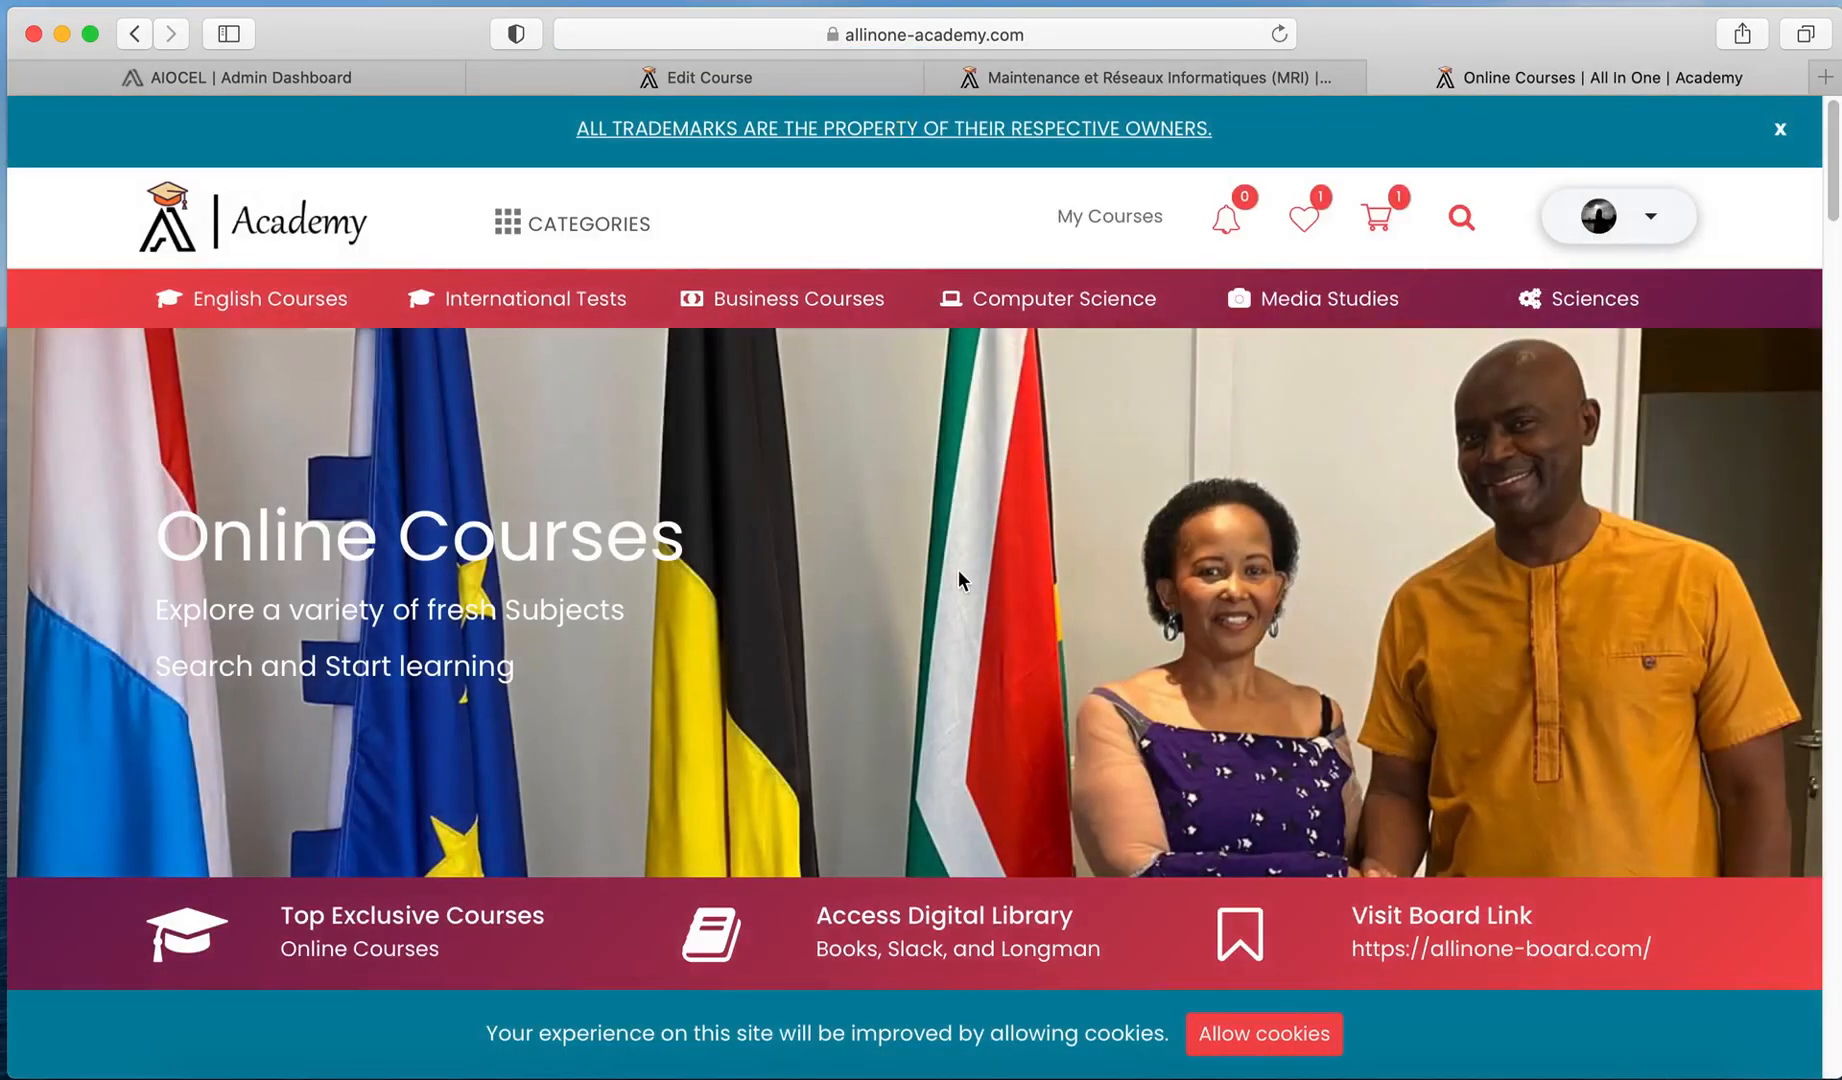
scroll(958, 568, "down", 5)
scroll(958, 568, "down", 5)
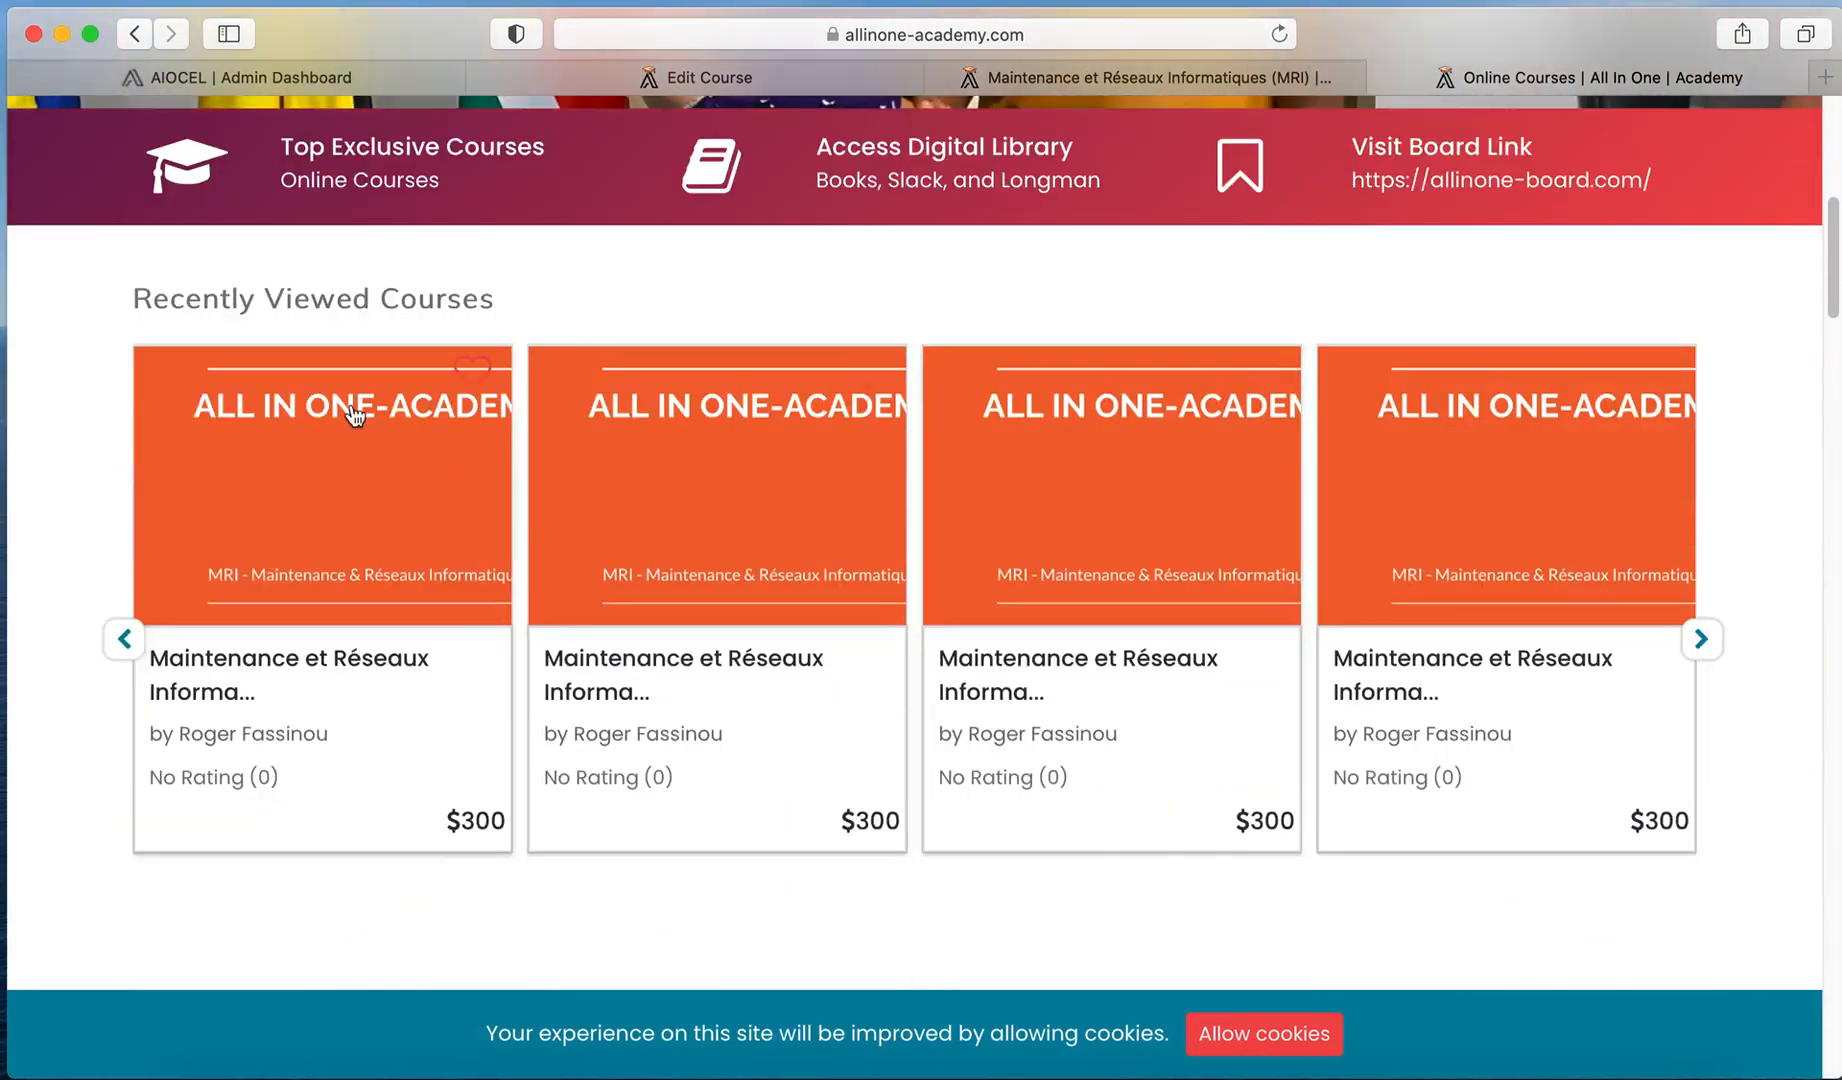
left_click_drag(134, 299, 491, 296)
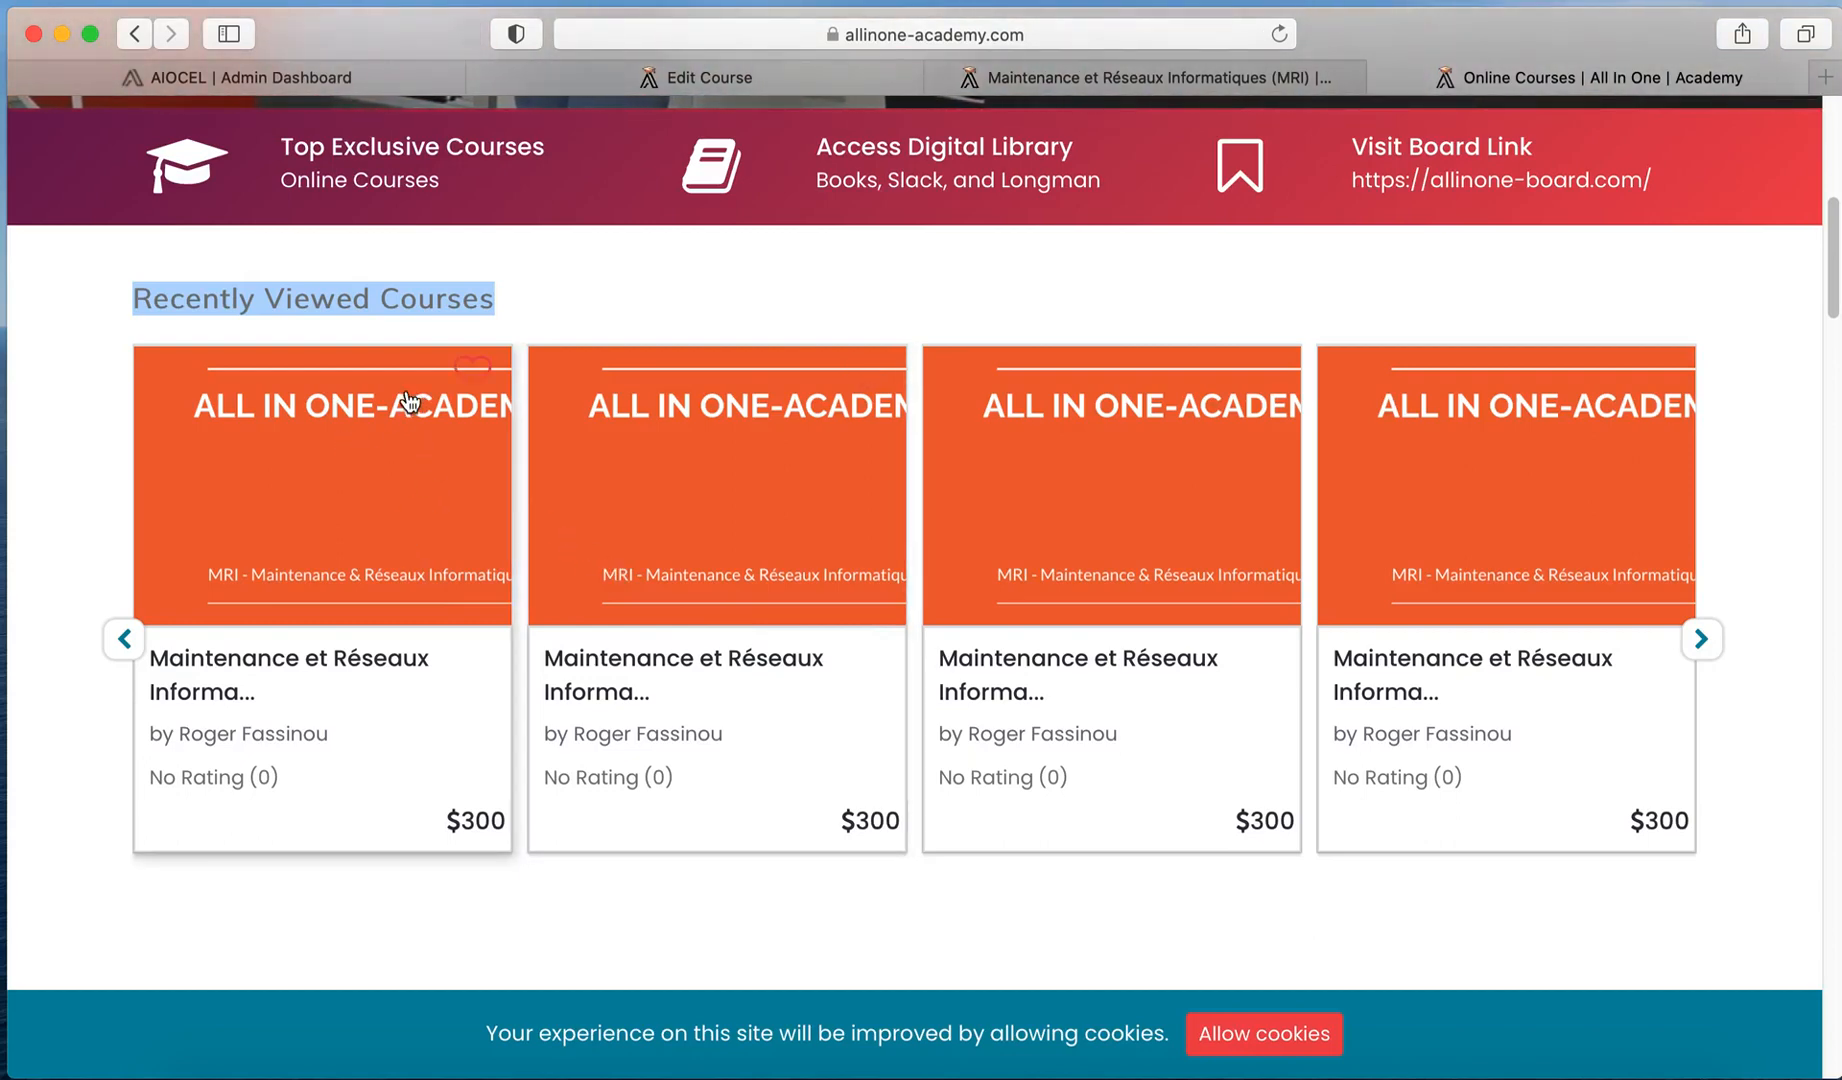
scroll(454, 564, "down", 3)
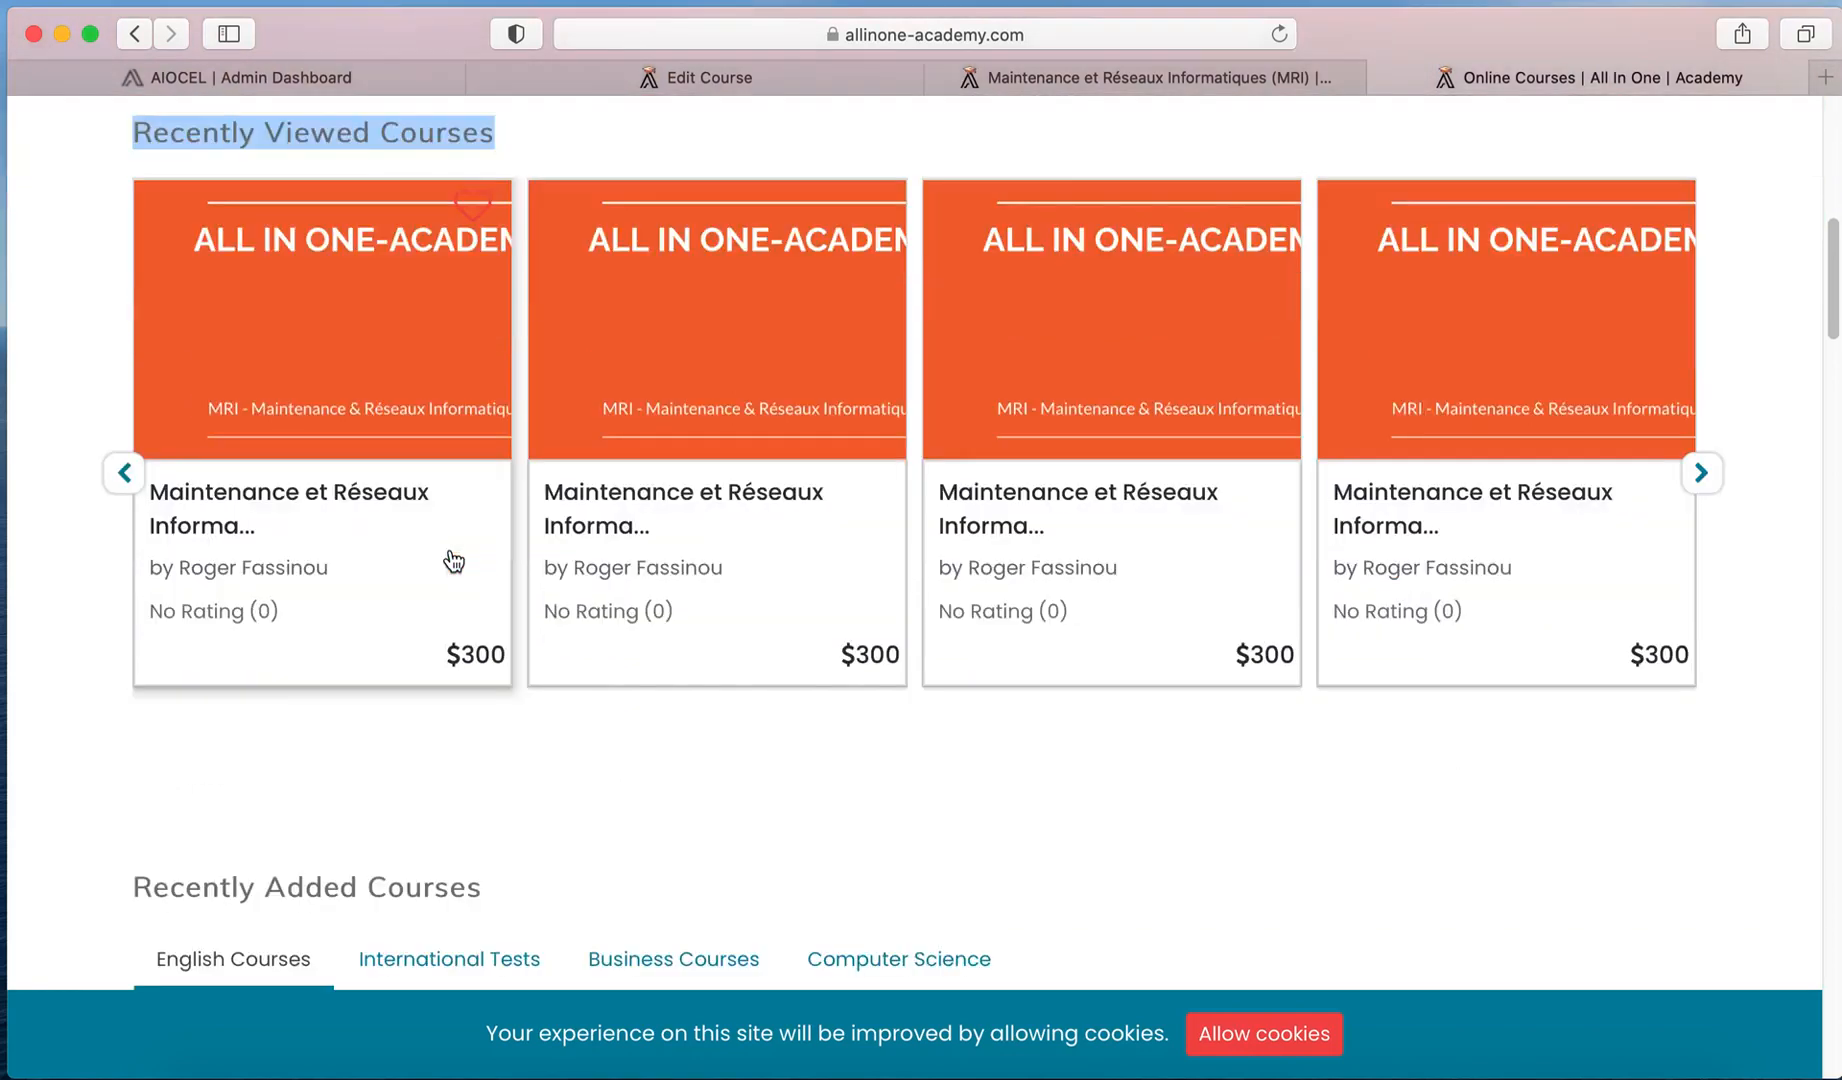
scroll(450, 558, "down", 1)
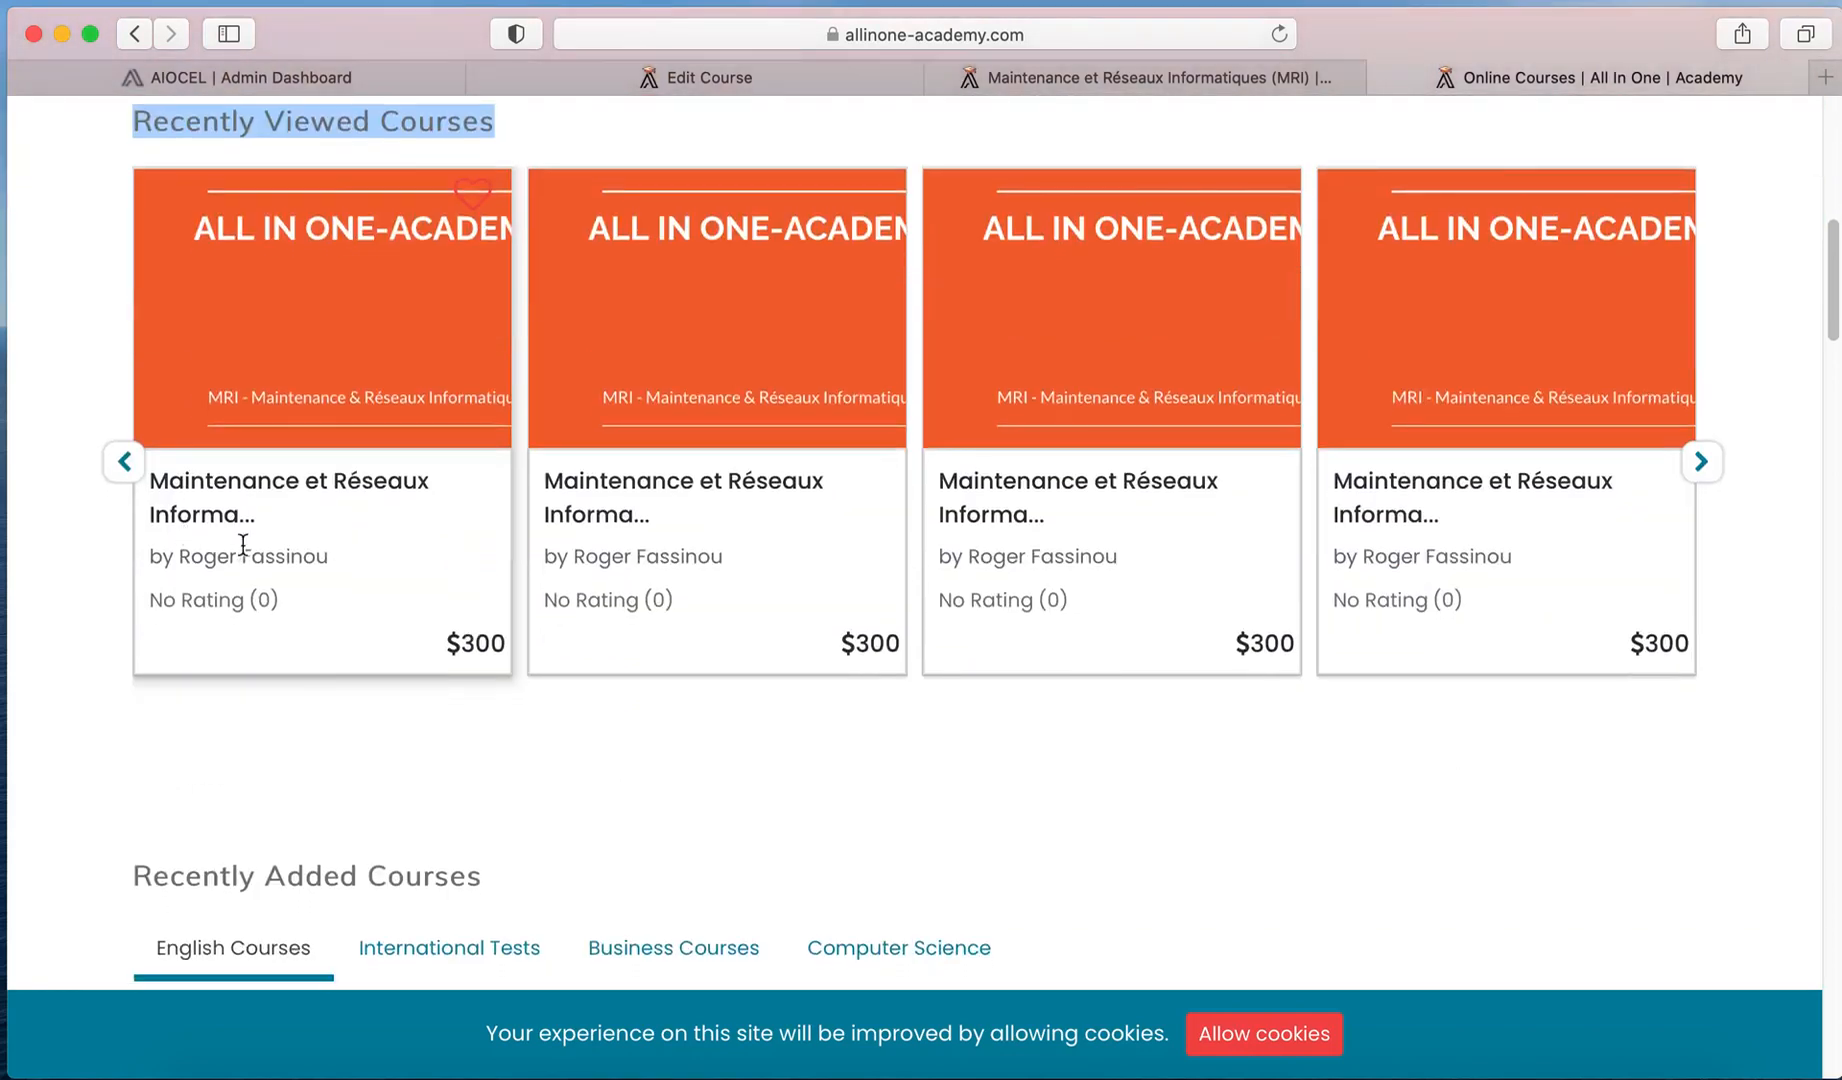
scroll(473, 677, "down", 7)
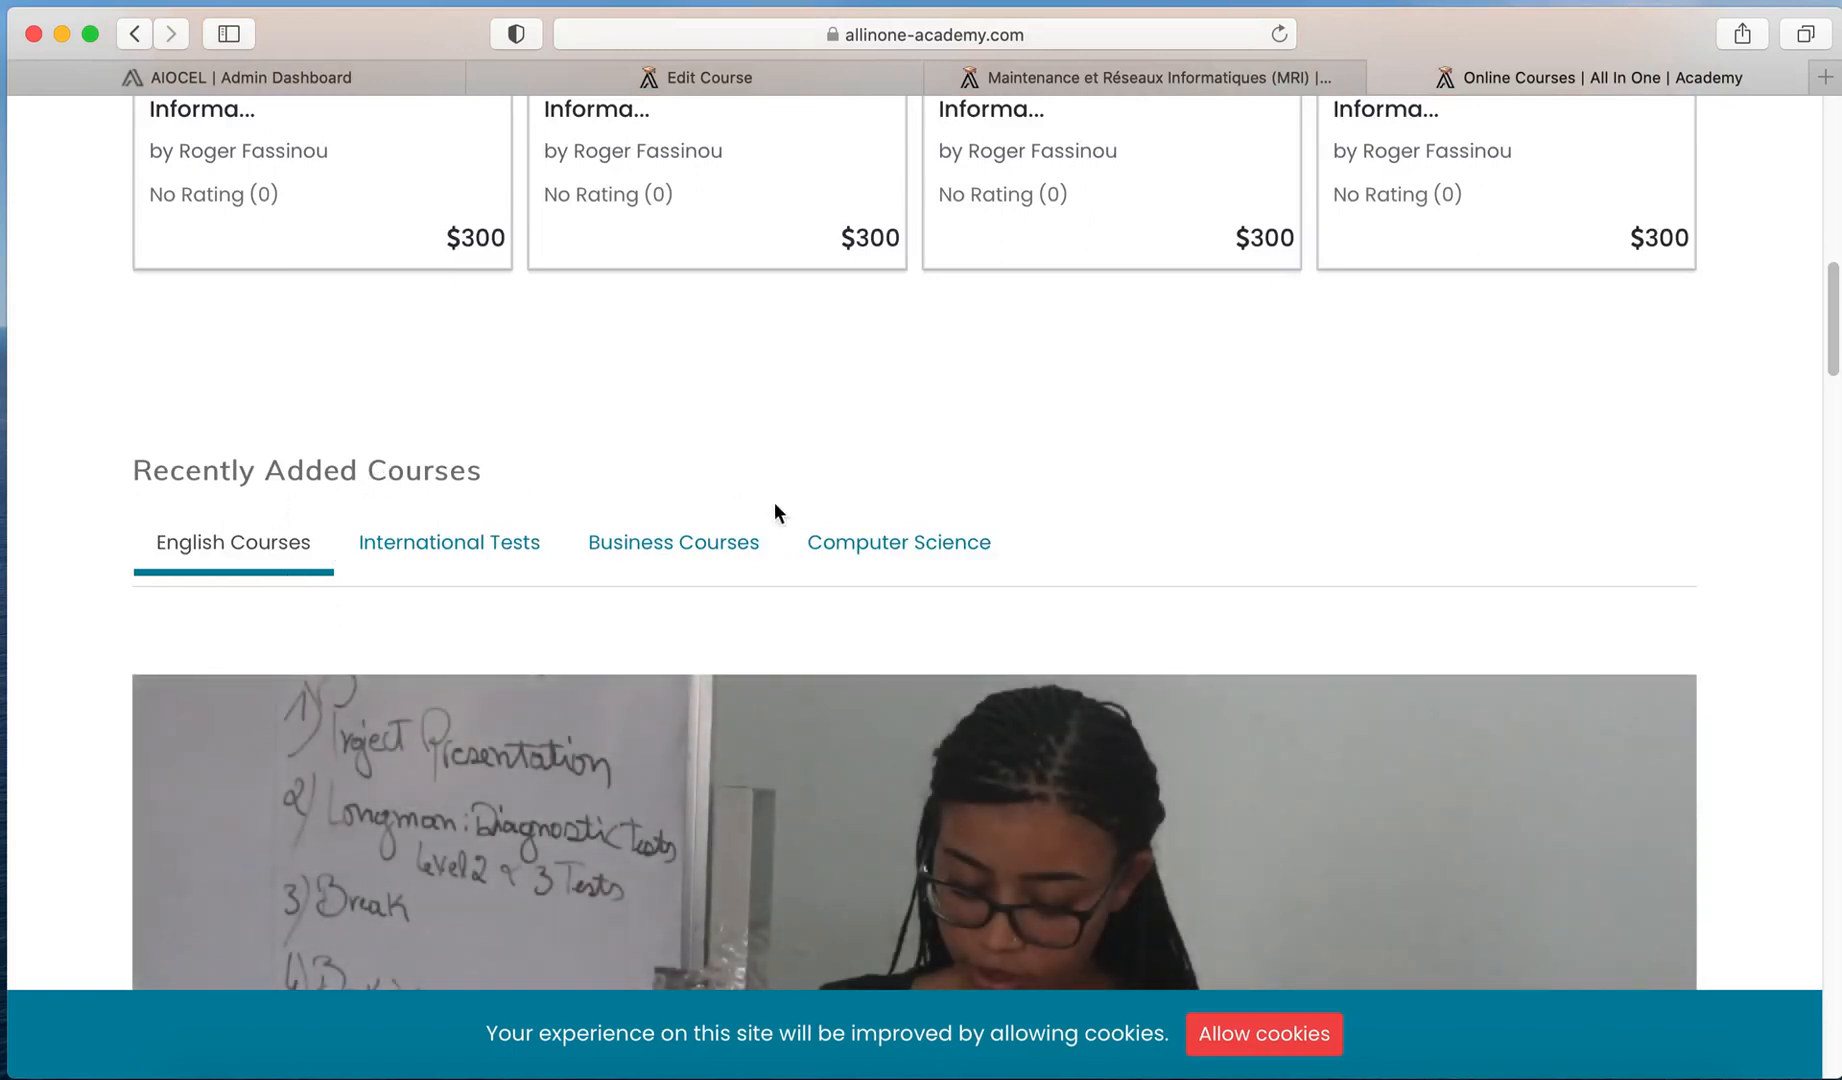
Step: Show the Computer Science courses under Recently Added Courses and read the MRI course's preview description
left_click(887, 543)
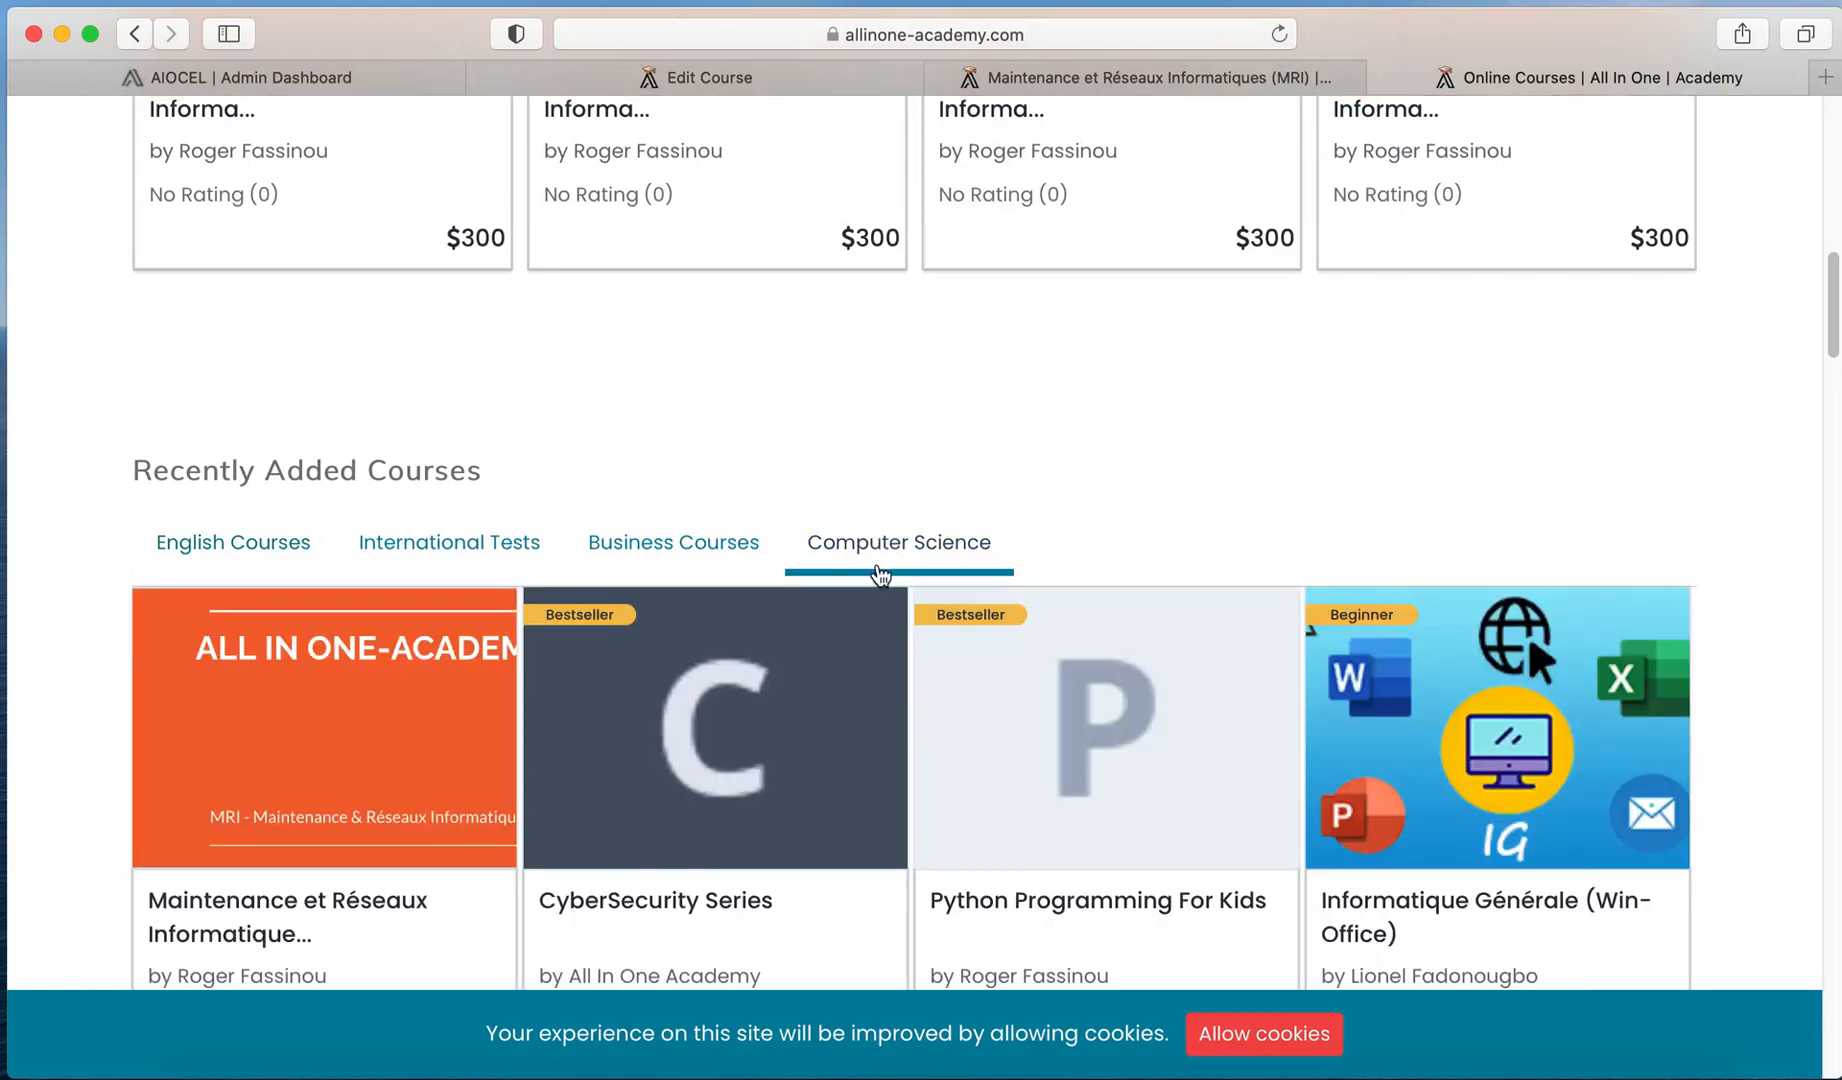
scroll(280, 777, "down", 2)
mouse_move(260, 695)
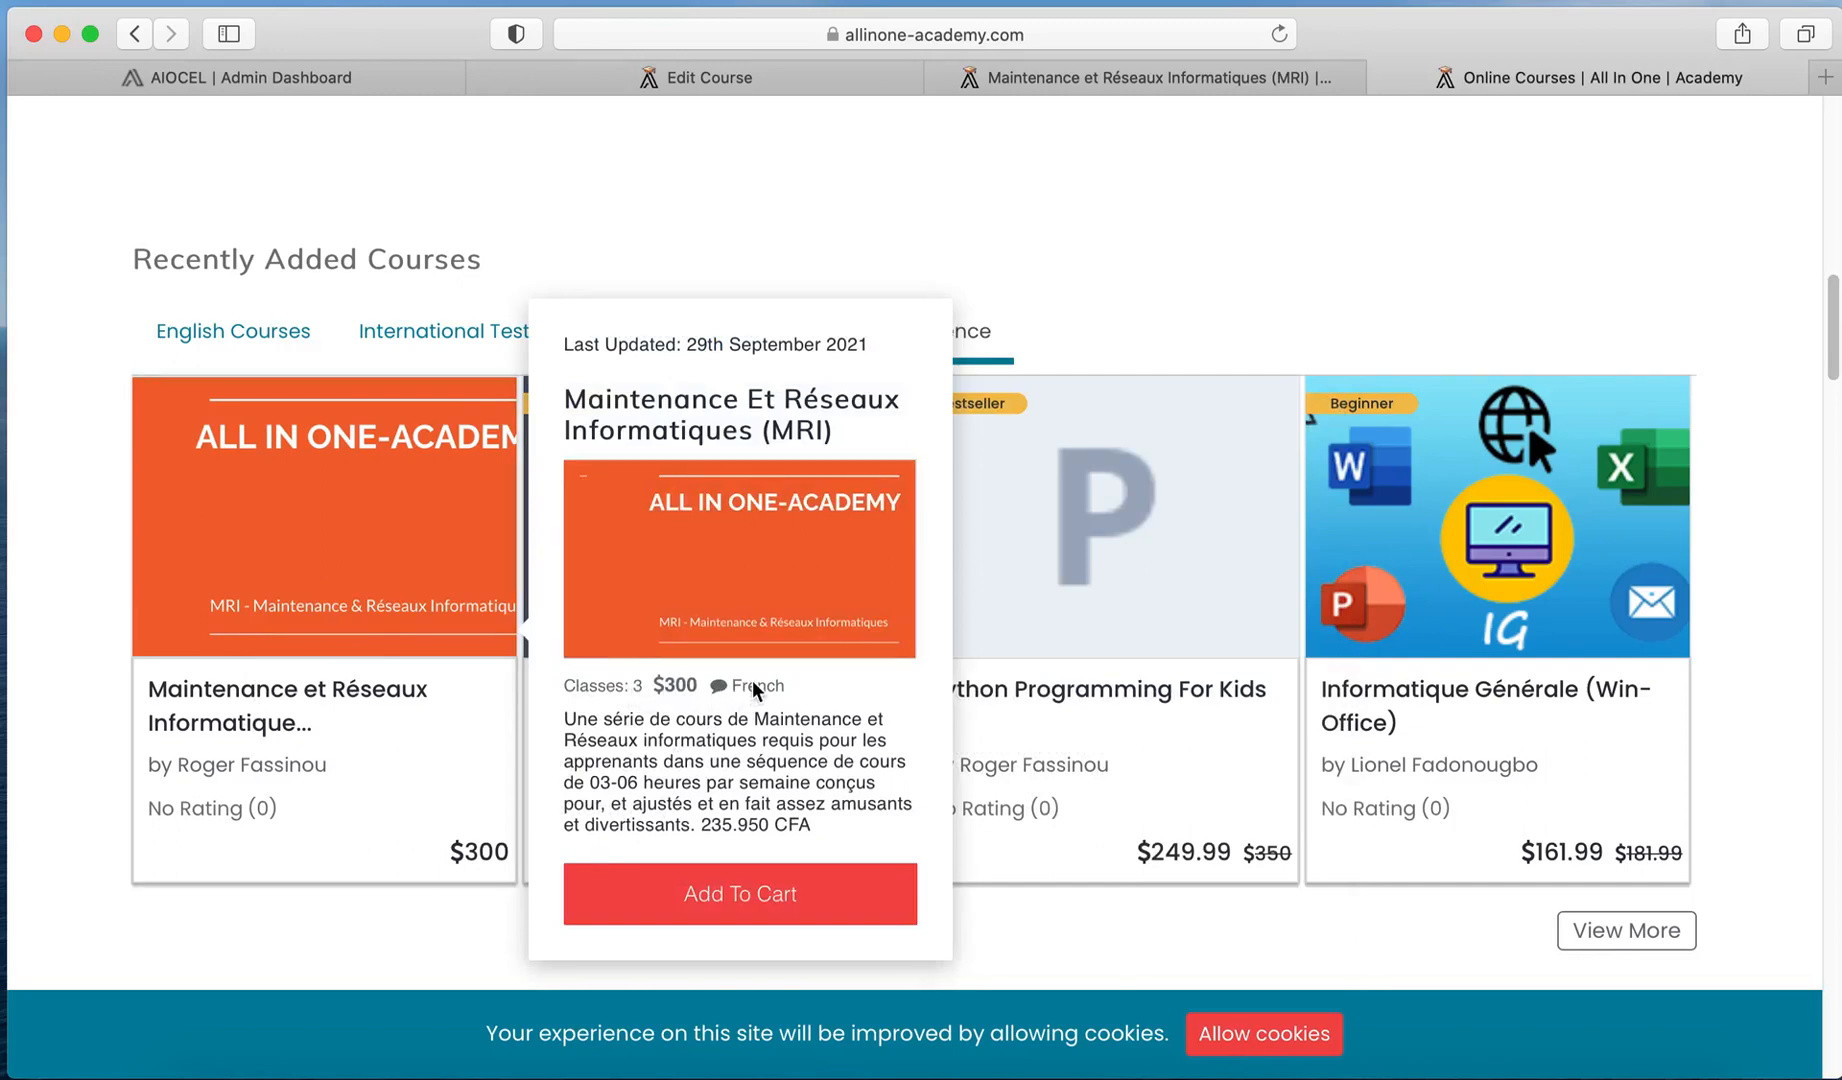
left_click_drag(574, 721, 764, 880)
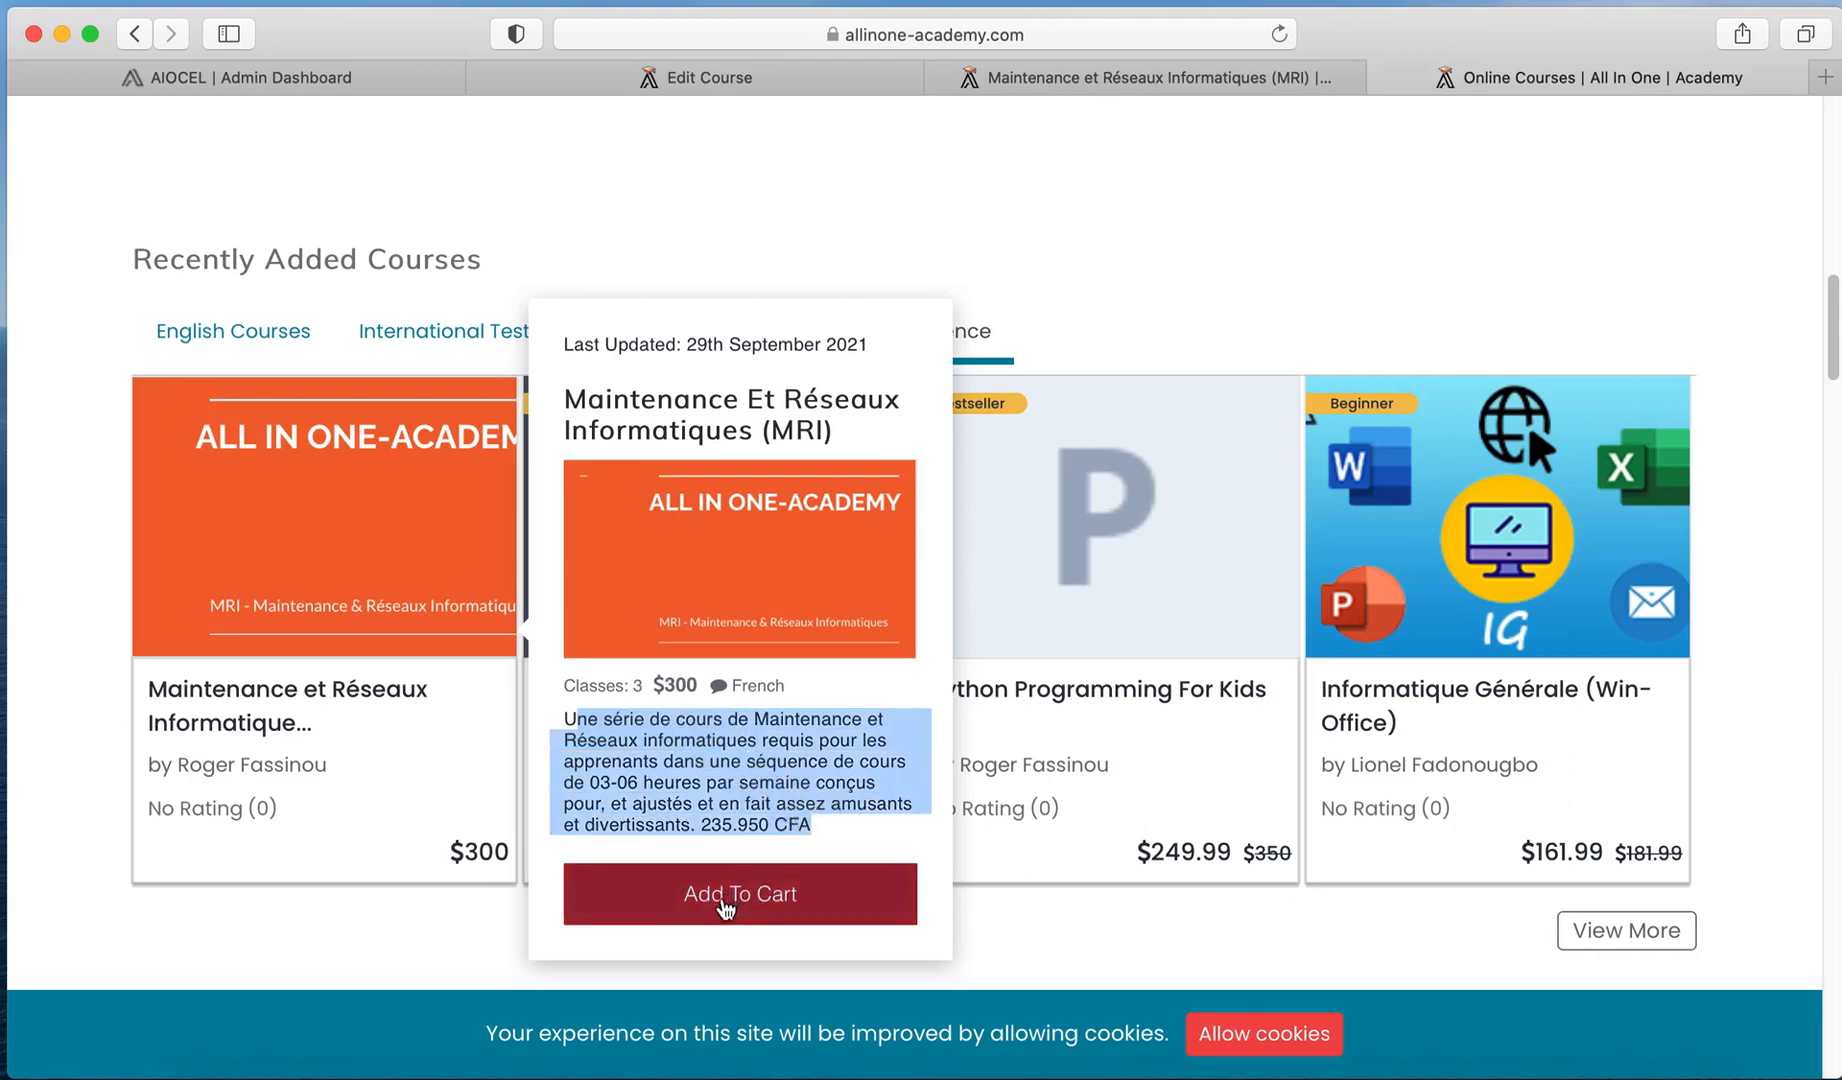
left_click(429, 878)
scroll(429, 878, "down", 5)
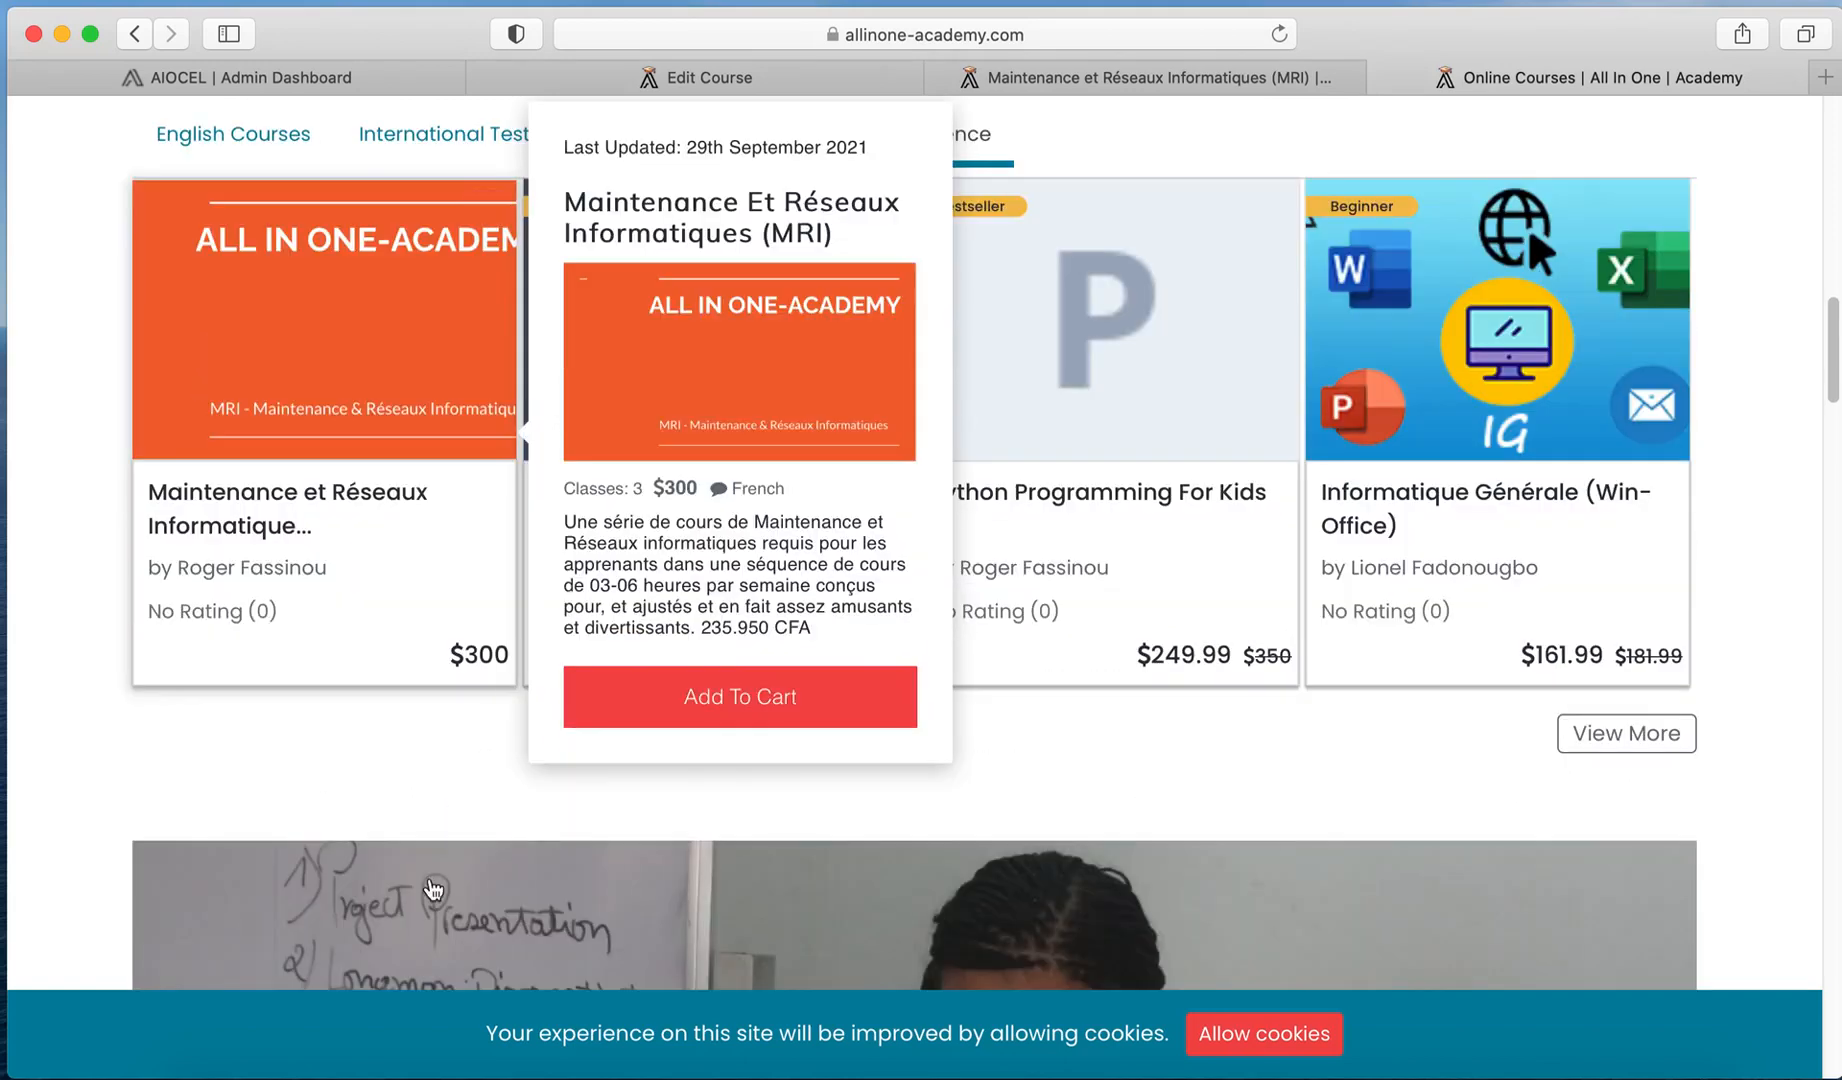
scroll(432, 889, "up", 3)
mouse_move(289, 490)
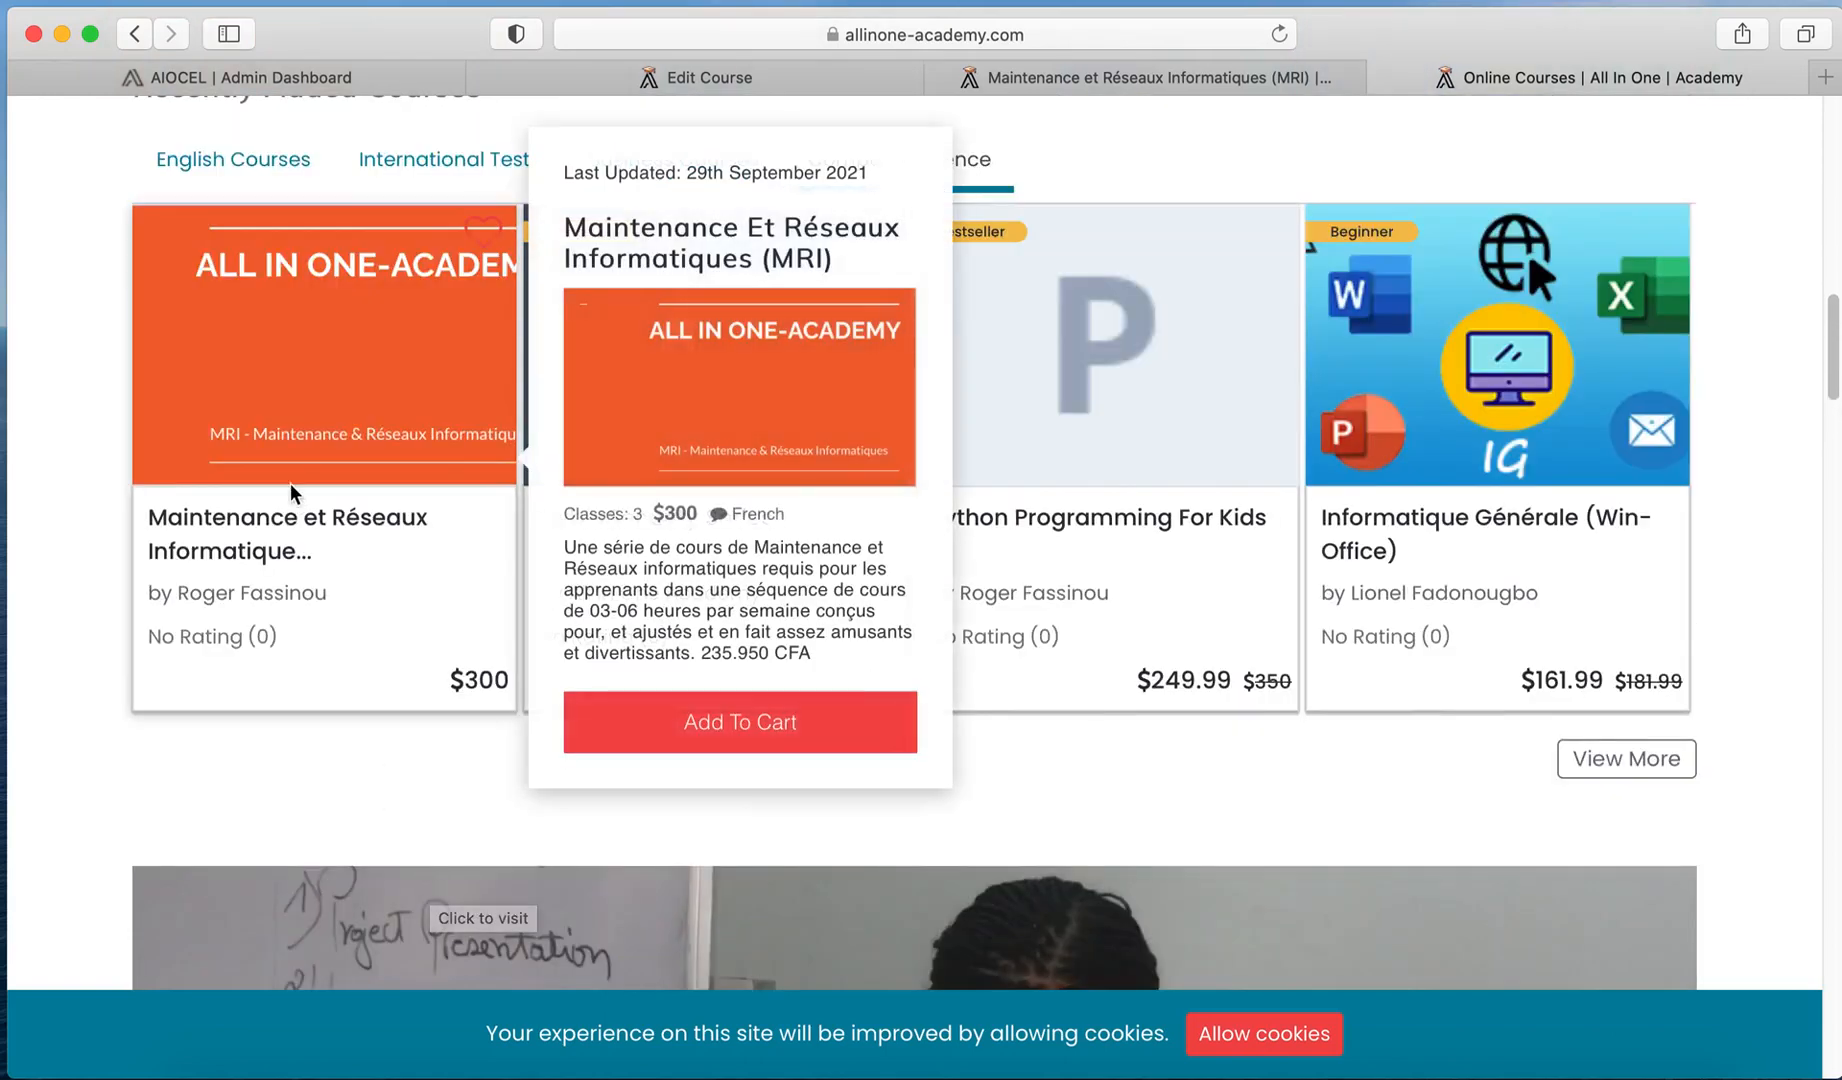
Step: Open the Maintenance et Réseaux Informatiques (MRI) course page and review the topics under "What you will learn"
left_click(279, 438)
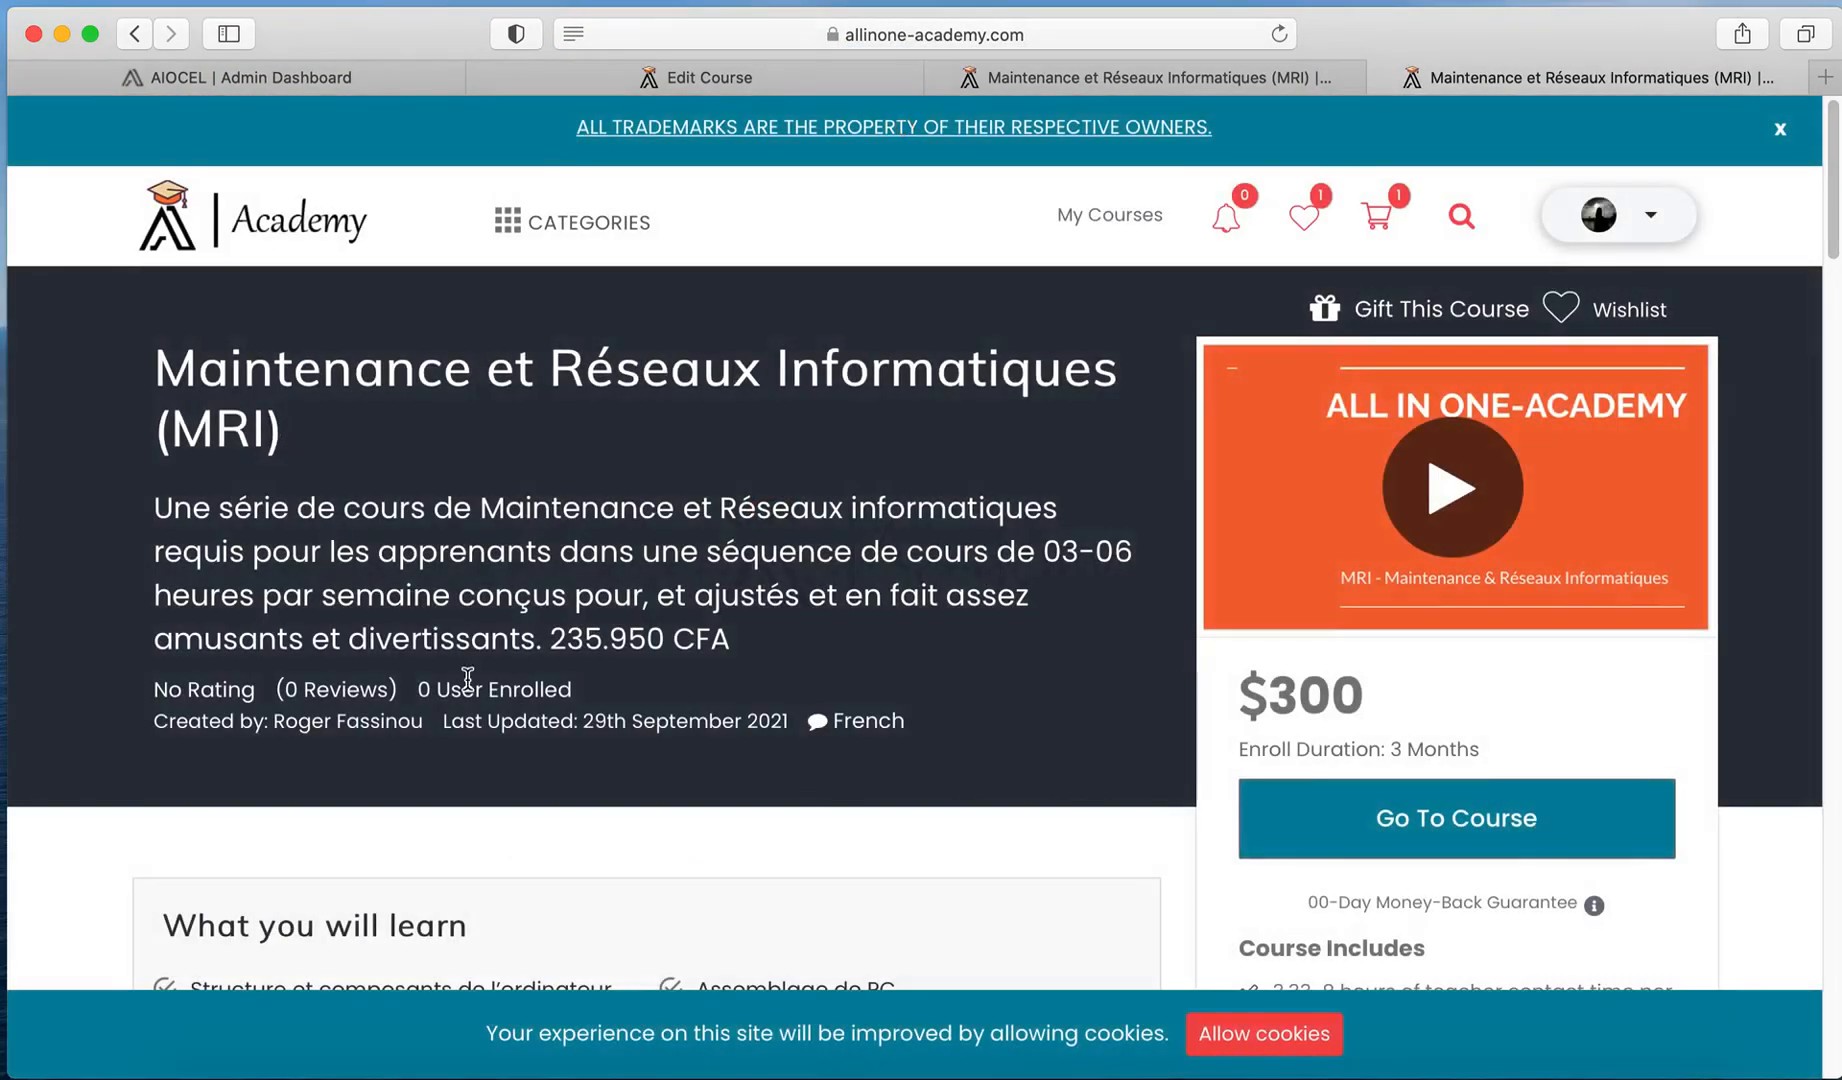
scroll(468, 680, "down", 3)
scroll(468, 678, "down", 4)
left_click_drag(200, 613, 455, 617)
left_click_drag(207, 670, 477, 672)
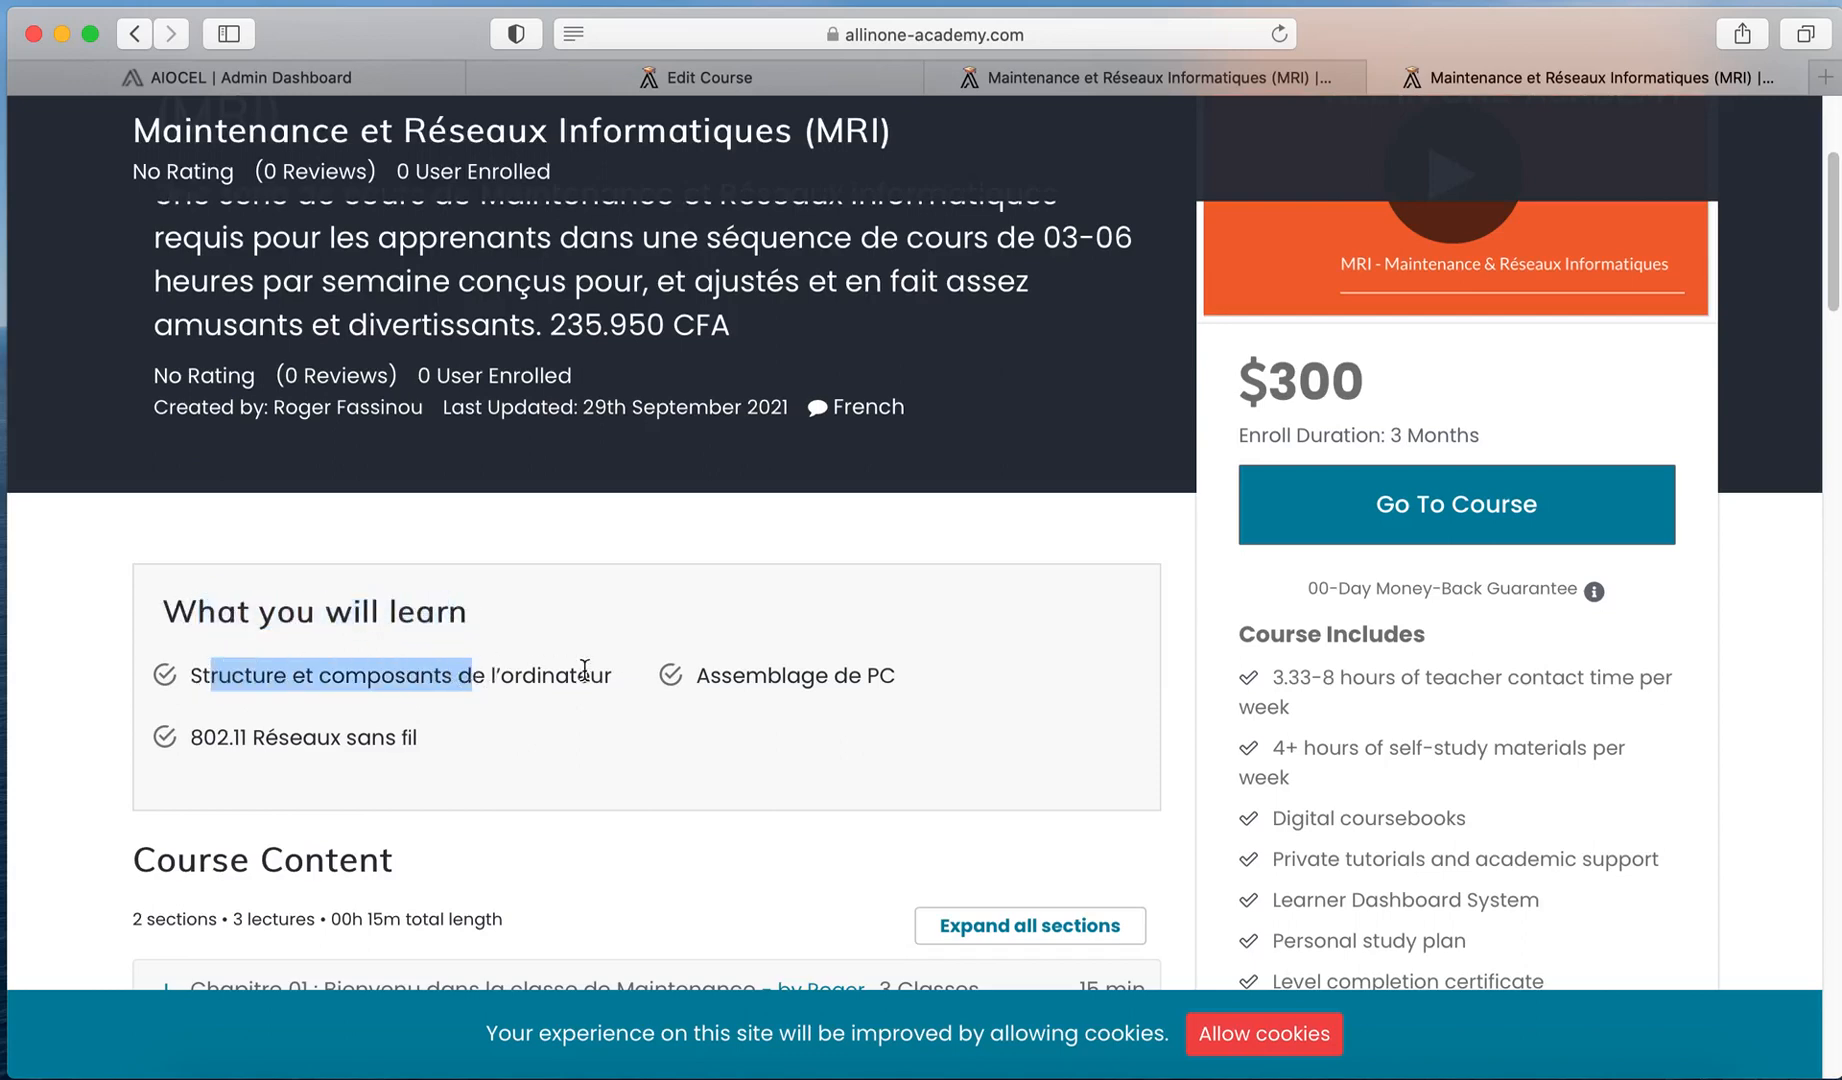
left_click_drag(698, 676, 792, 680)
left_click_drag(204, 737, 346, 737)
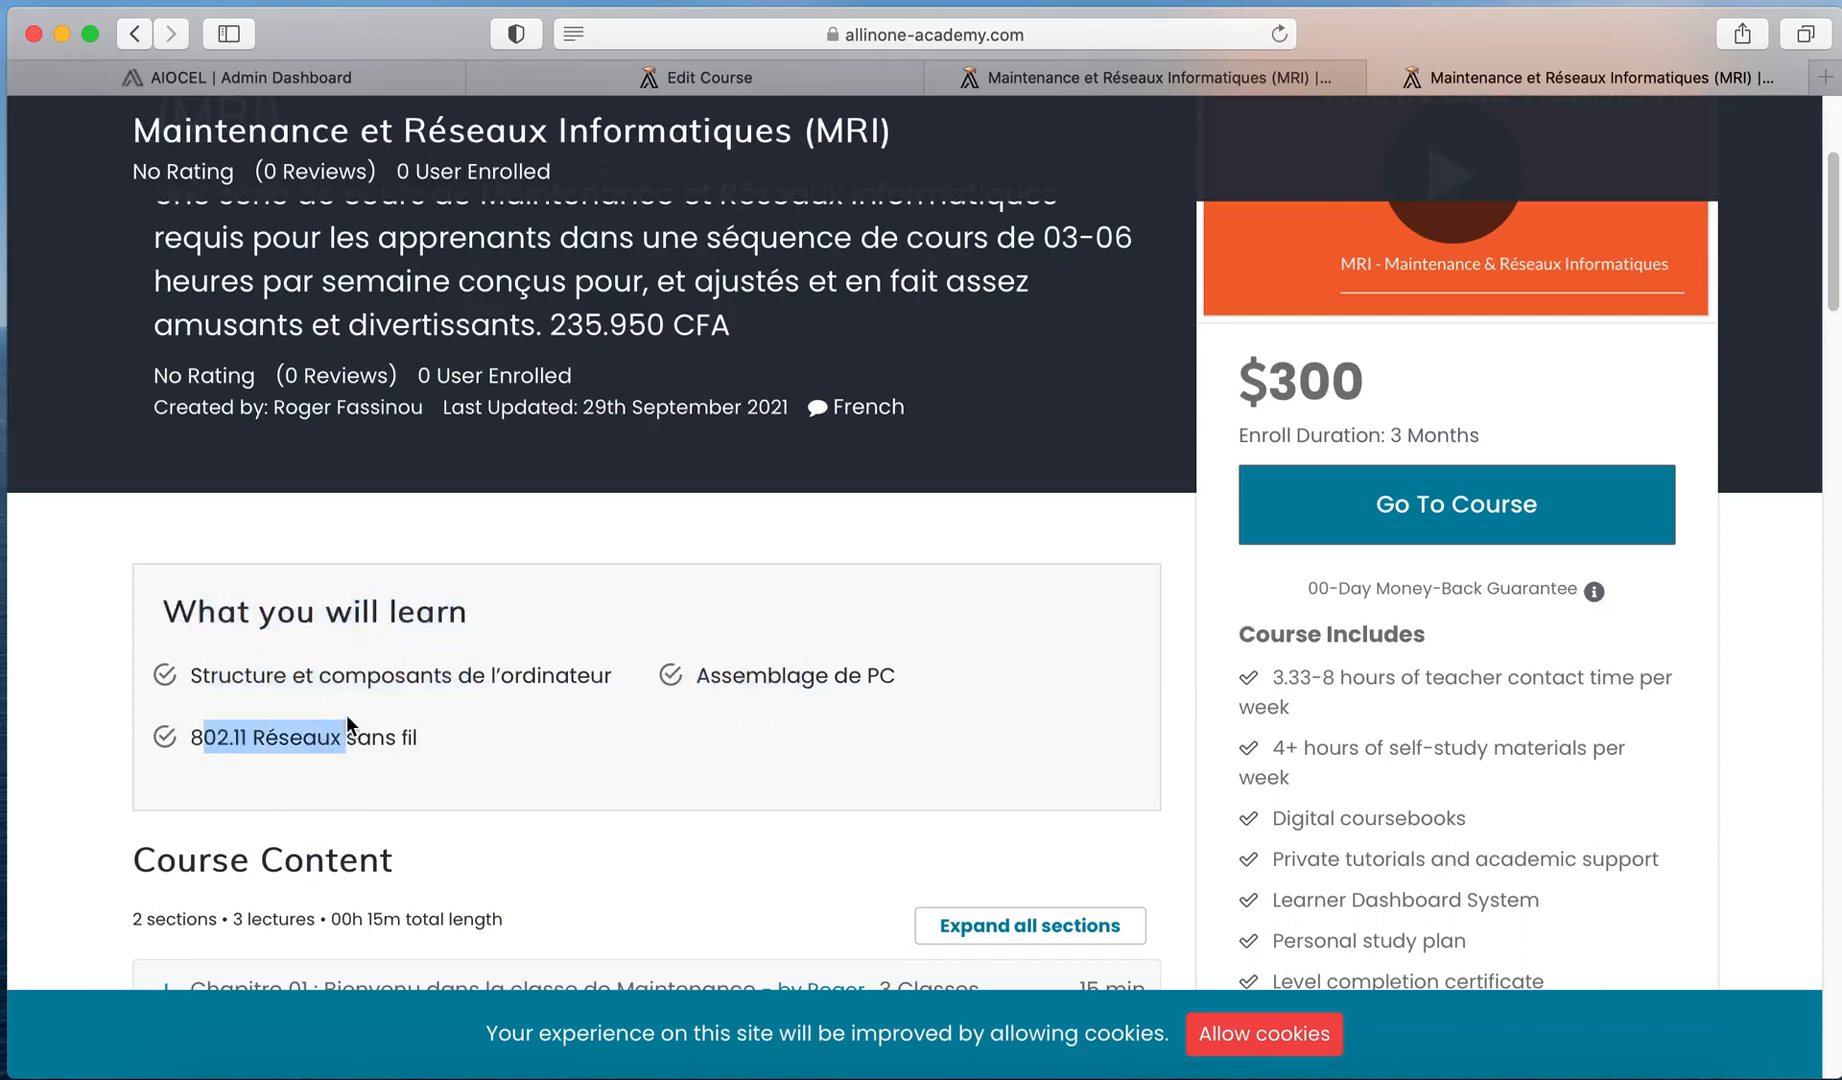
Step: Compare the first three "What you will learn" topics in the Word document with those on the course page in Safari
left_click(1337, 1068)
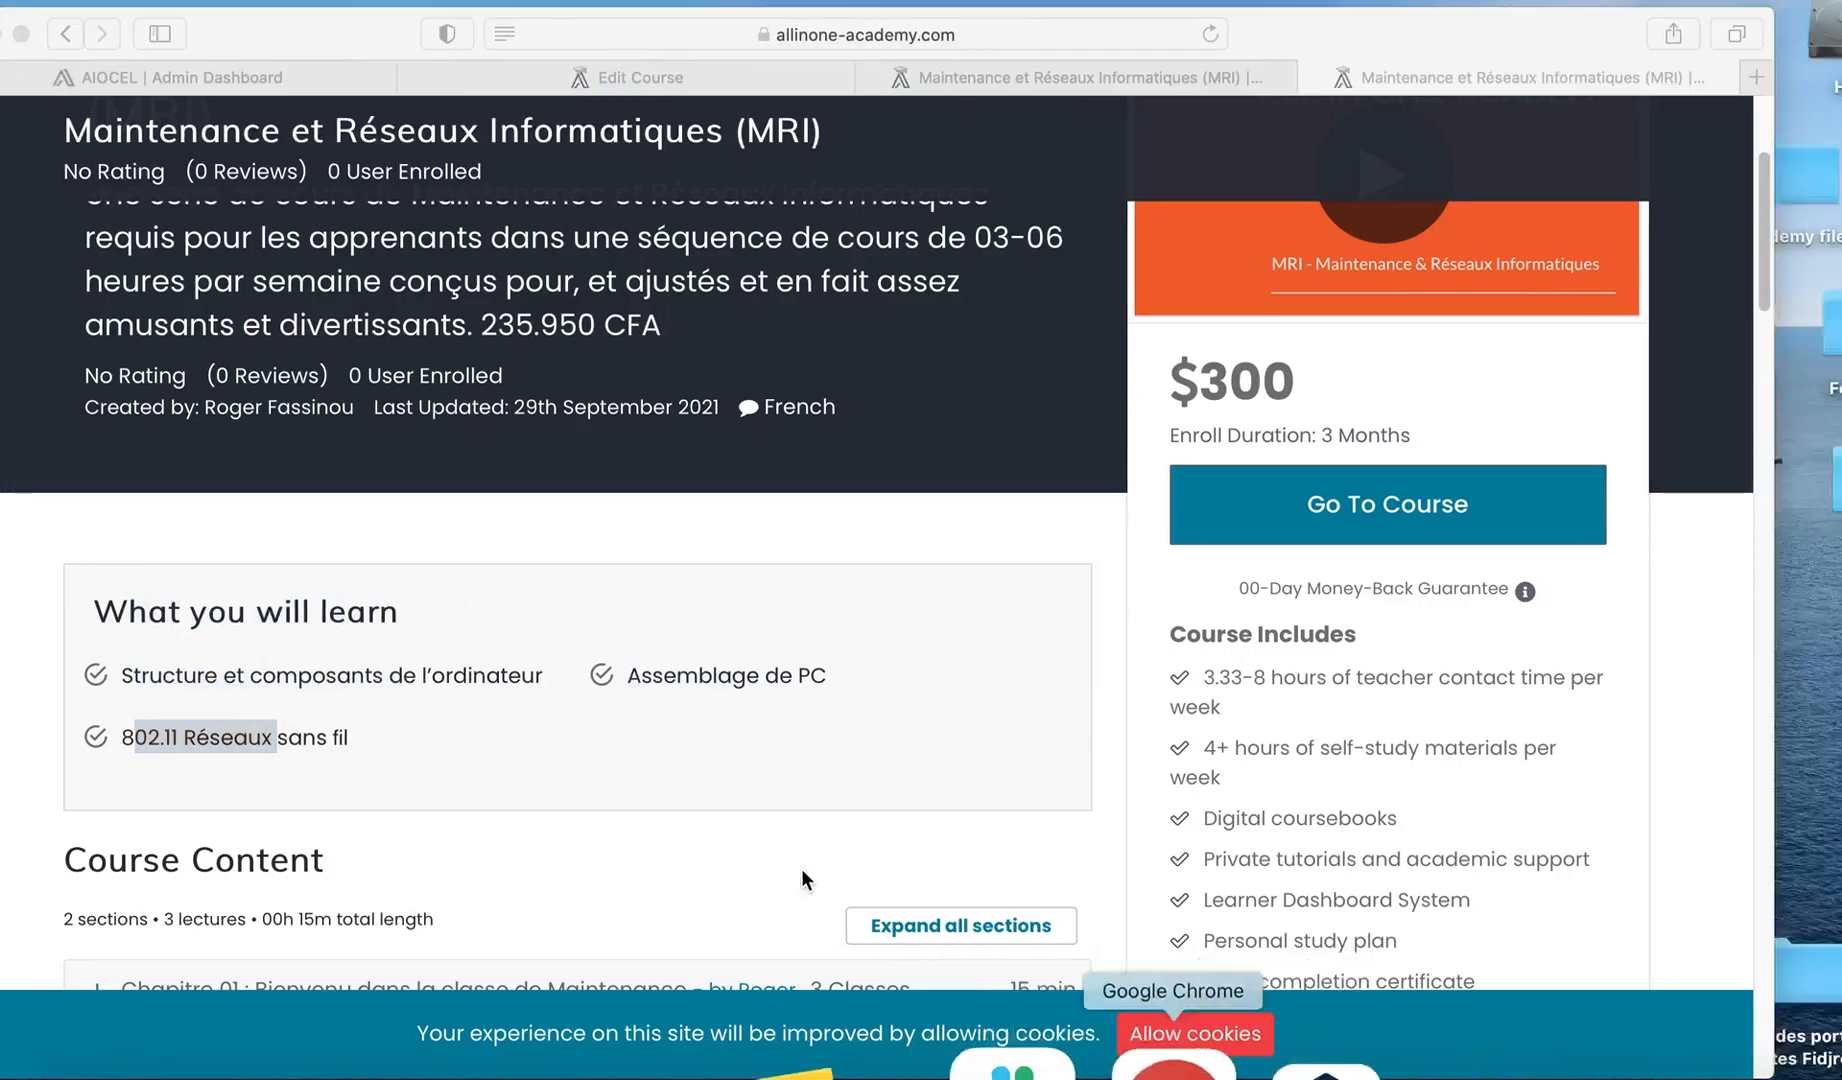
scroll(551, 716, "up", 5)
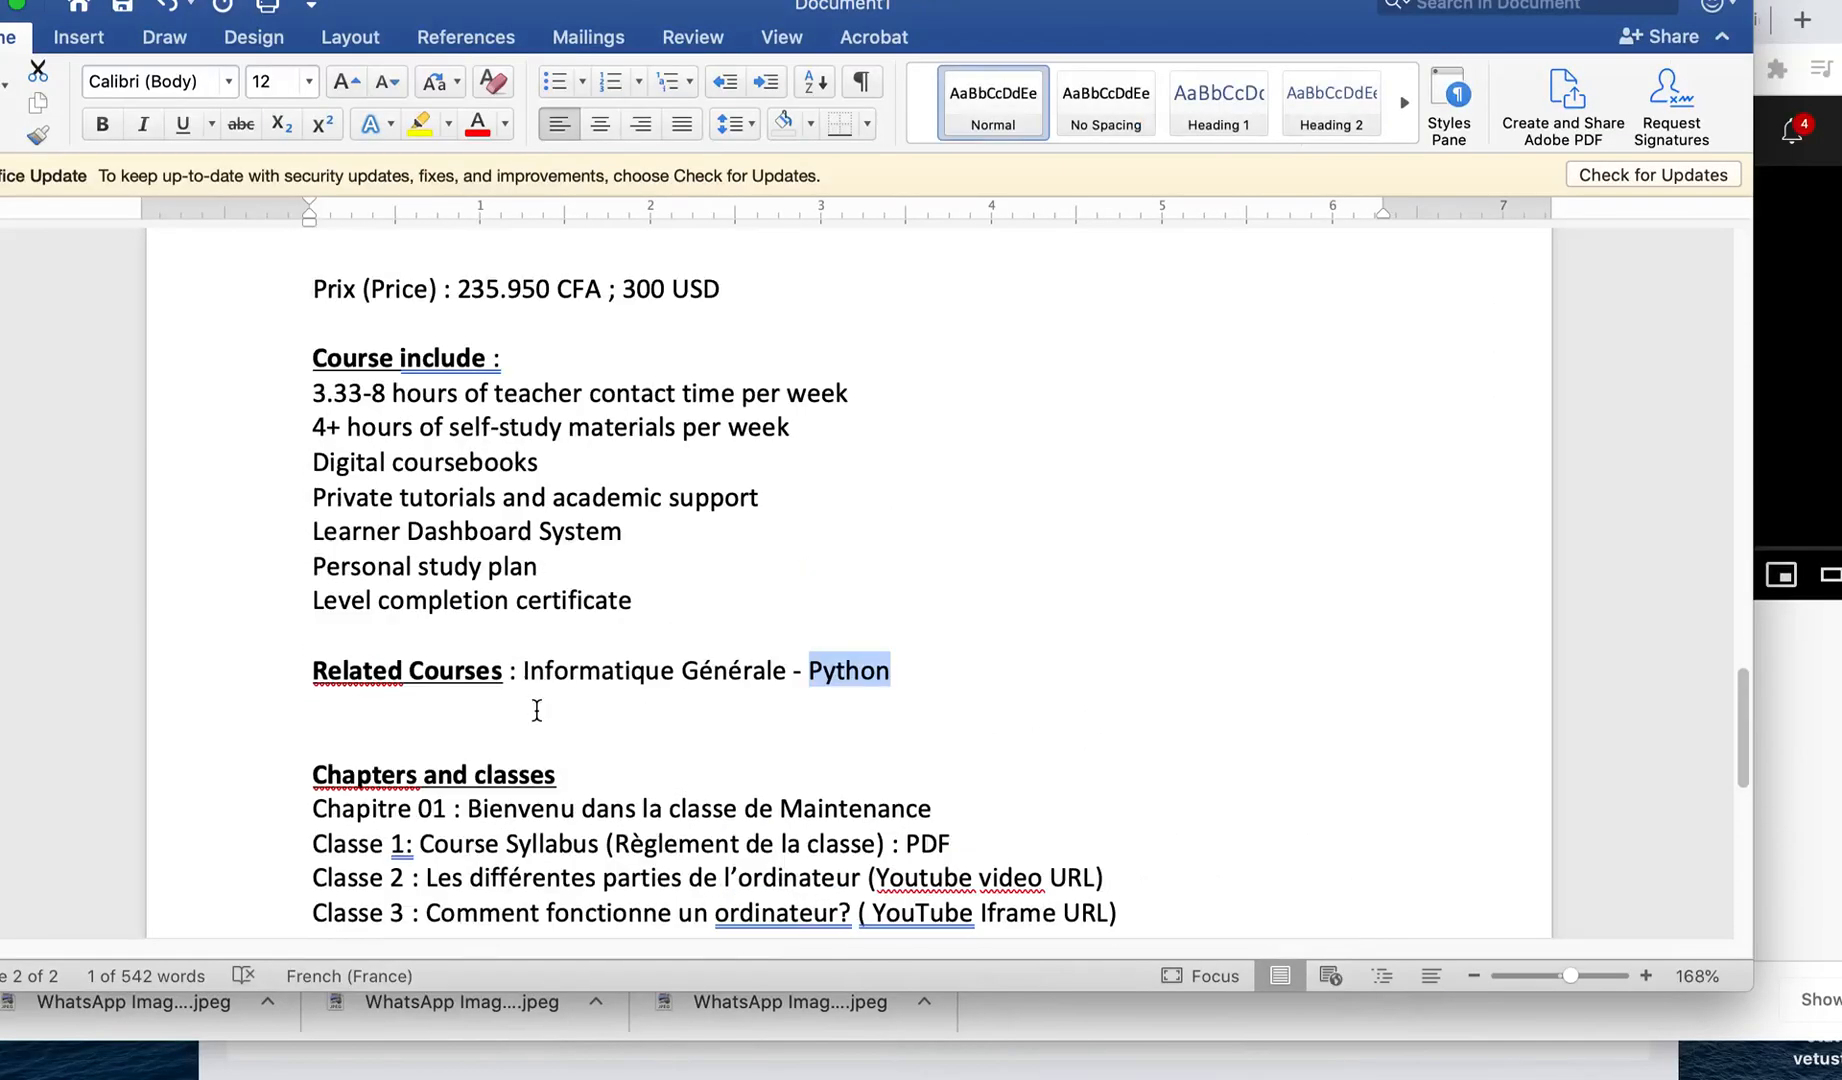
scroll(537, 710, "up", 10)
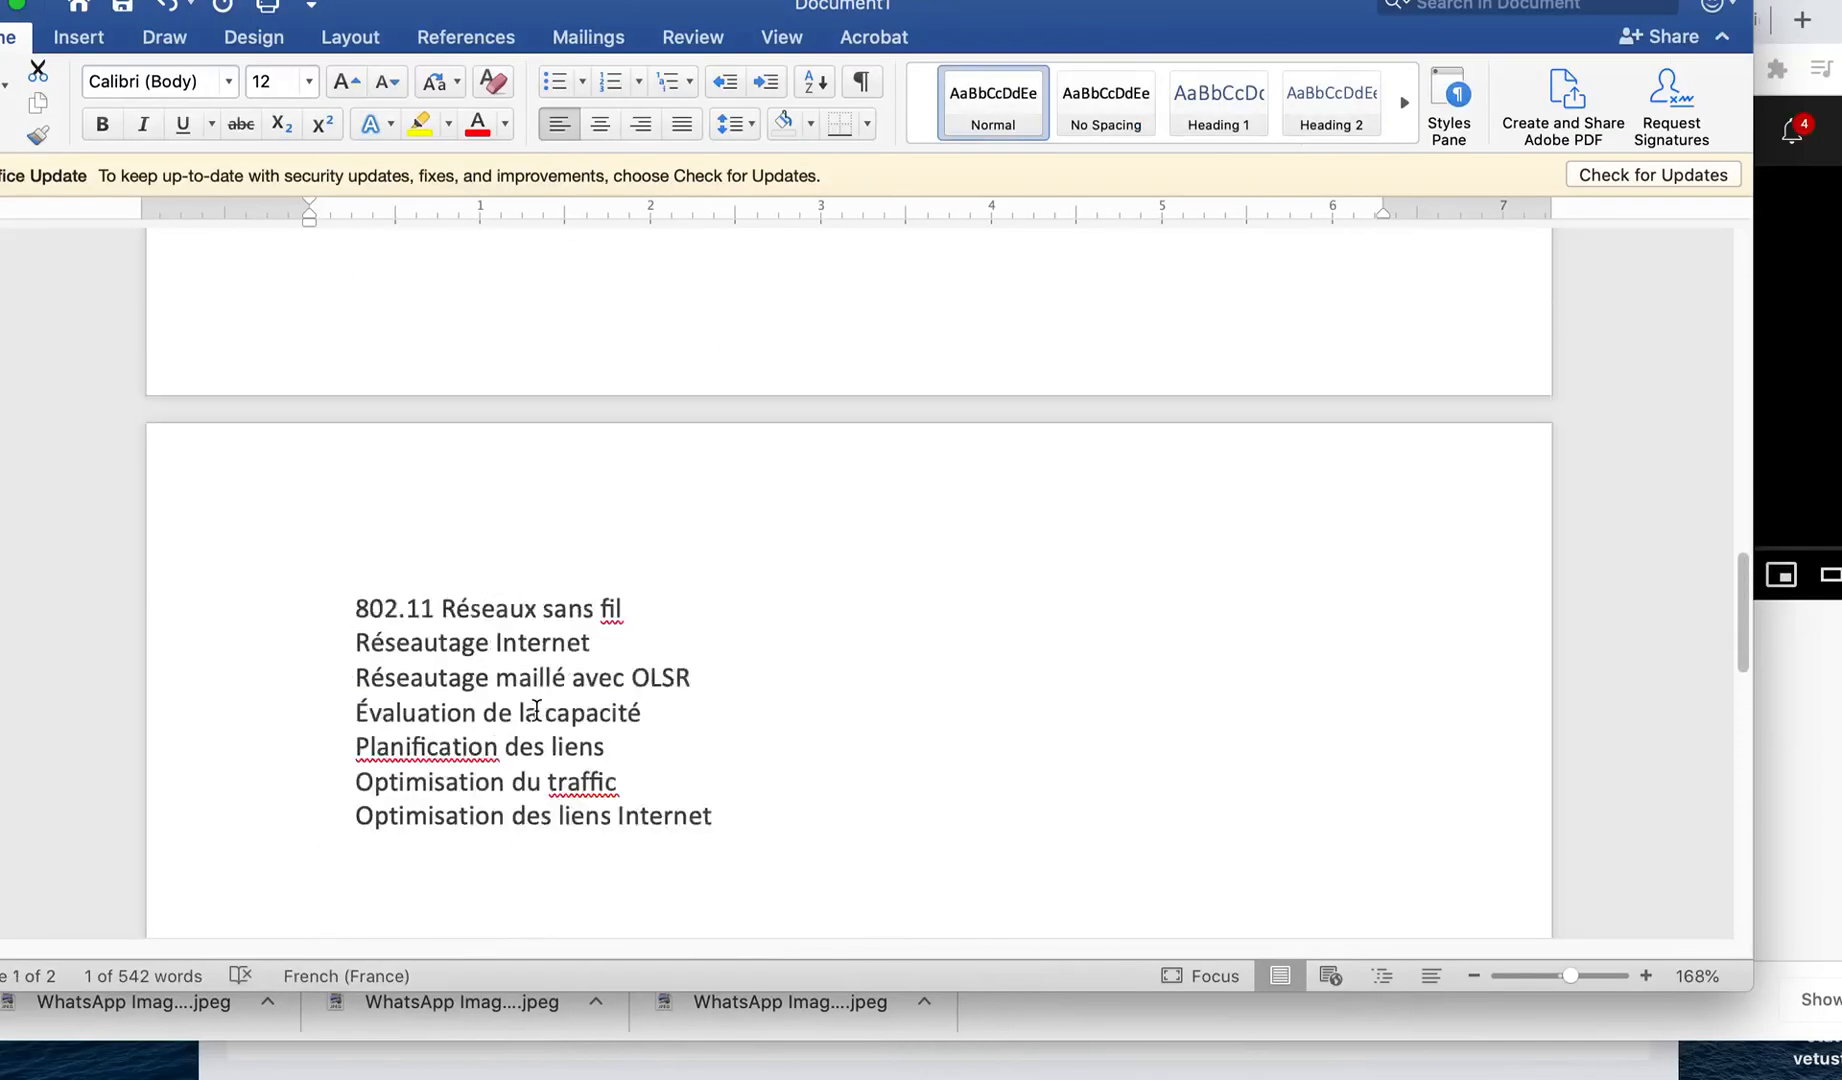
left_click_drag(378, 402, 657, 818)
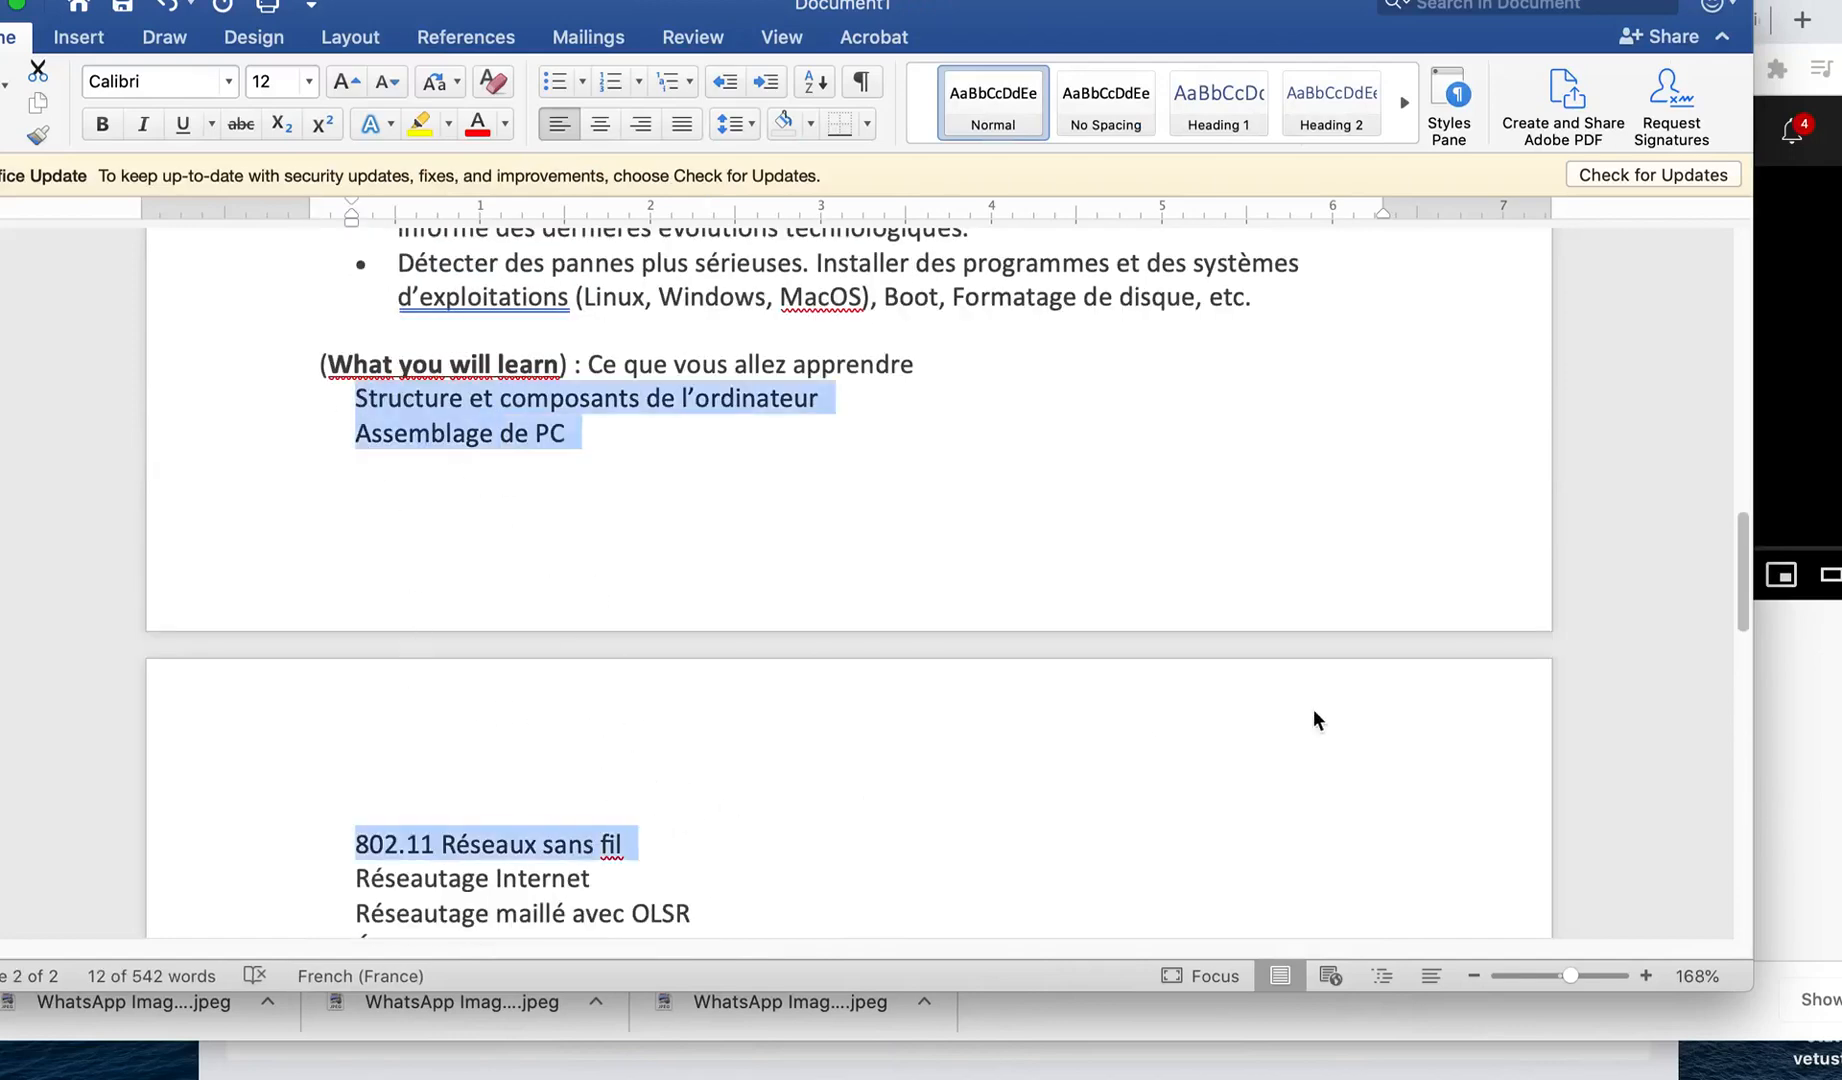
left_click(1774, 740)
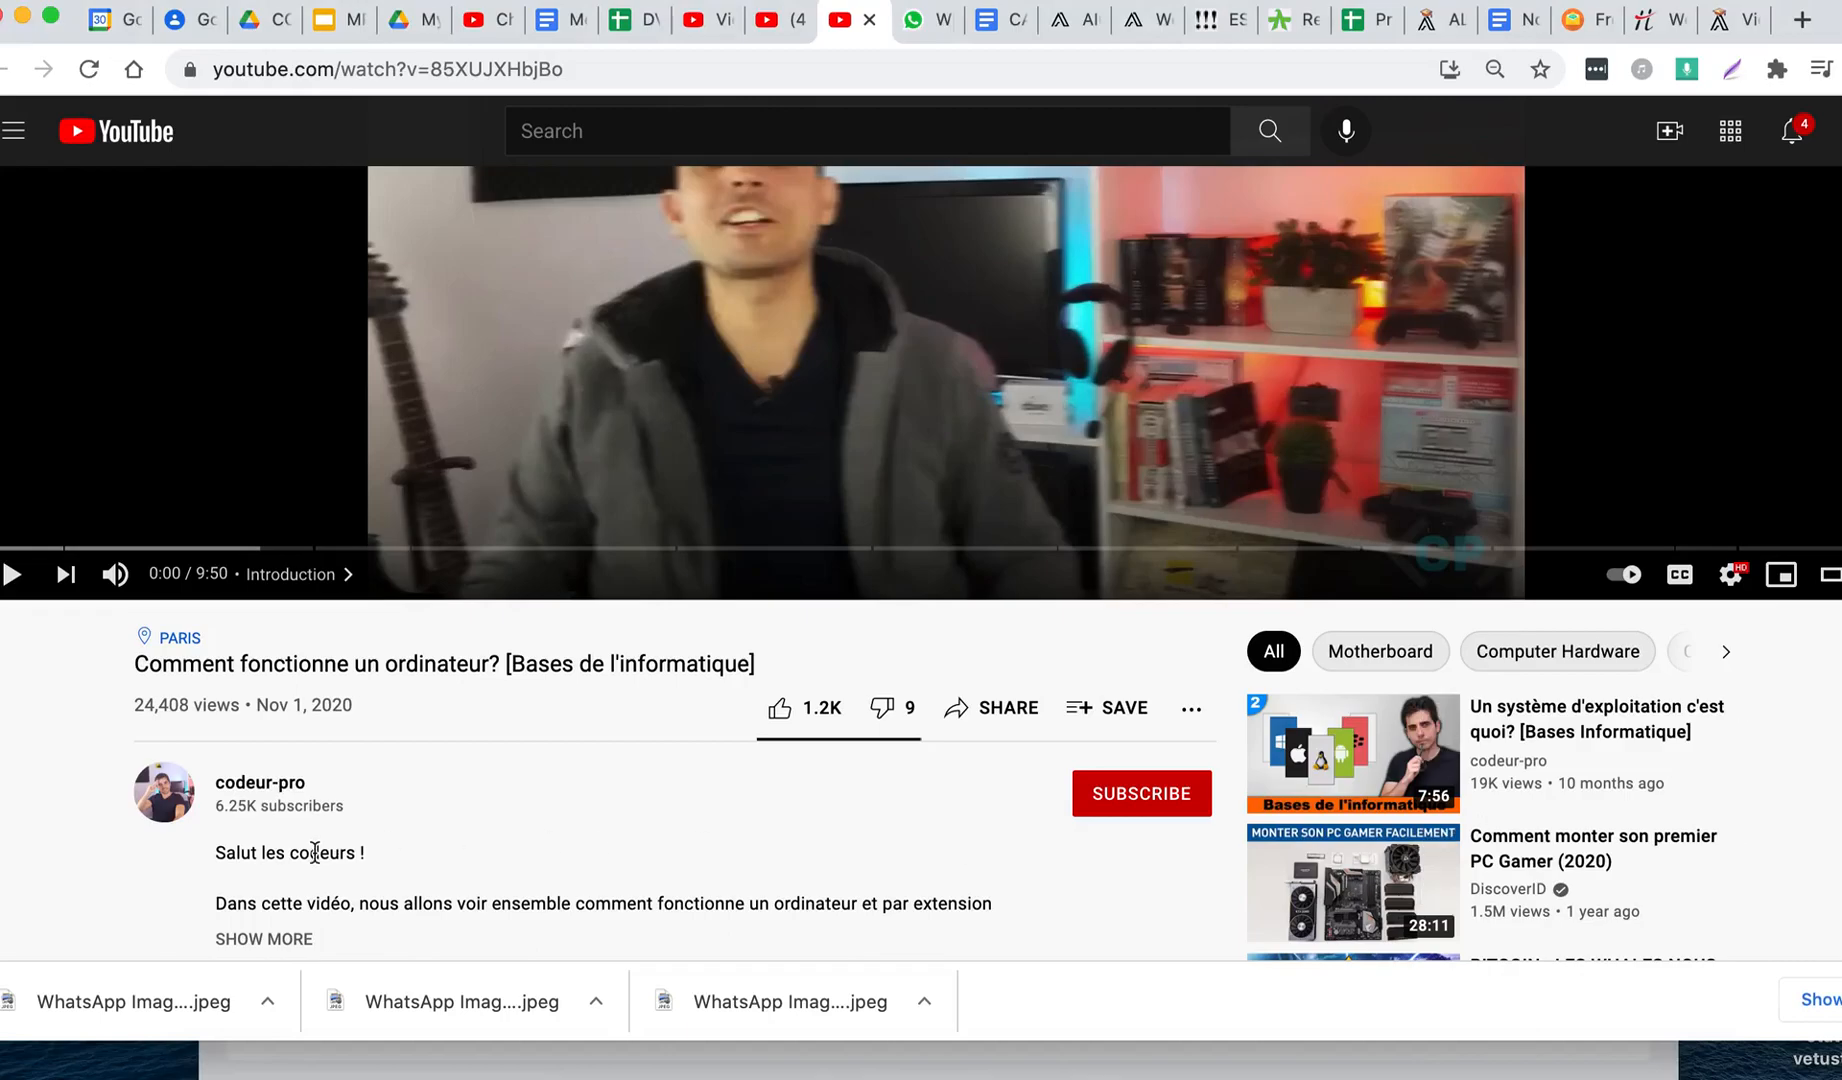
left_click(411, 1048)
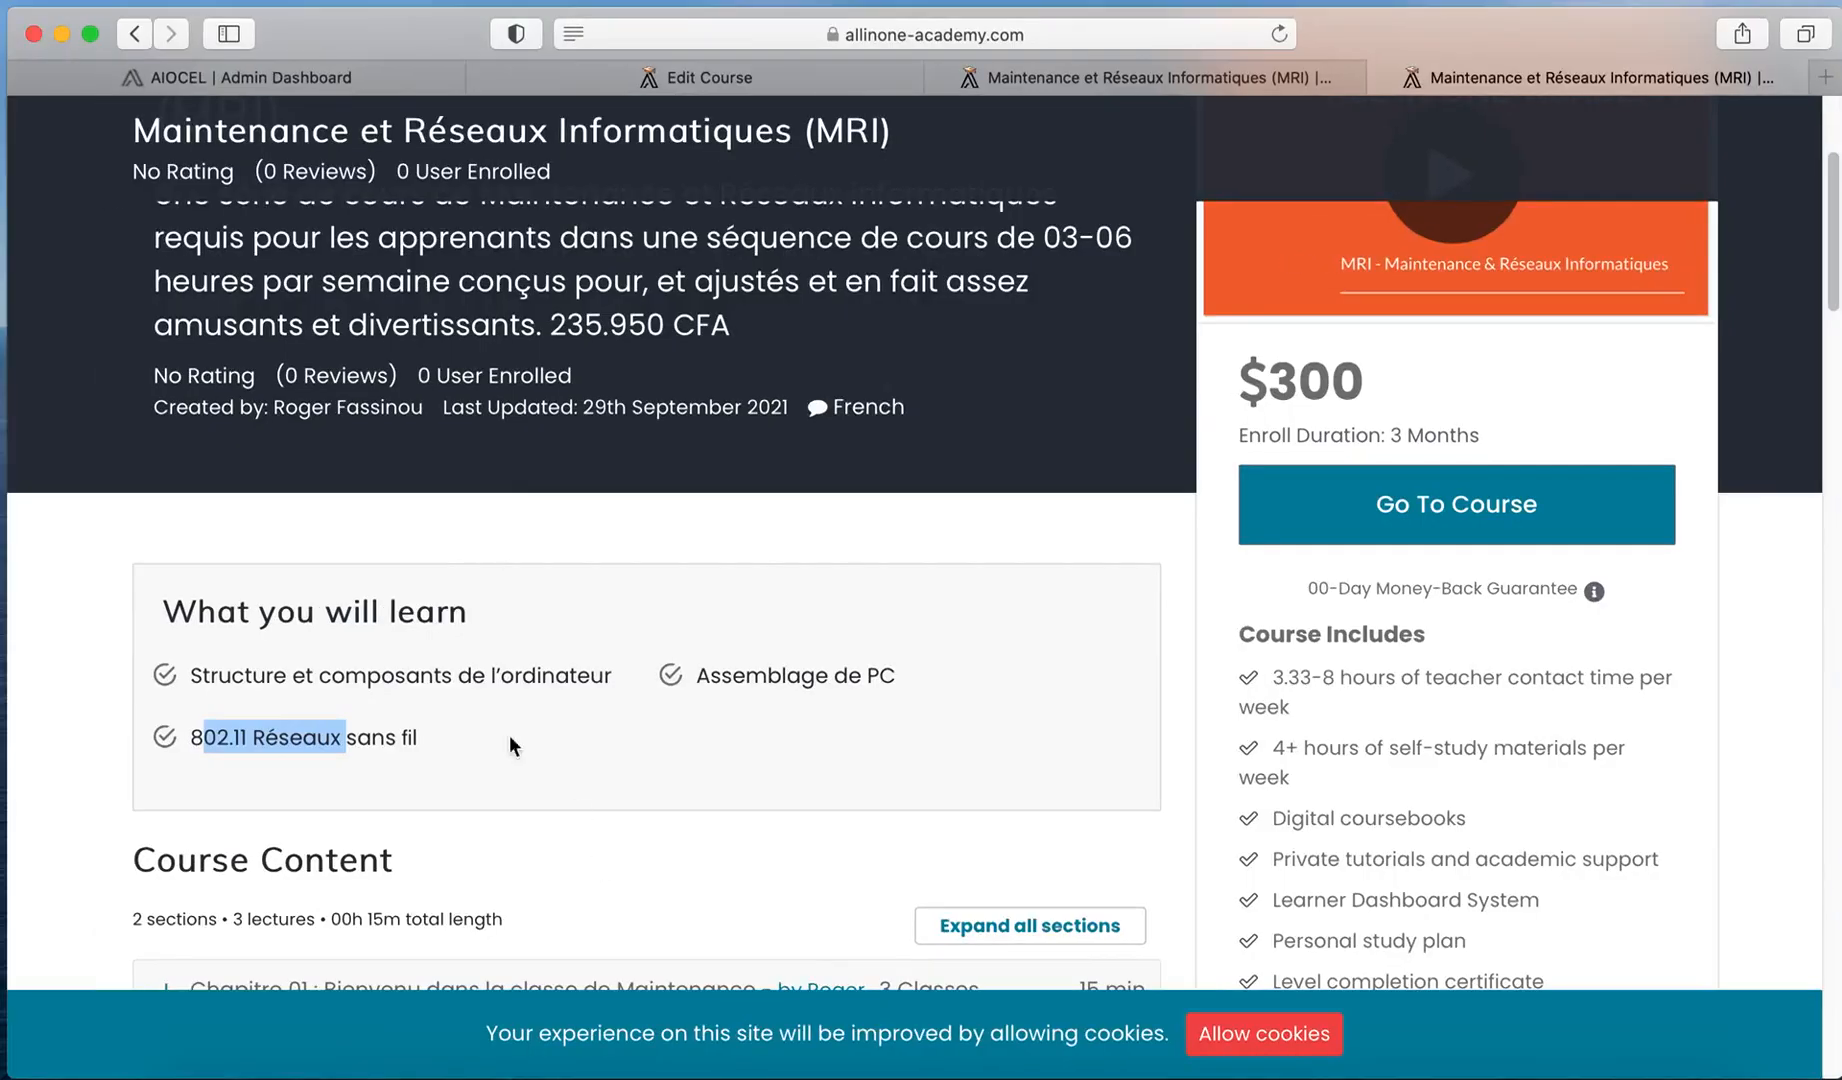
left_click_drag(200, 686, 483, 680)
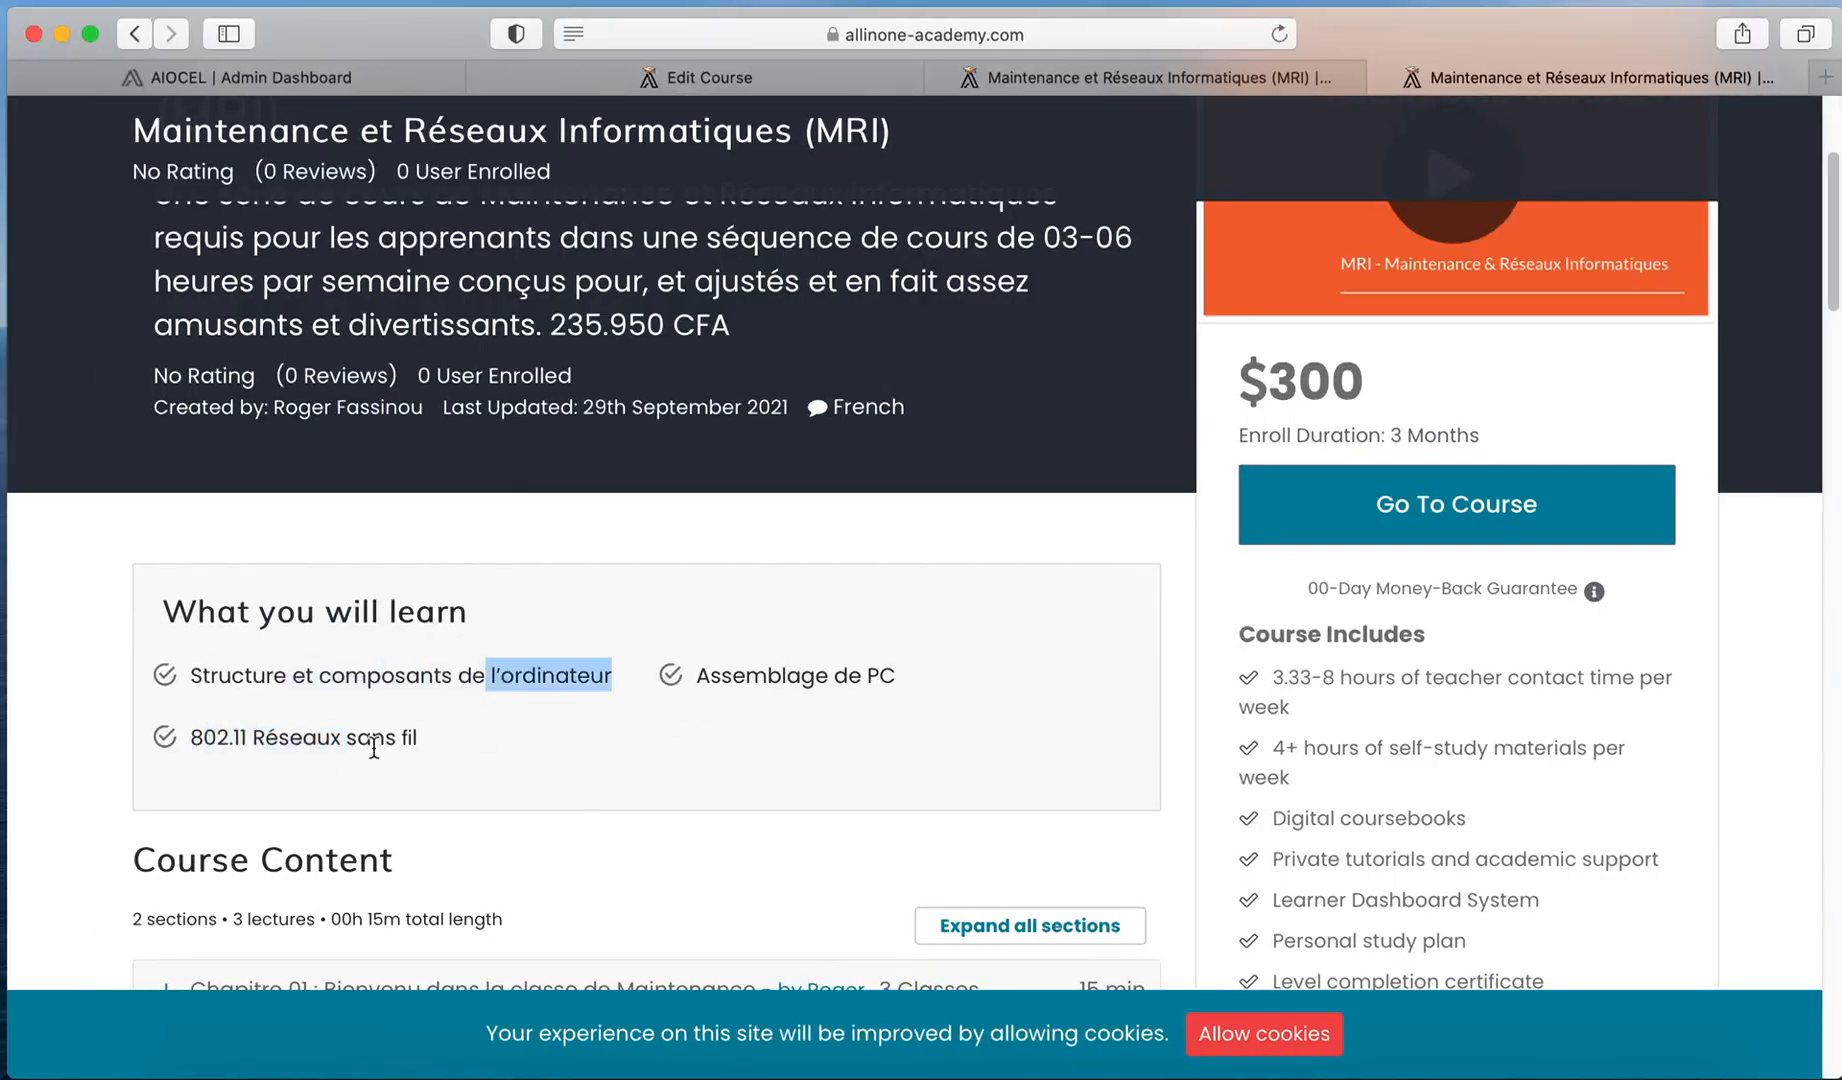
Step: Review the full Course Includes list on the MRI course page, down to "Level completion certificate"
triple_click(1283, 637)
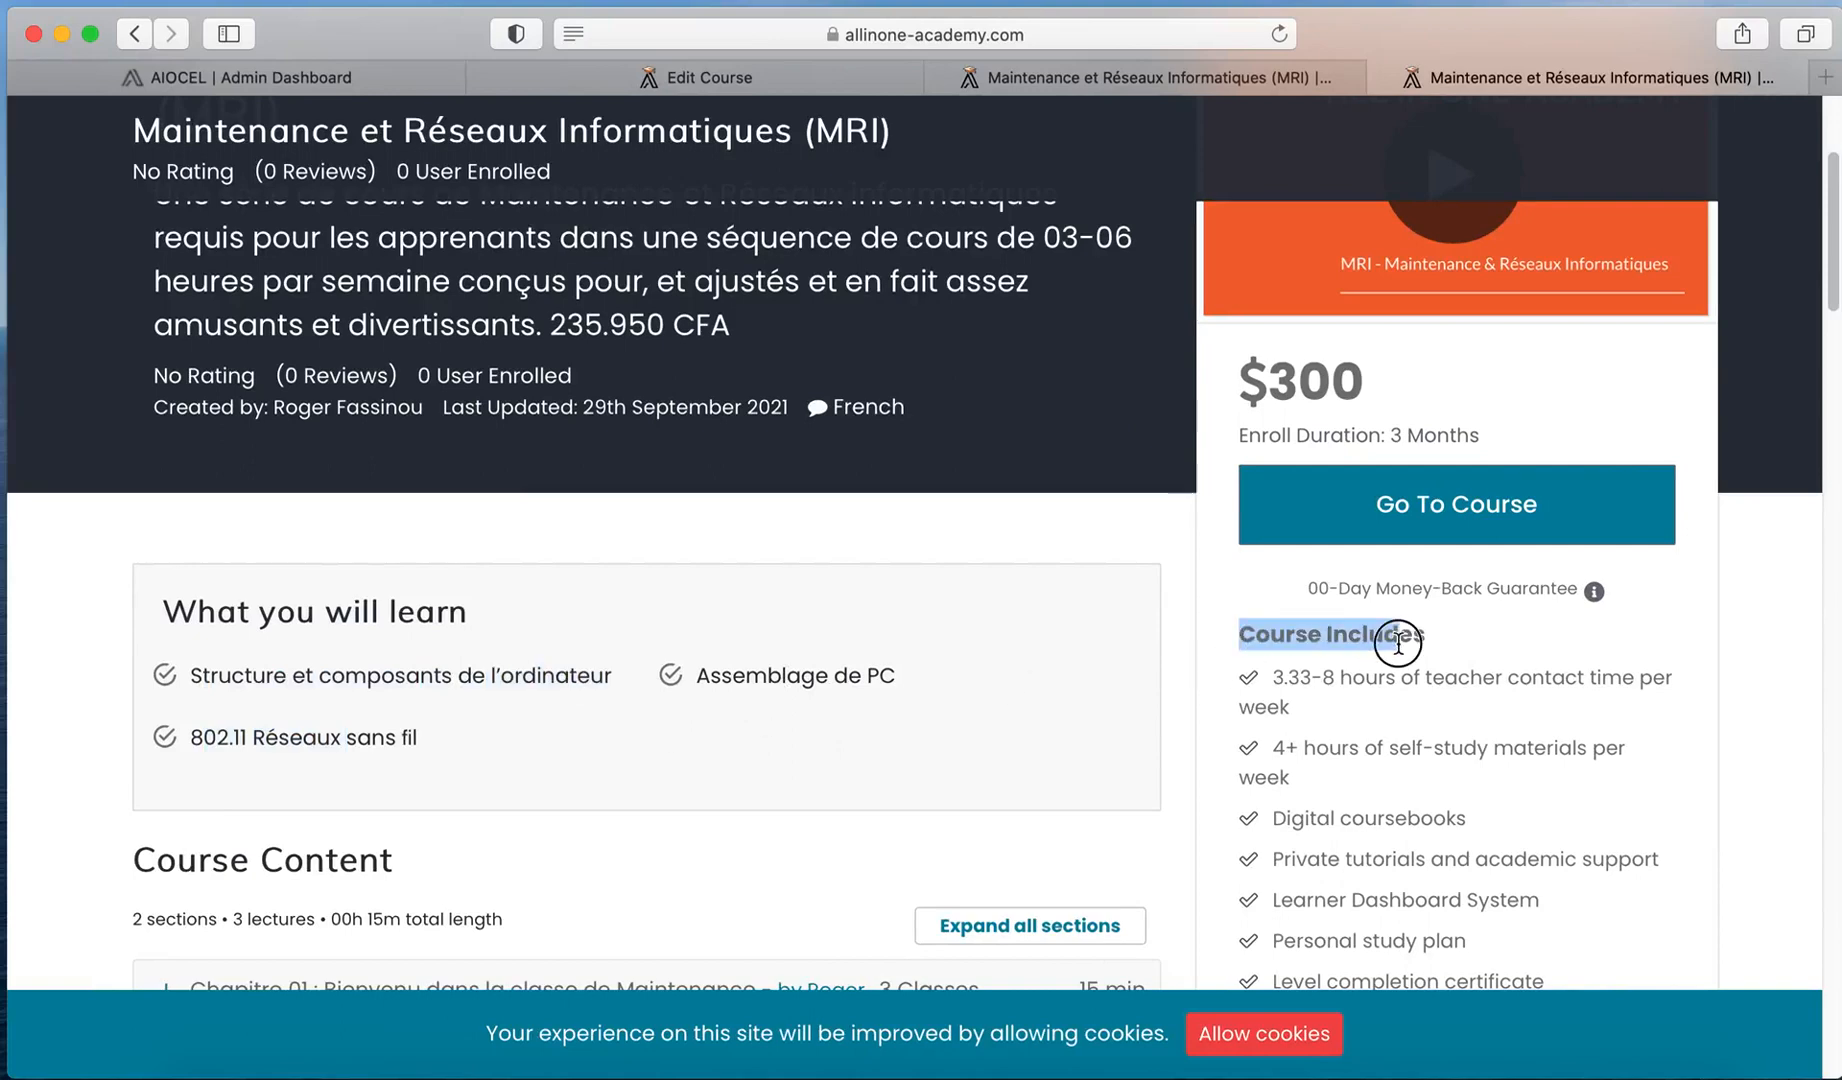
scroll(1350, 748, "down", 1)
left_click(1274, 641)
left_click_drag(1274, 641, 1546, 948)
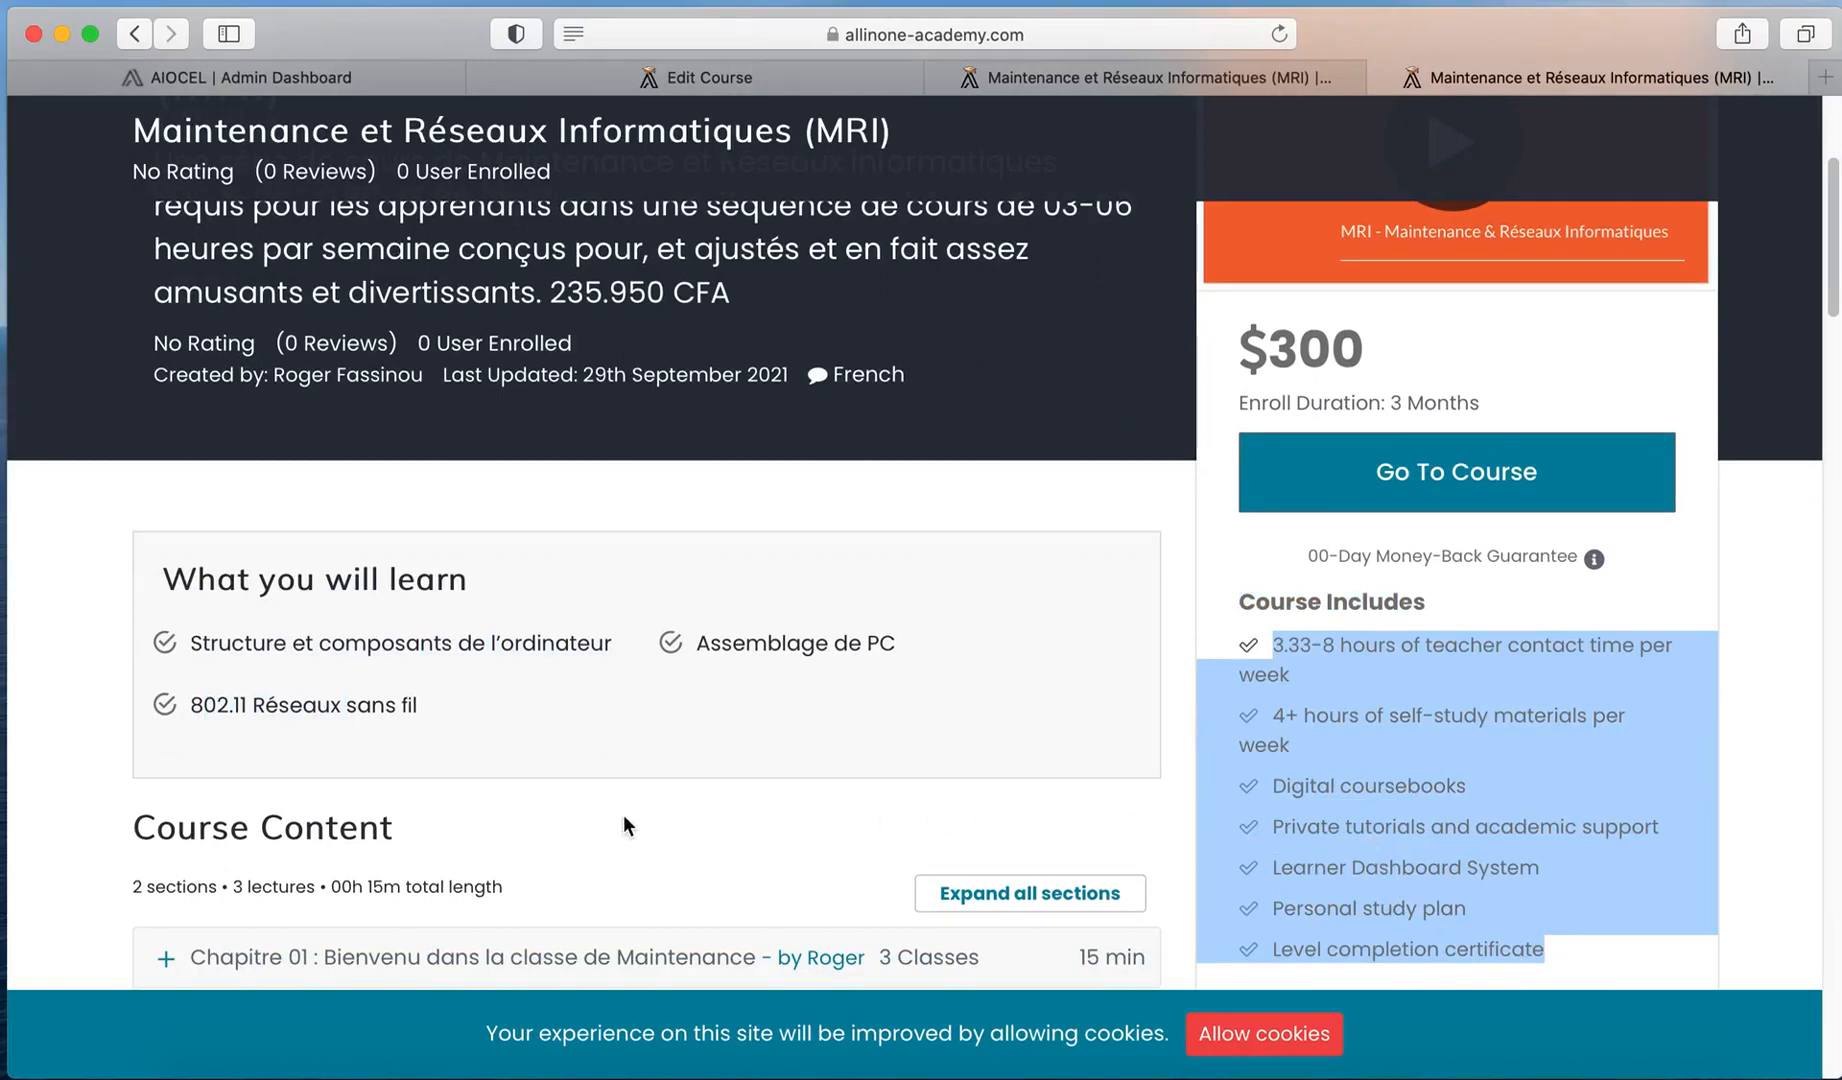
Step: Check the number of sections and lectures and the total length in the Course Content section
scroll(530, 816, "down", 3)
scroll(534, 828, "down", 2)
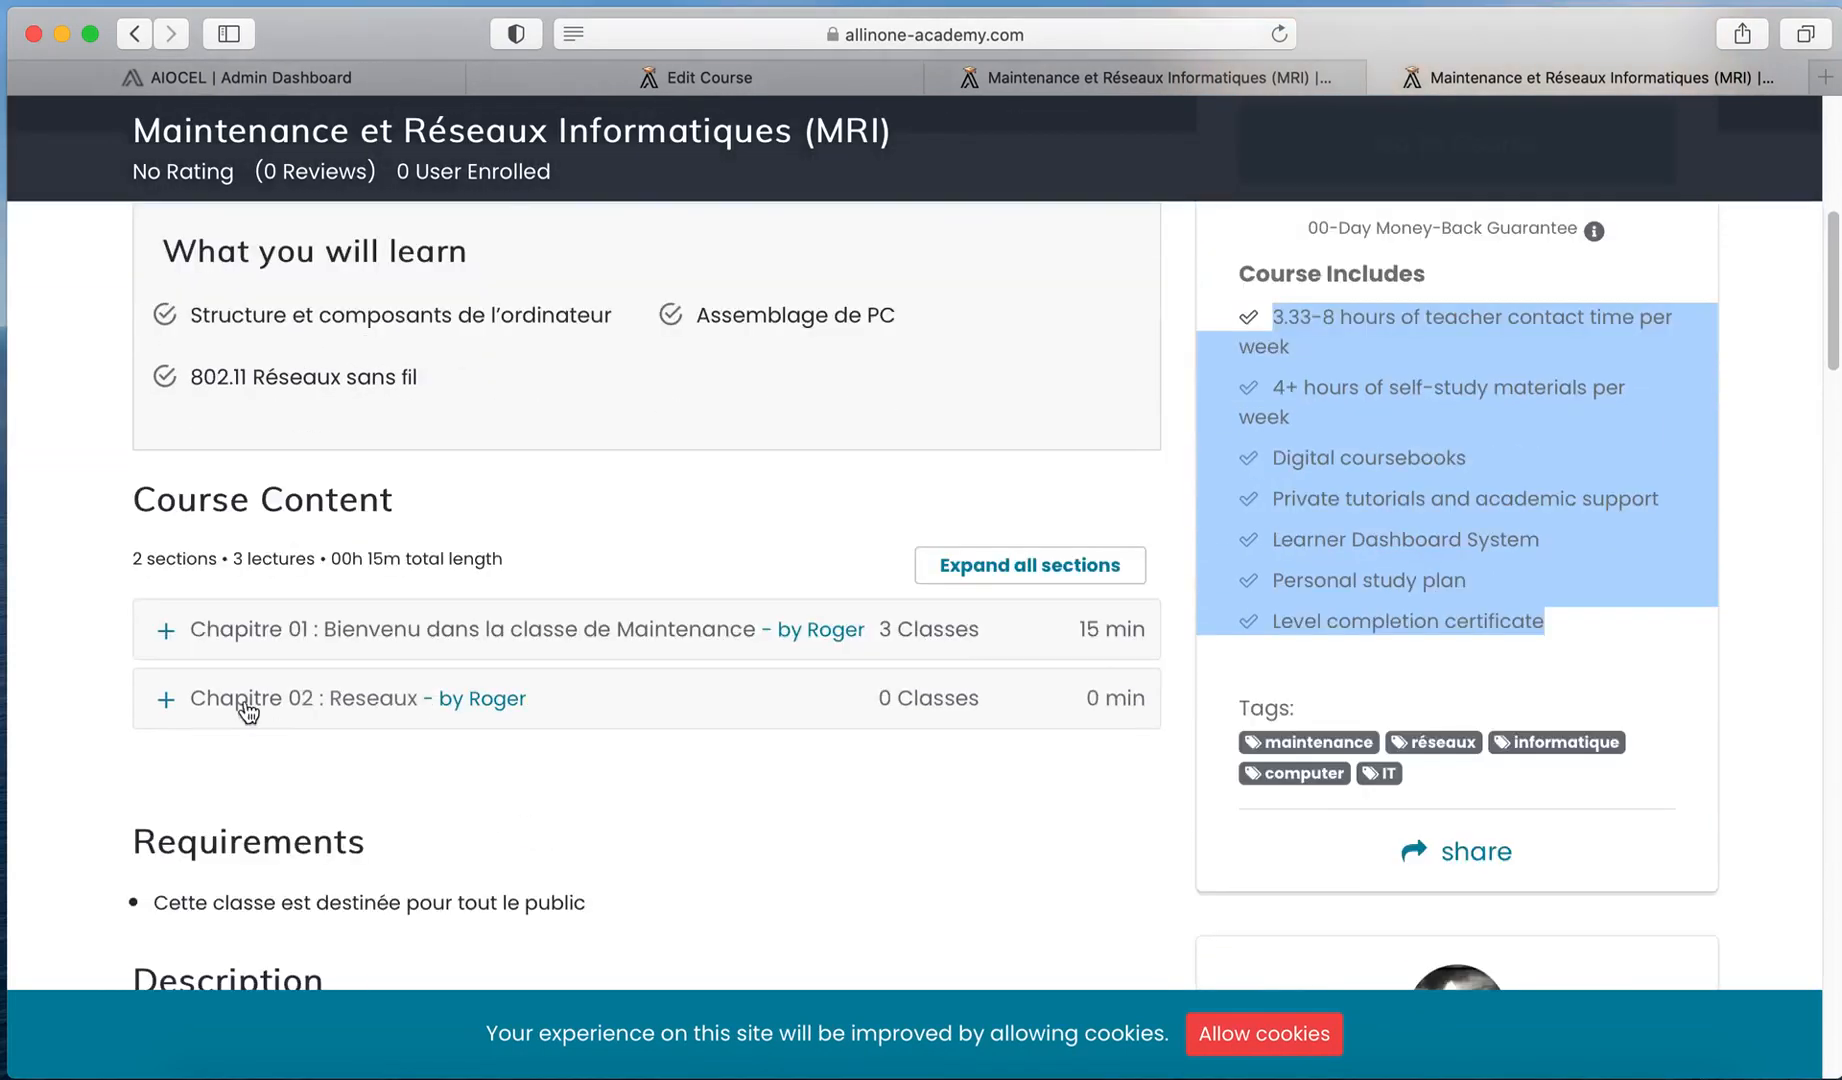
left_click_drag(131, 559, 309, 563)
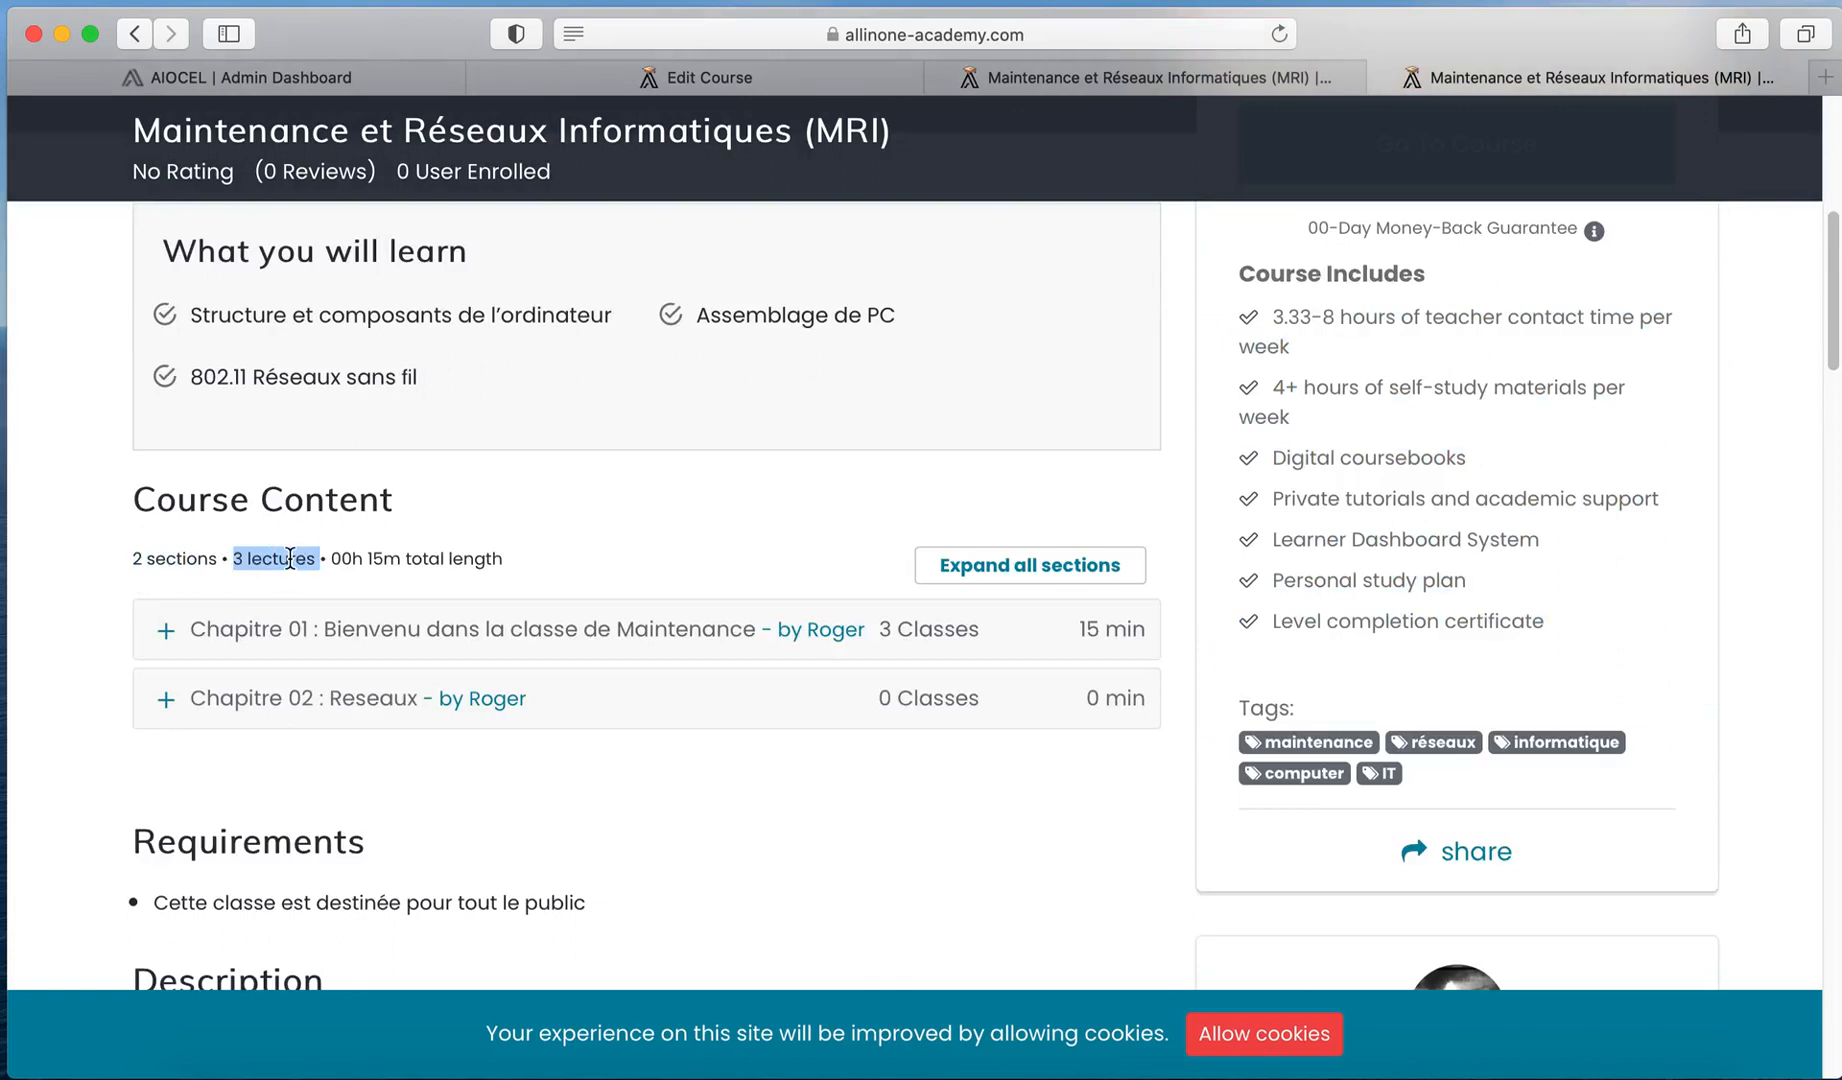
left_click_drag(366, 560, 390, 563)
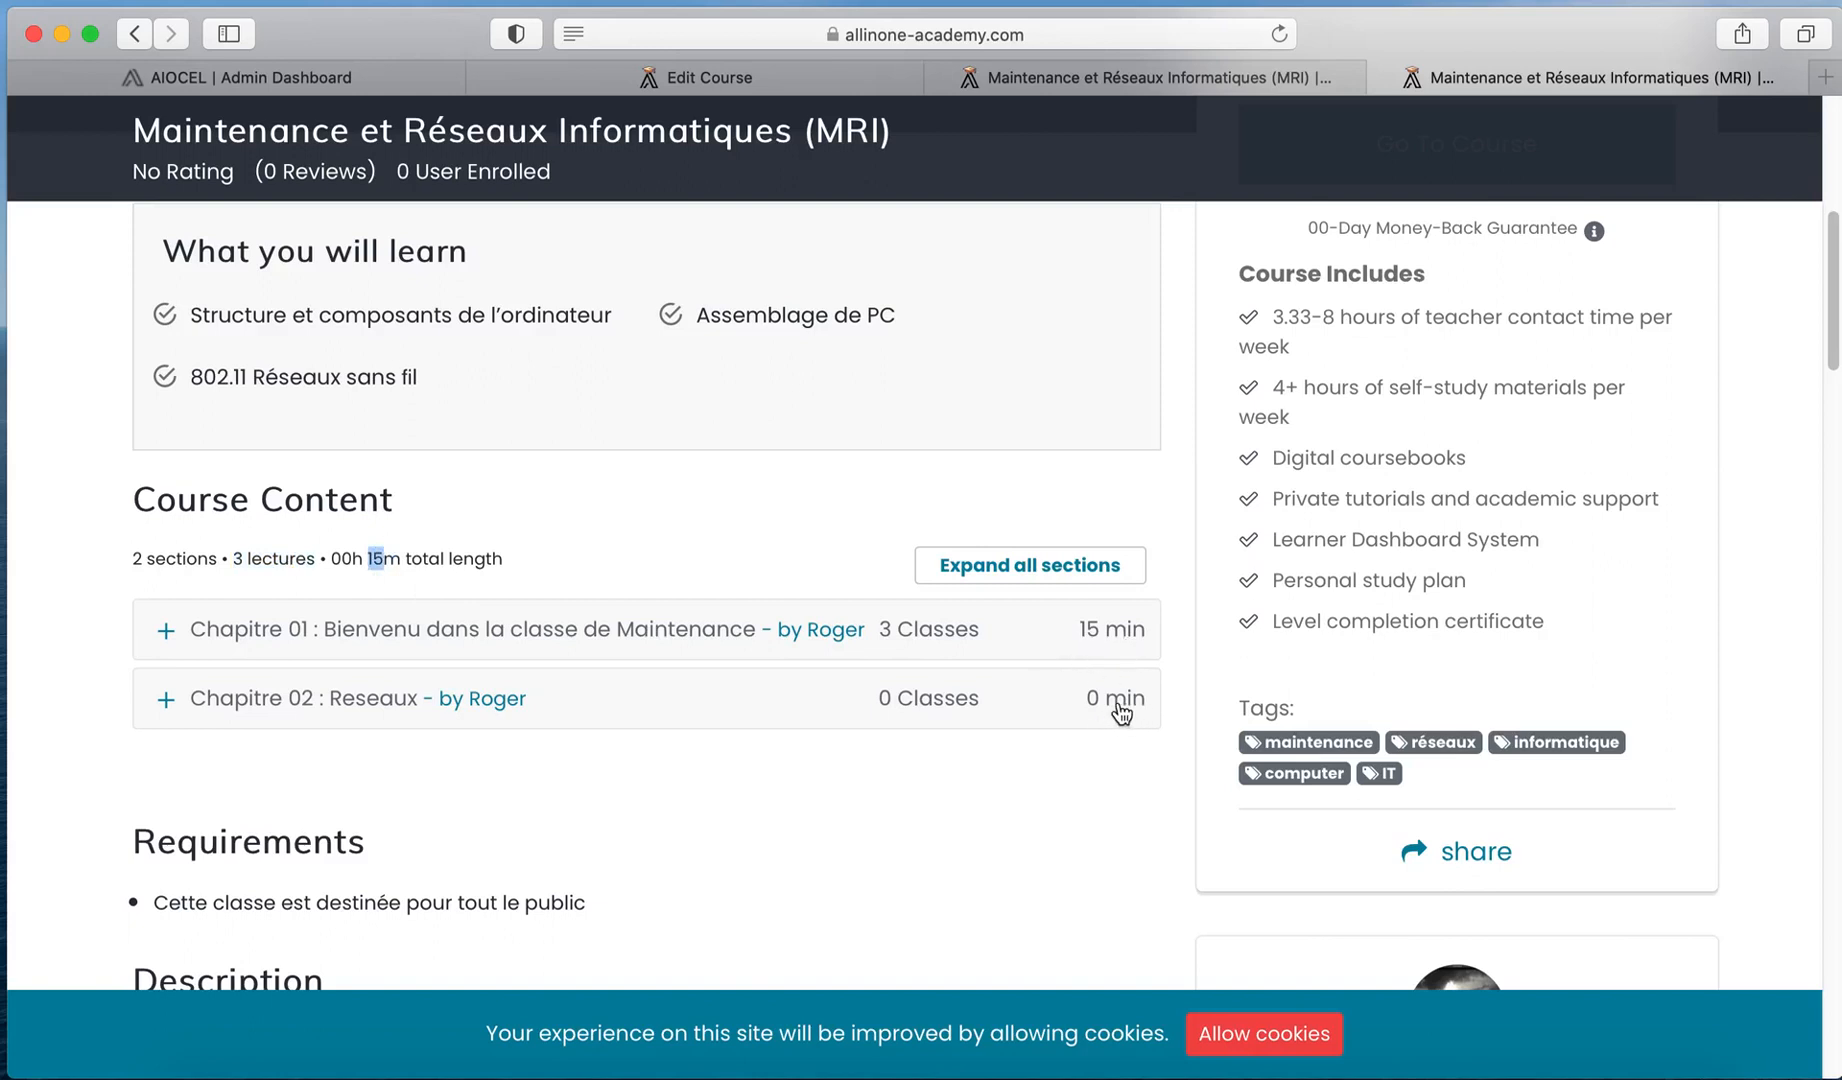
Step: Check the contents of Chapitre 02, expand Chapitre 01 to view its classes, and show the details of Classe 3
left_click(152, 710)
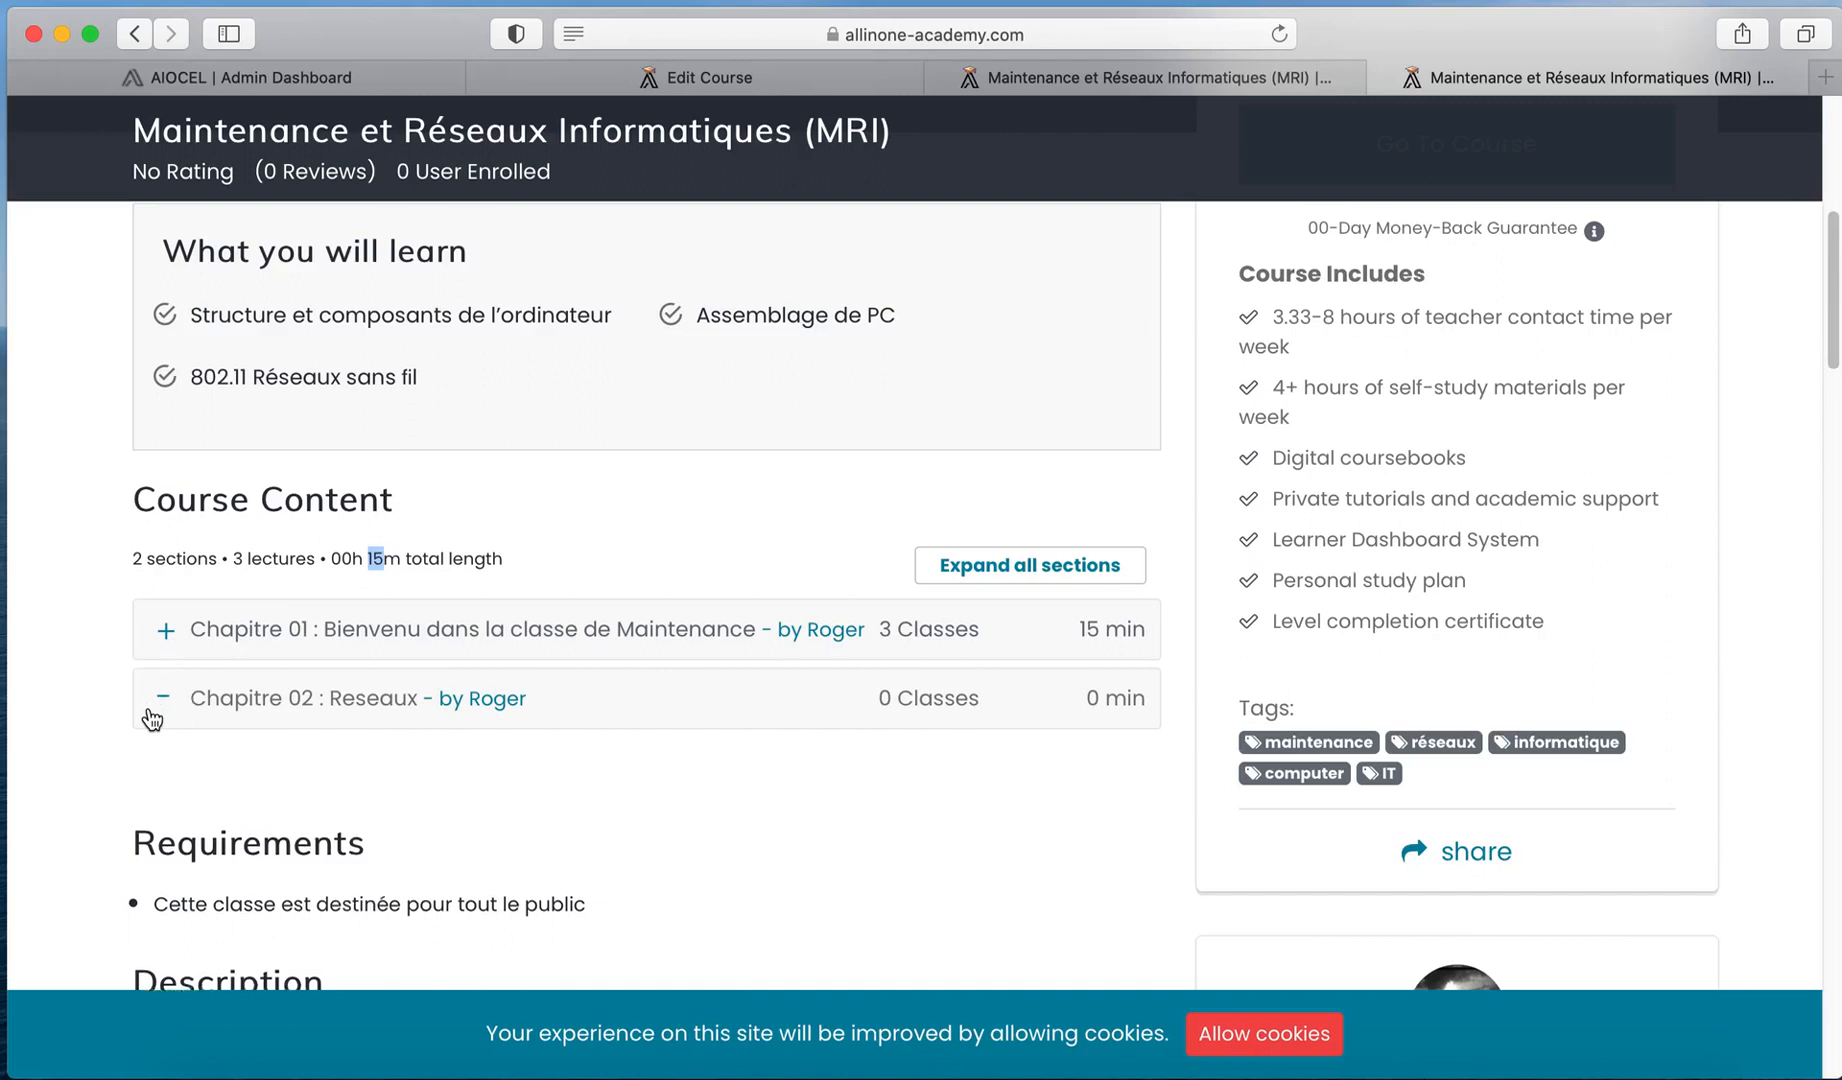
left_click(164, 704)
left_click(166, 704)
left_click(165, 705)
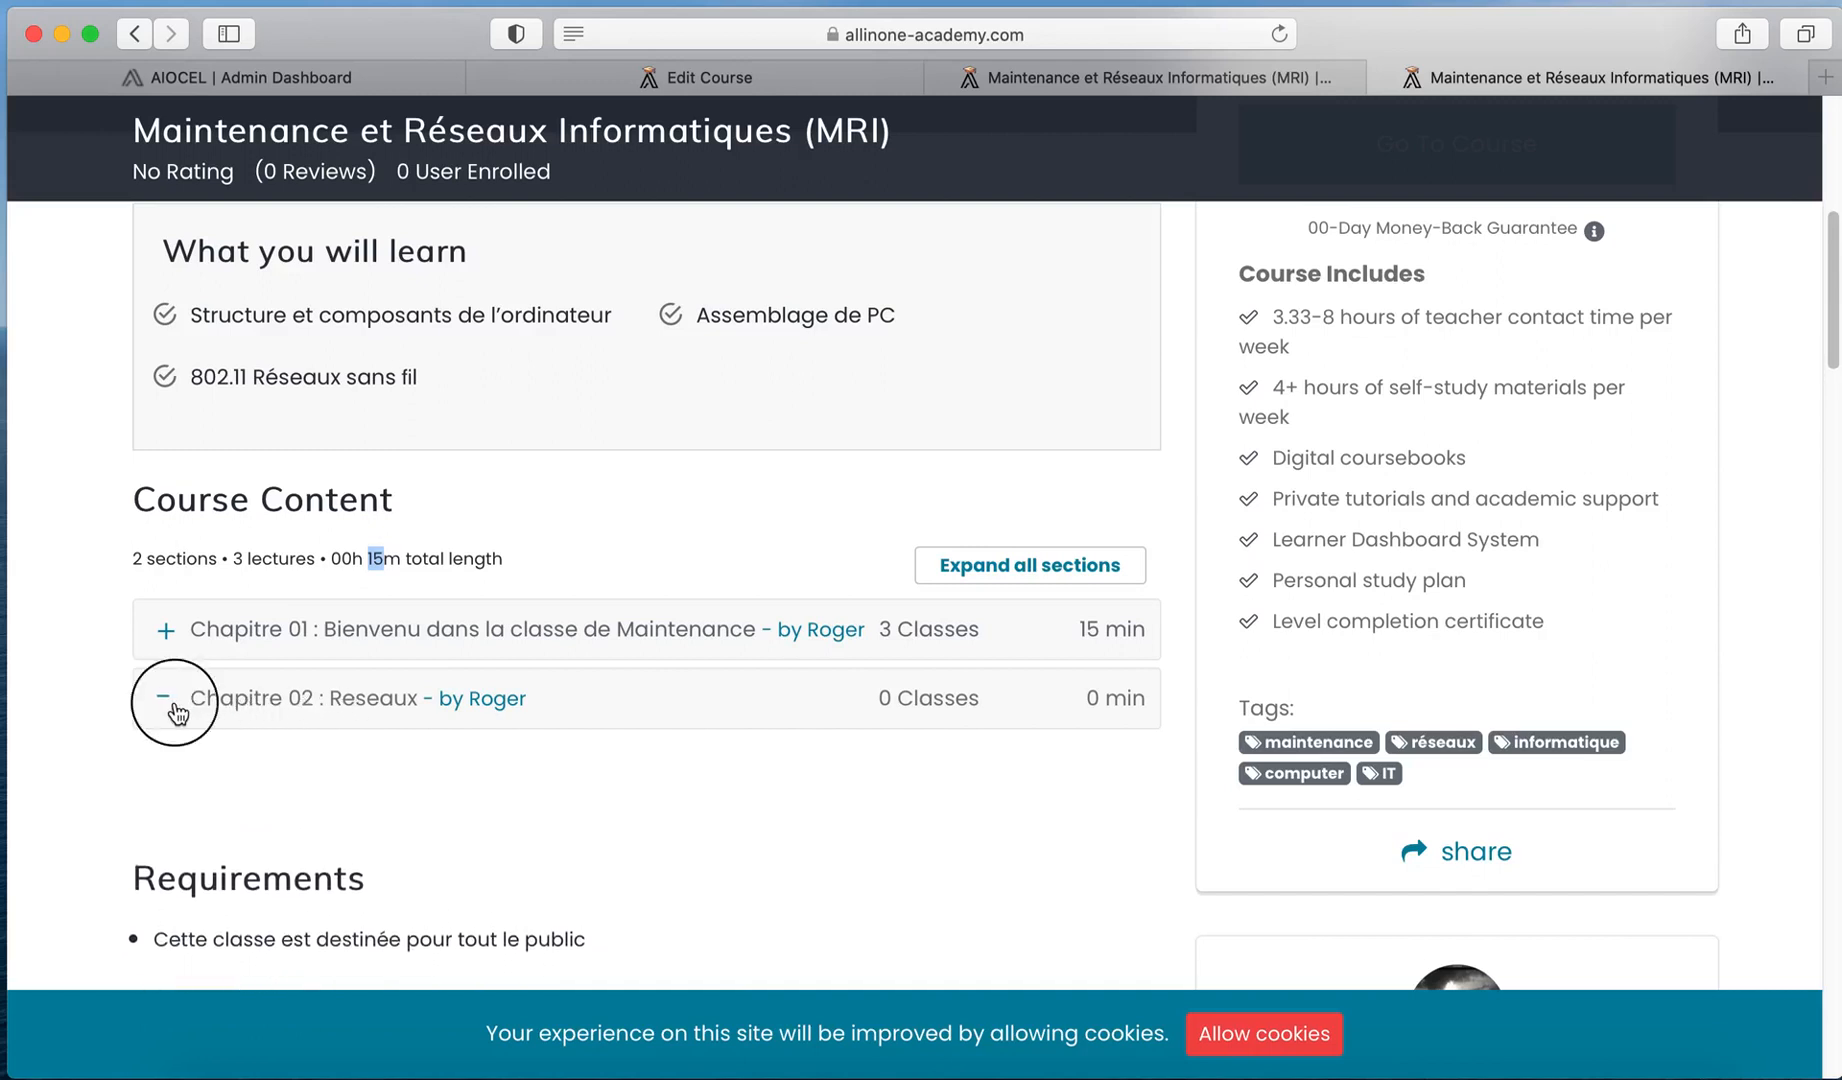
left_click(165, 633)
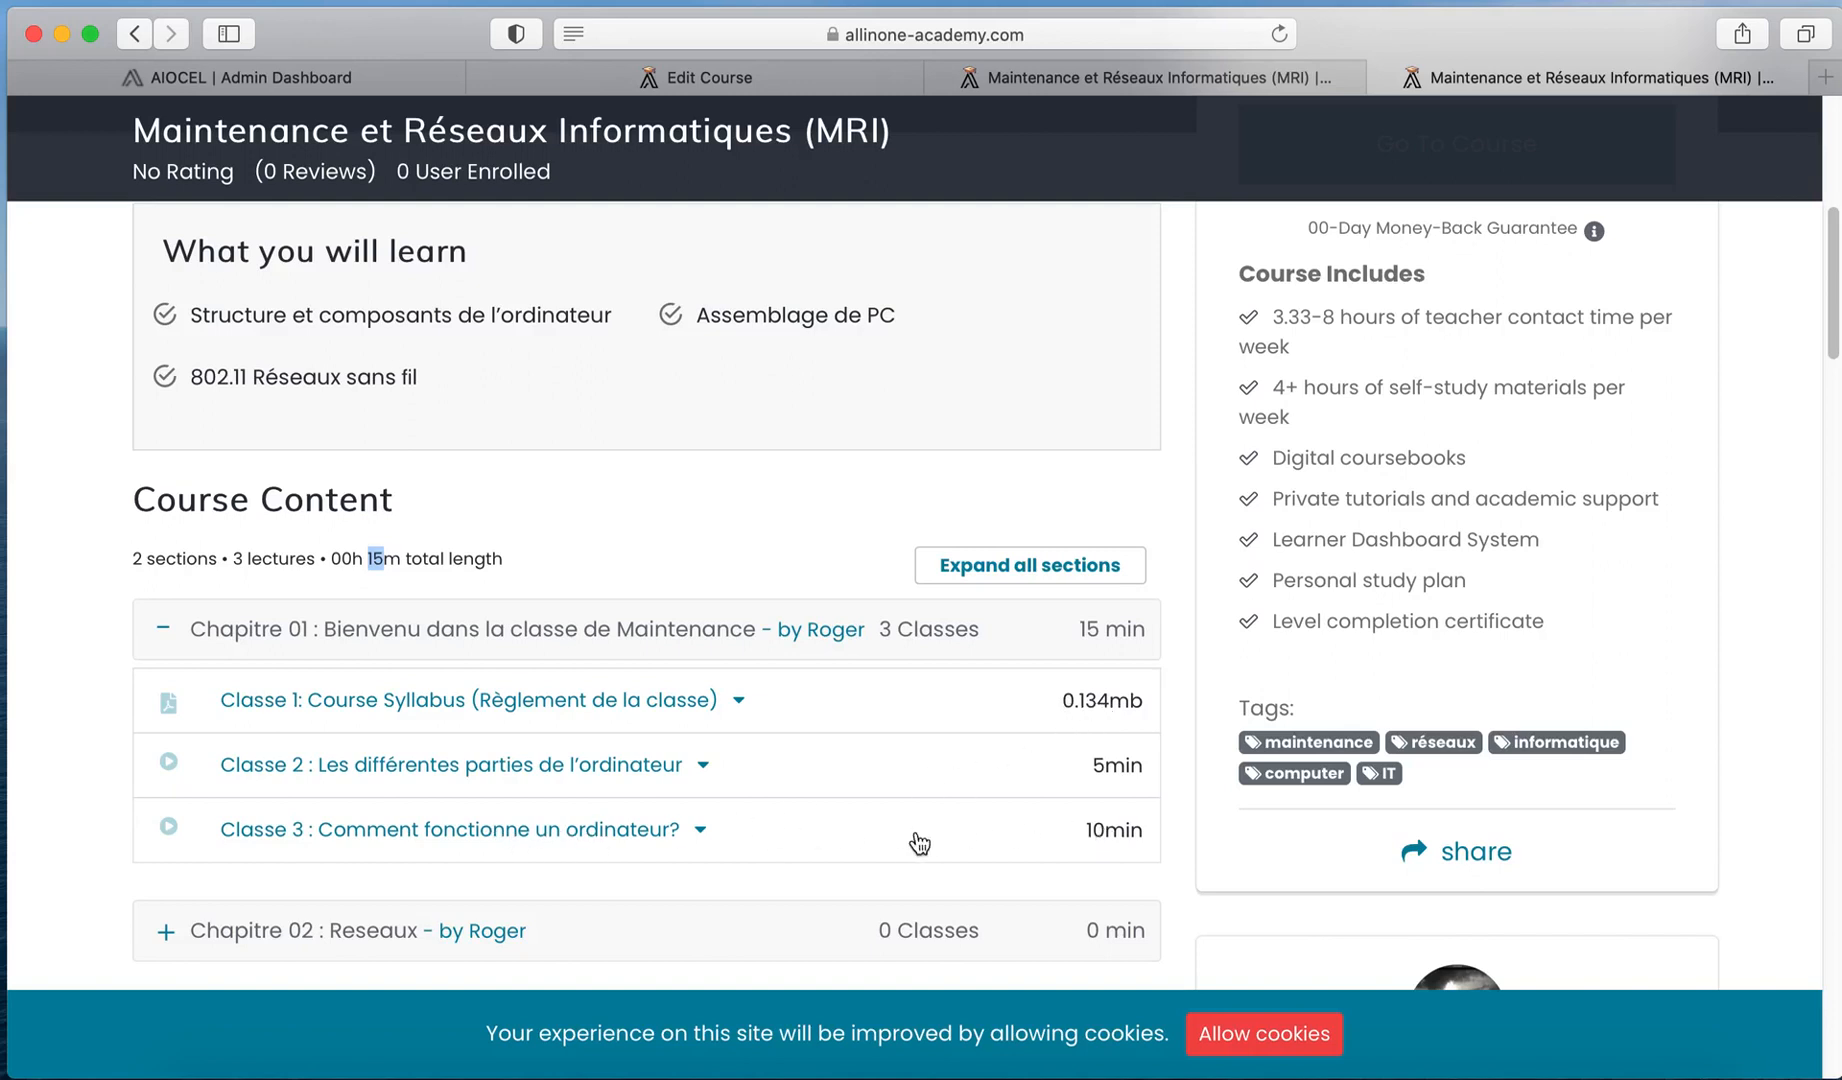
left_click(462, 836)
scroll(459, 843, "down", 1)
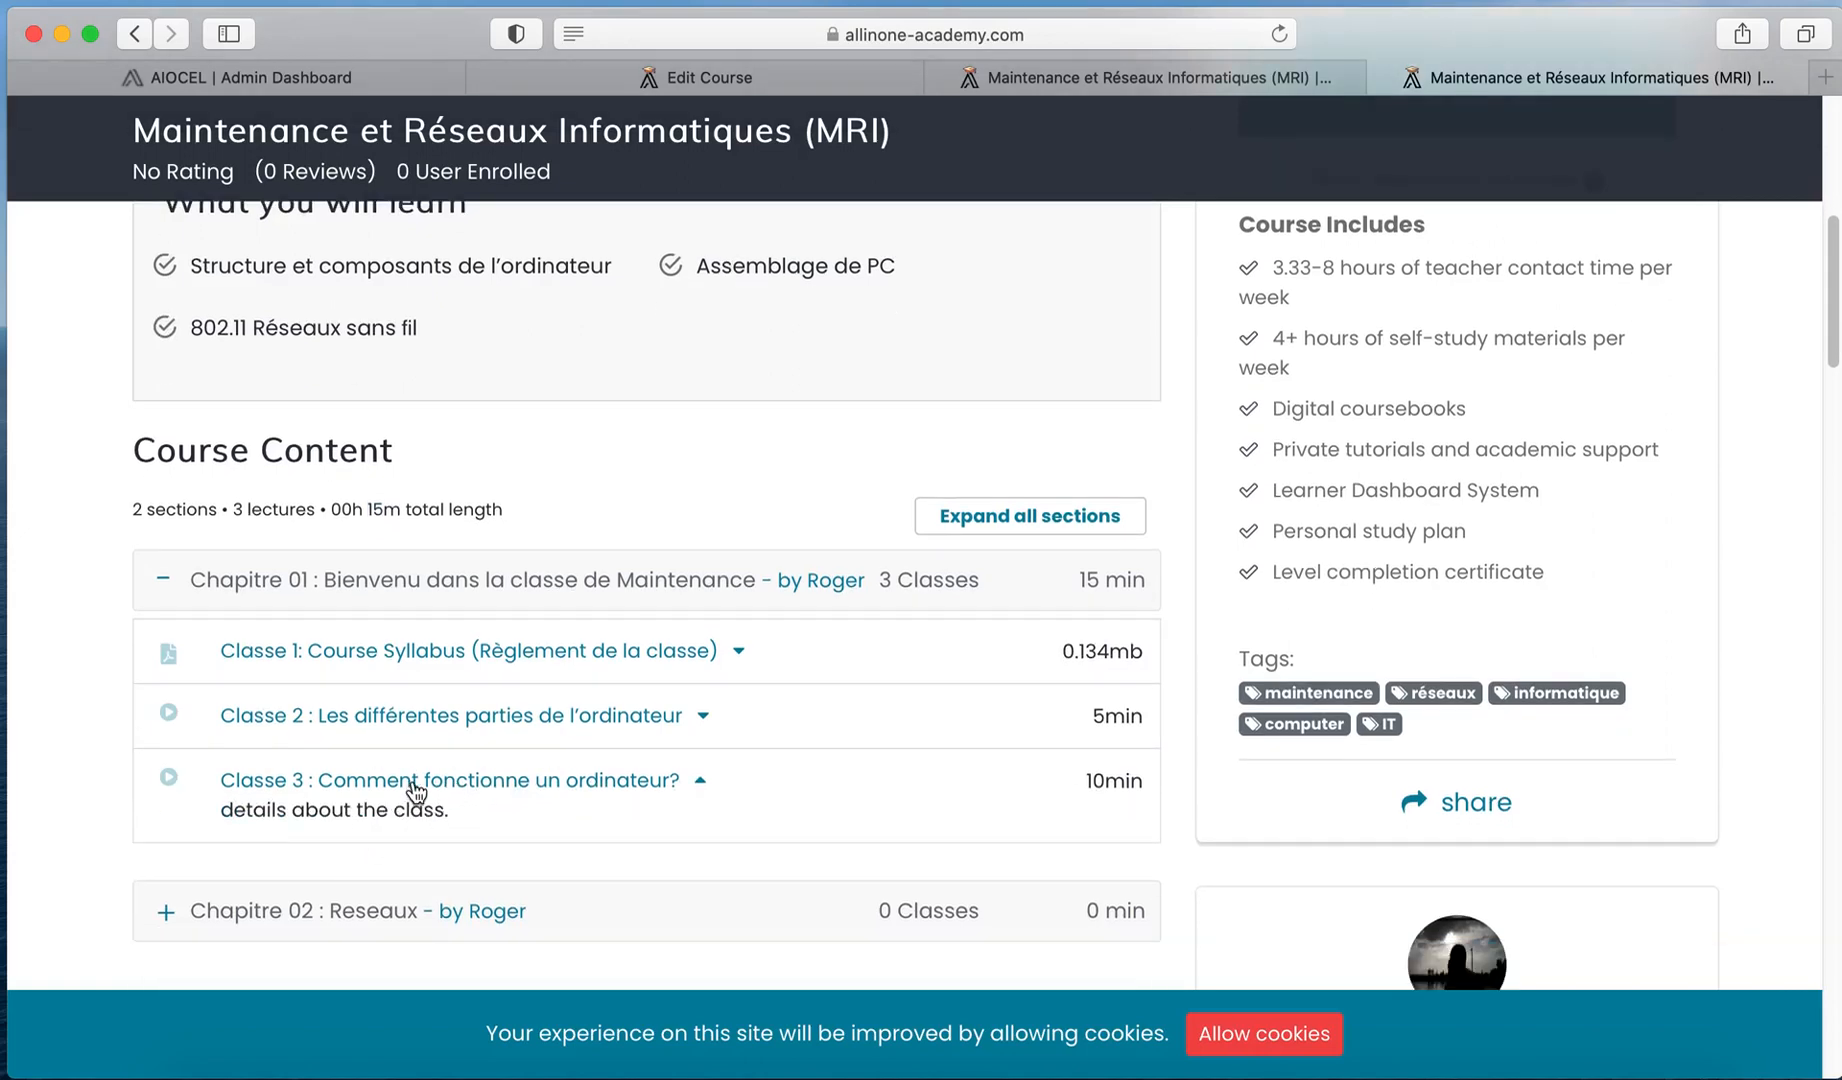
Step: Show the details of Classe 2 and look over the MRI course page's header, price and "What you will learn" topics
left_click(446, 720)
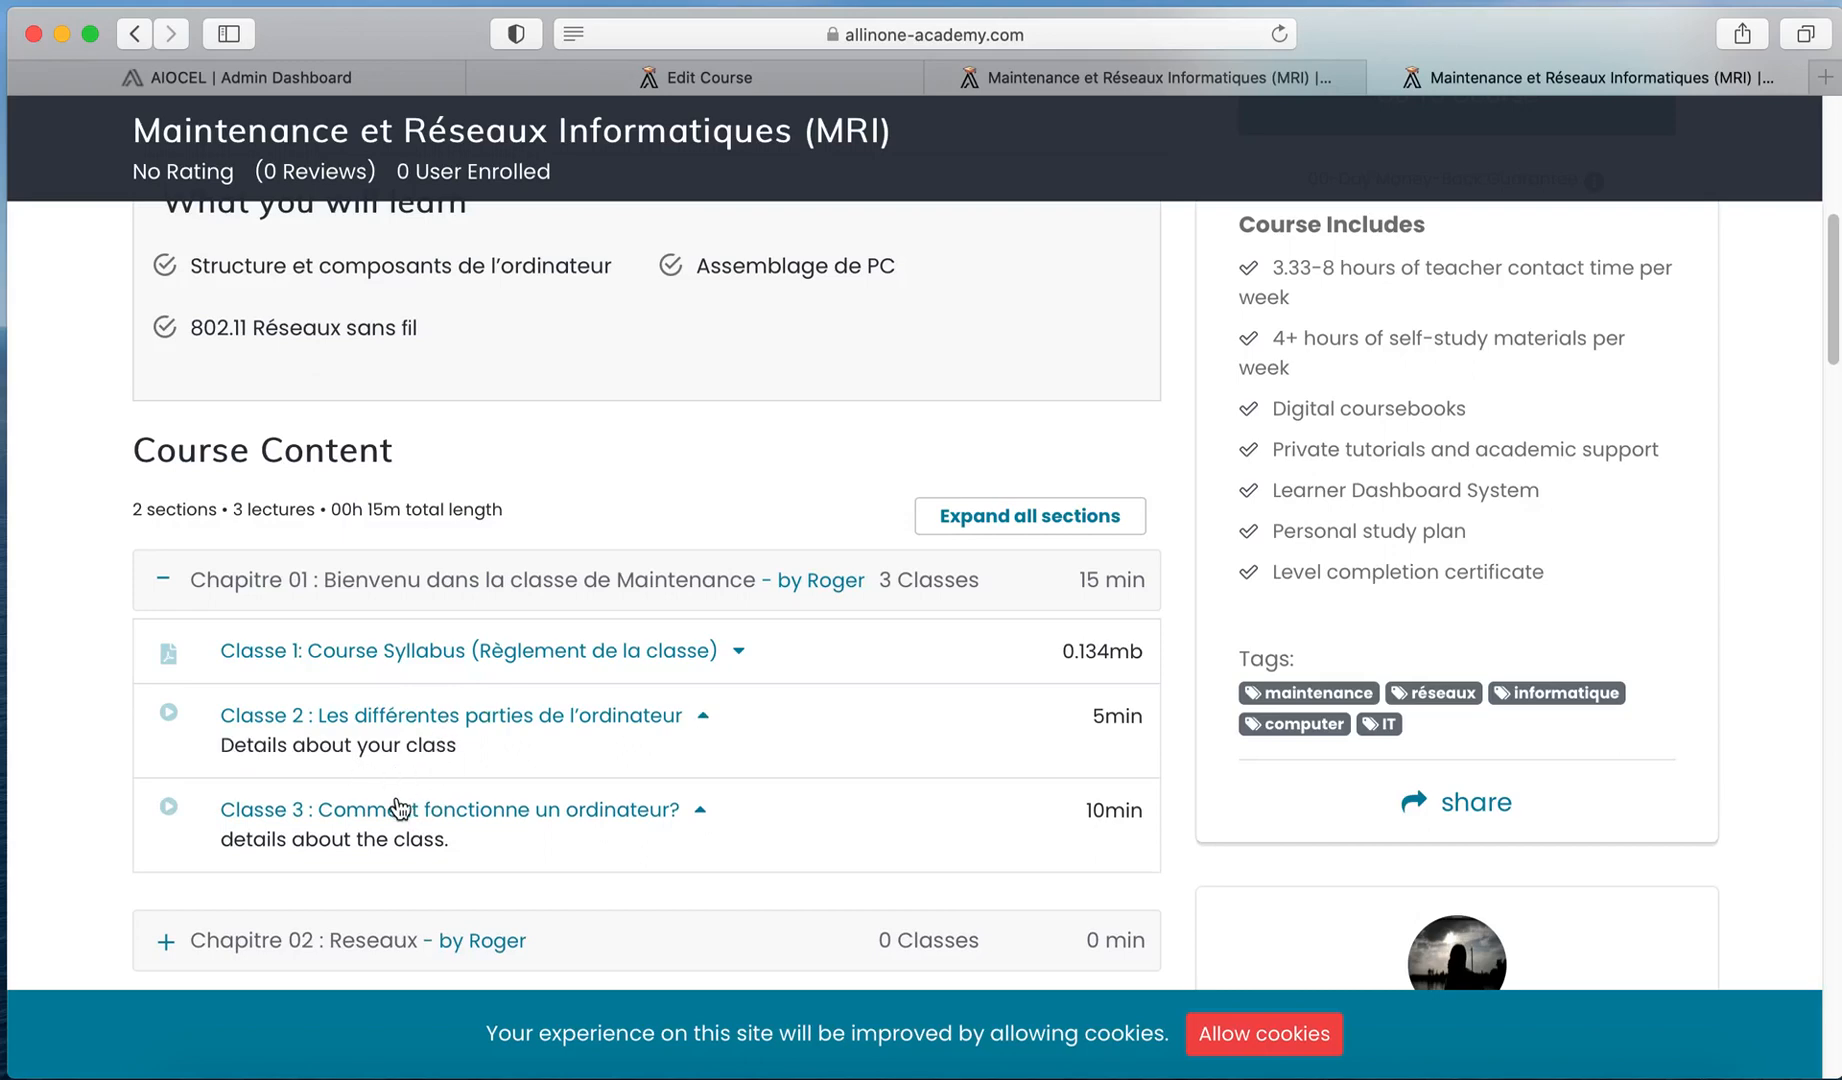
scroll(395, 803, "up", 7)
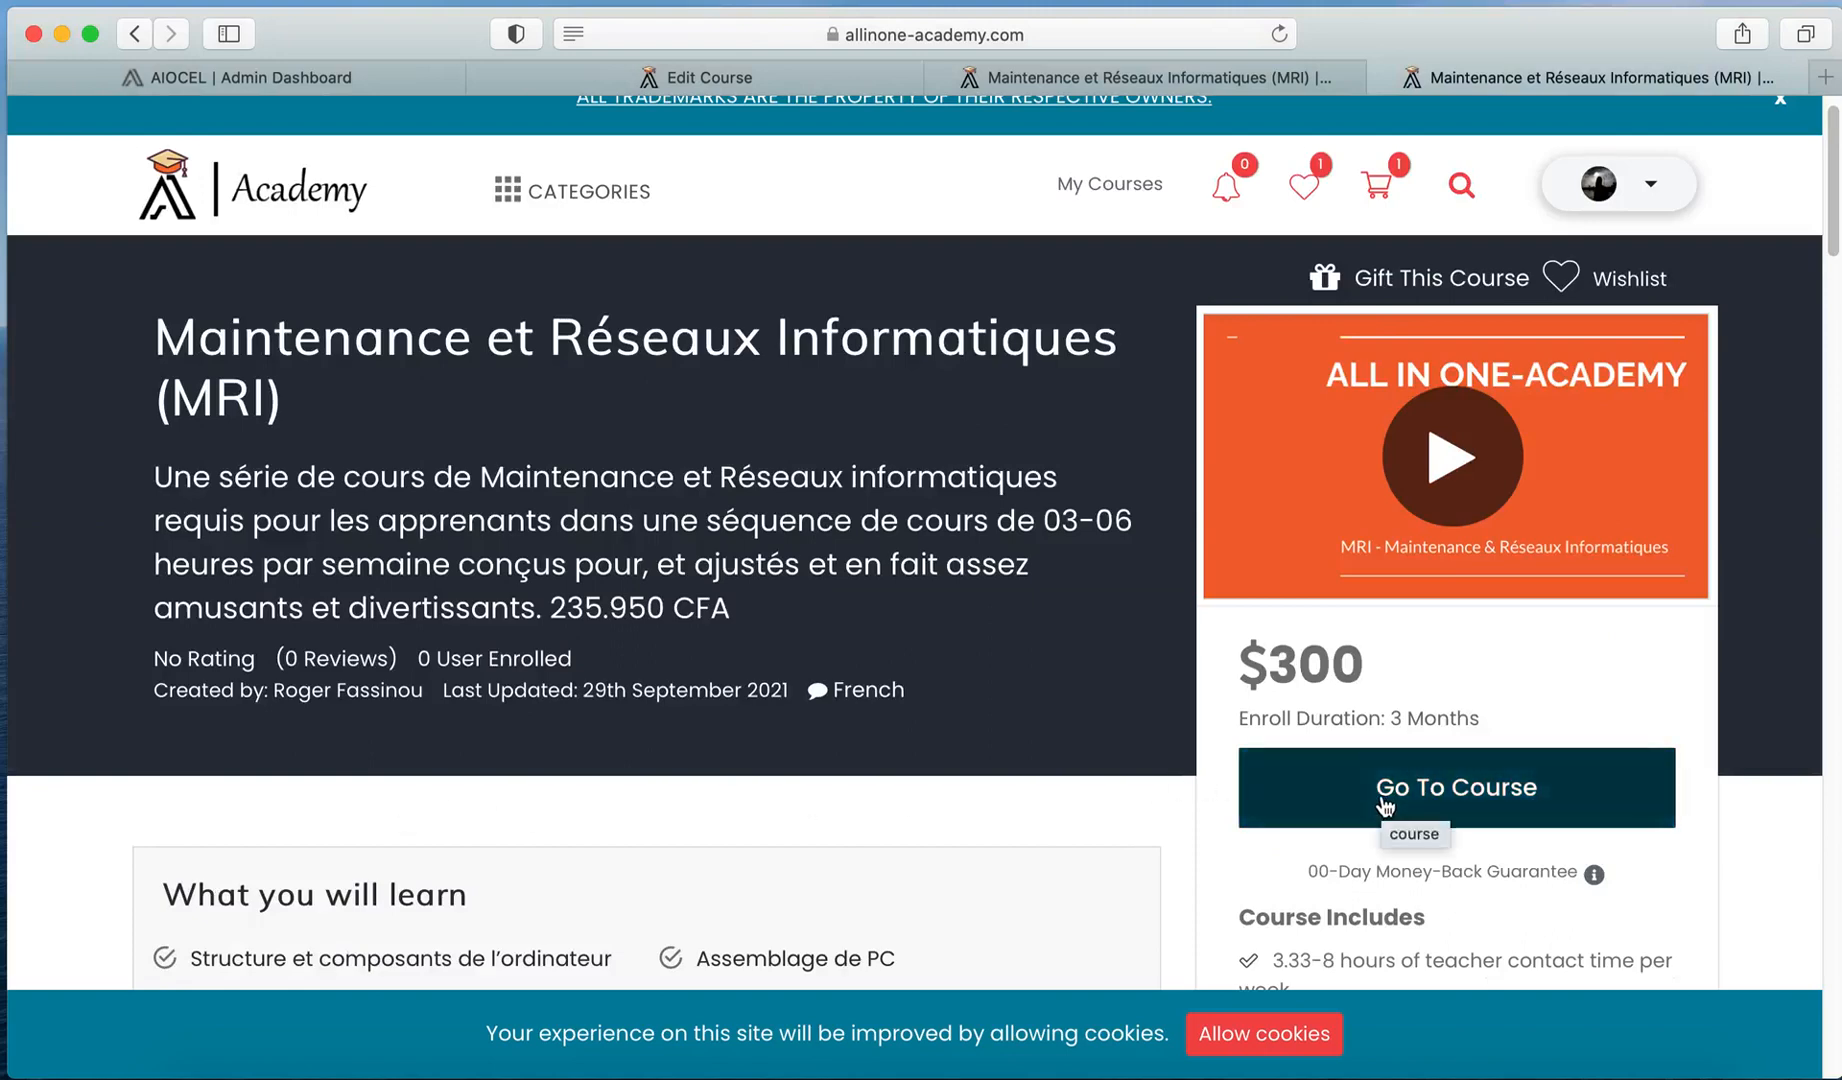
scroll(739, 803, "down", 1)
scroll(738, 800, "down", 3)
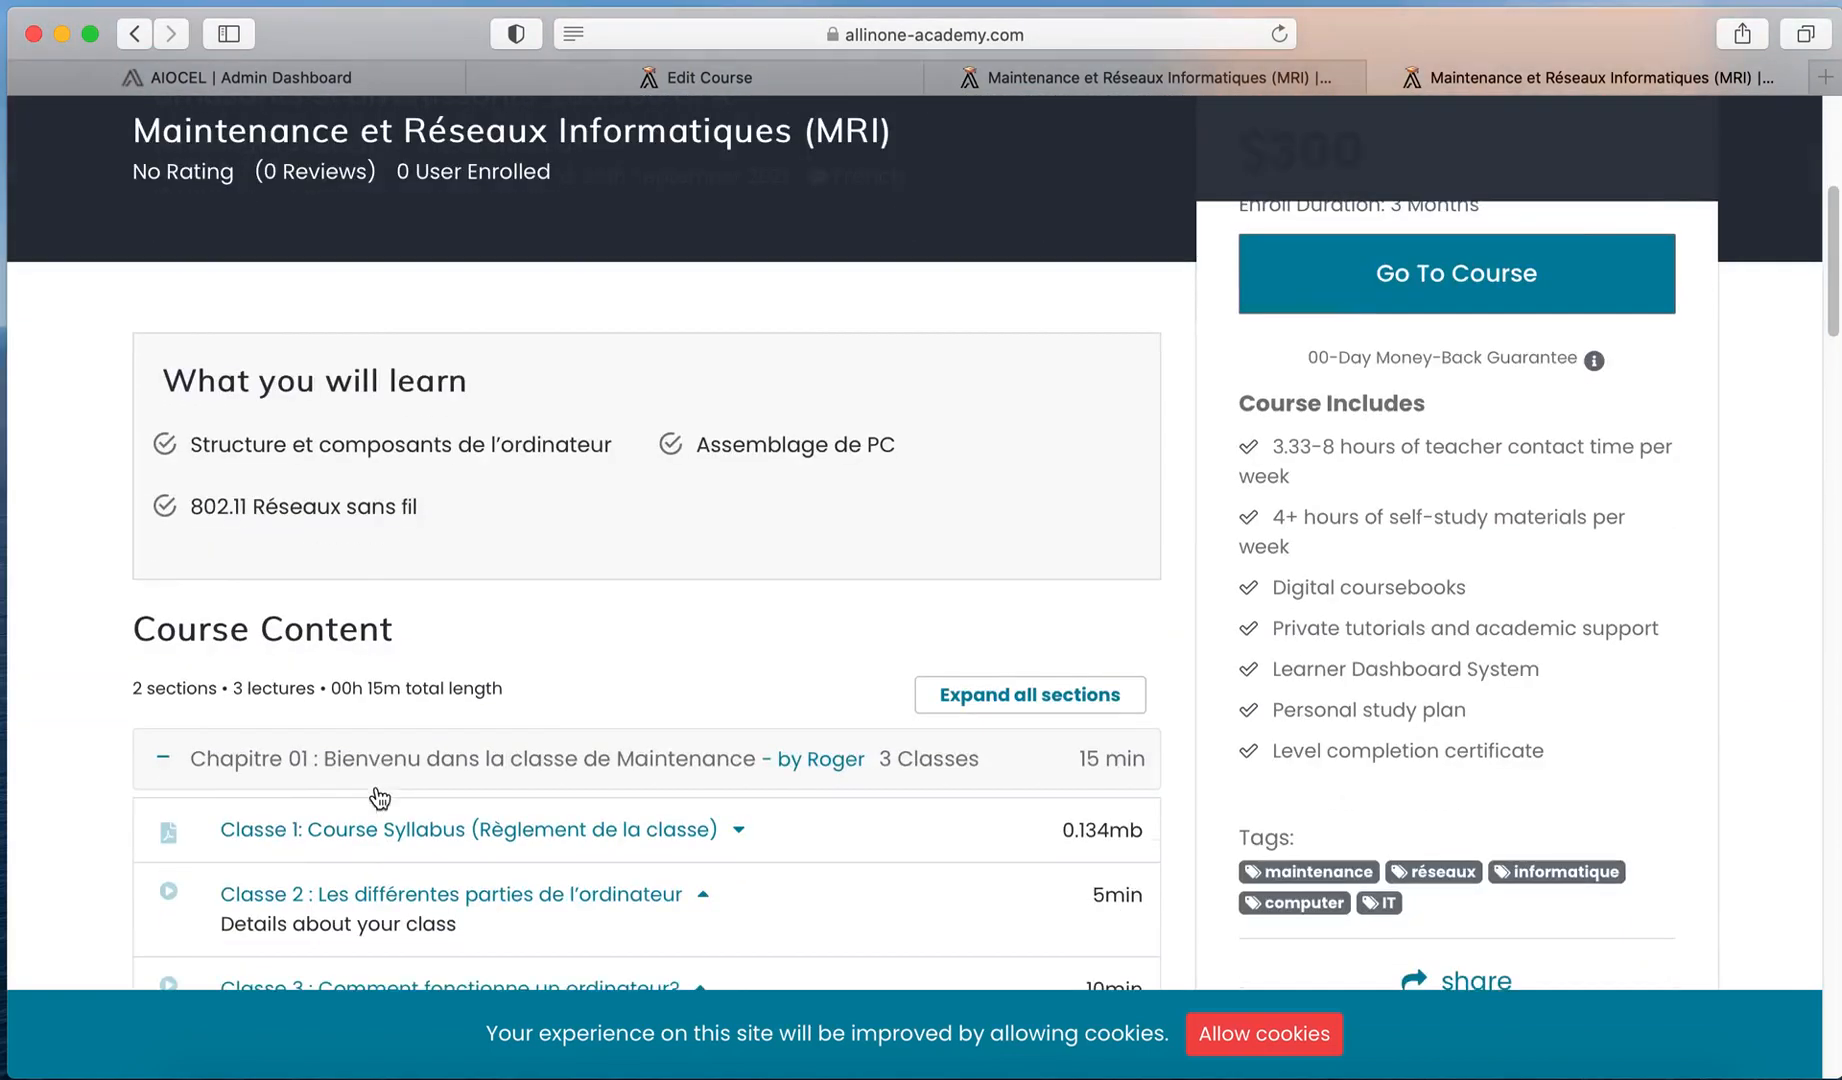
Step: Try to open the Chapitre 01 classes directly from the Course Content list on the MRI course page
left_click(180, 782)
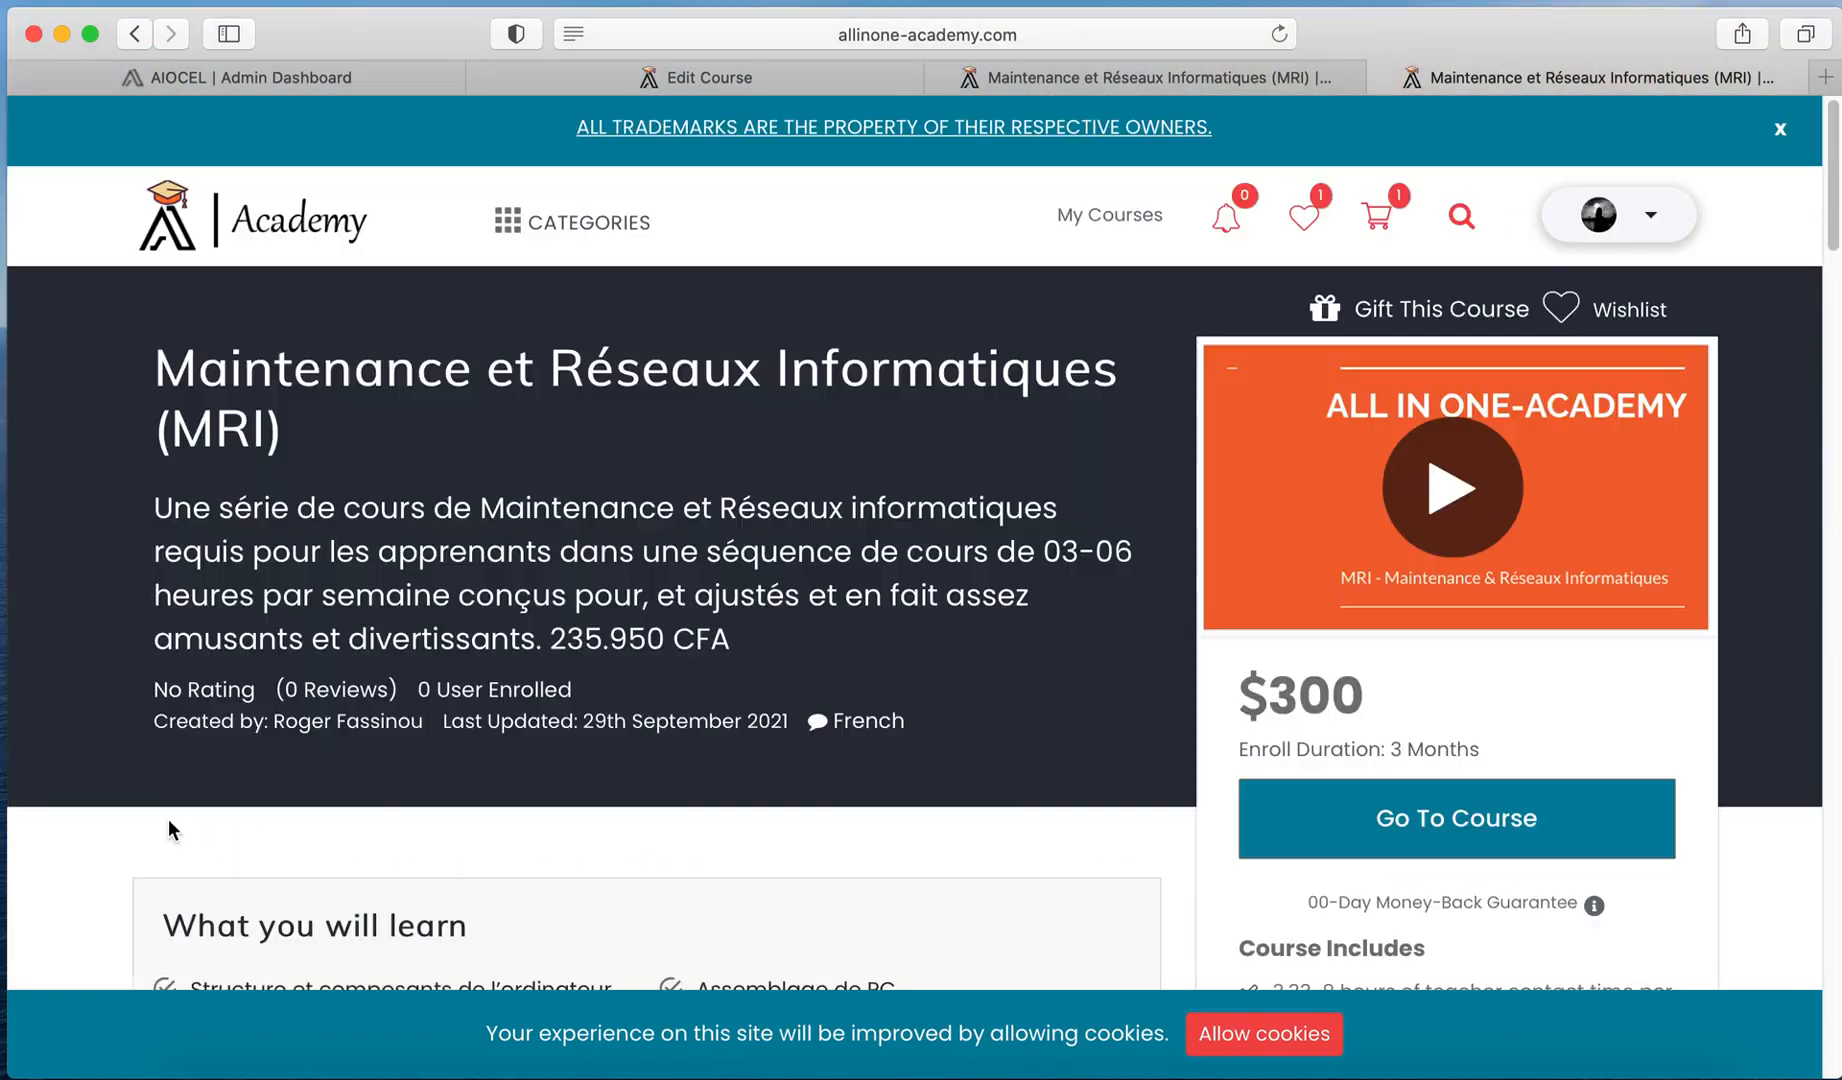
scroll(180, 869, "down", 15)
left_click(178, 580)
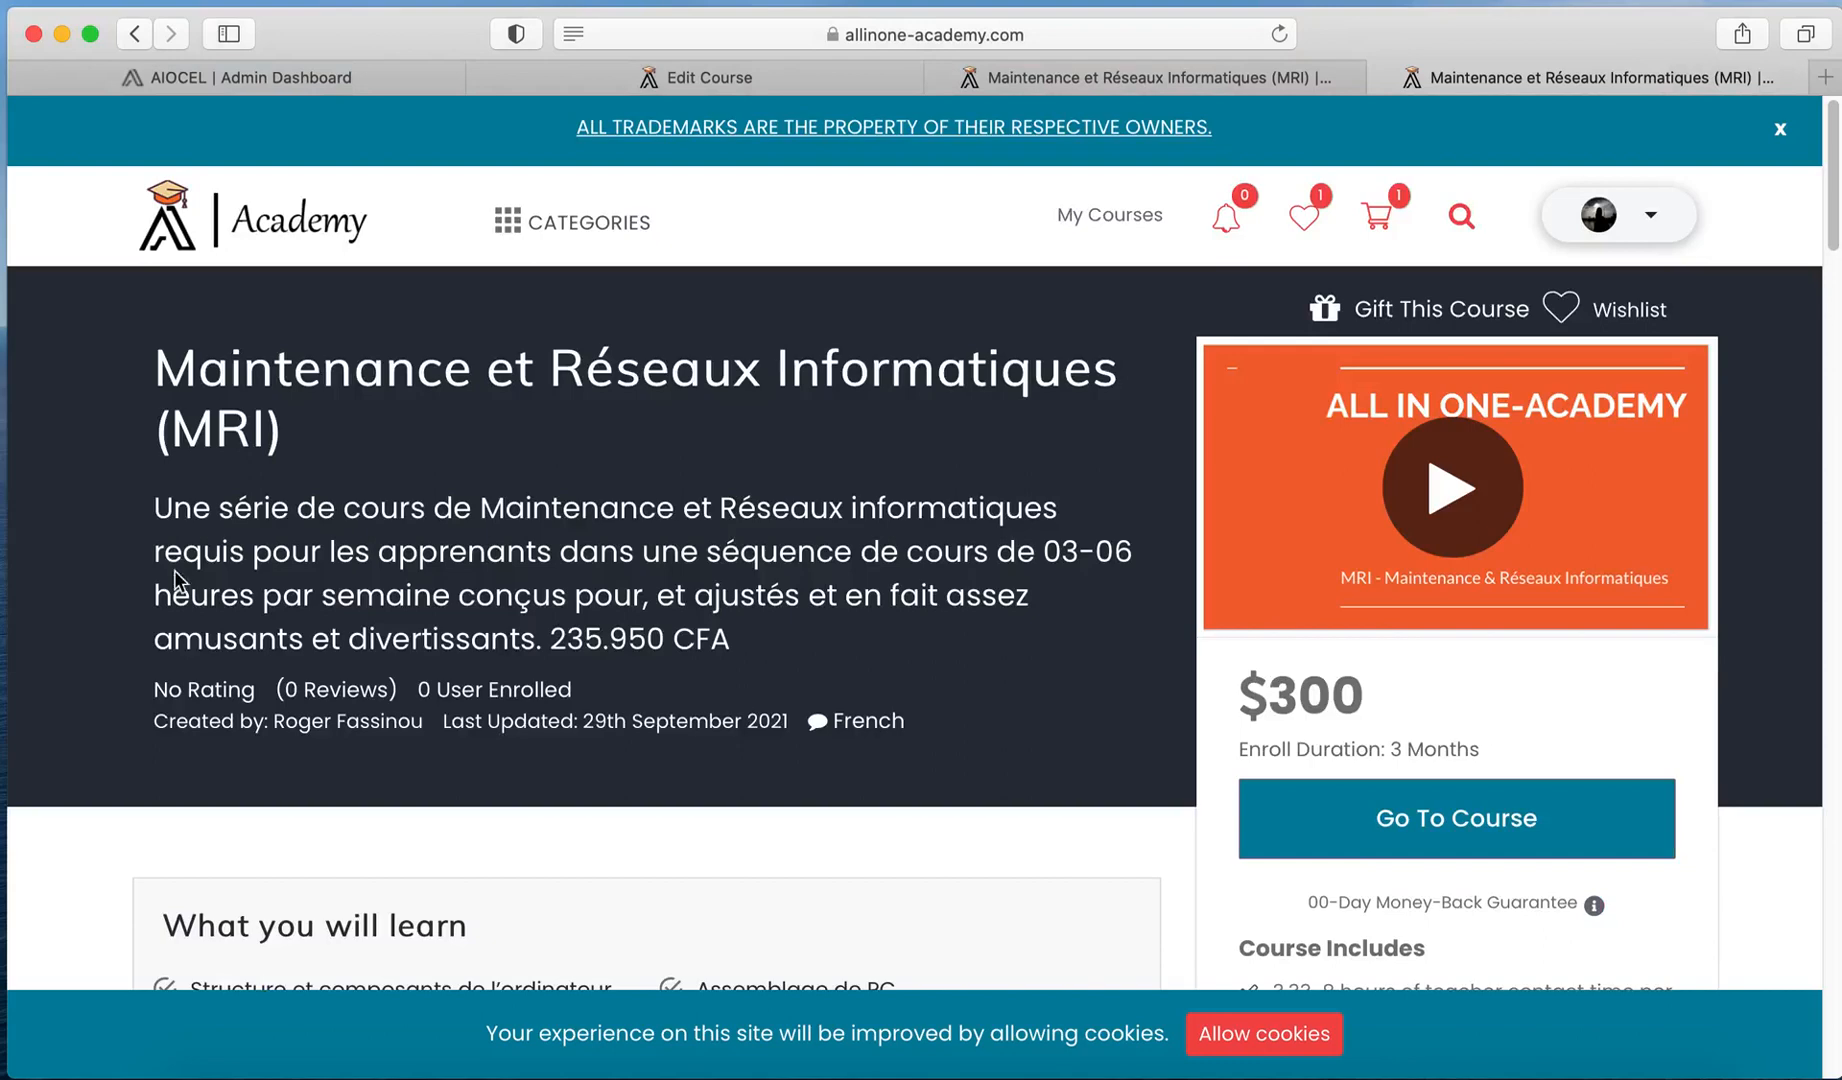
scroll(209, 807, "down", 5)
scroll(186, 753, "down", 10)
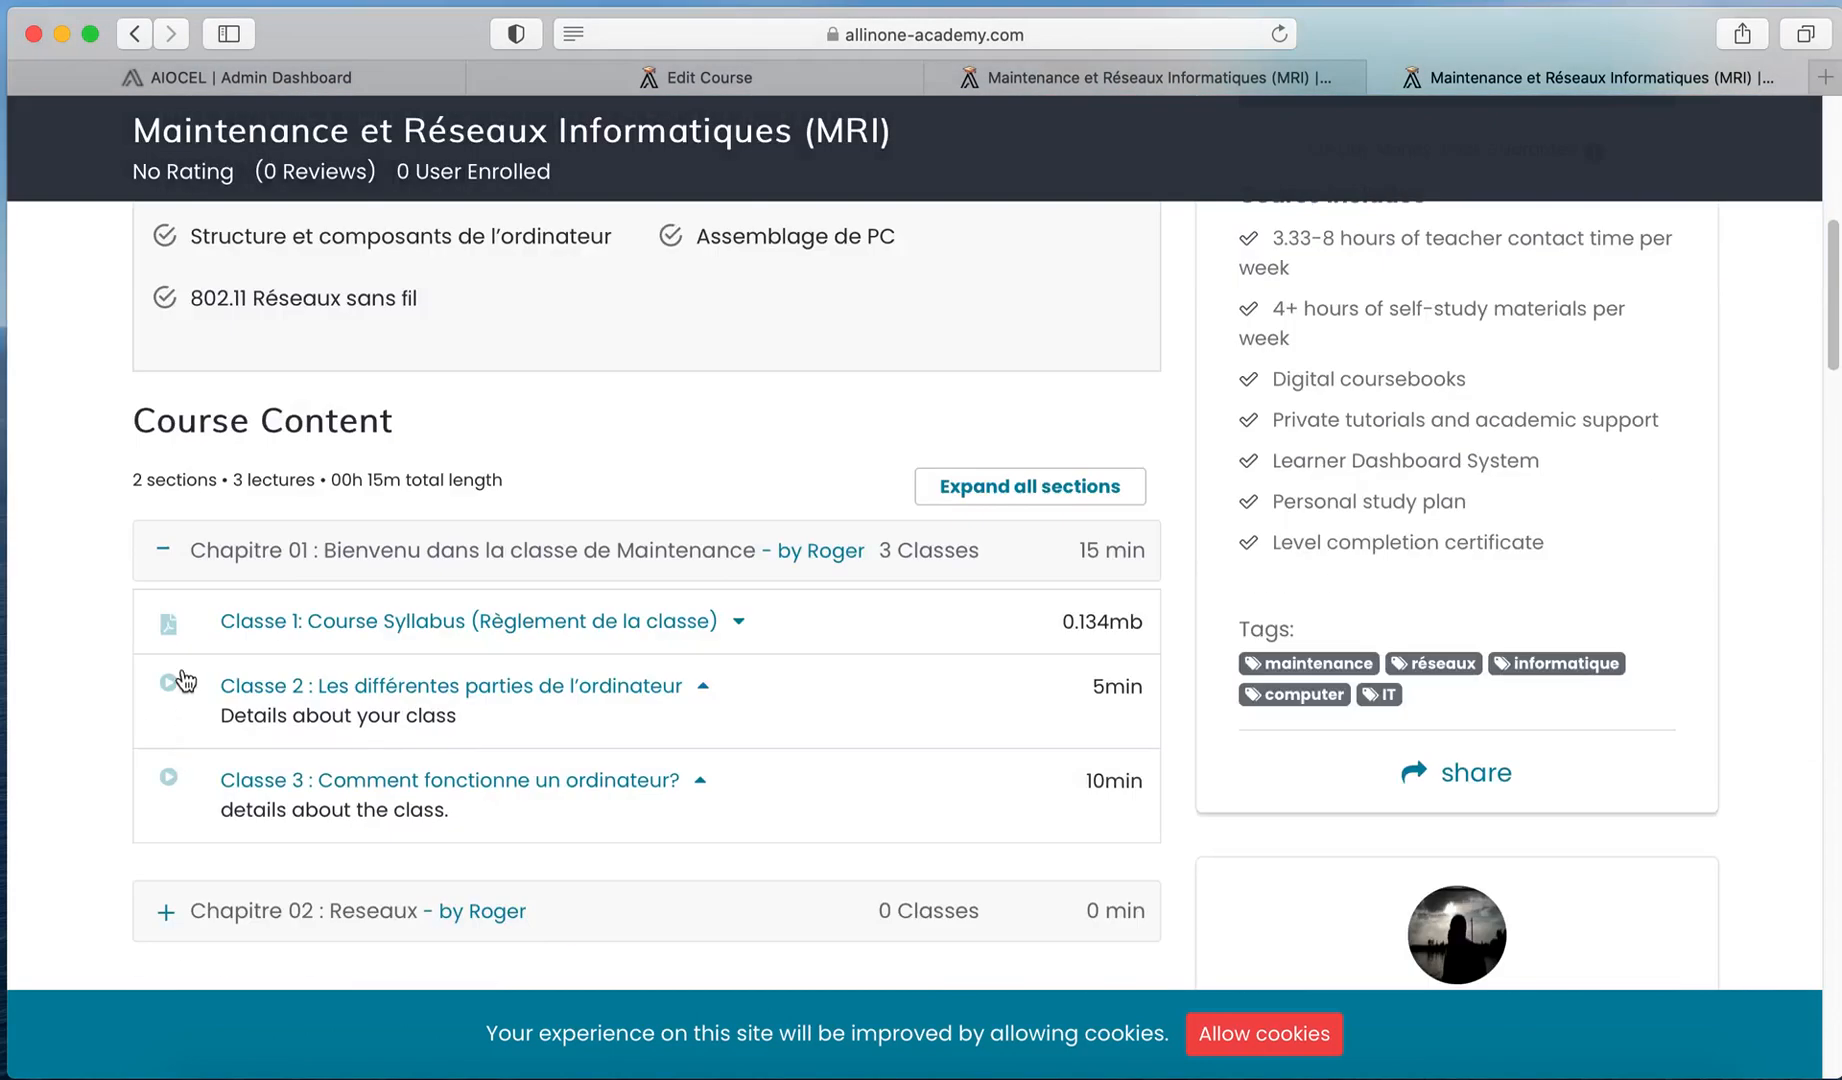
left_click(168, 624)
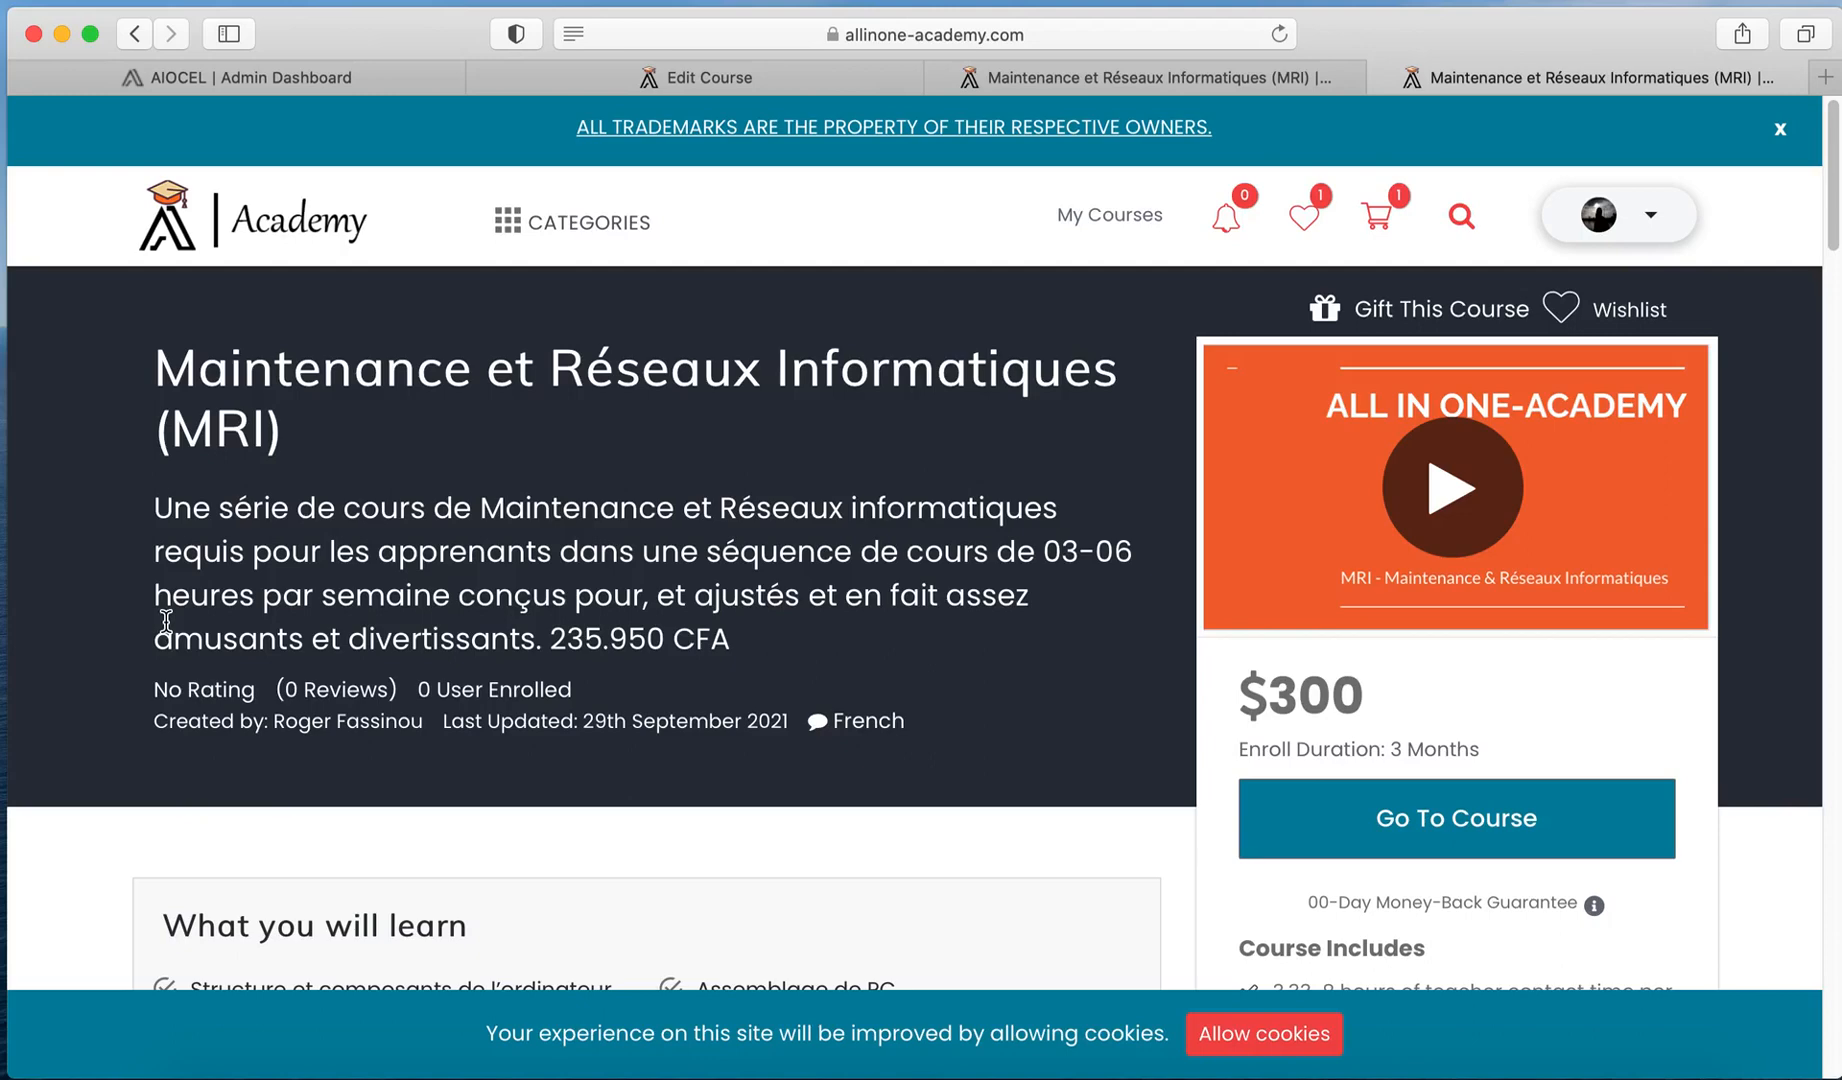
Step: Highlight the MRI course price, go to the course and review its Overview, including recent activity and the course description
left_click_drag(1360, 694, 1222, 692)
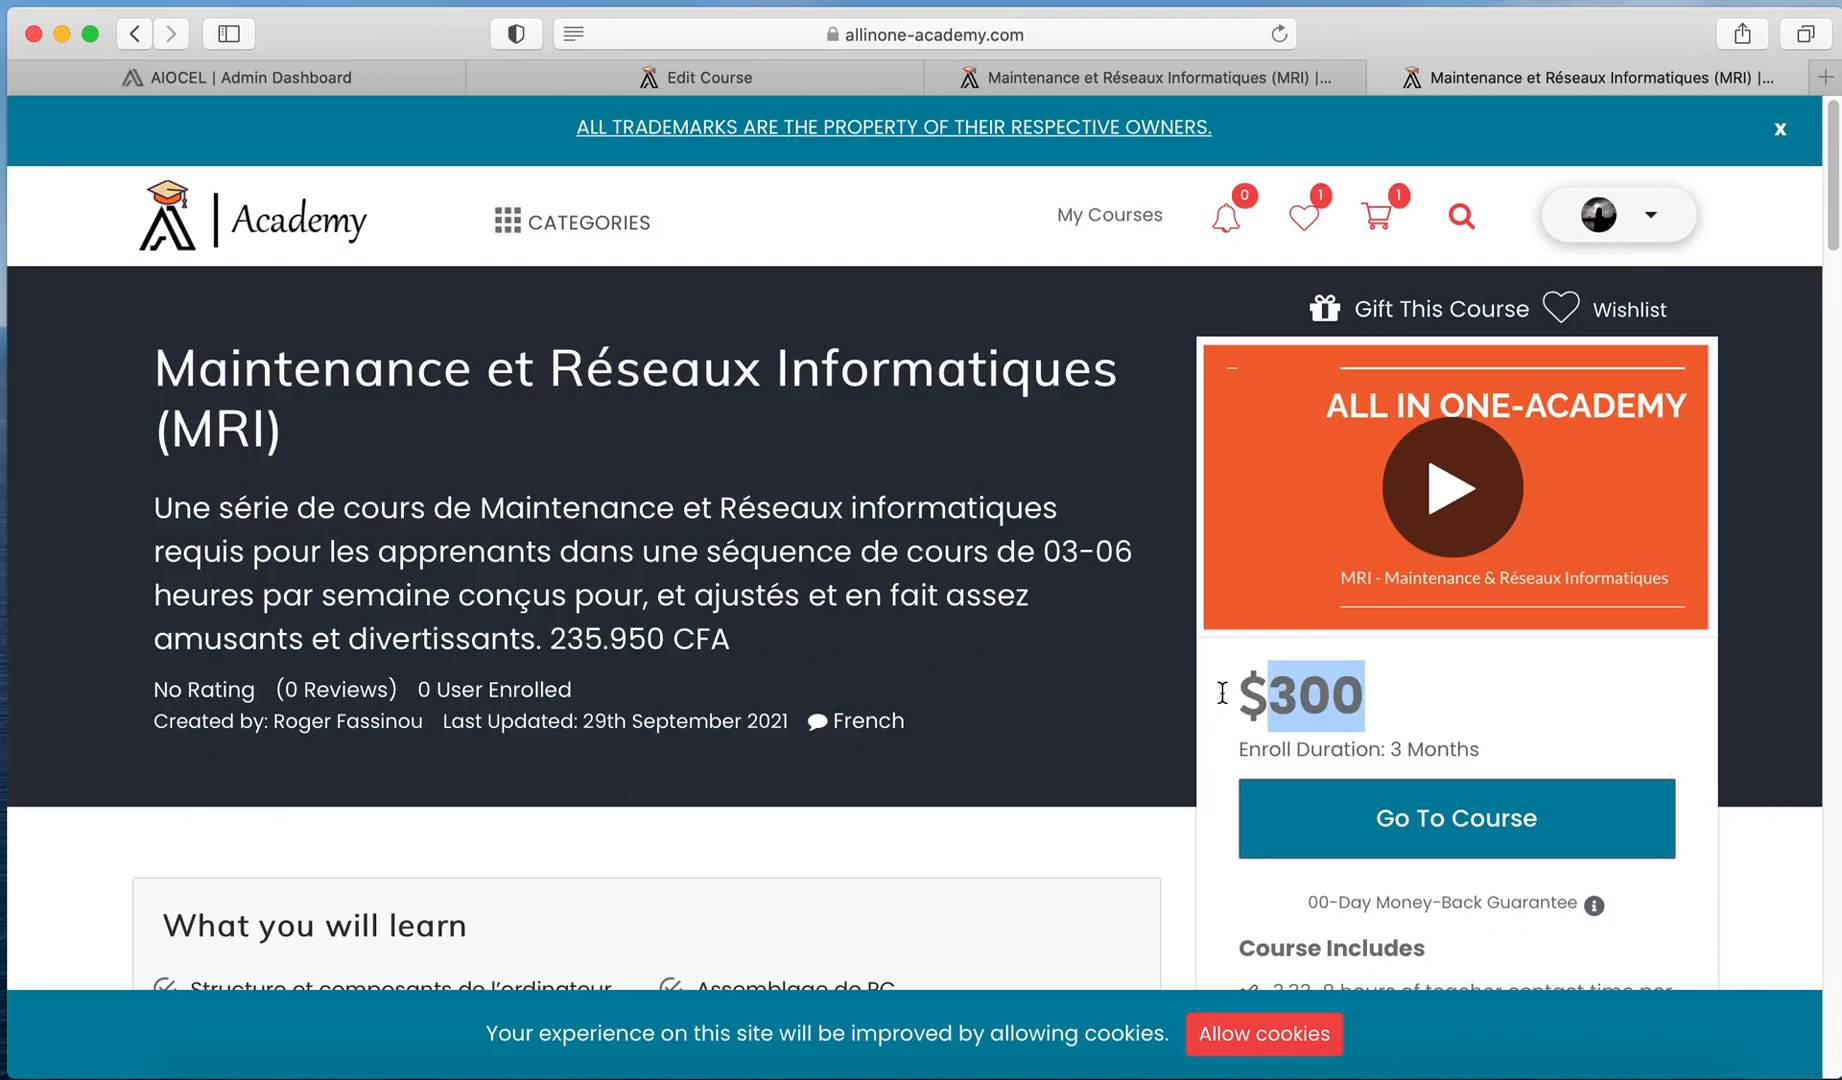
left_click(1455, 818)
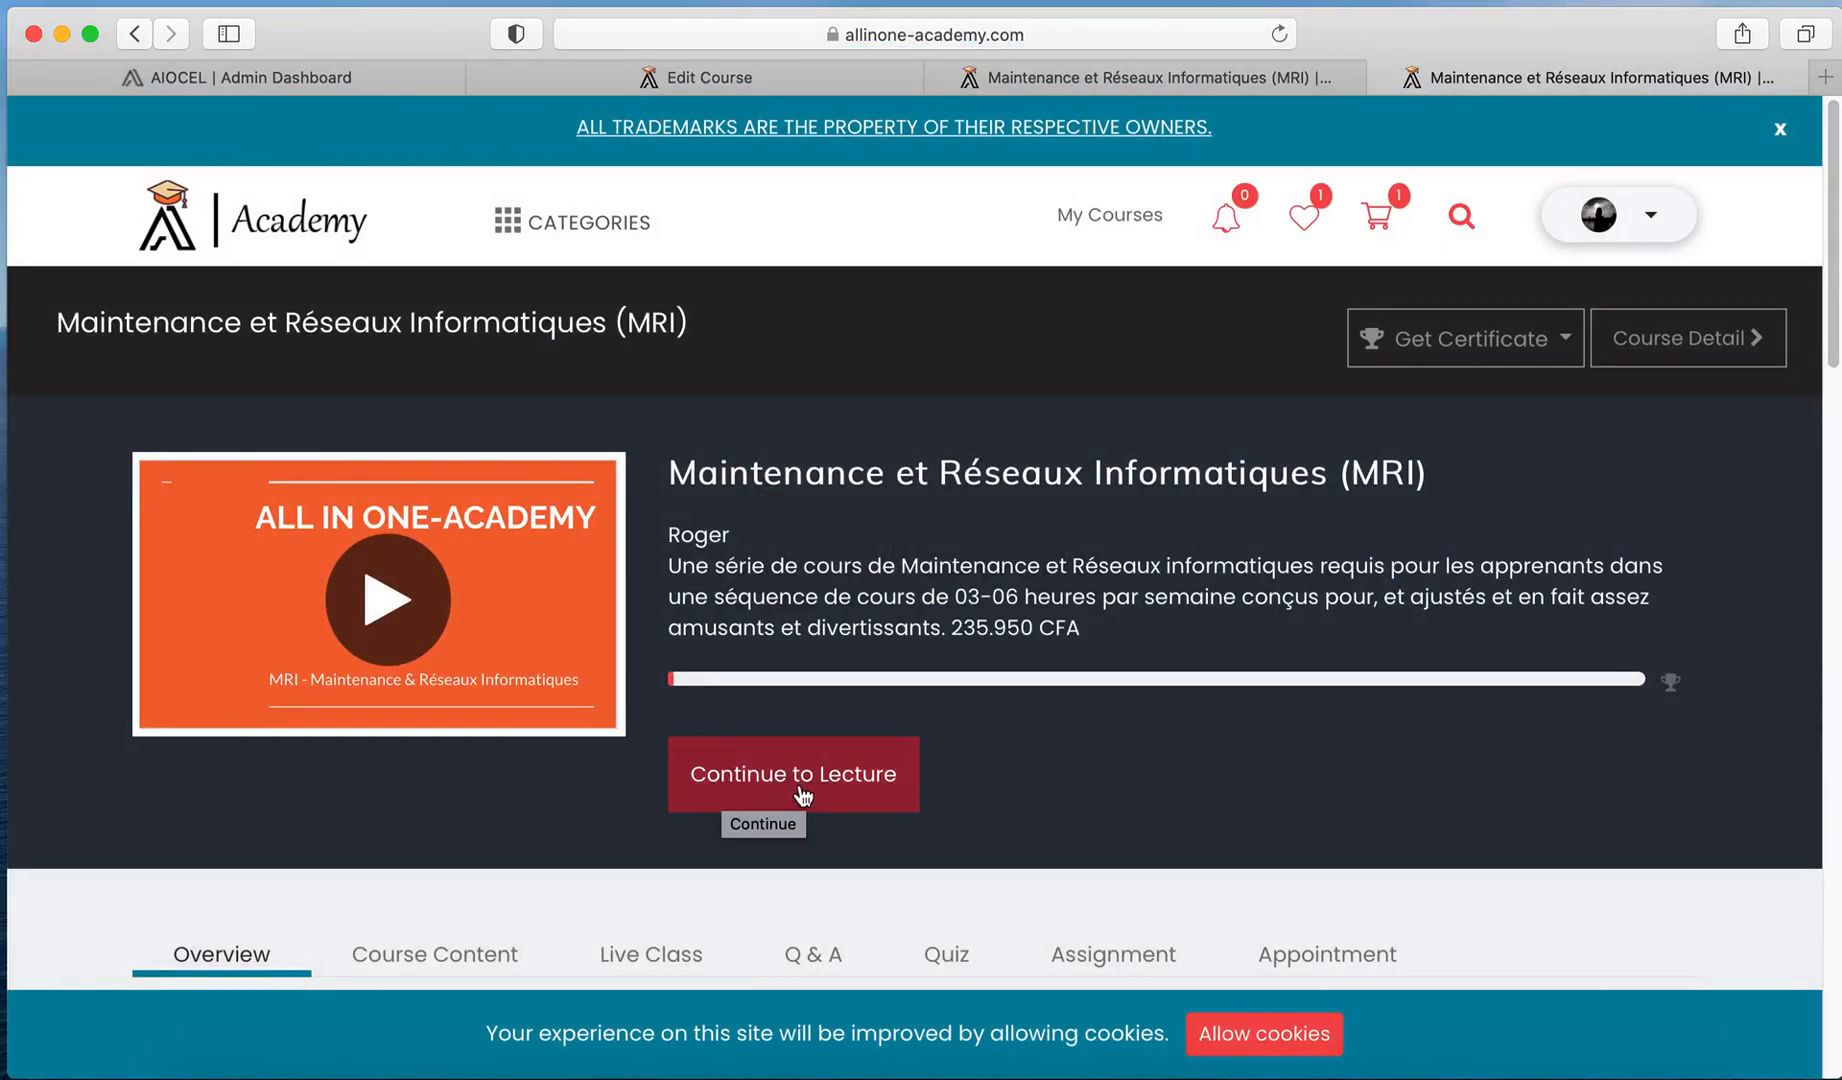
left_click(1560, 345)
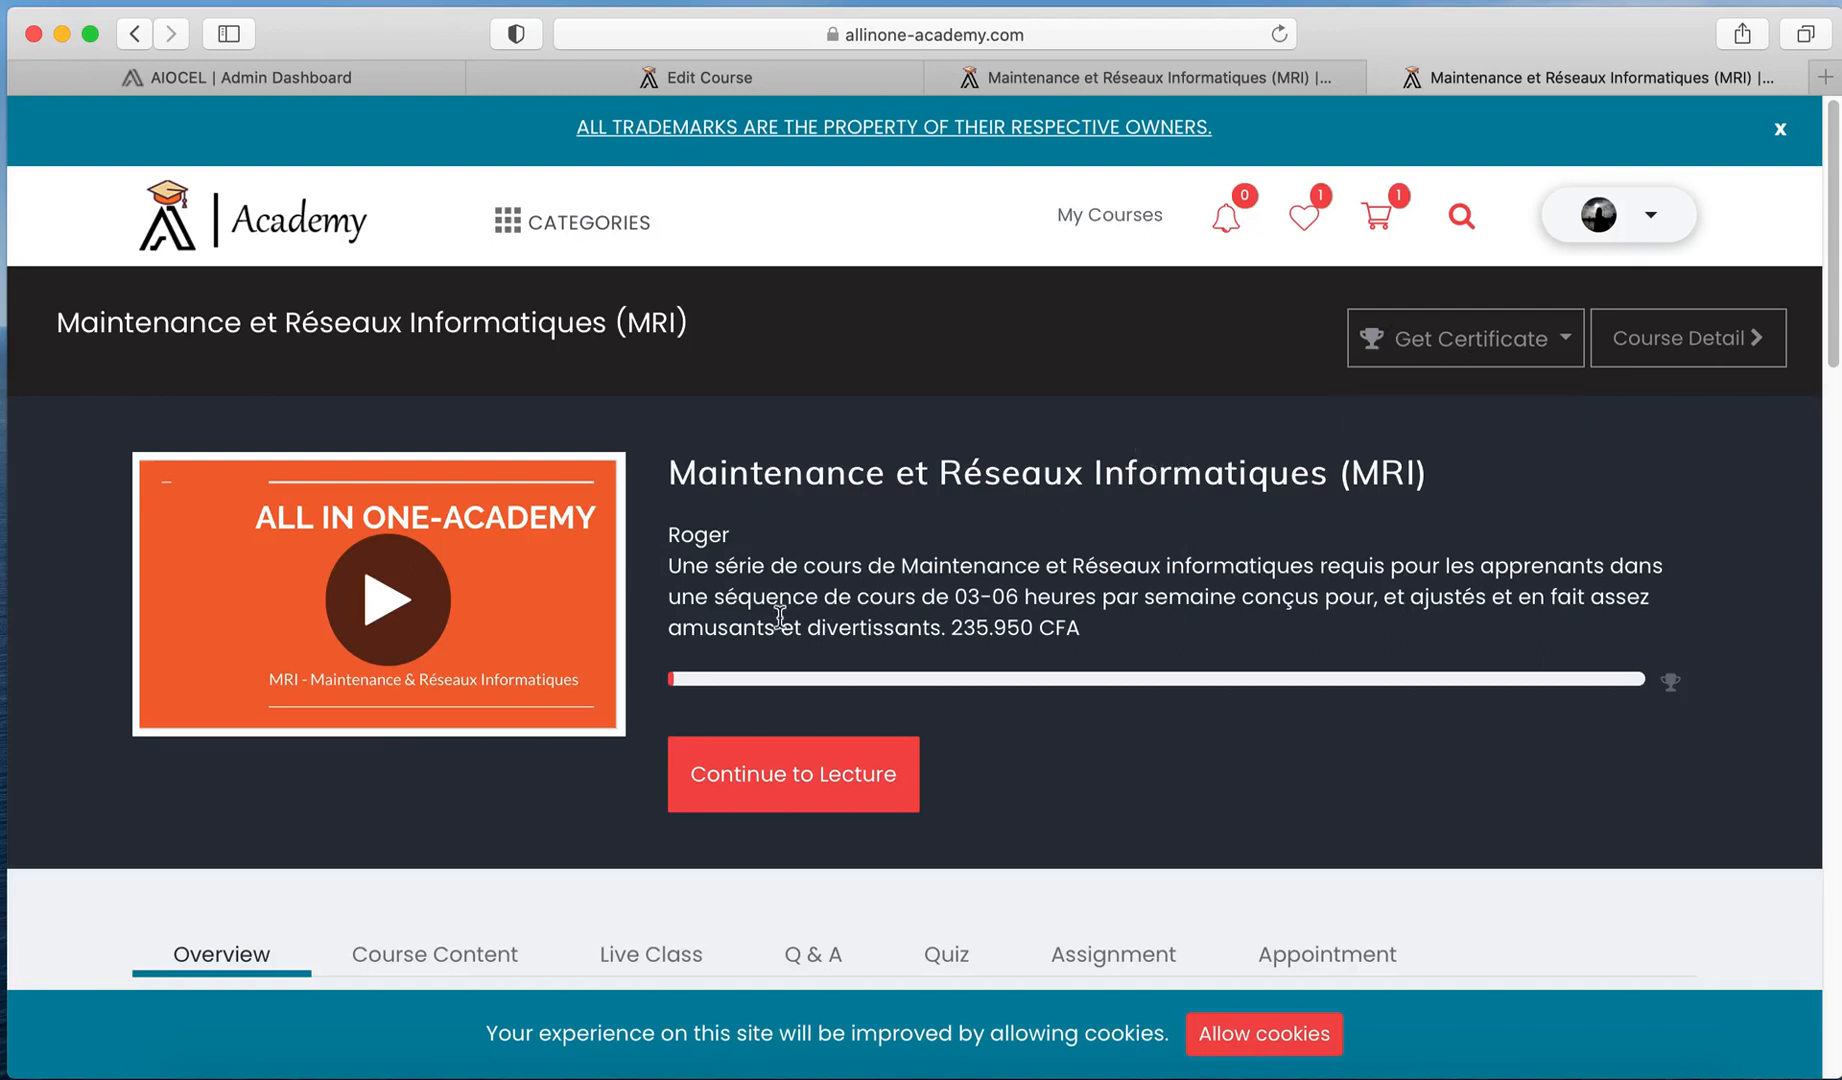
scroll(707, 621, "down", 5)
scroll(707, 621, "down", 3)
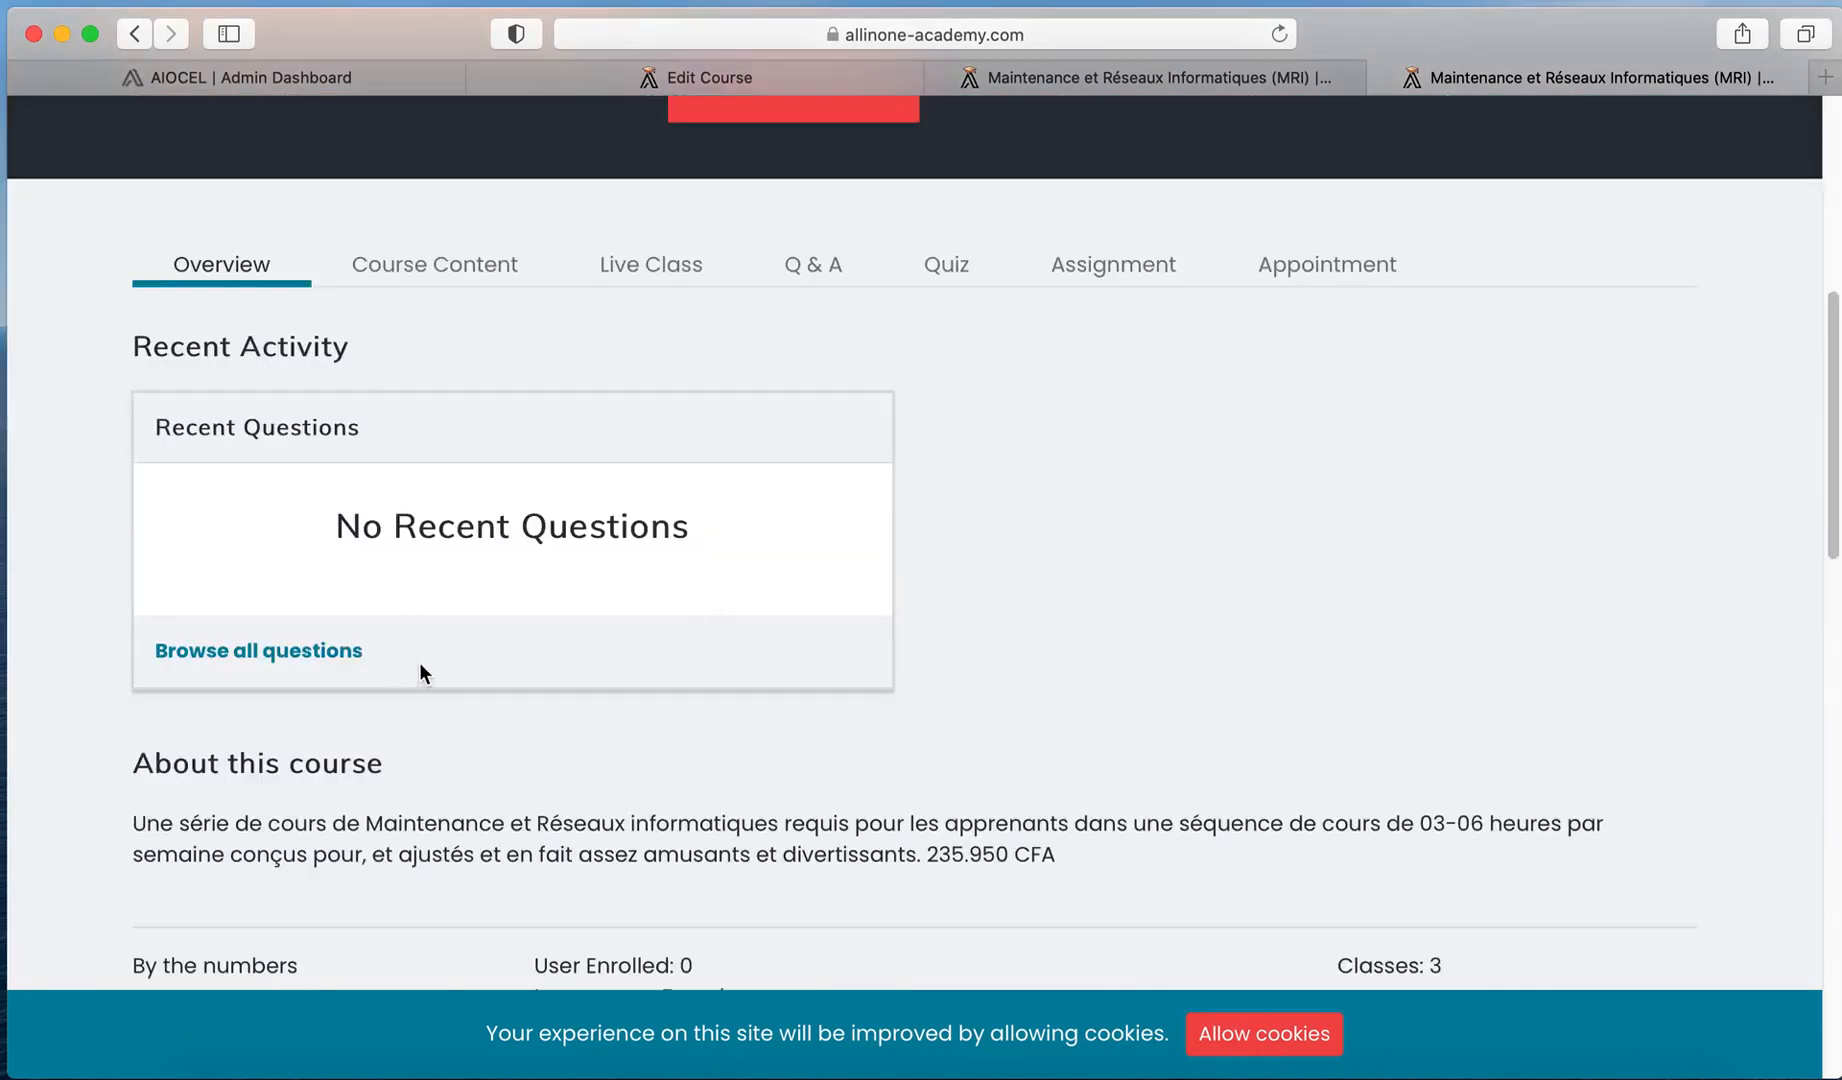
Step: Expand Chapitre 01 in the course's Course Content and view the Classe 1 Course Syllabus document
scroll(419, 662, "up", 3)
left_click(424, 487)
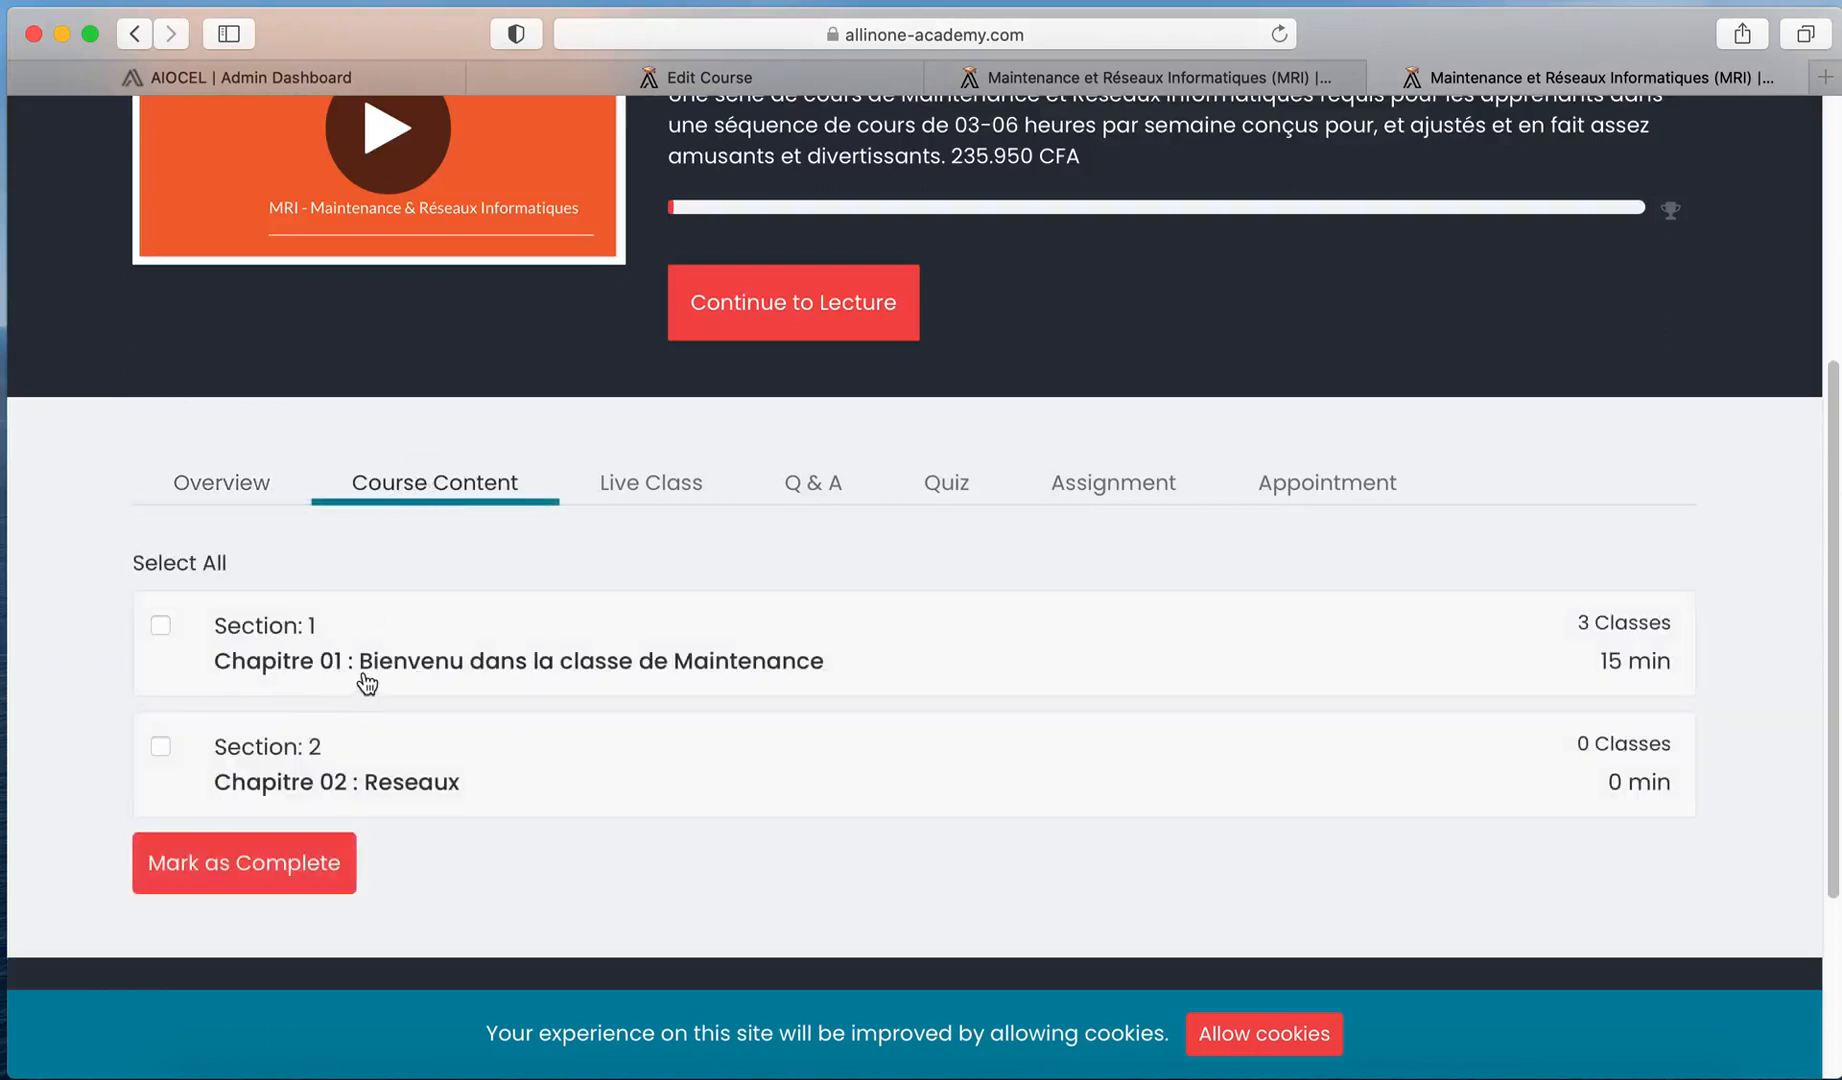
left_click(303, 628)
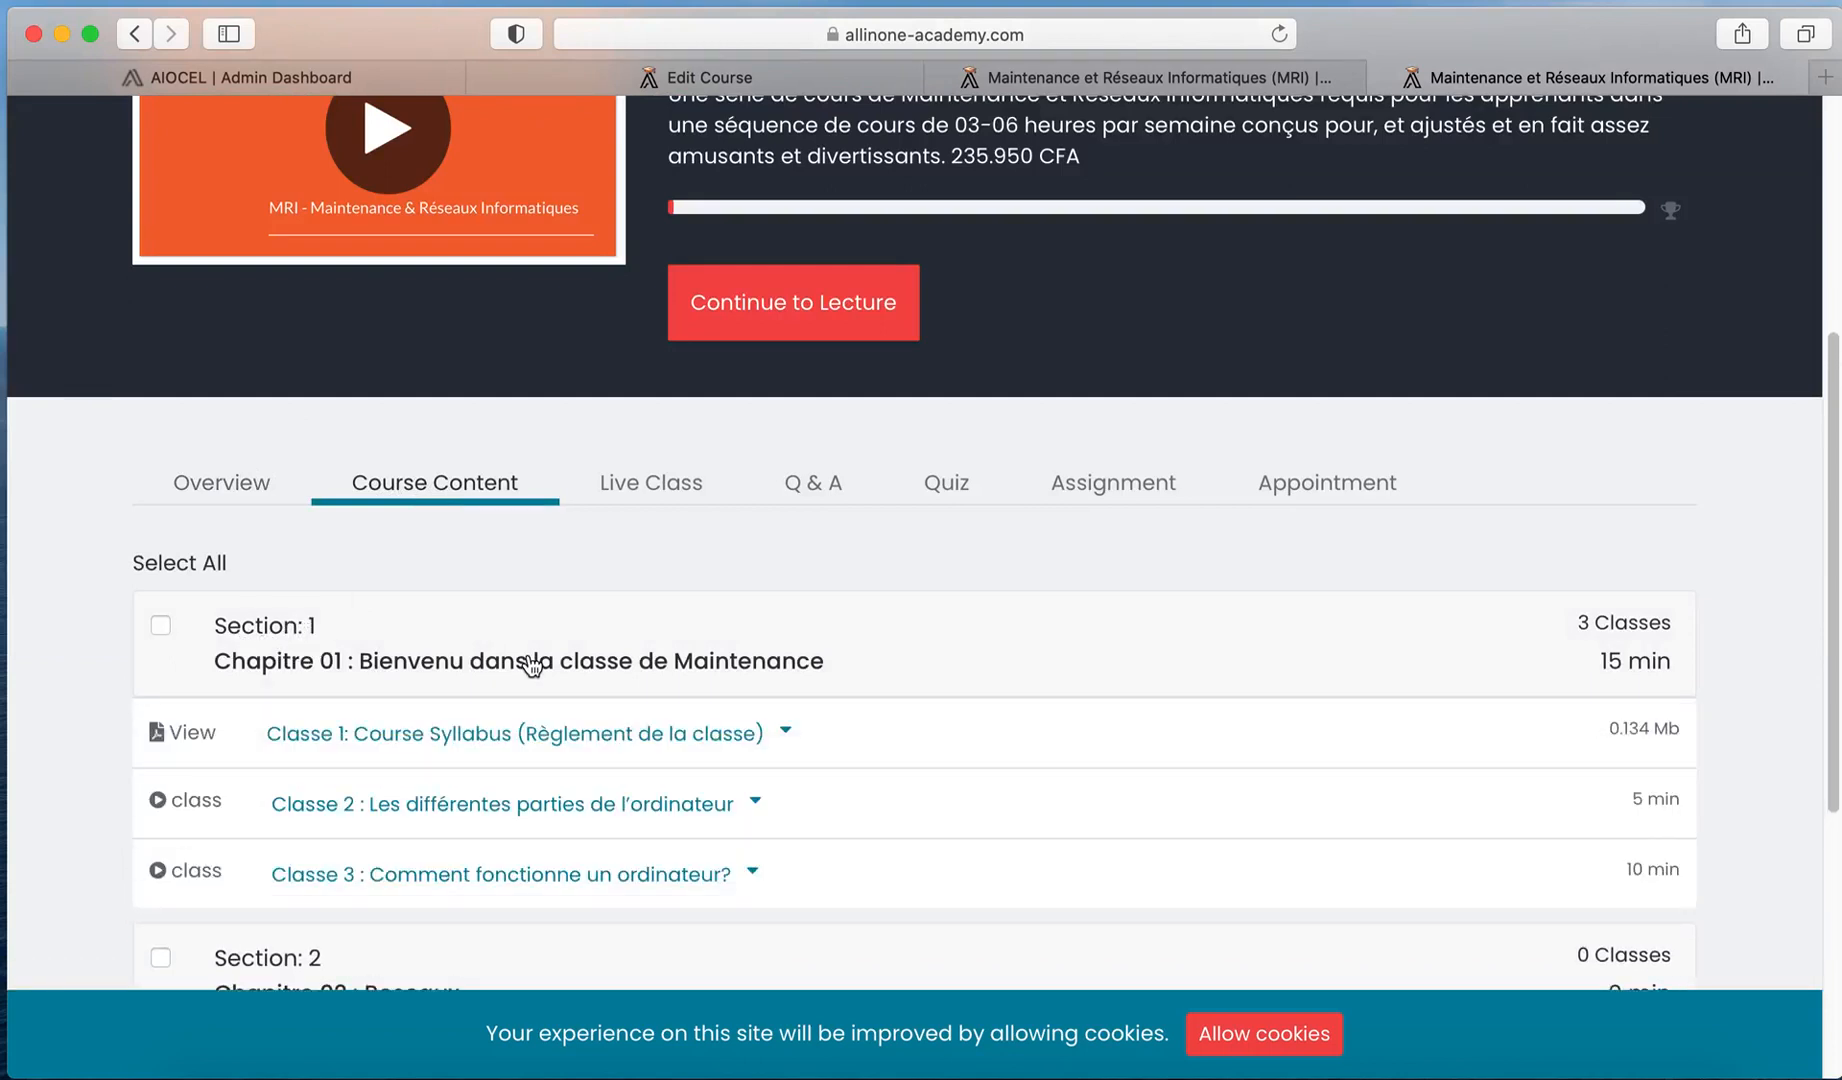
left_click(193, 738)
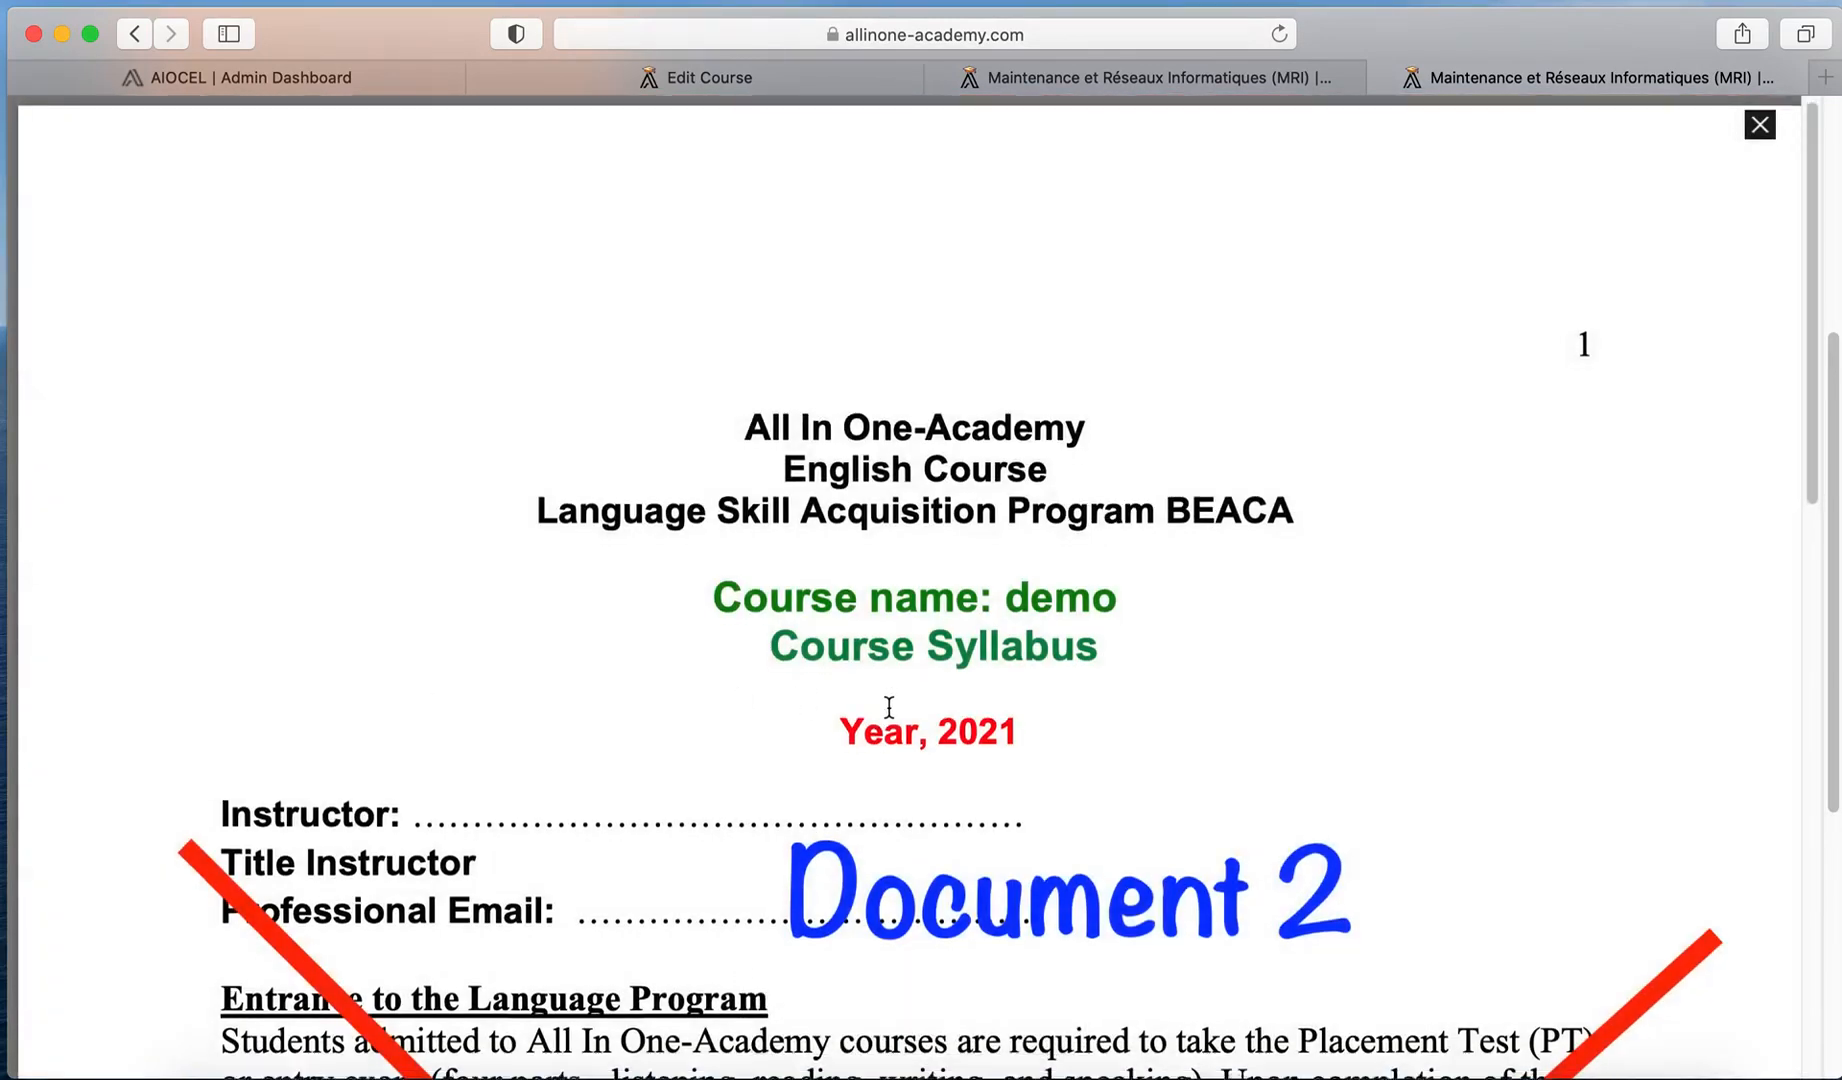
scroll(889, 706, "down", 10)
scroll(889, 706, "down", 5)
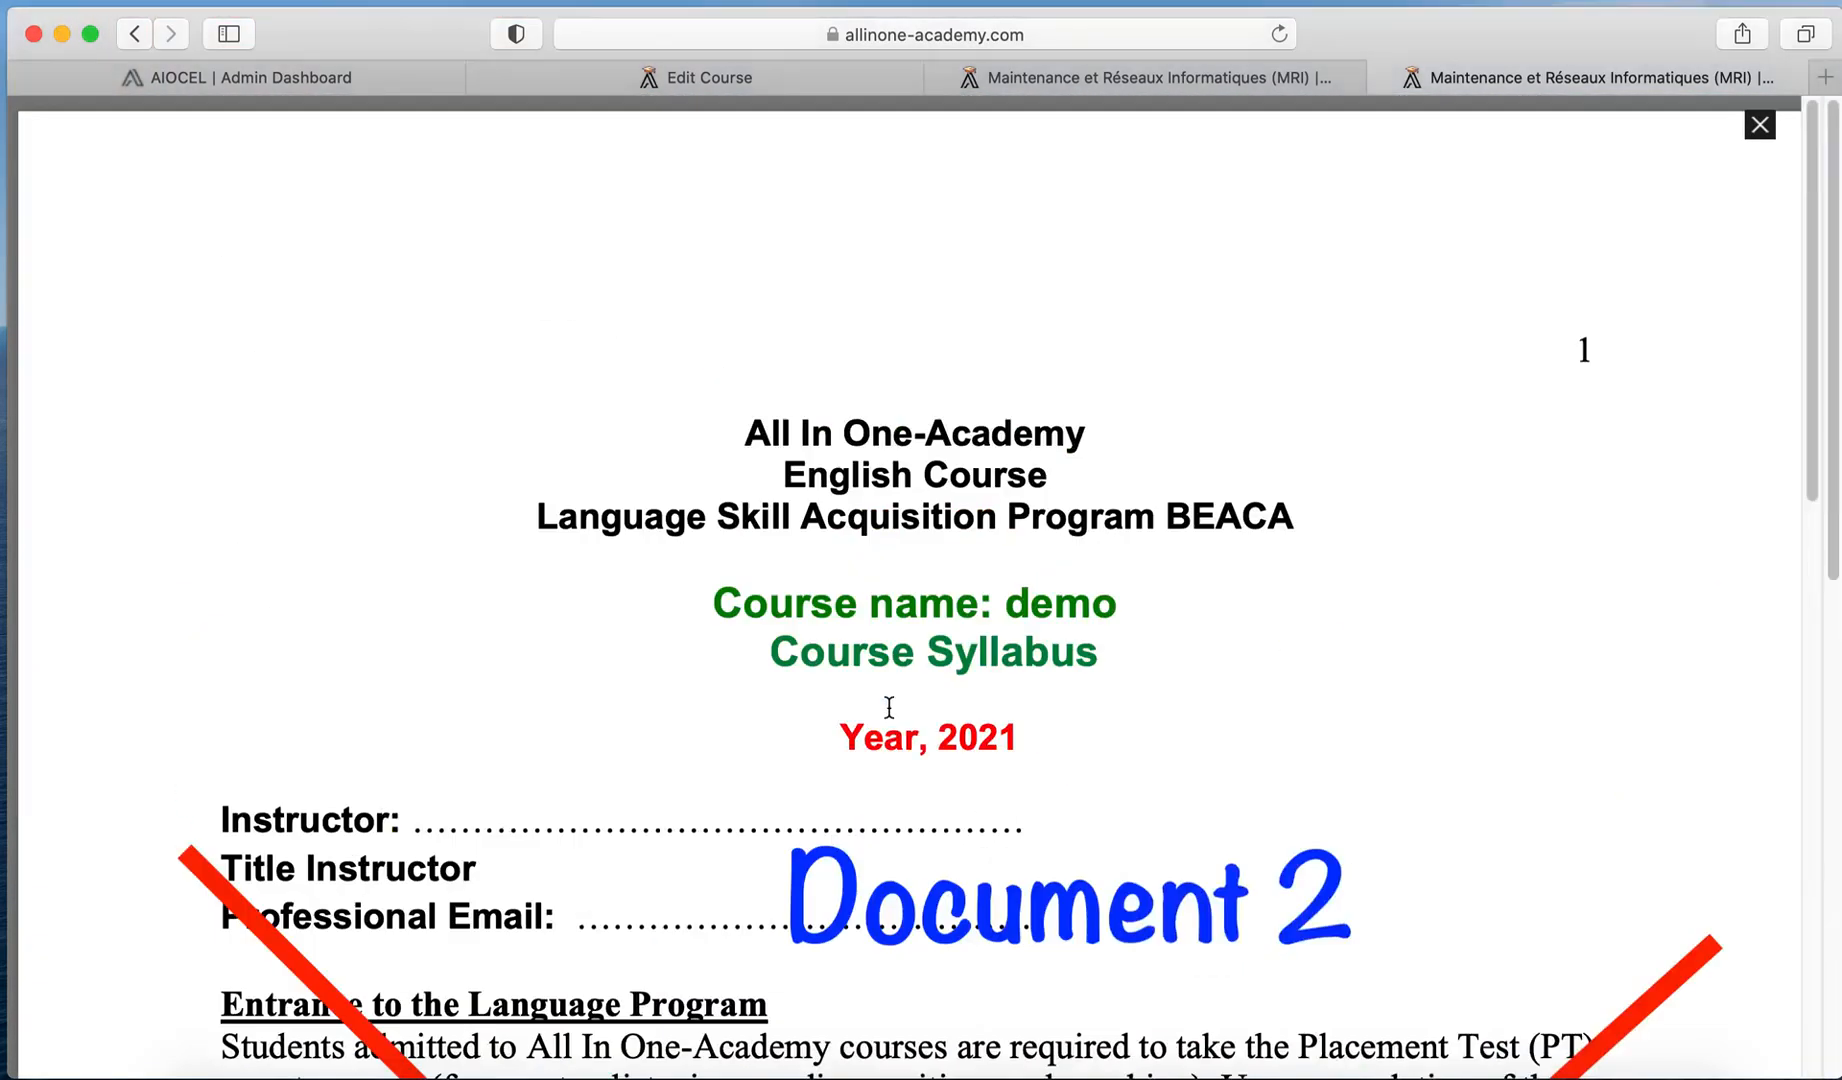
Step: Leave the syllabus document, return to the MRI course page and go to the course again
left_click(138, 34)
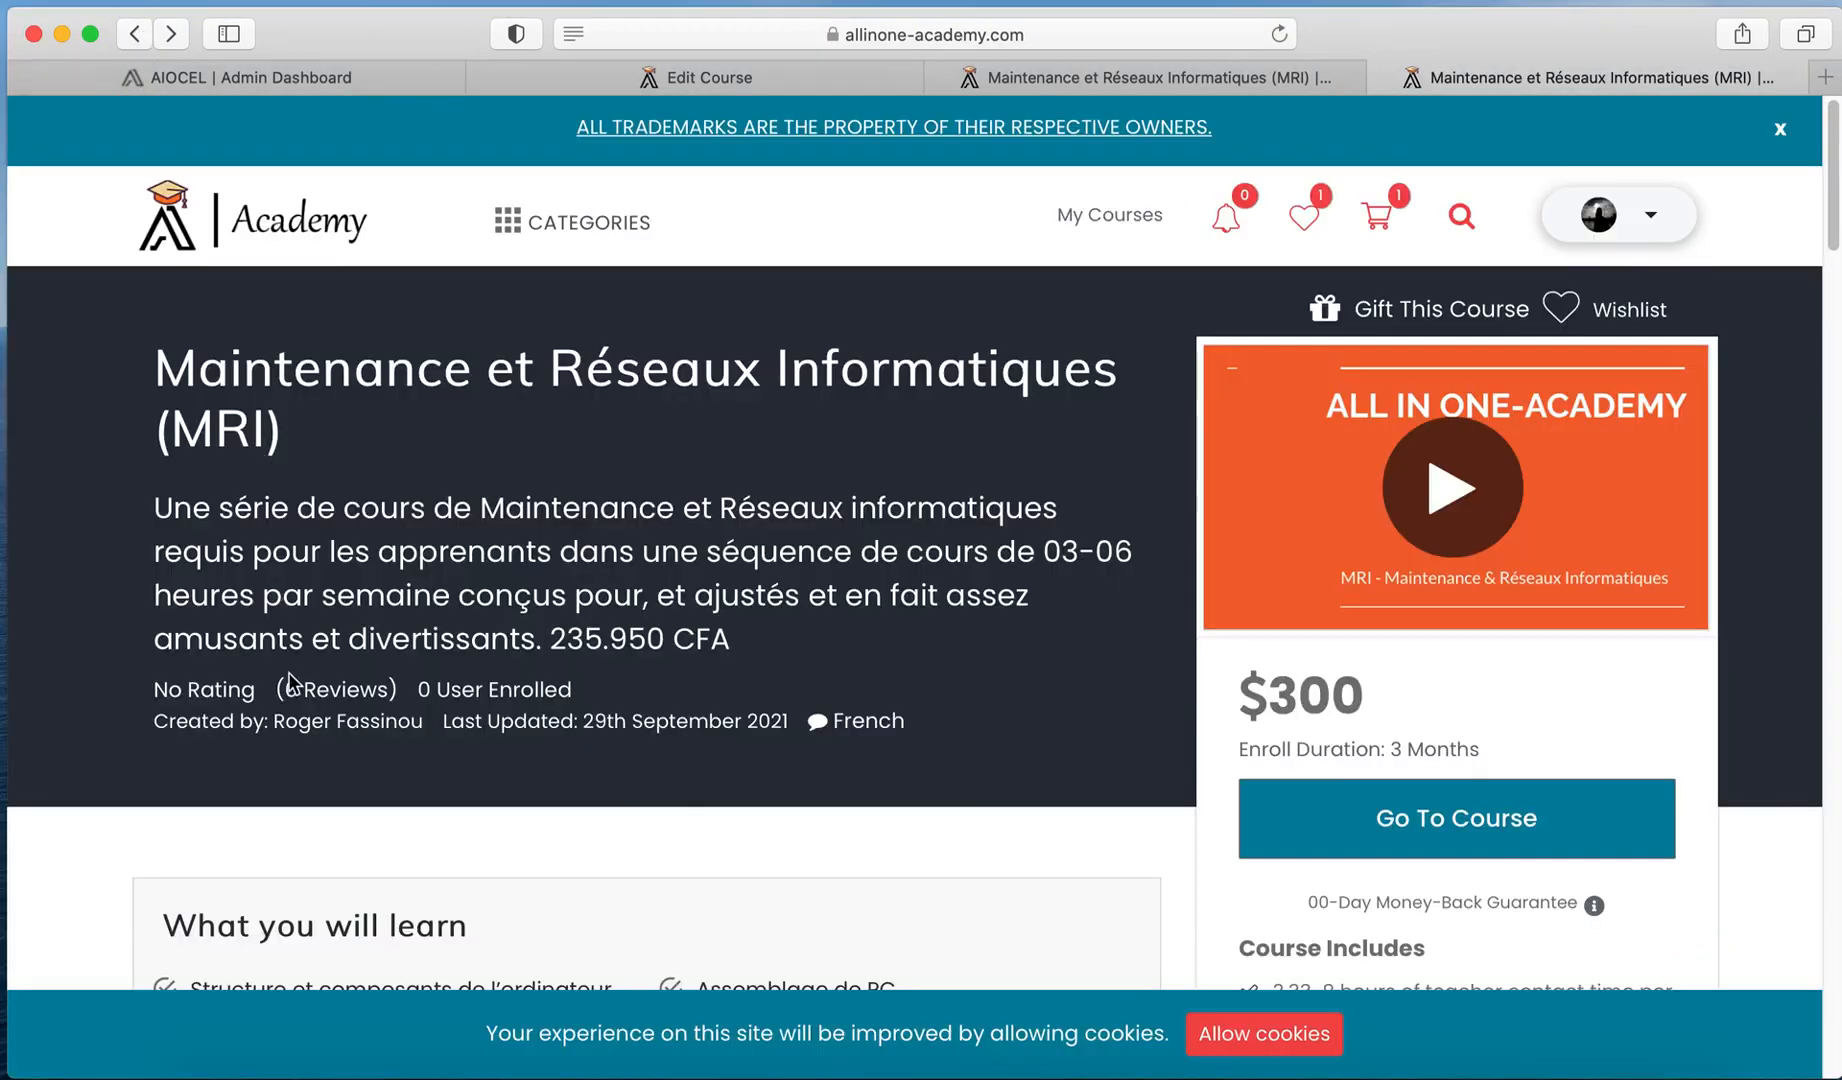
scroll(293, 680, "down", 3)
left_click(1332, 598)
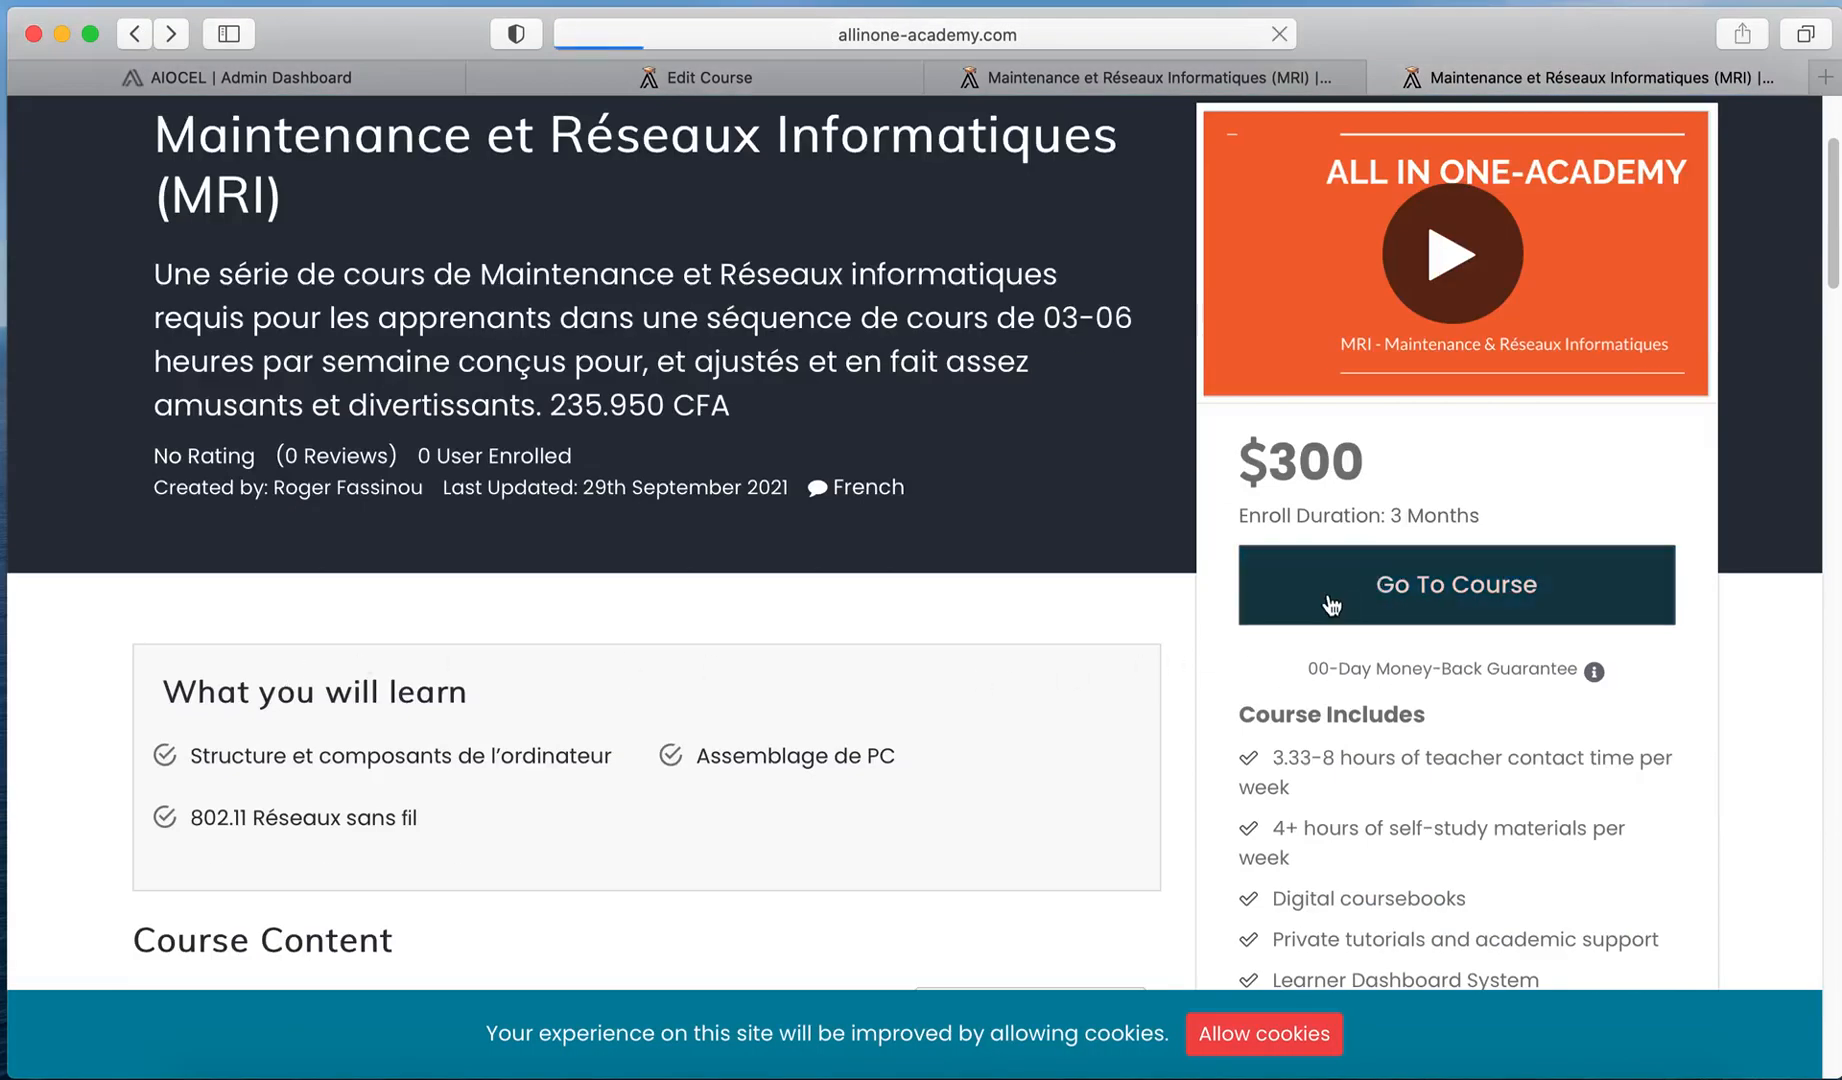